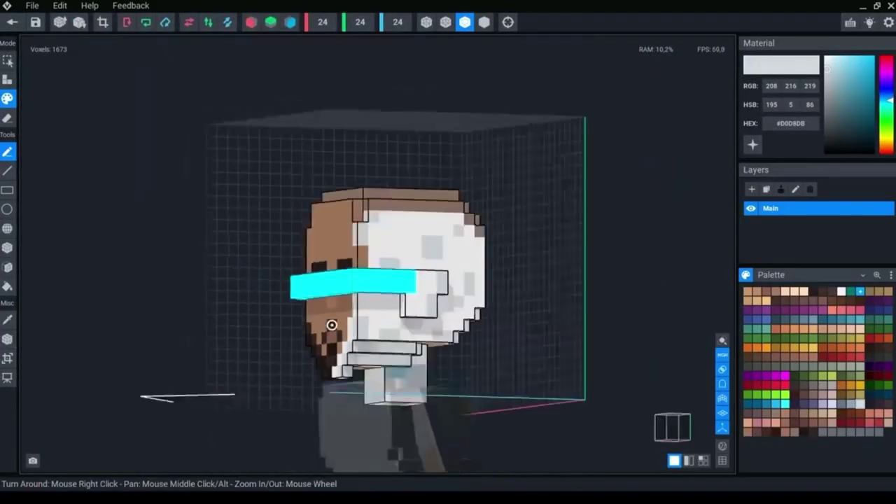
Step: Orbit around the voxel head piece, then view the cyan-padded chest piece from front and above
right_click_drag(331, 324, 390, 280)
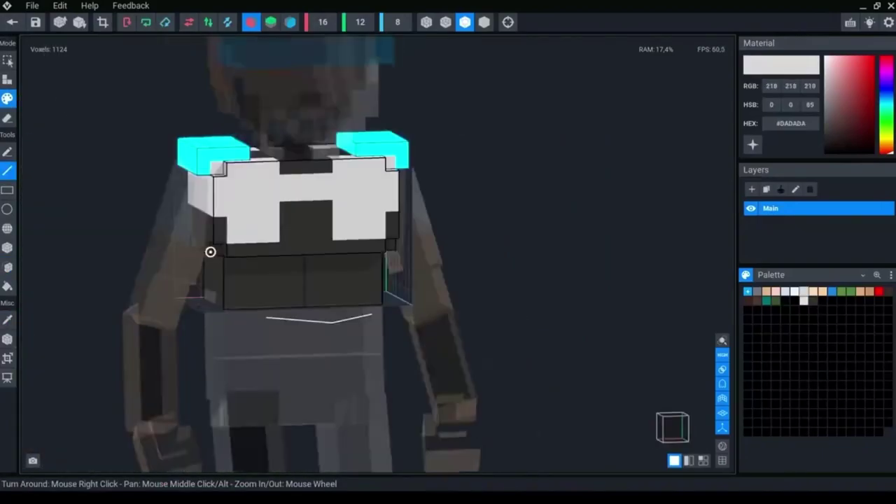
right_click_drag(210, 252, 266, 215)
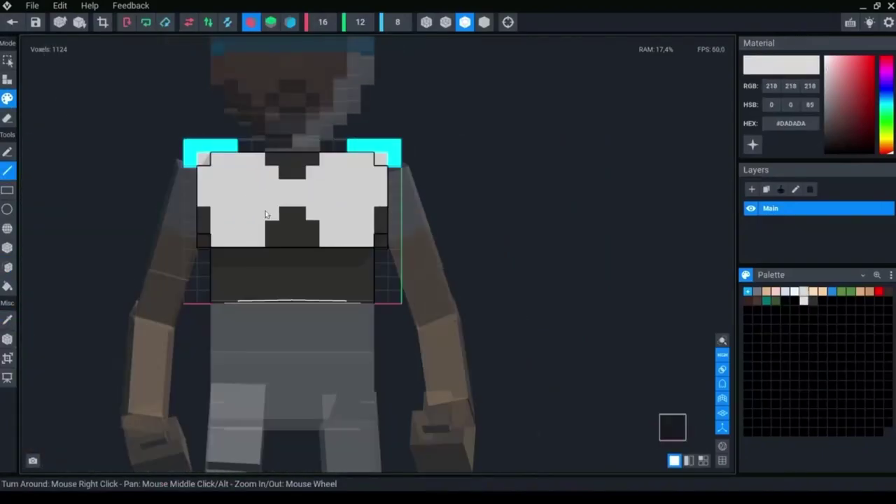
right_click_drag(274, 174, 230, 275)
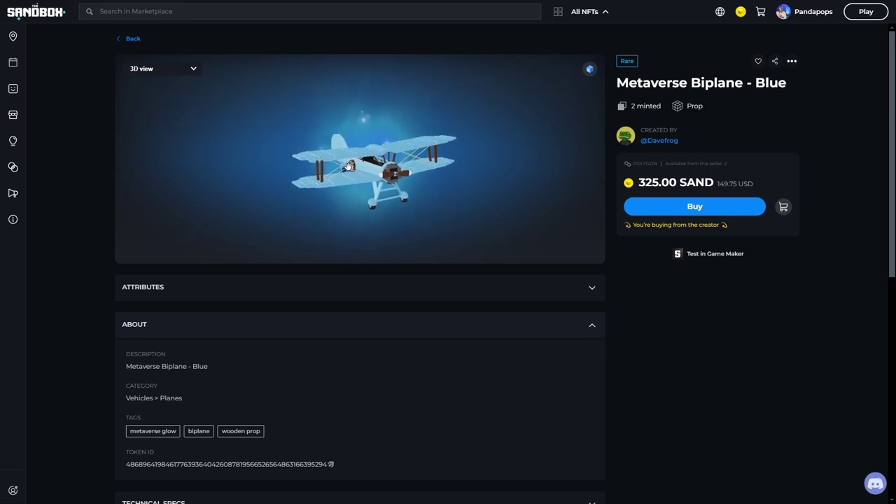
Step: Zoom and orbit the Metaverse Biplane - Blue model to see it up close and from its sides
scroll(383, 178, "up", 3)
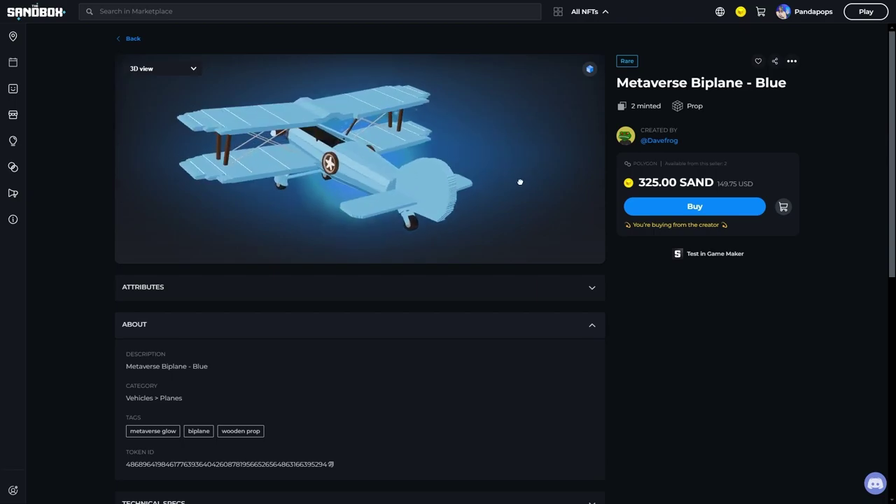
left_click_drag(467, 174, 396, 135)
scroll(399, 161, "down", 3)
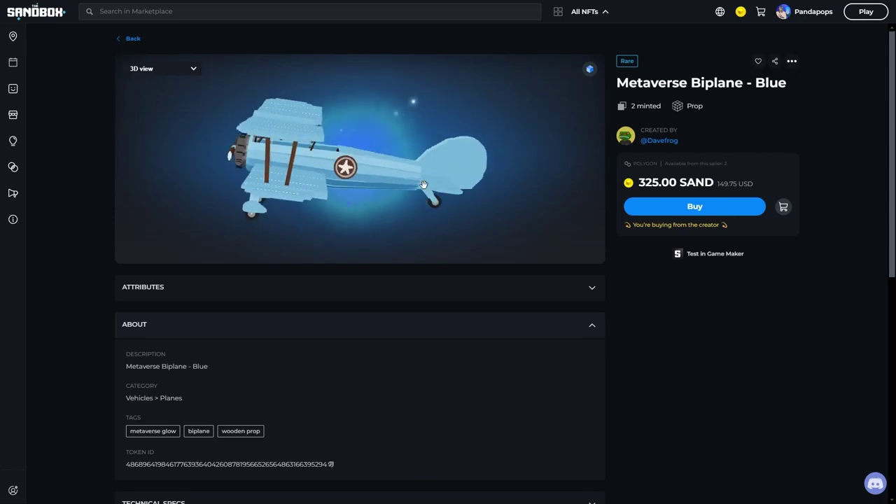
left_click_drag(443, 200, 512, 184)
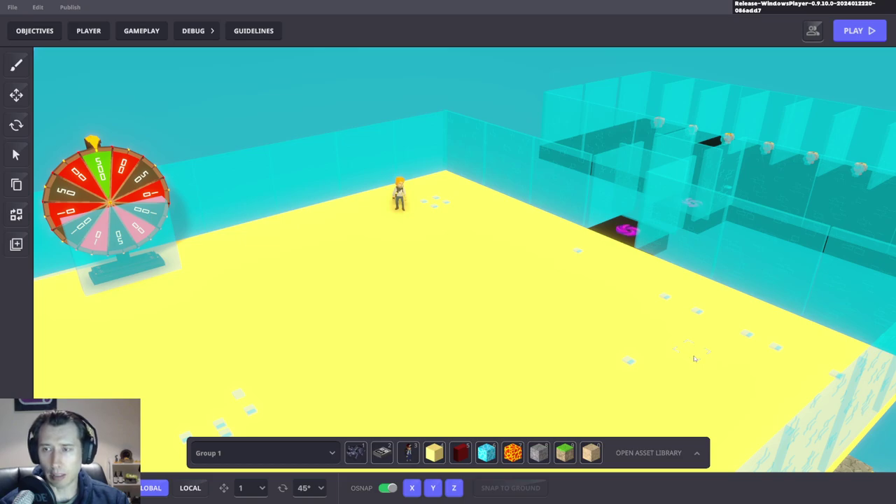
Step: Survey the arena and glowing block room, test-select some platform blocks, then start a playtest with Ctrl+P
right_click_drag(469, 291, 211, 165)
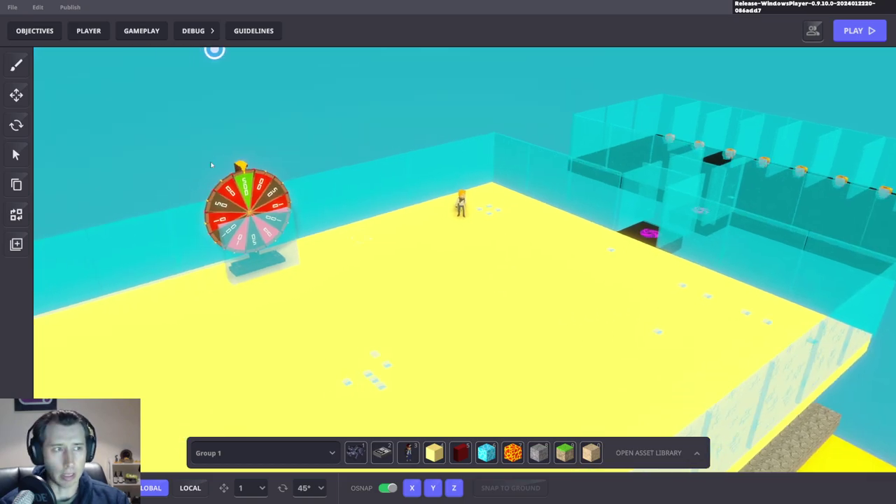
right_click_drag(308, 277, 446, 214)
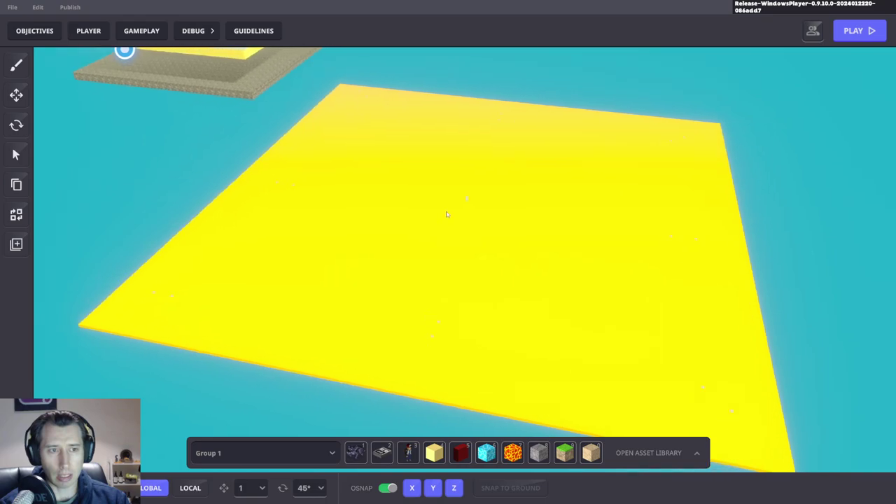
left_click_drag(807, 200, 287, 405)
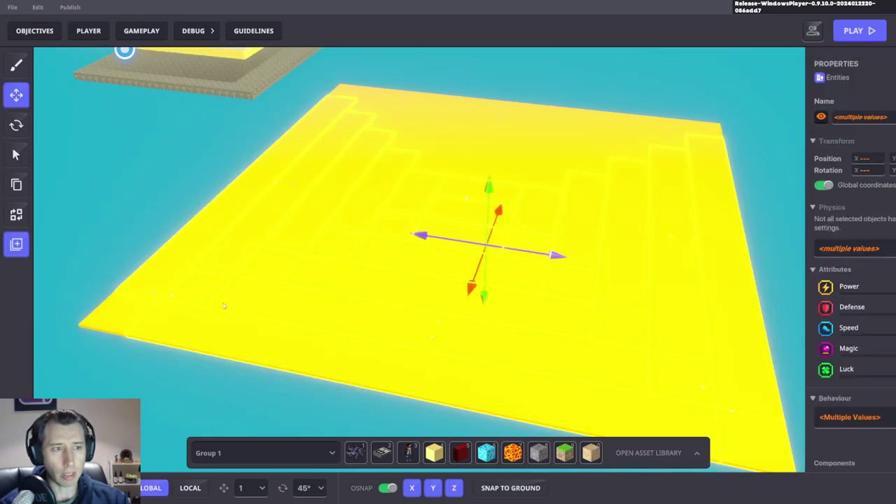
left_click(160, 166)
mouse_move(160, 166)
right_mouse_down()
mouse_move(223, 330)
mouse_move(348, 278)
mouse_move(340, 254)
right_mouse_up()
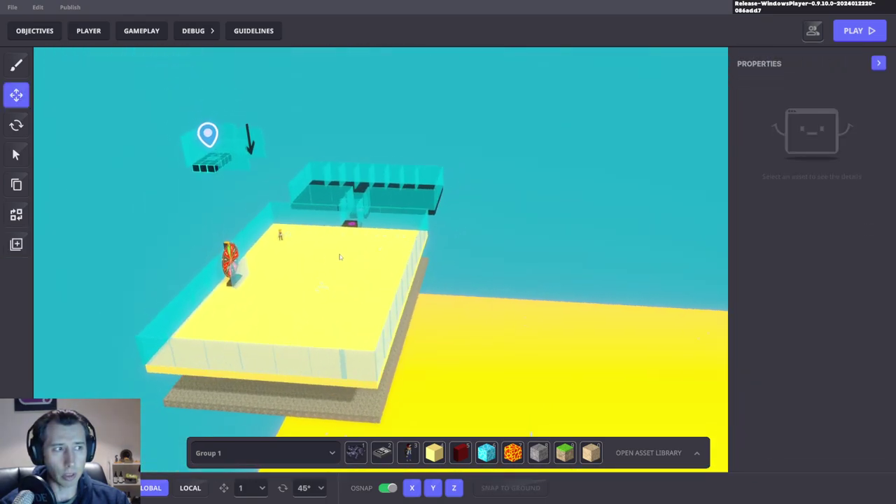
key("ctrl+p")
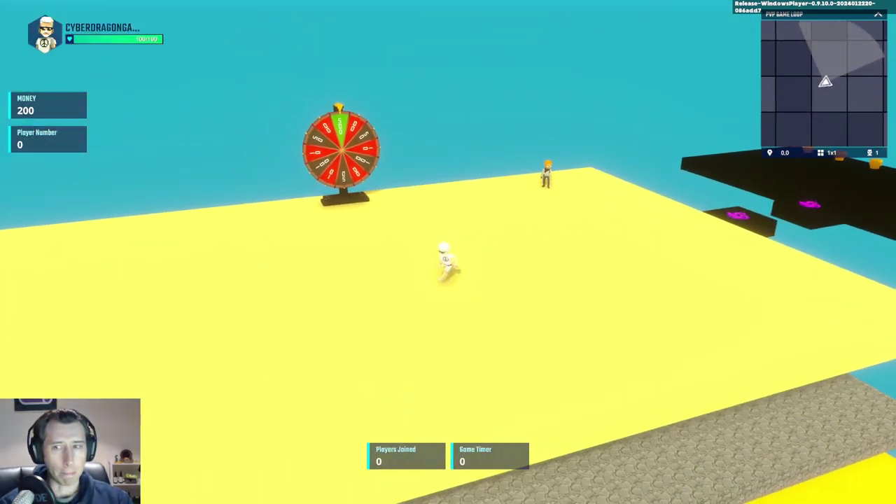
Step: Spin the prize wheel, then buy a Potion from Shop Guy for 100, leaving 70 money
key("w")
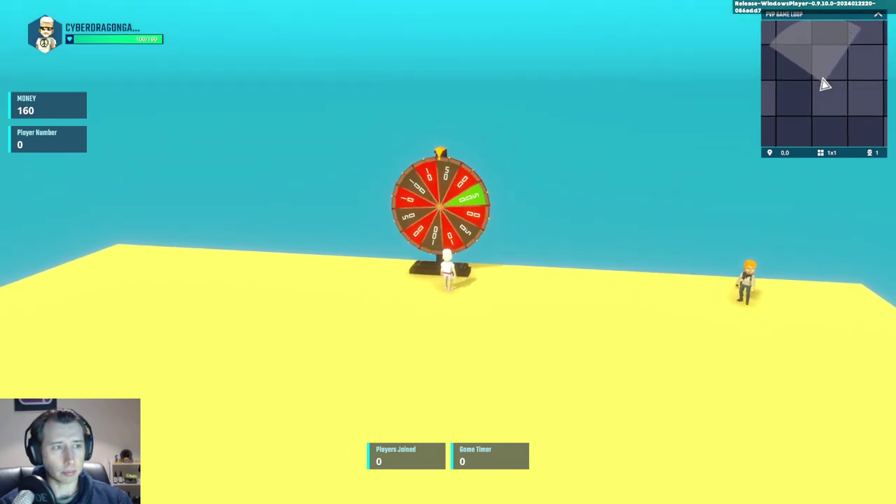
key("d")
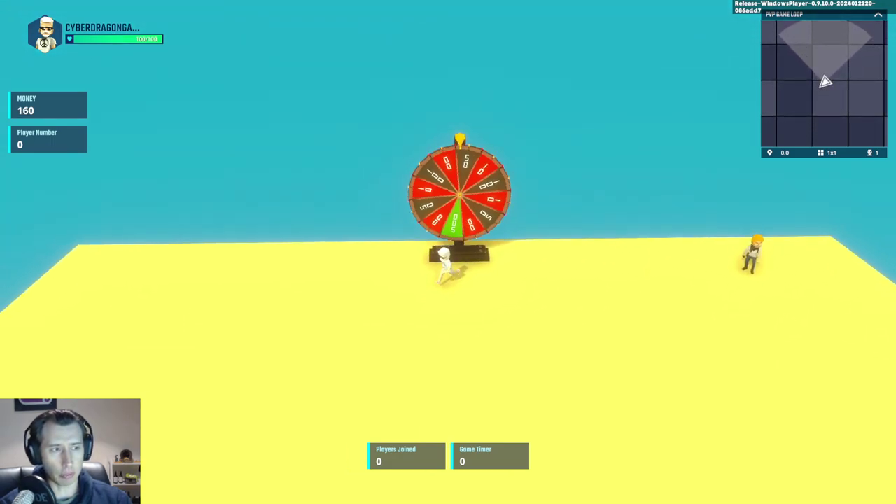
key("a")
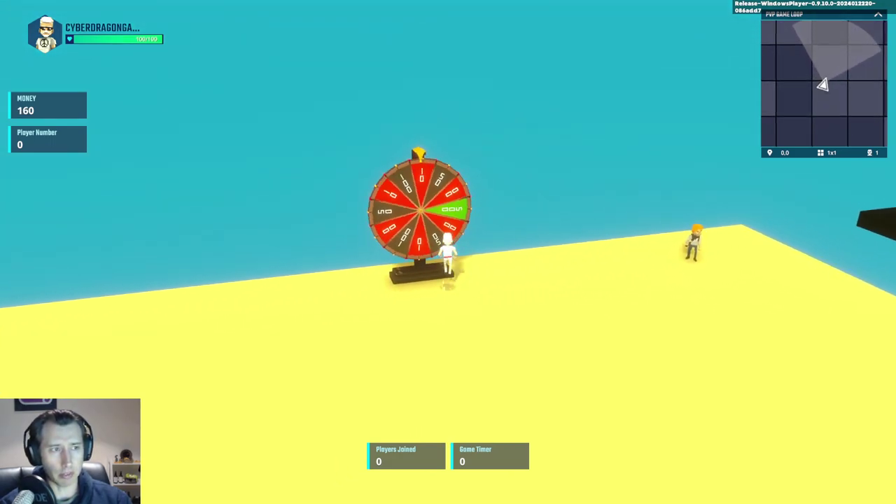
key("a")
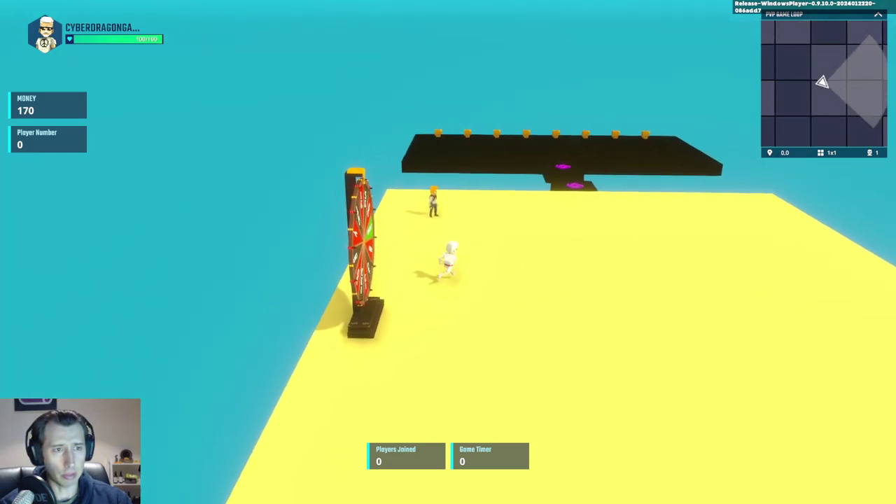
key("a")
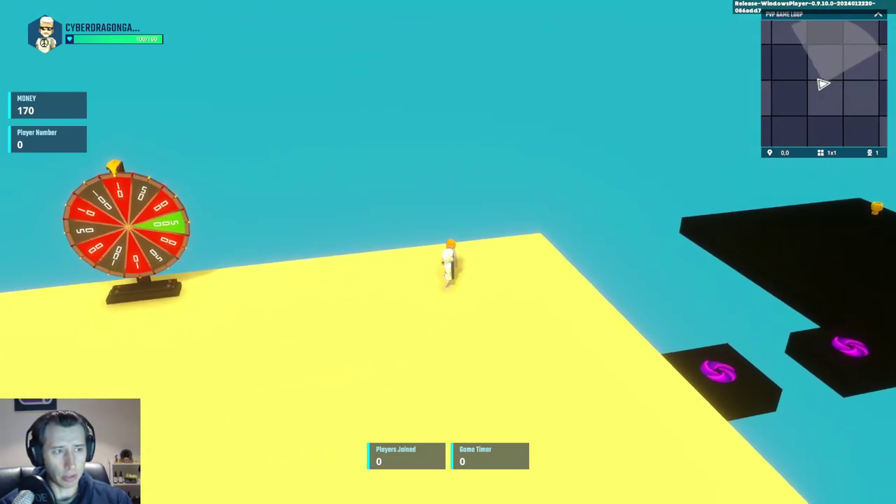
key("e")
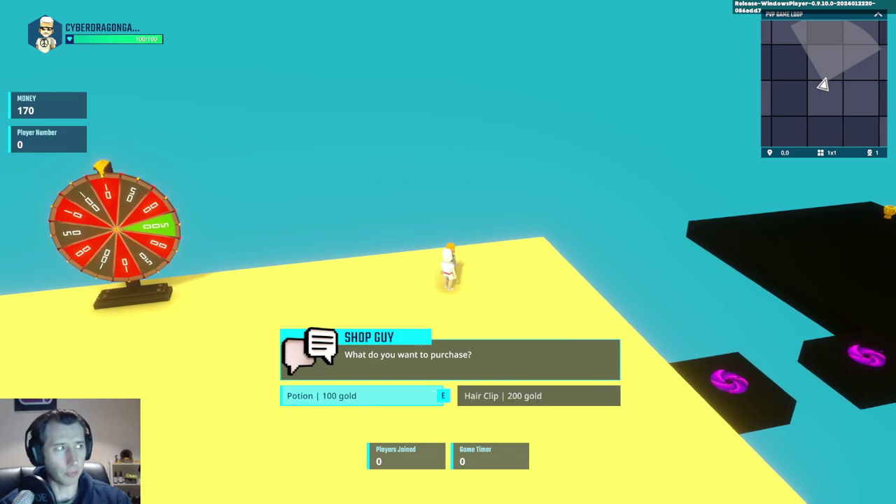
key("e")
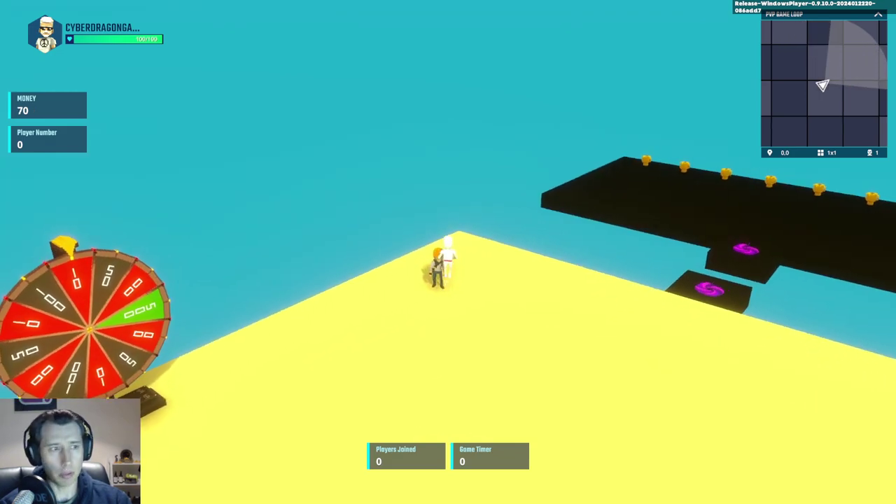
Step: Run across the trophy platform and onto the portal pad to join the next match
key("a")
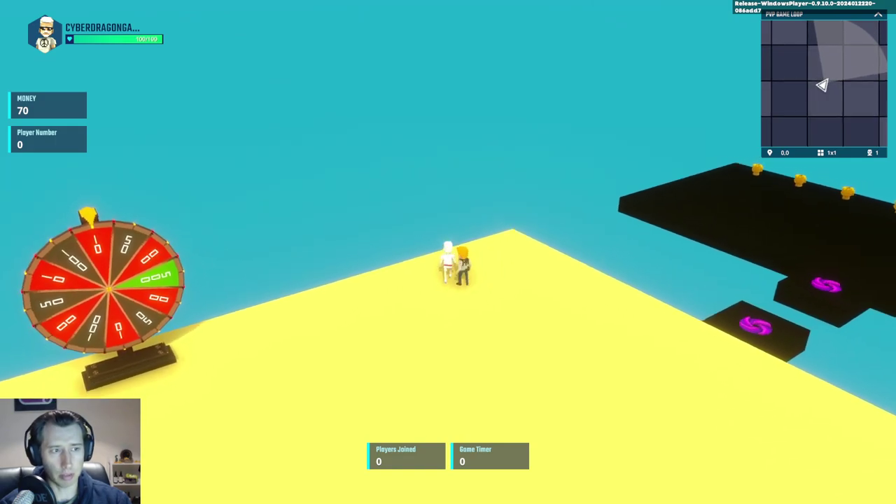
key("w")
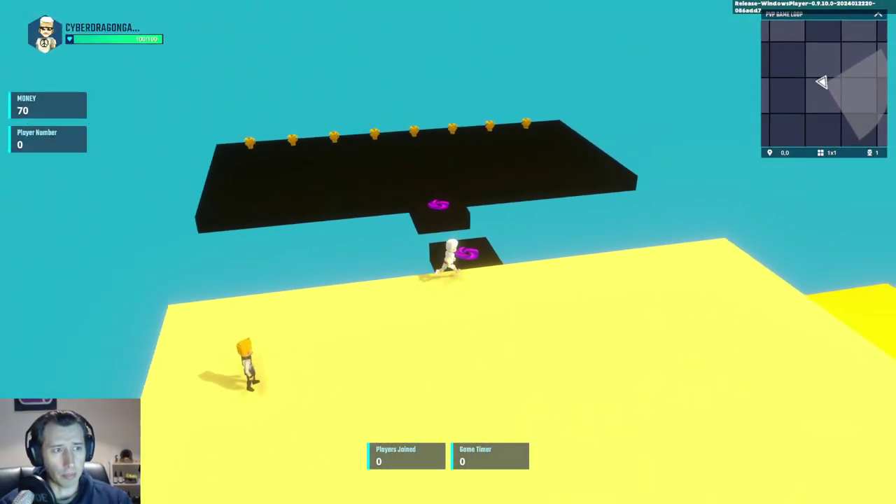
key("w")
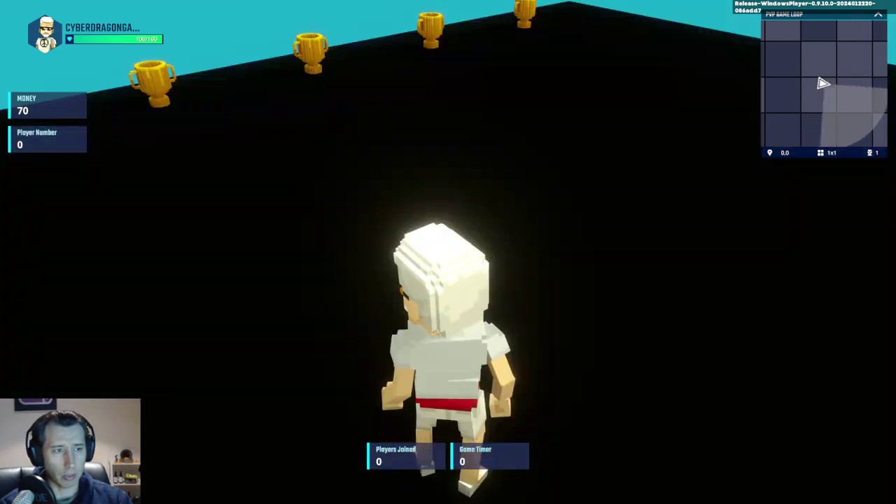
key("w")
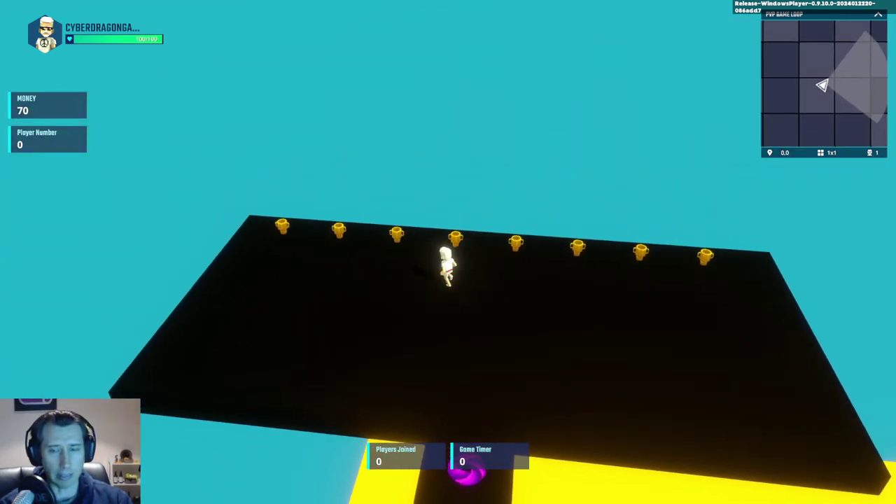
key("w")
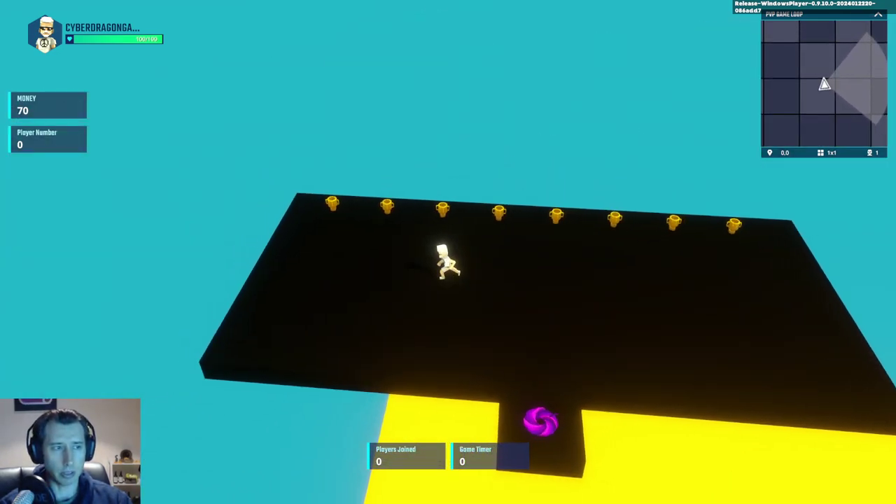
key("w")
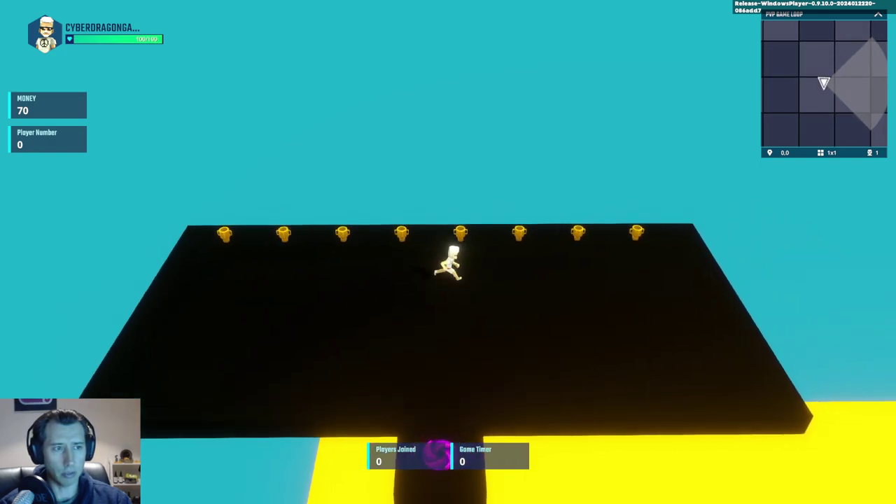
key("w")
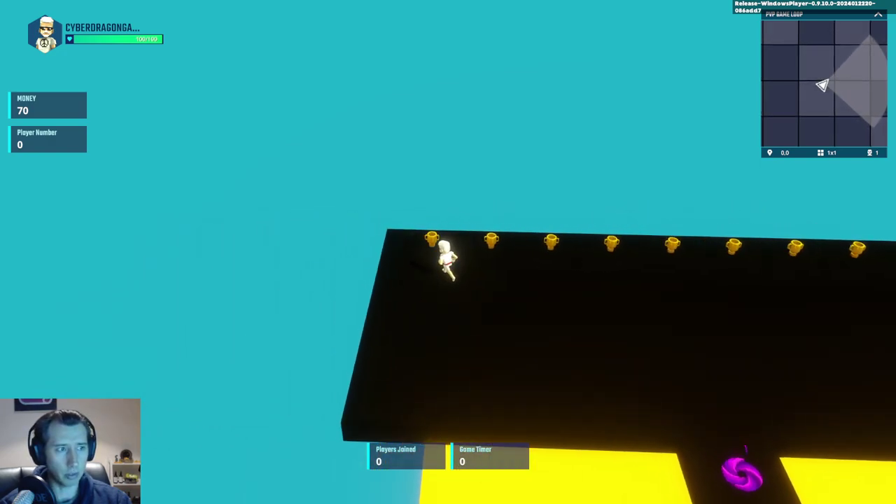
key("w")
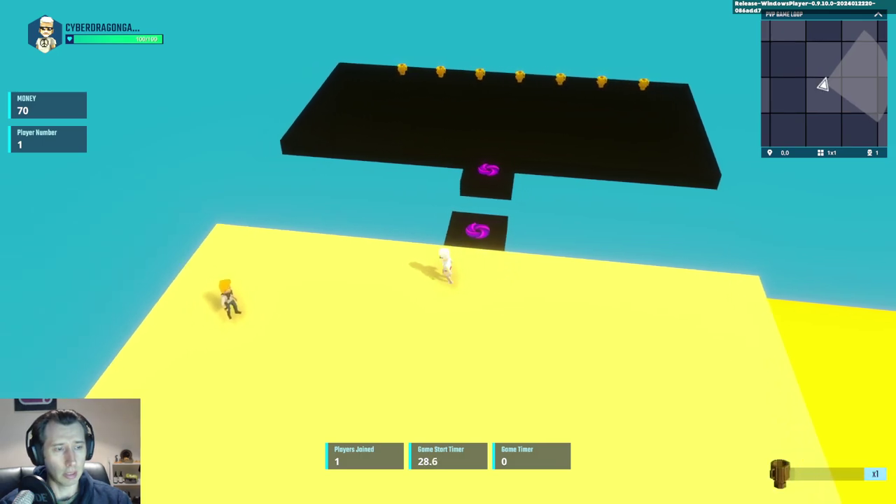
key("w")
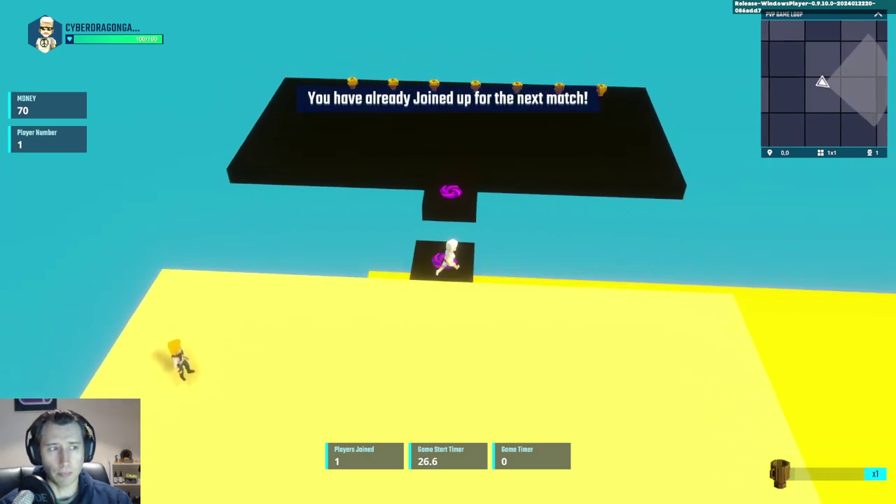
key("w")
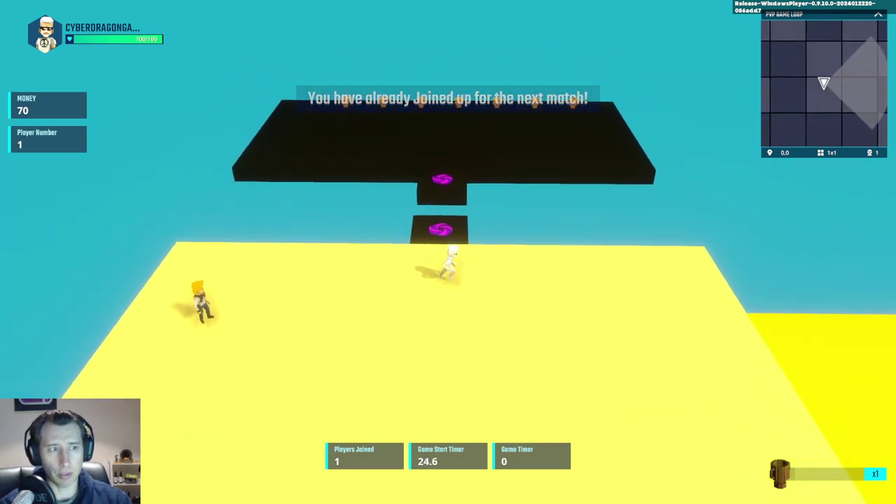
key("w")
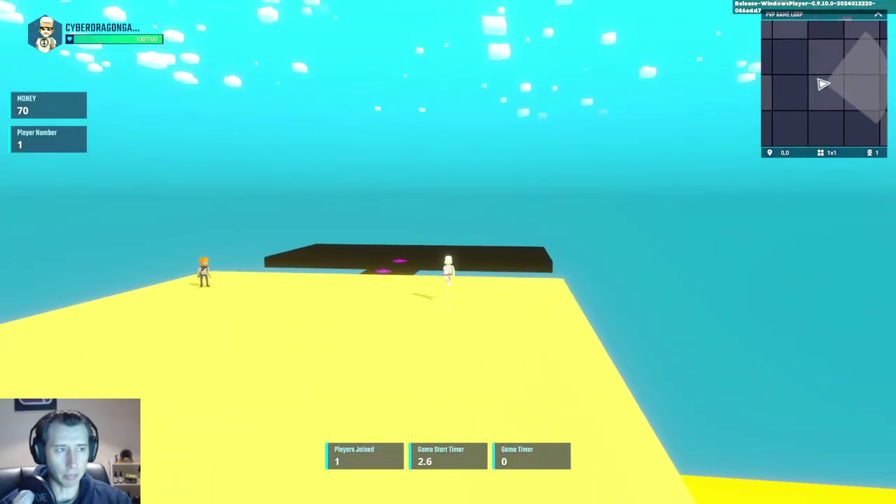
Step: Rejoin the match and walk the avatar across the yellow arena, swinging the camera, until it ends
key("w")
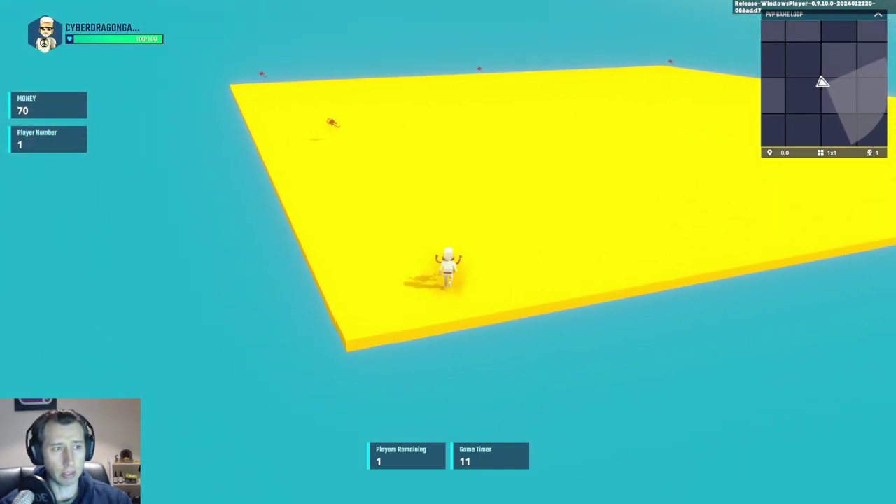
key("1")
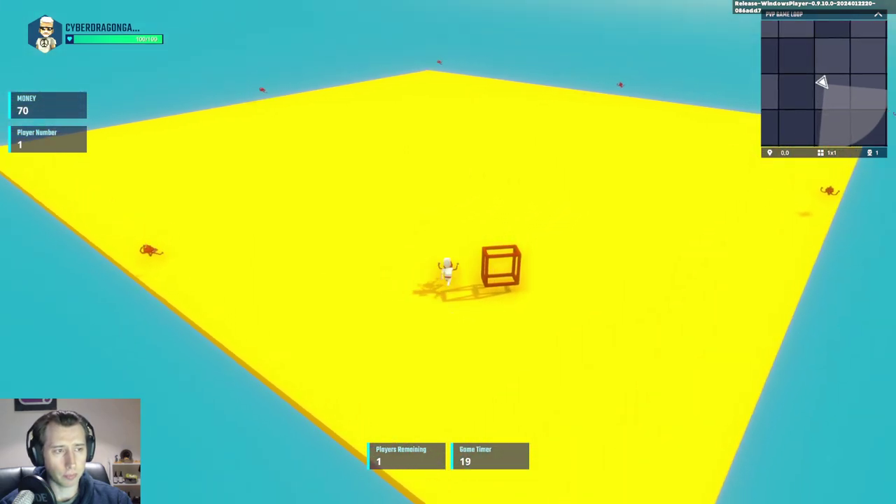
scroll(448, 252, "up", 5)
scroll(448, 252, "down", 5)
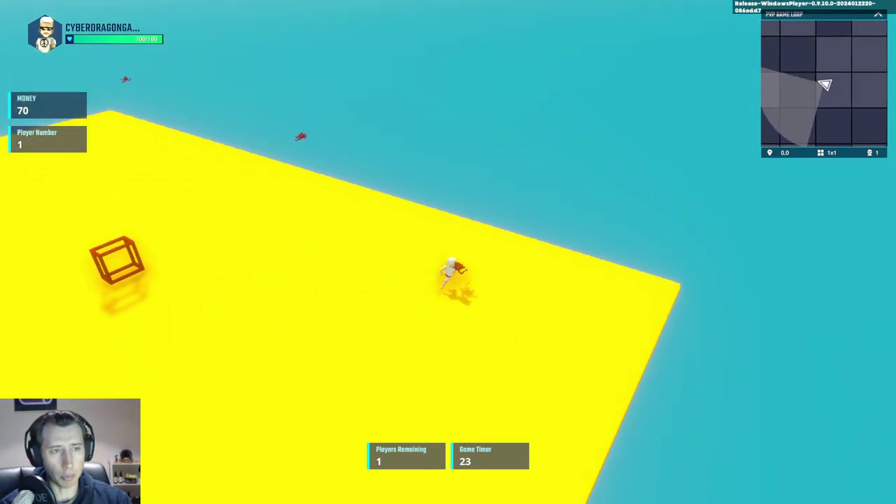
right_click_drag(448, 252, 84, 266)
key("s")
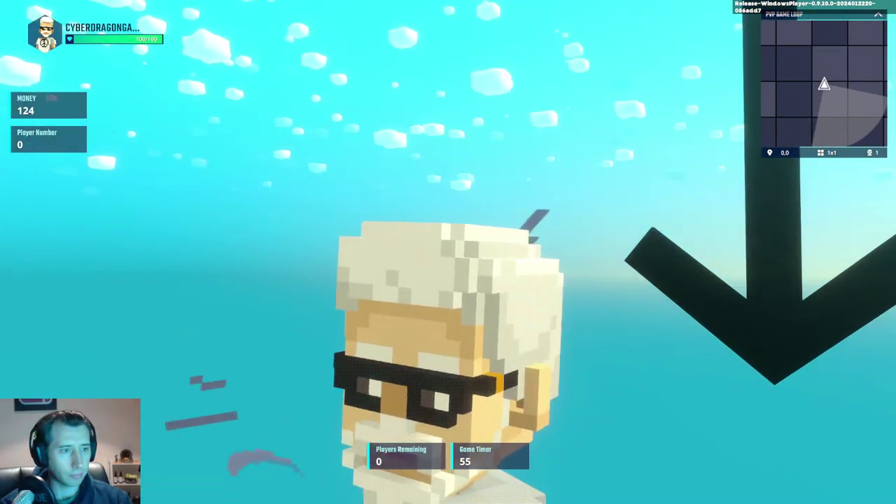
Step: Walk from the wheel through the portal to the trophy row to teleport back, then jump
scroll(448, 252, "down", 5)
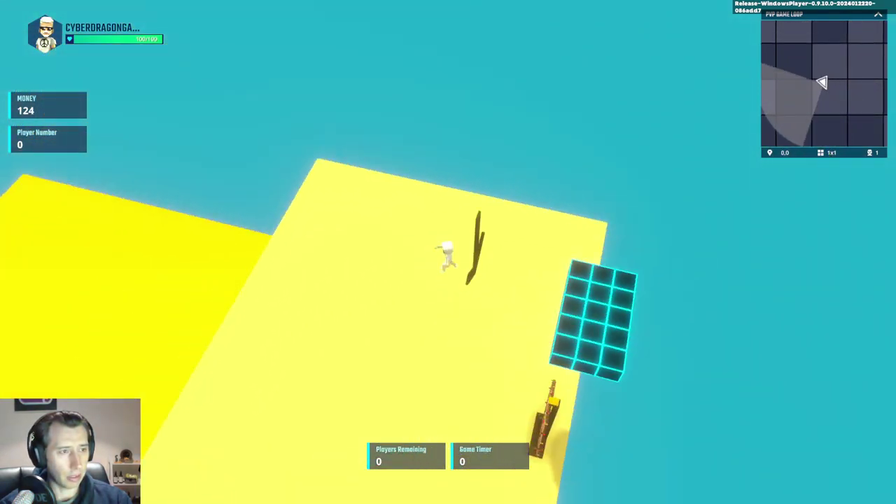
key("s")
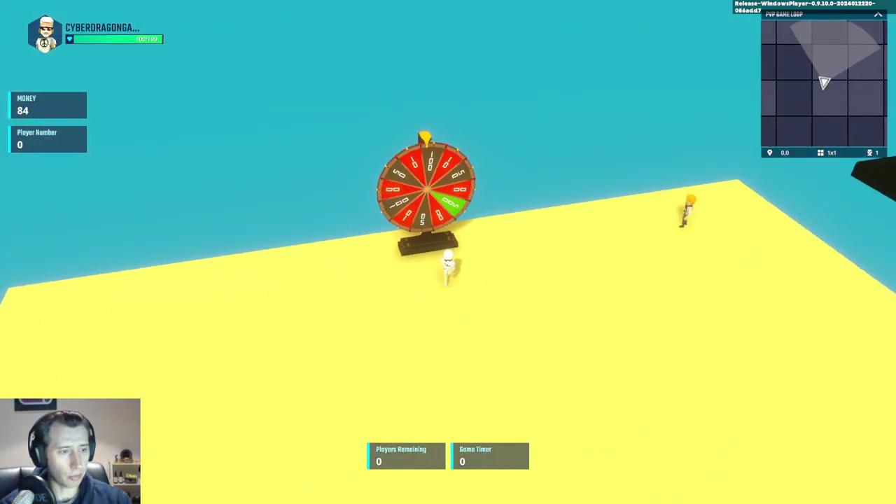
key("w")
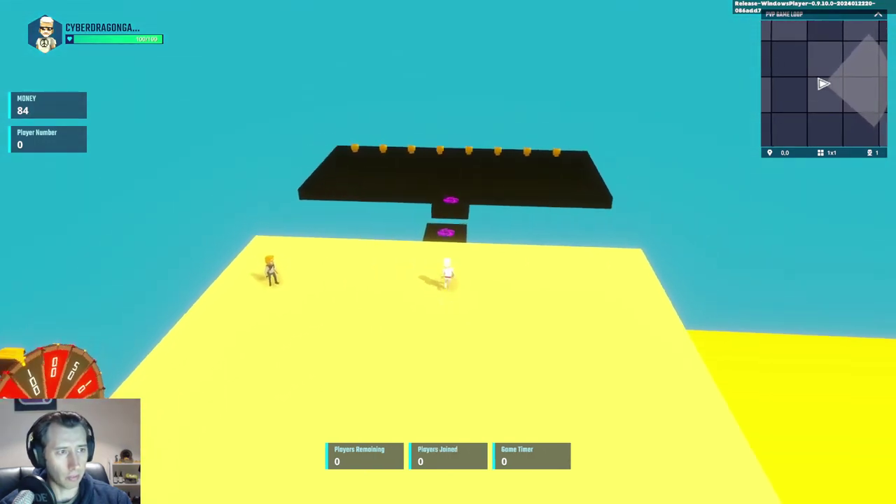
key("w")
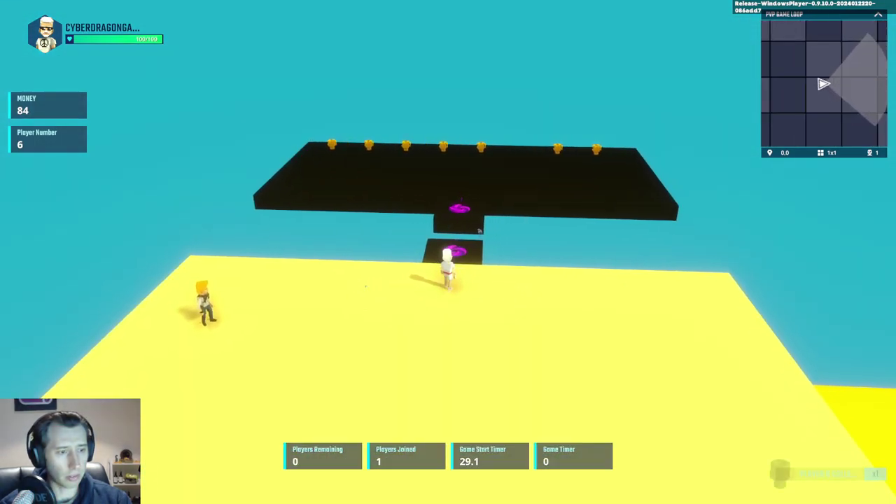
right_click_drag(448, 252, 399, 238)
scroll(448, 252, "up", 5)
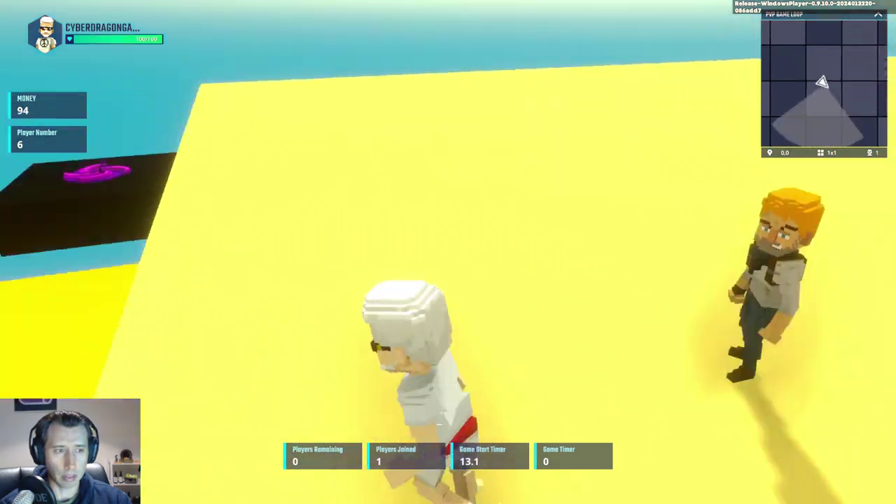
scroll(448, 252, "down", 5)
key("space")
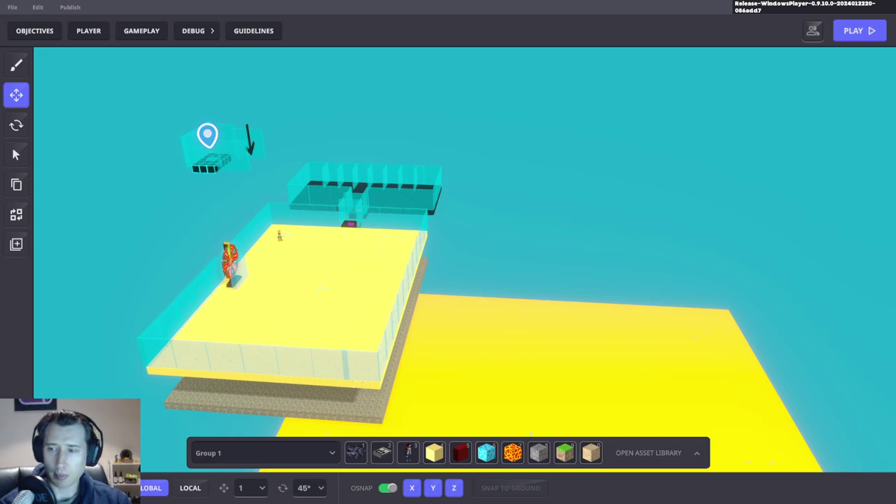
Step: Zoom and orbit the editor camera from the yellow platform toward the walled trophy room
scroll(532, 278, "up", 5)
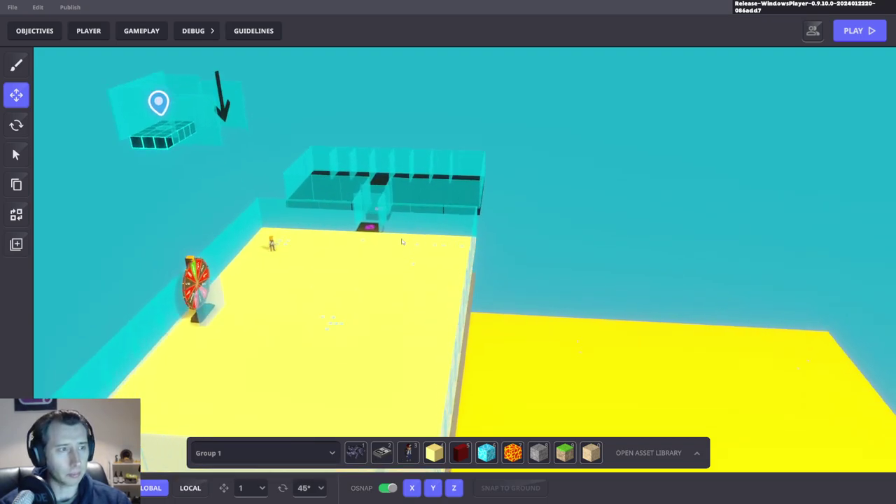
right_click_drag(434, 240, 452, 236)
scroll(453, 236, "up", 8)
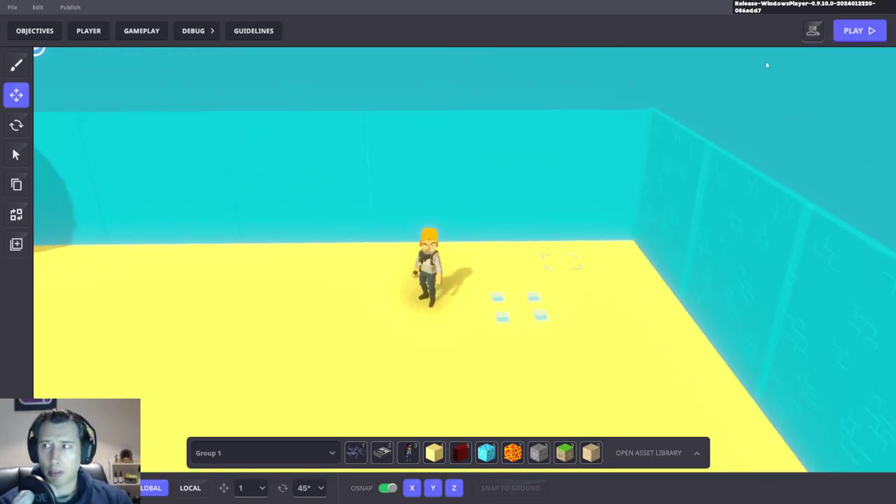
right_click_drag(423, 228, 359, 279)
scroll(359, 279, "up", 5)
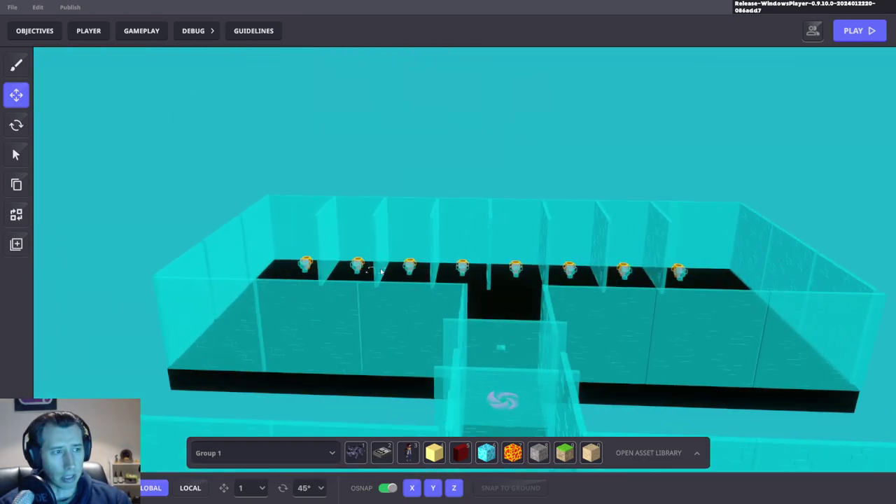
Step: Marquee-select the wall panels and floor tiles, then a single floor platform, clearing each selection
left_click_drag(641, 304, 714, 324)
key("Escape")
scroll(678, 341, "up", 3)
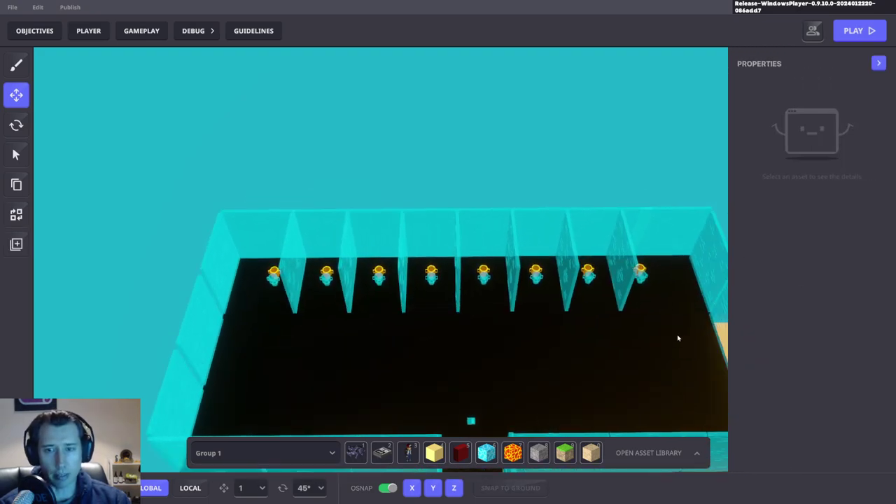
left_click_drag(683, 345, 263, 279)
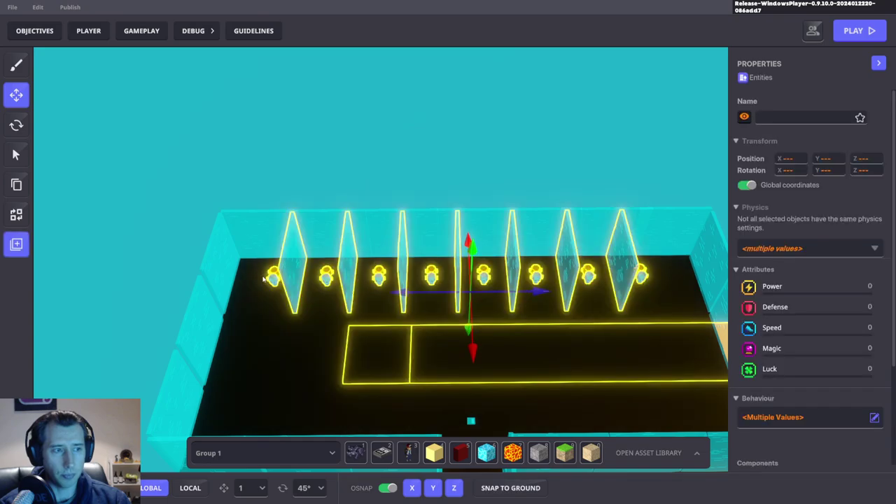
left_click(575, 356)
key("Escape")
scroll(565, 160, "down", 5)
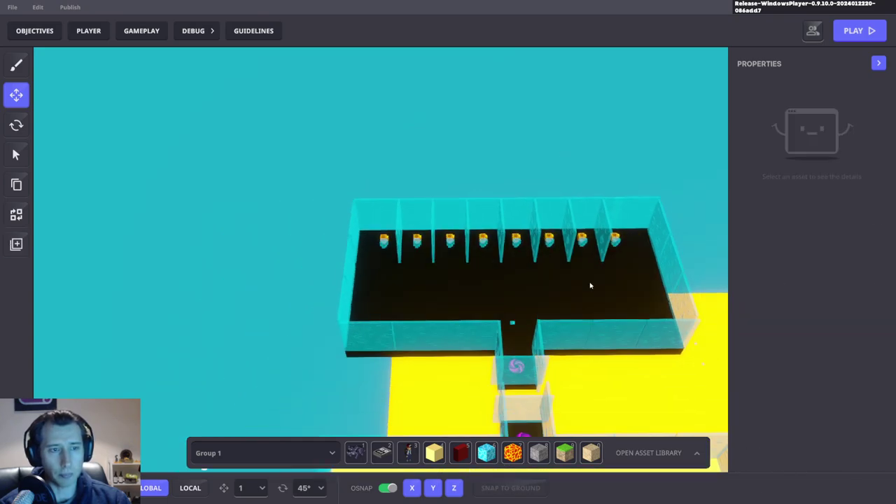
Step: Orbit around the walled room and open the level's GAMEPLAY settings
right_click_drag(590, 287, 385, 305)
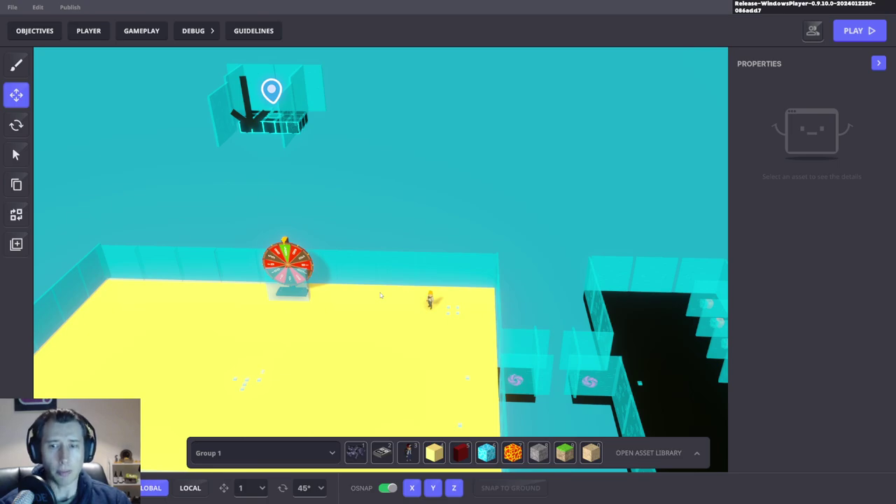
scroll(394, 279, "up", 5)
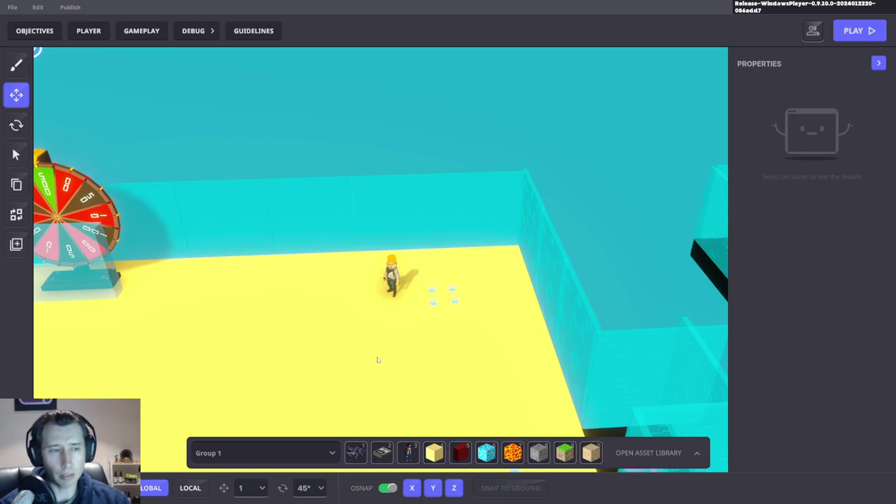
scroll(362, 334, "down", 3)
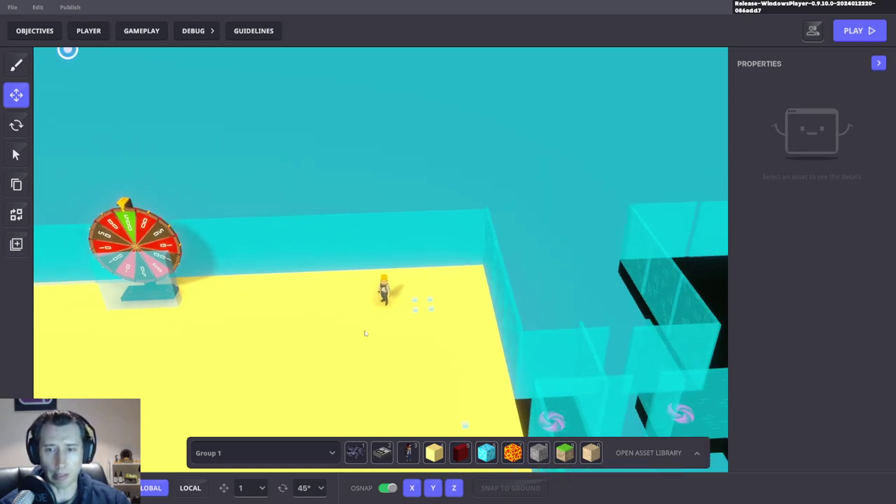
left_click(136, 31)
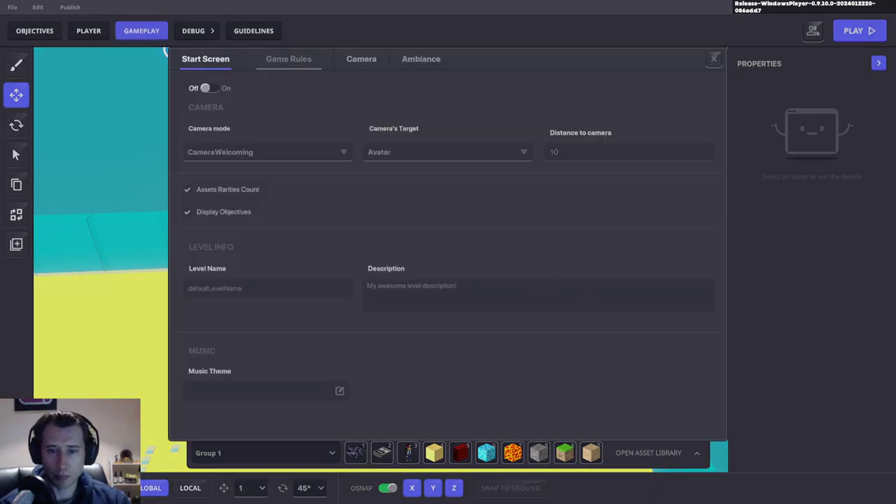
Step: In Game Rules, open the variables list and start a new Local Number variable
left_click(288, 59)
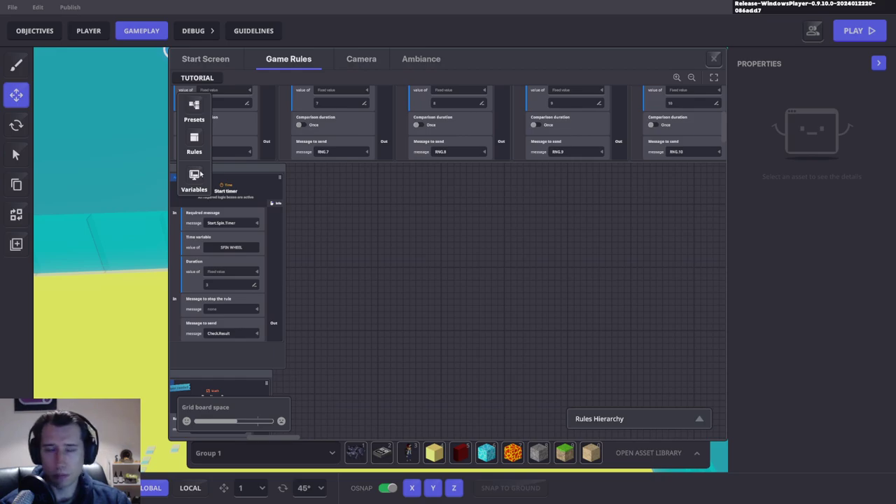
left_click_drag(366, 186, 492, 306)
left_click(194, 179)
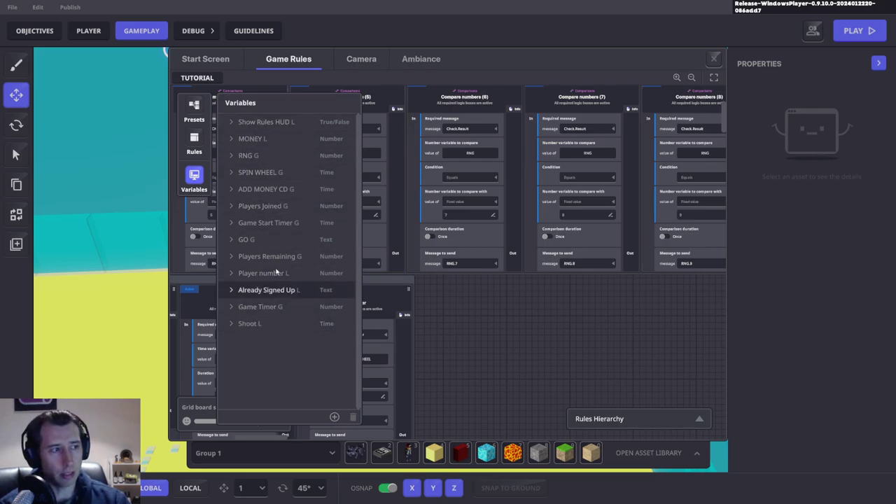
left_click(334, 418)
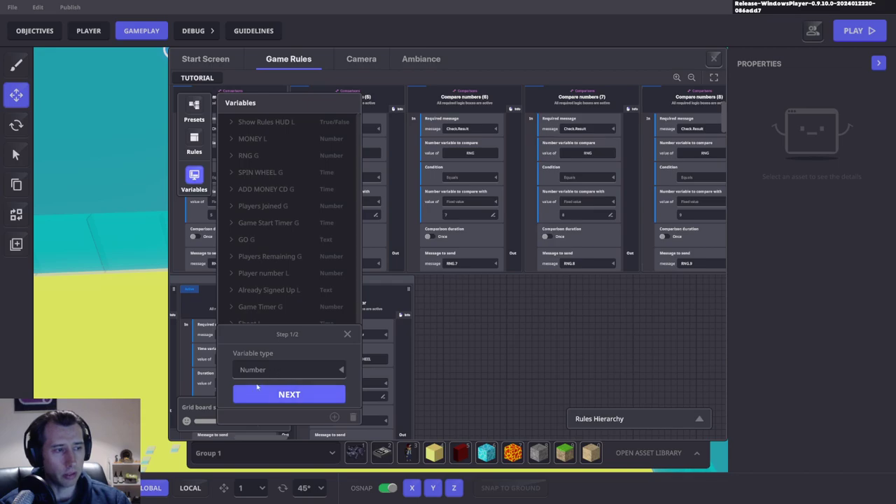
left_click(301, 397)
left_click(280, 278)
left_click(270, 306)
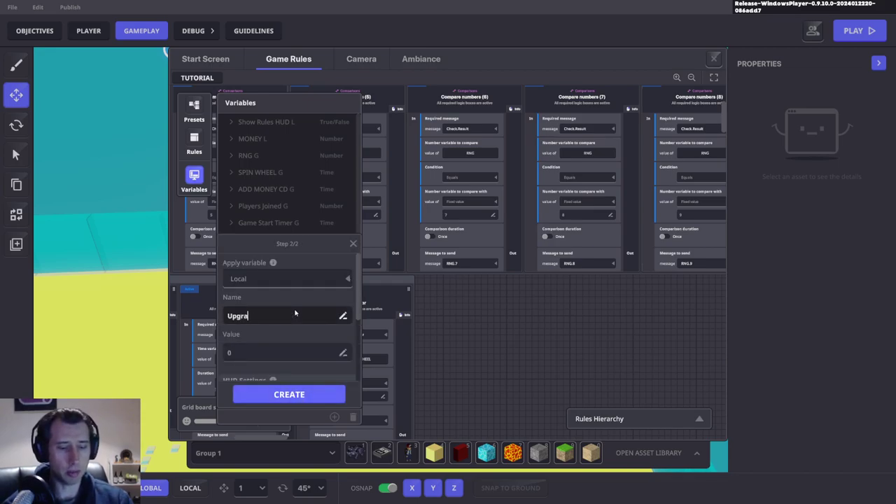
Step: Place it on the Left side HUD and create the Upgrade 1 variable
scroll(262, 318, "down", 1)
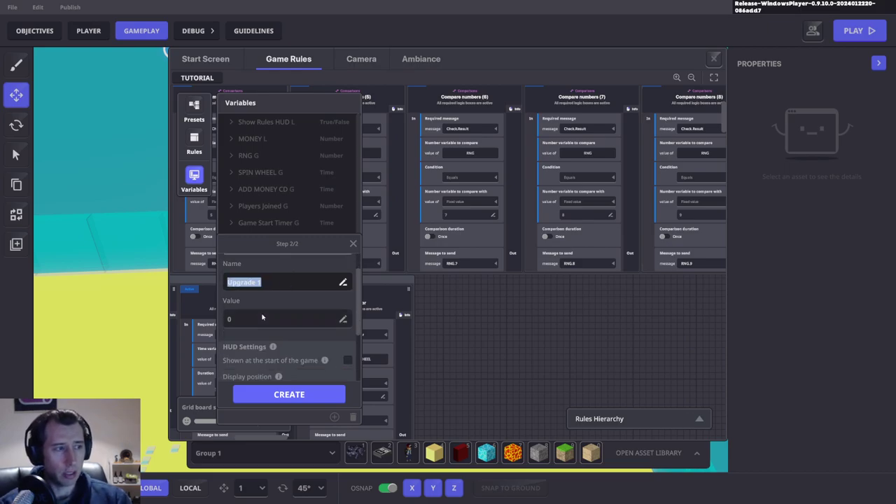
scroll(280, 308, "down", 2)
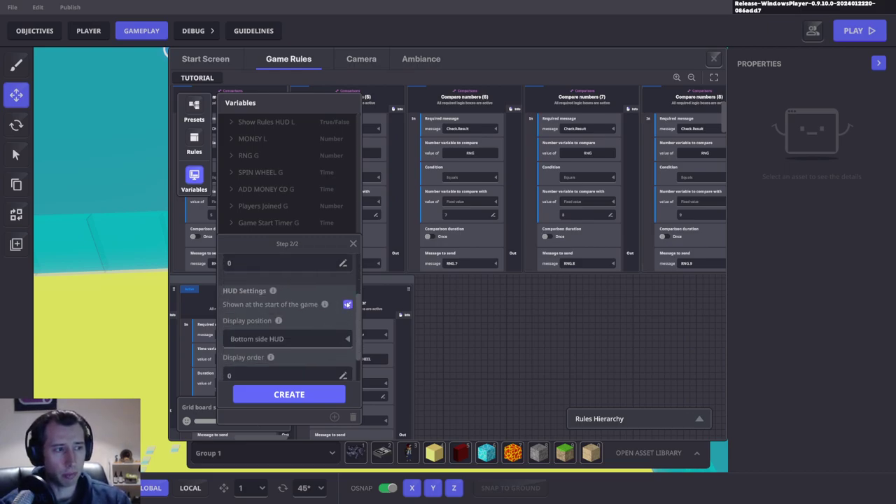
scroll(316, 312, "down", 1)
left_click(289, 326)
left_click(265, 354)
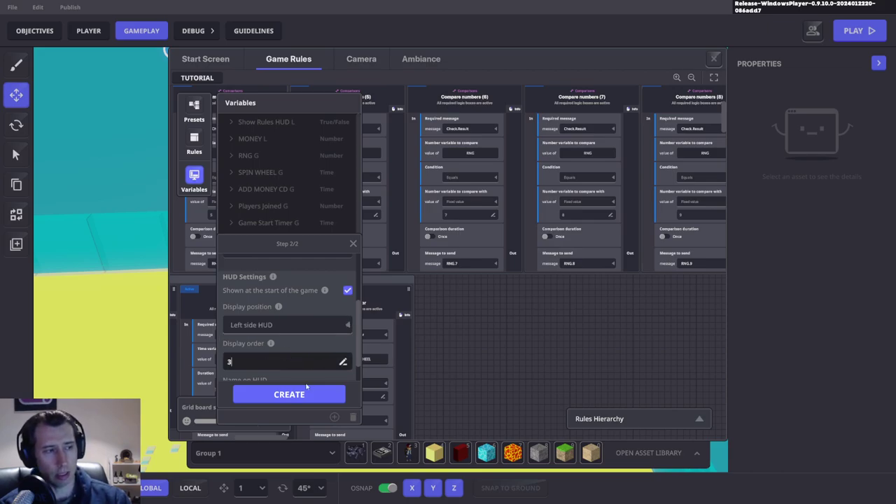
scroll(289, 355, "down", 1)
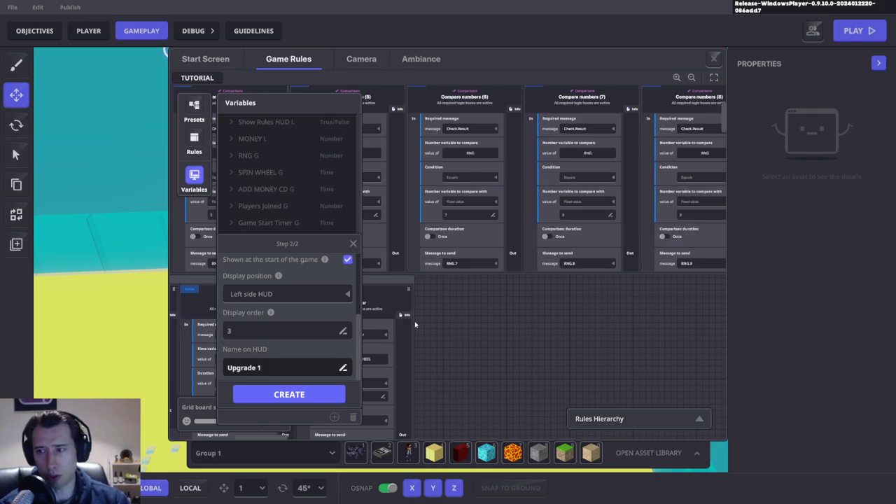
left_click(297, 396)
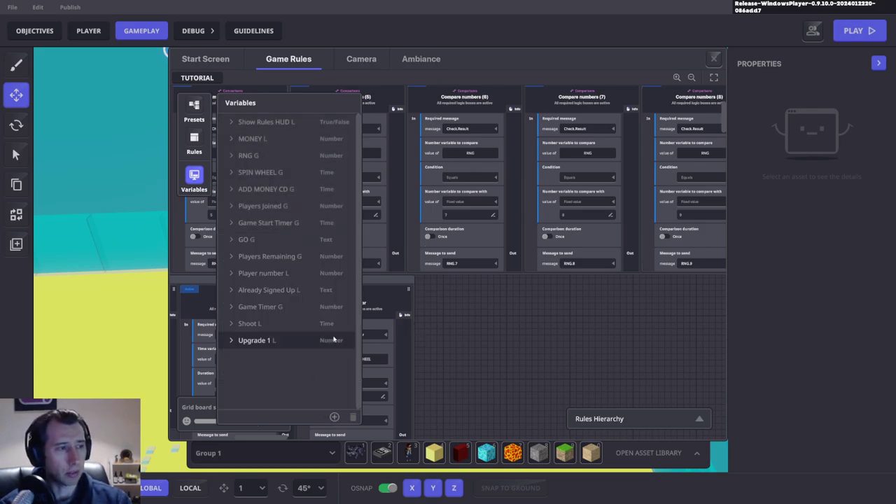
Step: Start another Local Number variable and paste in the name Upgrade 2
left_click(334, 418)
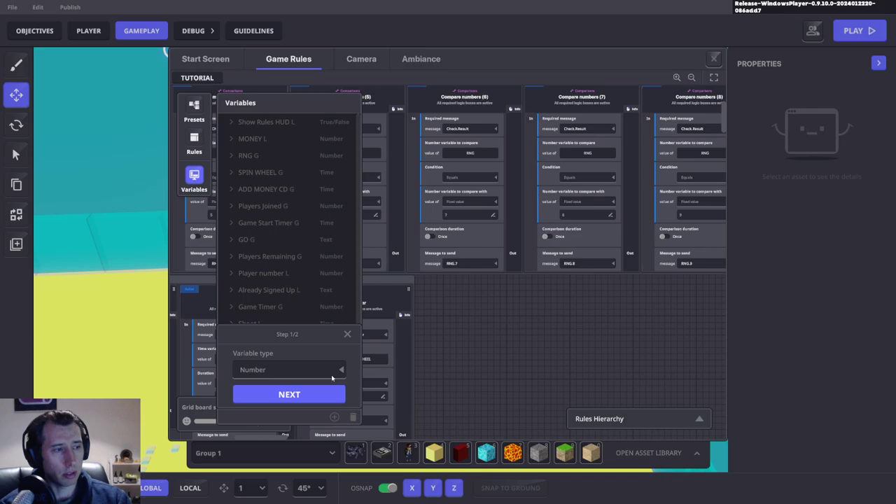
left_click(290, 395)
left_click(239, 305)
left_click(321, 316)
type("Upgrade 1")
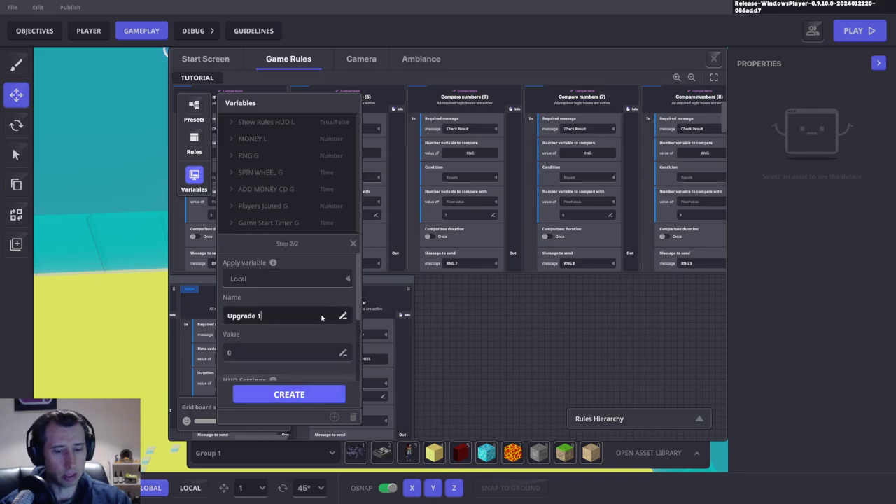
Step: Show Upgrade 2 at game start on the Left side HUD and create it
scroll(279, 350, "down", 2)
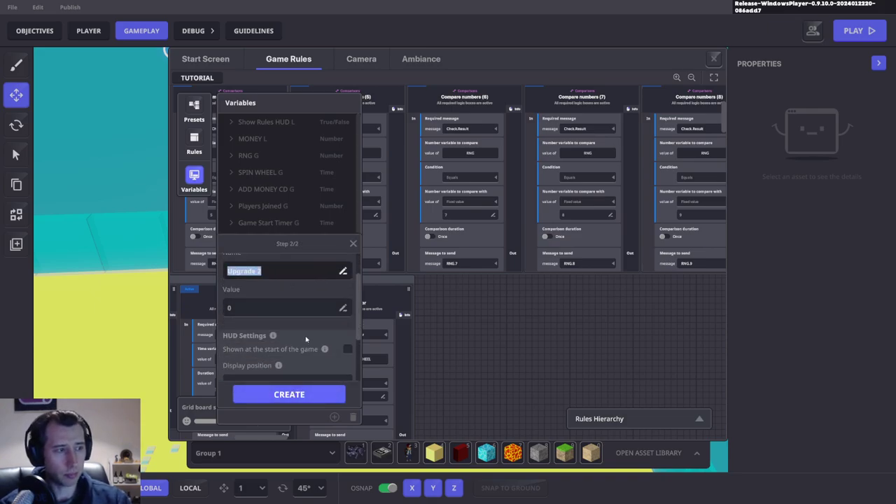
left_click(349, 337)
scroll(350, 338, "down", 1)
left_click(273, 348)
left_click(251, 374)
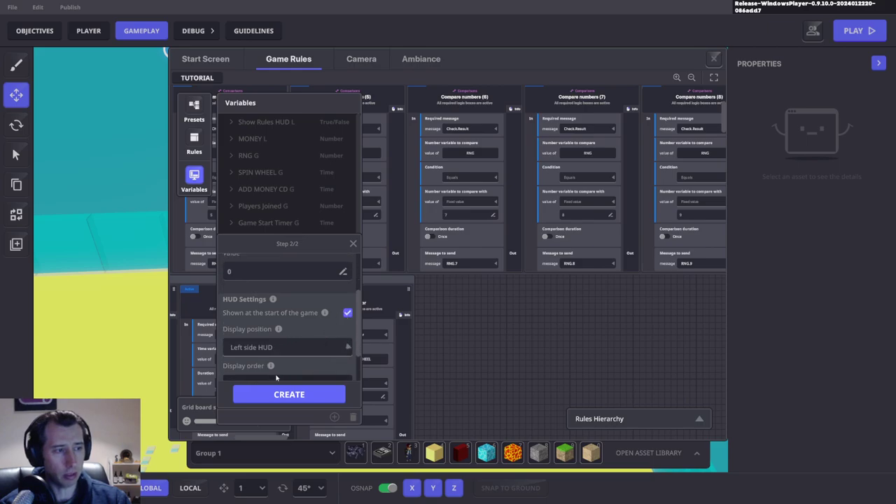
scroll(275, 357, "down", 2)
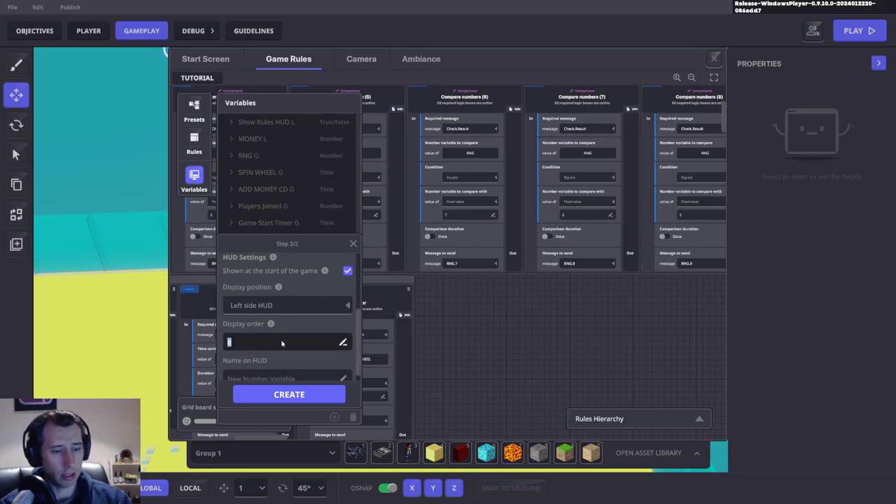
scroll(282, 344, "down", 1)
left_click(294, 394)
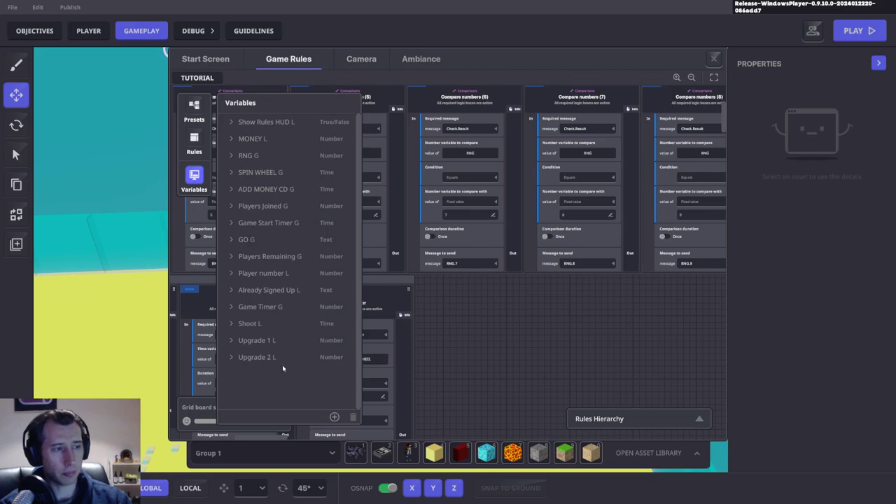
scroll(277, 347, "down", 3)
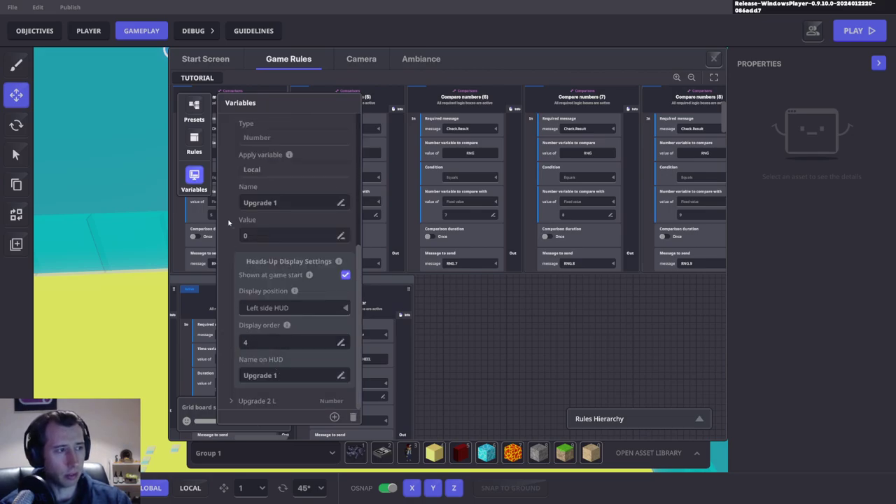
scroll(228, 223, "up", 3)
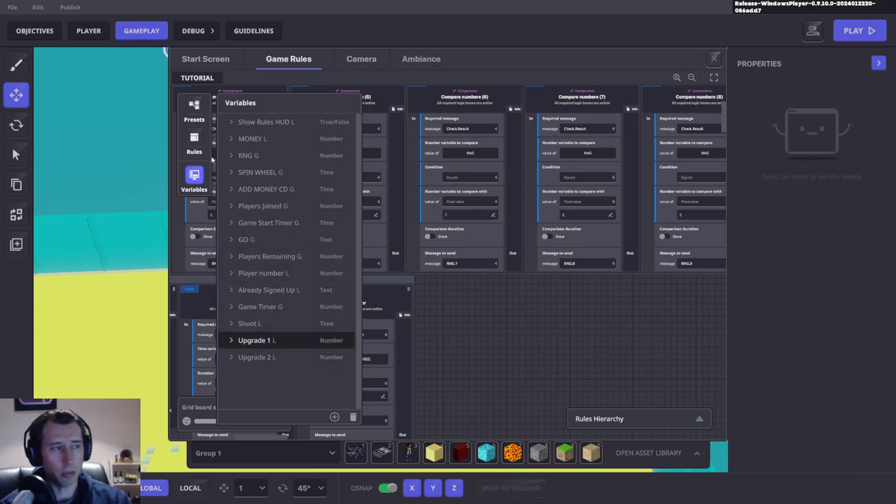
Step: Add a Math > Add/Subtract number rule and move it into free board space
left_click(196, 177)
left_click_drag(528, 300, 441, 238)
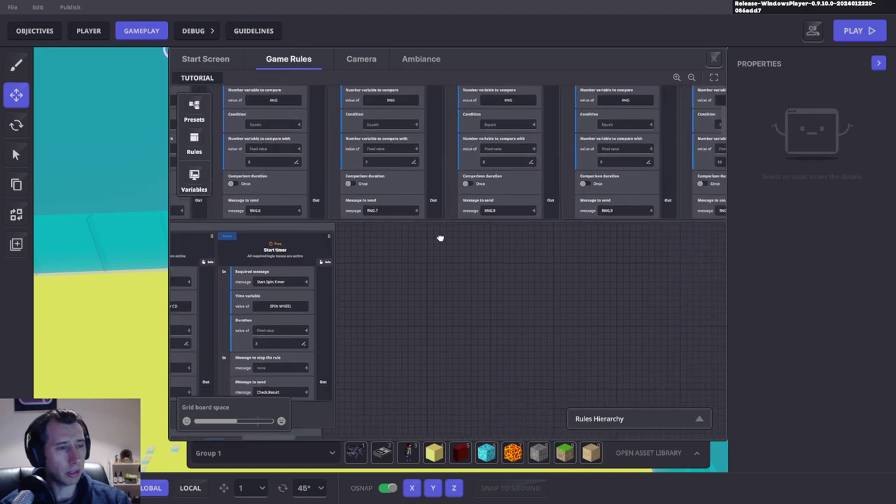
left_click(199, 140)
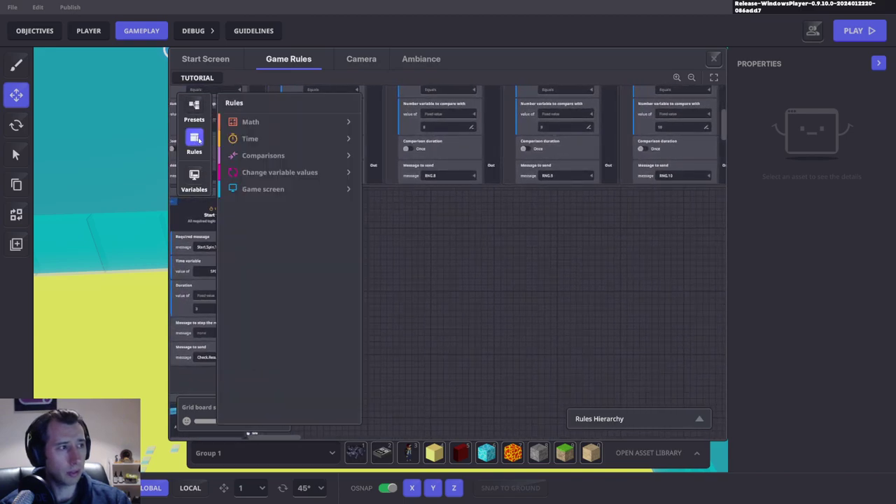
left_click(250, 121)
left_click(262, 139)
left_click(194, 140)
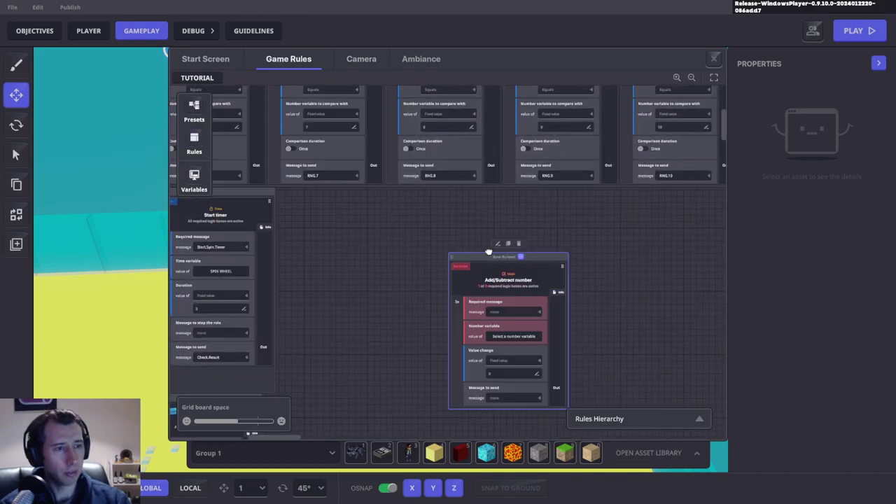
left_click_drag(490, 257, 359, 213)
Step: Set the rule's required message to a new Upgrade.1.1 and its number variable to Upgrade 1
left_click(391, 261)
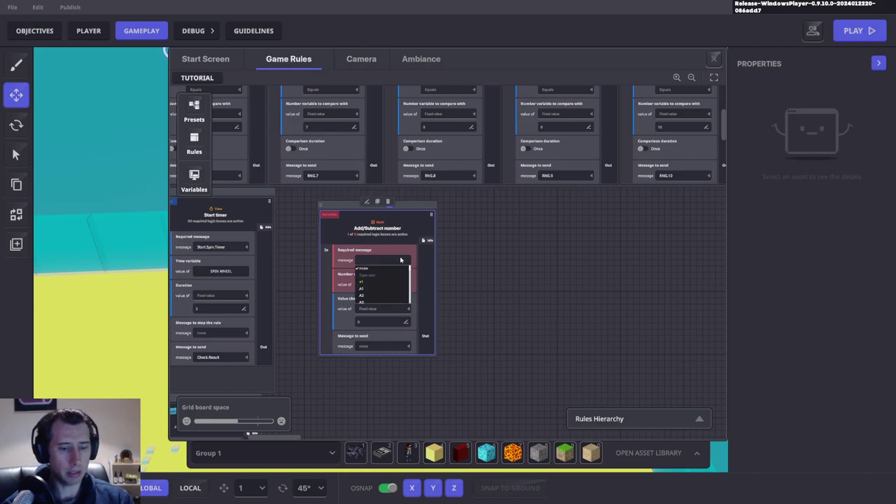
type("Upgrade1.1")
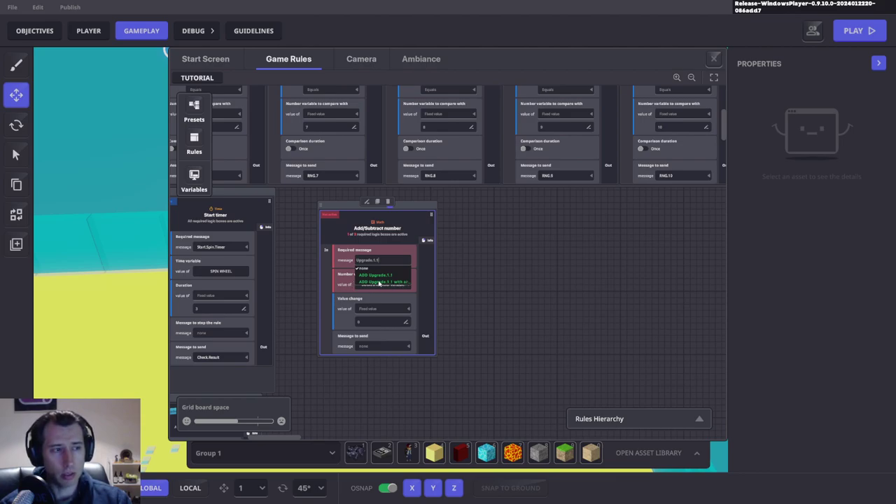
left_click(375, 279)
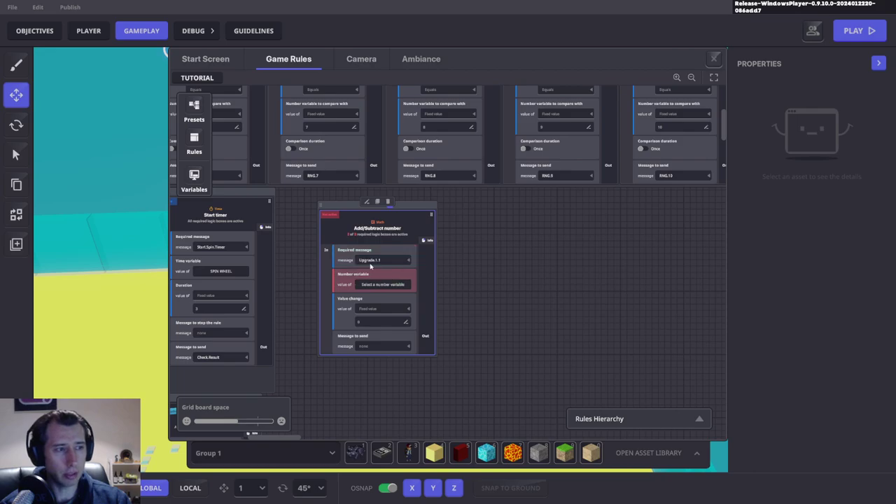
left_click(381, 284)
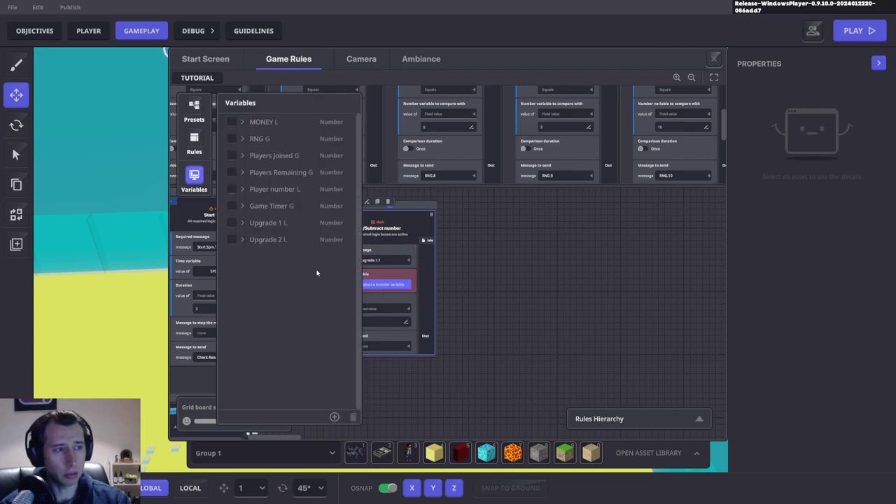
left_click(236, 219)
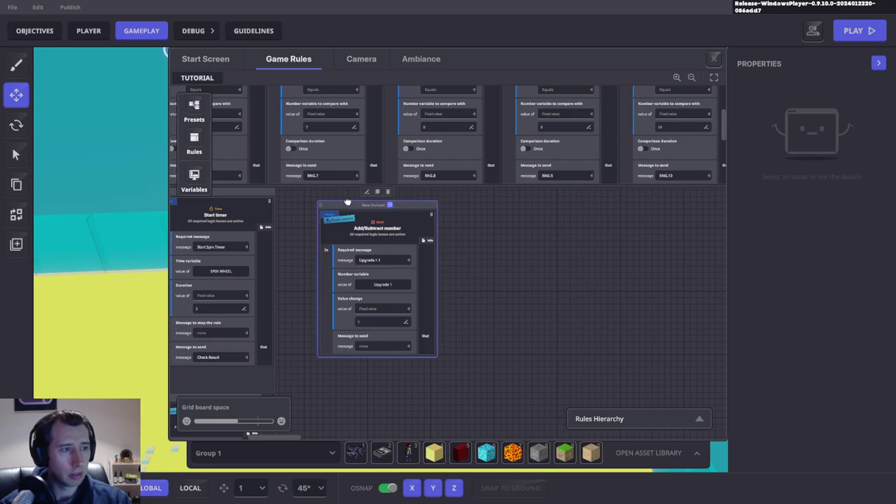
Step: Nudge the Add/Subtract rule into place and retitle it Upgrade 1
left_click(371, 236)
left_click_drag(363, 233, 343, 238)
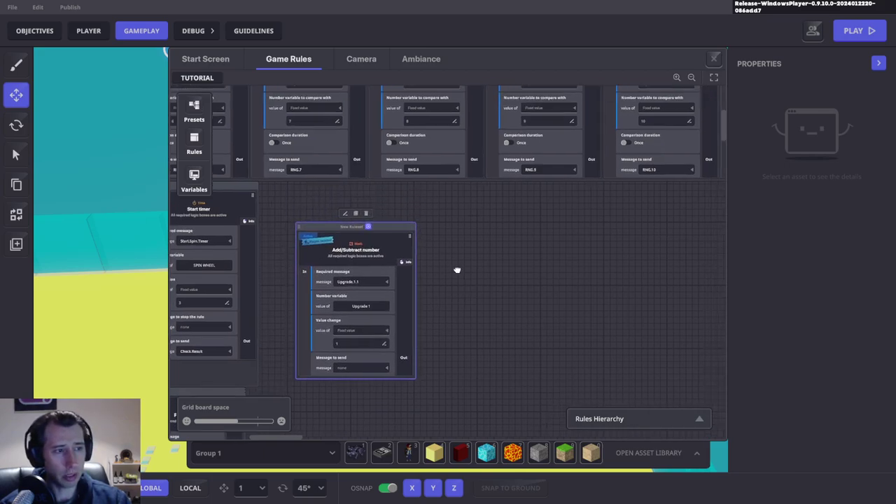
double_click(352, 247)
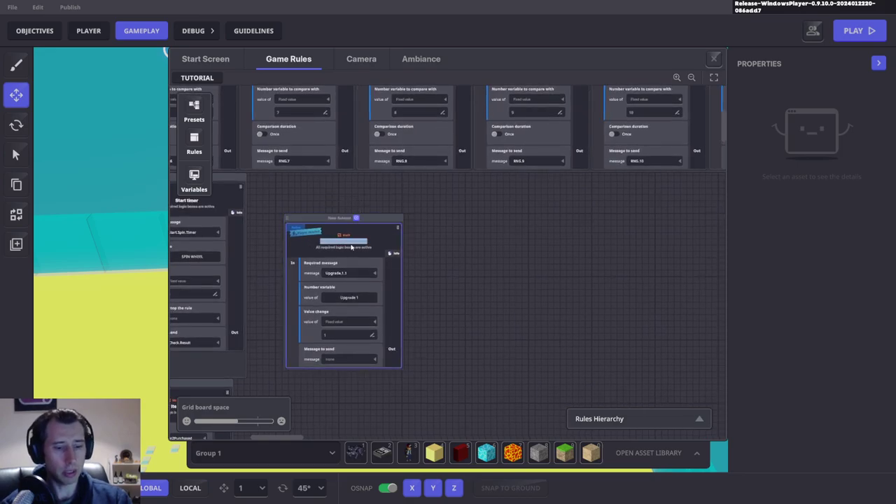
type("Upgrade 1")
key("Return")
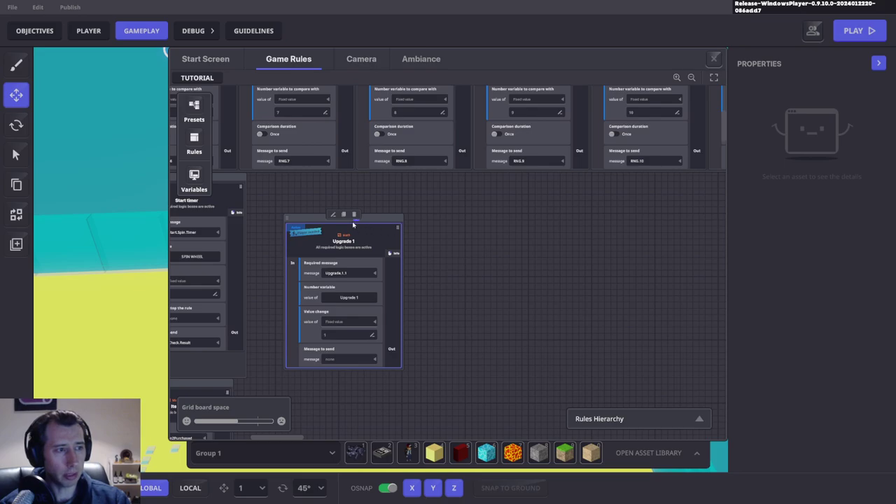
Step: Duplicate the Upgrade 1 rule and retitle the copy Upgrade 2
left_click(354, 216)
left_click(471, 243)
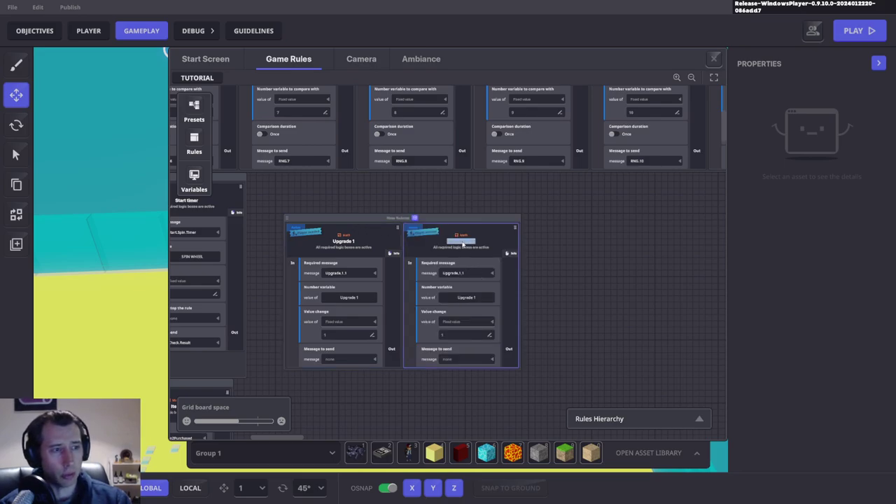
key("BackSpace")
type("2")
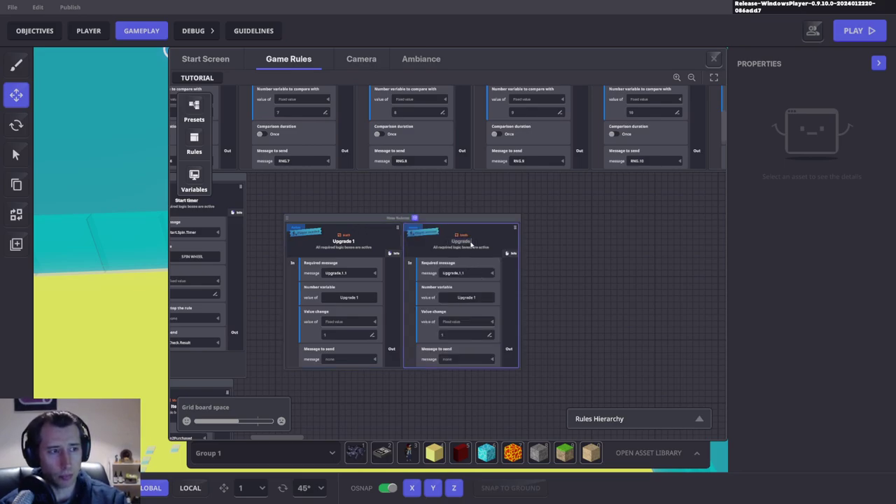
key("Return")
Step: Give the copy message Upgrade.1.2 and variable Upgrade 2, then close Game Rules and playtest
left_click(471, 273)
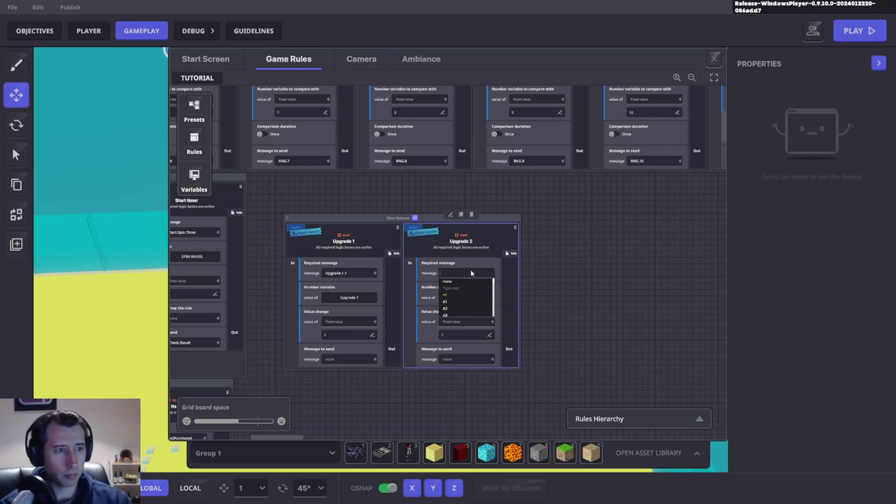
type("Upgrade.1.2")
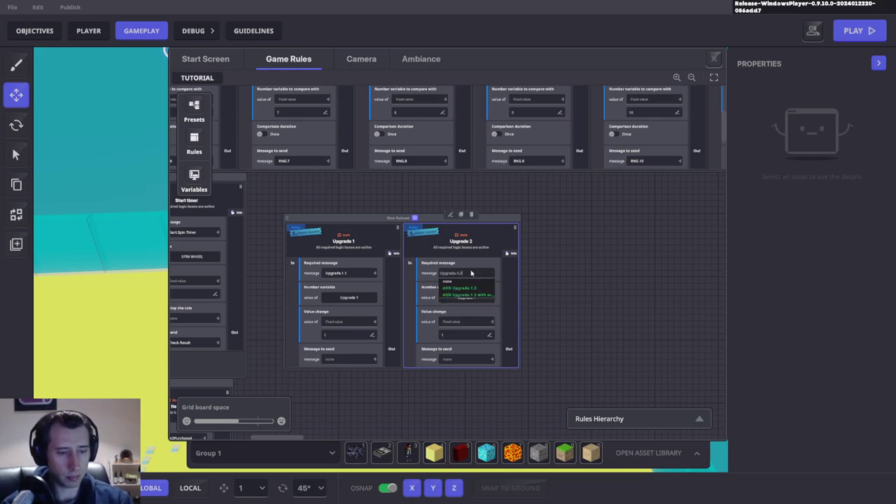
left_click(466, 288)
left_click(455, 297)
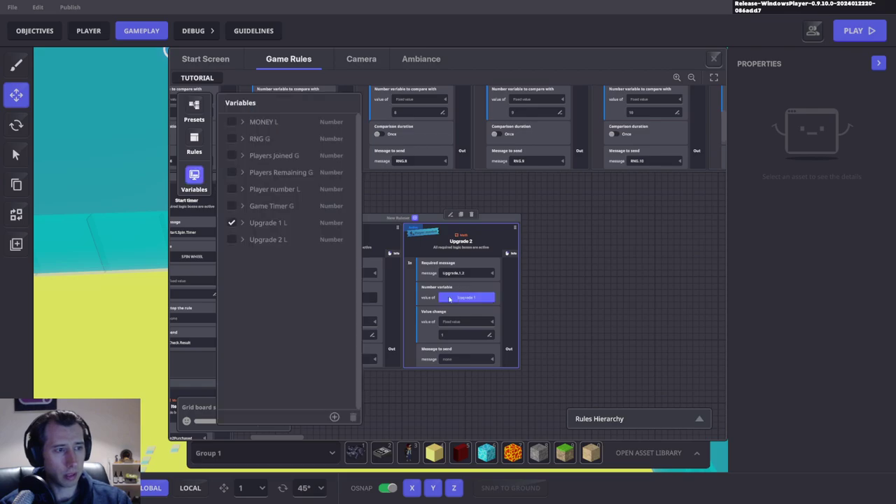
left_click(231, 239)
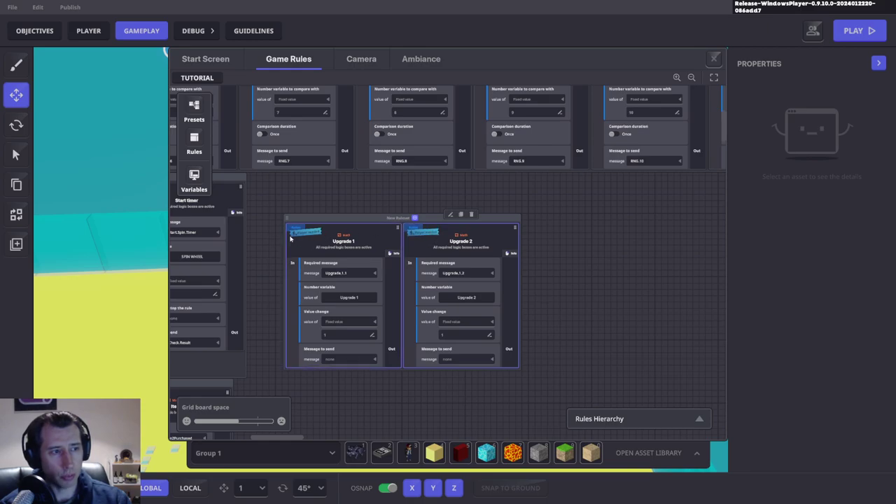
left_click(713, 58)
key("ctrl+p")
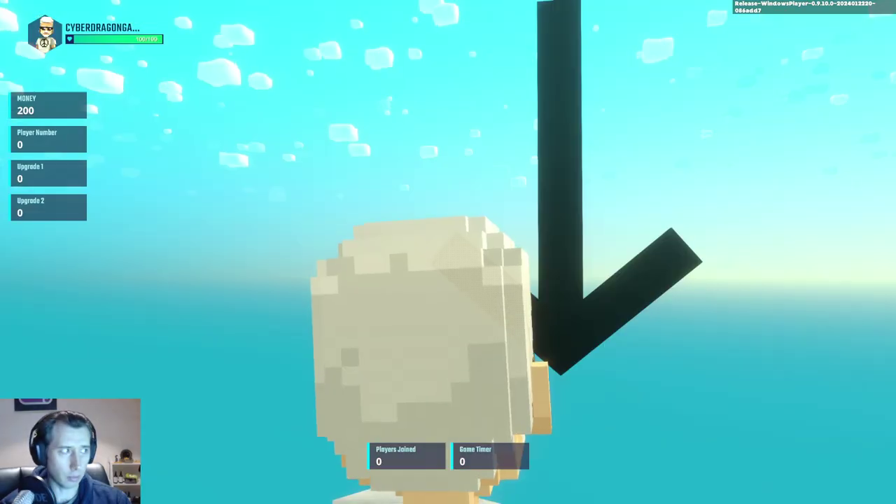
Step: Walk the avatar around to check Upgrade 1 and 2 read 0 beside 200 money, then exit play mode
key("a")
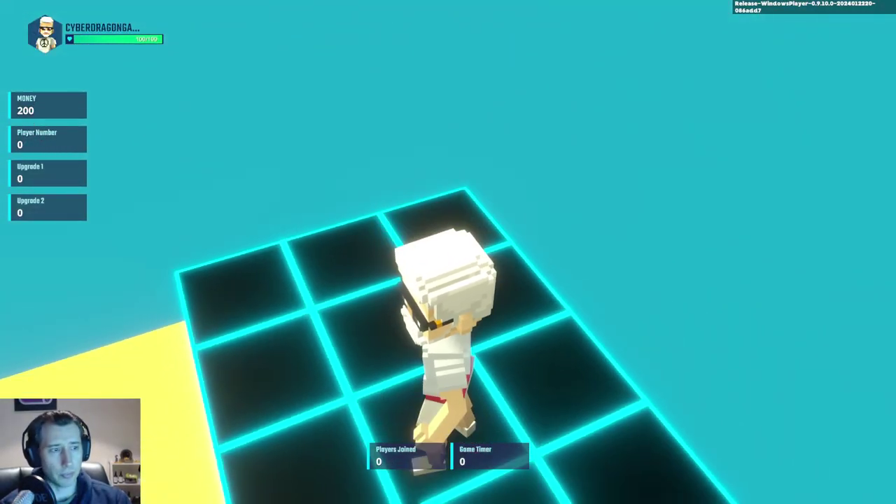
key("w")
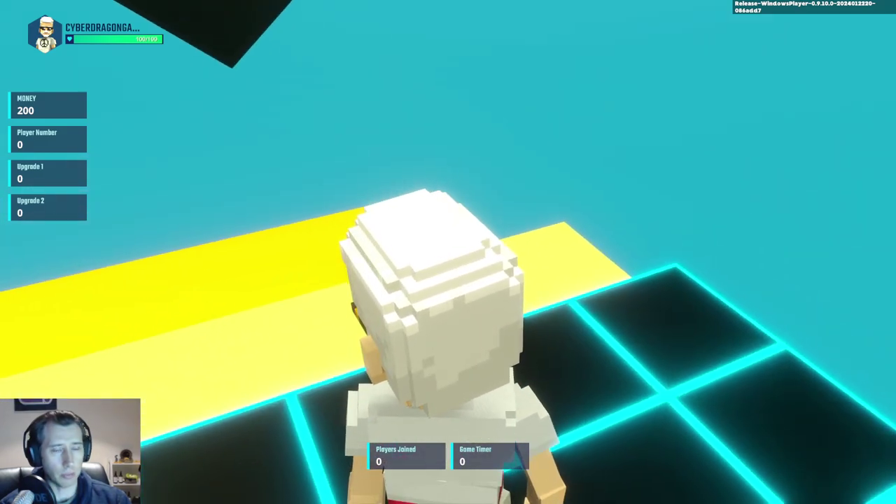
key("Escape")
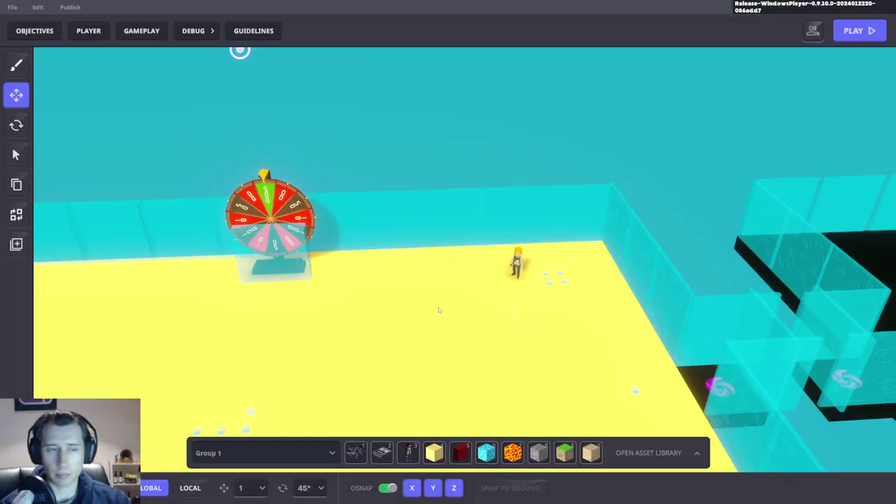
Step: Select the shop NPC avatar and inspect its Speaker component logic settings
key("w")
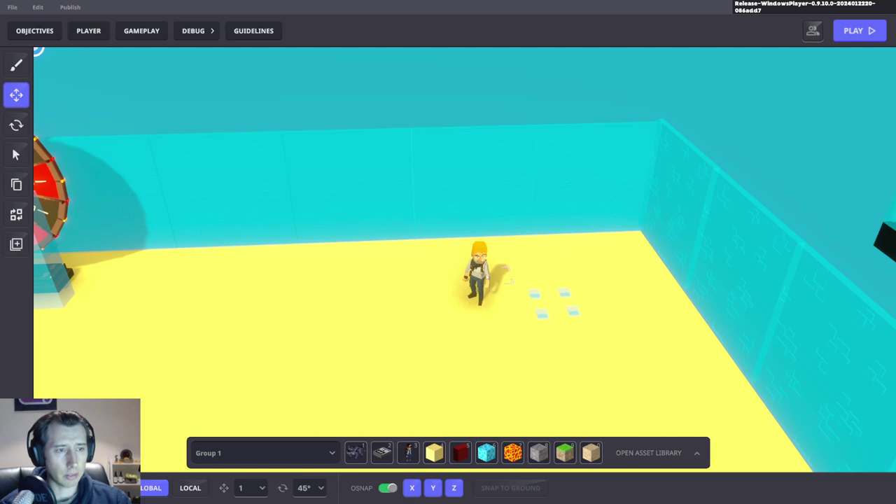
left_click(483, 274)
scroll(800, 320, "down", 5)
left_click(806, 345)
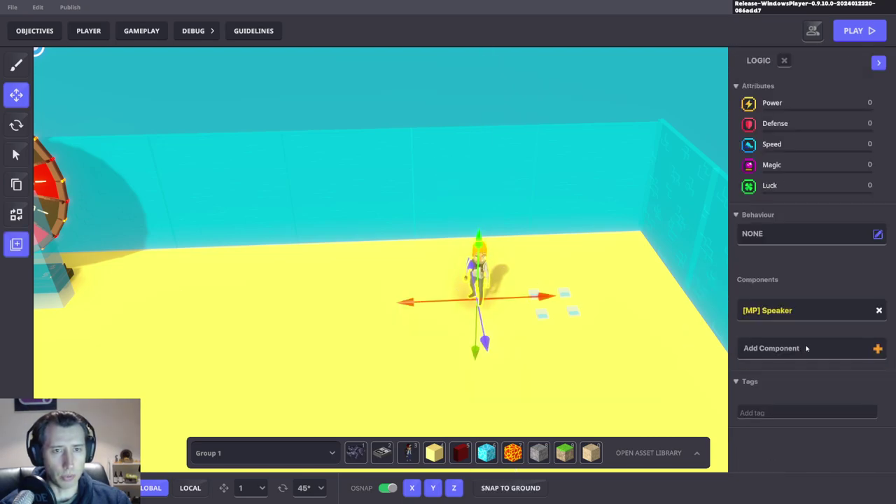
left_click(806, 348)
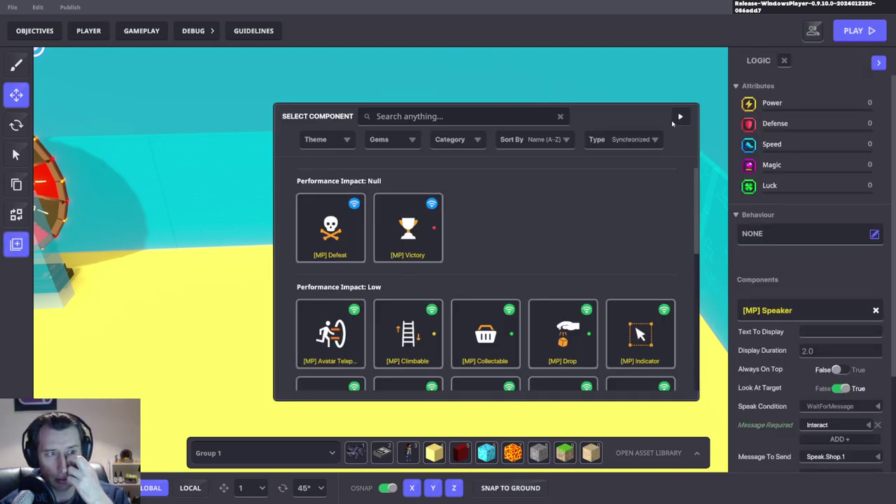
left_click(679, 117)
scroll(840, 315, "down", 2)
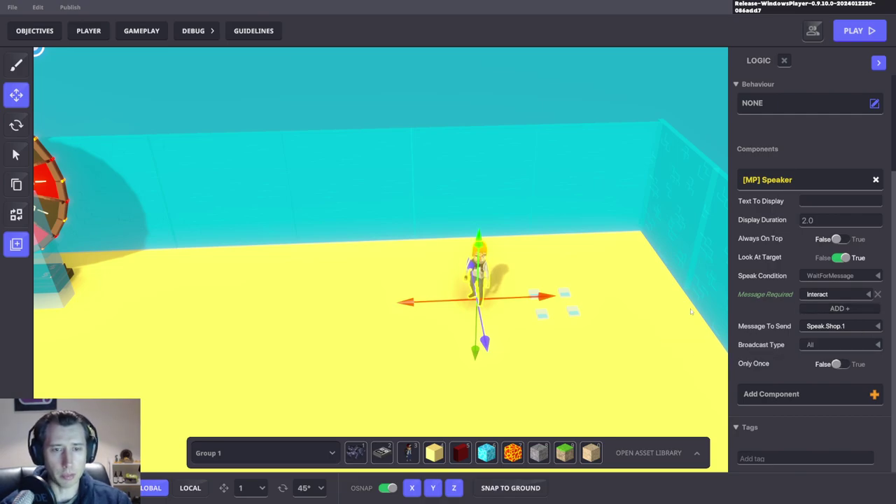
scroll(481, 320, "up", 3)
Step: Select the [MP] Asker block beside the NPC and scroll to its Potion and Hair Clip answers
left_click(458, 360)
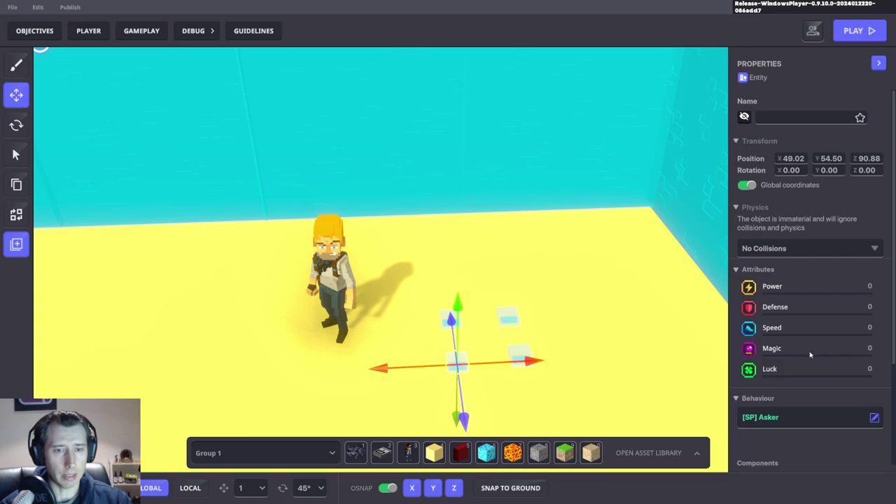
scroll(810, 354, "down", 5)
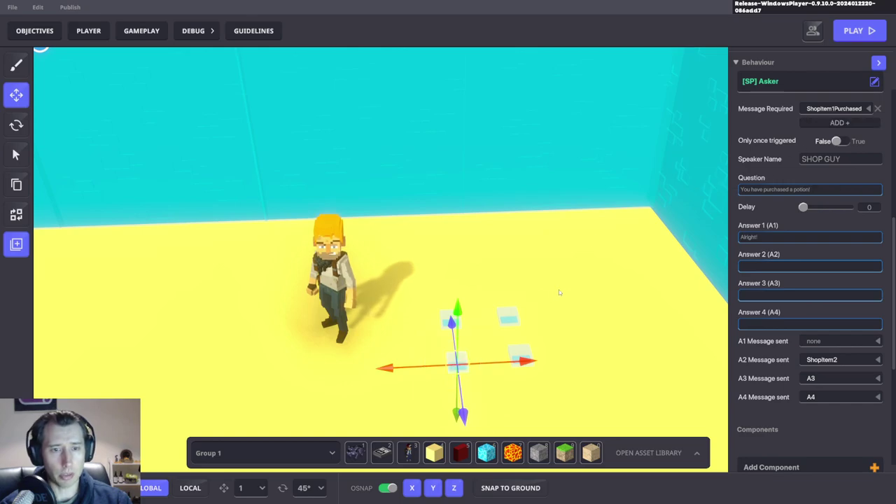
left_click(460, 327)
left_click(452, 320)
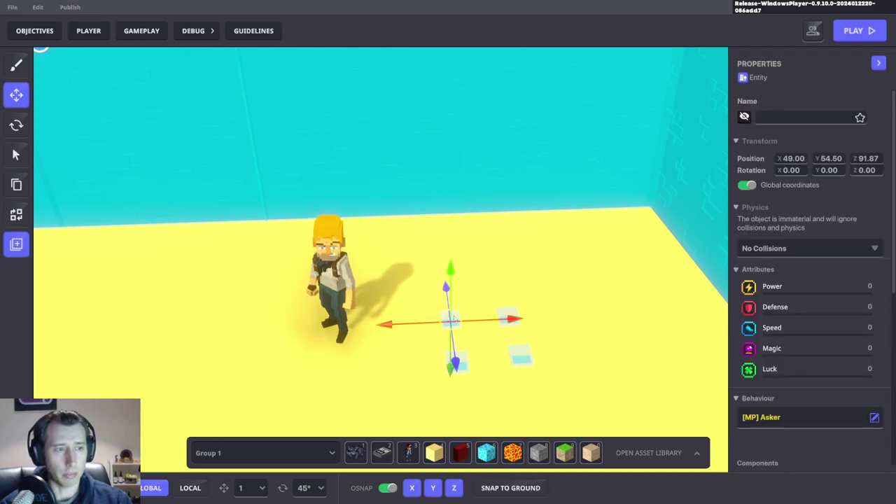
scroll(804, 348, "down", 1)
scroll(804, 348, "down", 3)
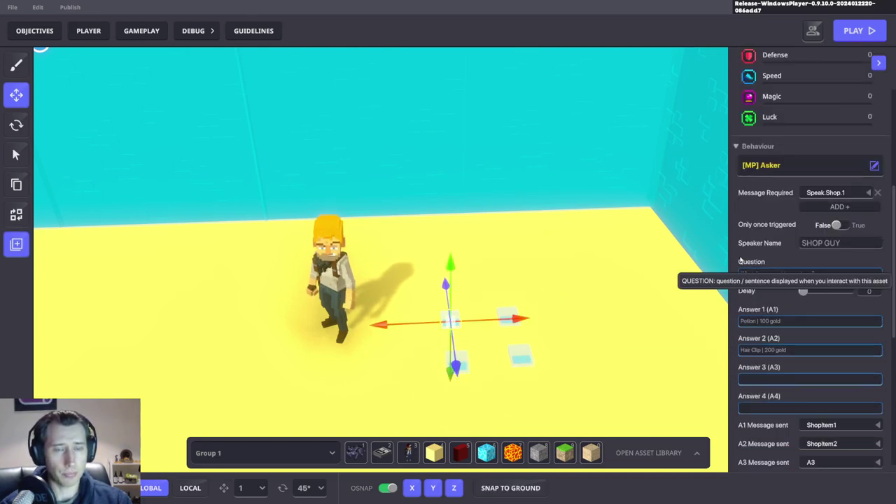
scroll(808, 230, "down", 2)
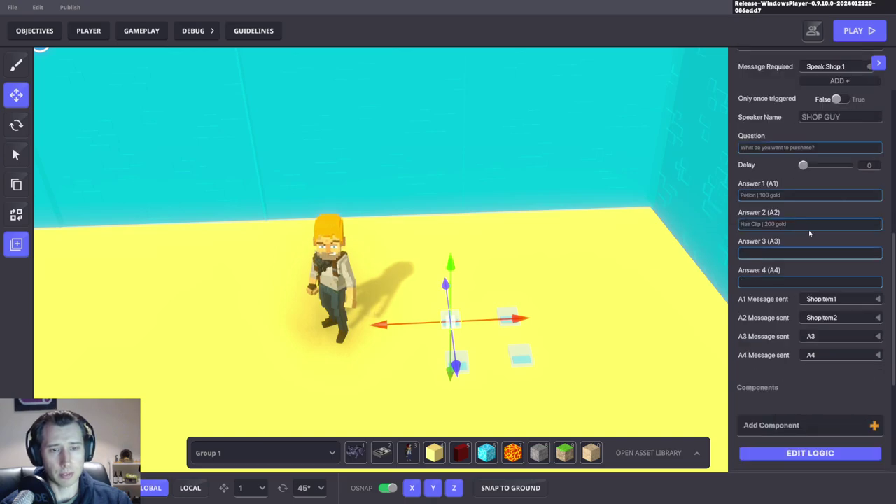
Step: Rename the answers to 'Upgrade 1 | 100 gold' and 'Upgrade 2 | 100 gold'
left_click(834, 299)
double_click(748, 196)
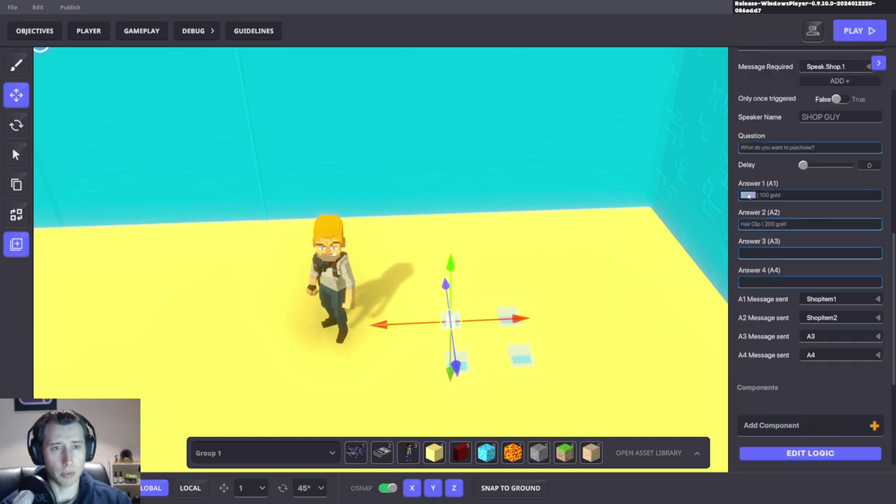
type("Upgrade 1")
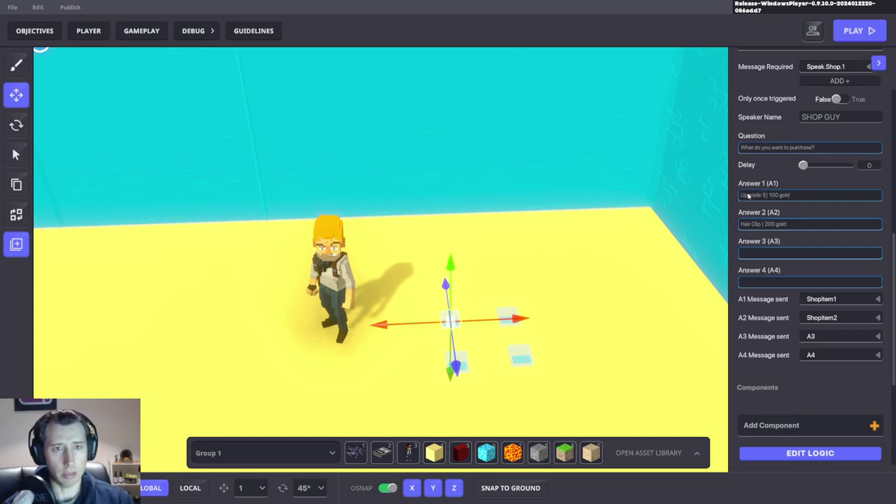
left_click_drag(741, 224, 762, 225)
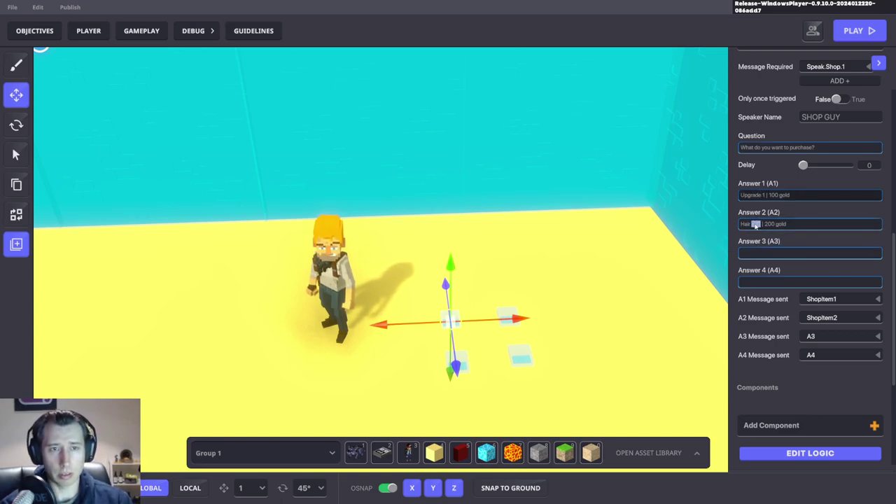
key("BackSpace")
type("Up")
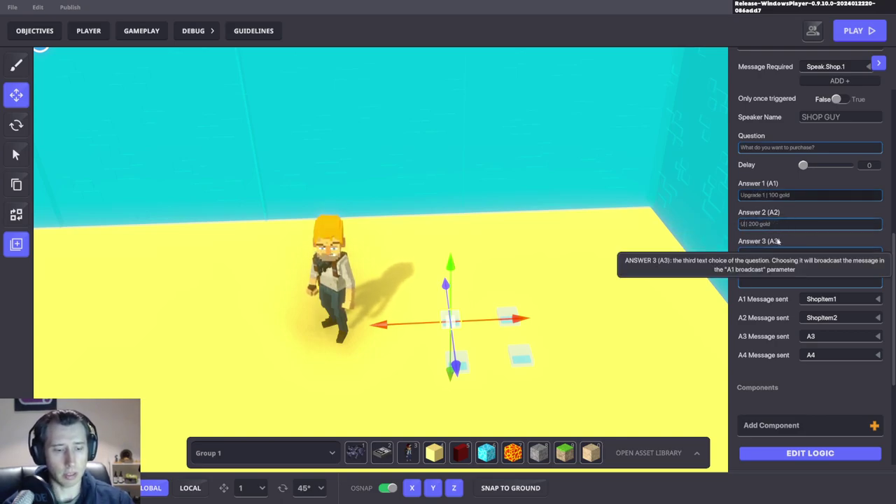
type("grade 2 | ")
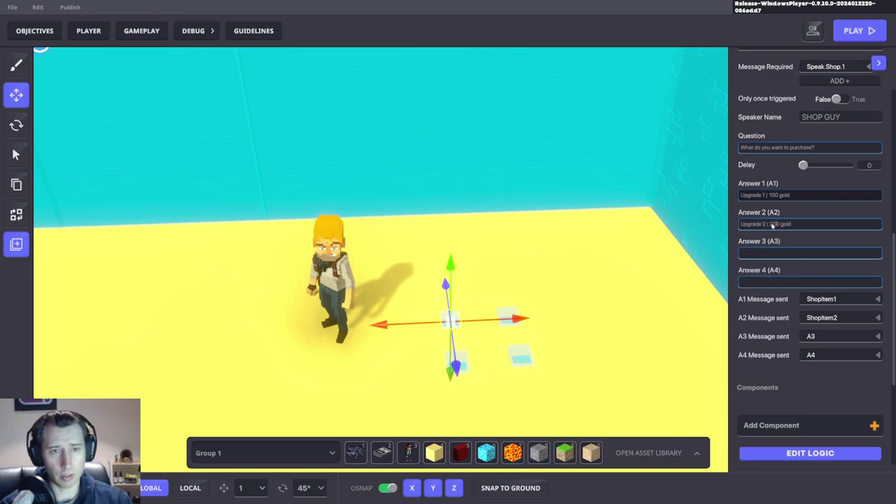
type("1")
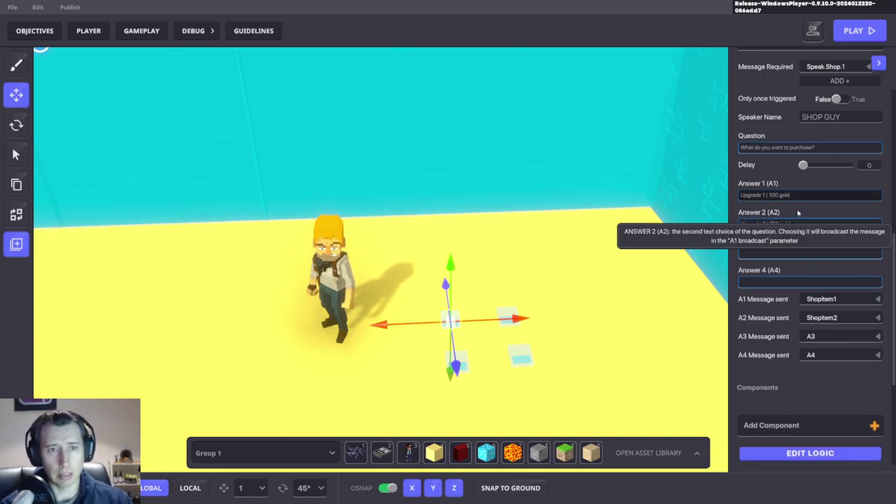
Step: Set the first answer to send Upgrade.1.1 and the second to send Upgrade.1.2
left_click(819, 299)
type("Upgr")
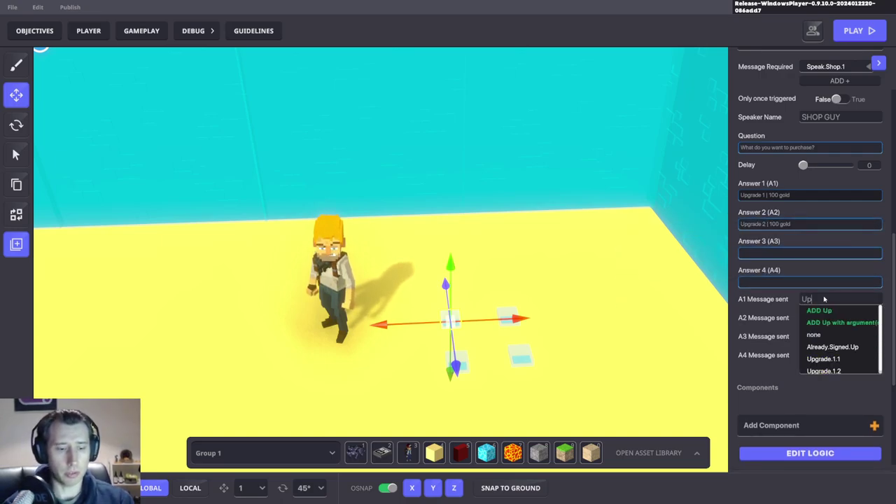
left_click(826, 347)
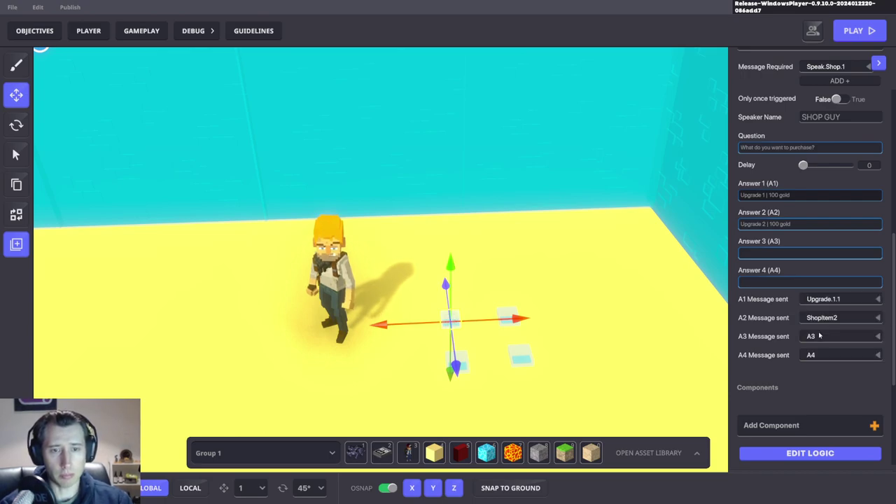
left_click(820, 319)
type("UPg")
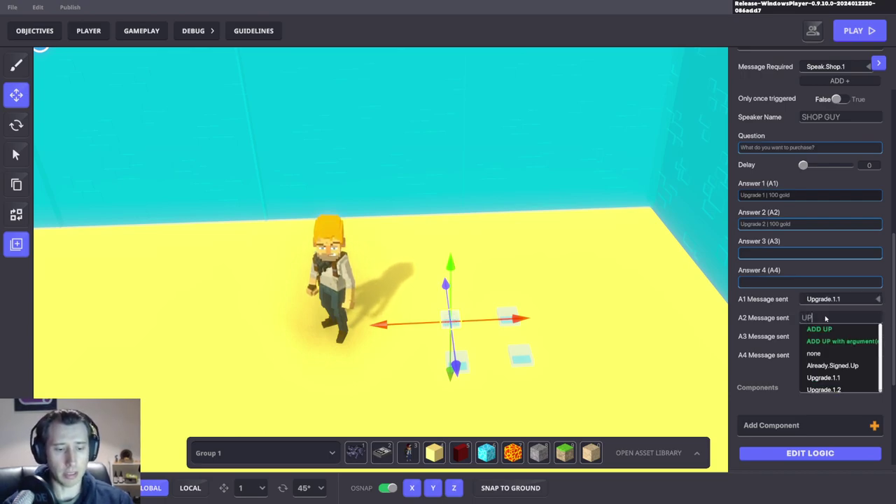
left_click(833, 378)
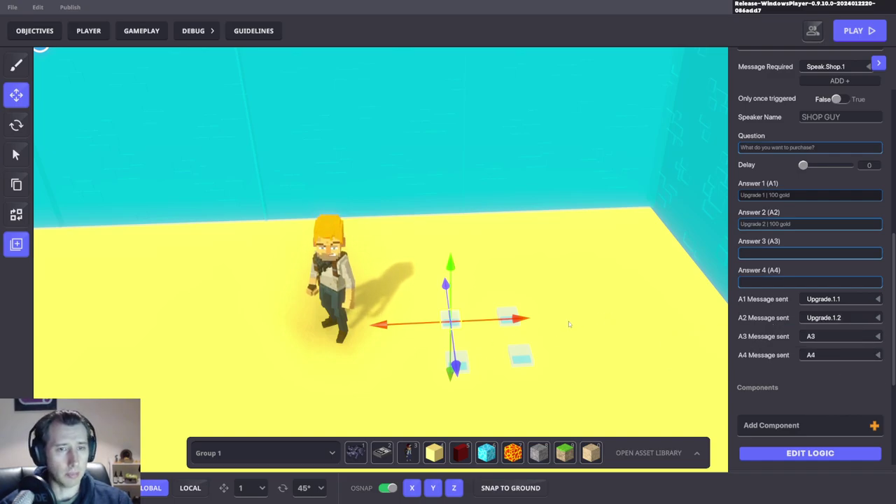
left_click(483, 354)
Step: Make the potion confirmation block require Upgrade.1.1 and remove 'potion' from its question
left_click(468, 359)
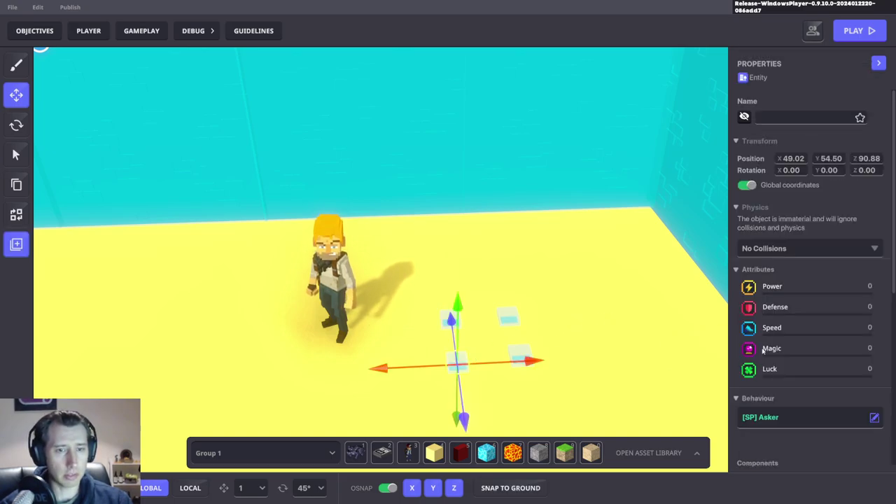
left_click(832, 236)
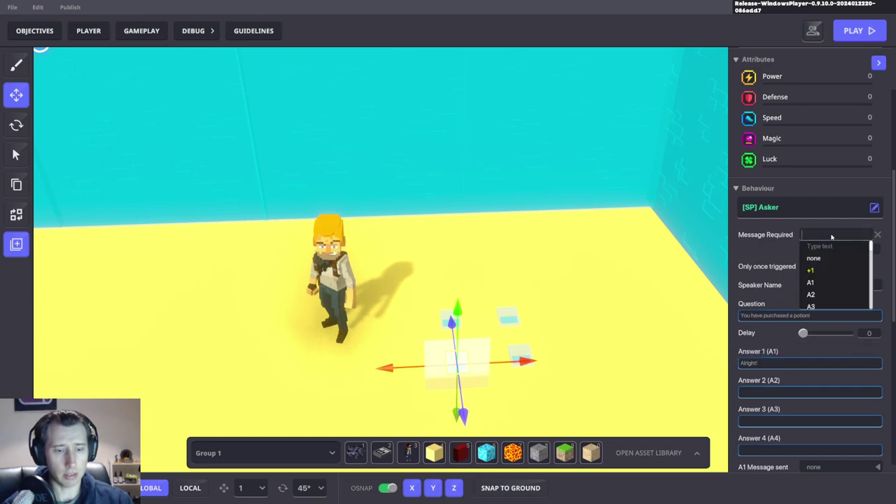
type("Upg")
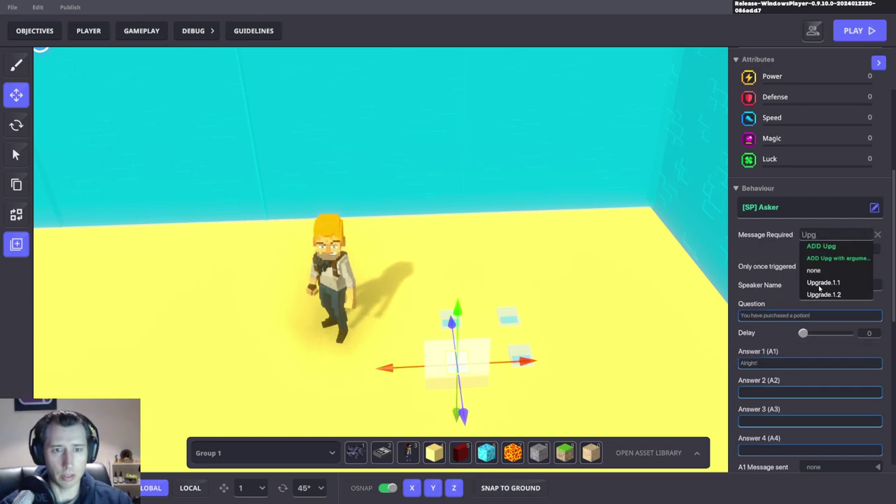
left_click(820, 283)
double_click(798, 316)
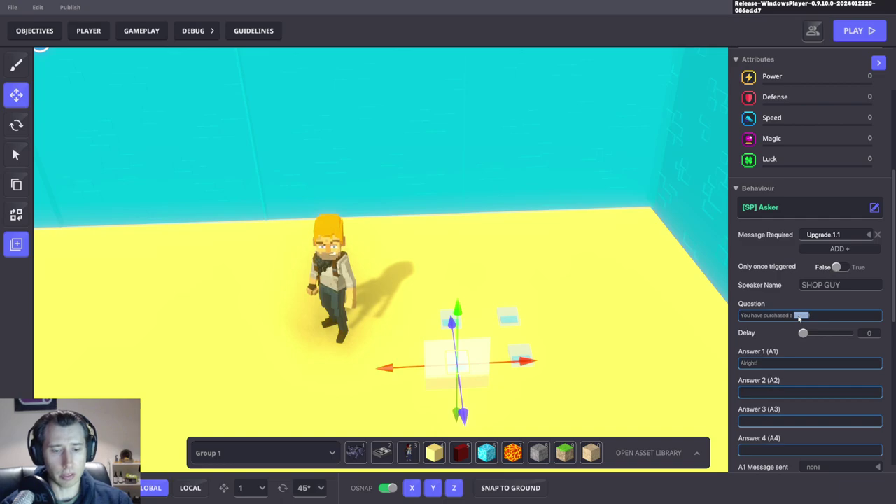
key("BackSpace")
key("BackSpace")
key("BackSpace")
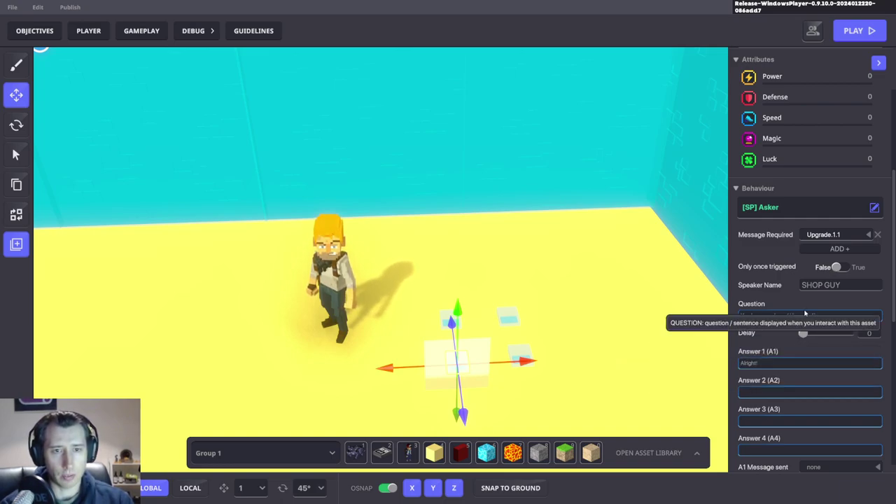
Step: Make the hair clip confirmation require Upgrade.1.2, with its question reading 'You have purchased upgrade 1.2'
left_click(519, 352)
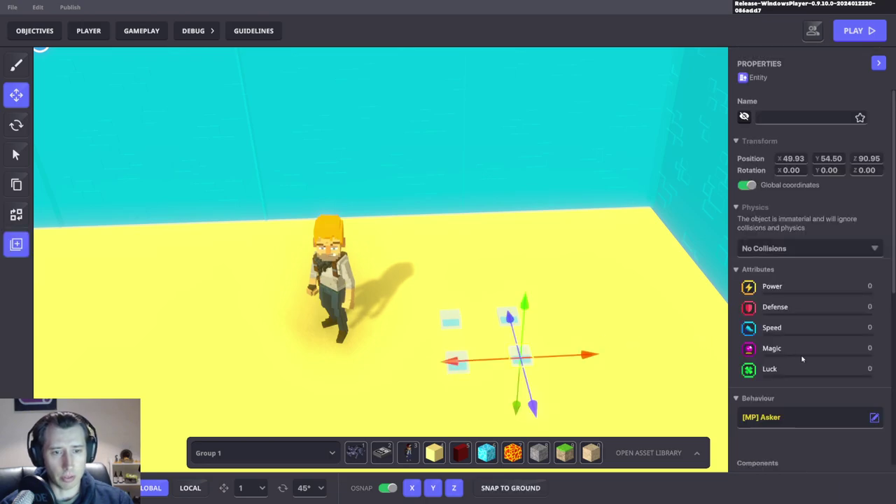
scroll(803, 359, "down", 5)
left_click(833, 151)
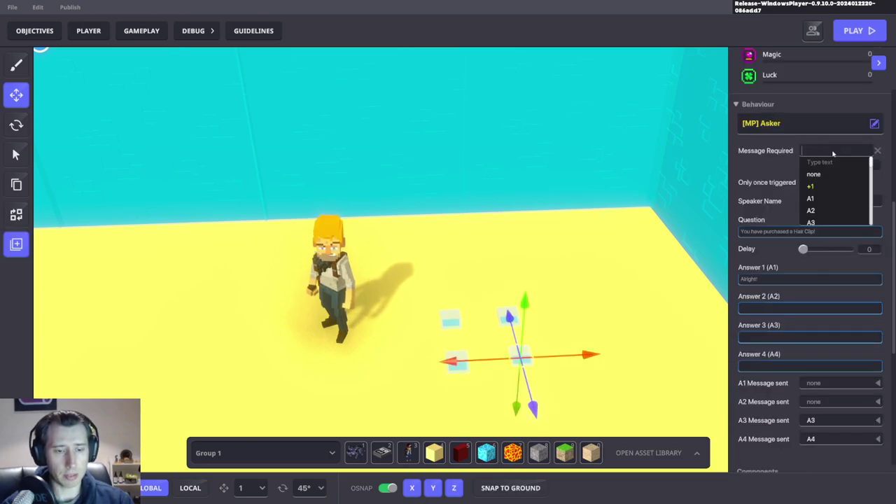
type("Upgra")
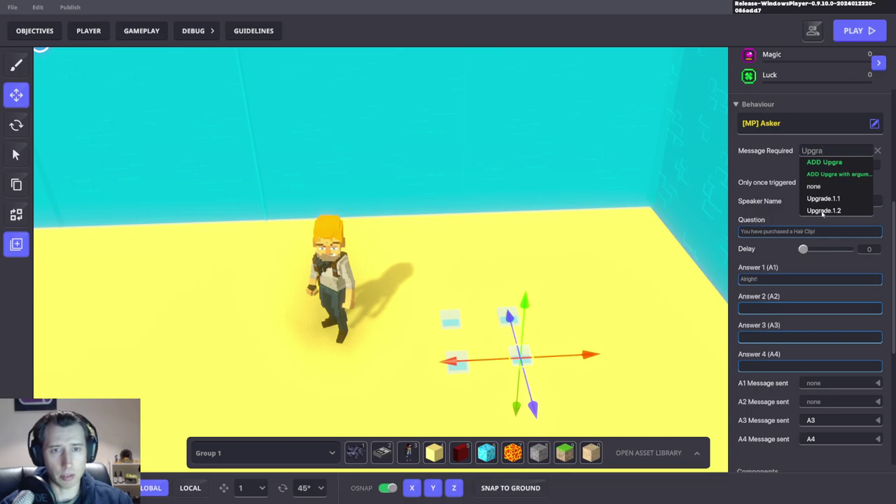
left_click(823, 211)
left_click(814, 232)
key("BackSpace")
key("BackSpace")
key("BackSpace")
key("BackSpace")
key("BackSpace")
key("BackSpace")
key("BackSpace")
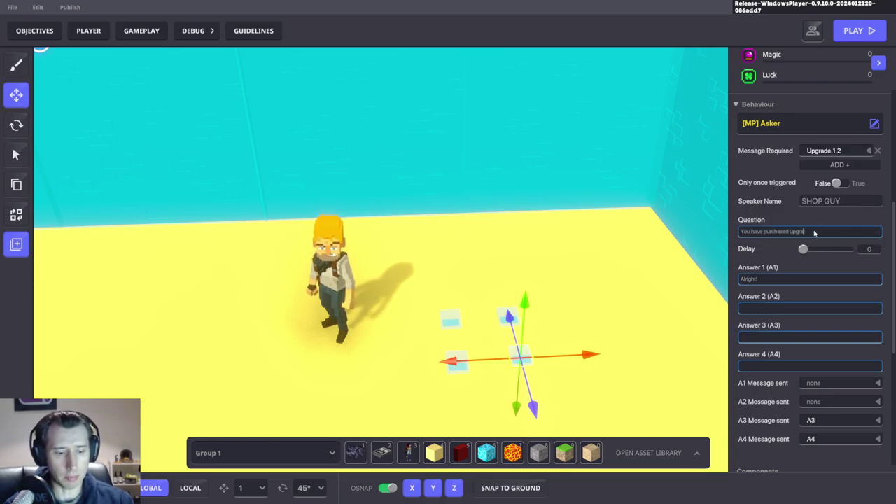
type("2!")
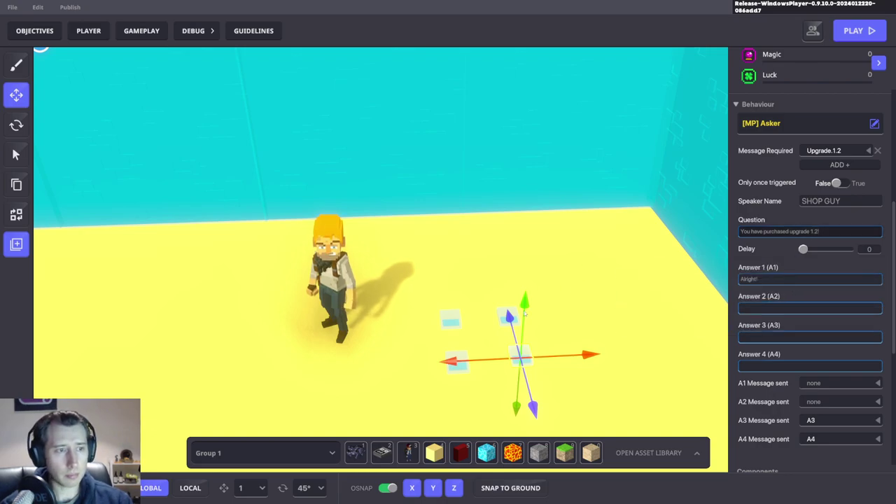
left_click(586, 264)
Step: Change 'item' to 'upgrade' in the purchase-failed too-poor question
left_click(508, 316)
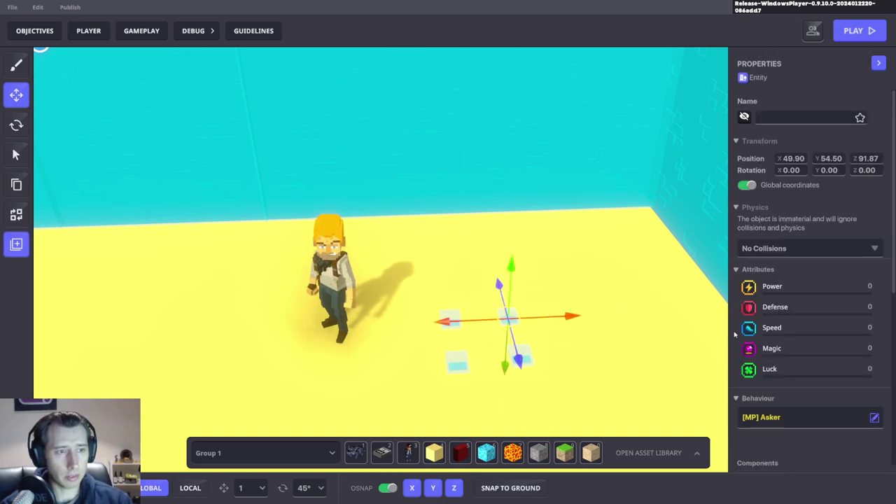
scroll(795, 356, "down", 3)
scroll(797, 359, "down", 1)
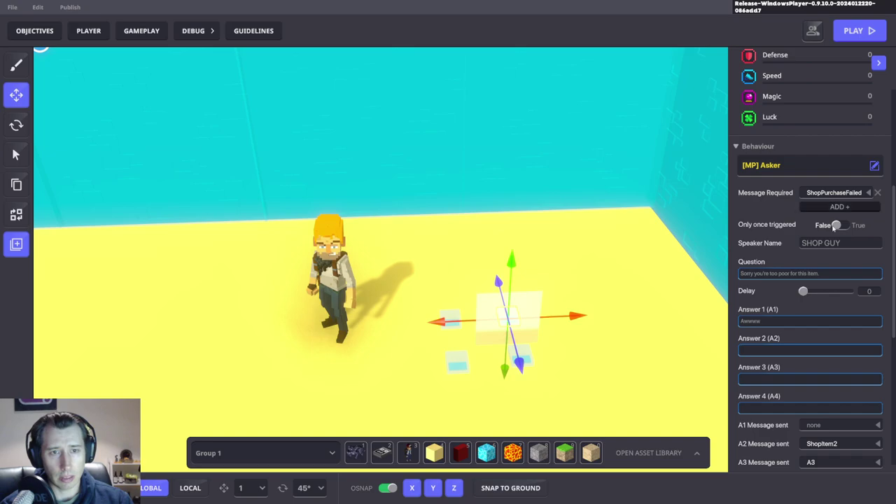
scroll(843, 179, "down", 2)
left_click(831, 192)
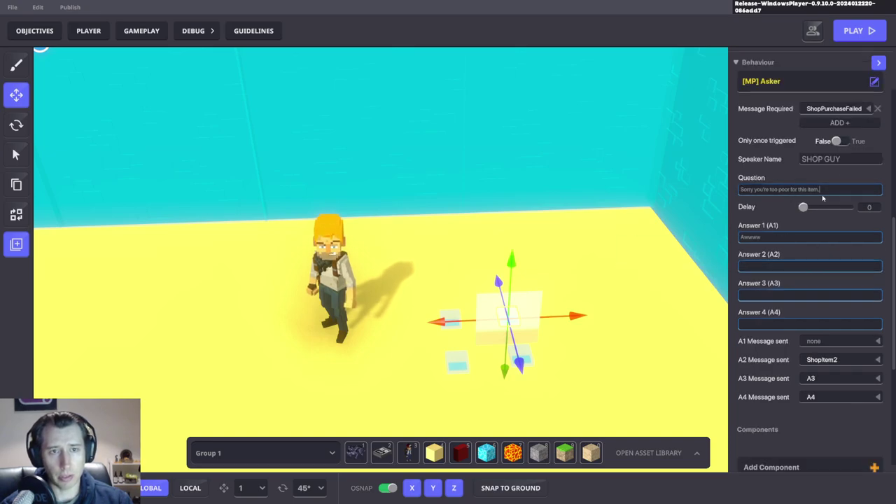
double_click(812, 190)
type("upgrade")
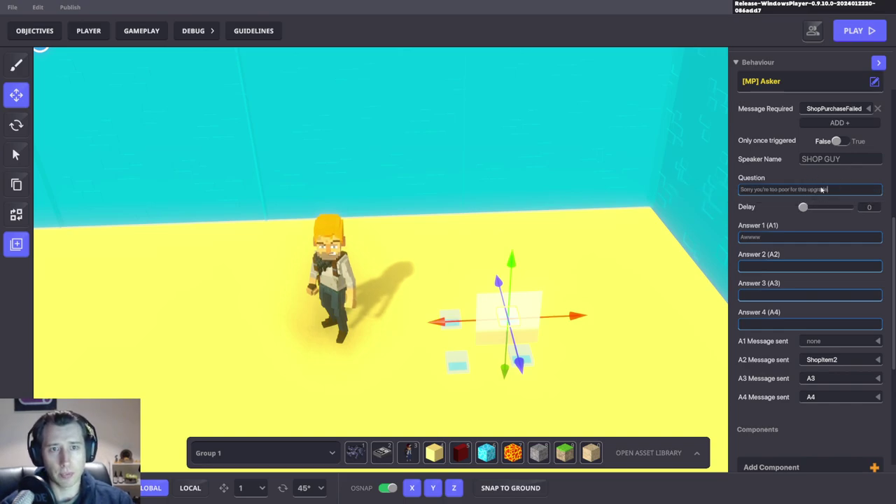
left_click(561, 260)
scroll(562, 260, "down", 5)
Step: Save the level, start a playtest, and buy Upgrade 1 twice from the Shop Guy
key("ctrl+s")
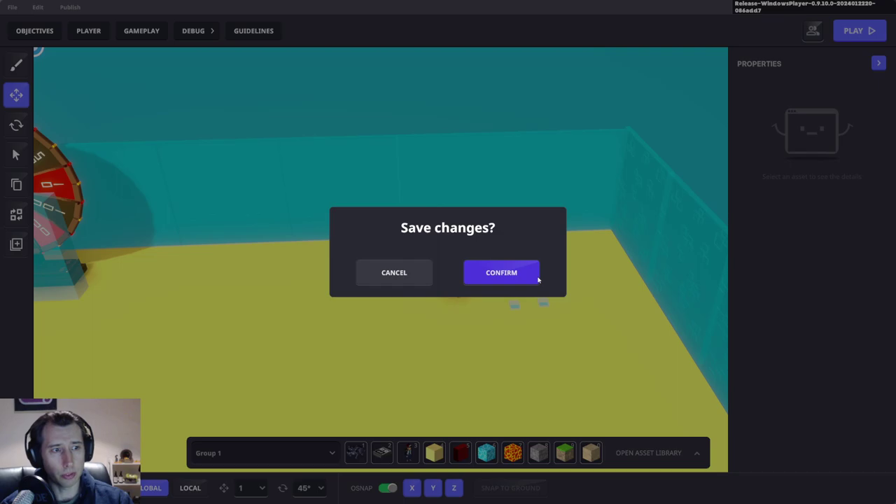
left_click(537, 279)
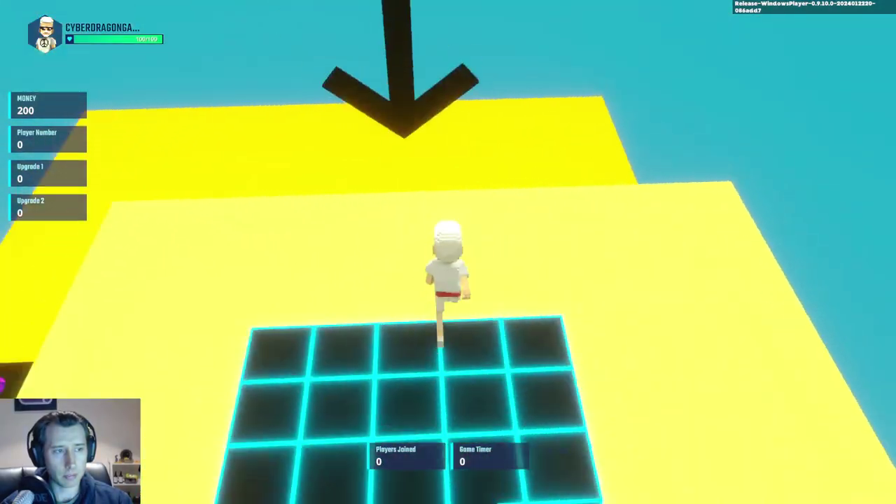
key("w")
key("s")
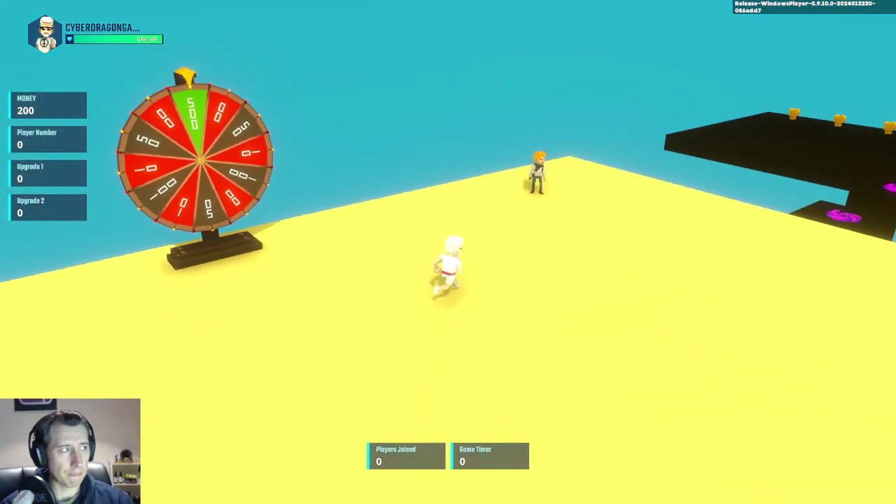
key("w")
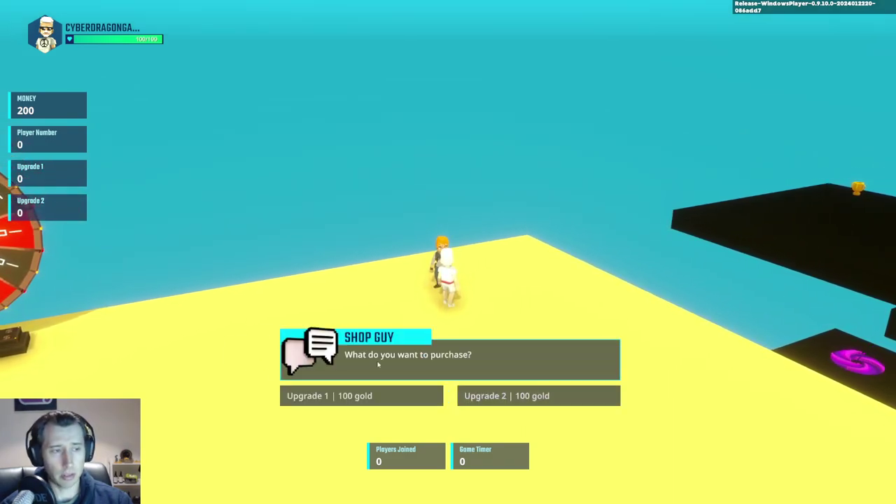
left_click(396, 397)
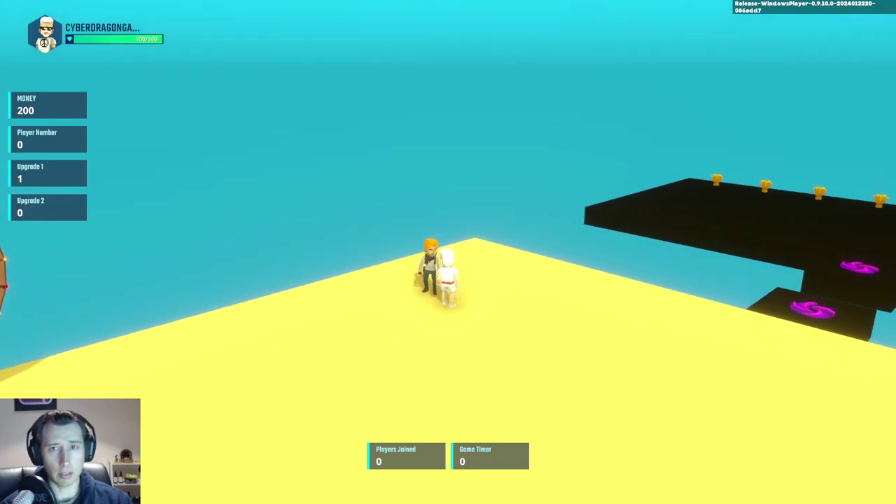
key("w")
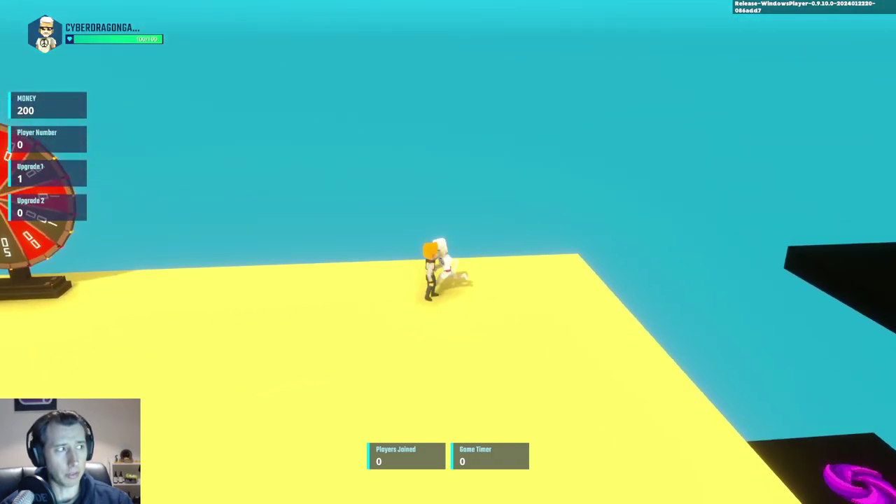
key("w")
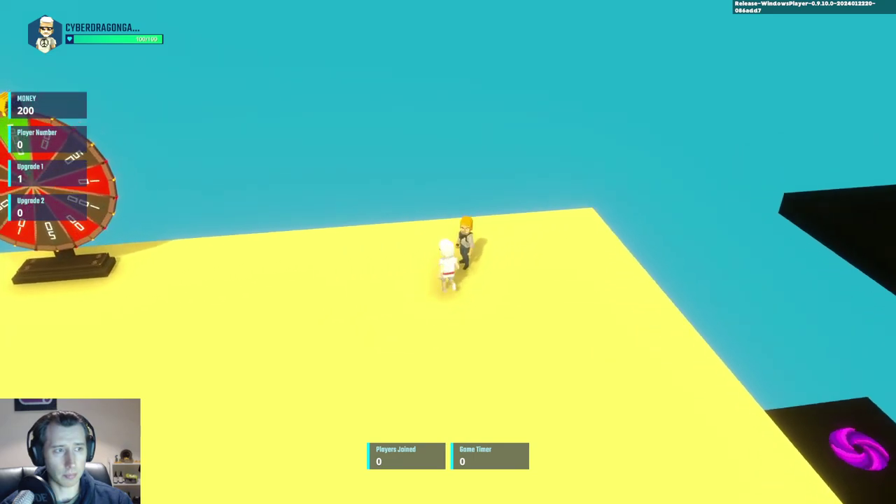
left_click(388, 399)
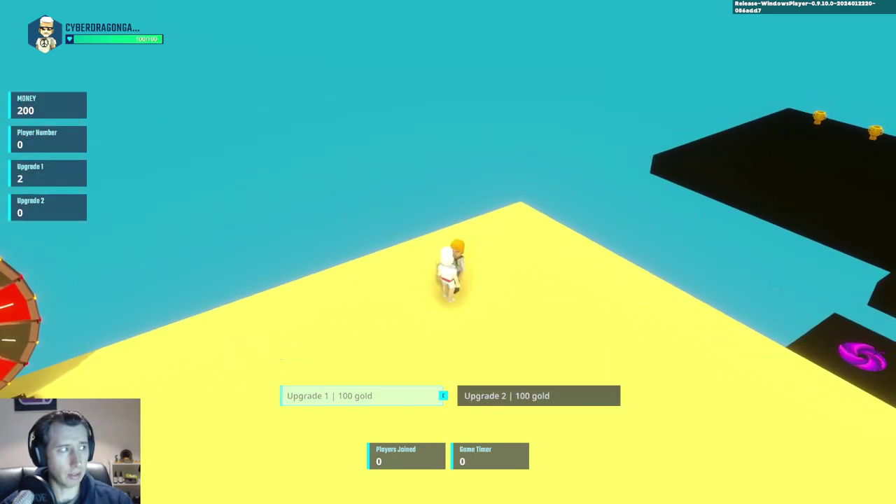
Step: Buy Upgrade 2 twice and Upgrade 1 once more to reach 3 and 2, then exit play mode
key("e")
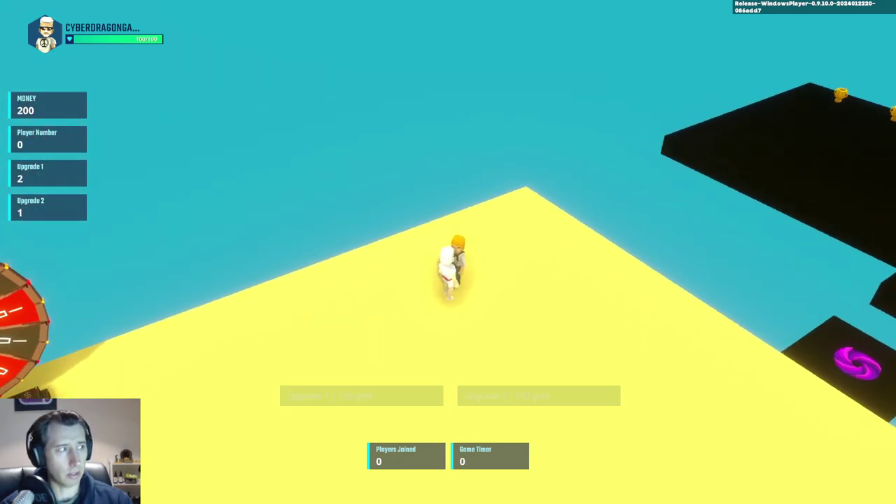
left_click(373, 398)
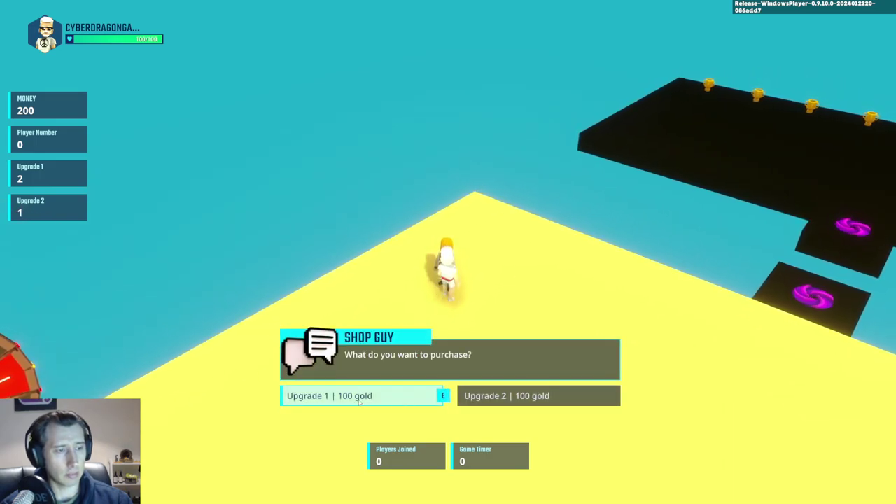
left_click(289, 397)
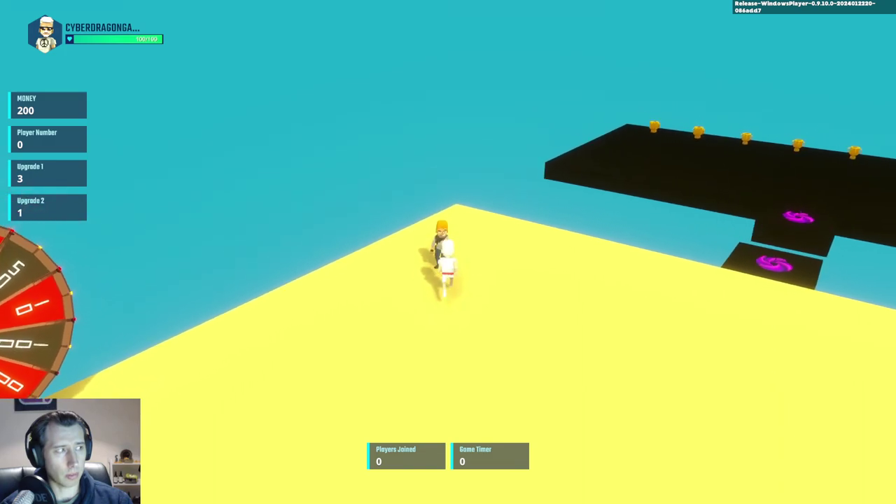
key("e")
key("Right")
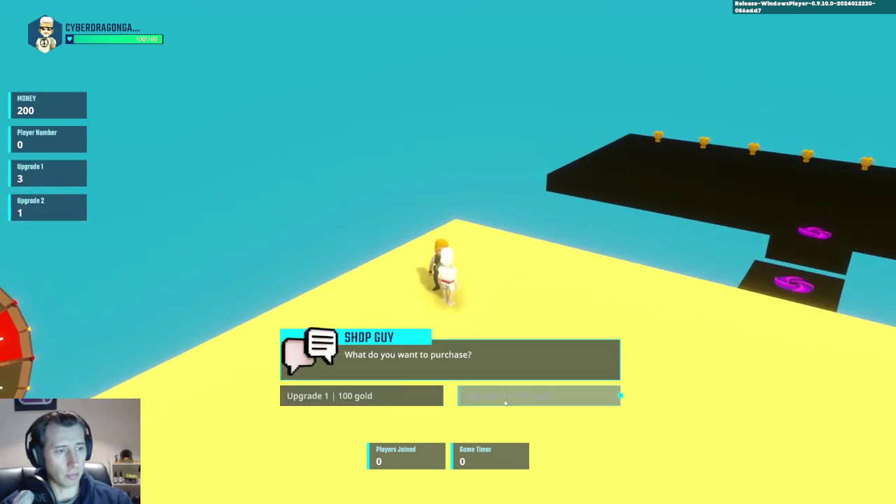
key("e")
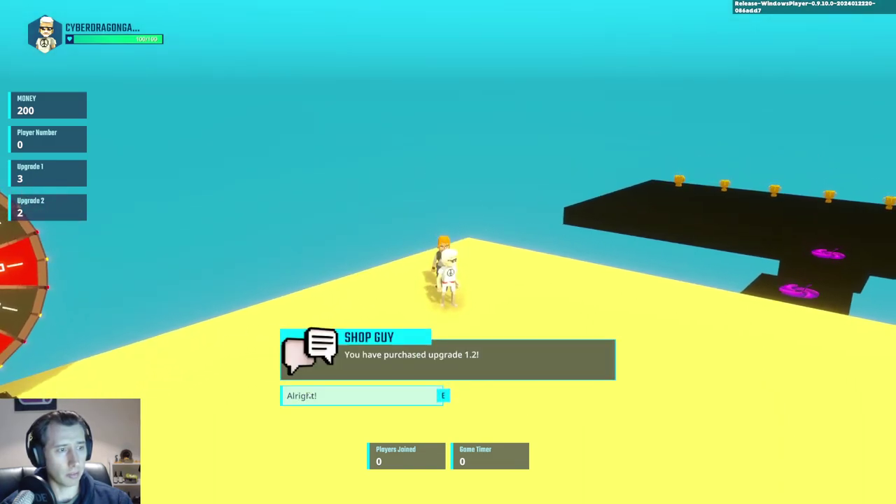
key("e")
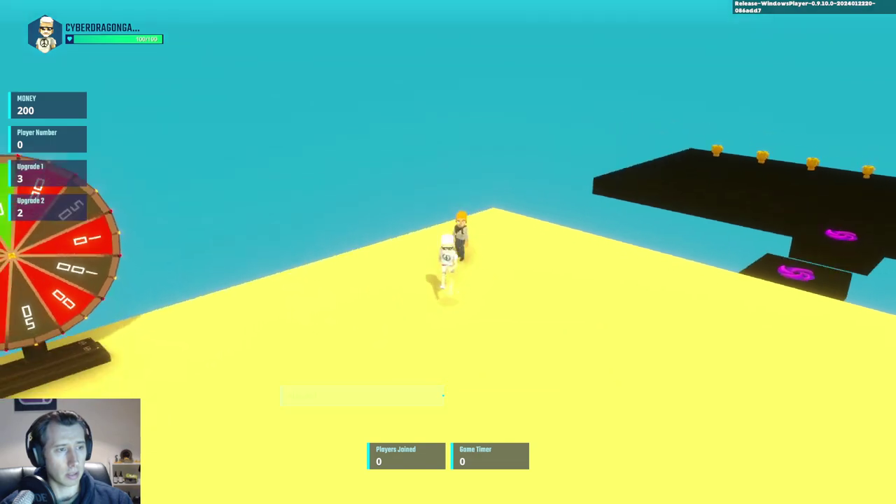
key("Escape")
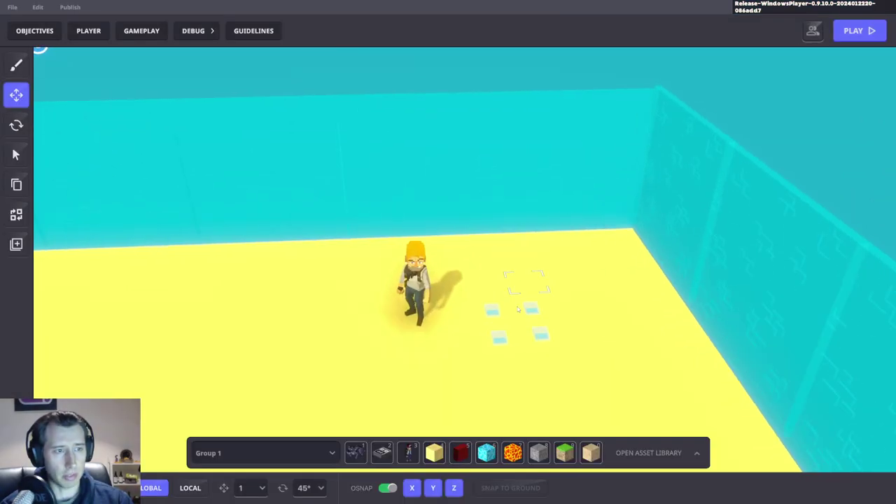
Step: Inspect the invisible trigger tiles' Asker behaviour and dialogue messages
left_click(495, 355)
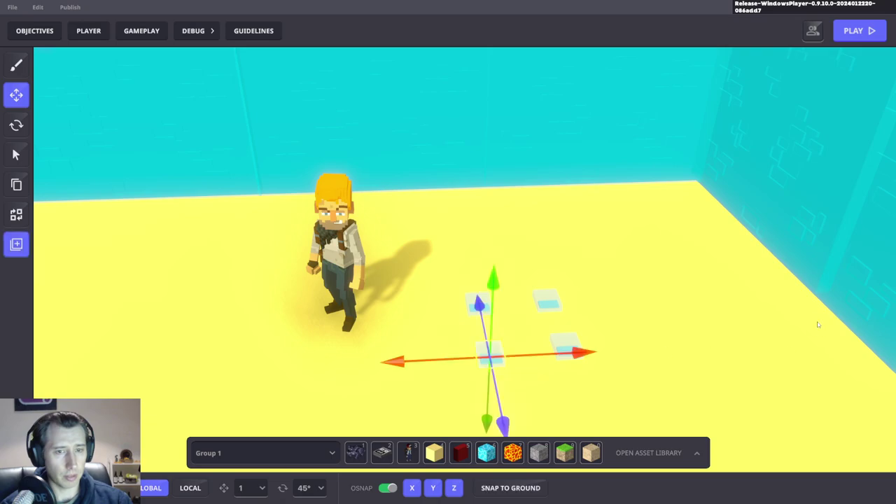
scroll(823, 279, "down", 4)
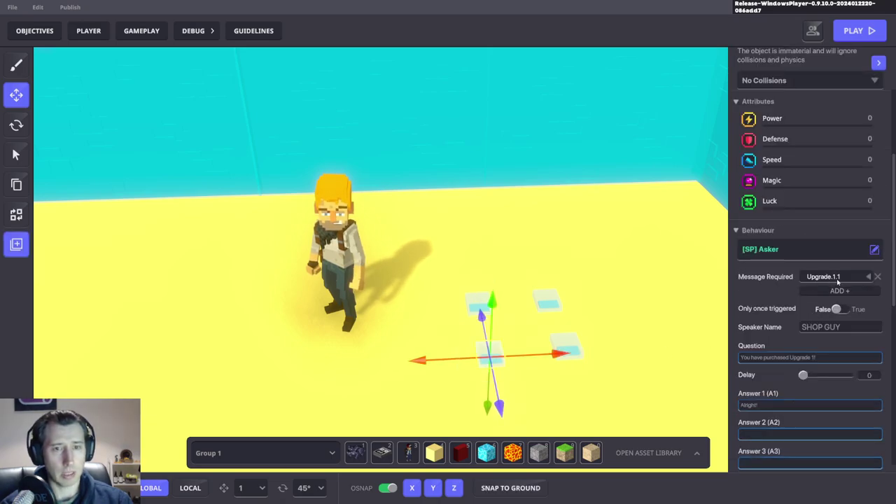
scroll(781, 320, "down", 2)
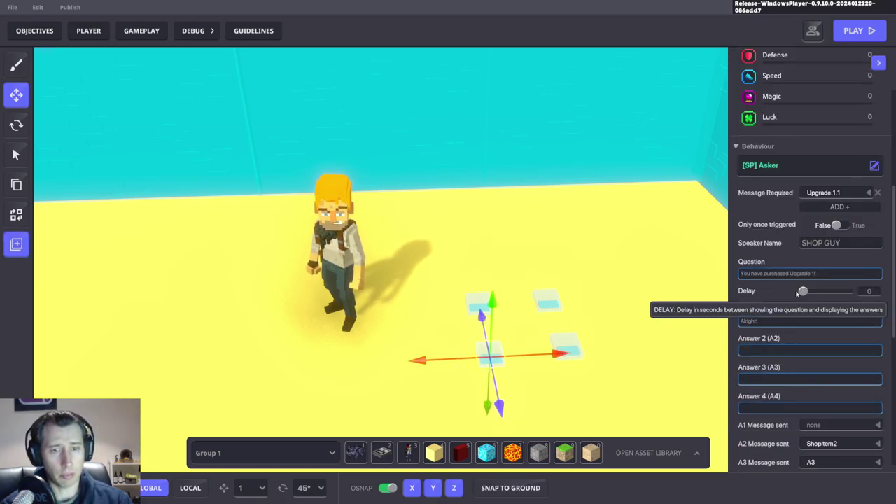
scroll(521, 293, "up", 3)
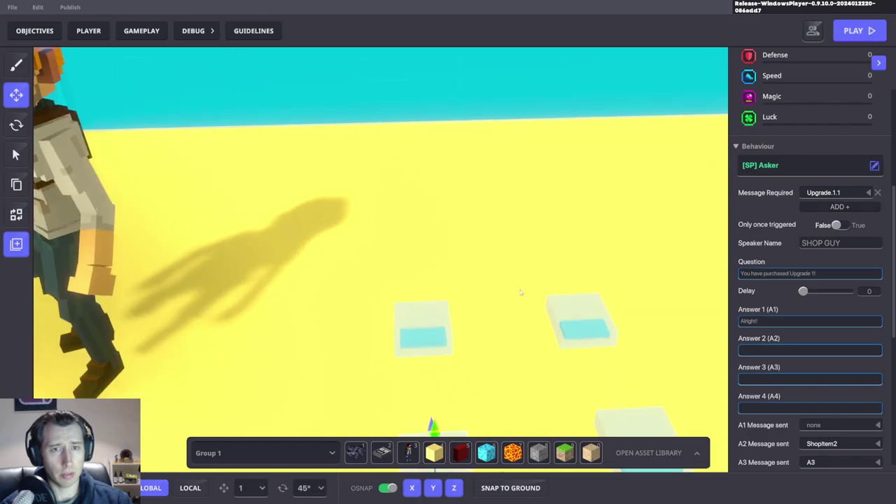
left_click(424, 333)
scroll(841, 354, "down", 4)
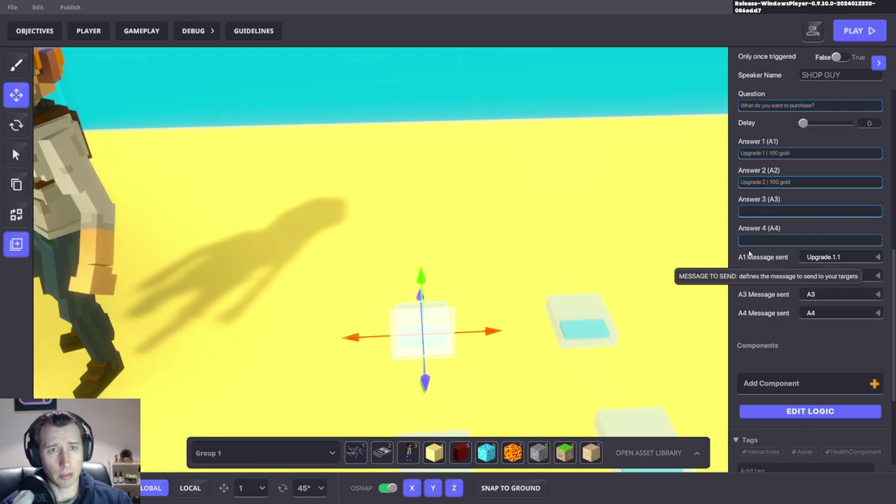
scroll(787, 260, "up", 6)
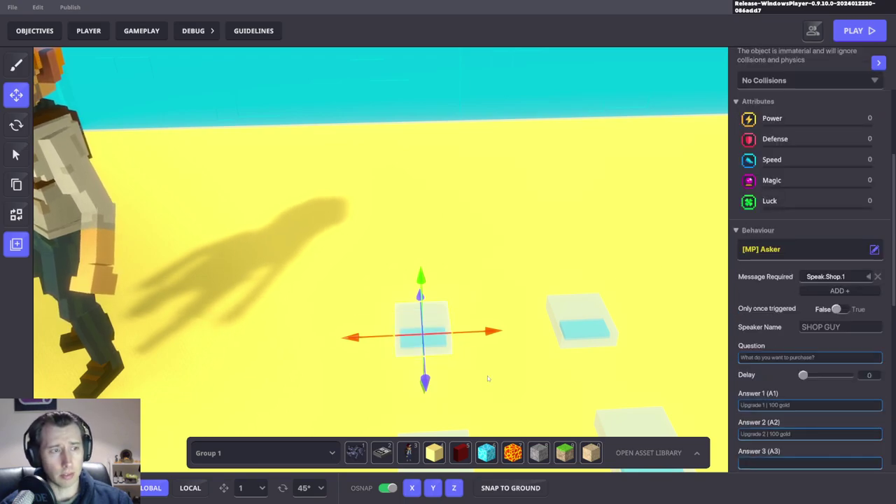
scroll(484, 382, "down", 3)
Step: Check the Upgrade.1.2 tile, then select the Upgrade 1 confirmation tile
left_click(459, 424)
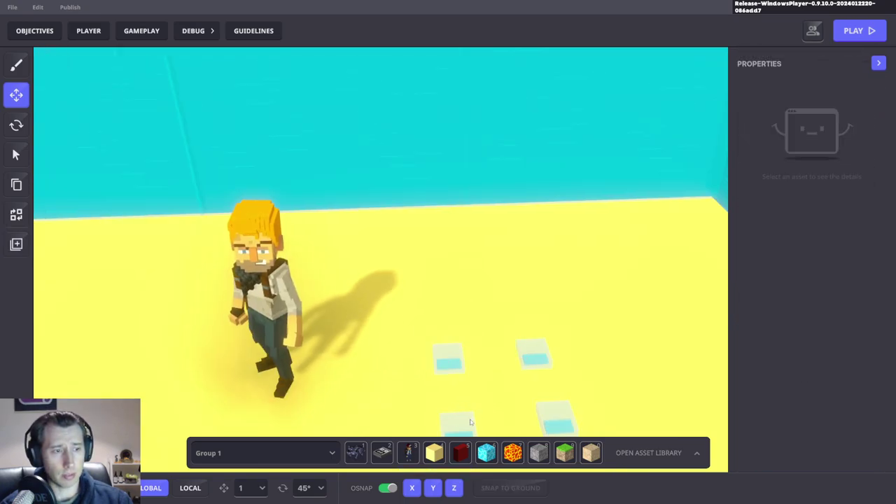
scroll(809, 210, "down", 5)
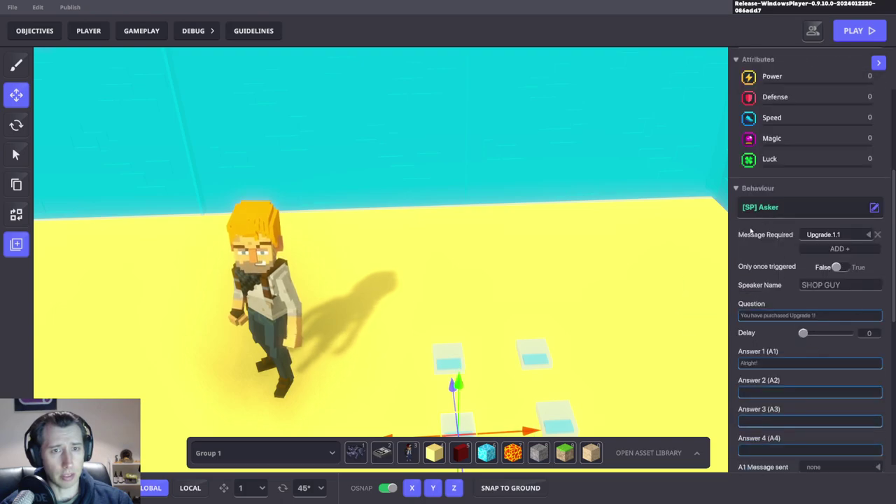
left_click(560, 415)
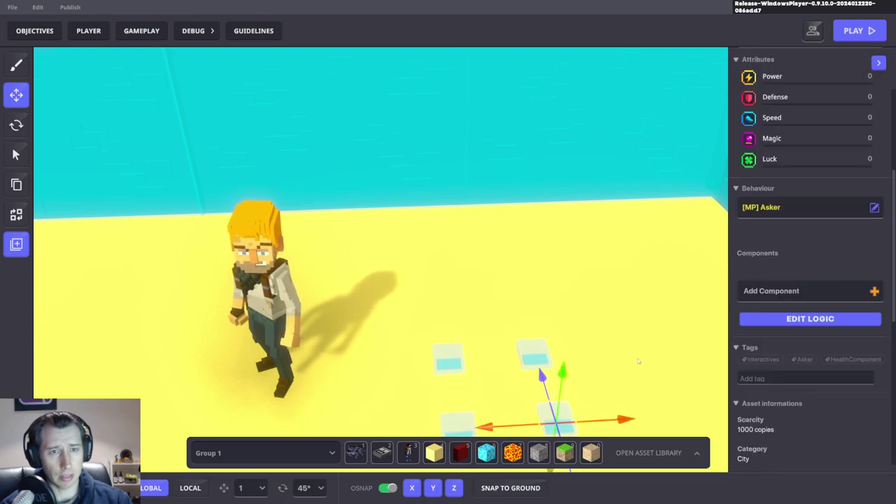
right_click_drag(630, 315, 511, 299)
left_click(463, 340)
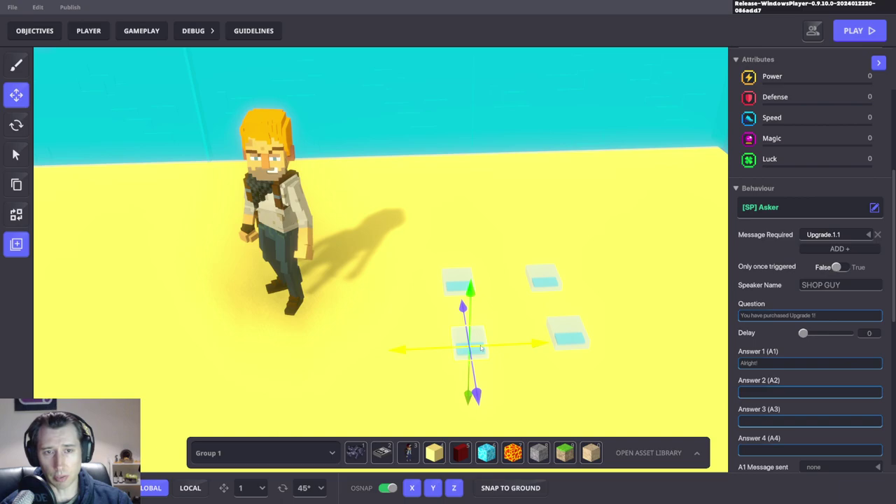
Step: Replace the Upgrade 1 tile's behaviour with [MP] Asker, found by searching 'ask', and start a playtest
left_click(803, 208)
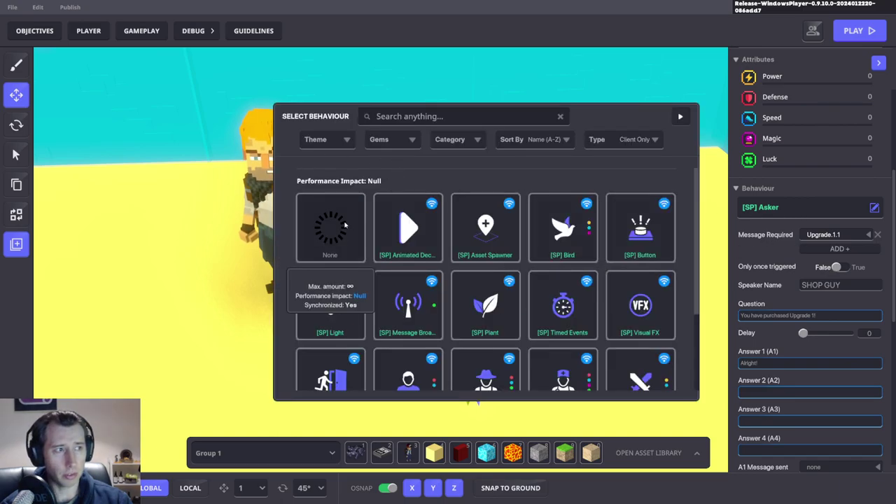
left_click(344, 224)
left_click(752, 207)
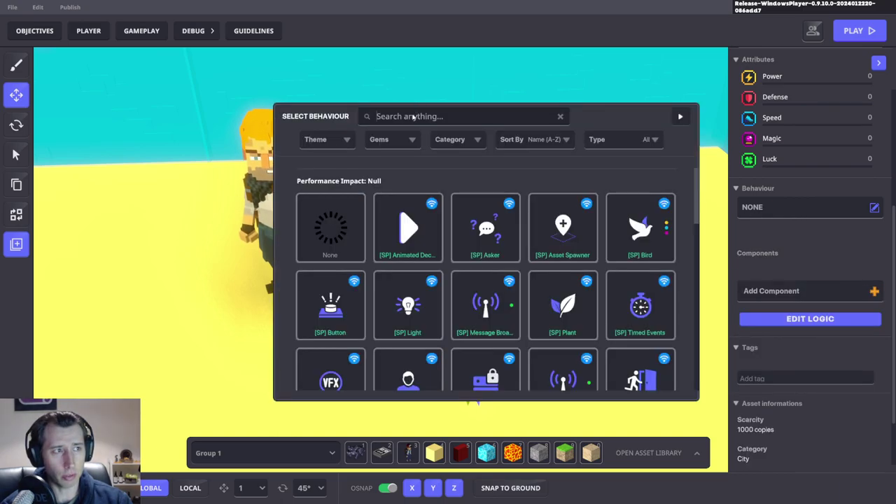
left_click(413, 116)
type("ask")
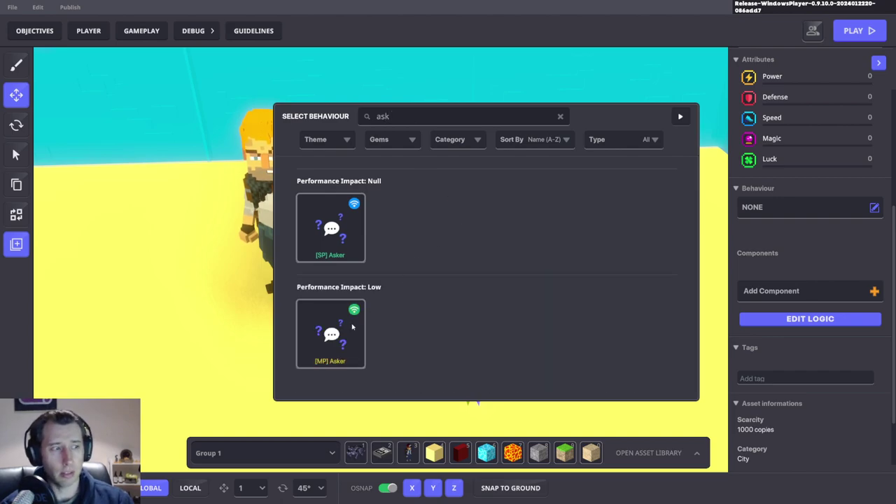
left_click(353, 327)
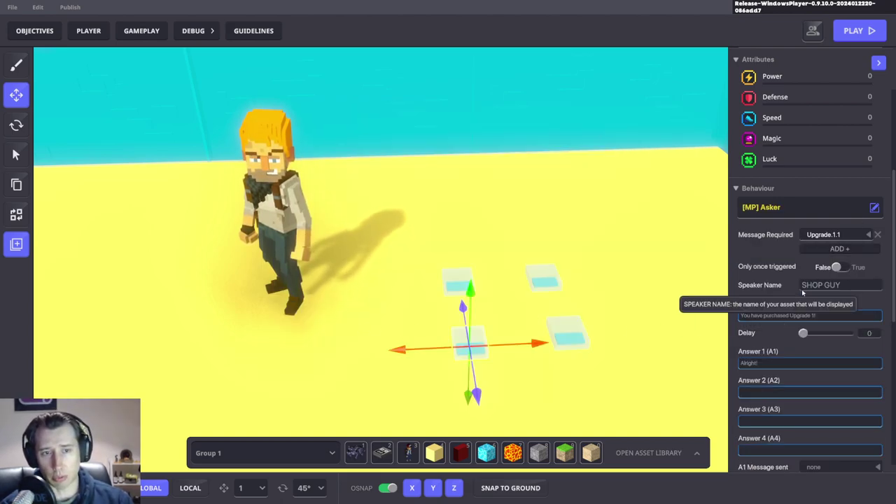
left_click(605, 257)
key("ctrl+p")
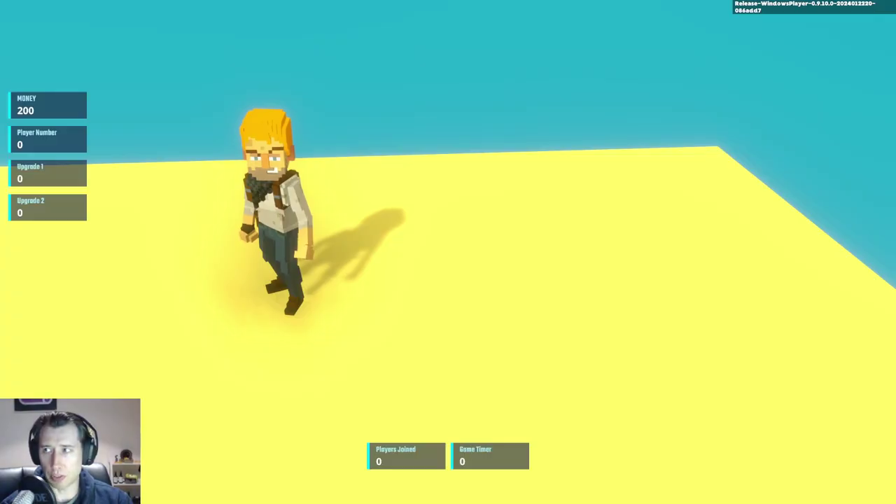
Step: Buy Upgrade 1 and Upgrade 2 once each from the Shop Guy, then exit play mode
key("w")
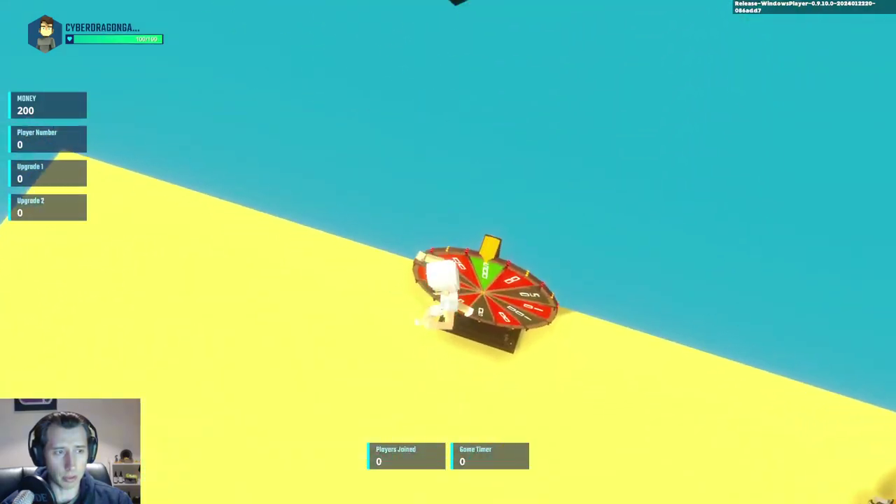
key("w")
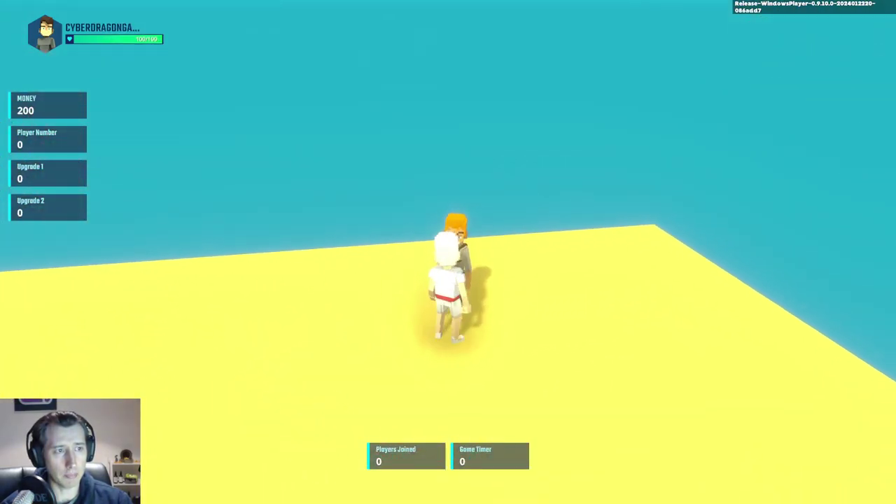
left_click(370, 396)
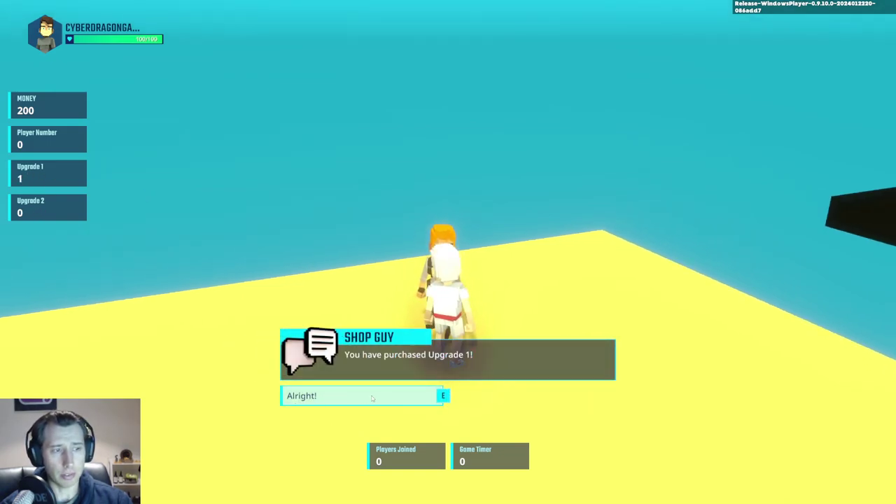
left_click(313, 398)
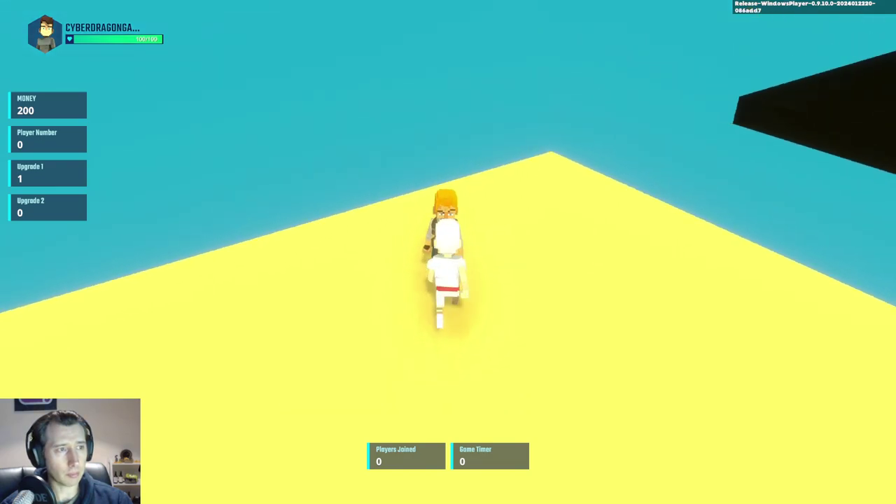
key("e")
left_click(511, 396)
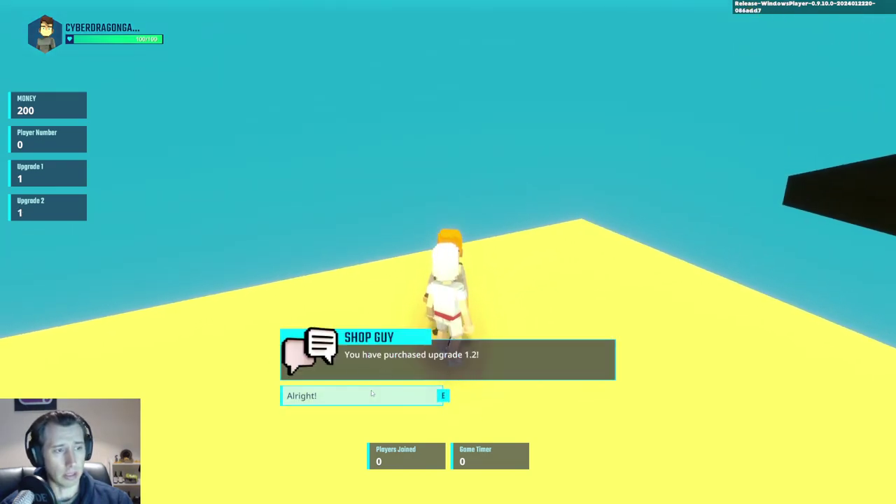
left_click(371, 393)
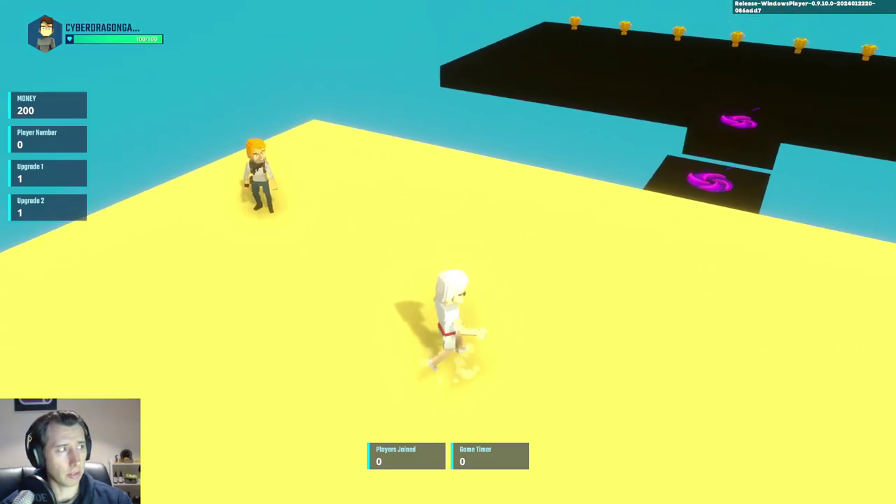
key("Escape")
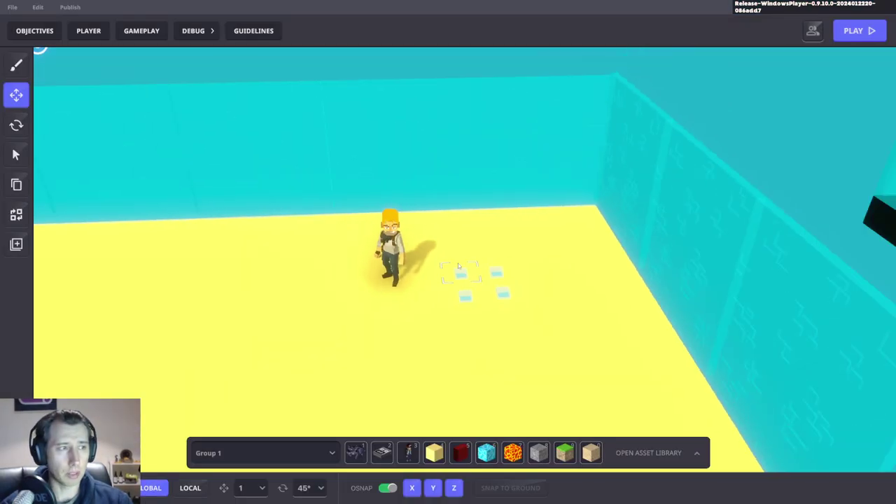
Step: Open the GAMEPLAY settings to view the Game Rules graph with the Upgrade 1 and 2 rules
right_click_drag(536, 261, 517, 304)
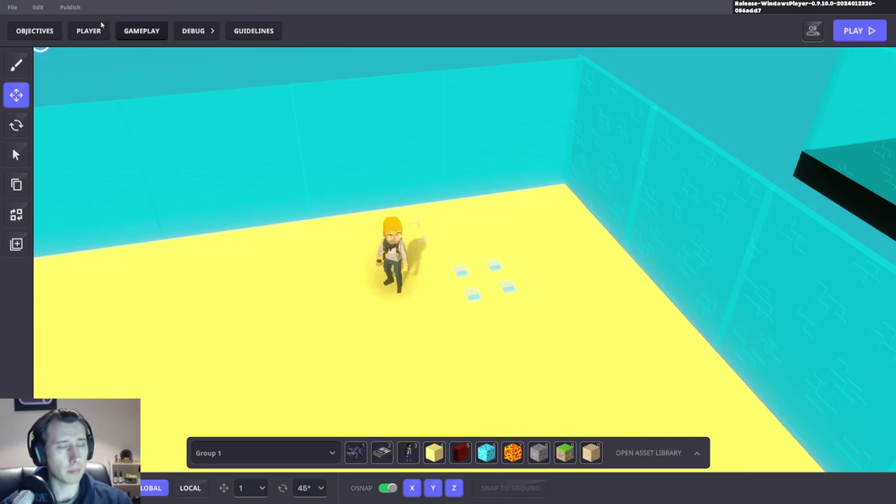
left_click(142, 32)
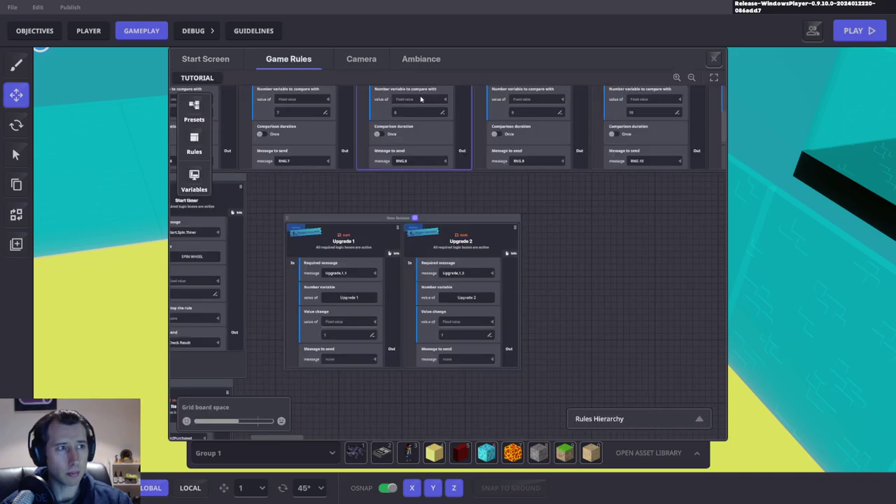
Step: Add an Add/Subtract number rule and make Upgrade 1 and Upgrade 2 send Minus100
left_click_drag(532, 232, 491, 195)
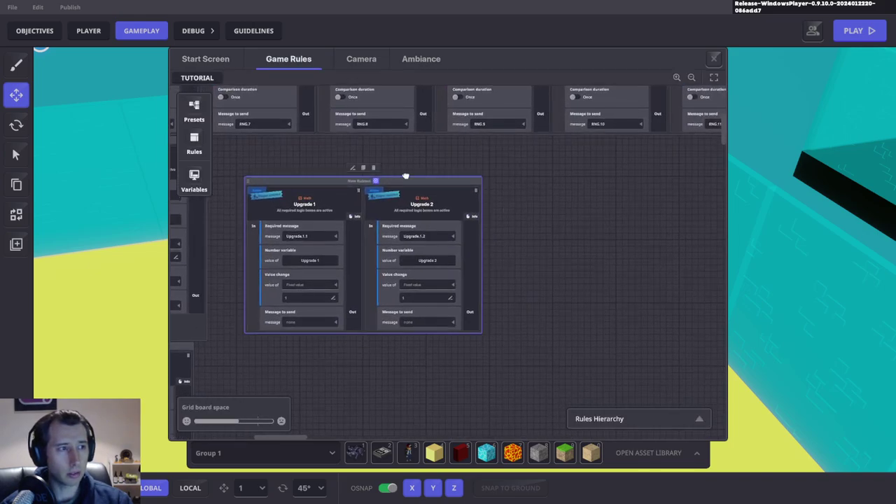
left_click(194, 144)
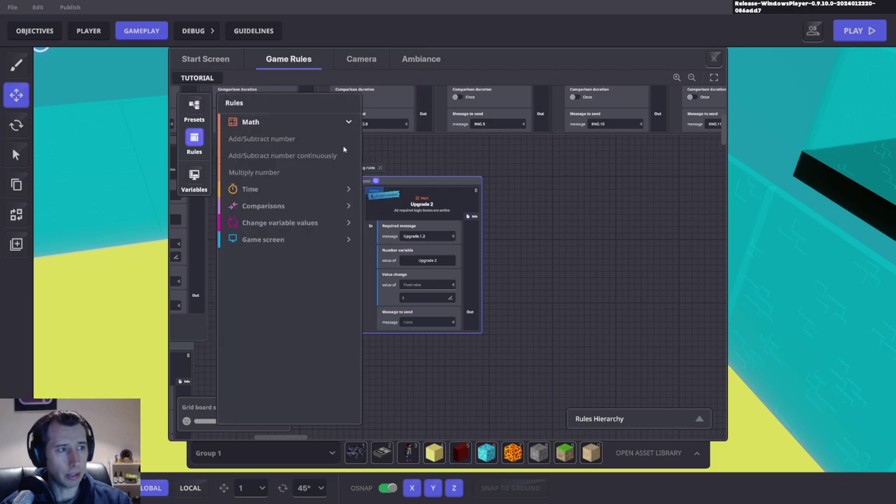
left_click(275, 140)
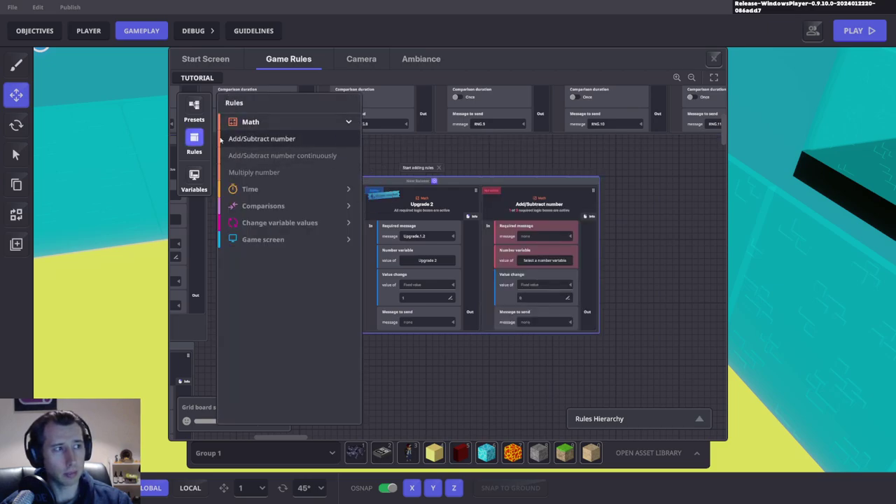
left_click(318, 322)
left_click(311, 322)
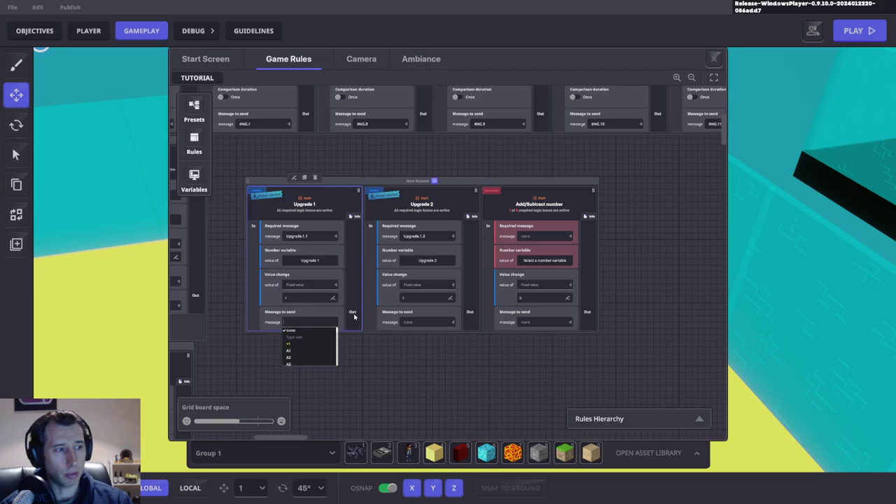
type("Minus100")
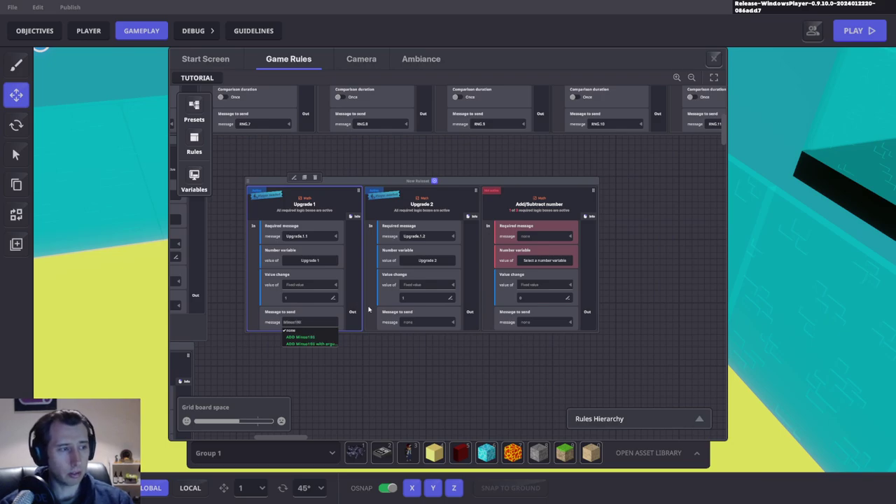
left_click(309, 338)
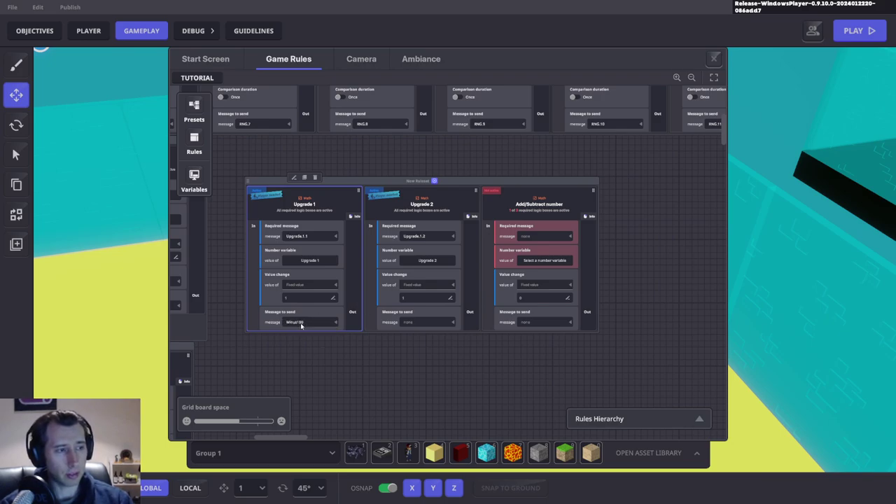
left_click(407, 322)
type("Minus")
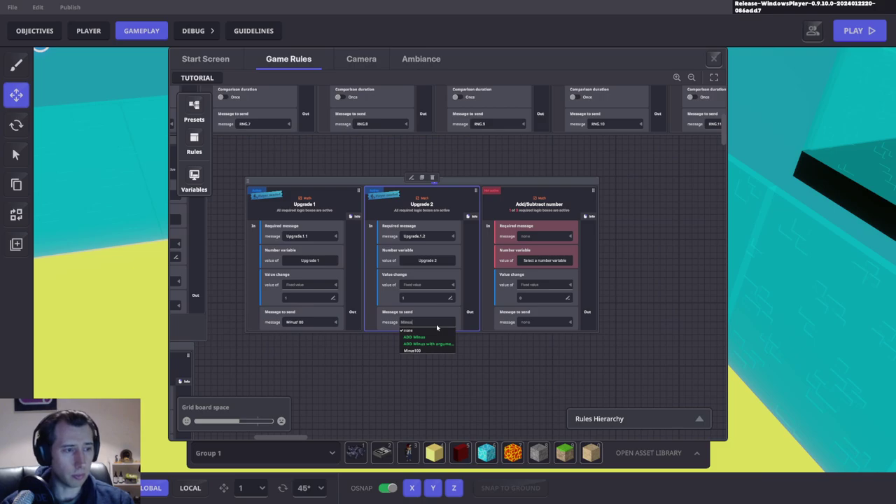
left_click(413, 350)
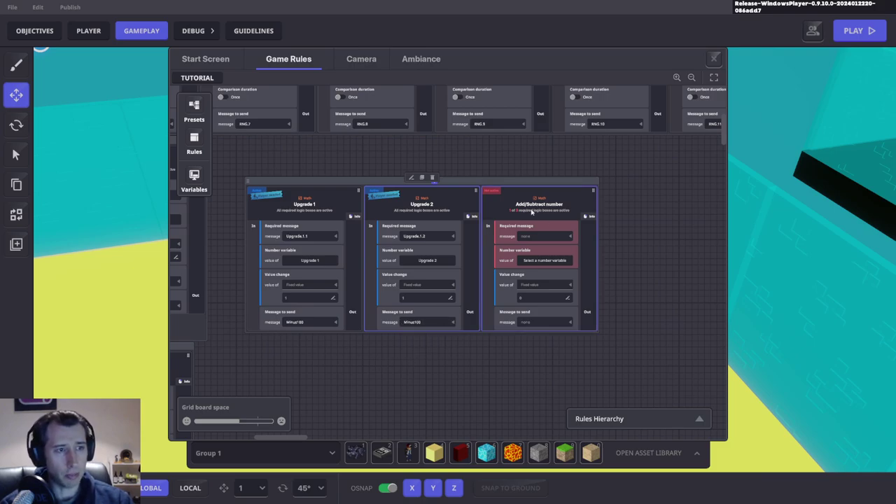
Step: Set the new rule to trigger on Minus100 and subtract 100 from MONEY
left_click(546, 233)
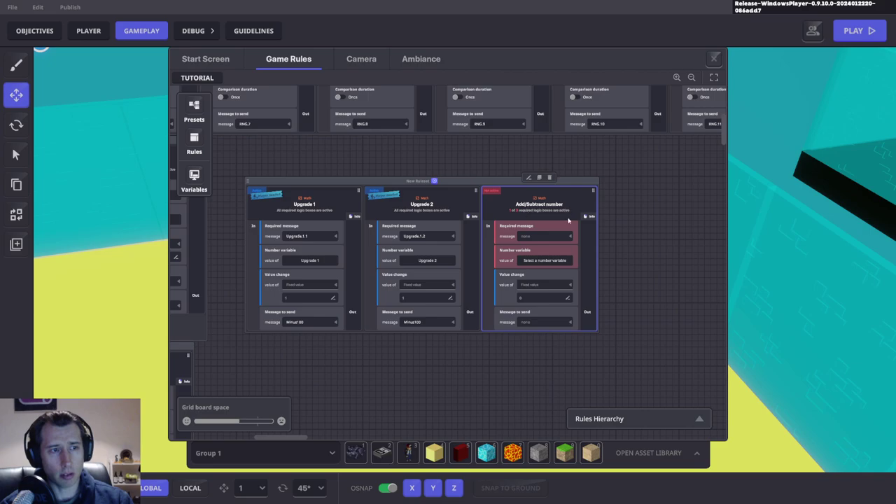
left_click(540, 236)
type("min")
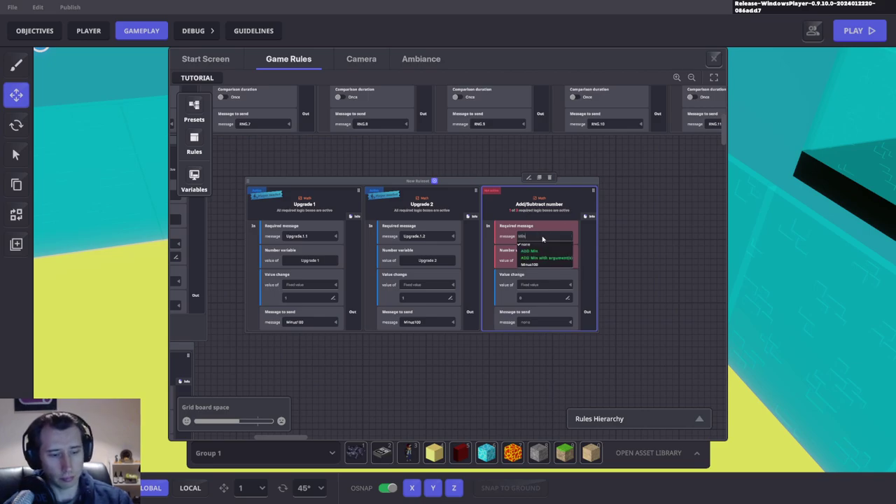
left_click(530, 265)
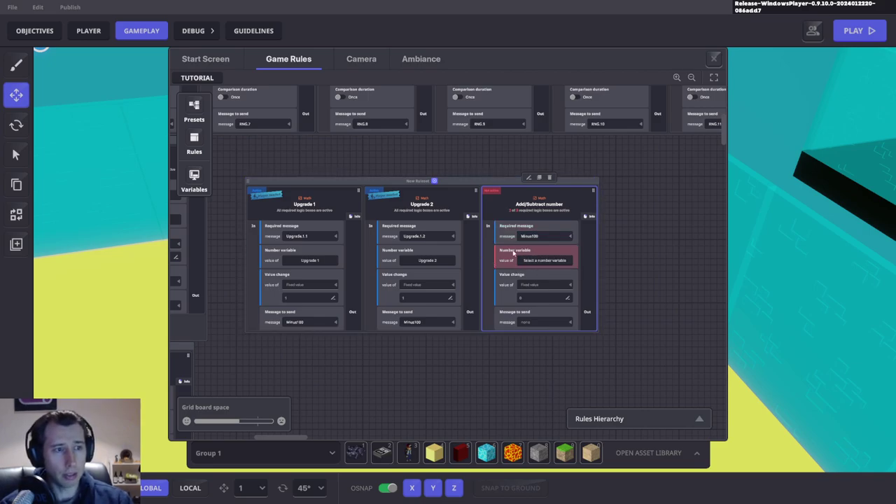
left_click(534, 260)
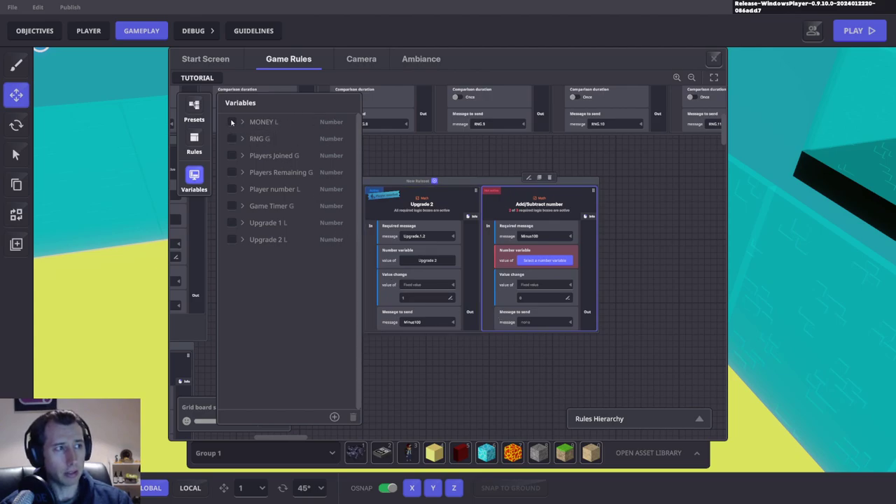
left_click(231, 122)
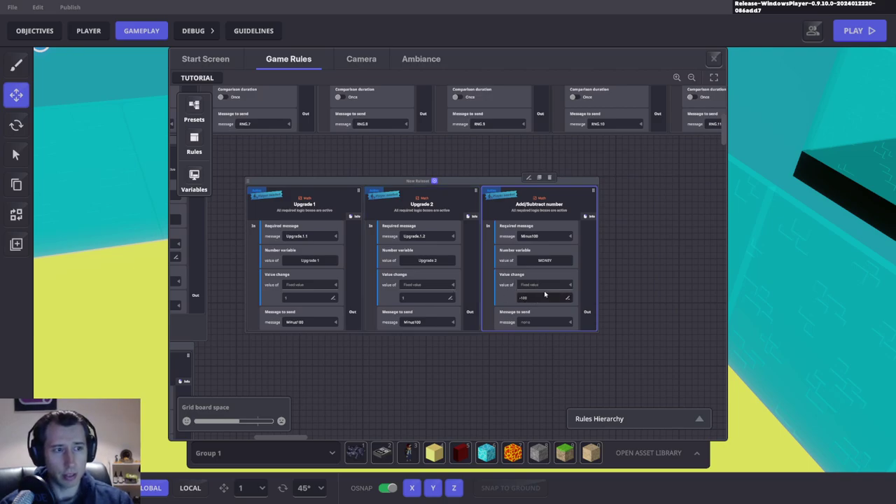
left_click(628, 252)
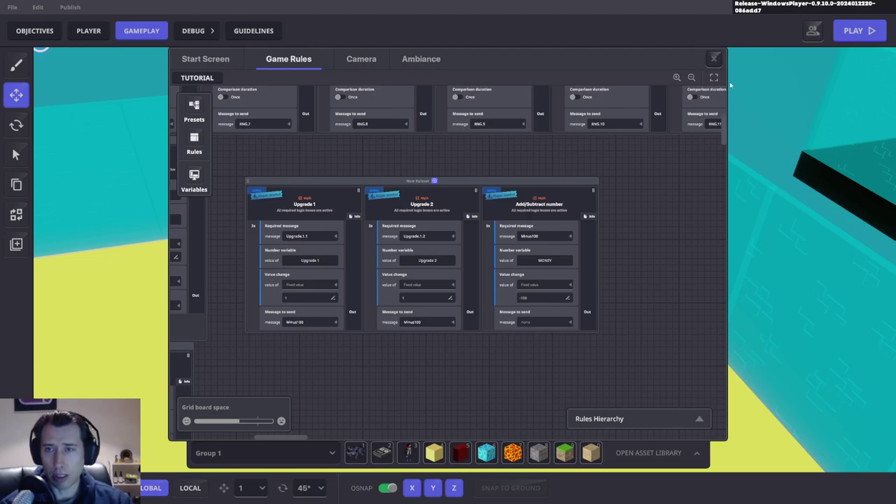
Step: Start a playtest and buy Upgrade 1 from Shop Guy, dropping money from 0 to -100
key("Escape")
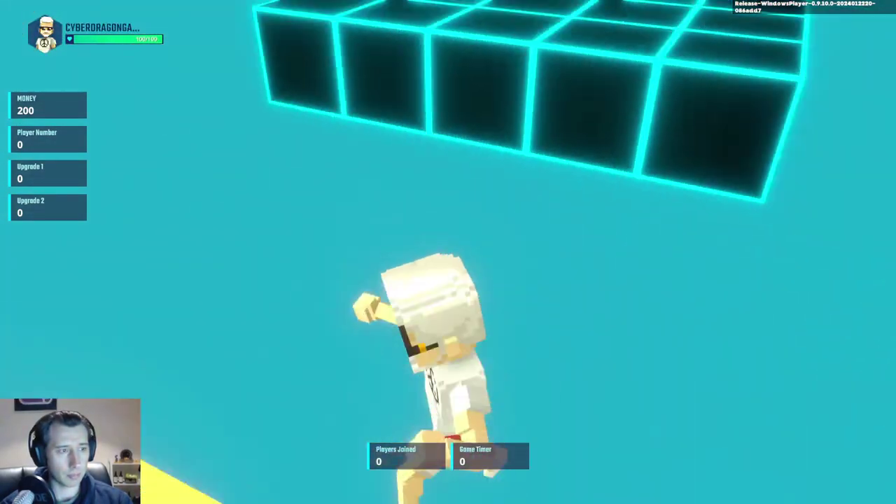
key("w")
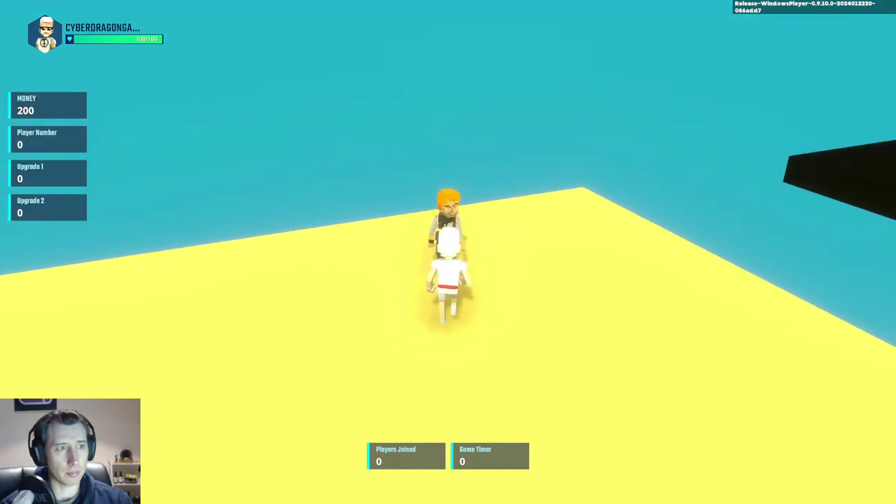
left_click(367, 403)
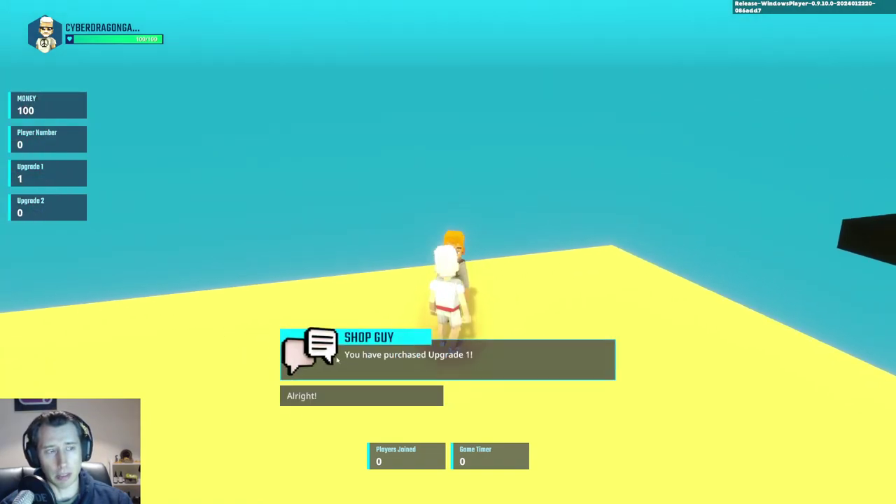
left_click(371, 395)
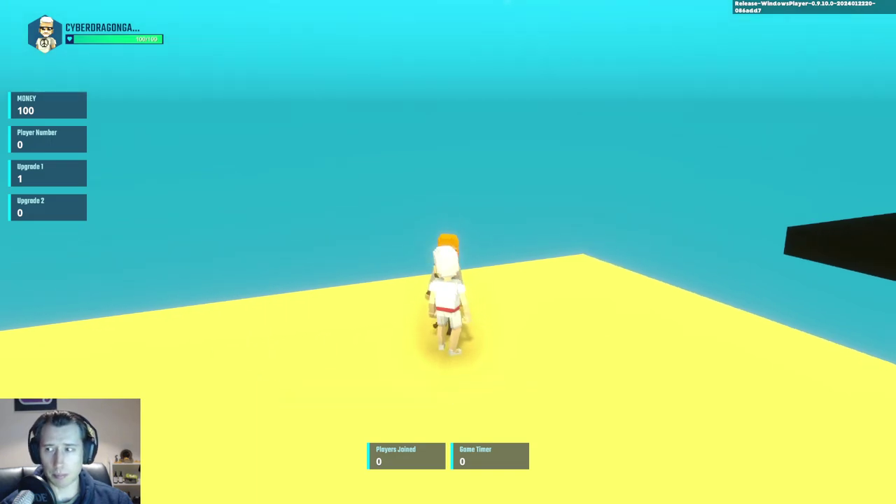
Step: Buy Upgrade 2, then Upgrade 1 again with no money left, and stop the playtest
key("e")
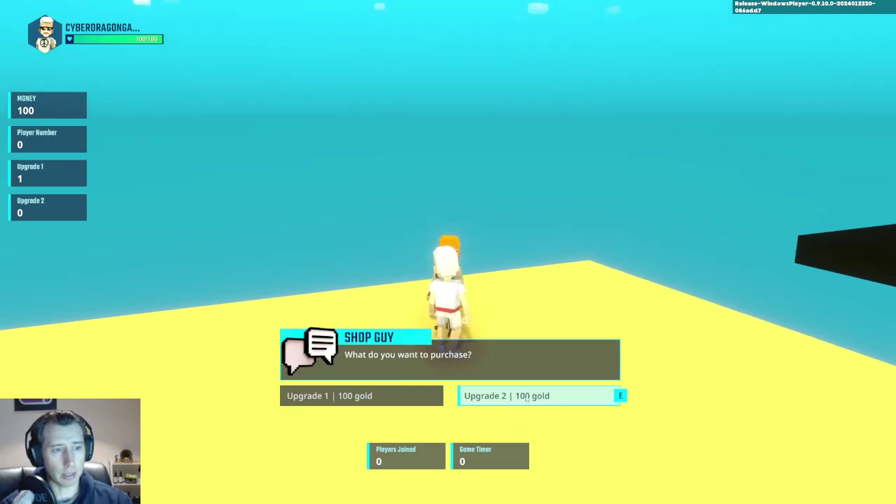
left_click(526, 397)
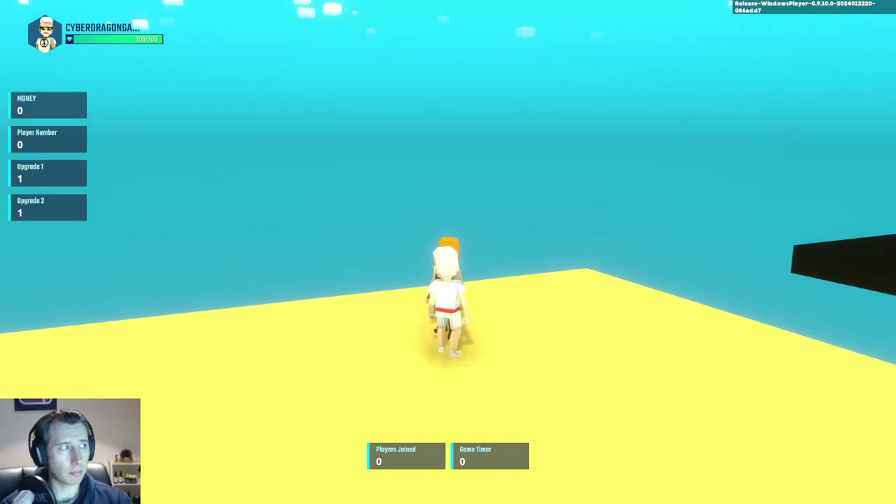
left_click(407, 398)
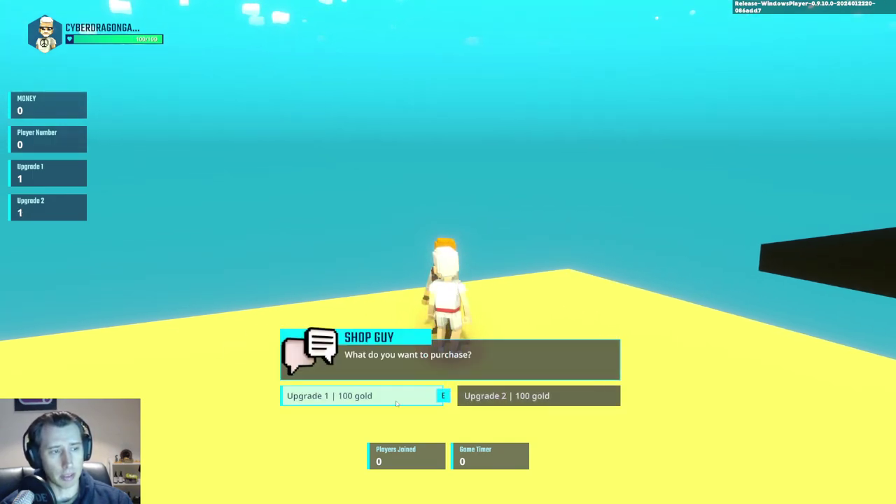
left_click(396, 402)
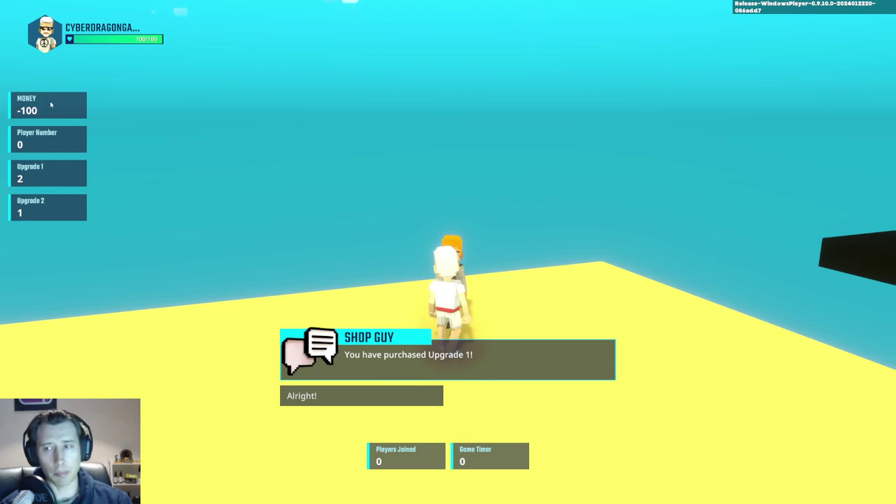
left_click(329, 395)
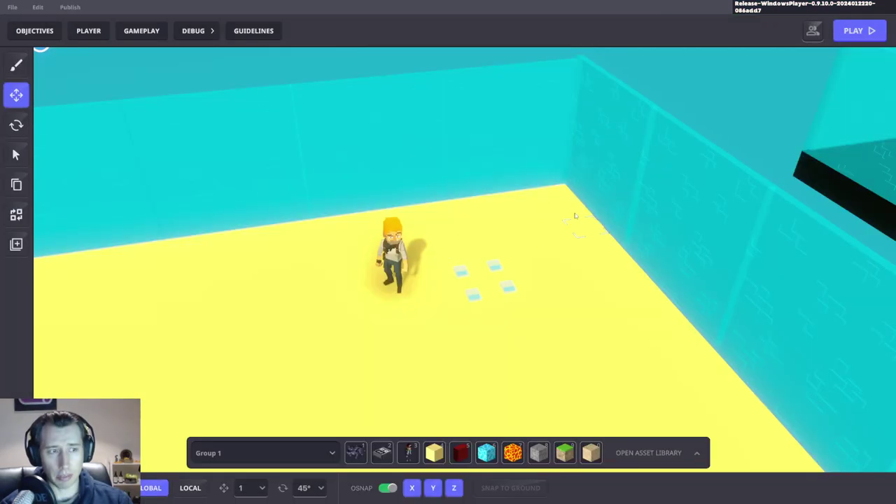
Step: Inspect the shop Asker's behaviour fields, switch to Brush, and bring up the GAMEPLAY settings
left_click(484, 269)
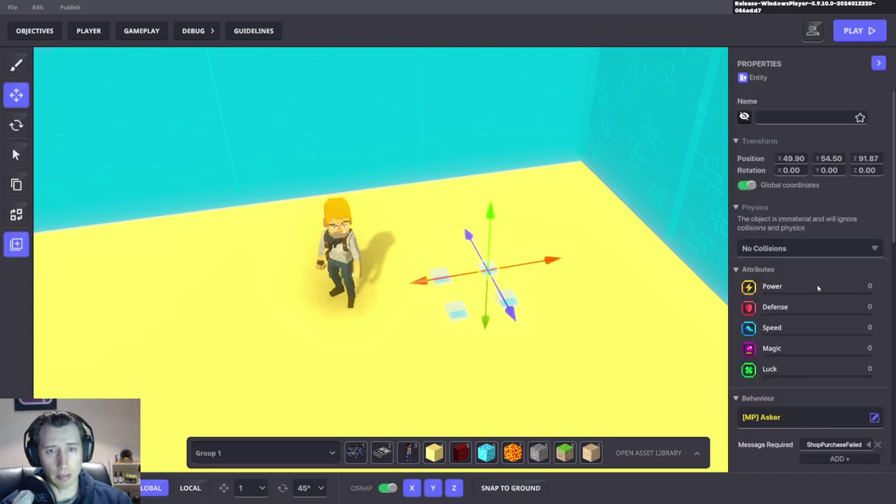
scroll(818, 288, "down", 4)
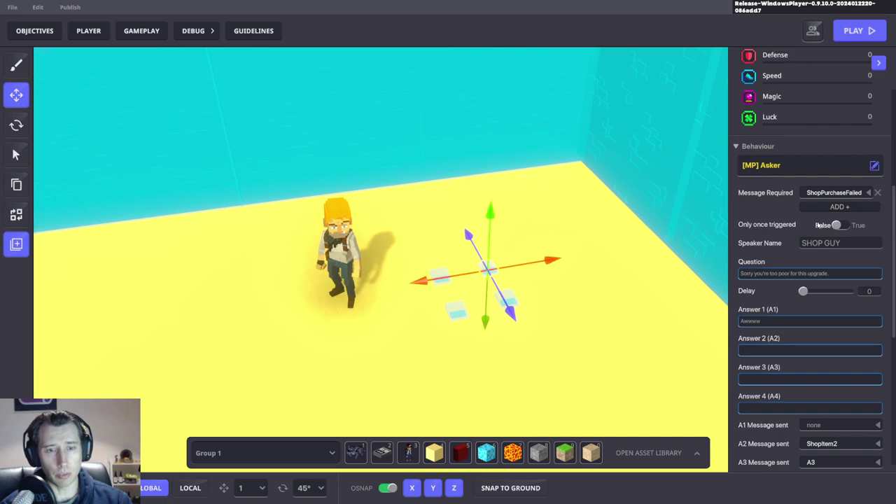
key("1")
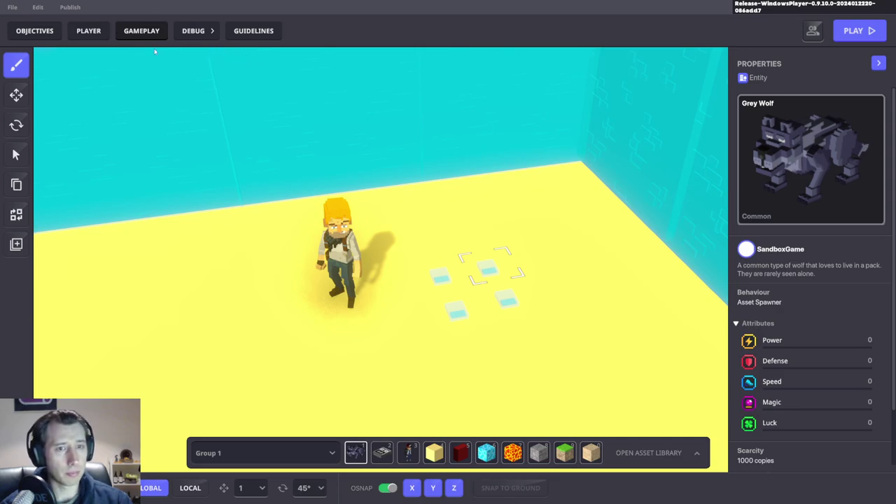
left_click(144, 31)
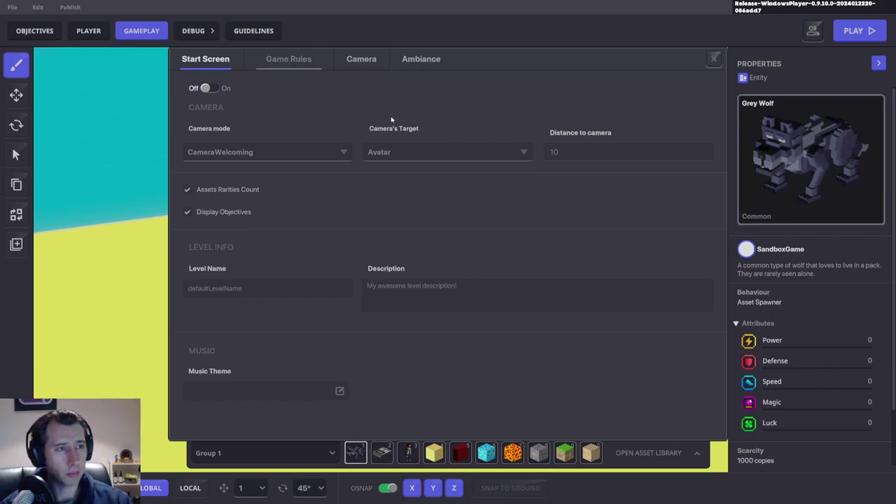
Step: Jump to the Shop ruleset via Rules Hierarchy to show its Purchase Item Success and Fail rules
left_click(289, 59)
scroll(558, 326, "up", 5)
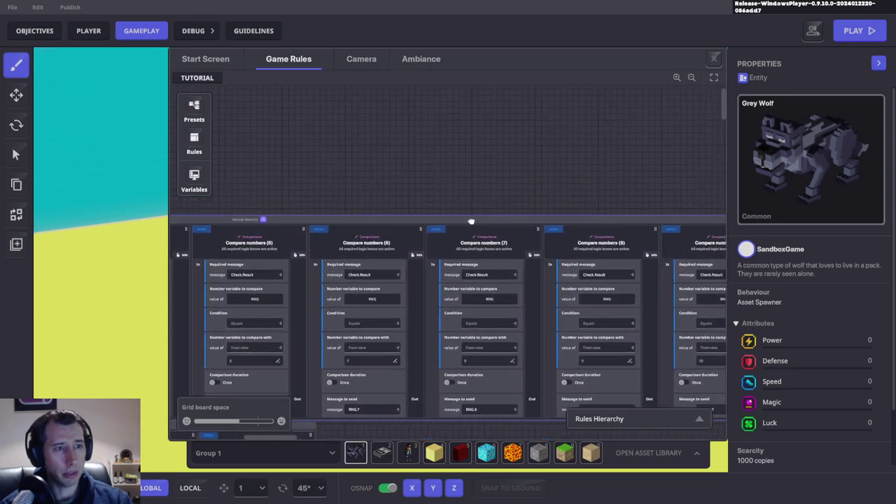
left_click_drag(471, 222, 295, 151)
left_click(693, 418)
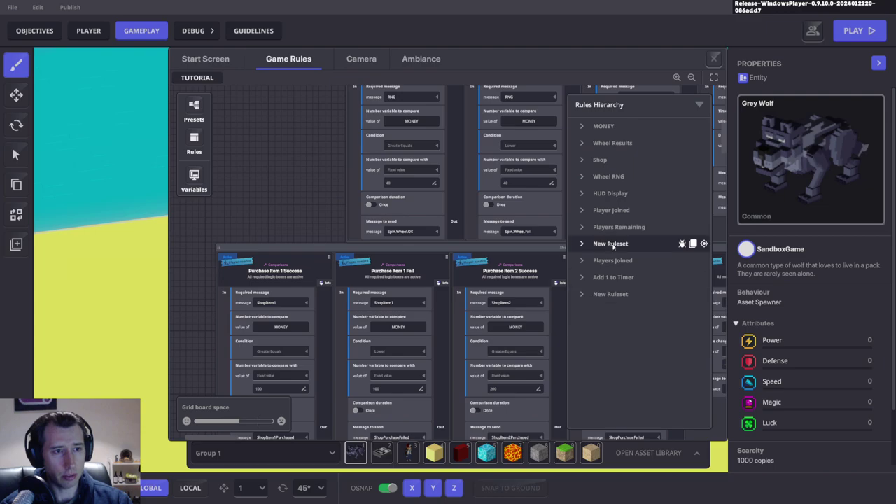
left_click(704, 160)
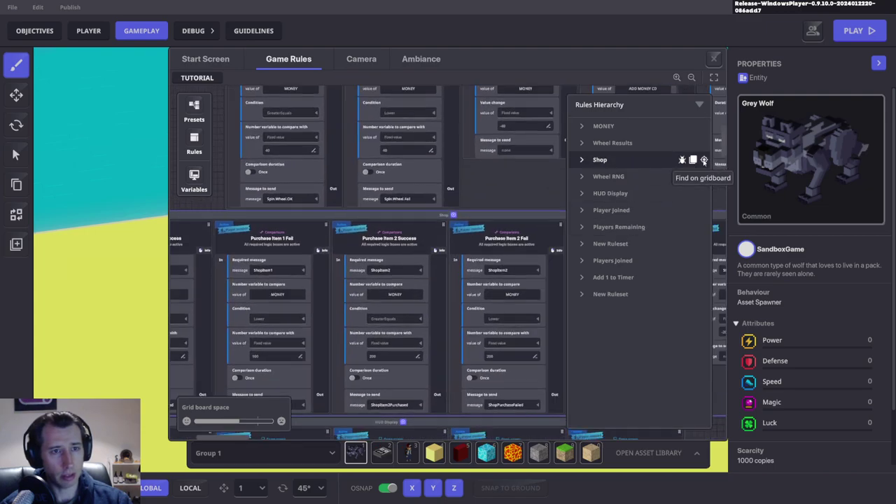
left_click(700, 103)
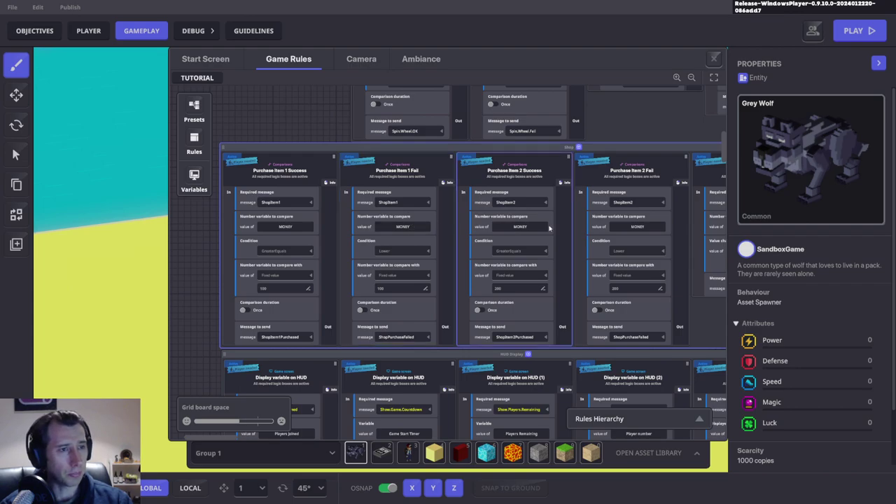
left_click_drag(550, 228, 574, 244)
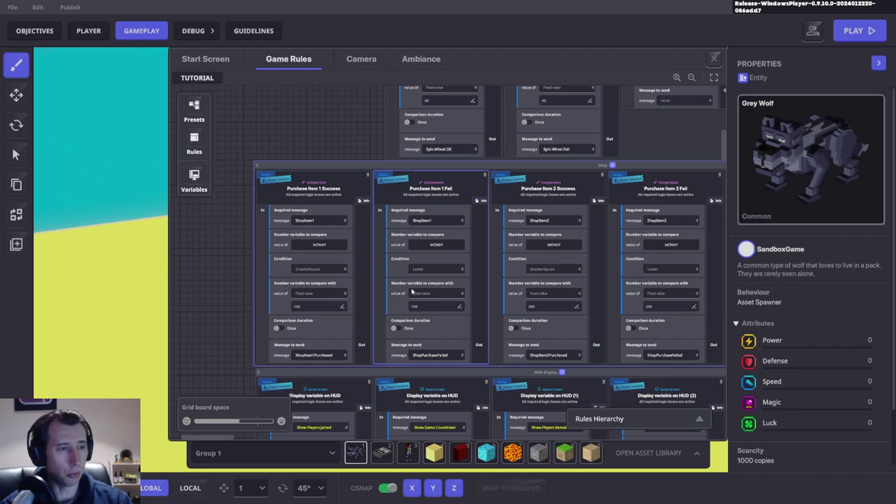
Step: Survey the rules board to find the Upgrade group and check Pay Item 2's money deduction
scroll(467, 282, "right", 5)
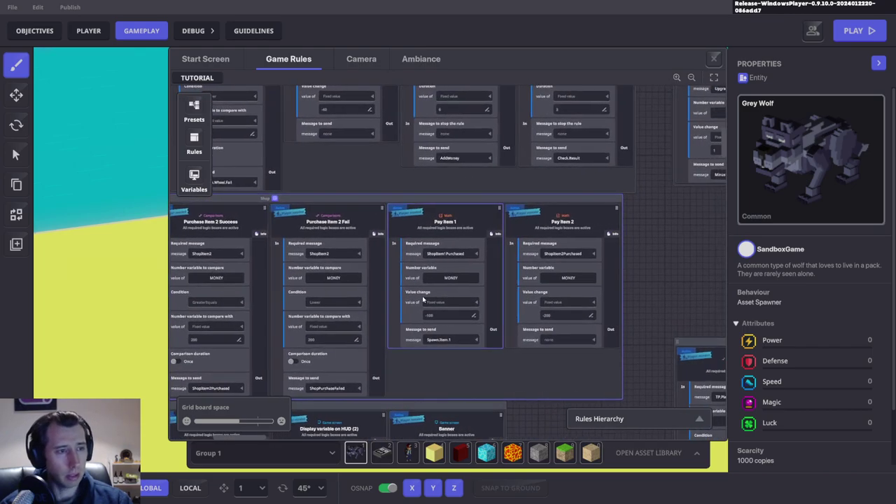
scroll(593, 309, "down", 2)
scroll(594, 309, "right", 2)
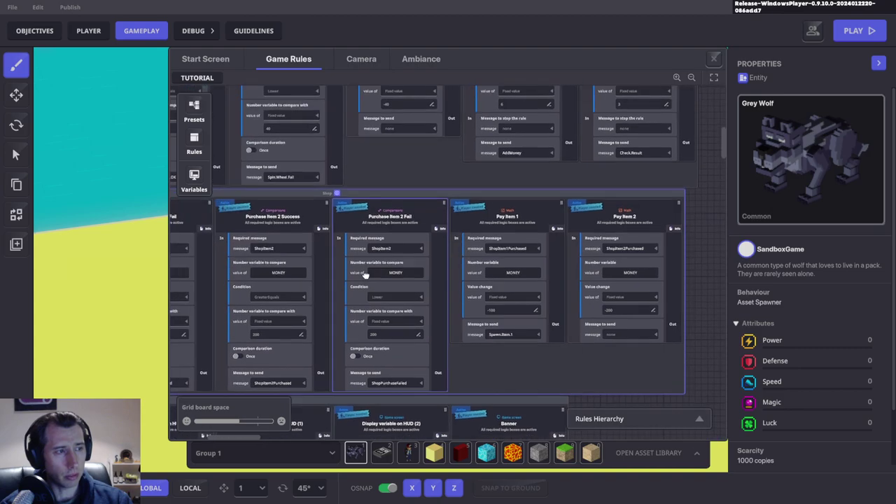
scroll(593, 309, "right", 10)
scroll(532, 305, "down", 2)
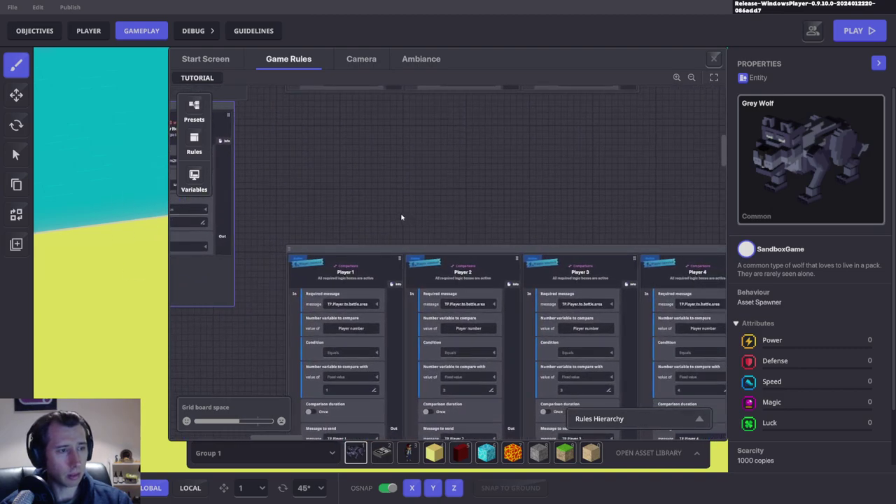
scroll(448, 303, "down", 2, "ctrl")
scroll(500, 290, "down", 6)
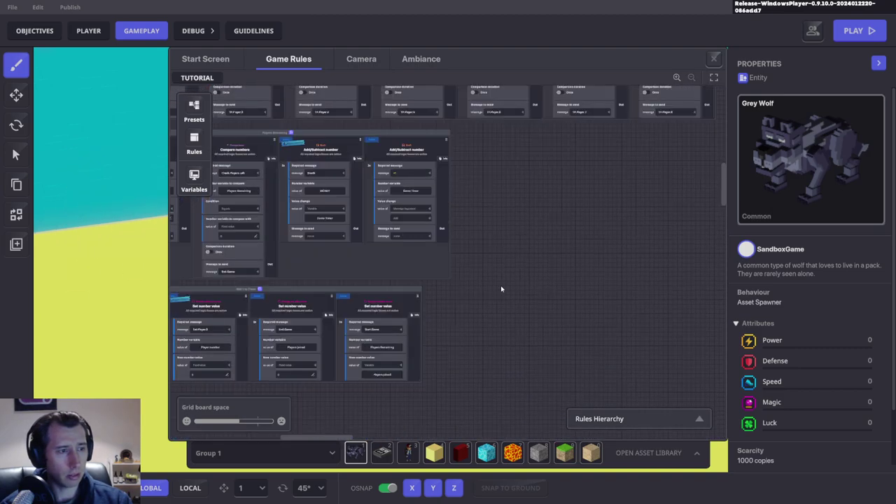
scroll(621, 312, "left", 2)
scroll(622, 311, "up", 1)
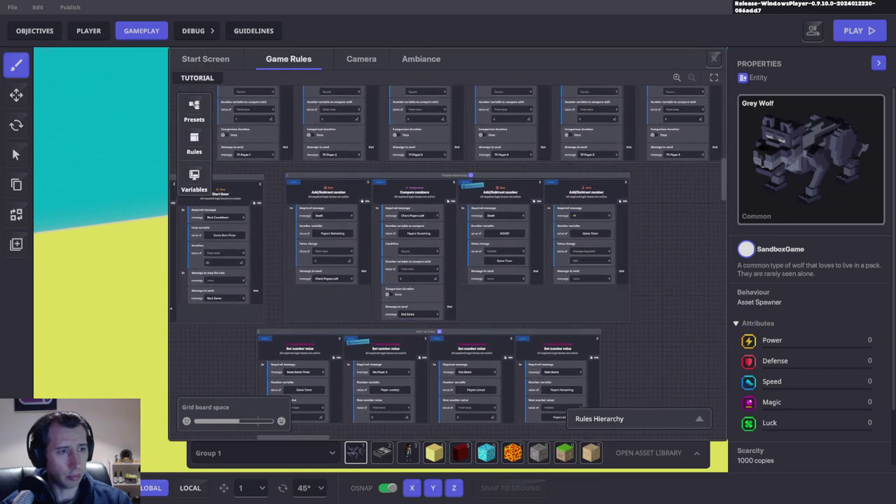
scroll(310, 350, "down", 3)
scroll(508, 262, "up", 2)
scroll(574, 315, "left", 8)
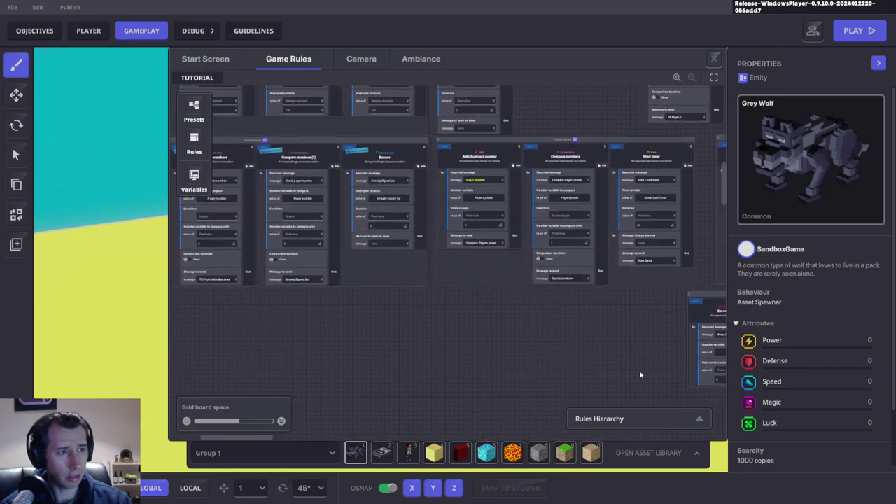
scroll(542, 184, "down", 6)
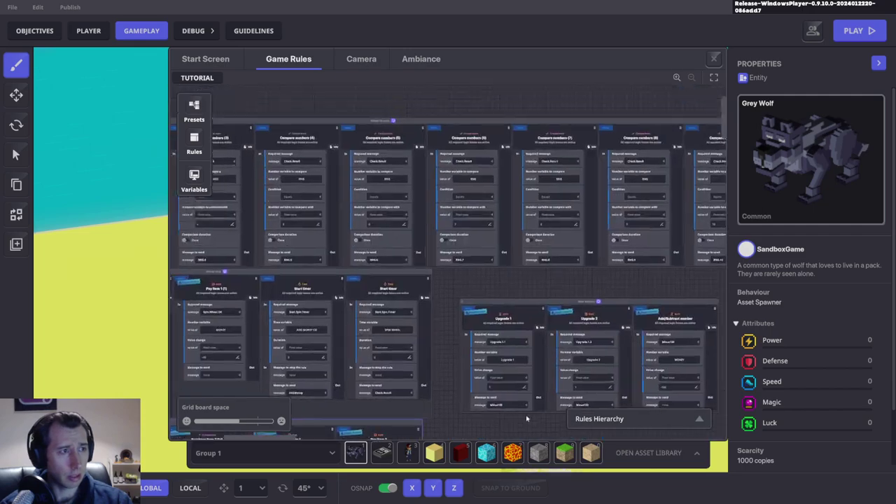
scroll(404, 246, "down", 4)
scroll(404, 246, "right", 5)
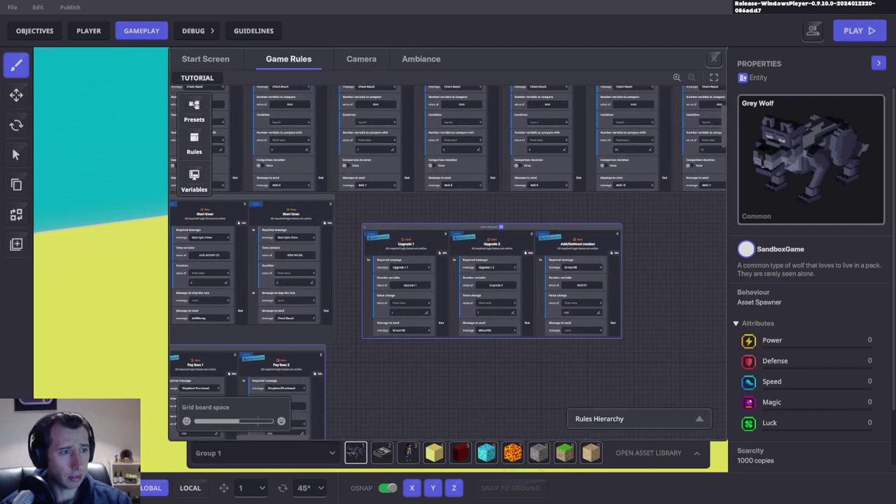
scroll(386, 284, "up", 2)
scroll(386, 284, "left", 6)
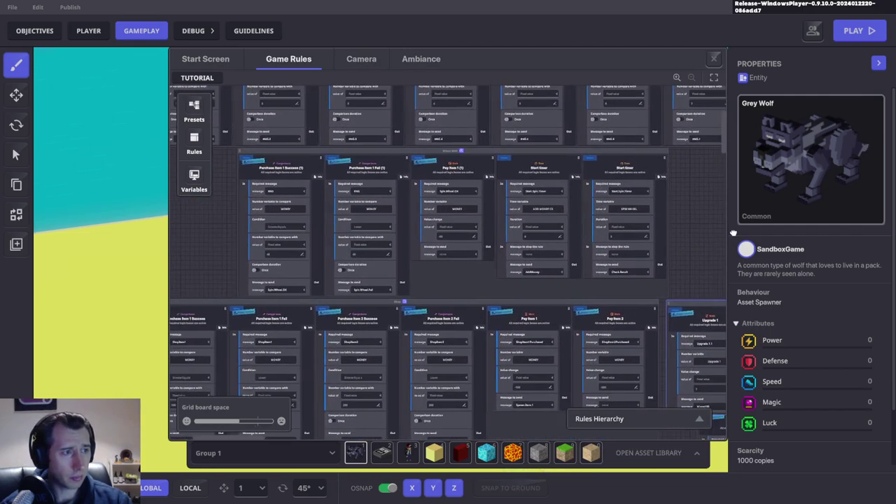
scroll(672, 180, "down", 4)
scroll(595, 192, "right", 7)
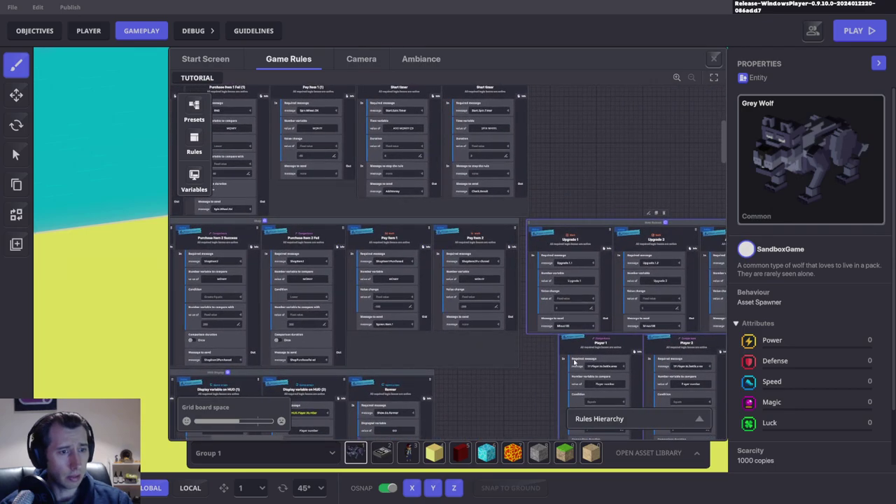
scroll(629, 330, "down", 4)
scroll(629, 331, "right", 6)
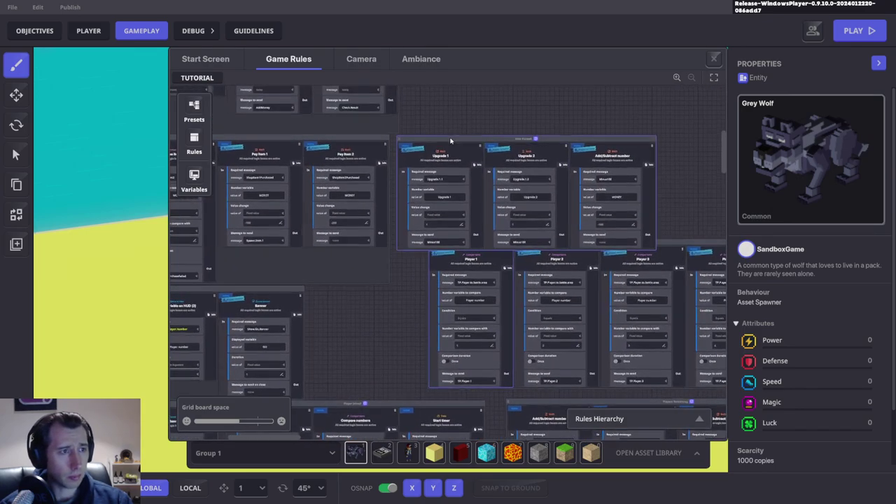
left_click_drag(450, 124, 453, 116)
scroll(367, 170, "left", 15)
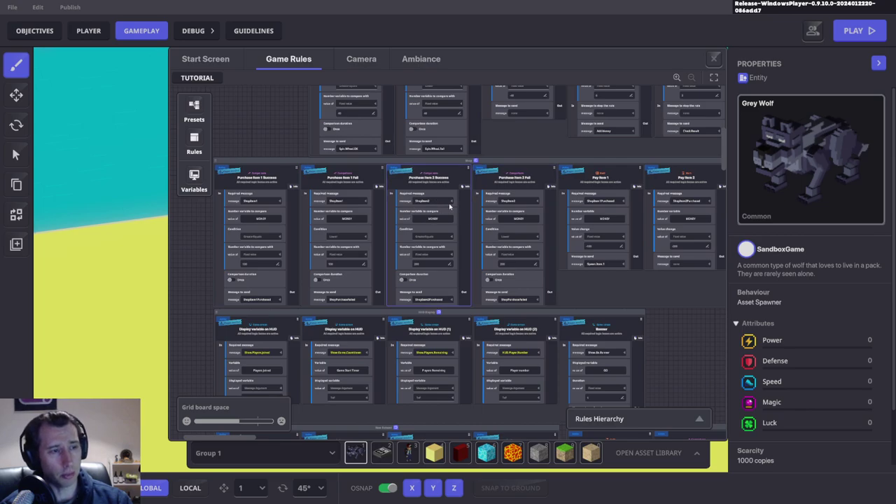
scroll(450, 204, "right", 15)
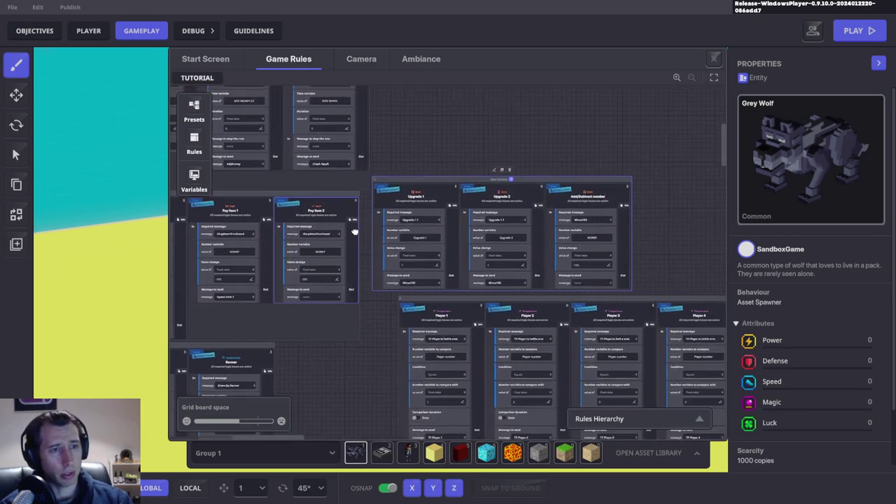
scroll(295, 278, "left", 10)
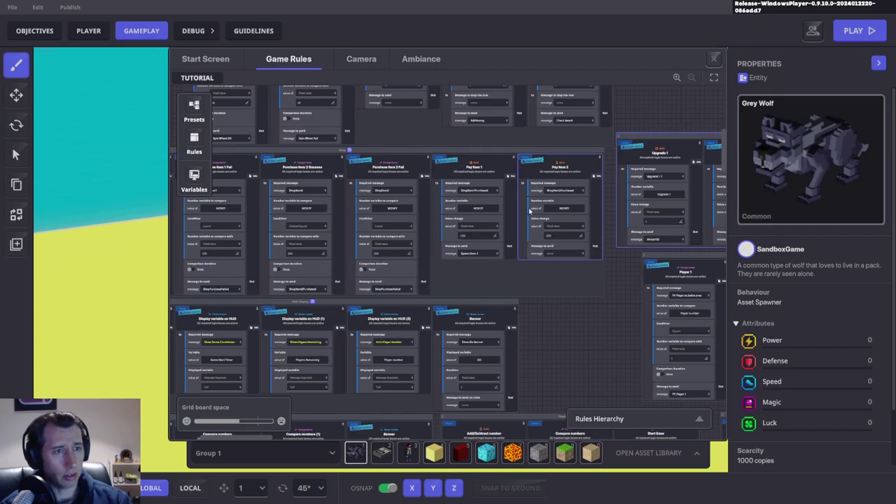
left_click(560, 238)
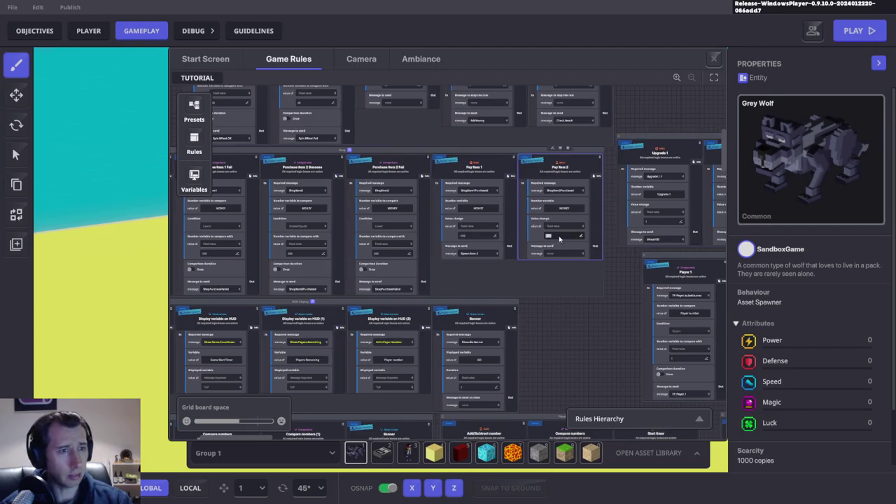
Step: Drag the Upgrade group next to the Shop ruleset's Purchase Item rules
left_click_drag(674, 137, 301, 264)
right_click_drag(371, 235, 494, 210)
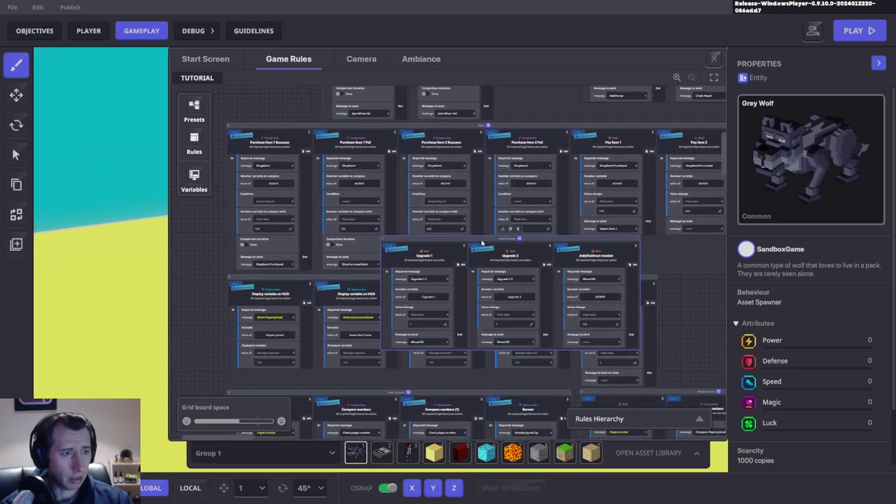
left_click_drag(475, 240, 312, 254)
right_click_drag(313, 254, 392, 259)
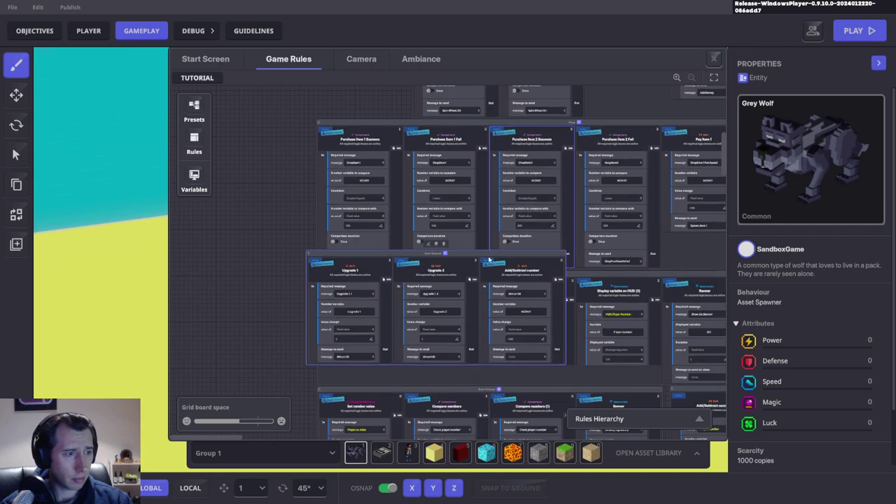
left_click_drag(391, 258, 534, 256)
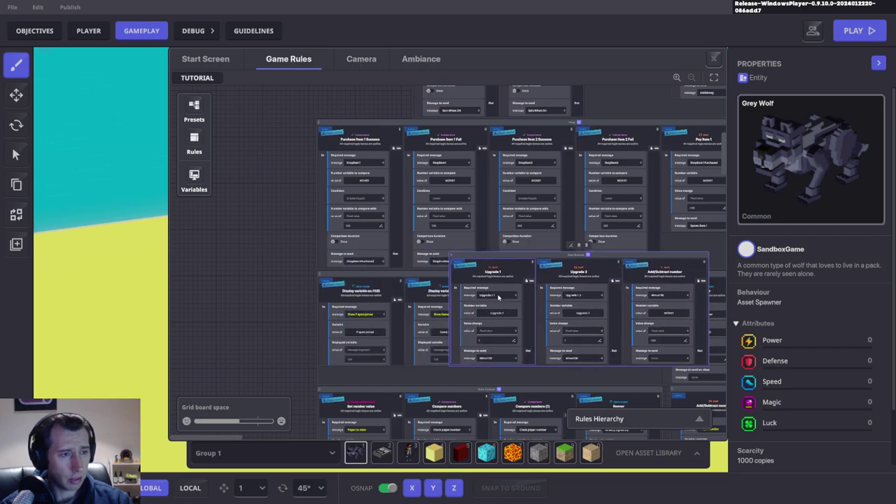
left_click(498, 297)
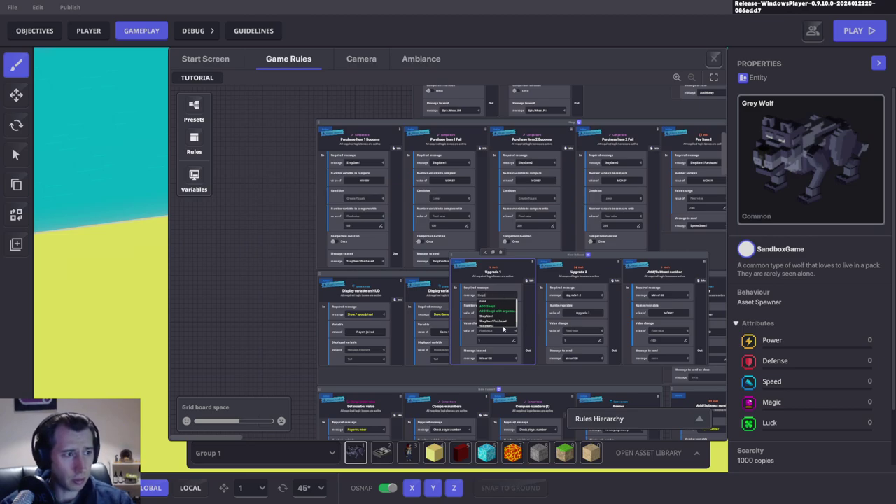
left_click(497, 321)
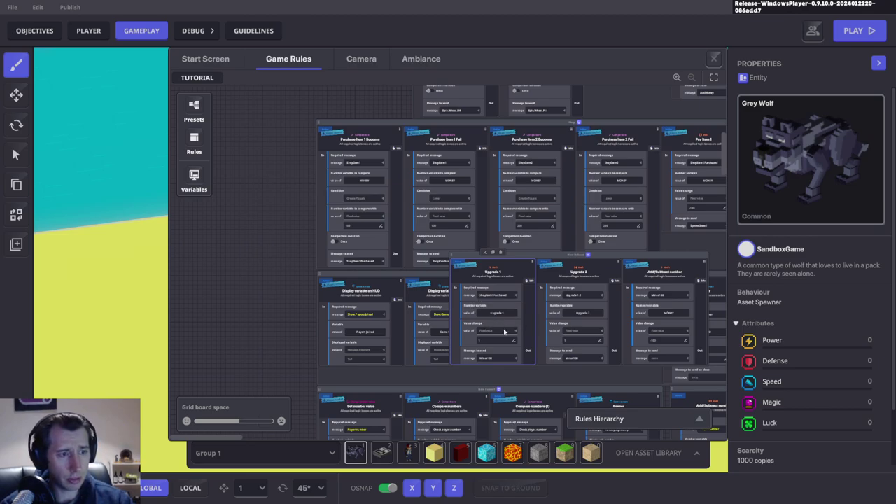
left_click(572, 296)
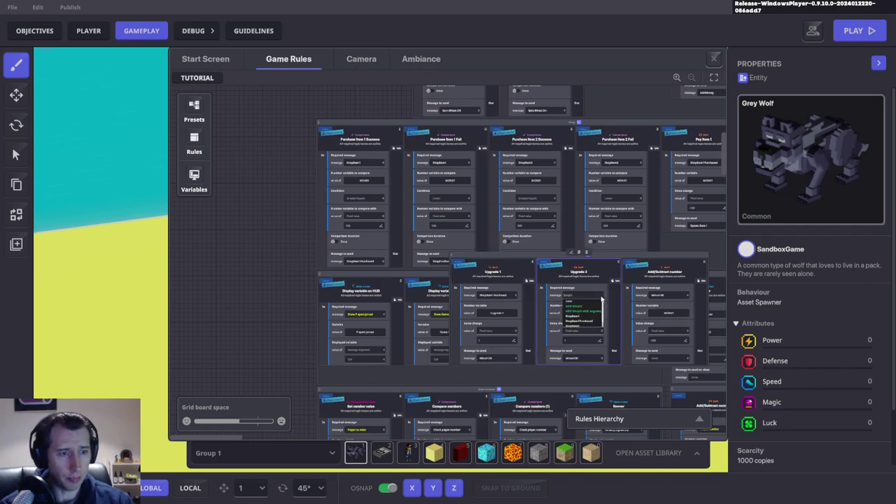
left_click(580, 326)
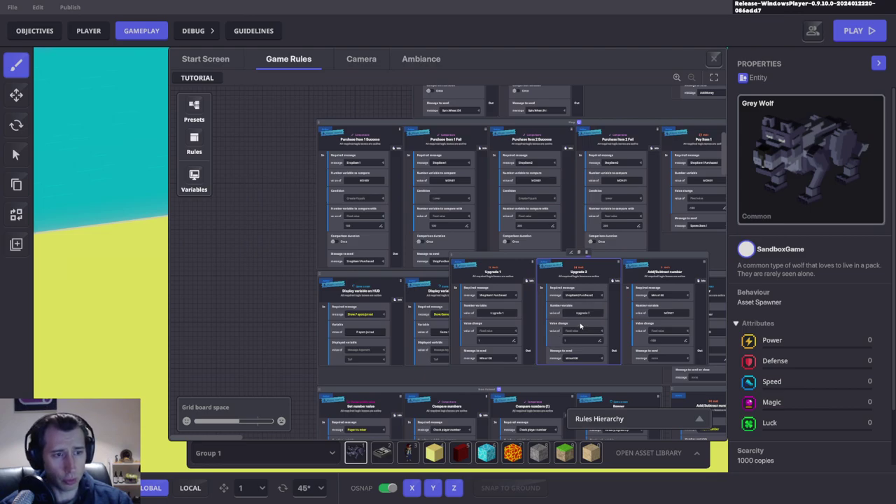
left_click(672, 278)
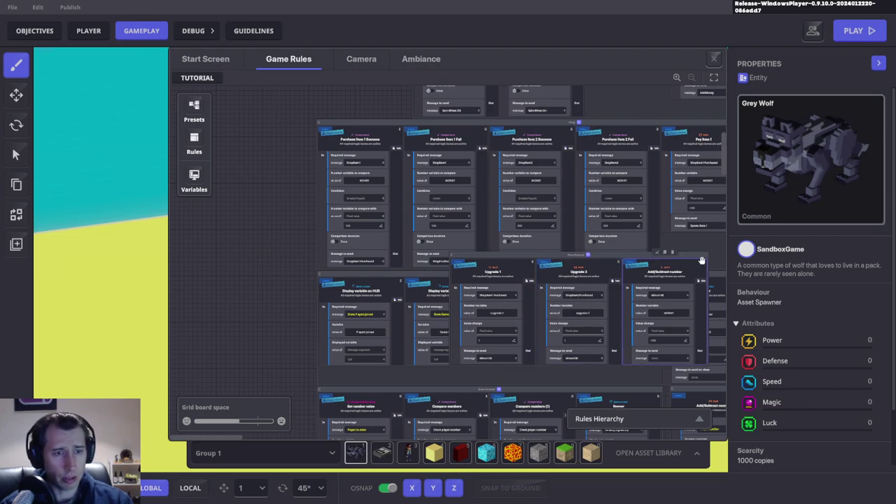
left_click(661, 253)
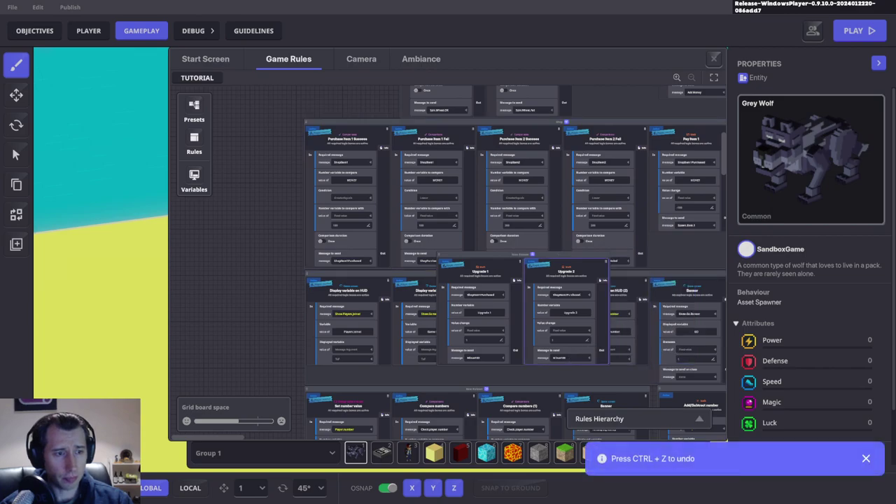
left_click(567, 358)
left_click(474, 358)
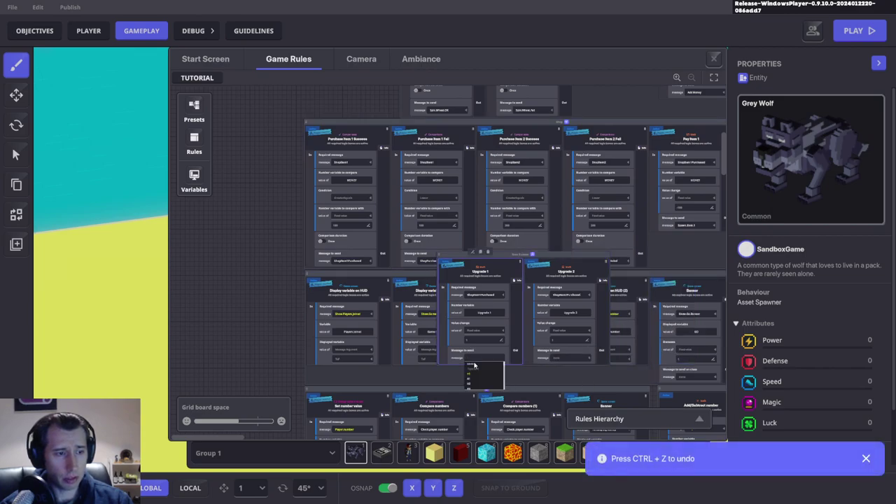
left_click_drag(511, 255, 313, 173)
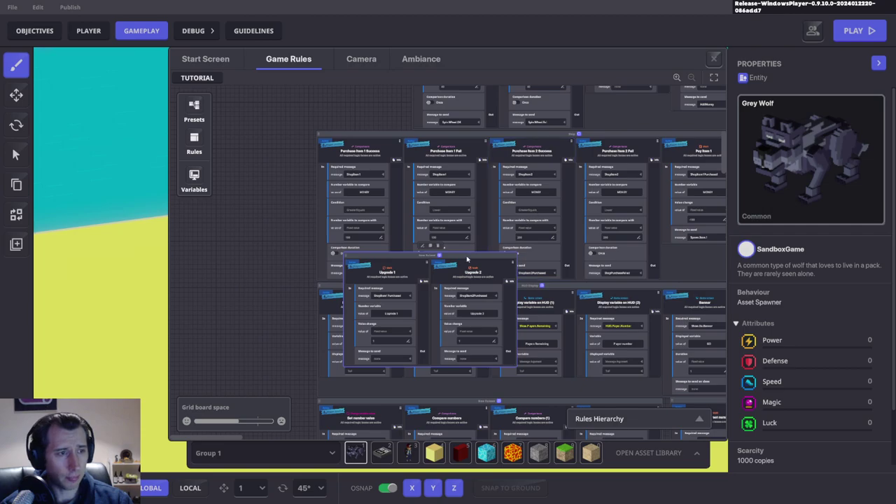
left_click_drag(468, 260, 620, 180)
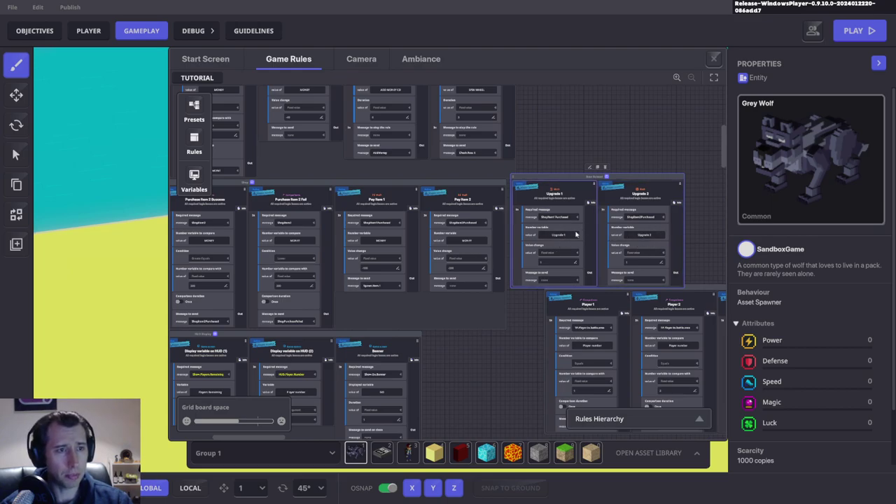
scroll(613, 236, "left", 10)
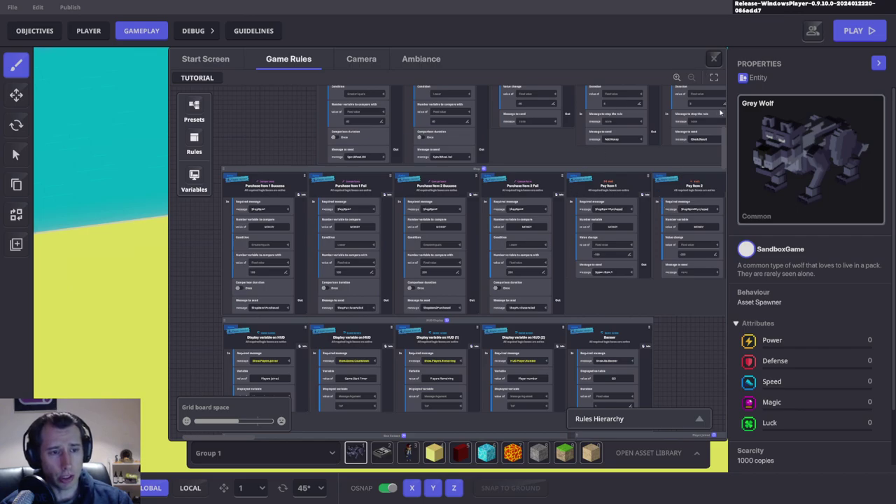
Step: Close Game Rules and select the shop guy's Asker dialogue object
left_click(713, 58)
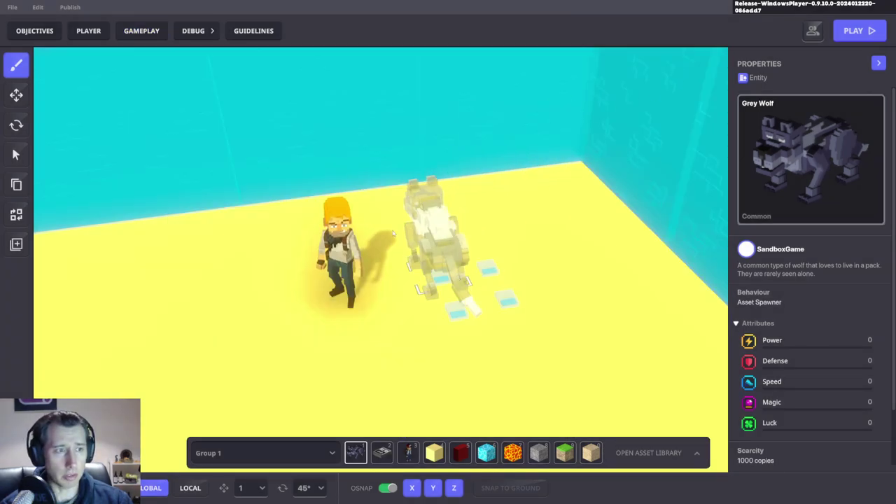
left_click(16, 95)
left_click(440, 278)
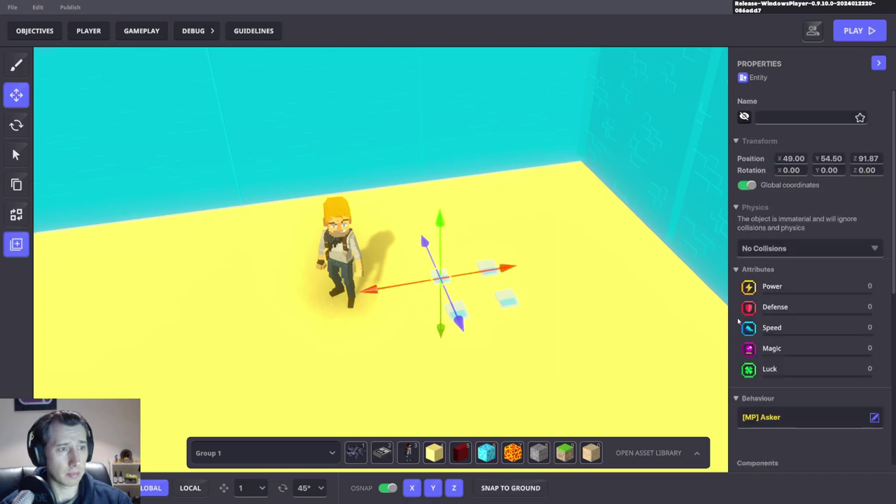
scroll(810, 301, "down", 4)
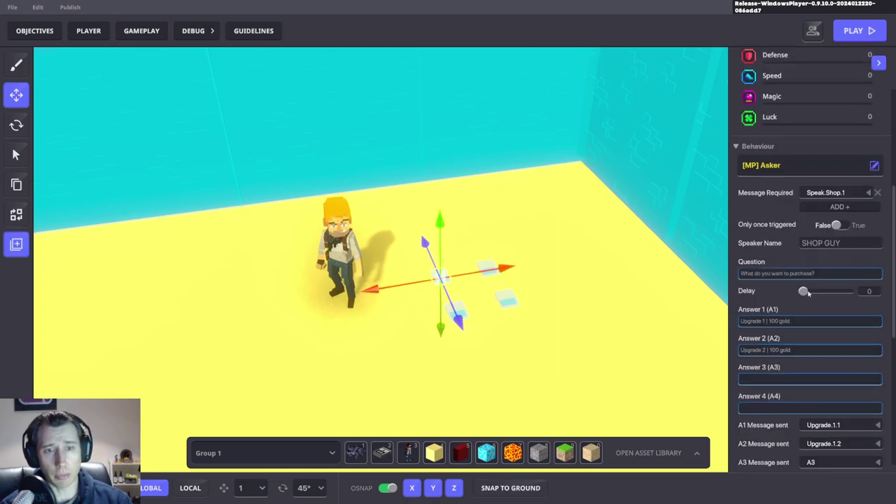
scroll(812, 294, "down", 3)
Step: Set A1 Message sent to ShopItem1 and A2 Message sent to ShopItem2
left_click(832, 341)
type("S")
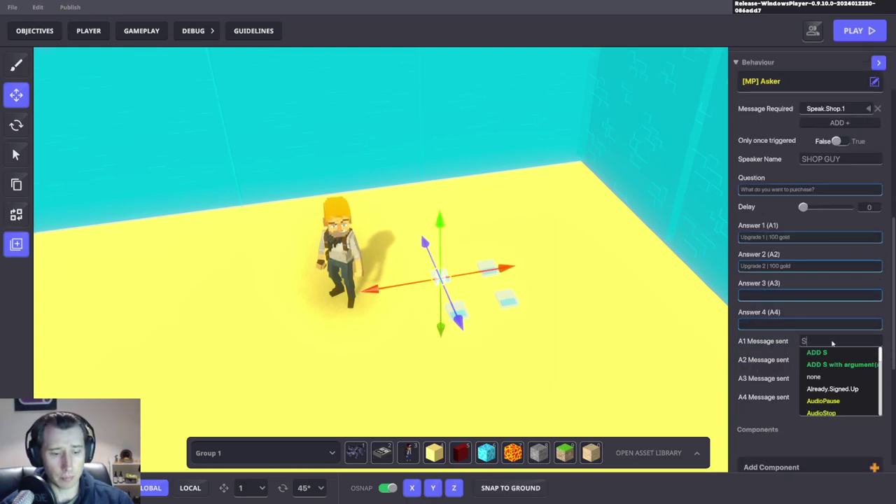
type("hop")
left_click(832, 402)
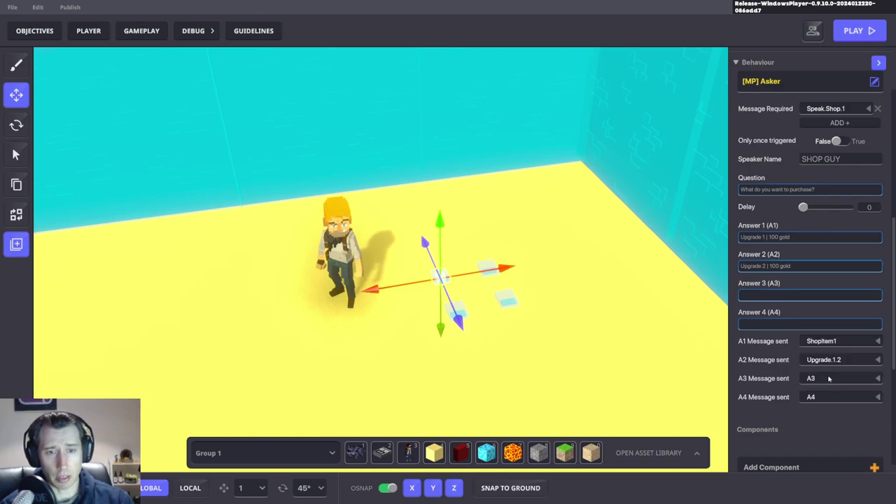
left_click(821, 360)
type("Shop")
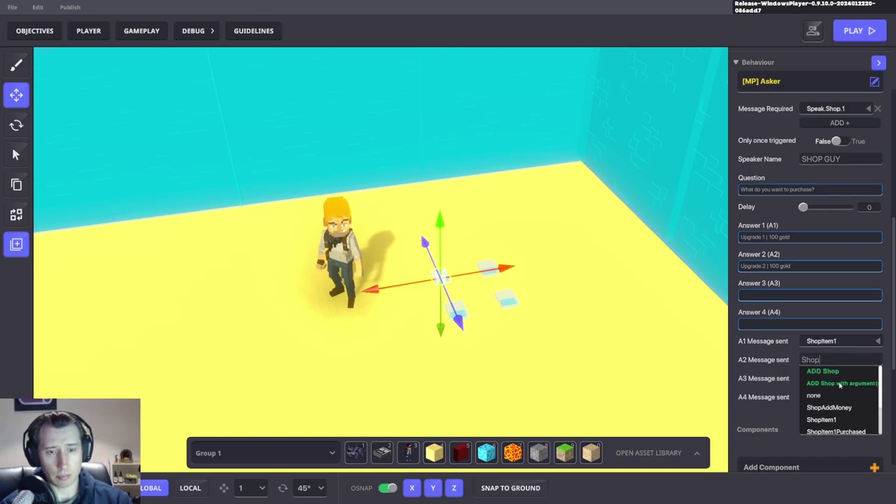
left_click(822, 392)
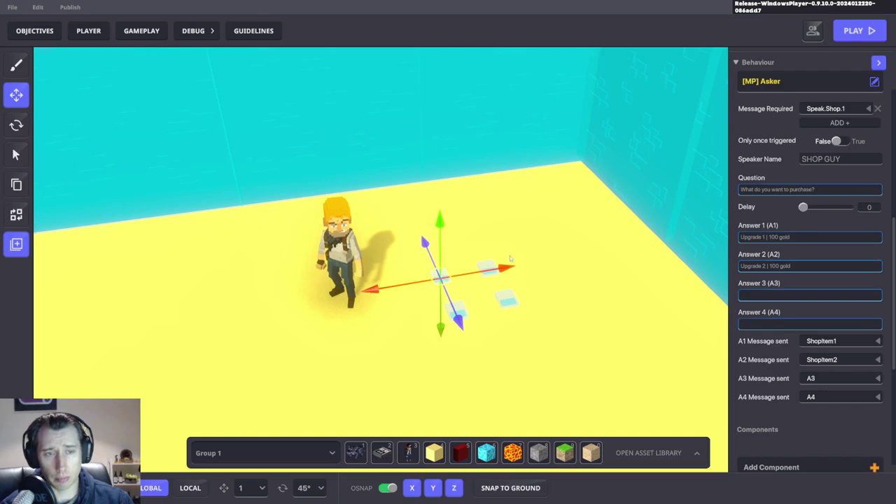
scroll(386, 376, "up", 5)
left_click(386, 377)
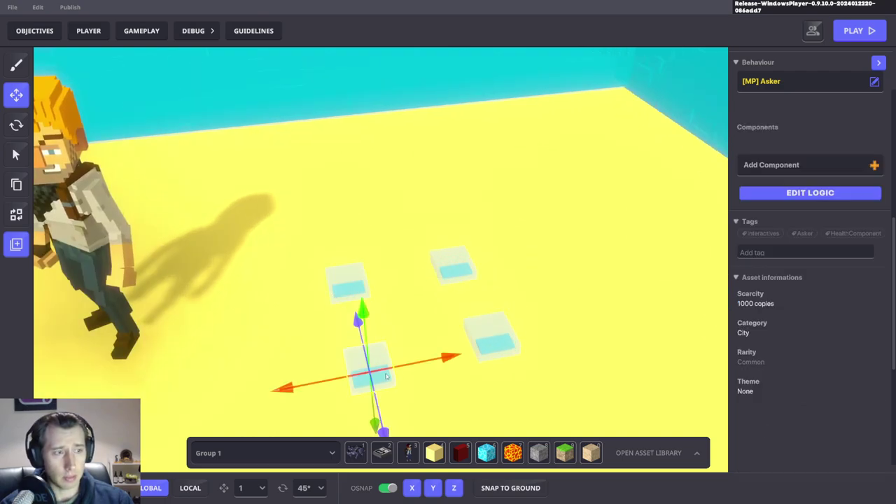
Step: Make the front confirmation dialogue require the ShopItem1 message
left_click(825, 180)
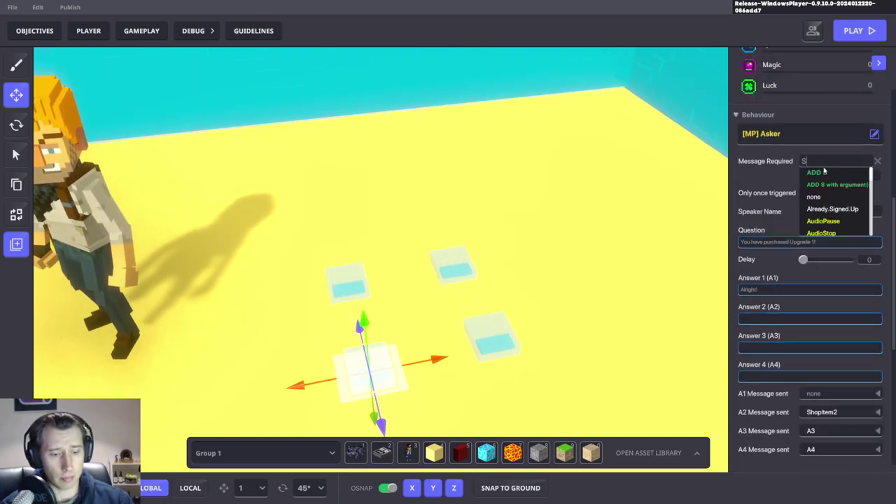
type("Shop")
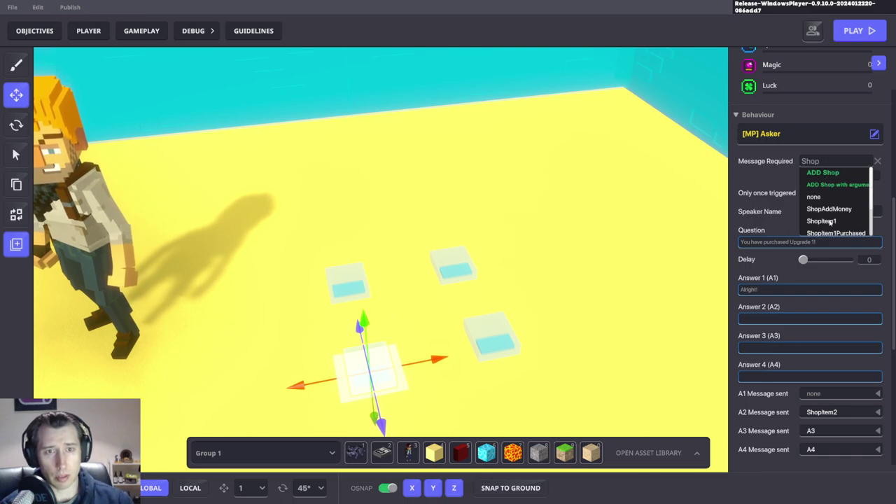
left_click(822, 220)
Step: Make the right-hand confirmation dialogue require the ShopItem2 message instead of Upgrade.1.2
left_click(502, 332)
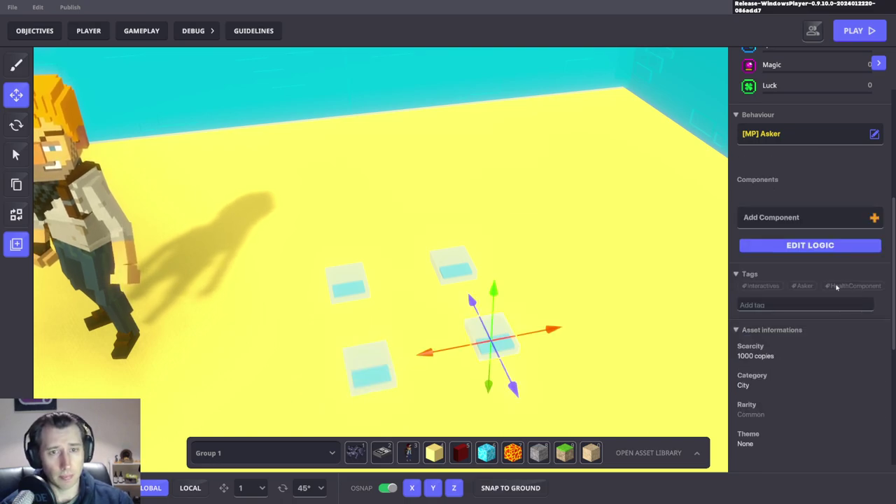
left_click(830, 161)
type("S")
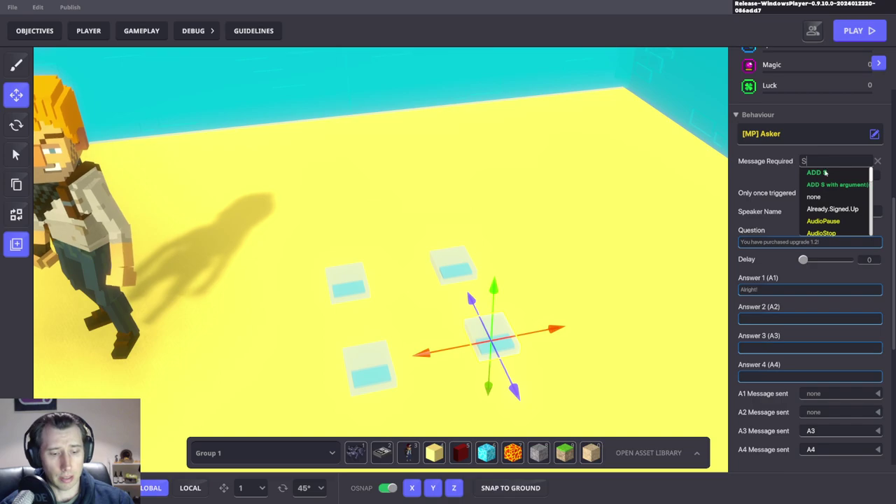
type("hop")
scroll(834, 225, "down", 2)
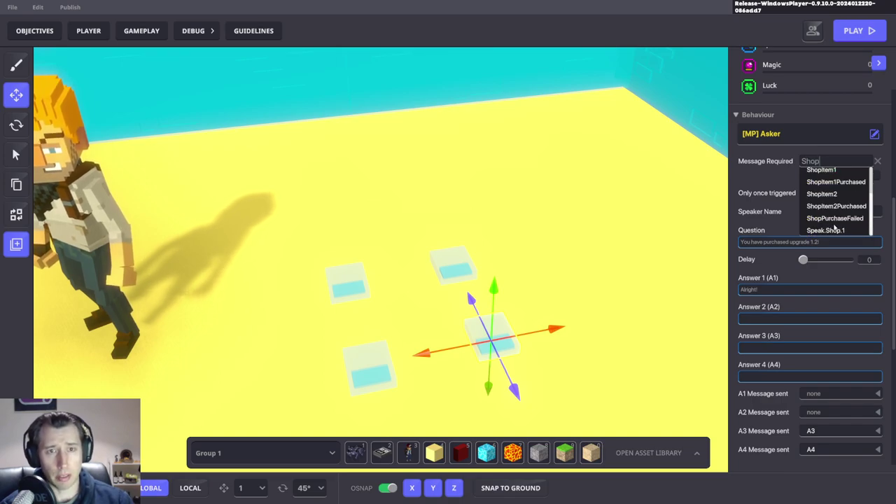
left_click(822, 194)
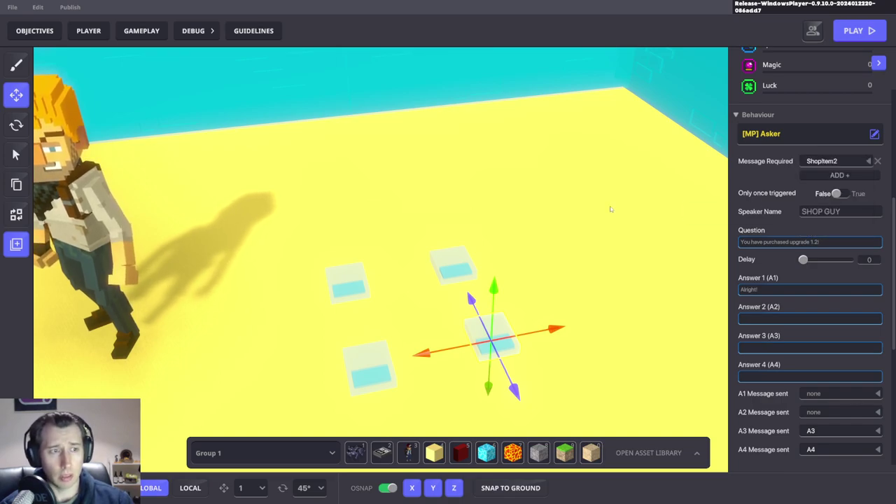
key("ctrl+p")
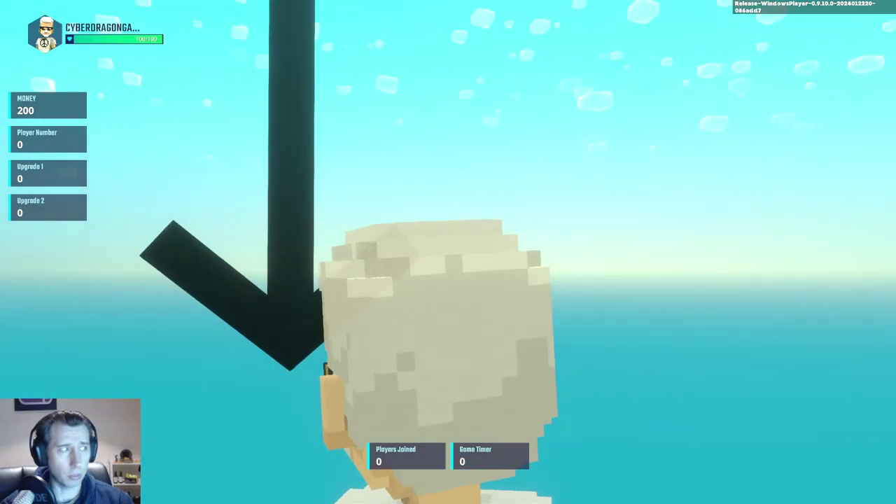
Step: Playtest buying Upgrade 1 (money 200 to 100) and trying Upgrade 2, then exit play mode
key("w")
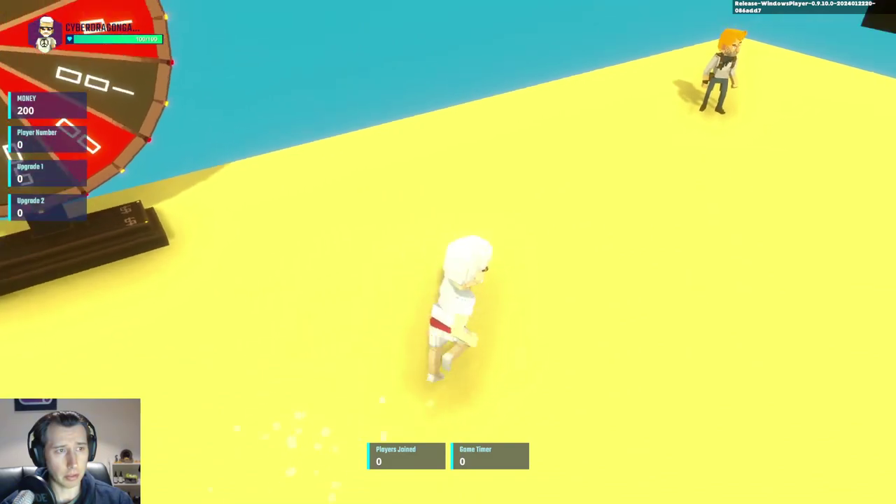
key("w")
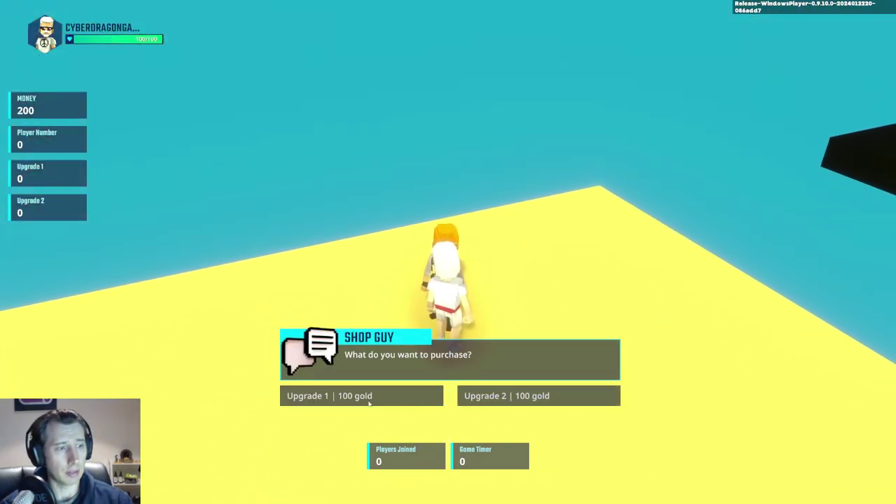
left_click(367, 399)
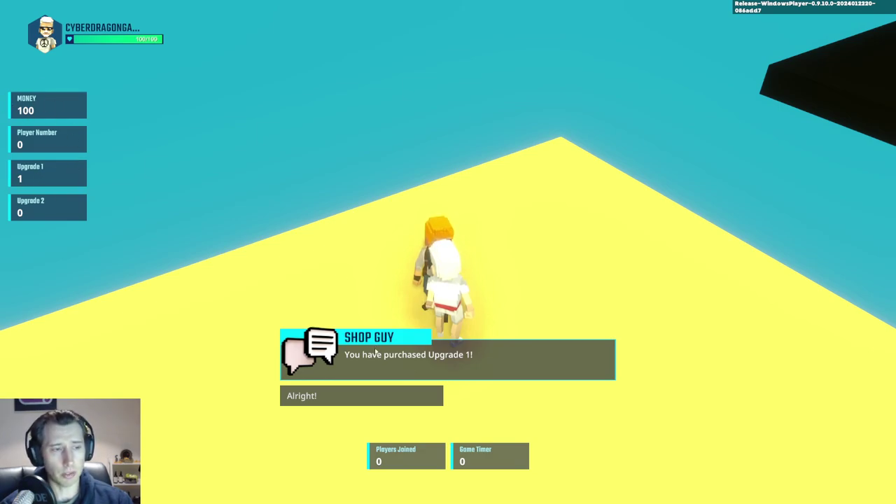
left_click(357, 396)
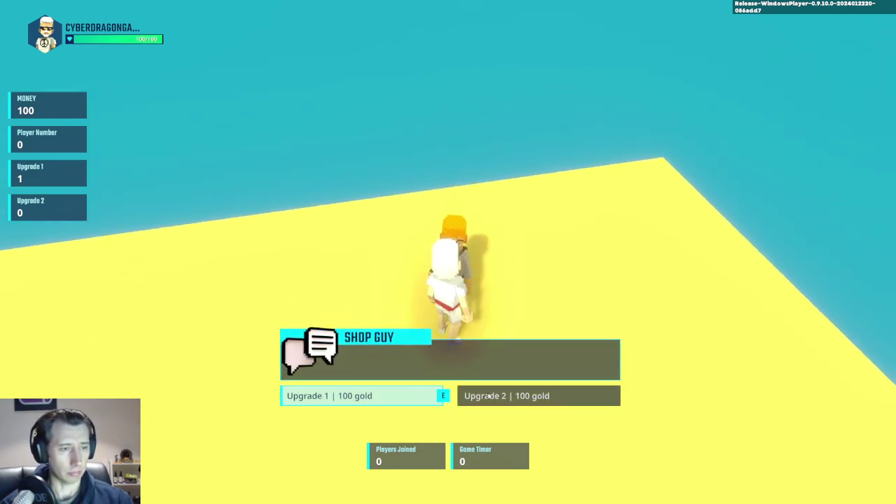
left_click(488, 396)
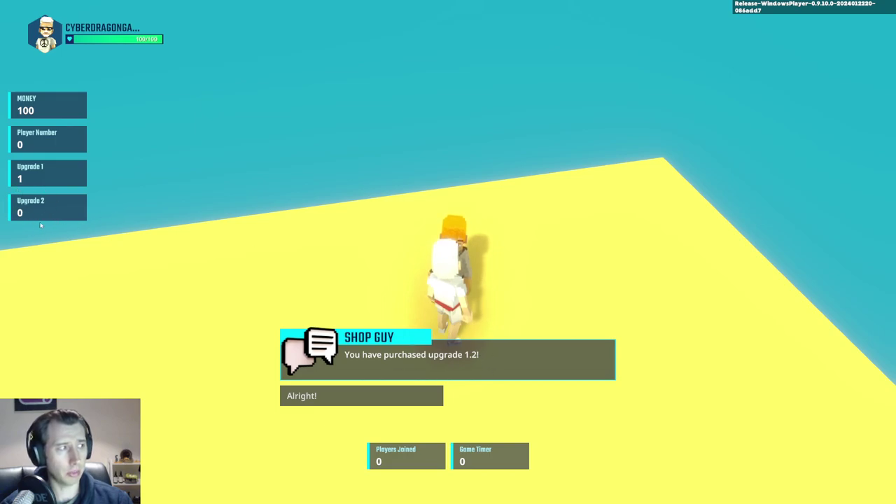
left_click(329, 396)
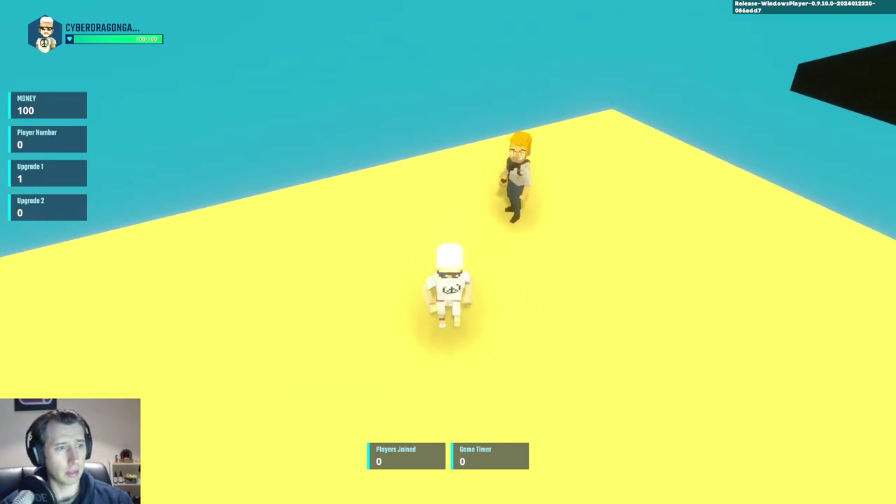
key("Escape")
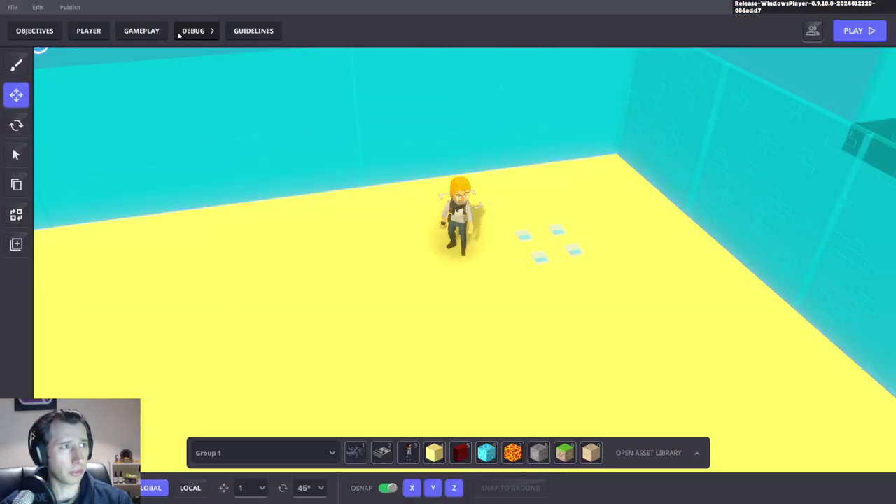
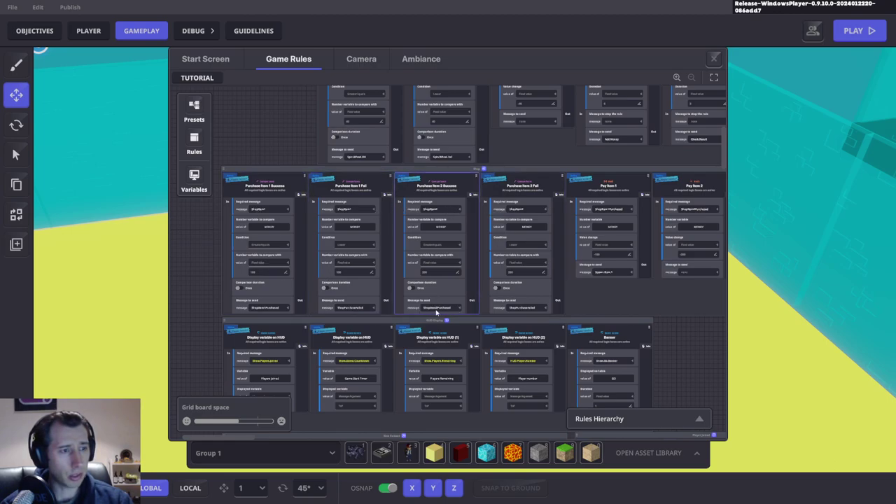
Step: Pan the Game Rules graph to Pay Item 2 and set its value change to -100
left_click_drag(590, 233, 226, 260)
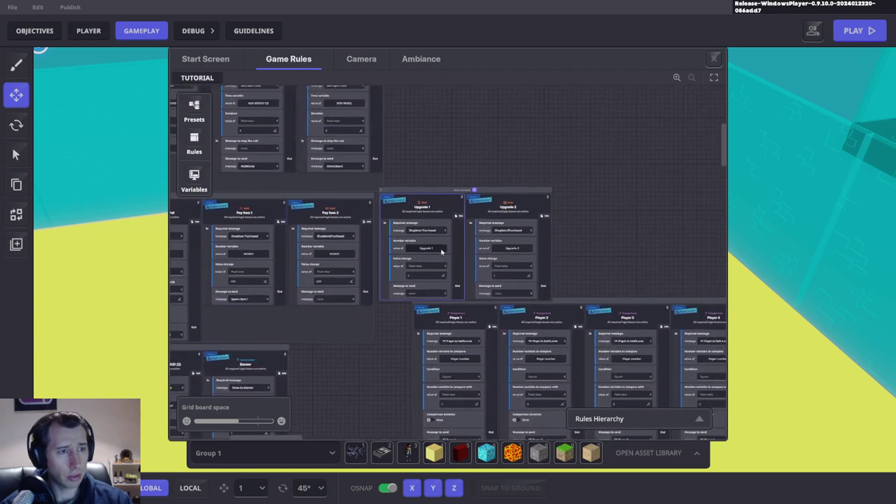
scroll(552, 267, "up", 4)
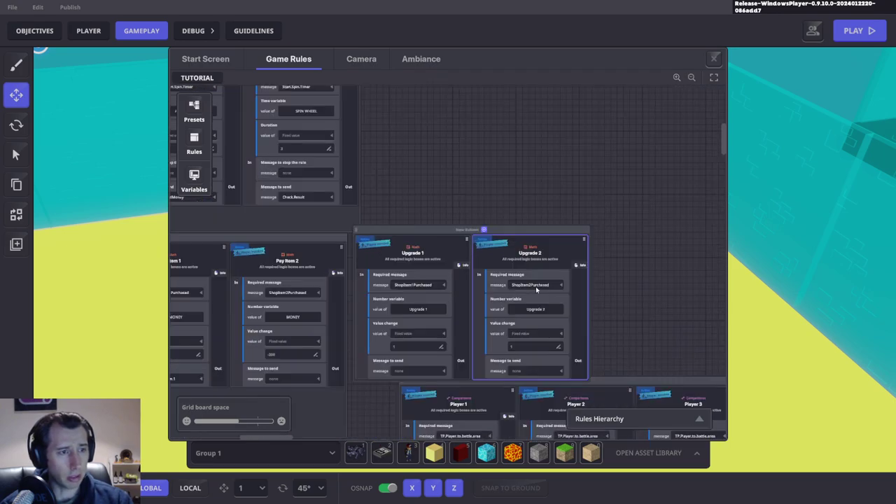
scroll(532, 321, "up", 3)
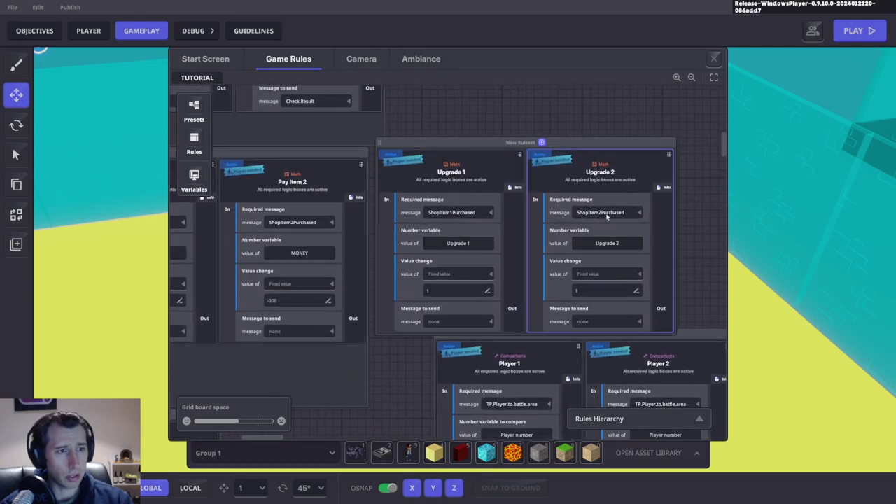
left_click_drag(430, 283, 569, 275)
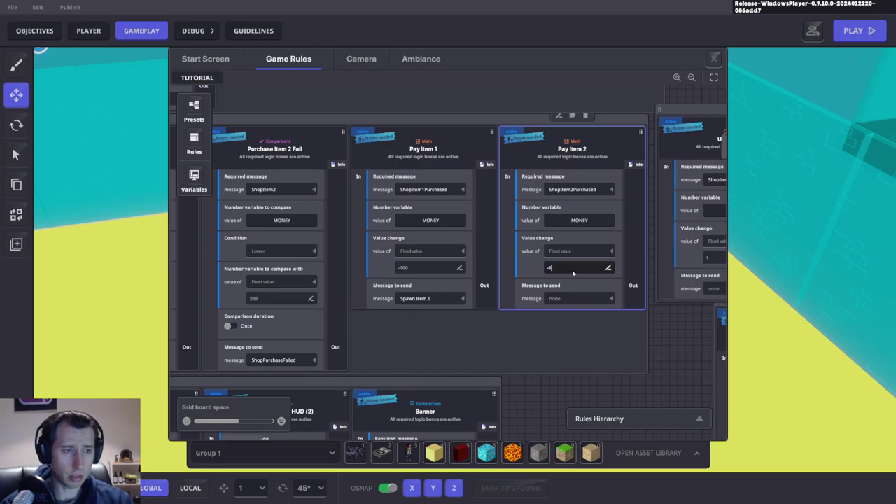
left_click_drag(376, 300, 504, 287)
Step: Set Purchase Item 2 Fail's compare value to 100, close the rules, and launch a test play
left_click_drag(372, 314, 497, 322)
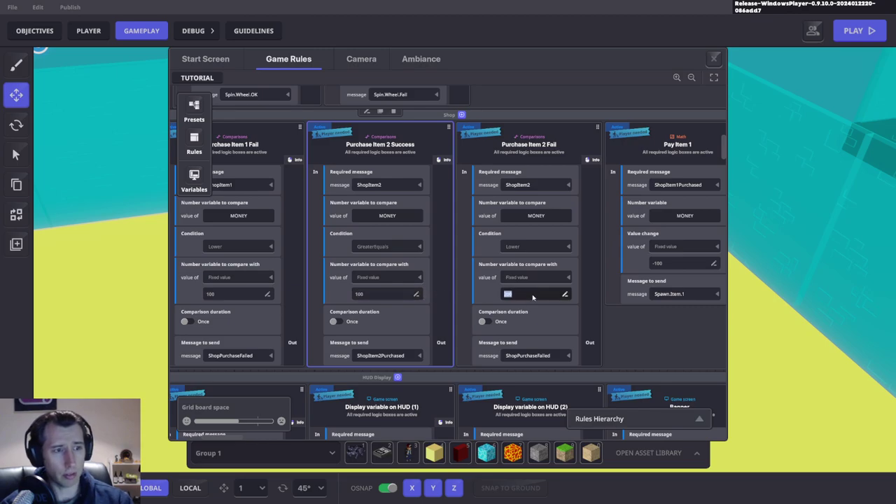
left_click_drag(451, 306, 345, 232)
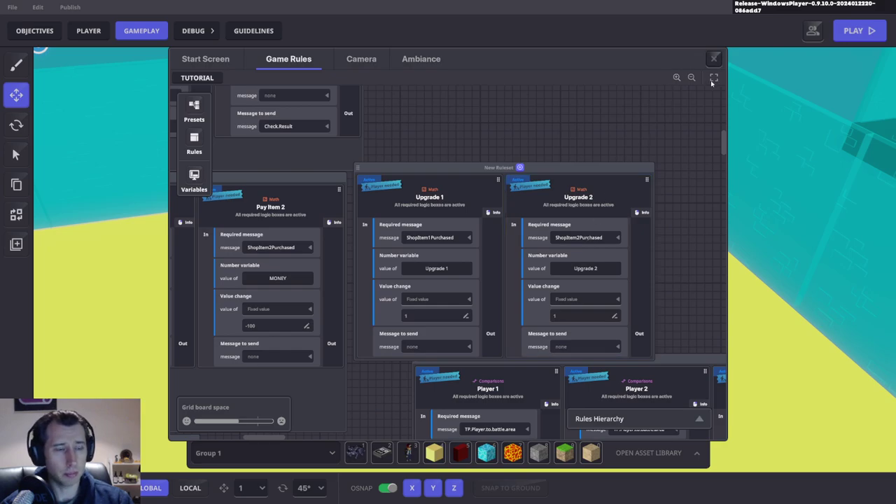
left_click(715, 59)
key("F5")
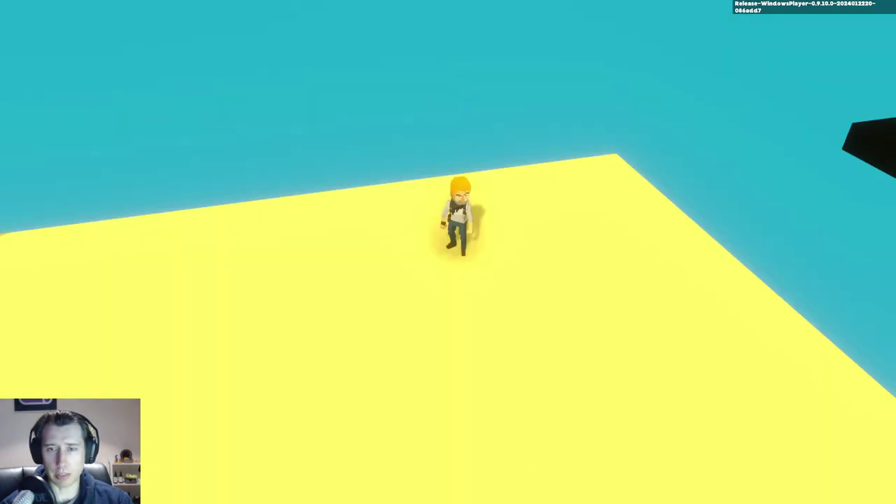
Step: Walk to the Shop Guy and buy Upgrade 2 and Upgrade 1, dismissing each confirmation
key("w")
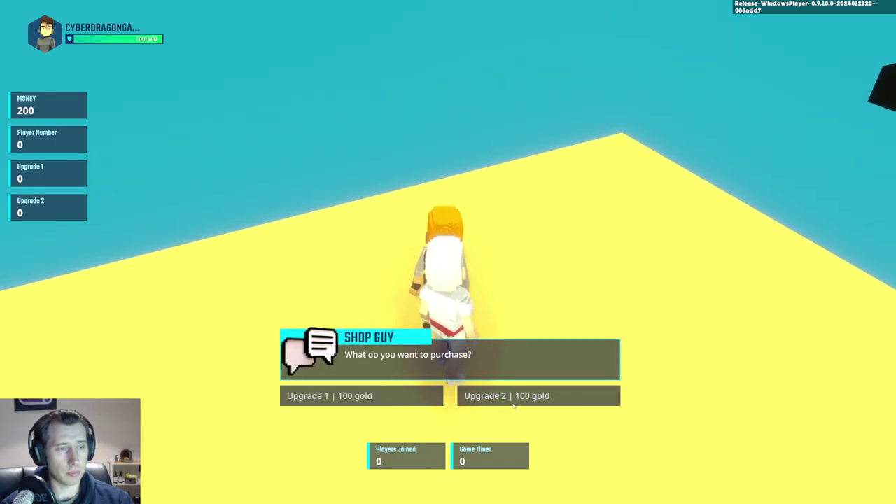
left_click(287, 396)
left_click(315, 395)
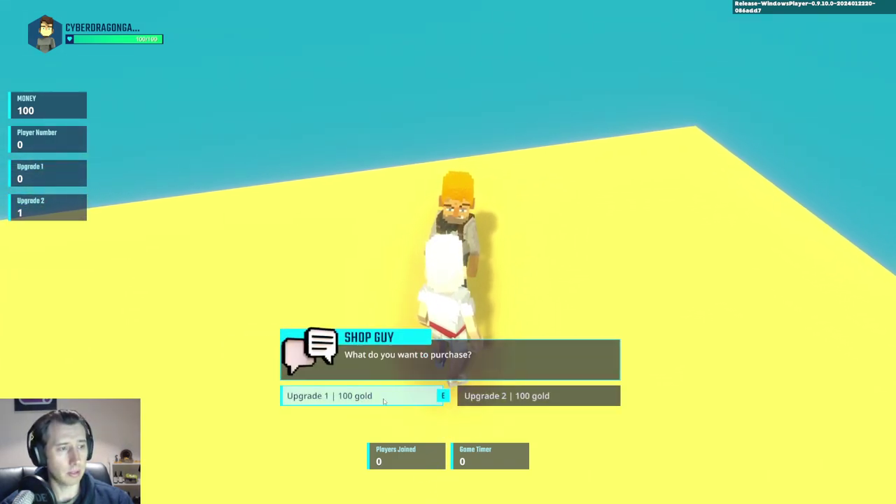
left_click(287, 396)
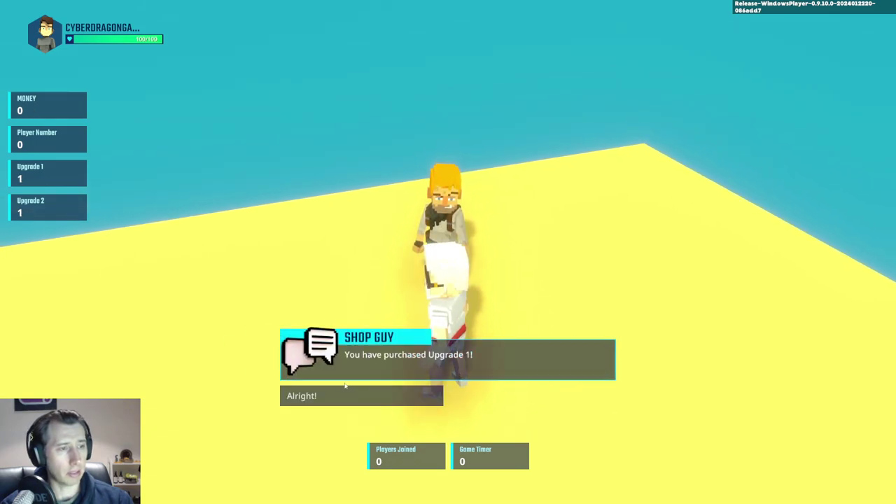
left_click(287, 395)
Step: Talk to the Shop Guy again and pick Upgrade 2, then Upgrade 1, dismissing each reply
key("e")
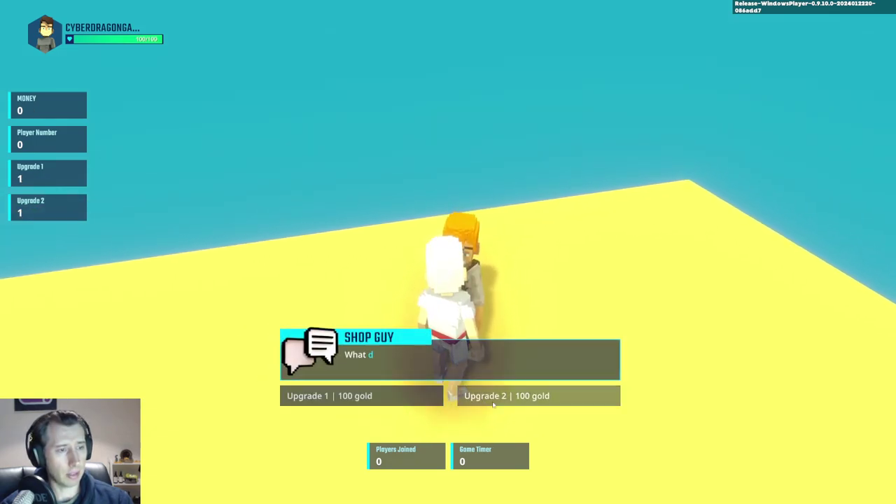
left_click(455, 396)
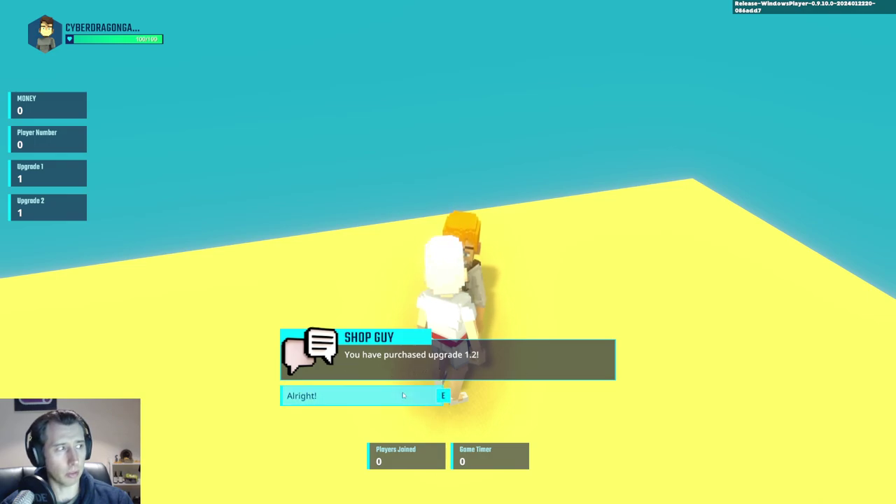
left_click(440, 394)
key("w")
key("e")
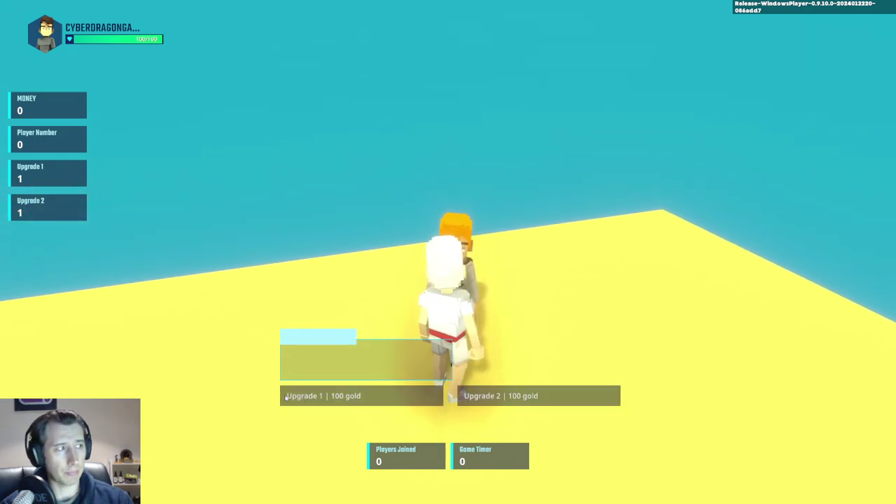
left_click(353, 397)
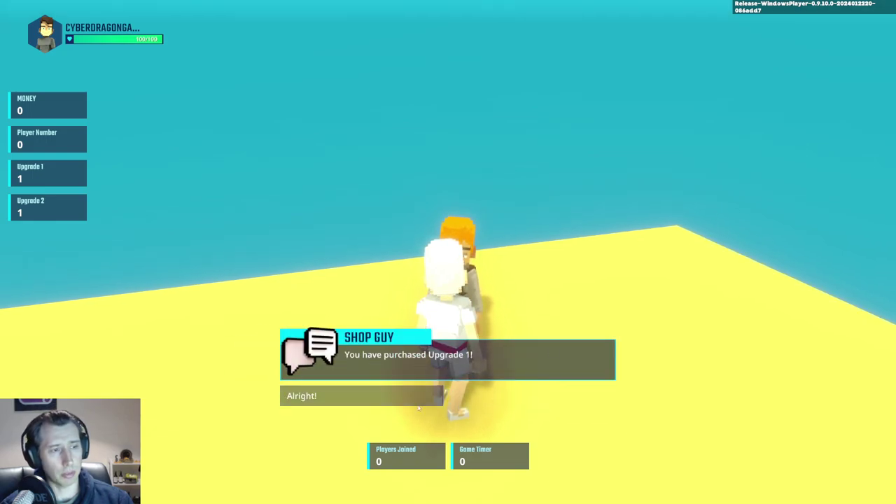
left_click(382, 397)
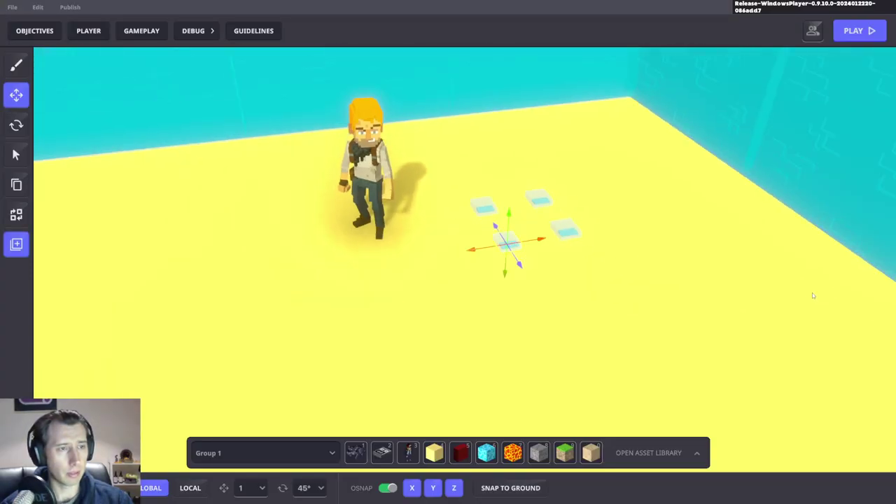
Step: Scroll the inspector to the trigger pad's Asker Behaviour settings, then bring up the gameplay window with G
scroll(812, 280, "down", 2)
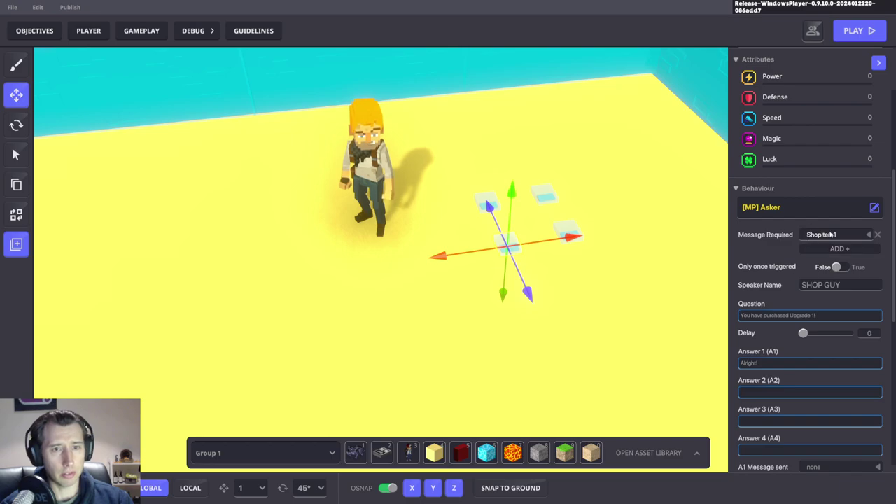
scroll(525, 213, "up", 5)
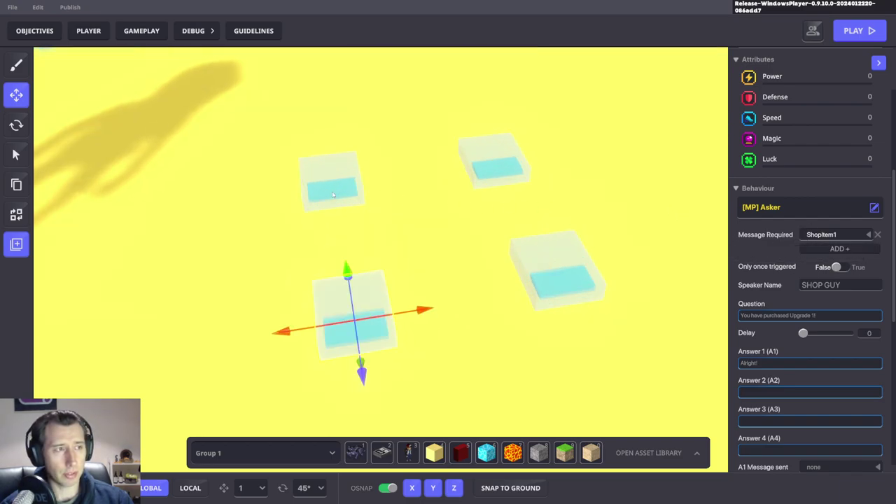
scroll(333, 194, "down", 3)
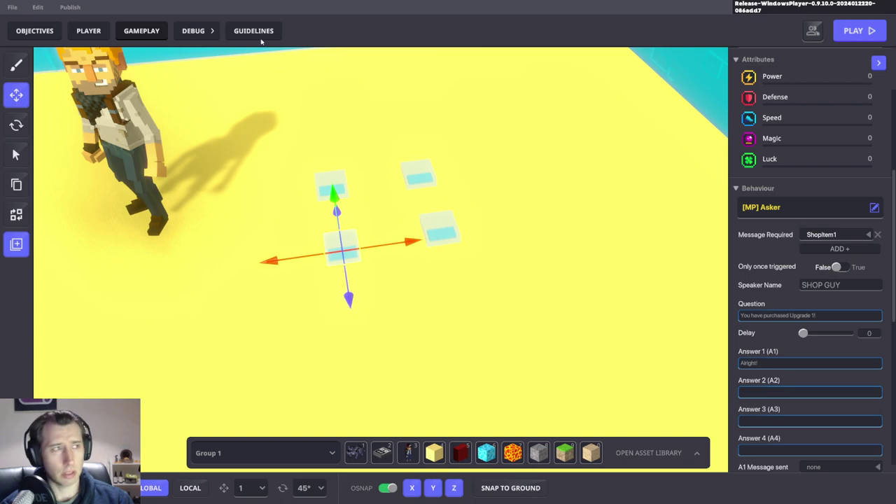
key("g")
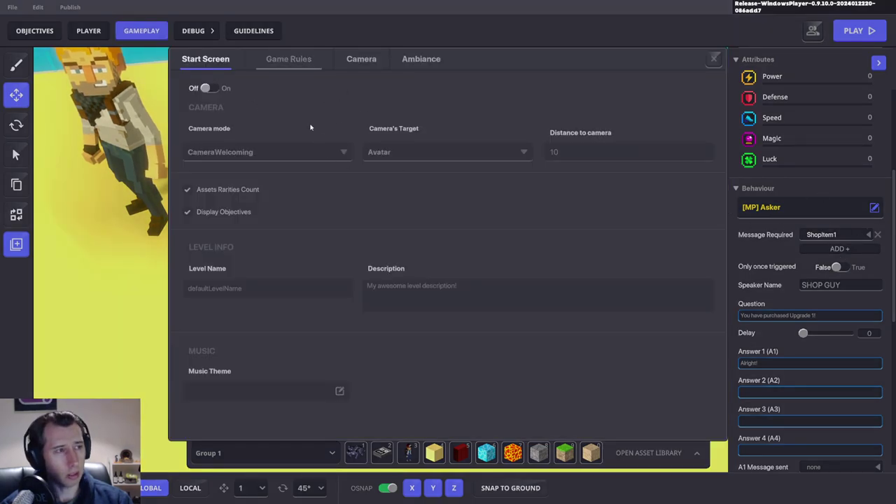
Step: Scroll through the shop Purchase Item rules and close the Game Rules window
scroll(331, 200, "left", 10)
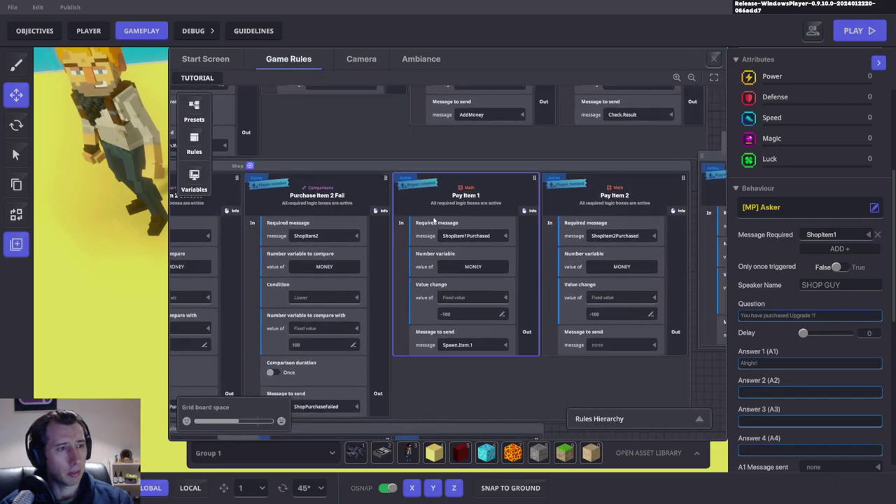
scroll(405, 221, "left", 4)
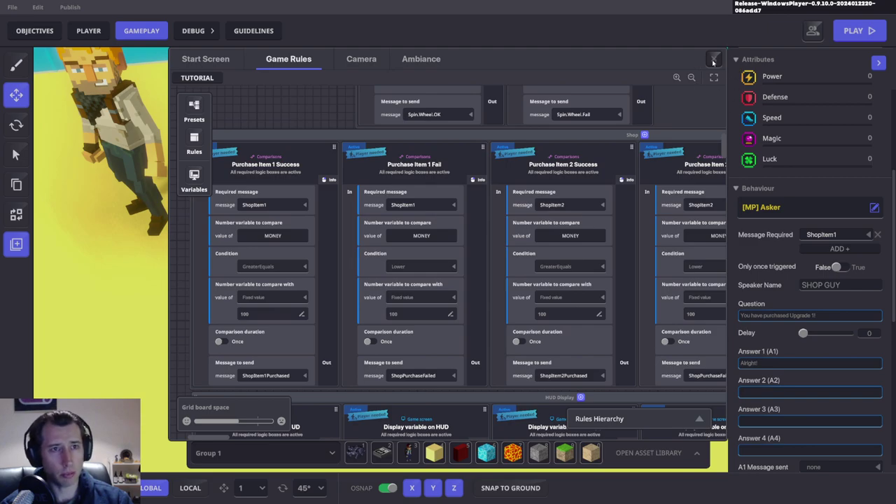
key("Escape")
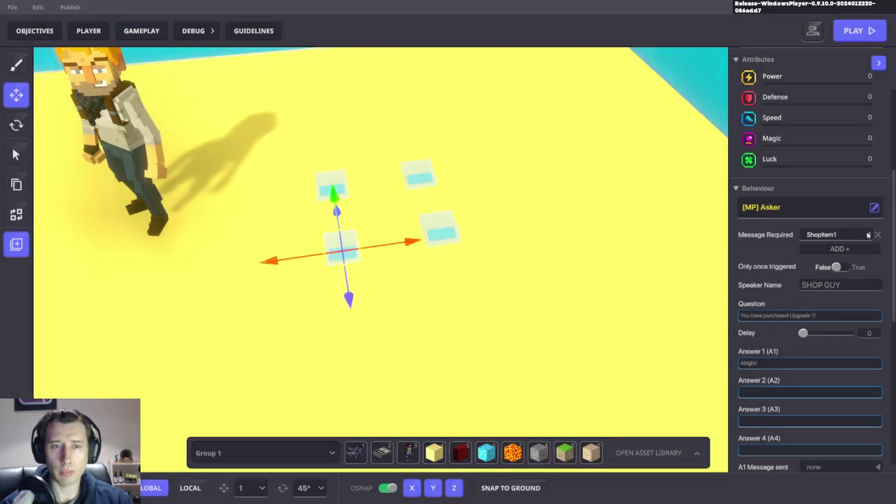
Step: Set the first reply pad's Message Required to ShopItem1Purchased
left_click(834, 235)
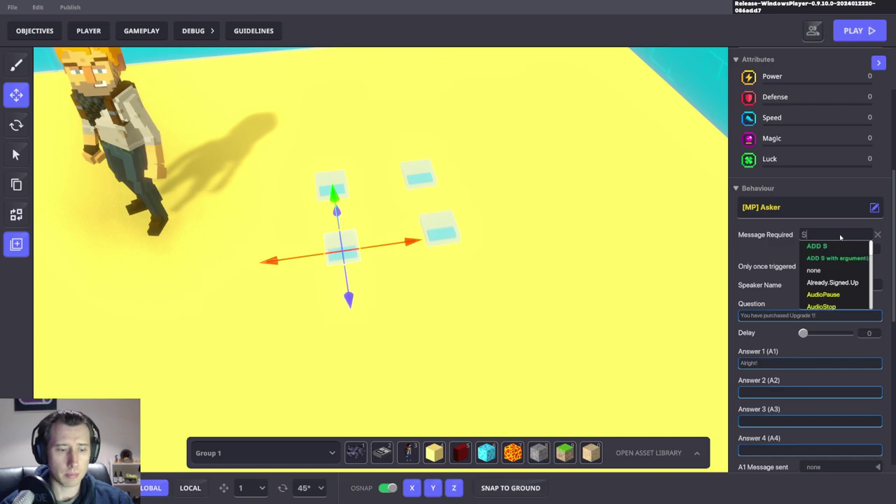
type("Shi")
key("BackSpace")
type("op")
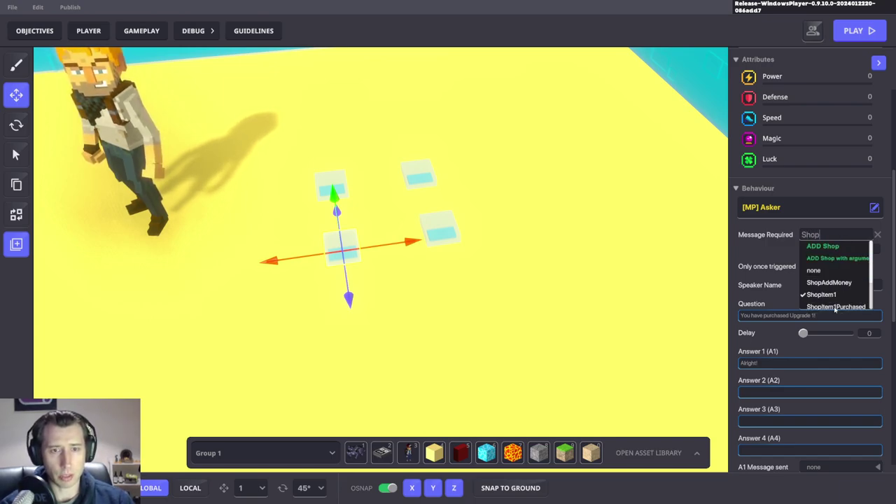
left_click(835, 307)
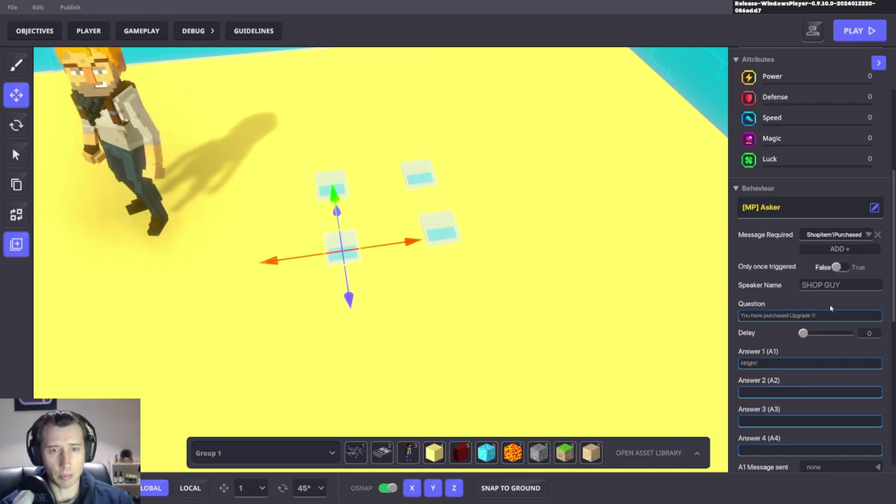
Step: Set the second reply pad's Message Required to ShopItem2Purchased and start a playtest
left_click(463, 233)
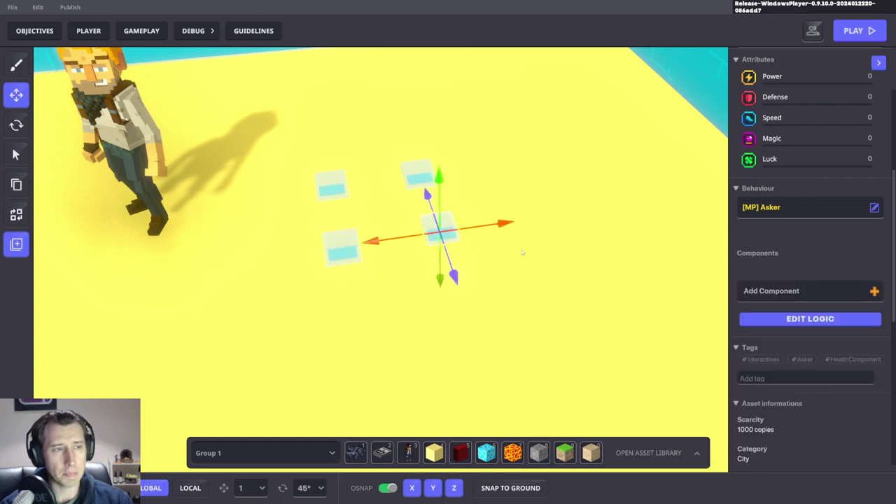
left_click(822, 235)
type("Shopi")
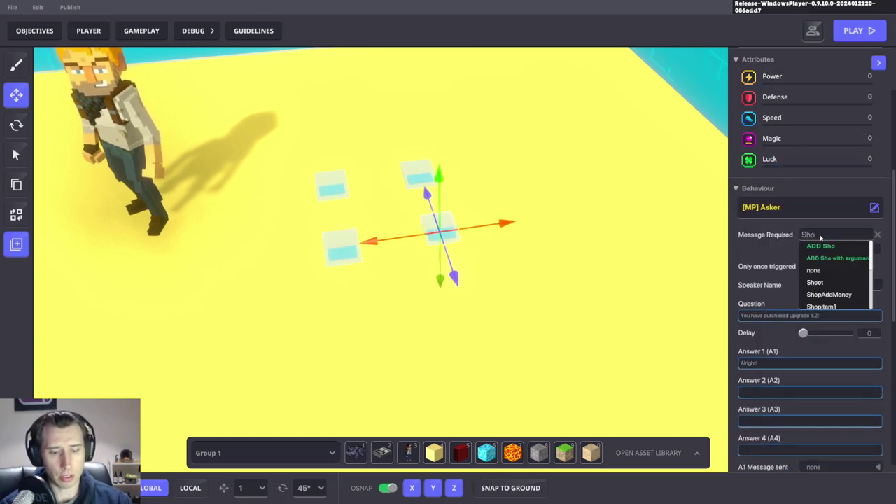
left_click(834, 304)
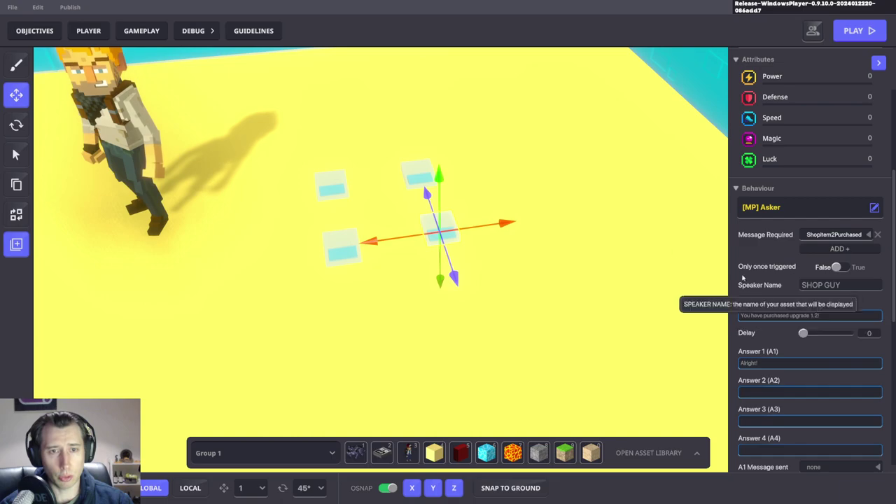
key("p")
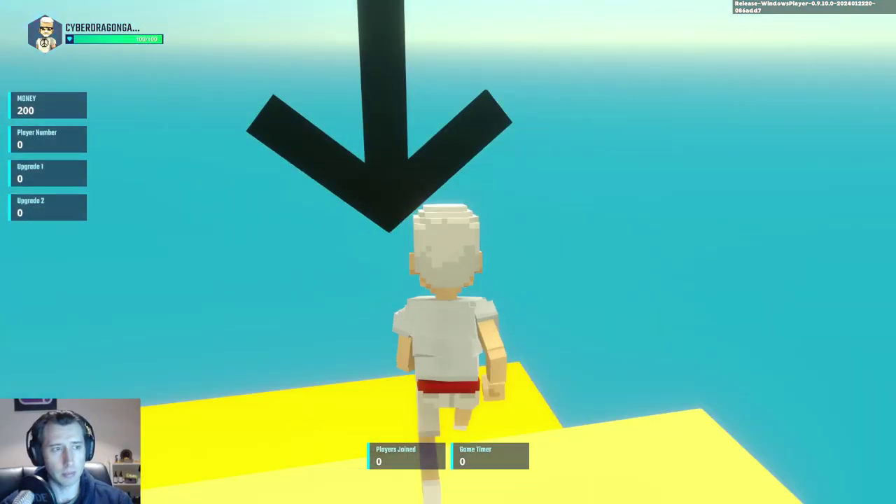
Step: Walk to the Shop Guy and buy Upgrade 1 and Upgrade 2, dismissing each confirmation
key("w")
key("e")
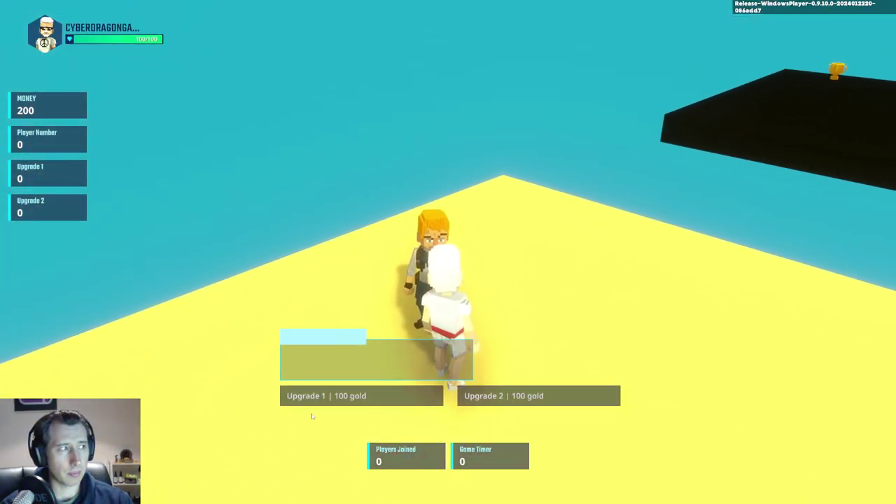
key("1")
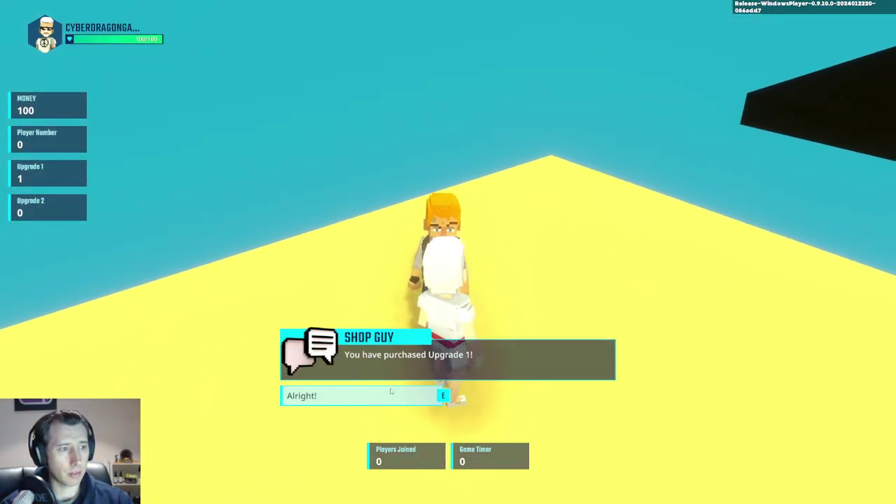
key("1")
key("e")
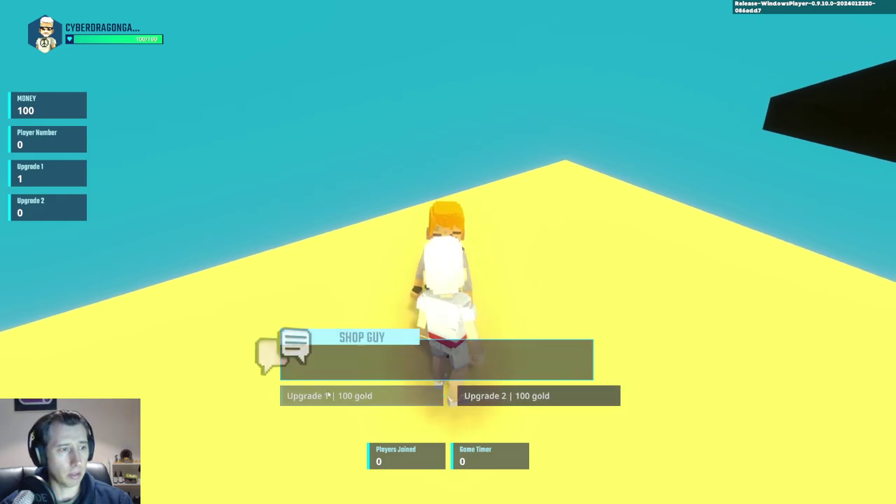
key("2")
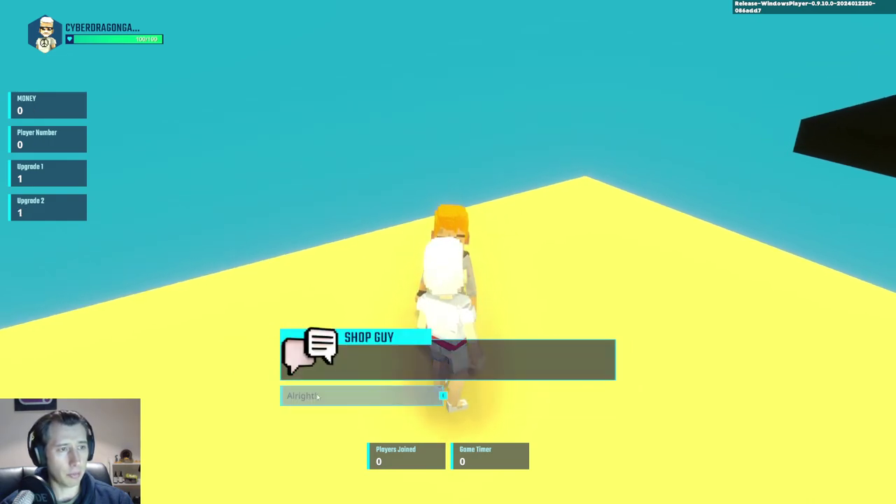
key("e")
Step: Reopen the shop twice to confirm it refuses more purchases for lack of money
key("e")
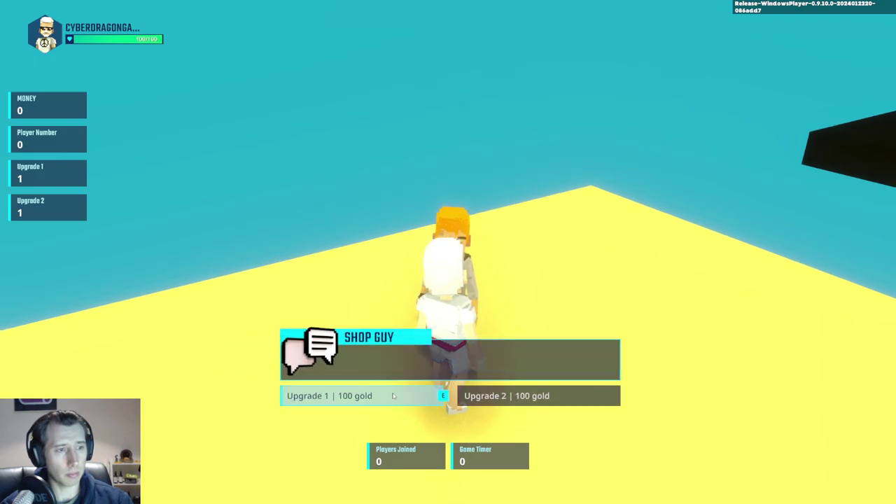
key("e")
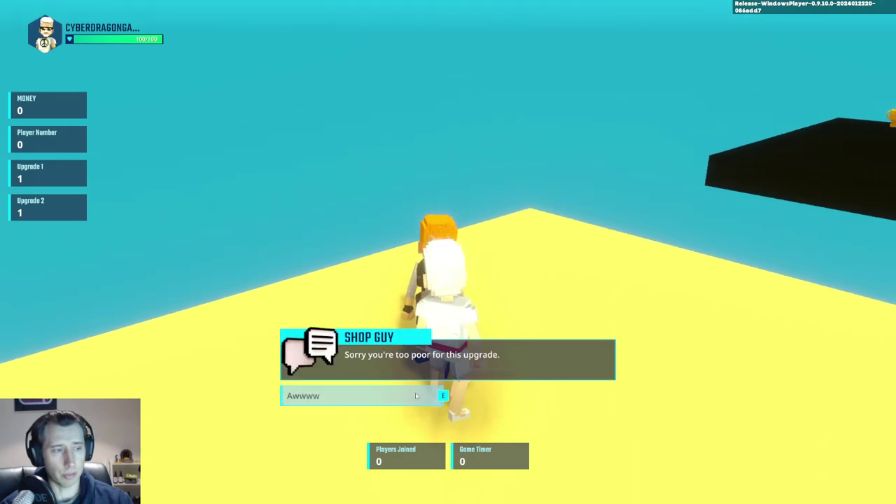
key("e")
key("e")
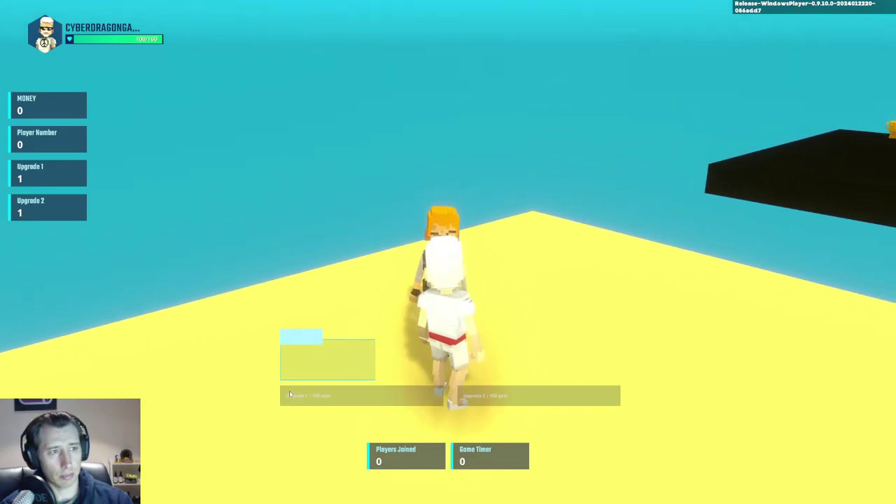
key("e")
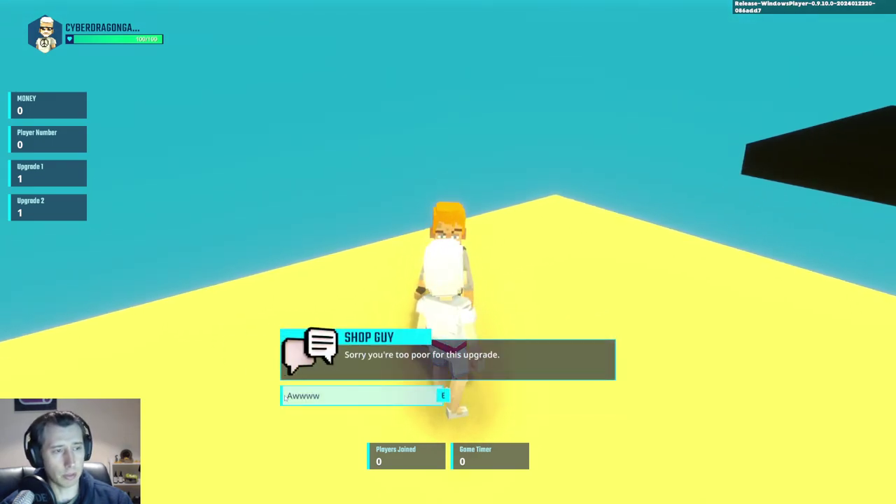
left_click(366, 396)
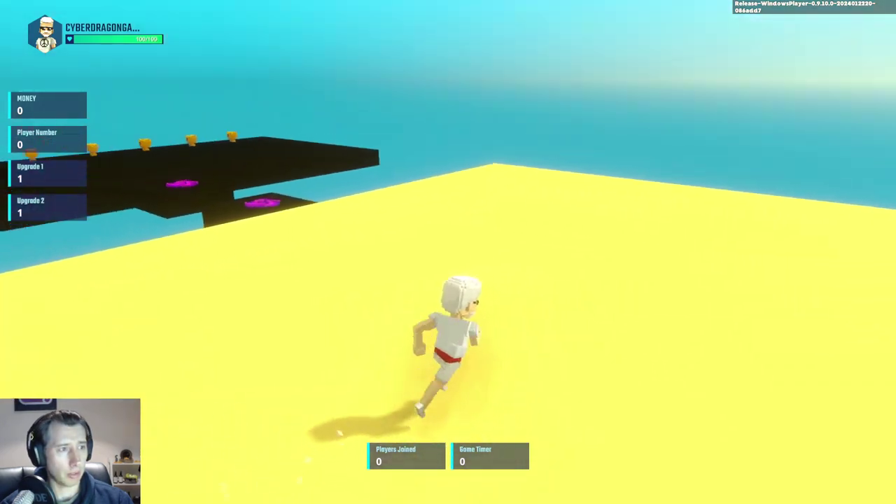
Step: Go through the portal to the lobby and try the prize wheel, accepting the not-enough-money reply
key("w")
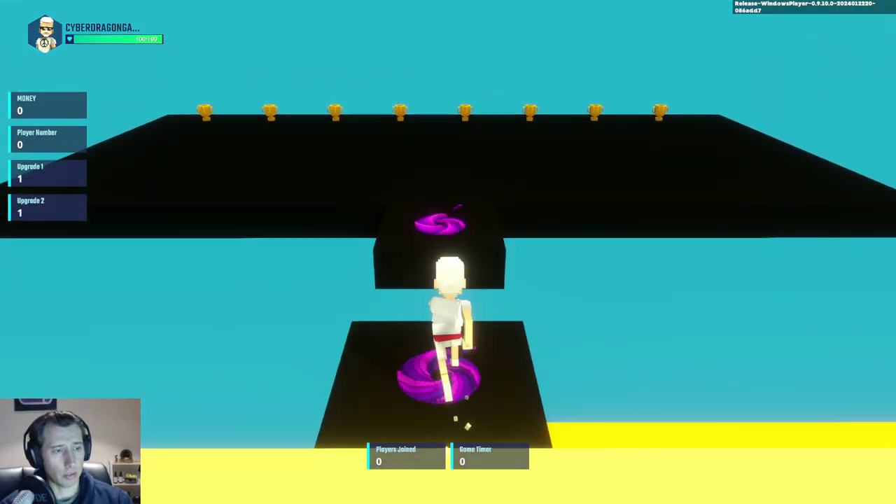
key("w")
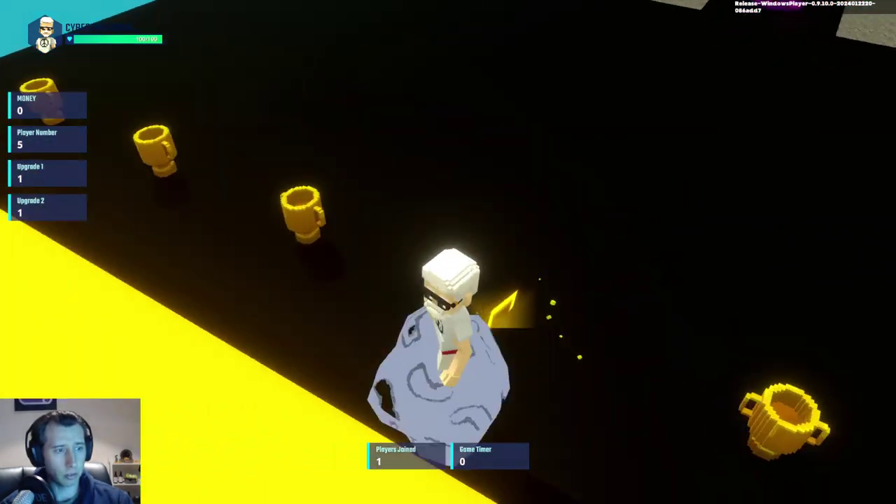
key("w")
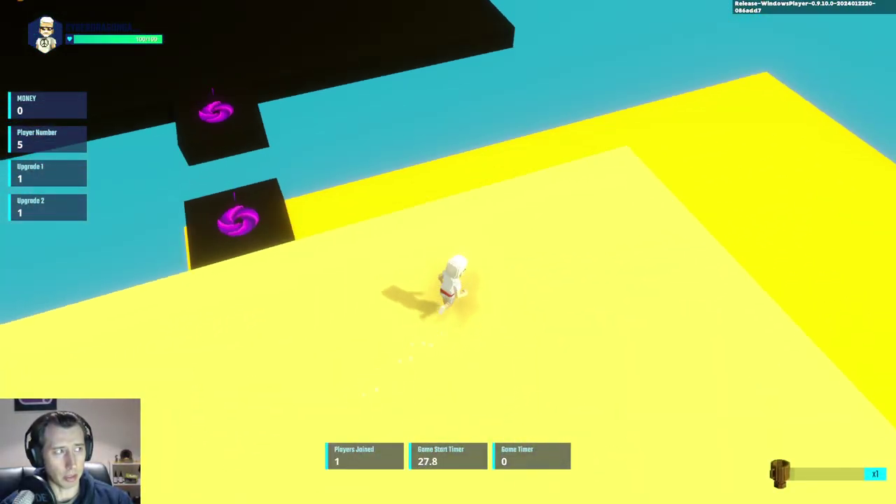
key("w")
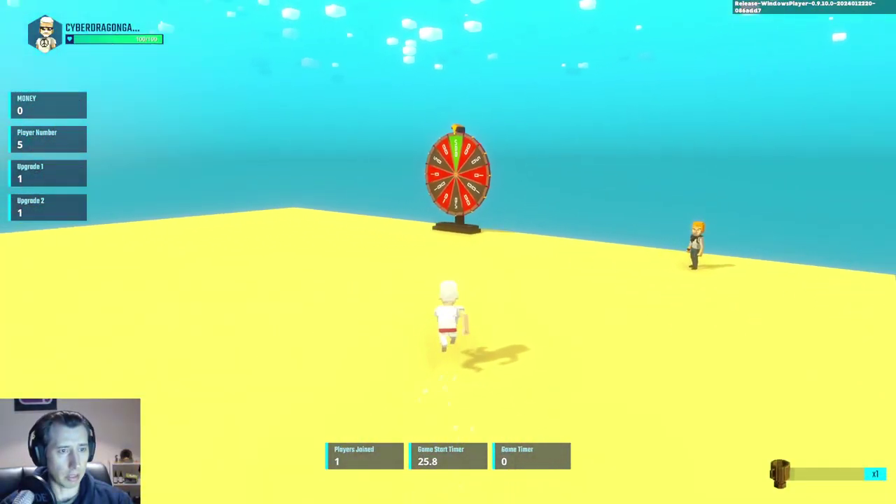
key("w")
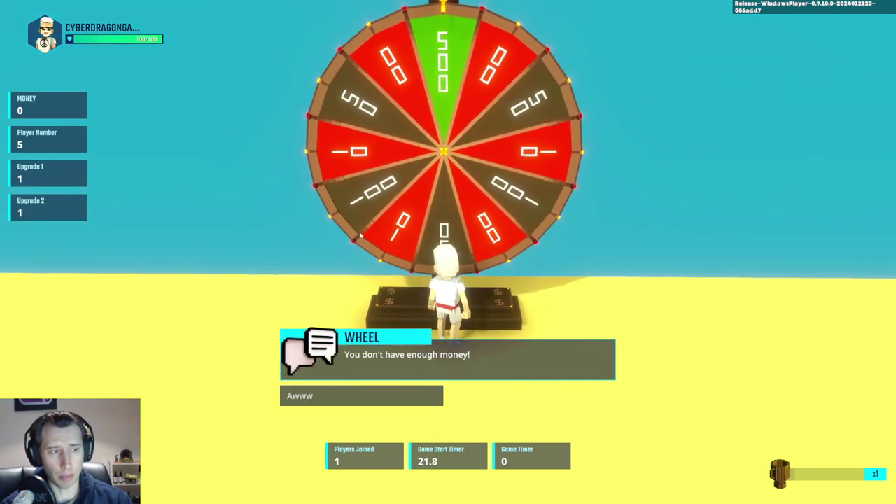
left_click(384, 394)
key("s")
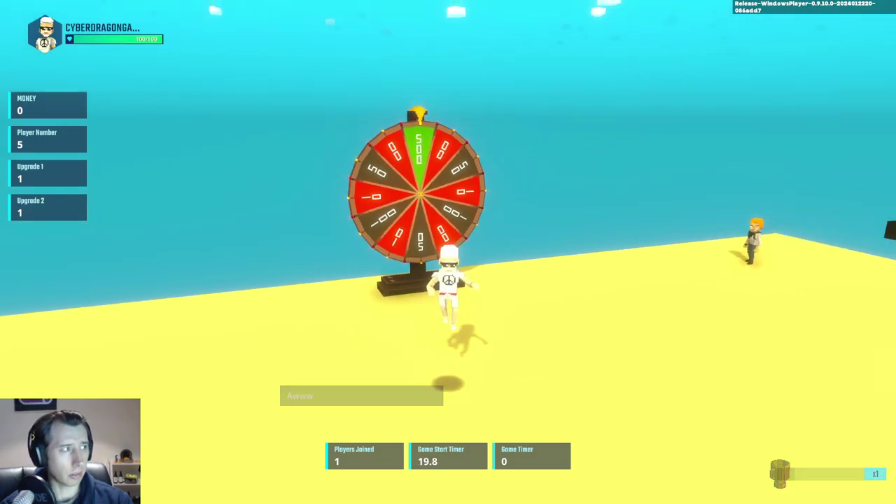
Step: Run around the lobby back toward the black platforms until the test run ends
key("w")
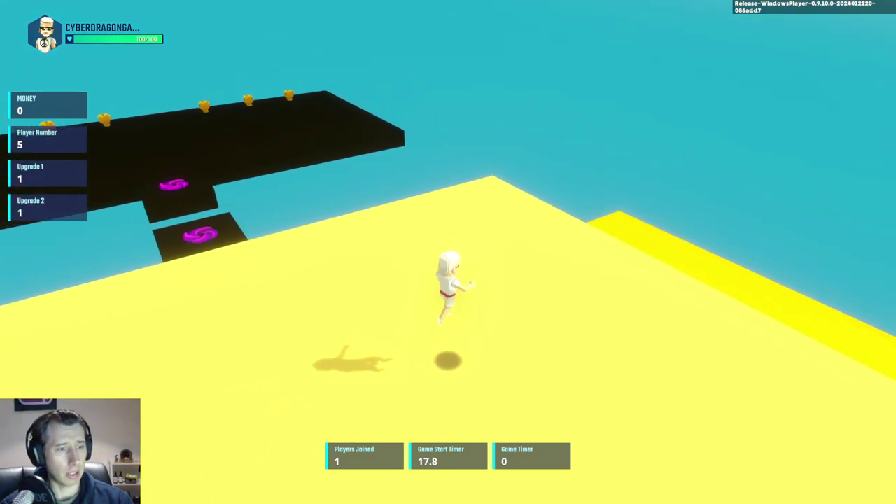
key("w")
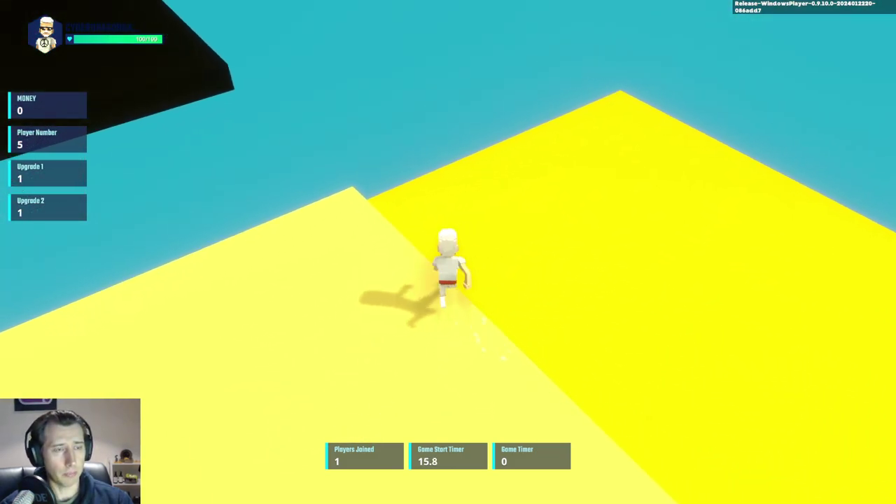
key("w")
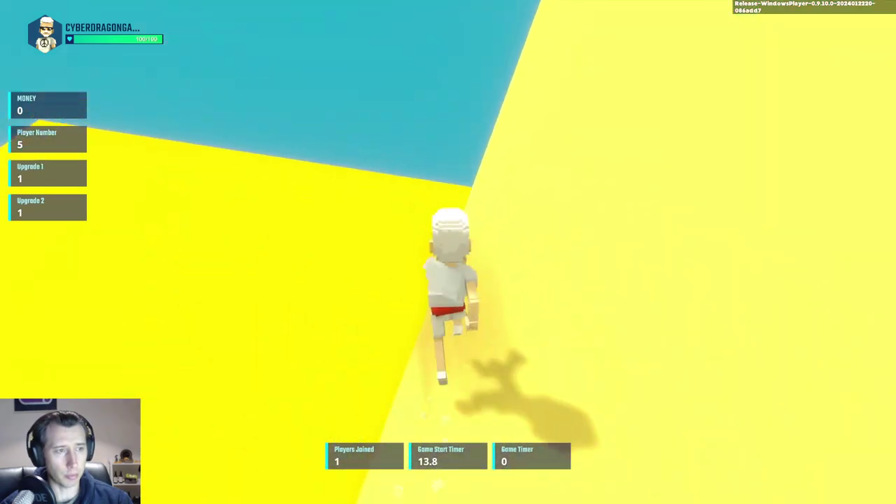
key("w")
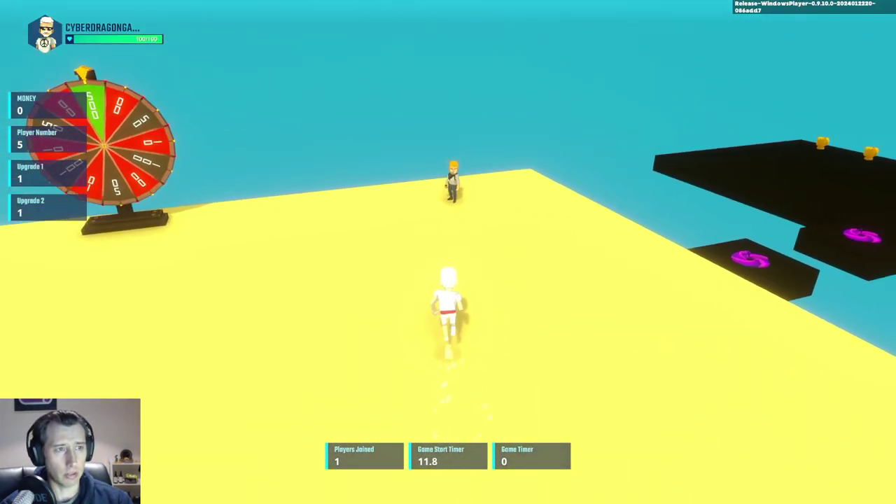
key("w")
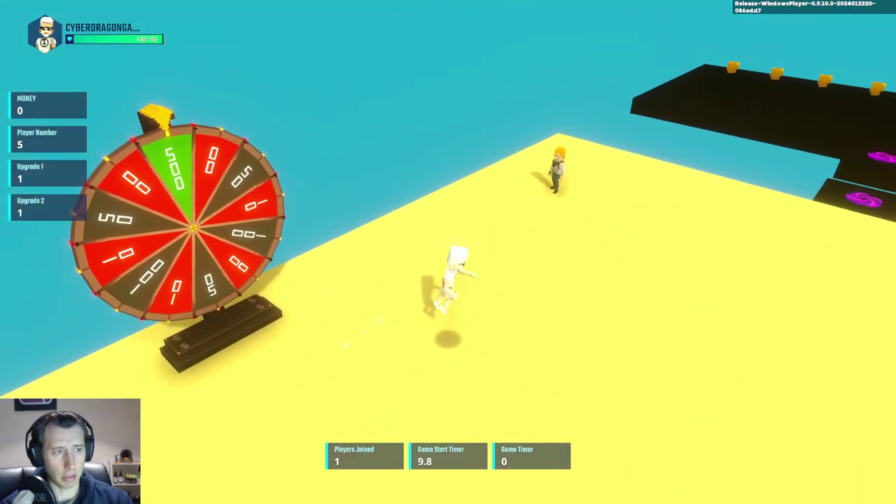
key("w")
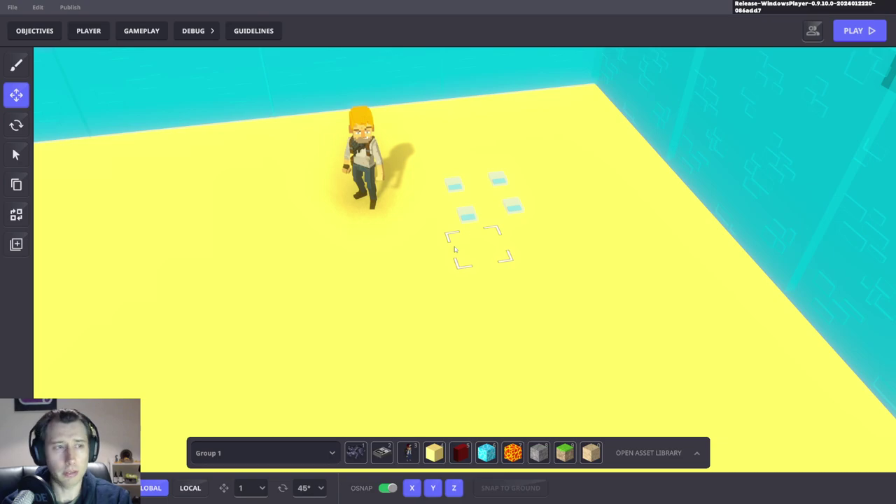
Step: Select the small Asset Spawner on the yellow floor and view its Gun 4 Shooter Behaviour settings
right_click_drag(454, 247, 413, 263)
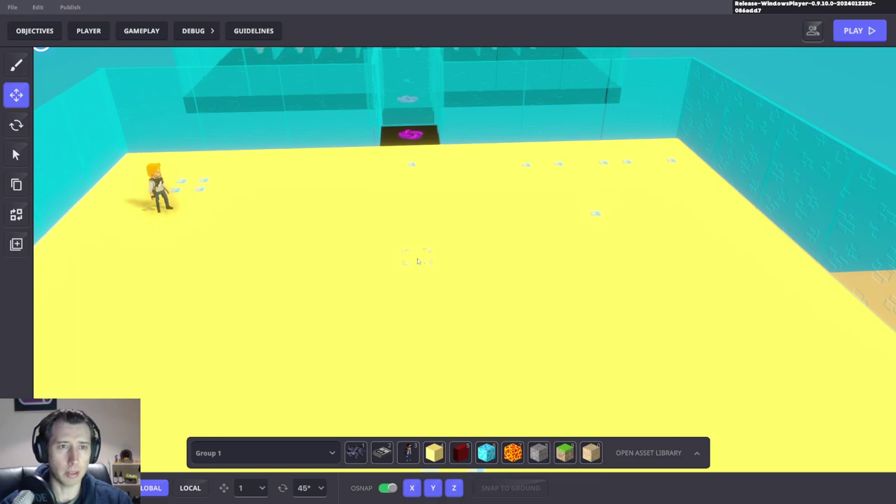
right_click_drag(418, 261, 520, 279)
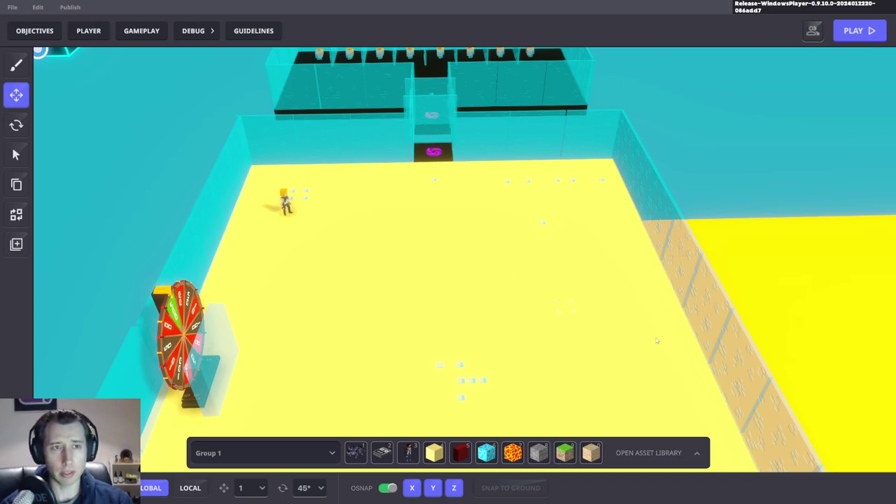
right_click_drag(657, 341, 581, 182)
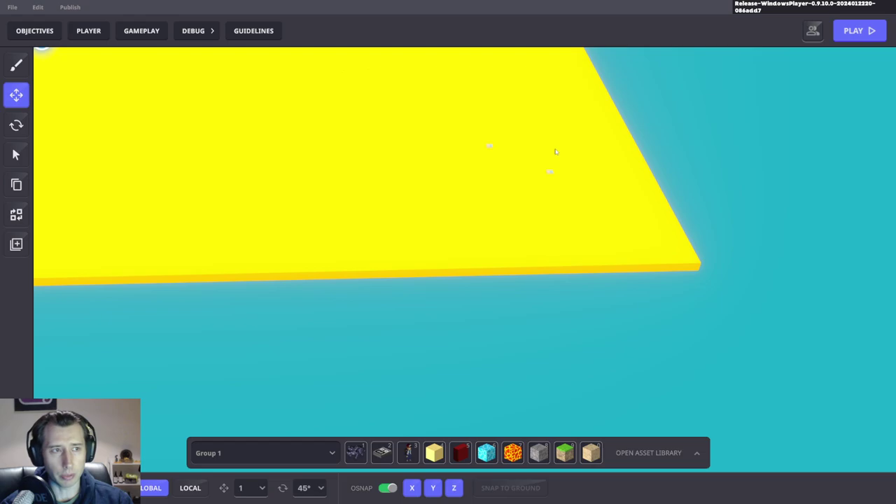
scroll(556, 151, "up", 4)
left_click(495, 190)
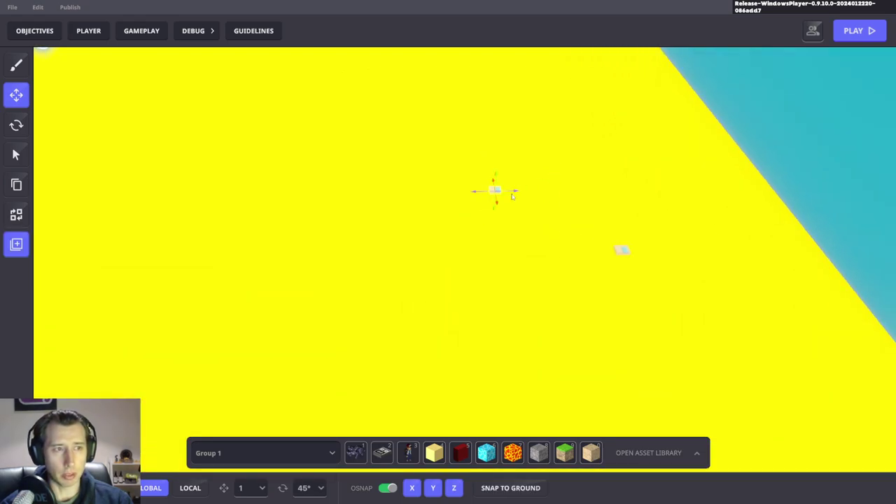
scroll(820, 280, "down", 5)
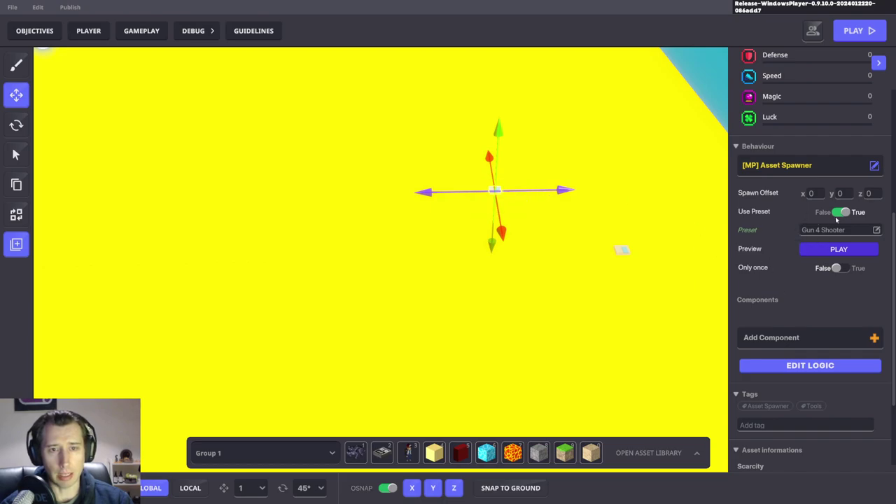
right_click_drag(581, 239, 411, 243)
Step: Select the trophies in the pit one by one to compare their Plant and Asset Spawner settings
scroll(413, 243, "up", 3)
left_click(414, 252)
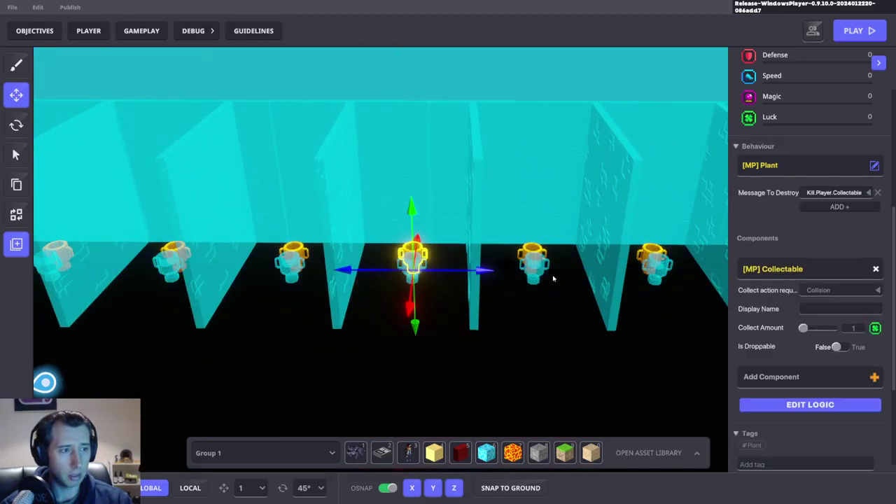
left_click(538, 273)
scroll(406, 263, "up", 2)
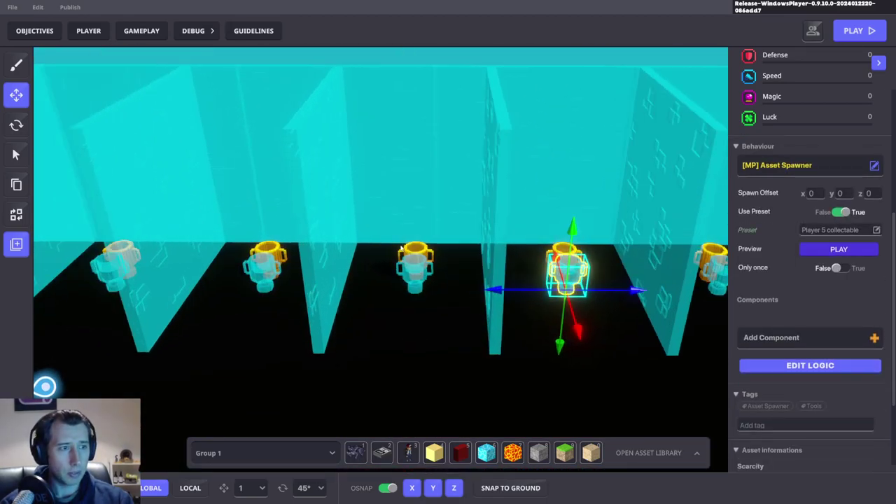
left_click(414, 252)
scroll(413, 246, "down", 3)
right_click_drag(413, 252, 413, 294)
scroll(413, 294, "down", 2)
left_click(301, 284)
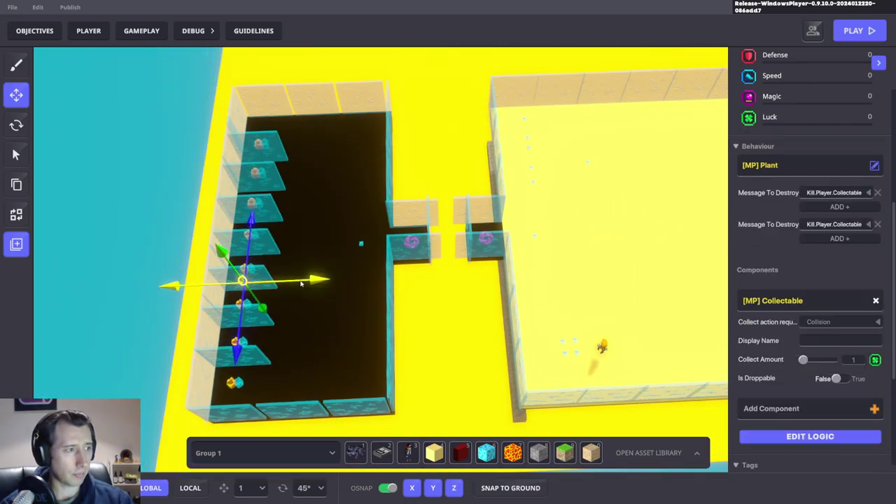
Step: Swing the view over the yellow floor and select the gold cup collectable
right_click_drag(622, 230, 306, 184)
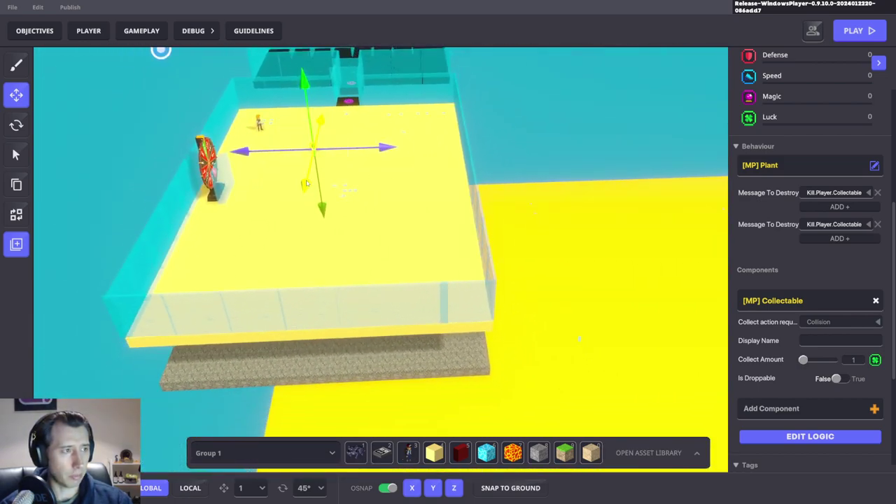
scroll(453, 240, "up", 3)
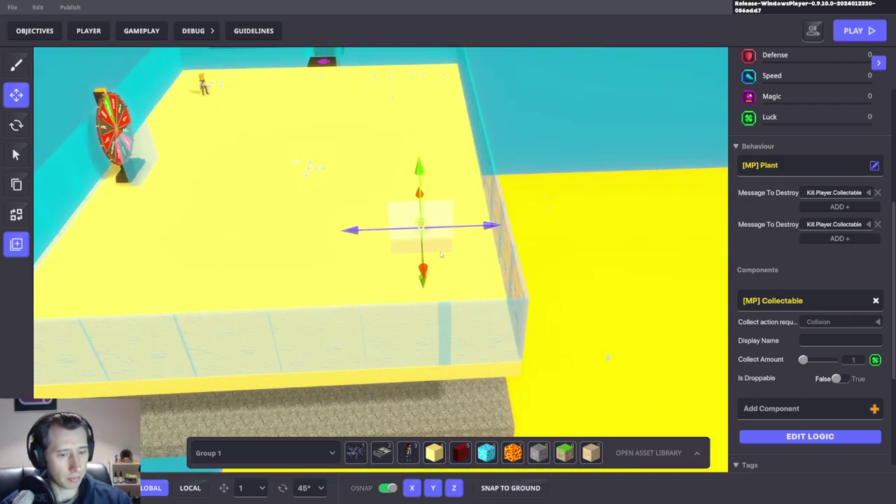
scroll(460, 264, "up", 5)
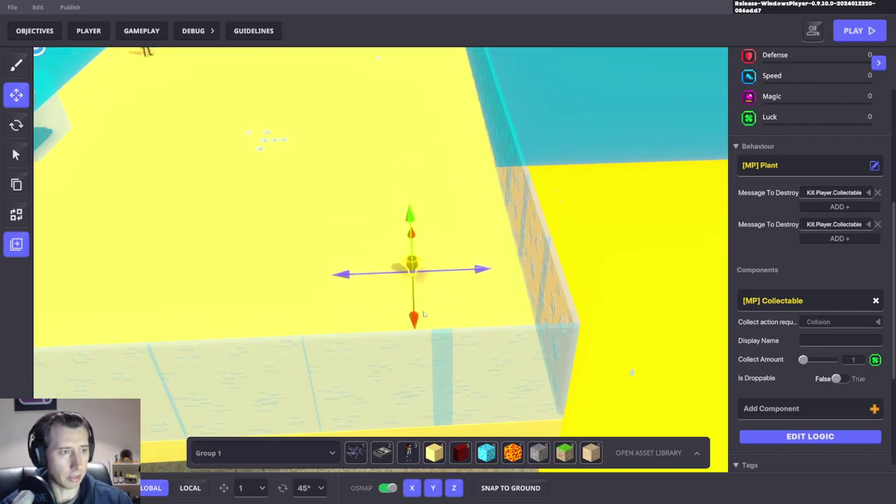
right_click_drag(494, 270, 597, 240)
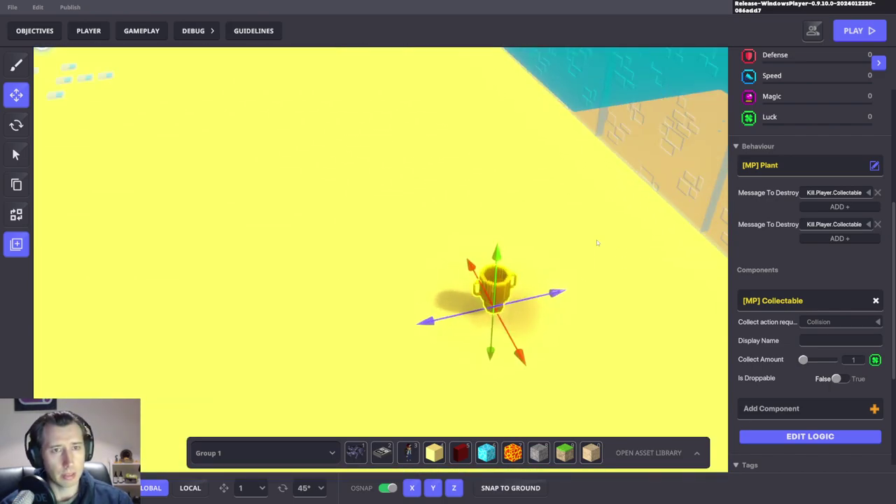
left_click(499, 285)
left_click(499, 285)
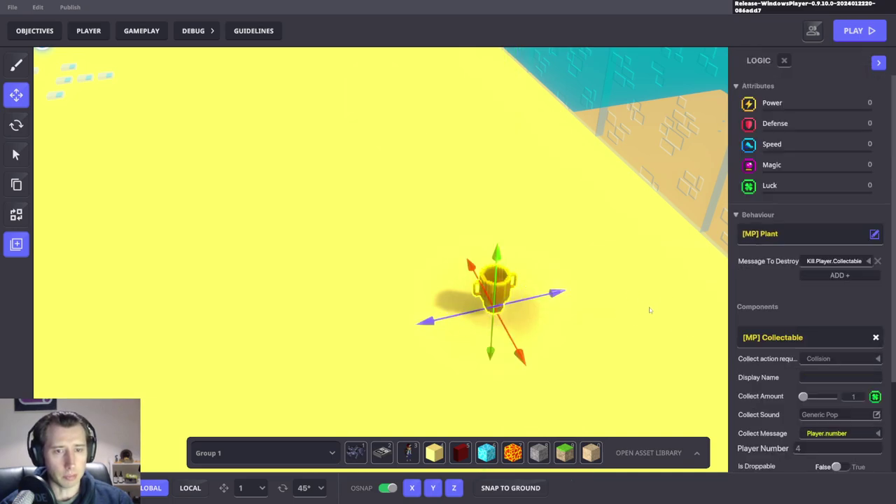
Step: Search components for 'power' and add [MP] Power Up to the gold cup
right_click_drag(649, 311, 630, 297)
scroll(820, 327, "down", 2)
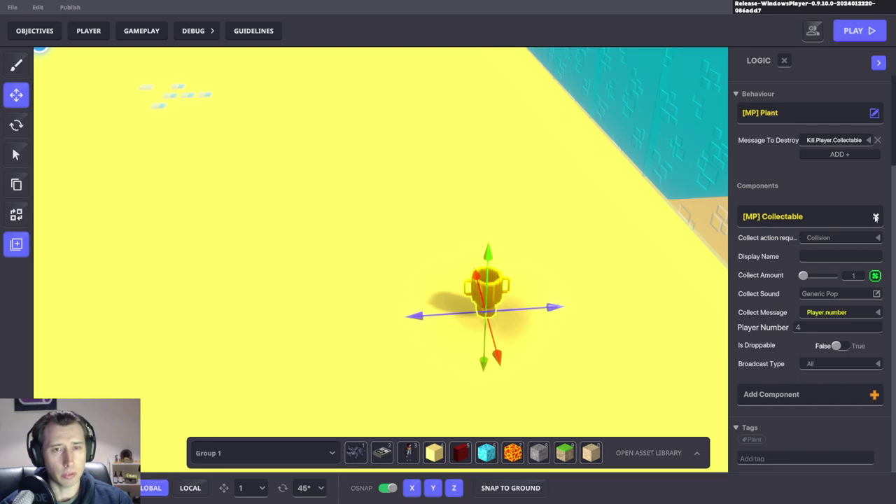
left_click(797, 395)
type("power")
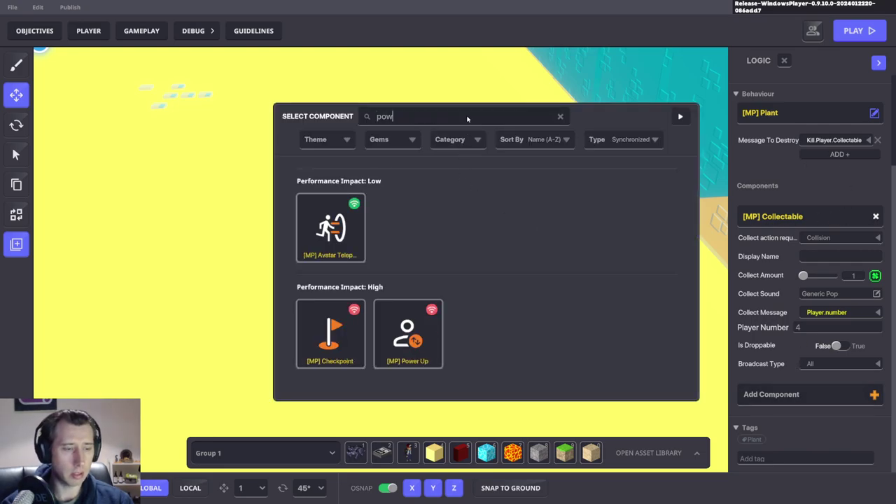
left_click(330, 232)
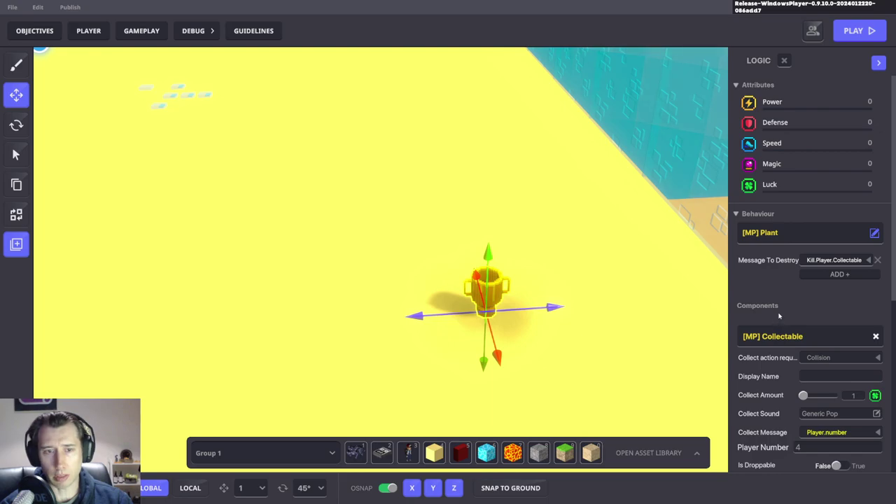
Step: Set the power-up to modify Speed with a 10 percent boost lasting 60
scroll(777, 318, "down", 5)
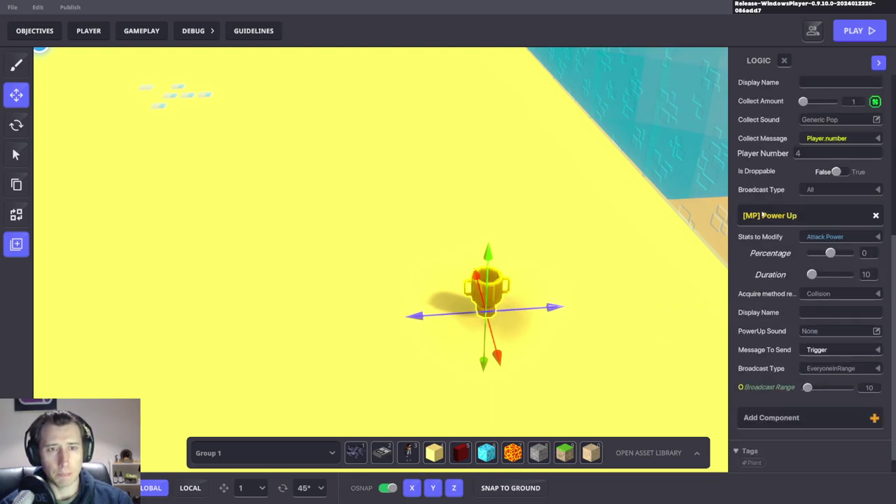
left_click(824, 238)
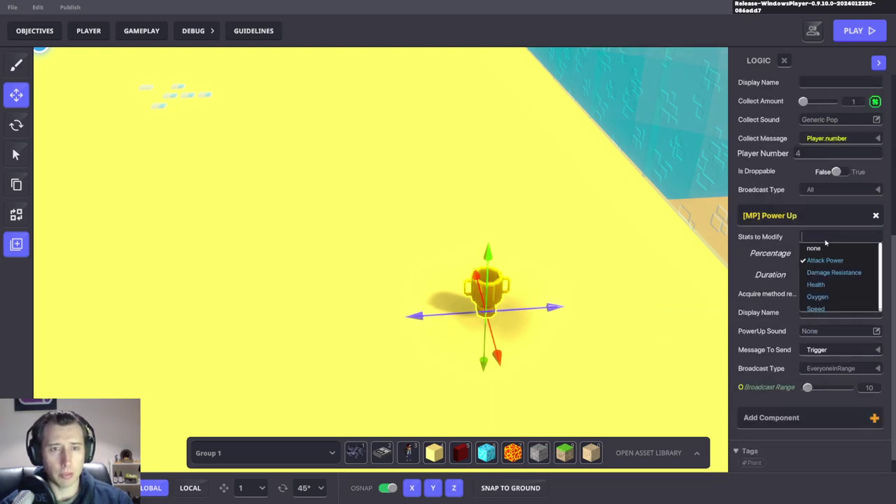
left_click(815, 307)
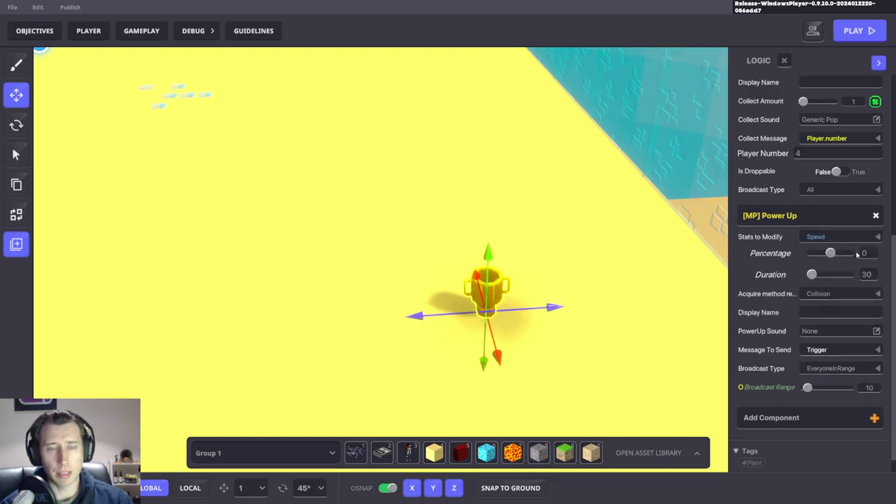
left_click_drag(831, 254, 864, 256)
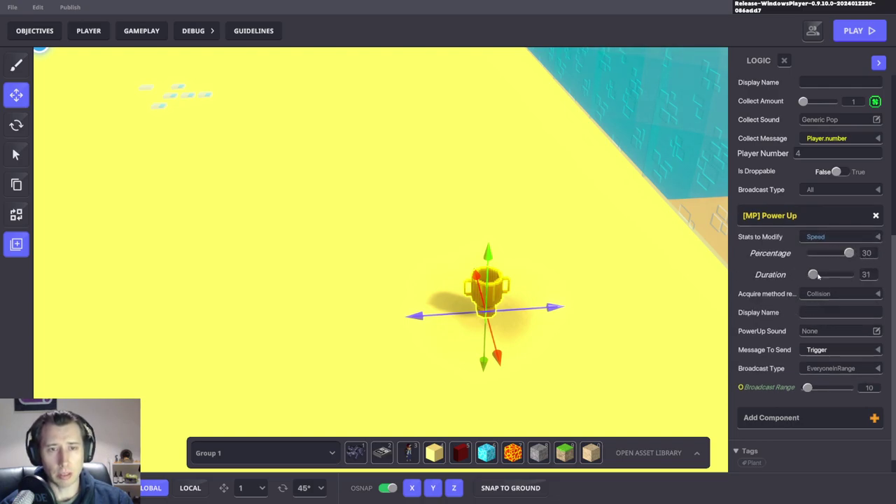
left_click_drag(814, 275, 884, 270)
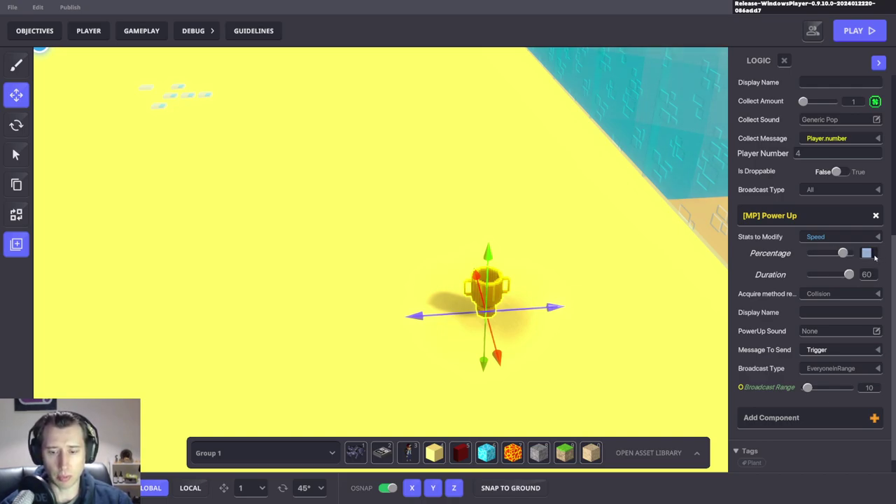
type("30")
key("Return")
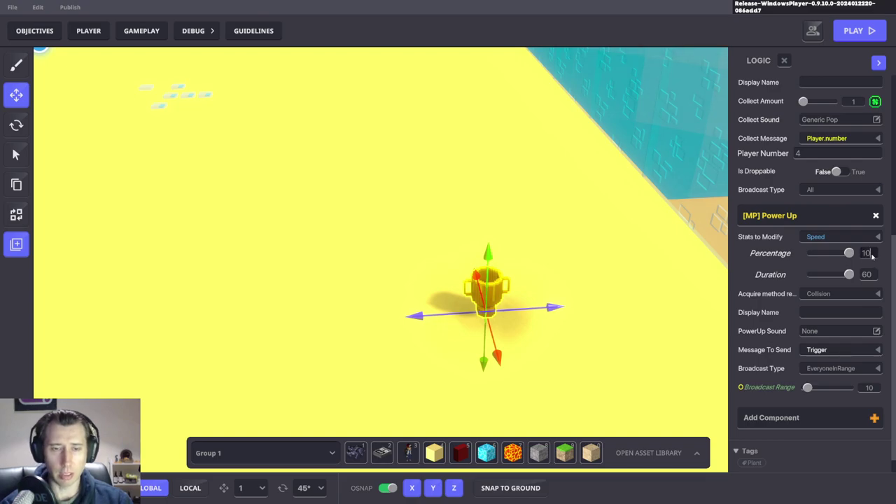
Step: Keep Collision as the acquire method, use the Generic Coin sound, and send no message
left_click(831, 294)
left_click(821, 317)
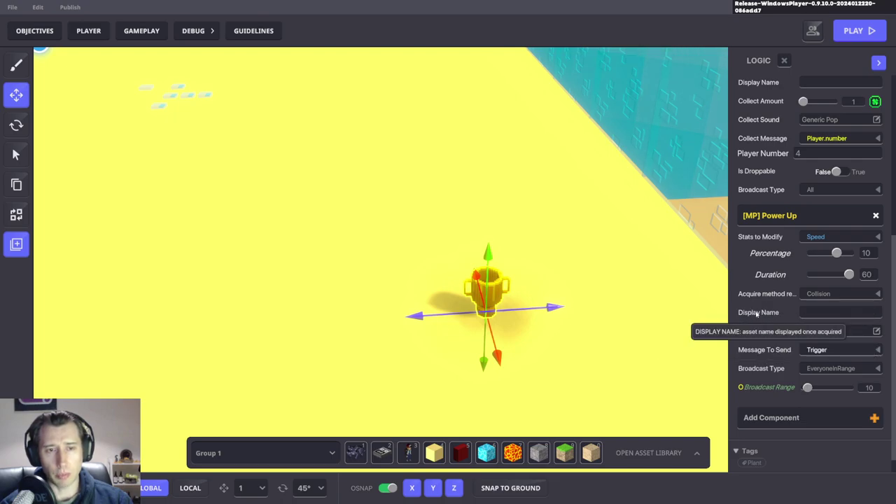
left_click(841, 332)
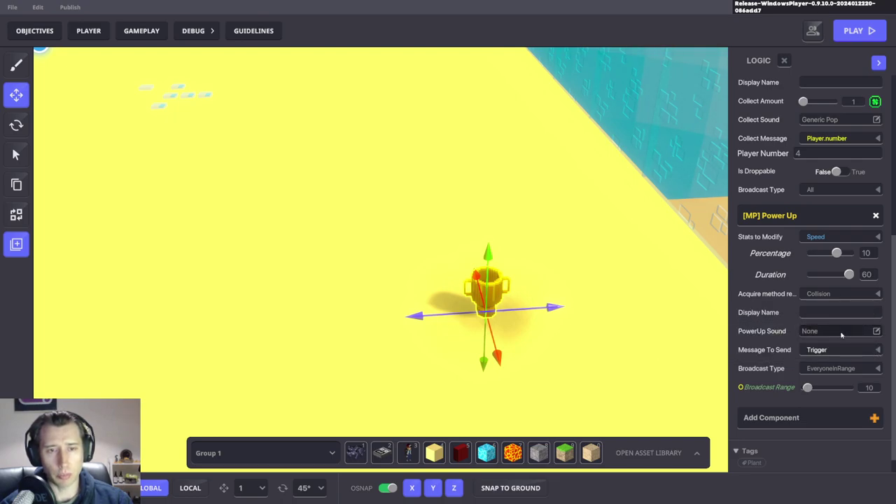
scroll(489, 267, "down", 5)
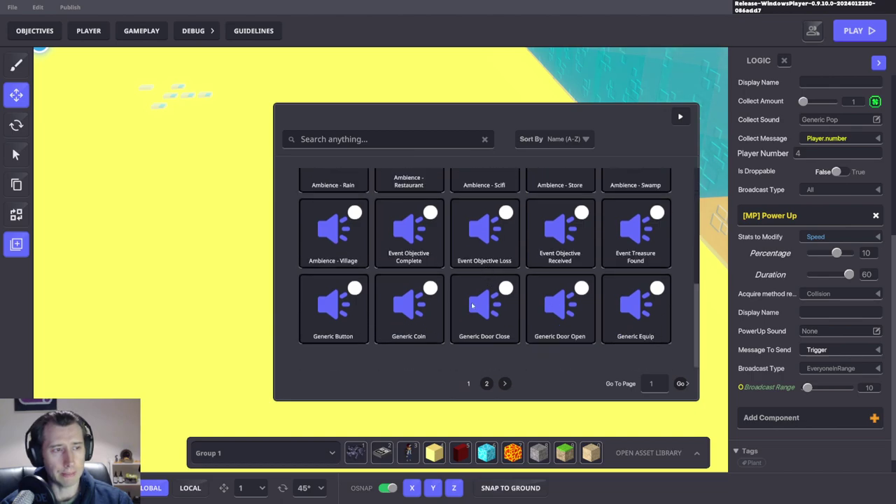
left_click(406, 319)
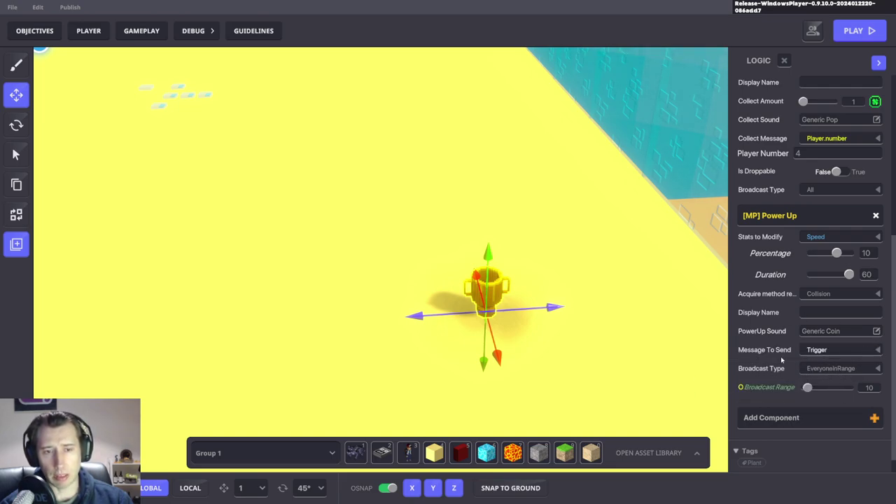
left_click(830, 350)
left_click(814, 373)
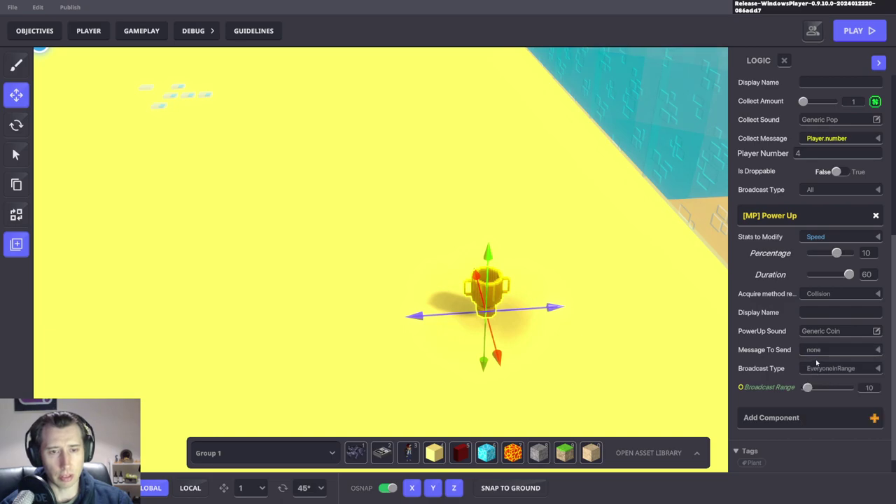
scroll(610, 294, "down", 3)
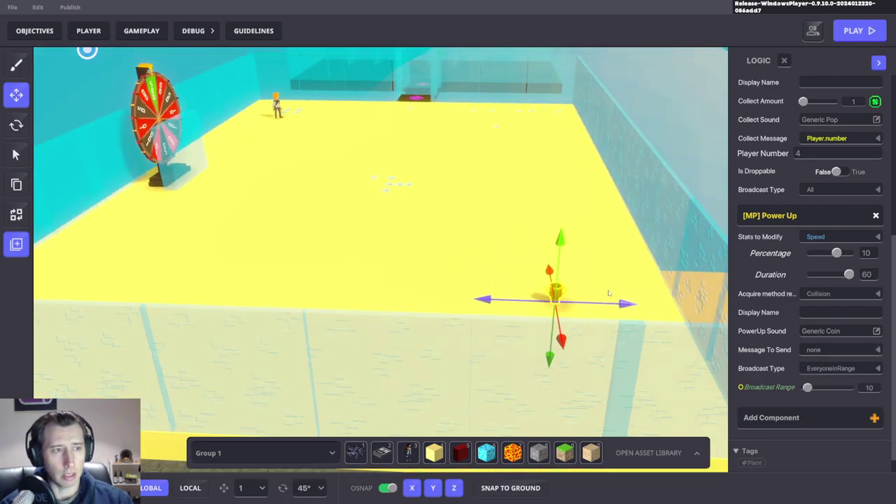
Step: Test-play the level, then remove the trophy's Collectable component and set its Behaviour to None
key("F5")
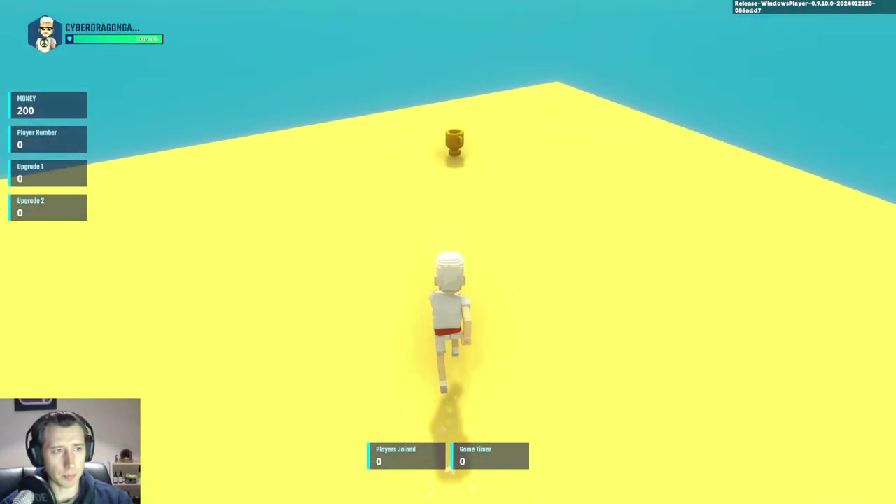
key("s")
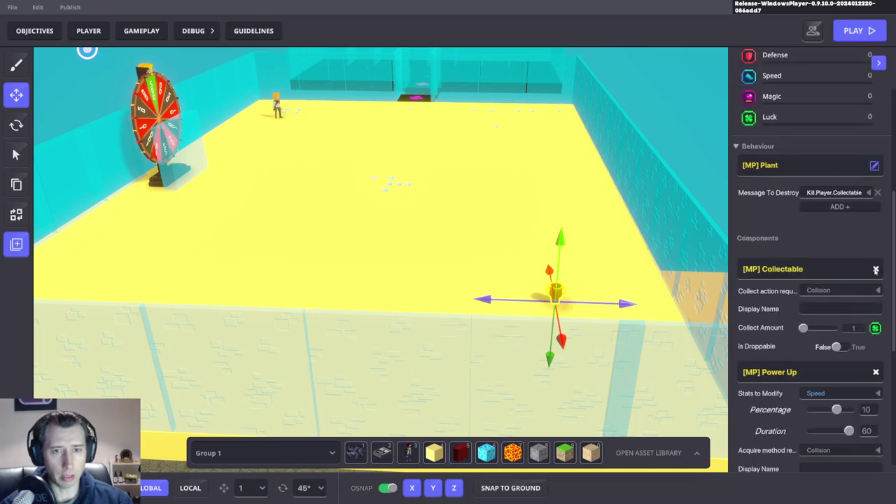
left_click(875, 270)
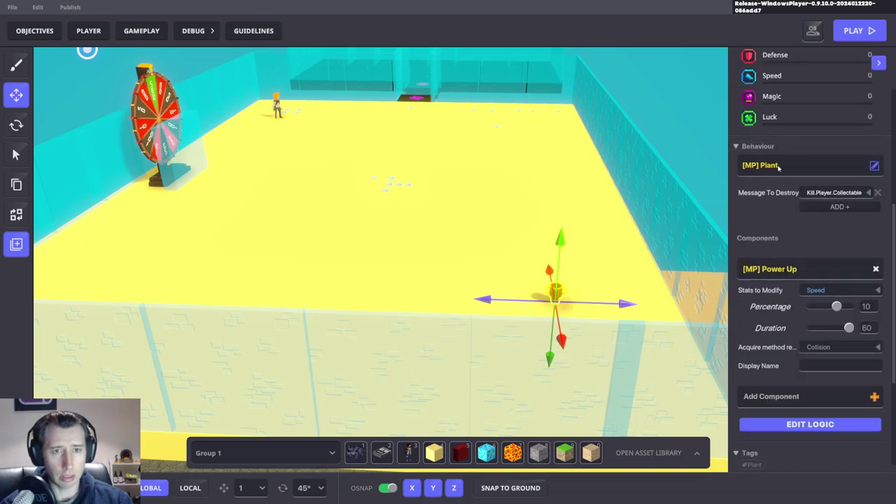
left_click(329, 231)
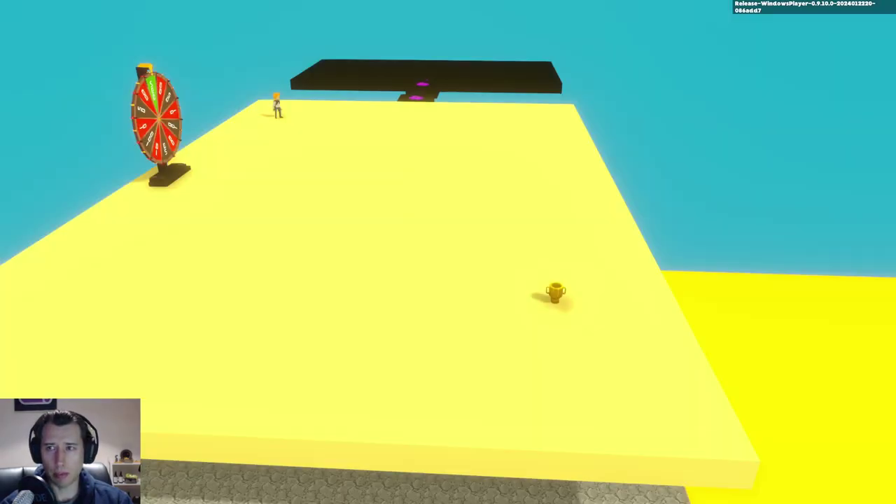
Step: Run and jump the character into the trophy to collect +10% SPEED, then exit play mode
key("w")
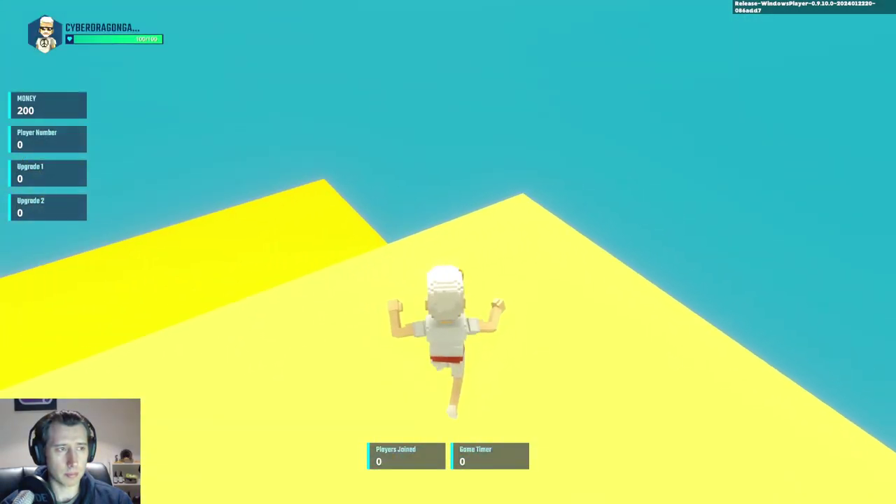
key("w")
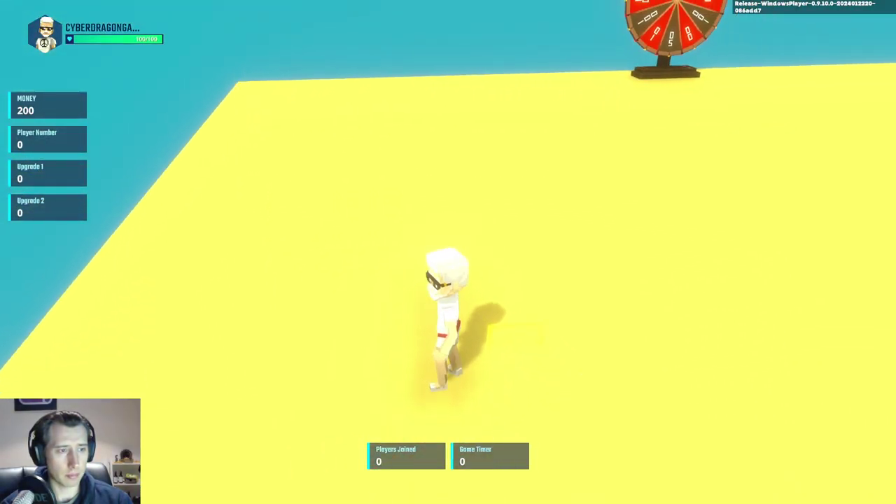
key("w")
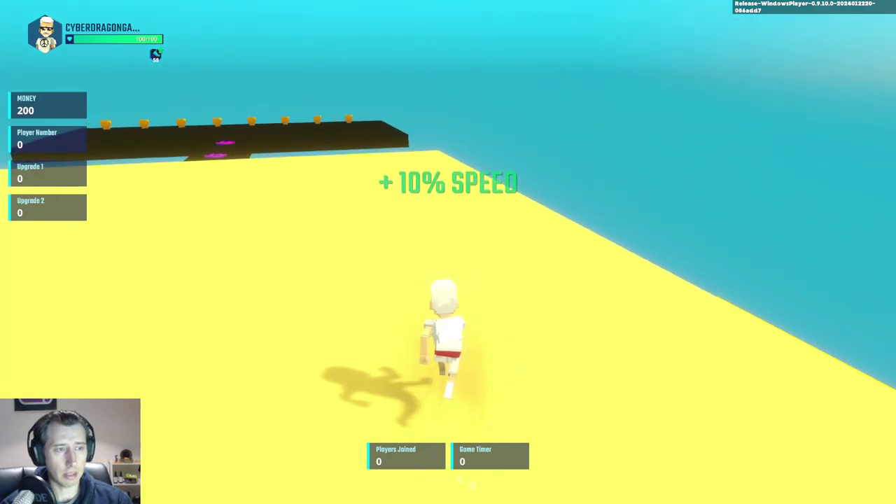
key("w")
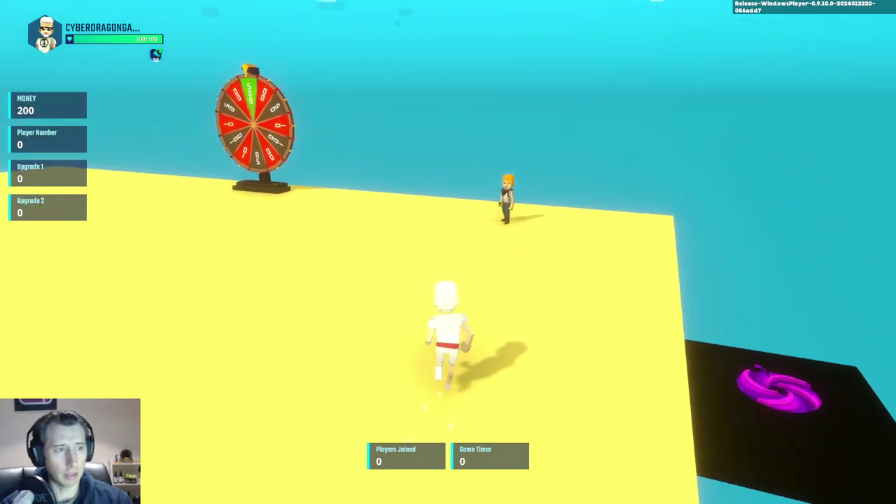
key("space")
key("w")
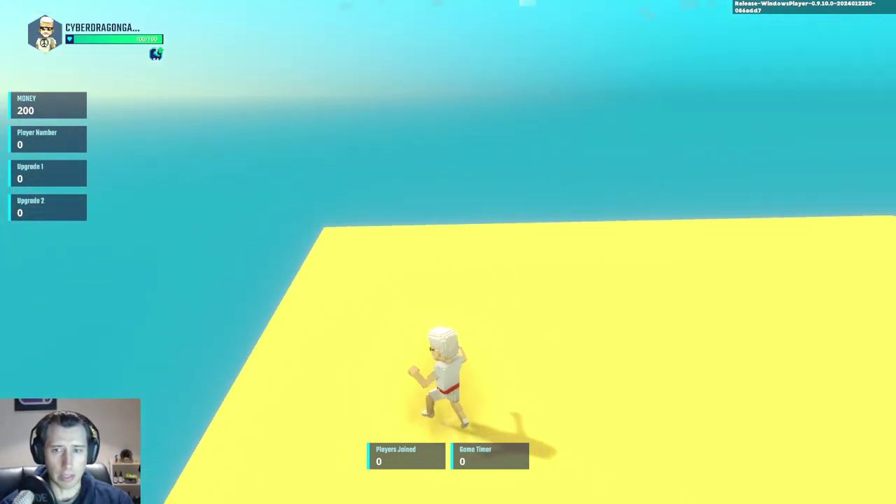
key("w")
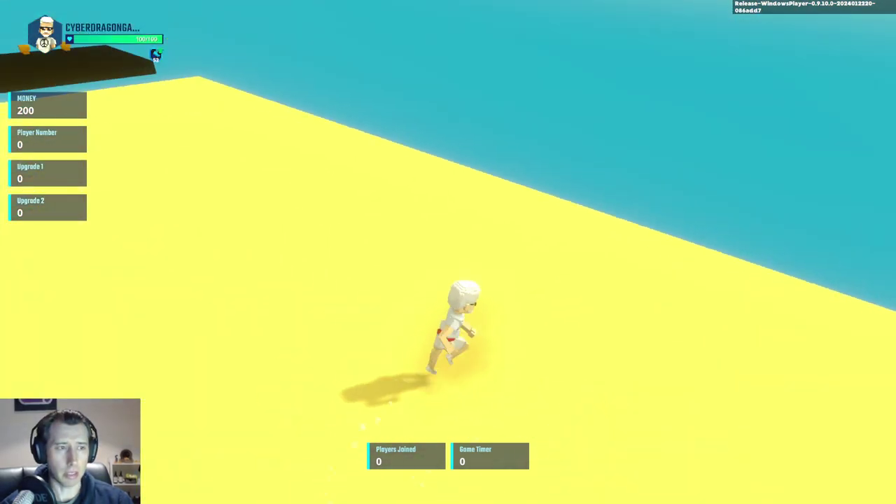
key("w")
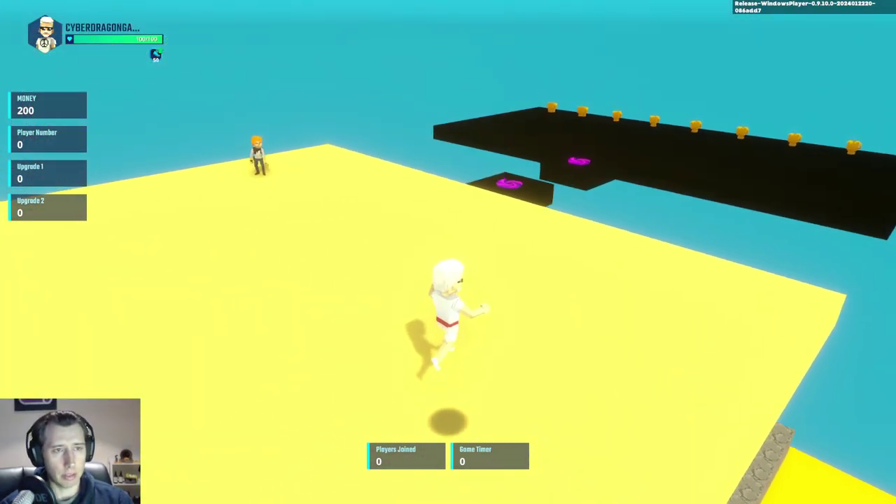
key("w")
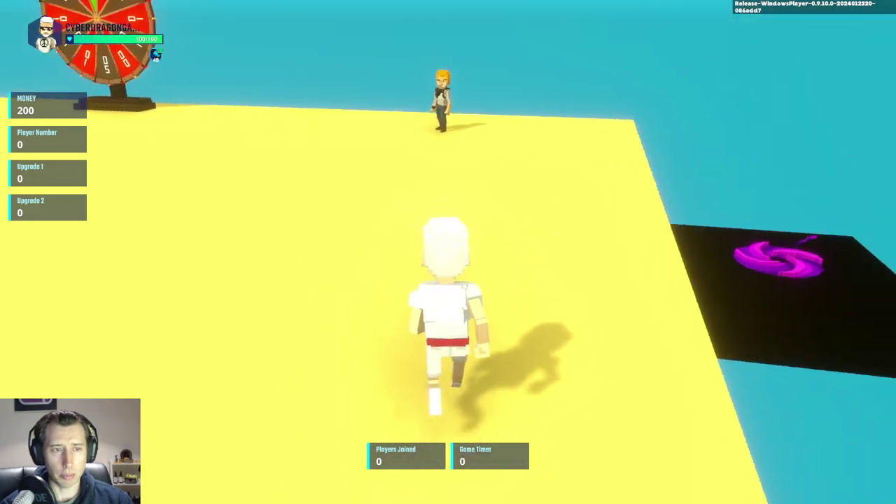
key("w")
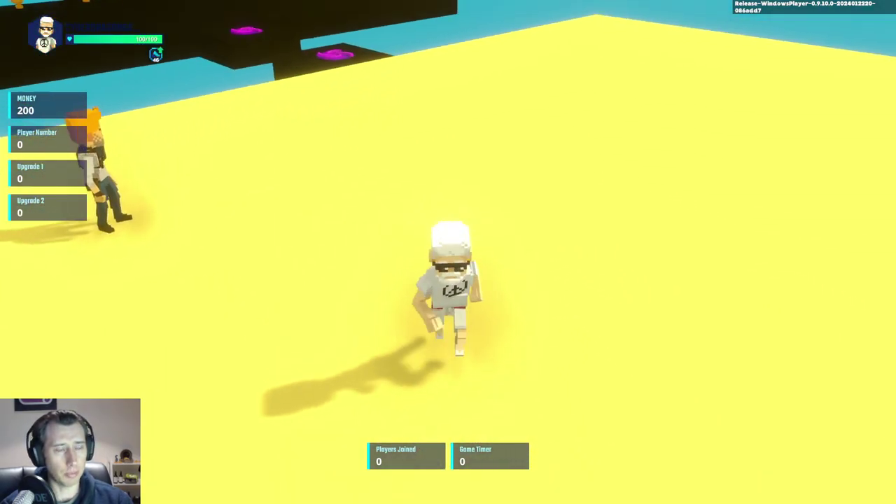
key("w")
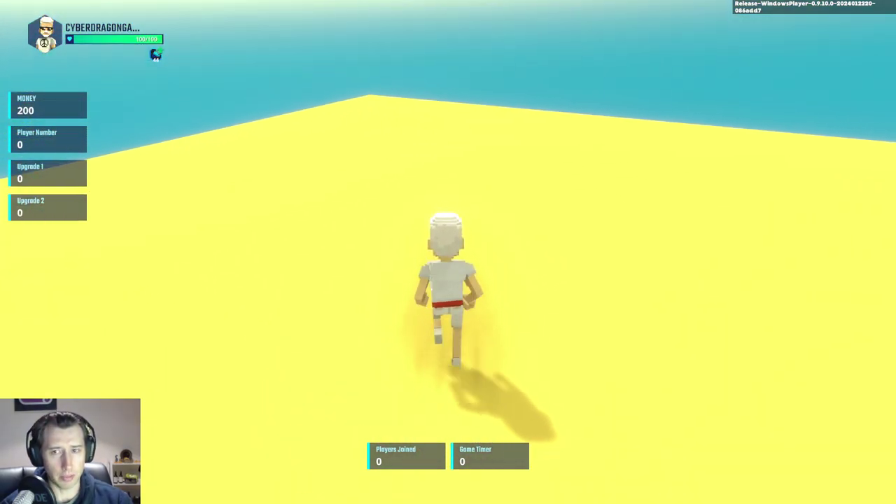
key("Escape")
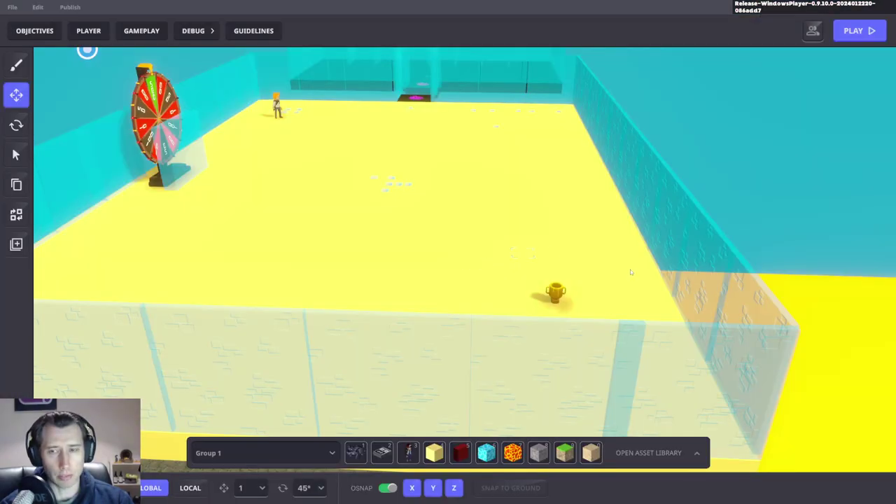
right_click_drag(631, 272, 752, 268)
Step: Select the gold cup trophy and review its Speed 10 percent power-up logic settings
right_click_drag(558, 395, 536, 344)
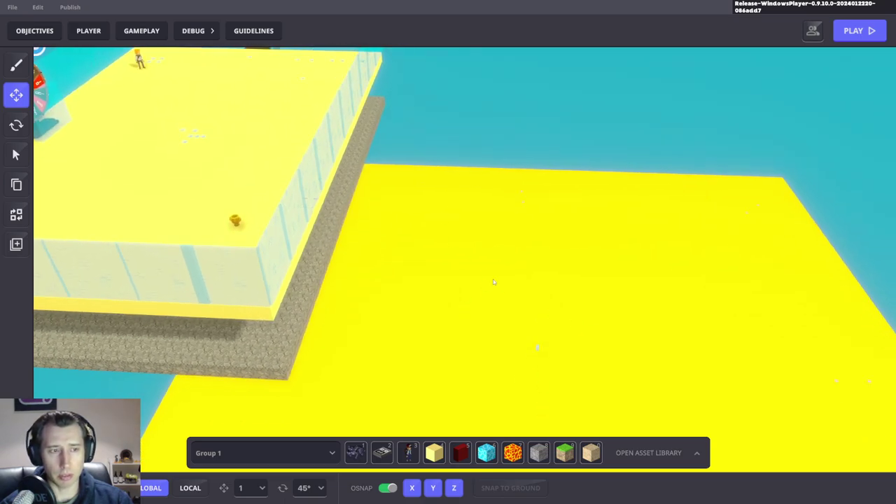
right_click_drag(445, 236, 342, 236)
left_click(419, 272)
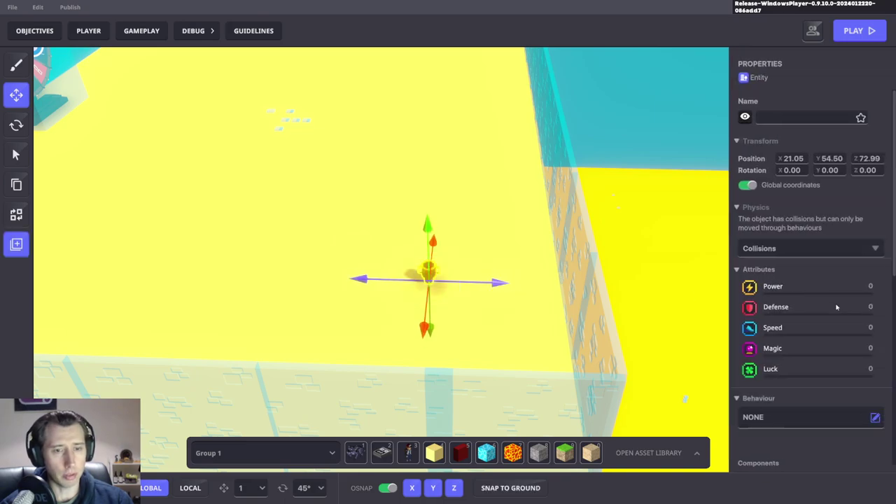
scroll(812, 322, "down", 4)
right_click_drag(448, 259, 457, 255)
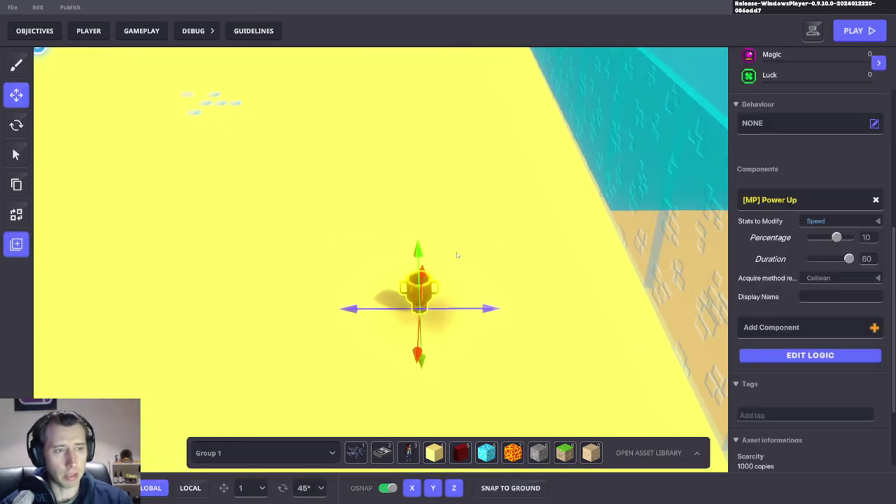
left_click(812, 357)
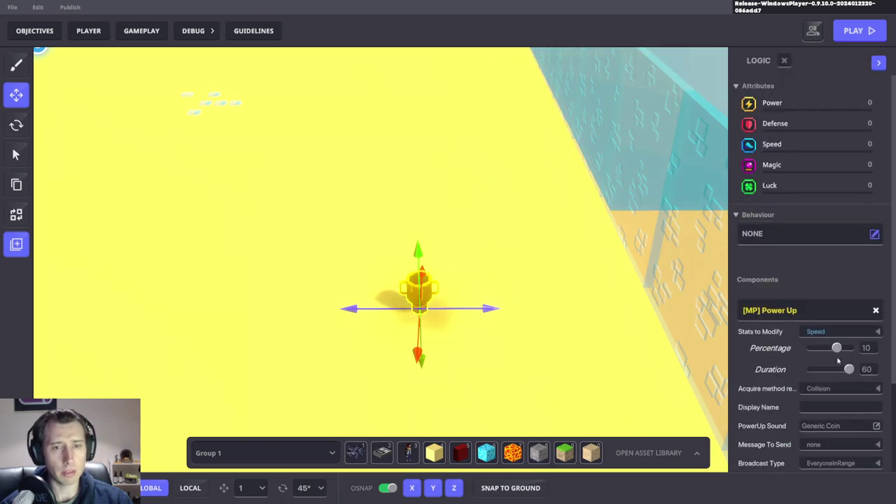
scroll(824, 334, "down", 2)
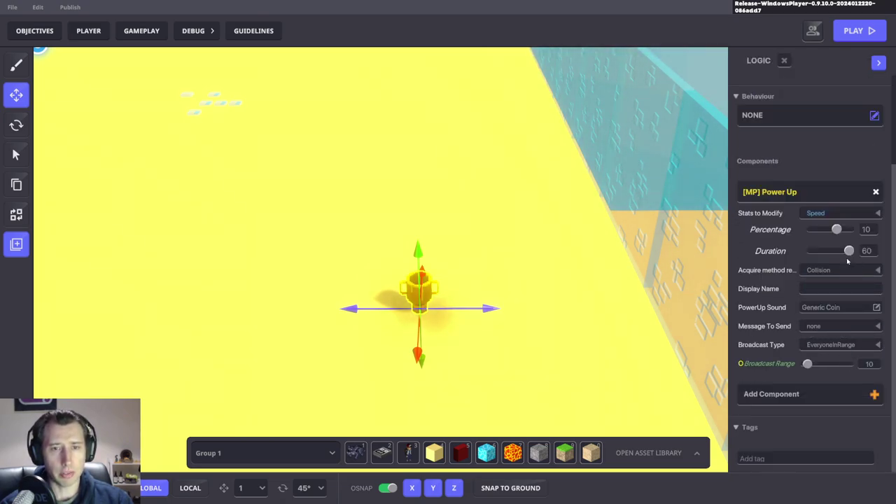
scroll(840, 175, "up", 2)
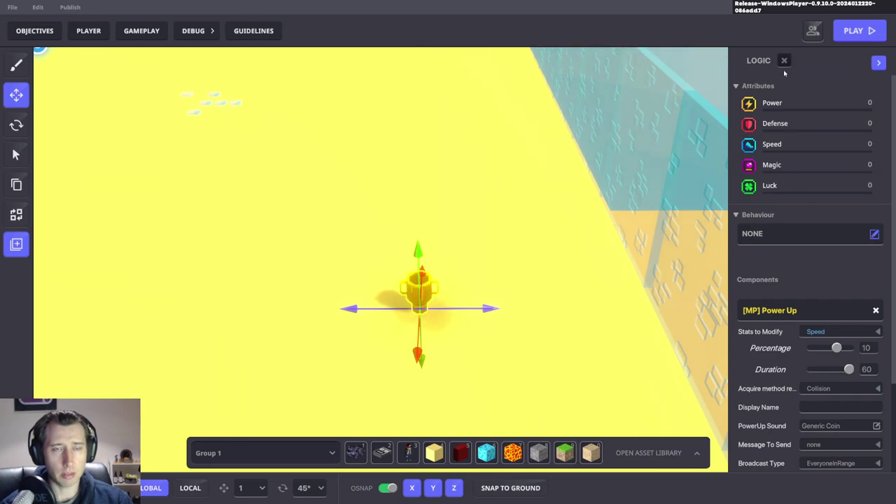
Step: Close the logic view, edit the power-up name to 'Speed 10 percent', and bring up the preset list
left_click(784, 60)
left_click(785, 117)
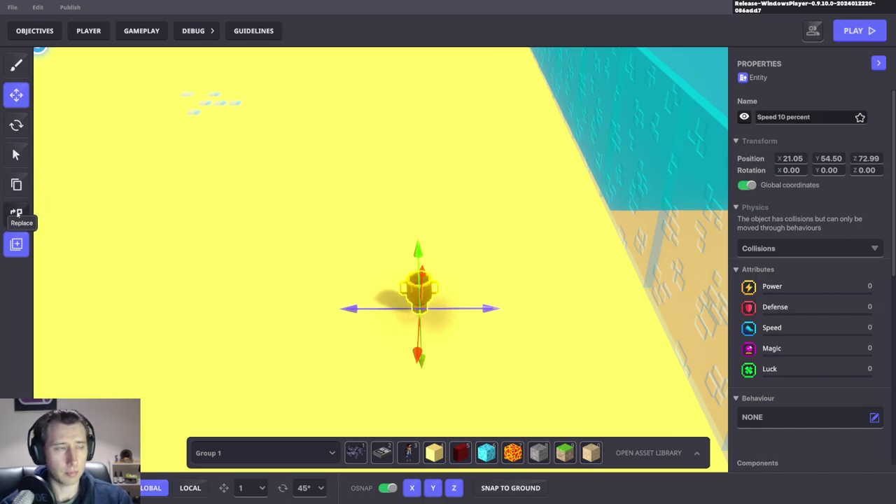
left_click(17, 244)
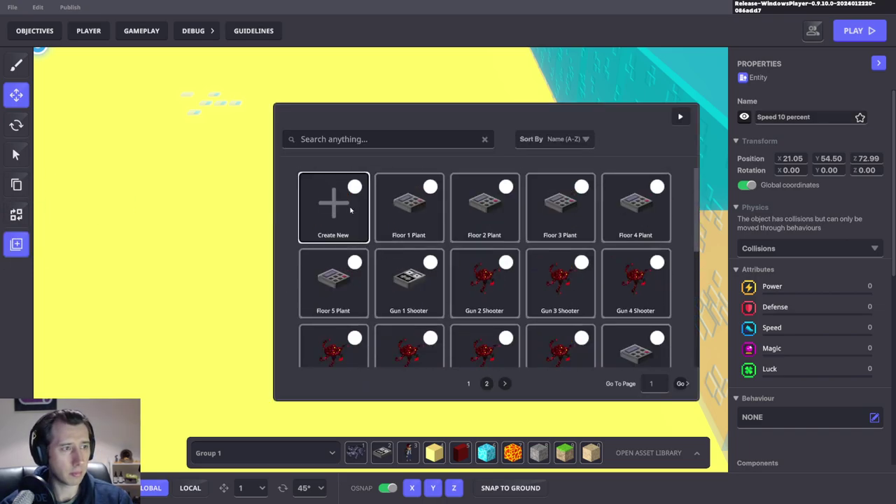
Step: Save the power-up as a new preset named 'Speed 10 percent'
left_click(351, 210)
type("Speed 10 percent")
left_click(502, 302)
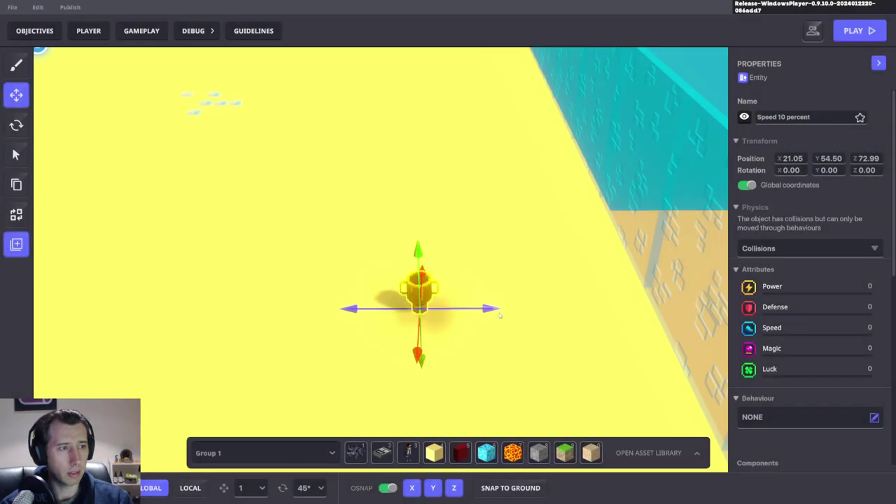
scroll(781, 236, "down", 4)
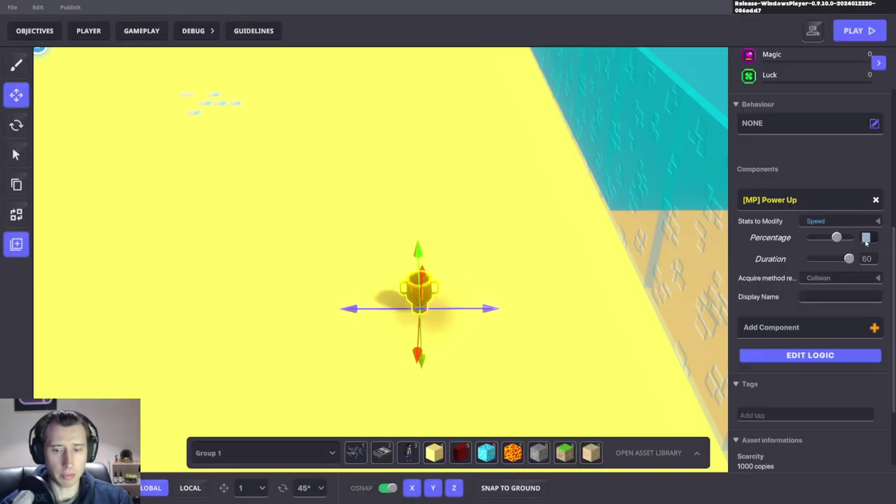
scroll(827, 196, "up", 4)
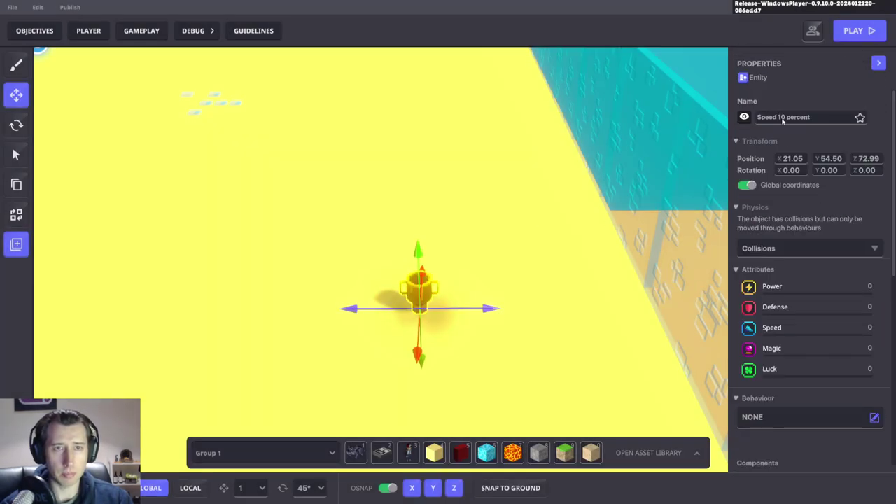
Step: Change the power-up to 20 percent, rename it 'Speed 20 percent', and save it as a preset
left_click(783, 118)
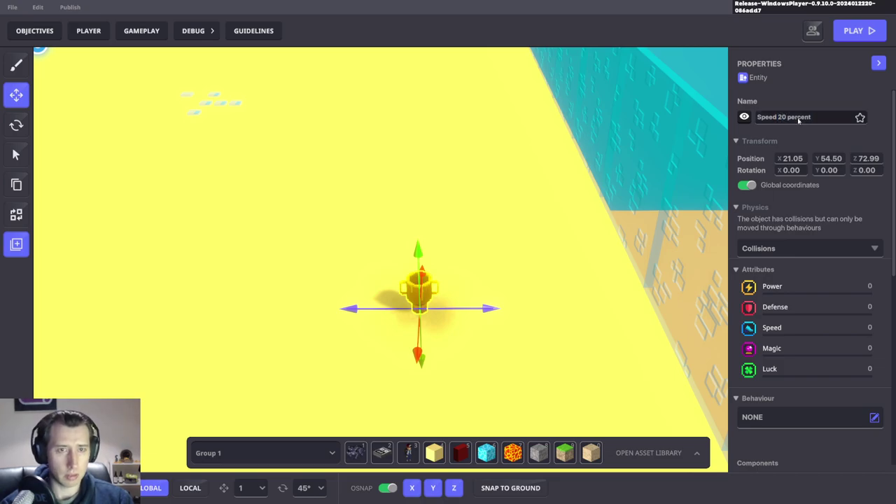
key("ctrl+a")
left_click(17, 247)
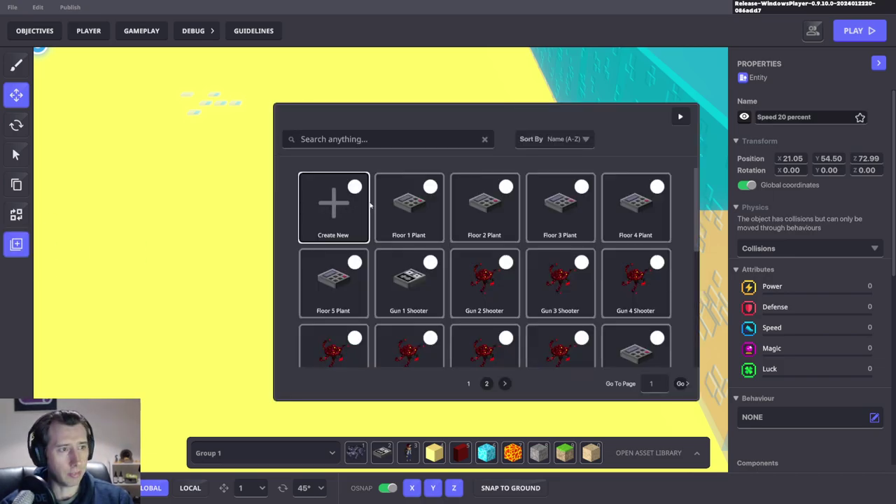
left_click(364, 204)
left_click(520, 292)
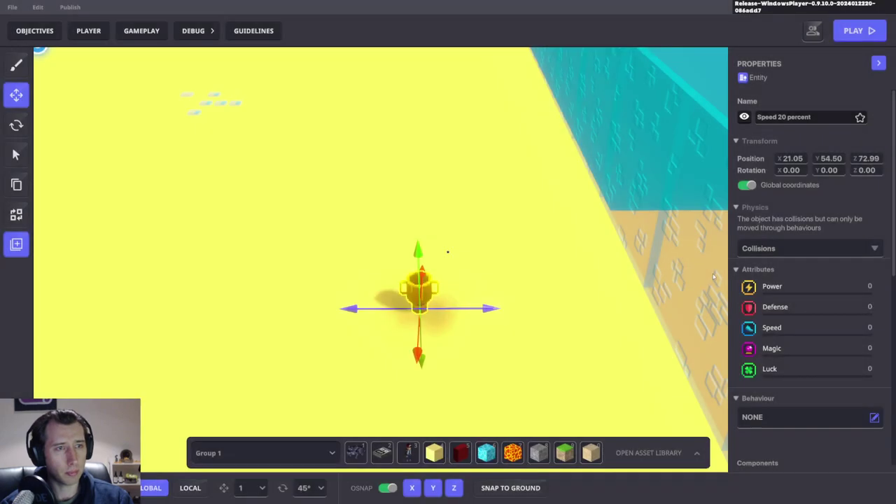
Step: Make a 30 percent version, save it as a preset, then delete the power-up from the scene
double_click(782, 117)
key("ctrl+a")
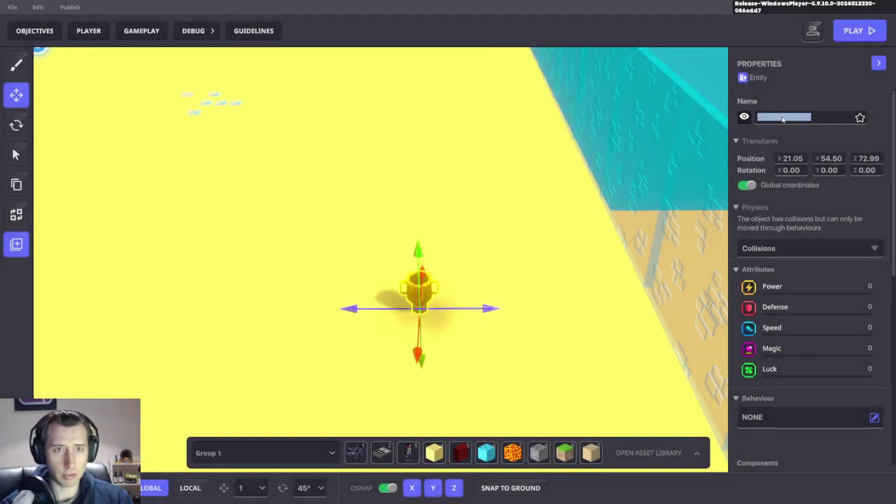
scroll(788, 206, "down", 5)
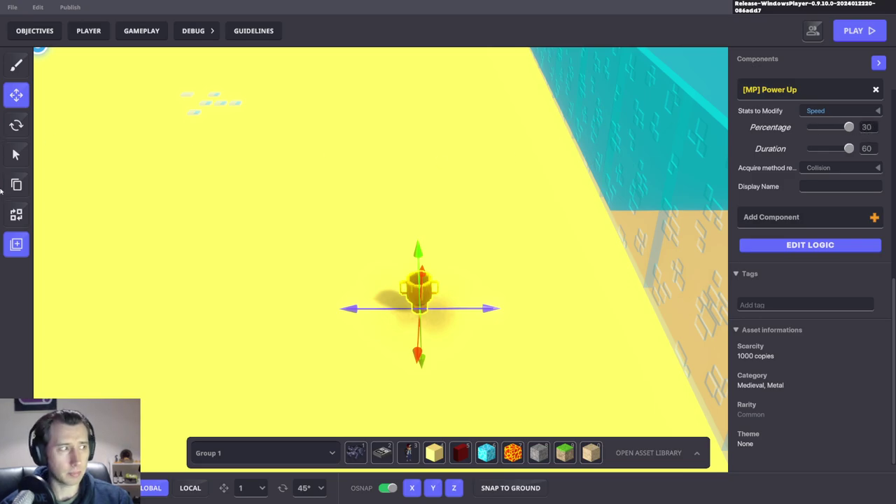
left_click(17, 244)
left_click(335, 210)
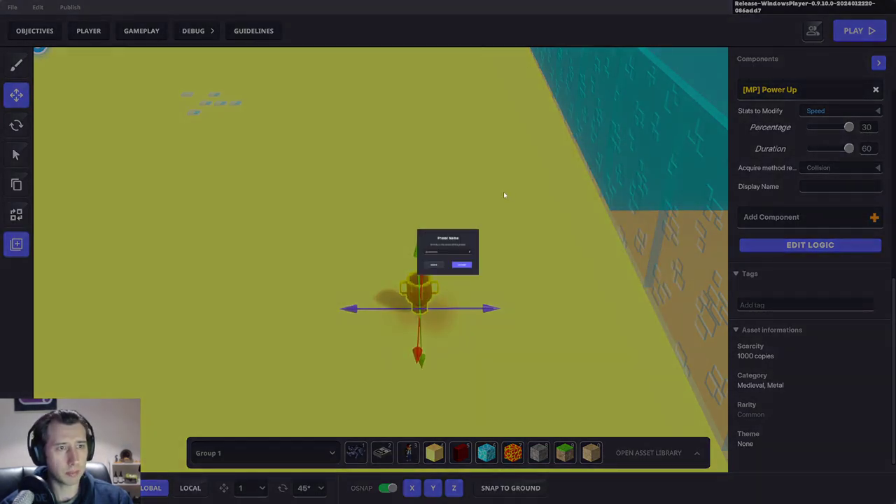
left_click(500, 301)
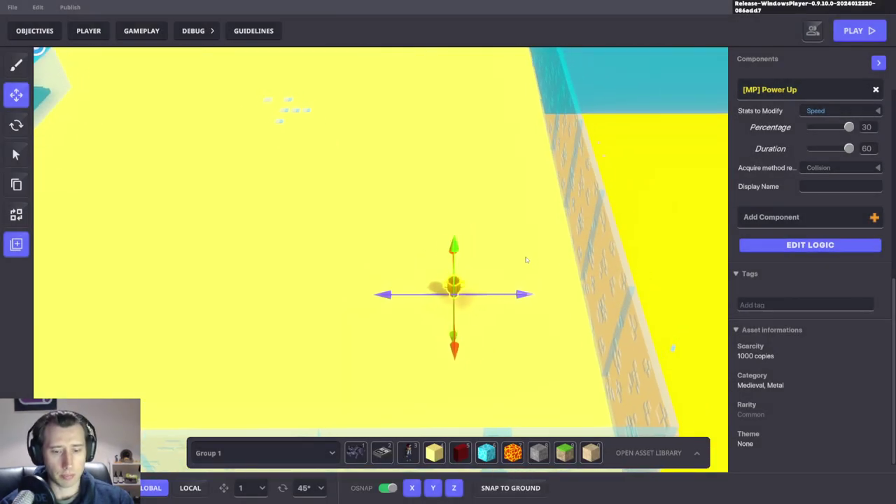
key("Delete")
right_click_drag(521, 261, 309, 283)
Step: Select the player 1 spawner and orbit to look down on the yellow floor
left_click(326, 278)
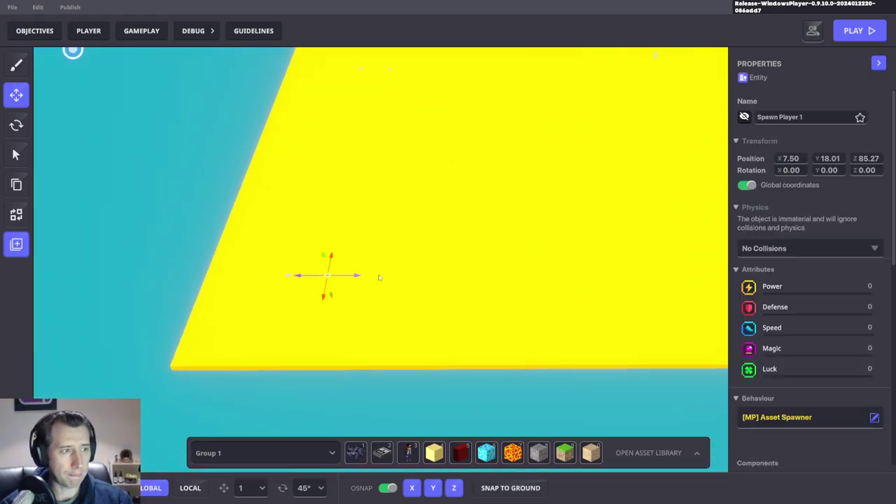
scroll(818, 346, "down", 6)
scroll(818, 346, "up", 3)
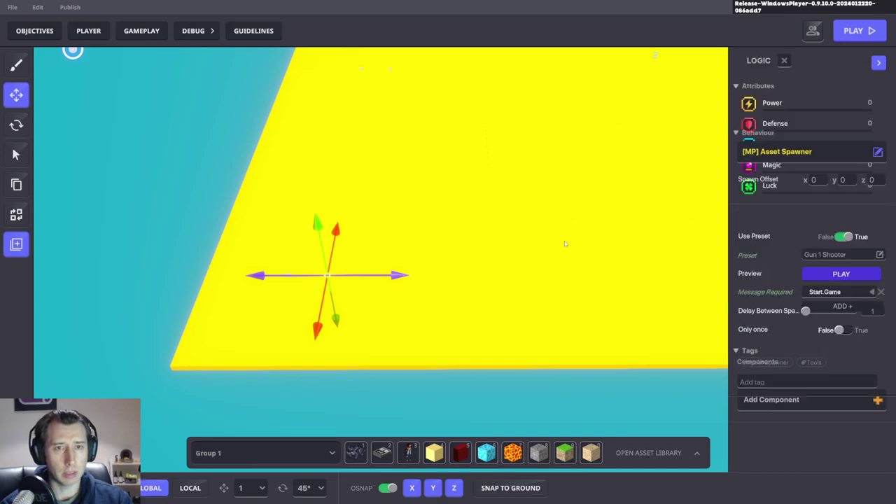
right_click_drag(564, 240, 596, 220)
scroll(432, 235, "up", 3)
right_click_drag(452, 243, 423, 236)
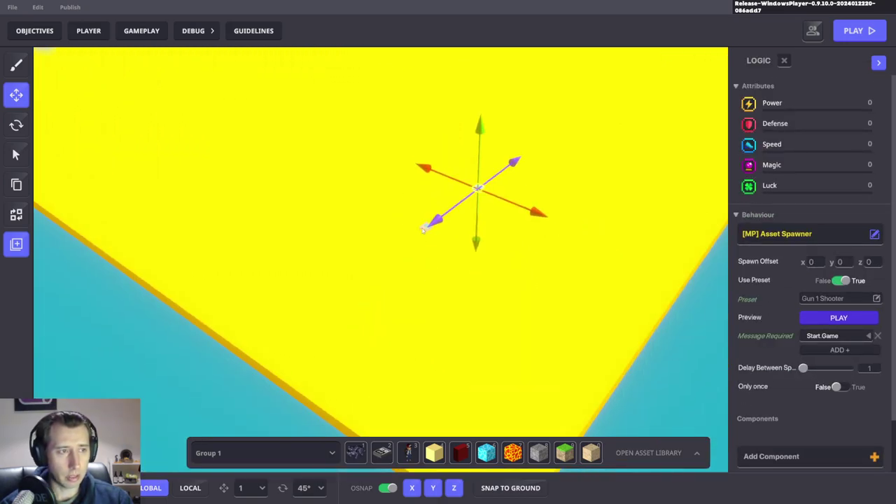
Step: Move the Spawn Player 1 teleport point slightly across the floor, keeping its height, and bring up the asset library
left_click(423, 230)
left_click_drag(438, 232, 443, 287)
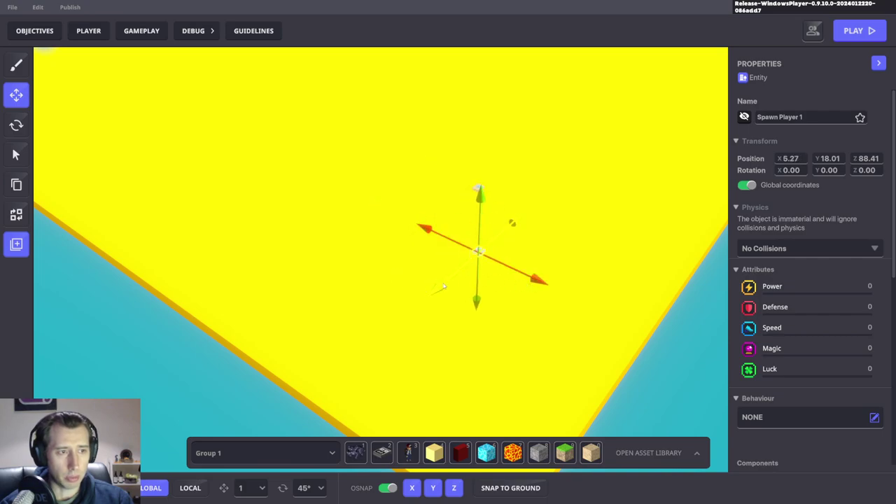
scroll(782, 316, "down", 4)
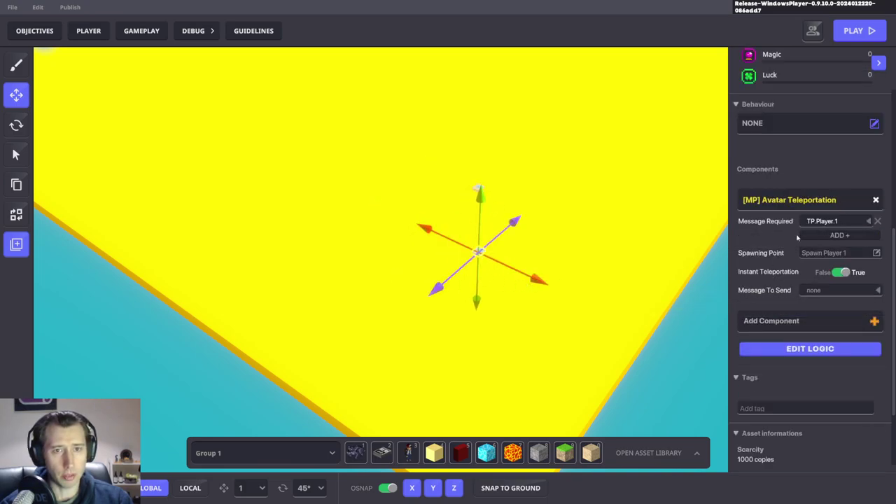
right_click_drag(539, 308, 526, 215)
left_click_drag(486, 180, 501, 232)
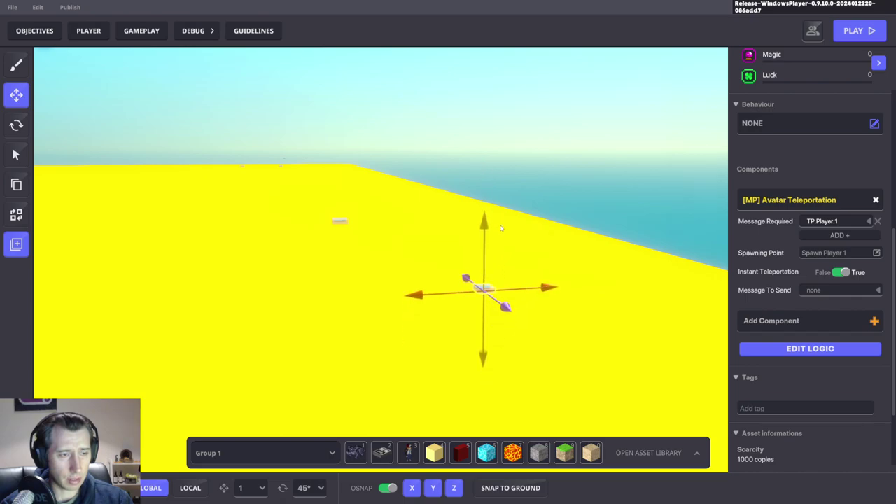
right_click_drag(498, 231, 558, 322)
key("Tab")
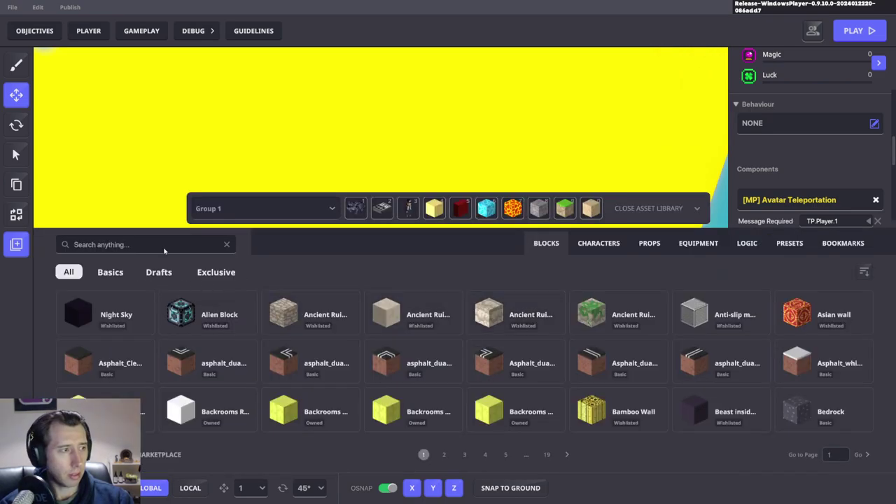
Step: Search Props for 'box' and 'ava' with Owned/Basics filters and pick Avatar Vox 3v Thick
left_click(160, 244)
type("bo")
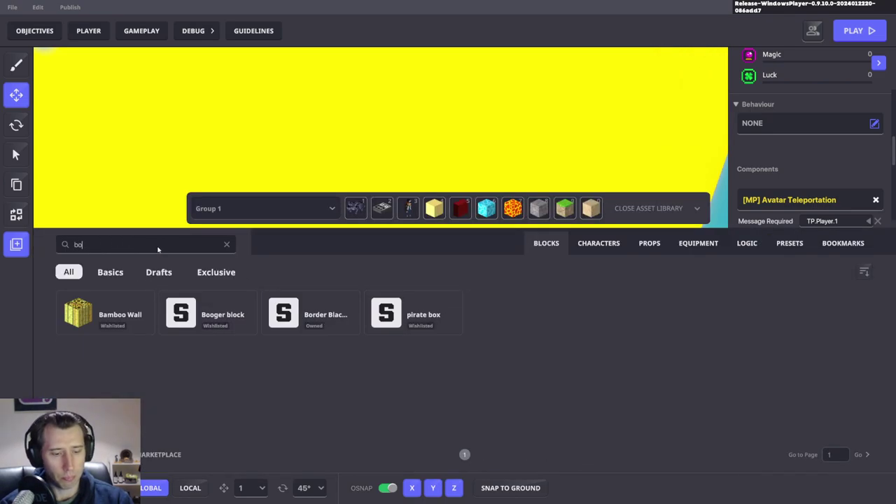
type("x")
left_click(641, 245)
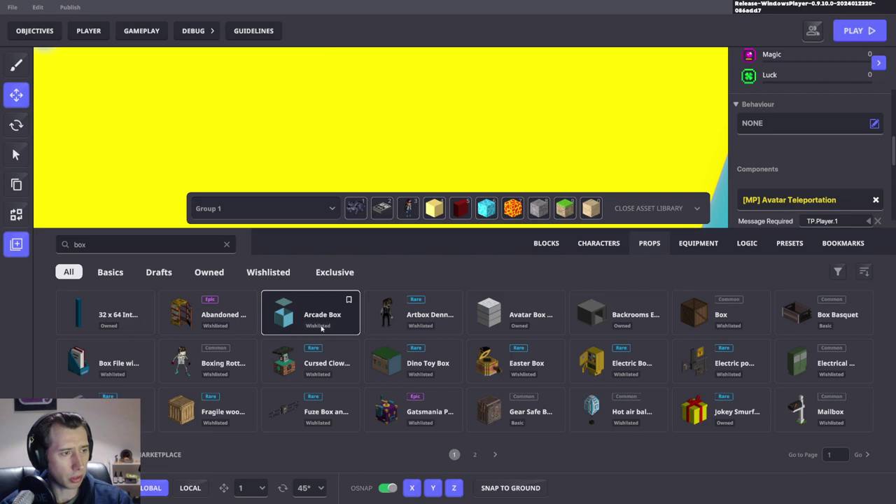
left_click(217, 275)
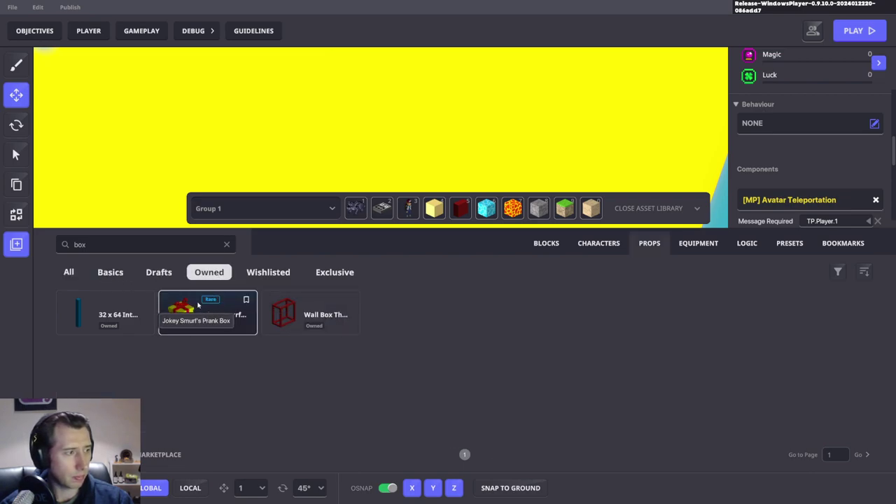
left_click(117, 276)
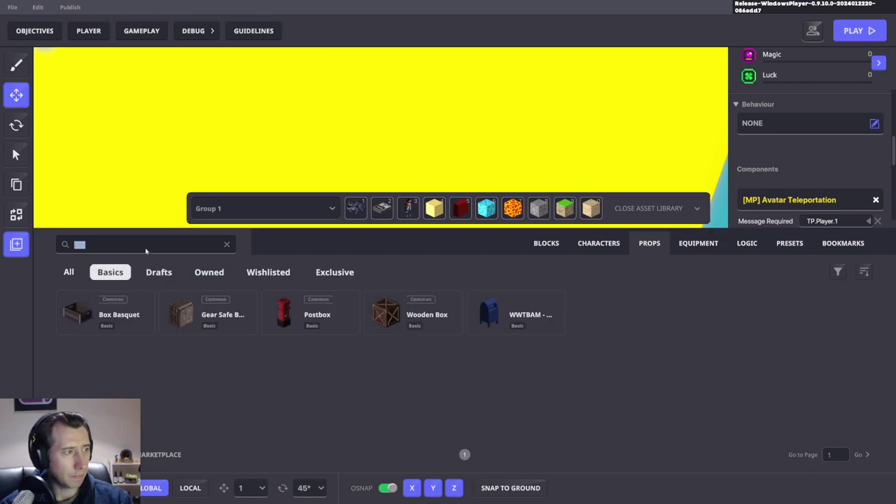
type("ava")
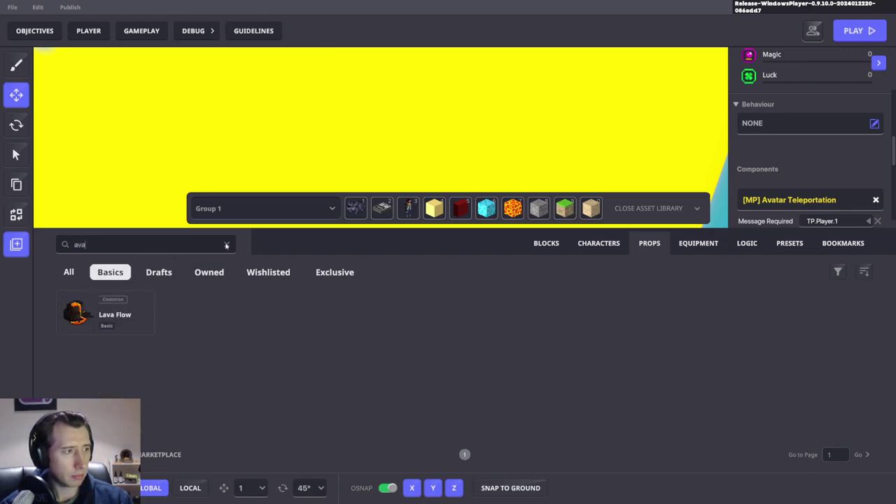
left_click(226, 244)
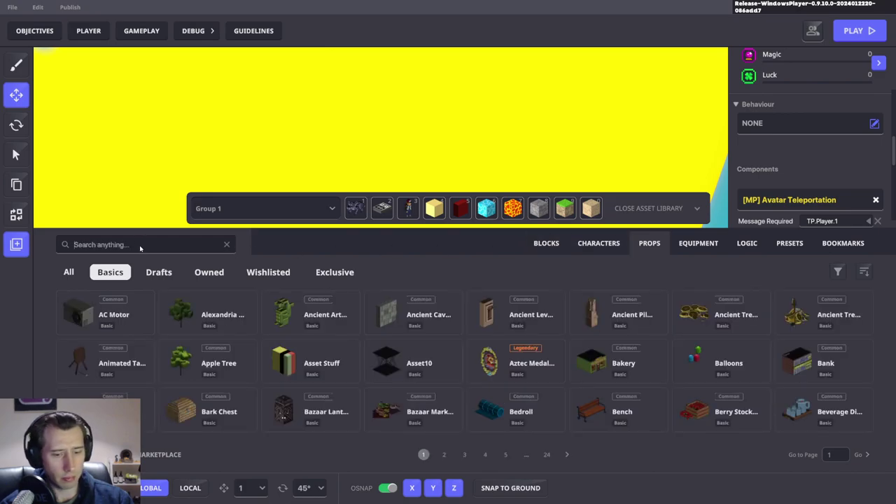
type("box")
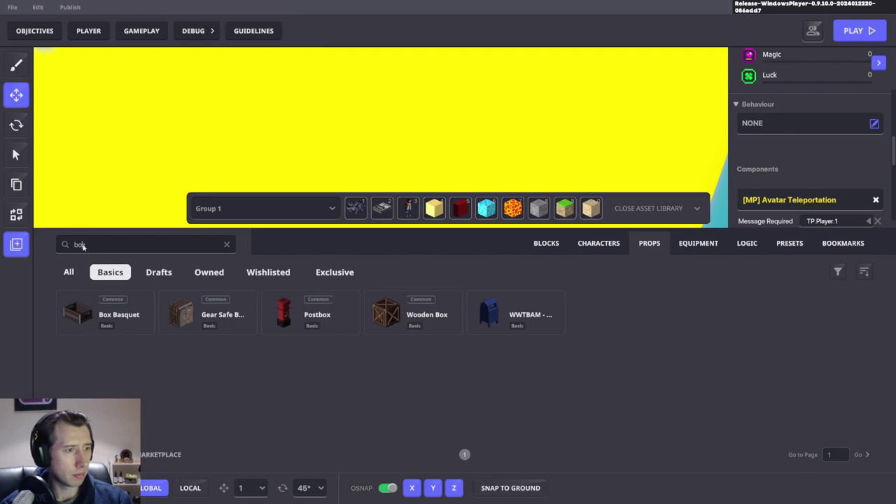
type("ava")
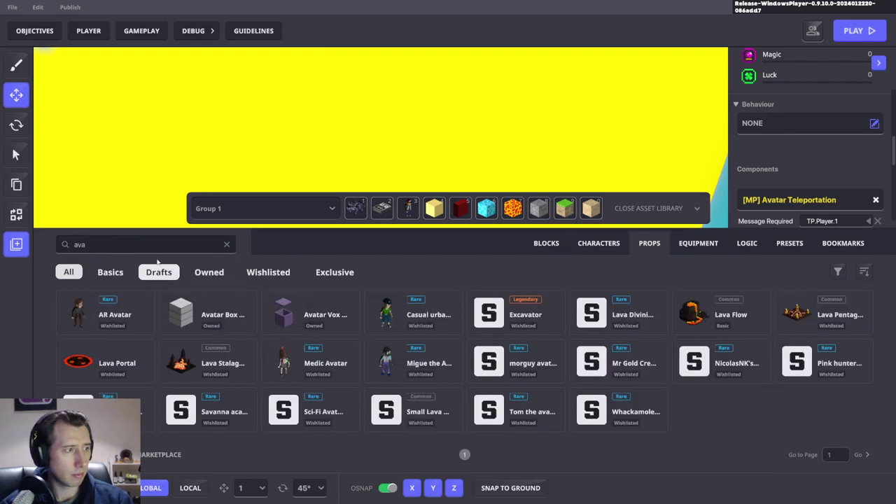
left_click(324, 316)
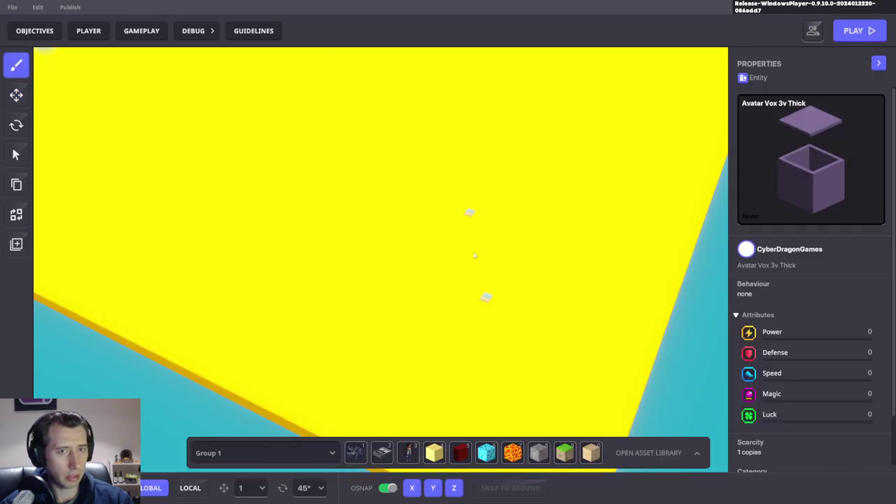
Step: Lift the Avatar Vox 3v Thick box onto the yellow platform with the Move tool
scroll(497, 297, "down", 5)
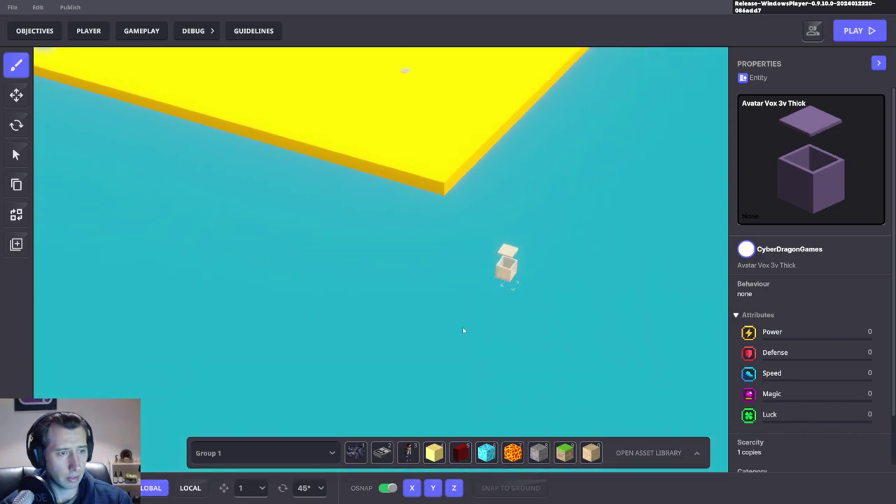
left_click(16, 95)
left_click(435, 338)
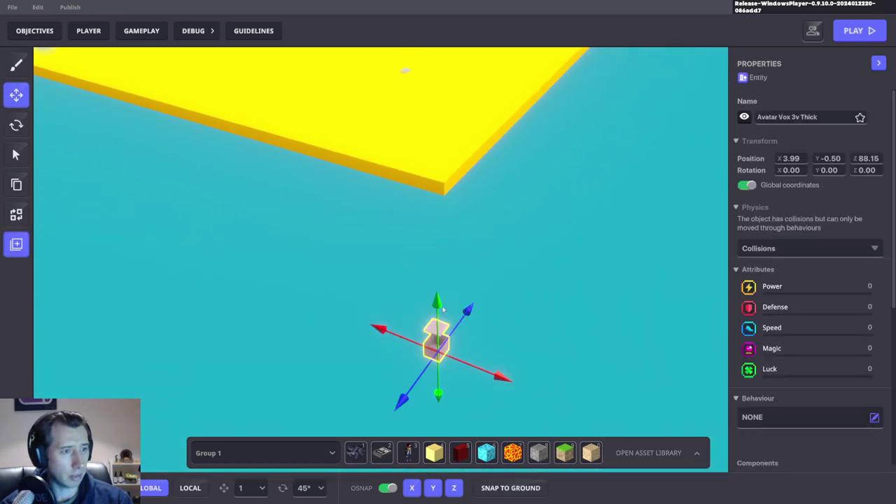
left_click_drag(435, 337, 402, 3)
scroll(543, 175, "up", 5)
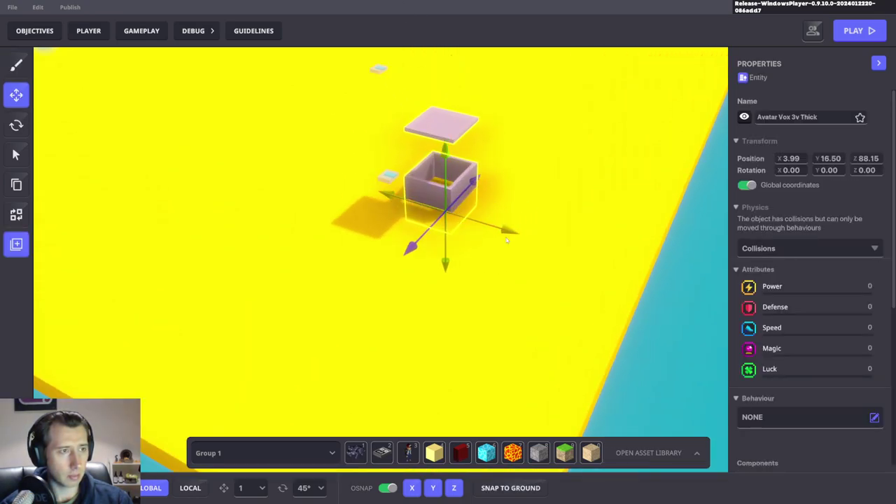
left_click_drag(464, 226, 451, 207)
right_click_drag(450, 206, 519, 49)
mouse_move(441, 208)
left_mouse_down()
mouse_move(441, 198)
mouse_move(439, 205)
left_mouse_up()
right_click_drag(510, 253, 595, 302)
right_click_drag(514, 265, 610, 204)
Step: Hide the box, open its logic settings, and start a test play
left_click(744, 117)
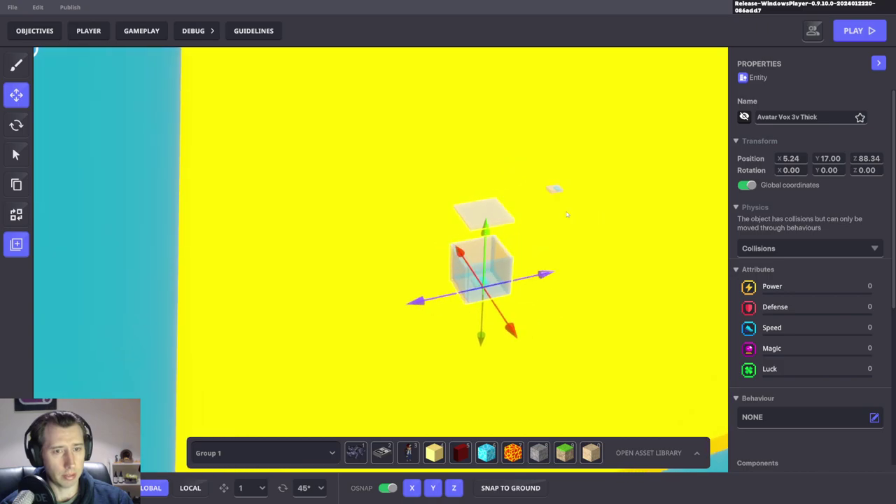
scroll(800, 308, "down", 5)
left_click(763, 245)
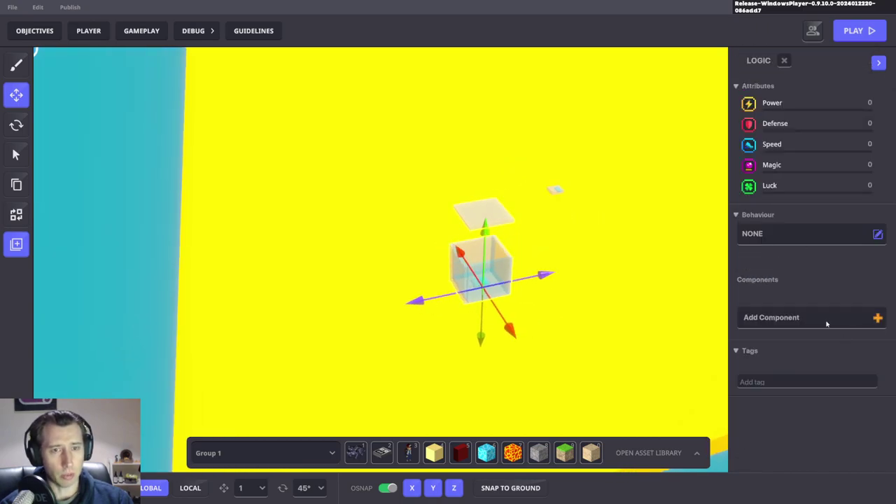
right_click_drag(827, 324, 383, 267)
key("ctrl+p")
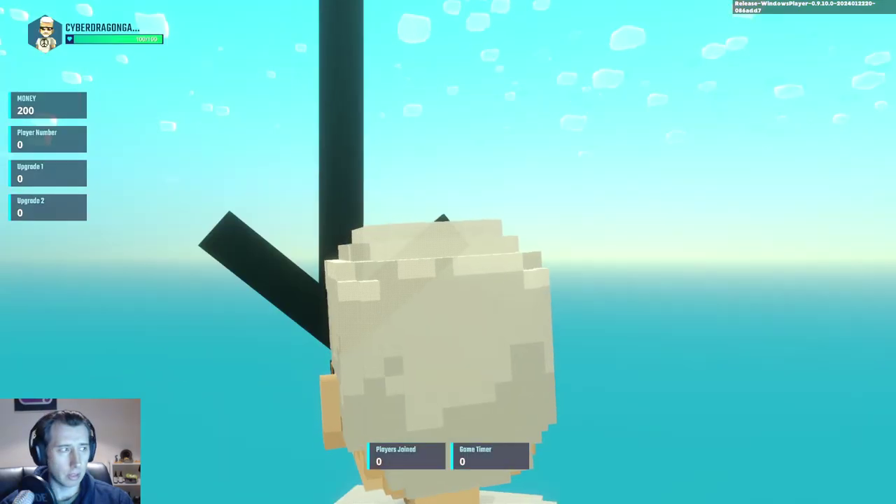
Step: Press Ctrl+P to stop the test play and return to editing the level
key("ctrl+p")
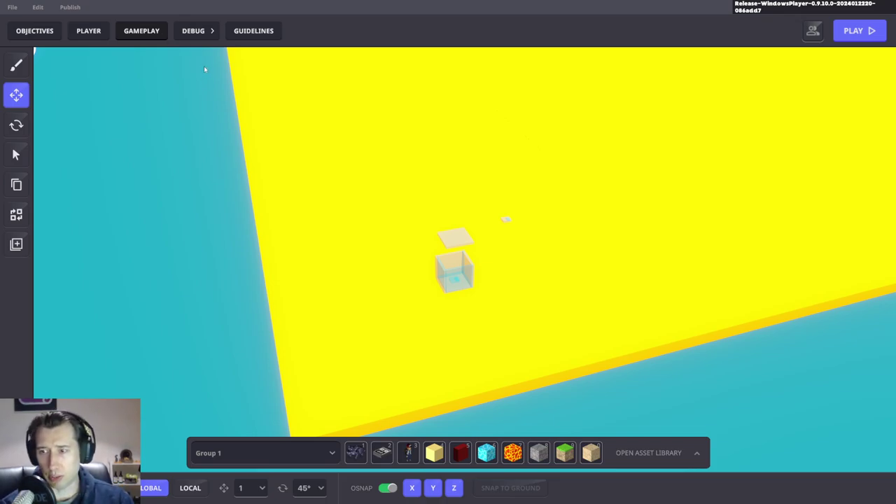
left_click(142, 31)
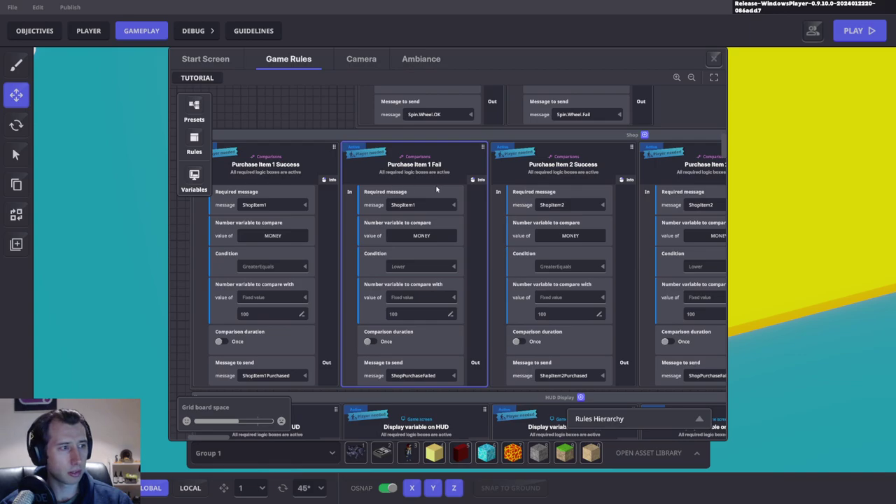
scroll(455, 181, "up", 5)
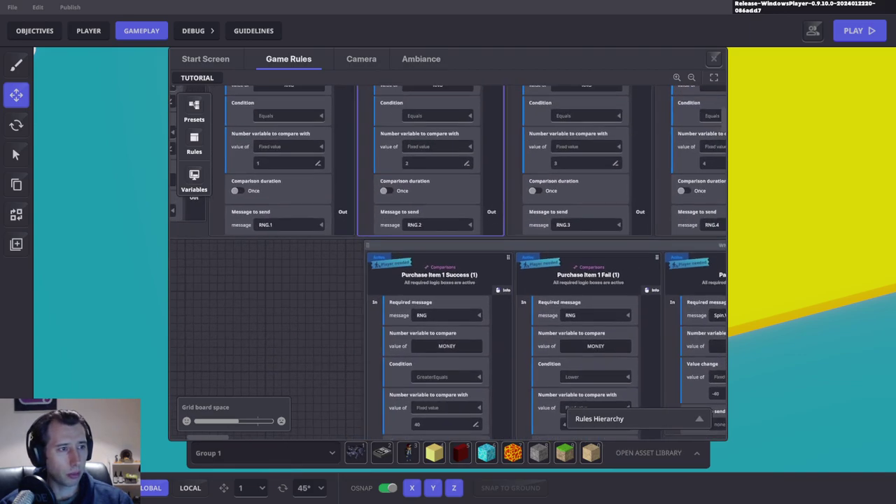
scroll(429, 231, "up", 2)
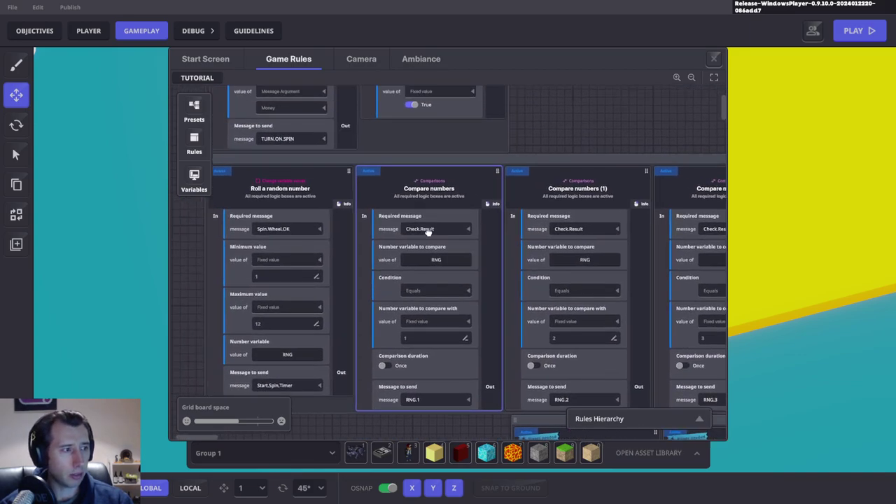
scroll(429, 232, "up", 3)
scroll(475, 290, "down", 6)
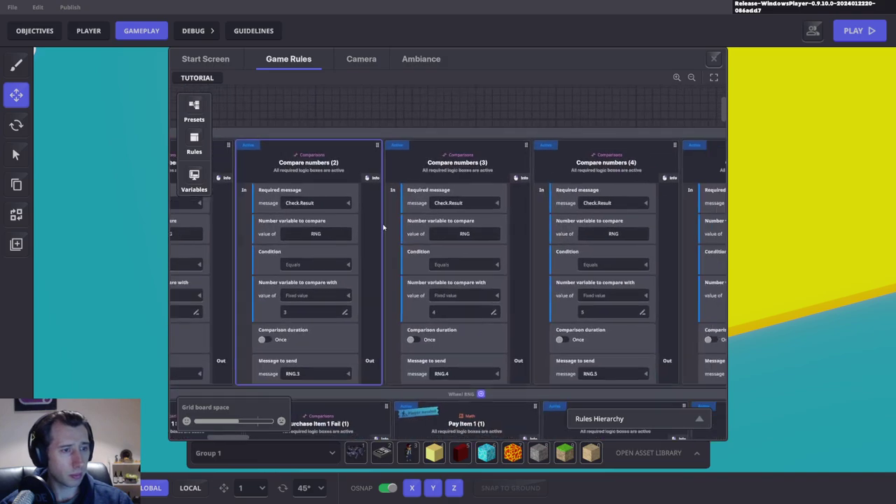
scroll(483, 290, "down", 6)
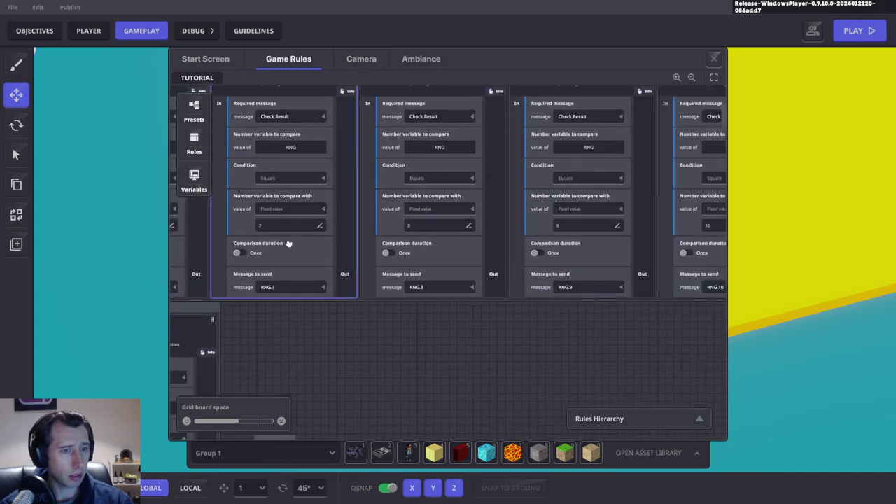
scroll(210, 202, "down", 8)
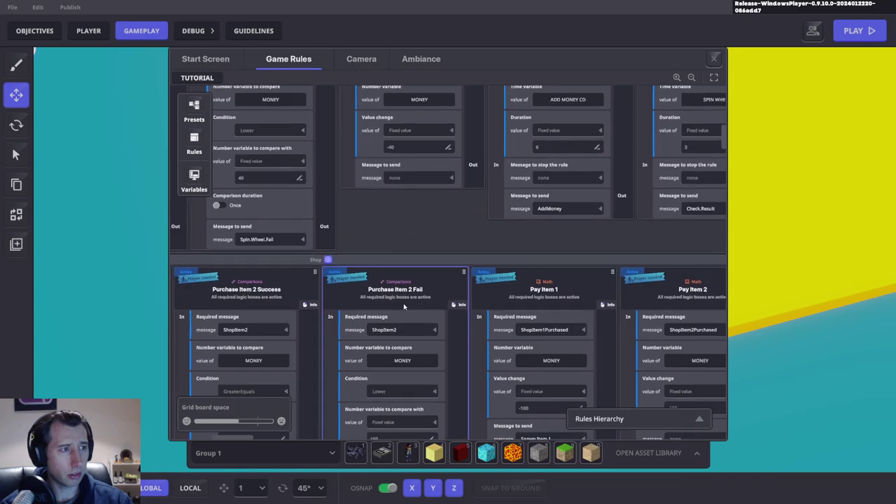
left_click_drag(571, 347, 612, 404)
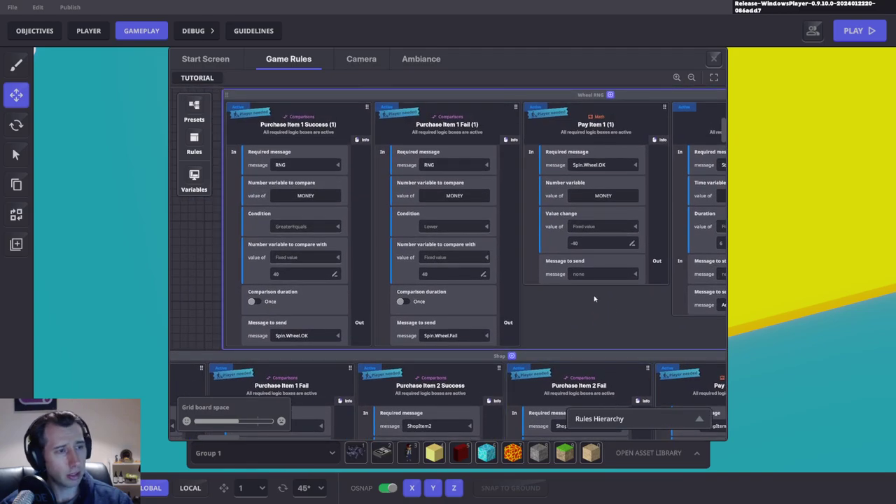
left_click_drag(567, 270, 404, 106)
left_click_drag(530, 403, 382, 146)
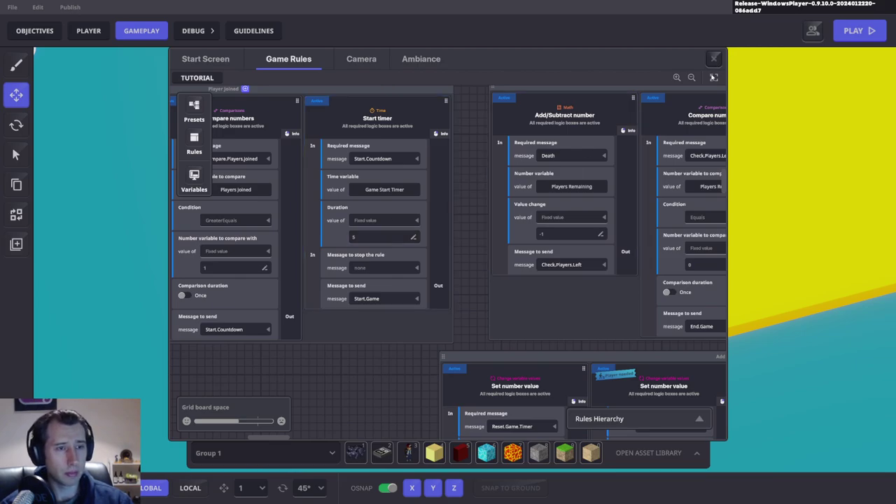
left_click(805, 122)
key("ctrl+p")
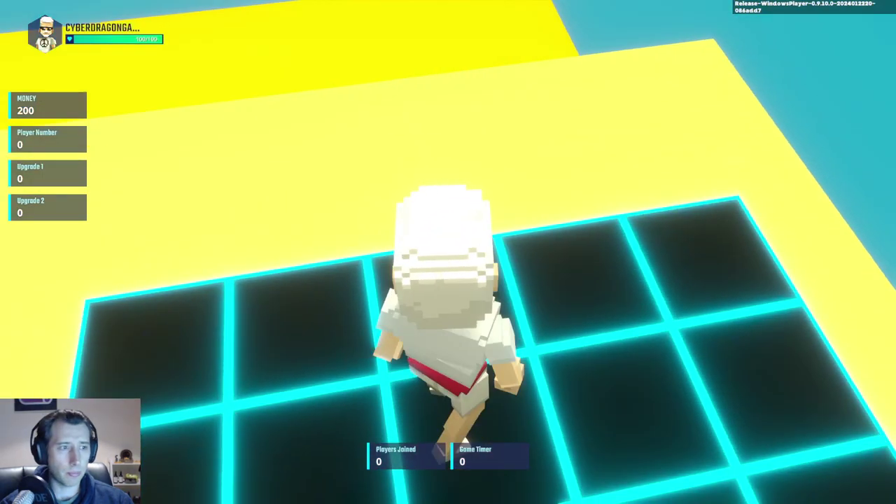
key("w")
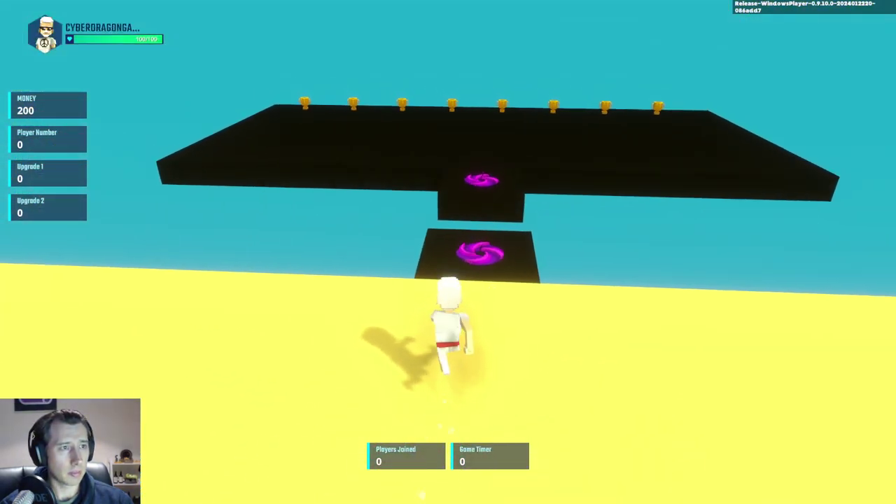
key("w")
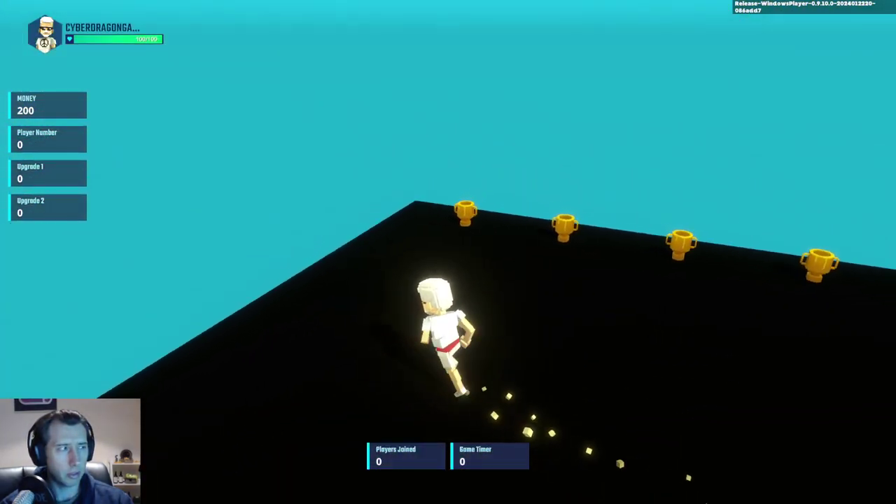
key("w")
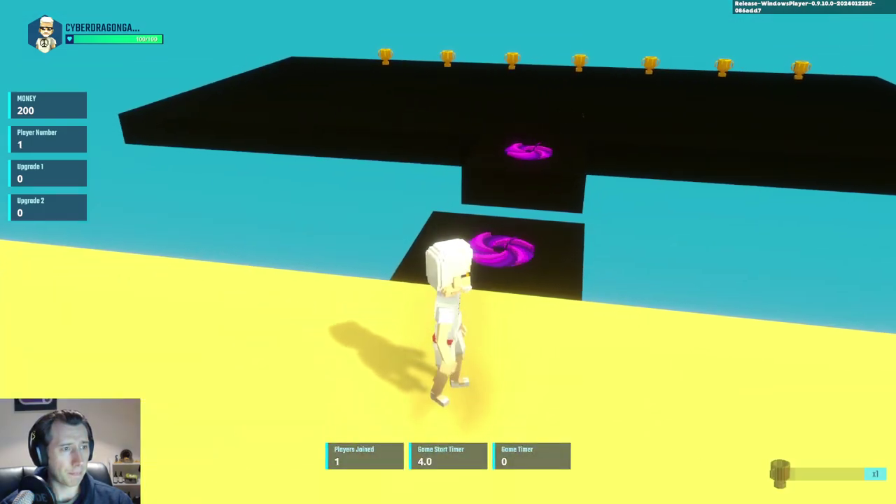
key("w")
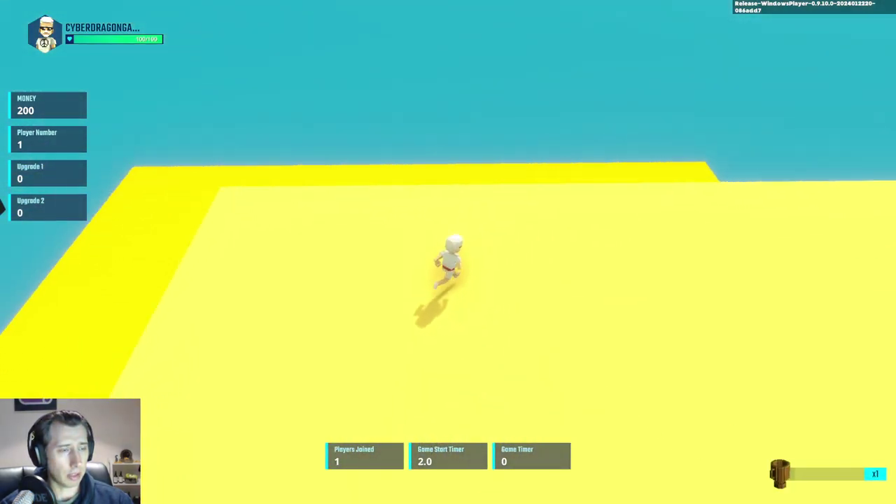
key("a")
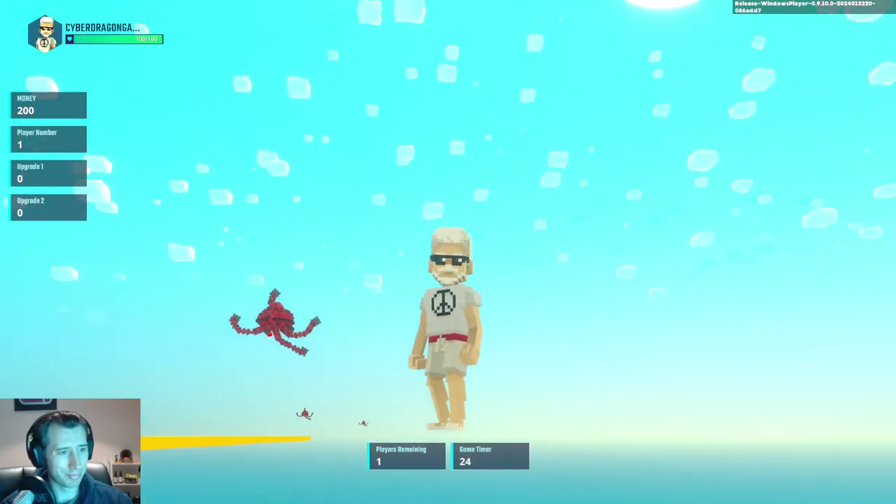
key("Escape")
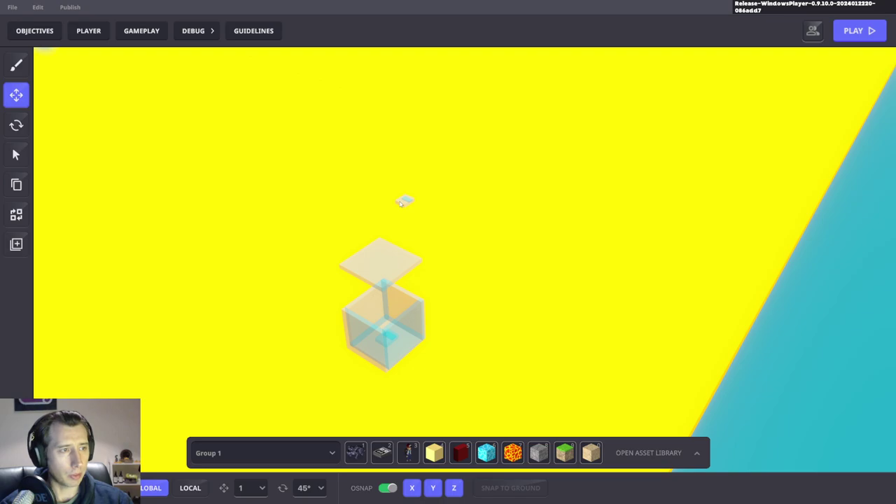
Step: Select Spawn Player 1 and assign it the Speed 10 percent preset, found by searching 'sp'
left_click(401, 201)
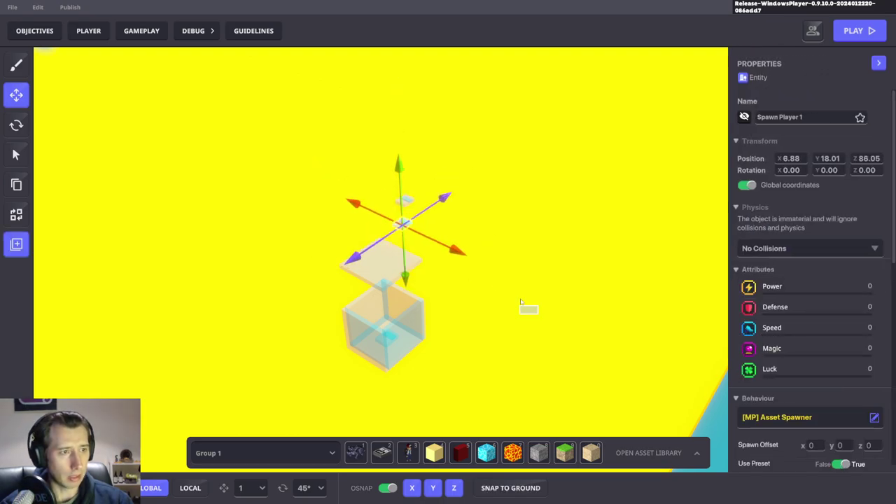
left_click(554, 250)
left_click(649, 342)
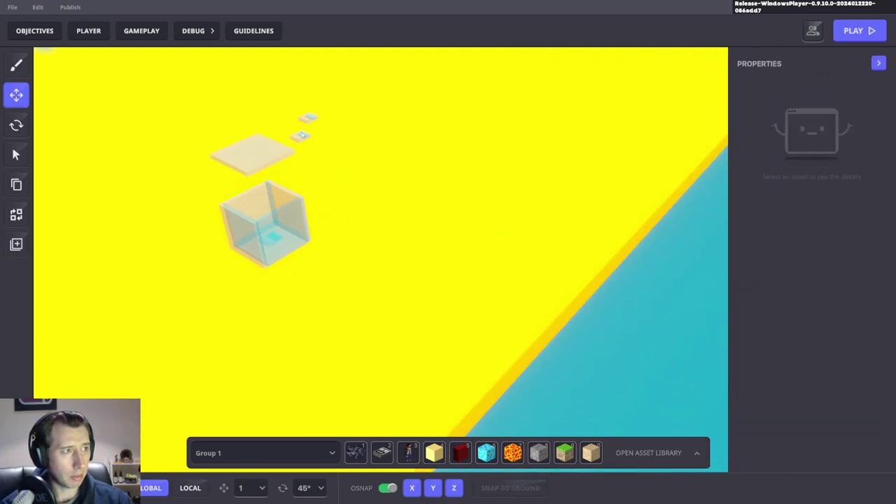
left_click(424, 188)
left_click_drag(464, 248, 380, 221)
scroll(823, 300, "down", 3)
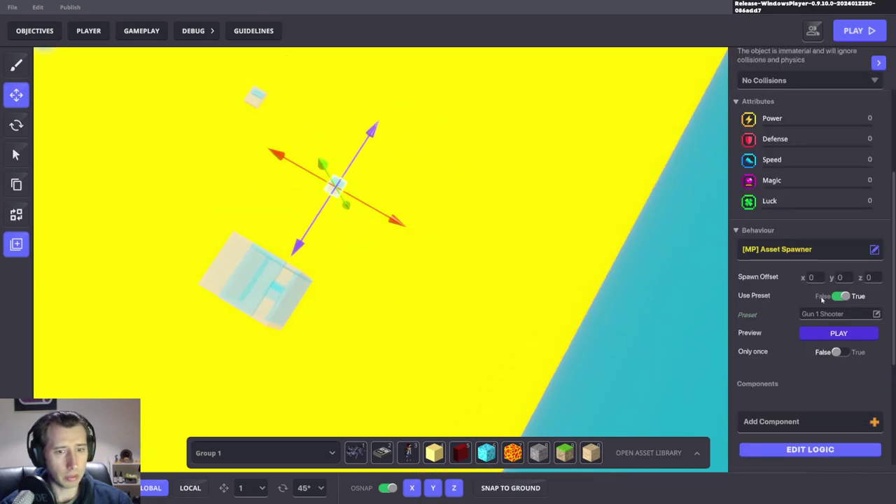
left_click(833, 314)
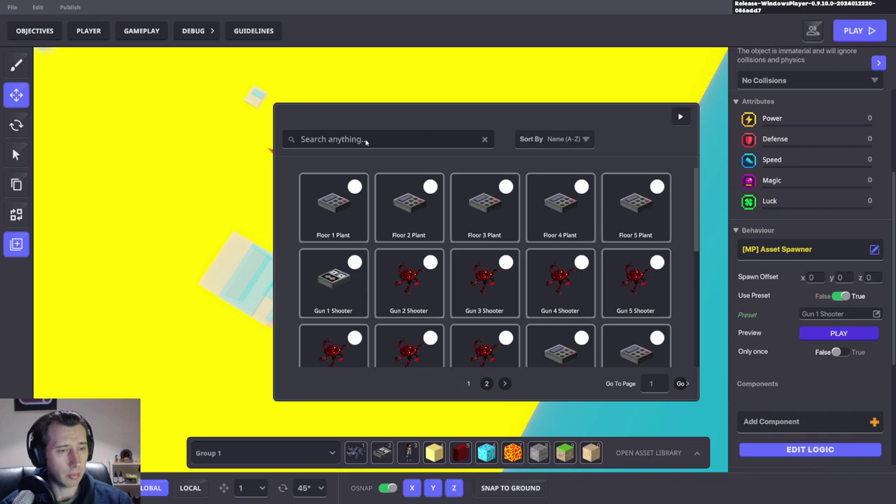
type("s")
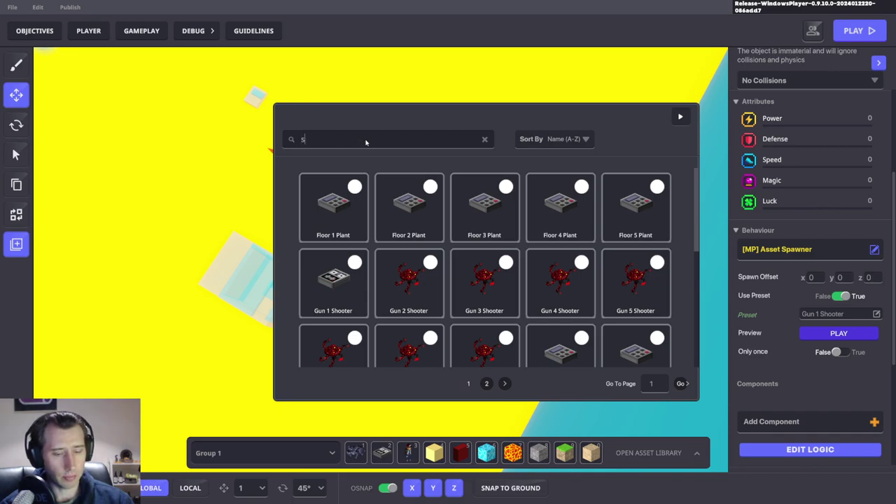
type("p")
left_click(416, 217)
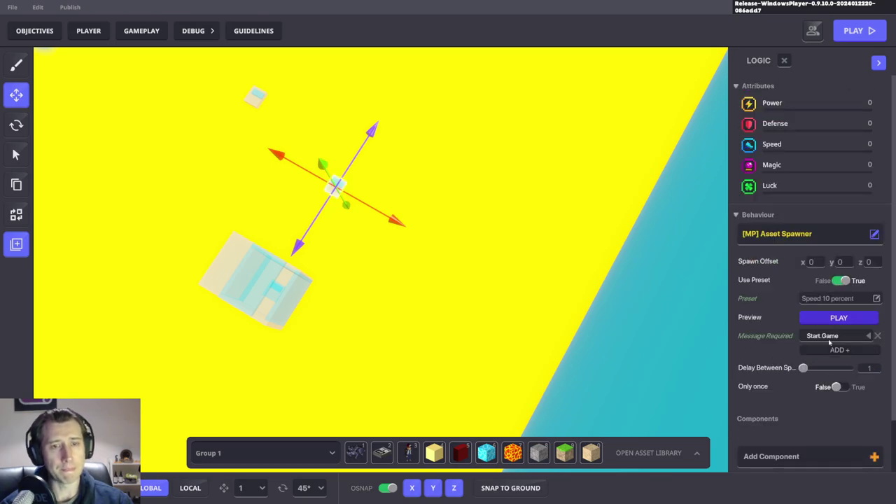
Step: Save the level changes with Ctrl+S and confirm
right_click_drag(574, 273, 518, 231)
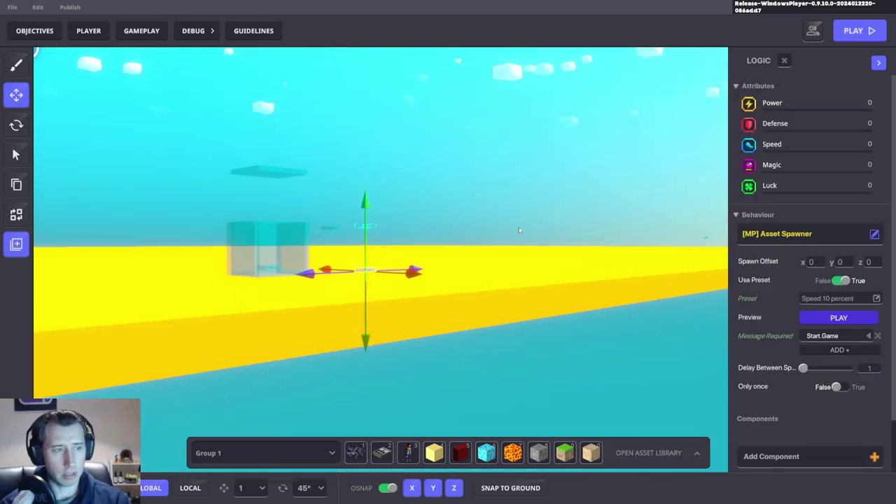
right_click_drag(493, 269, 464, 293)
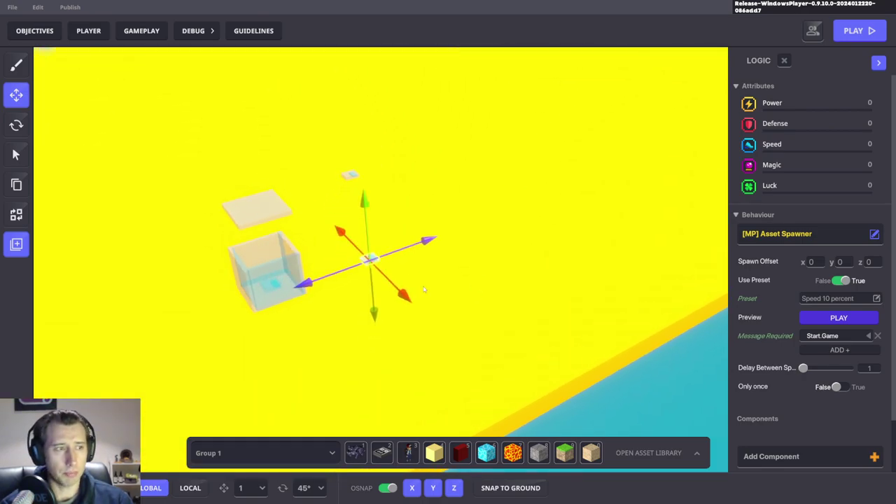
right_click_drag(519, 299, 446, 241)
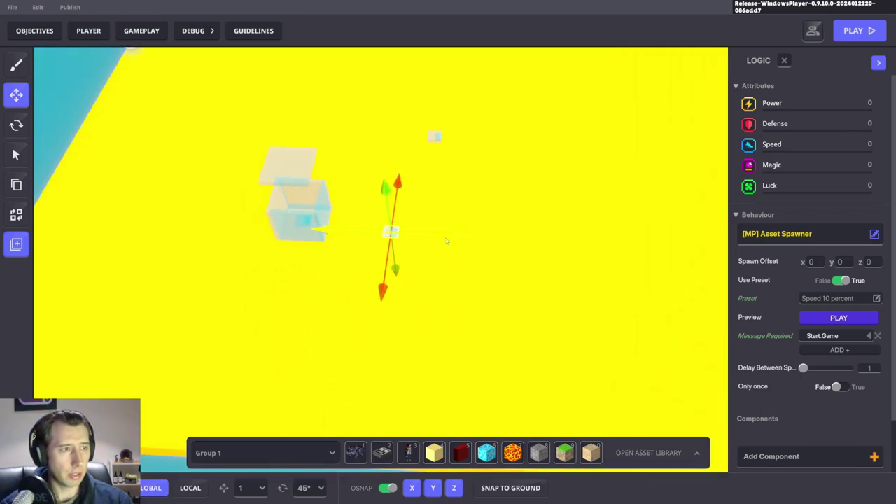
key("ctrl+s")
left_click(500, 272)
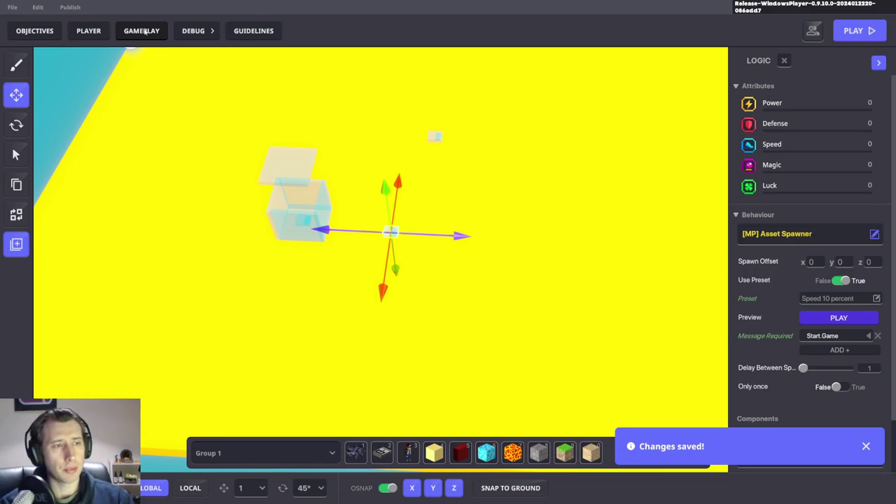
Step: Select the cube and add an [MP] Trigger Volume component to it
left_click(145, 32)
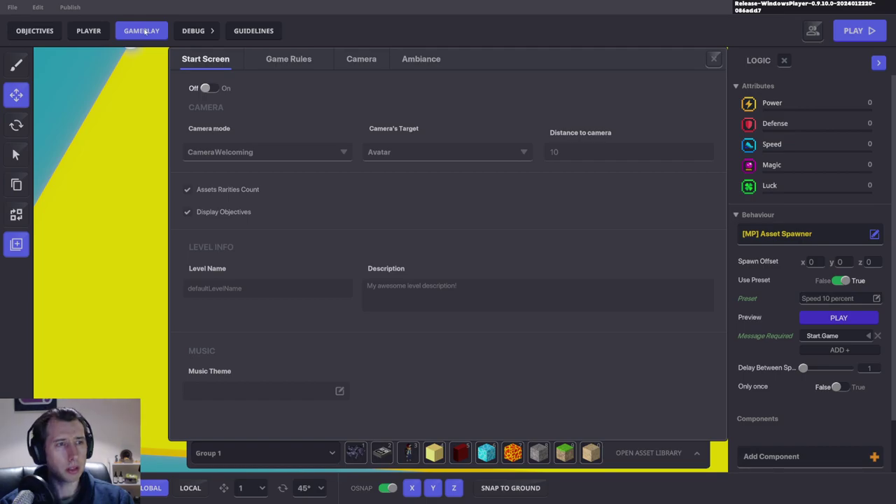
left_click(714, 59)
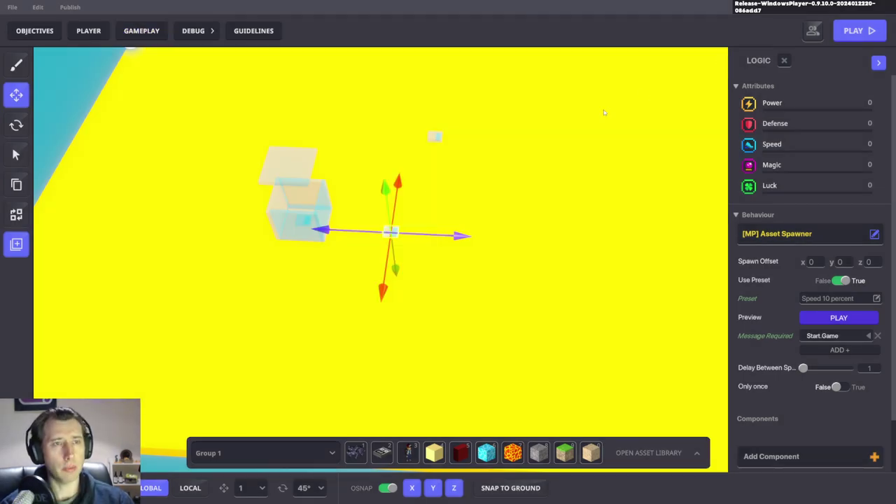
left_click(285, 161)
scroll(770, 343, "down", 3)
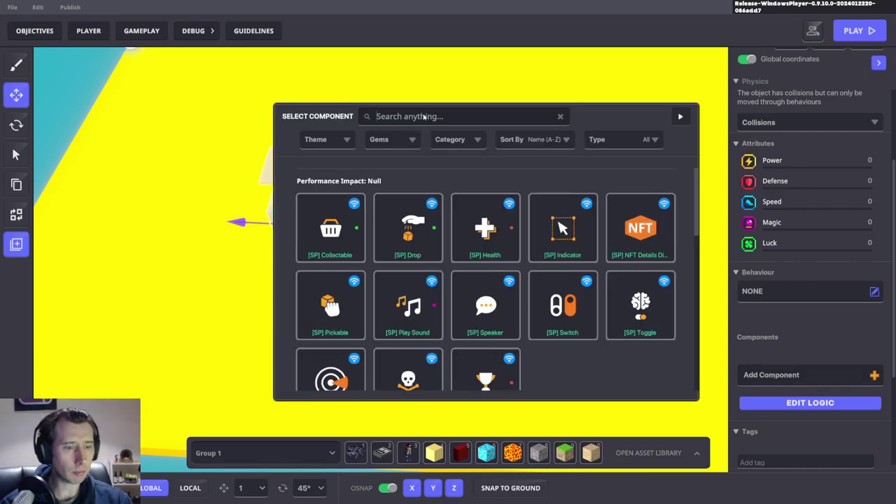
type("ol")
left_click(342, 321)
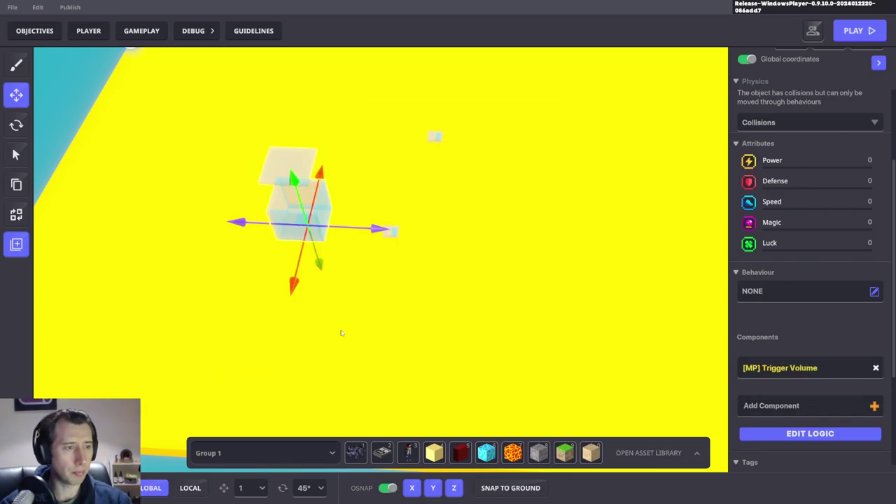
Step: Set the trigger's box detection area to 1 × 2 × 1
scroll(816, 407, "down", 3)
left_click(819, 352)
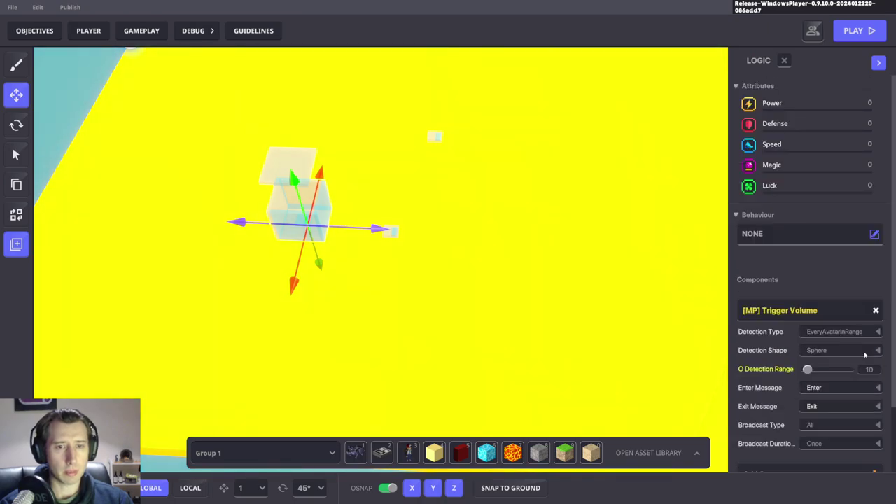
left_click(861, 350)
left_click(821, 370)
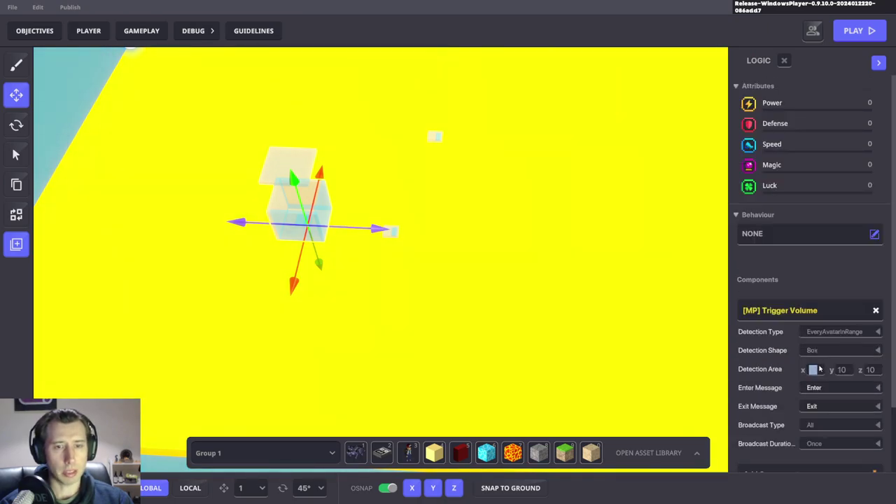
type("1")
right_click_drag(432, 289, 490, 294)
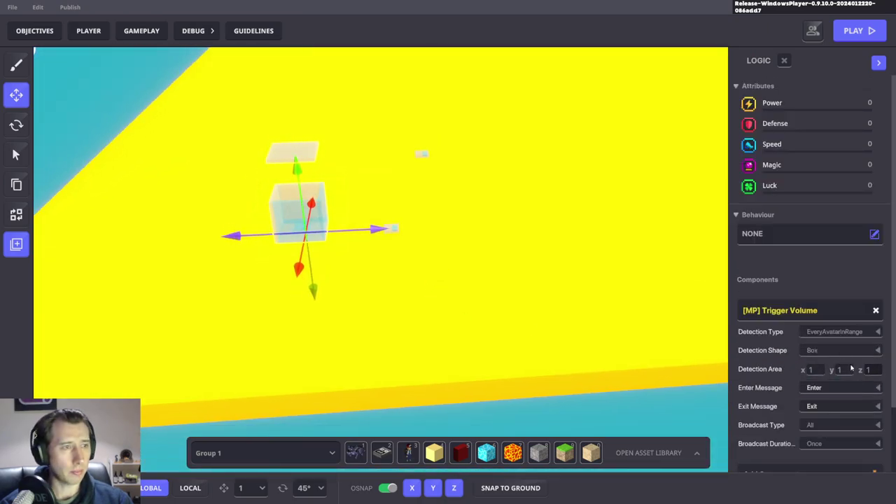
left_click(840, 370)
type("2")
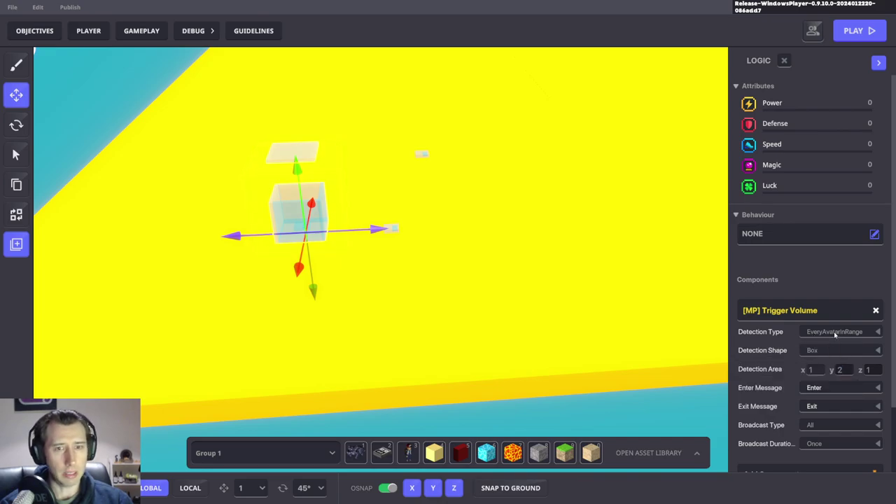
scroll(770, 340, "down", 2)
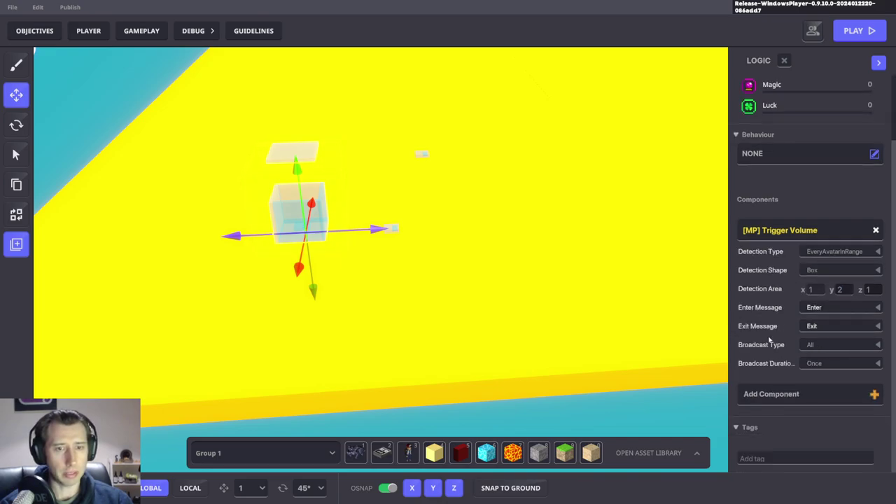
Step: Set the enter message to Check.Upgrades and broadcast it to the Rules
left_click(814, 308)
type("Check.")
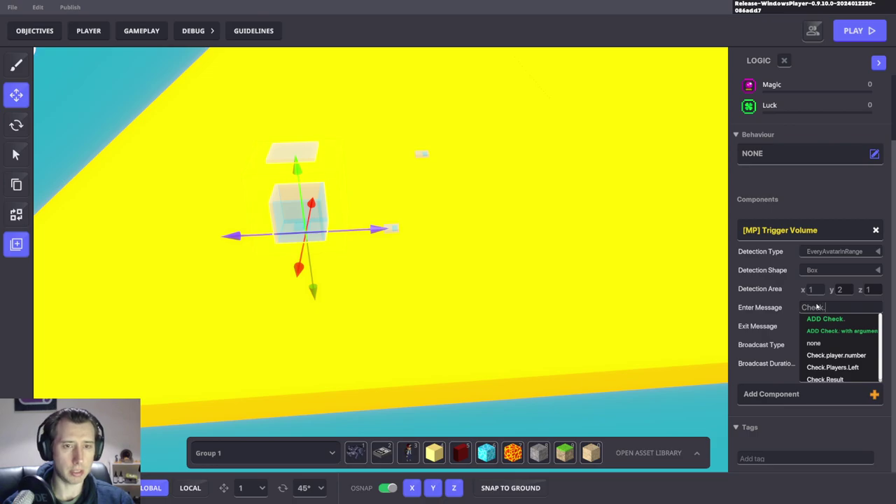
type("Upgrades")
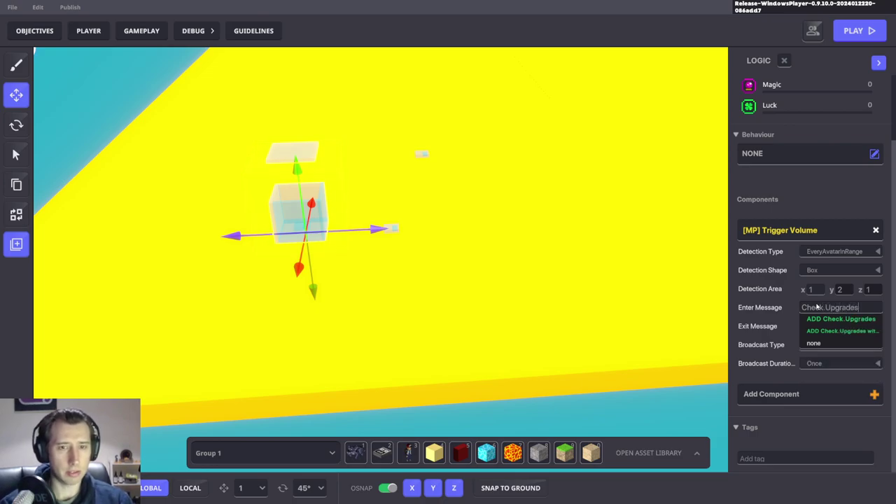
left_click(842, 334)
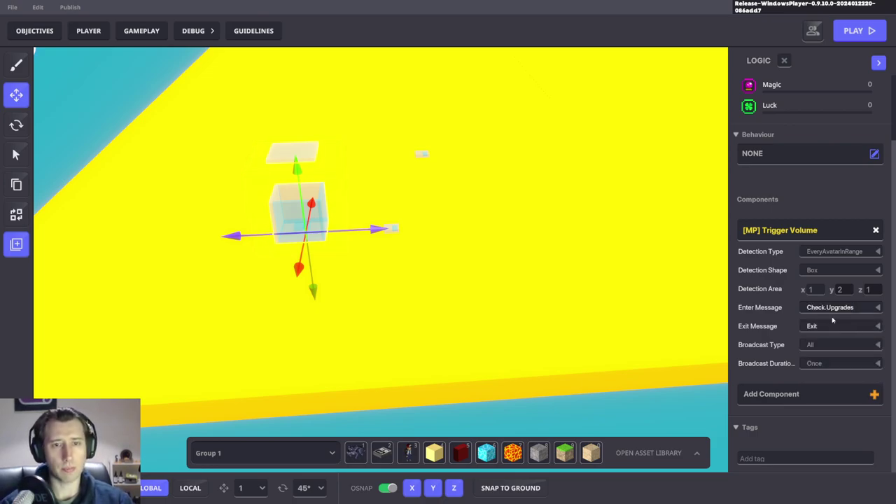
left_click(819, 346)
scroll(831, 405, "down", 1)
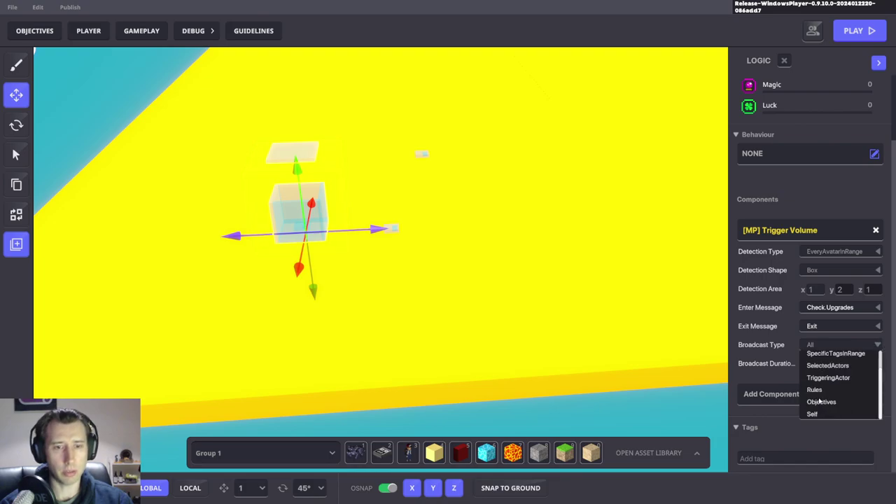
left_click(821, 392)
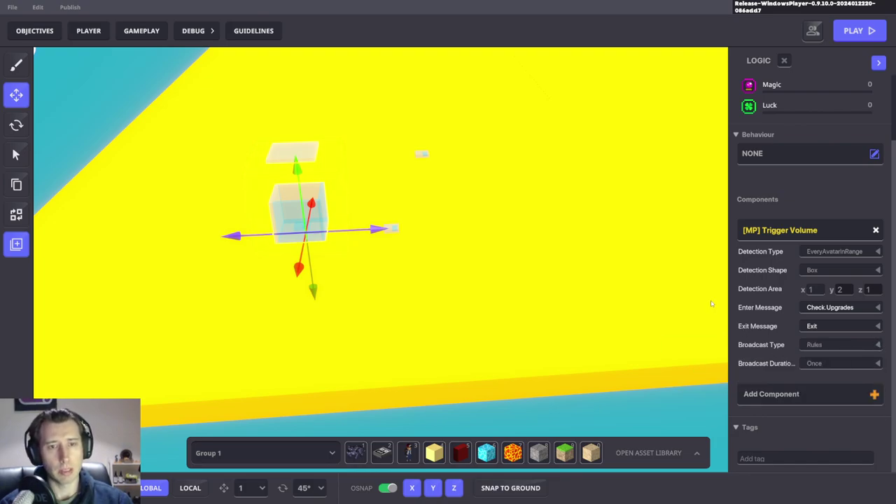
right_click_drag(462, 231, 500, 257)
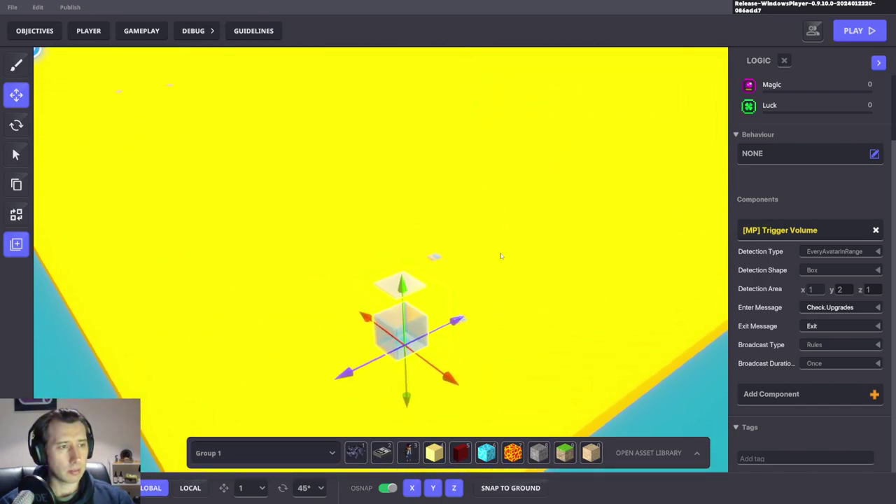
left_click(142, 31)
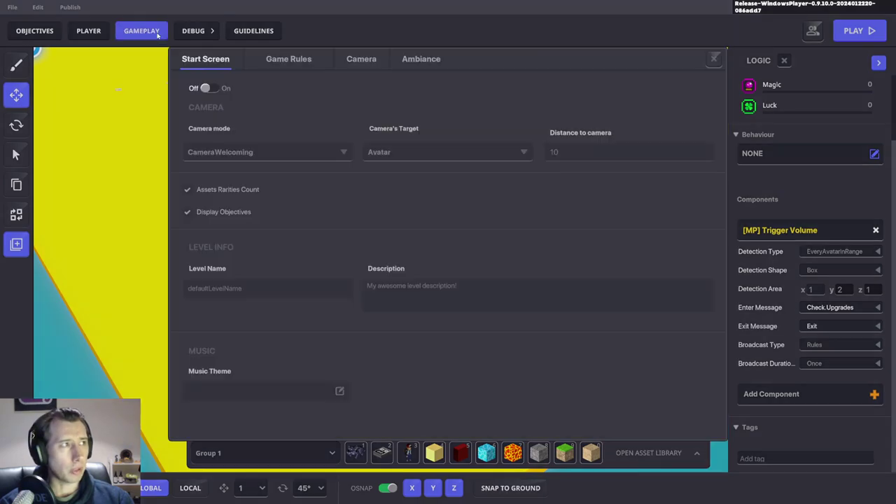
Step: Add a Compare numbers rule to an empty area of the game rules graph
left_click(290, 63)
left_click_drag(588, 365, 565, 74)
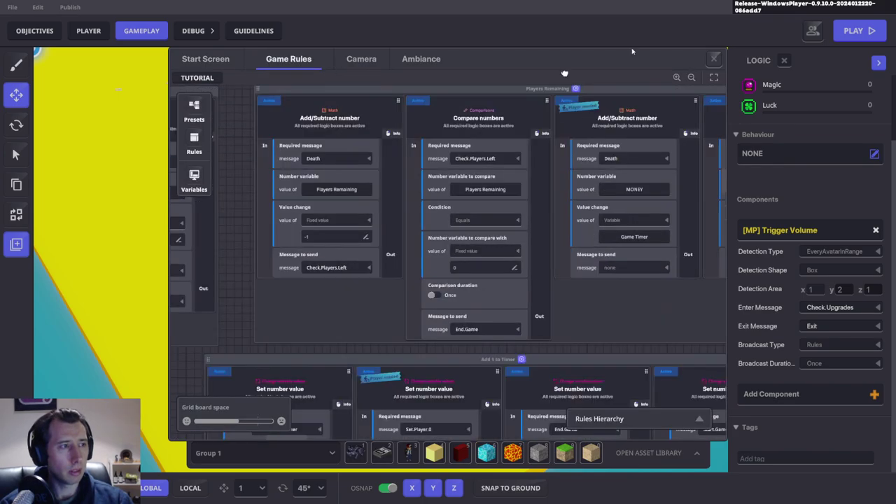
scroll(574, 74, "down", 15)
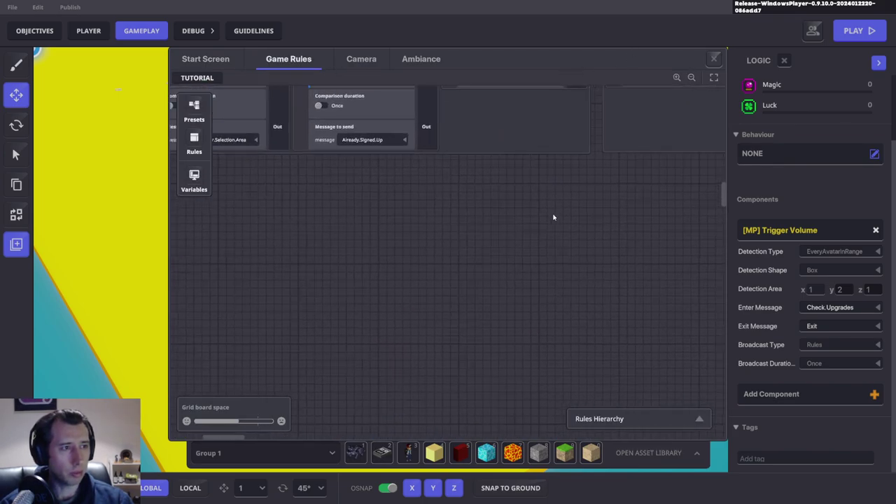
scroll(508, 208, "down", 3)
scroll(548, 341, "up", 5)
left_click_drag(548, 341, 462, 246)
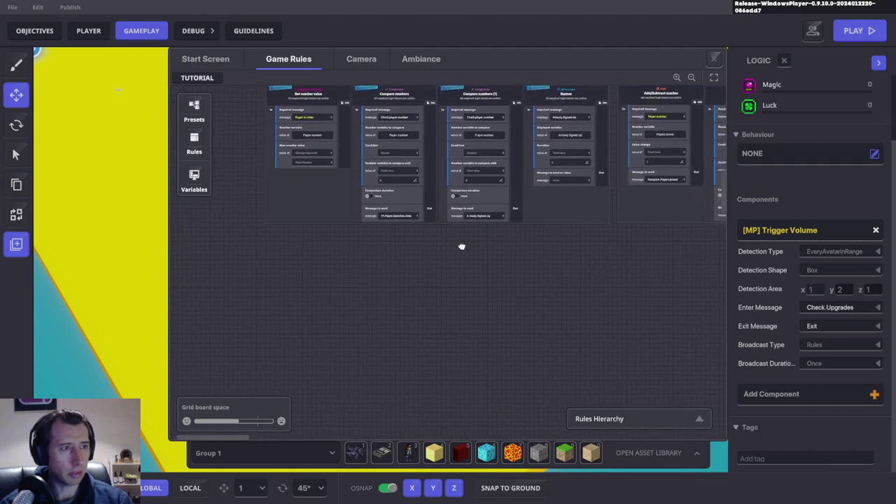
left_click(194, 143)
left_click(297, 205)
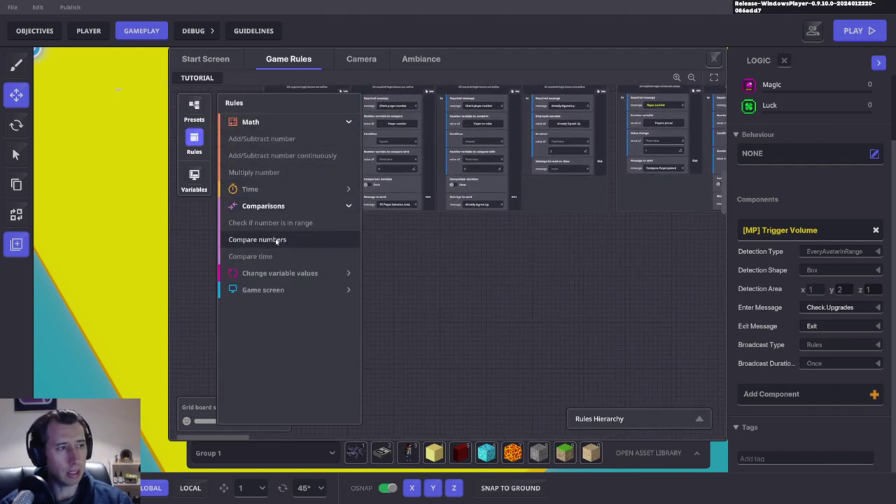
left_click(291, 243)
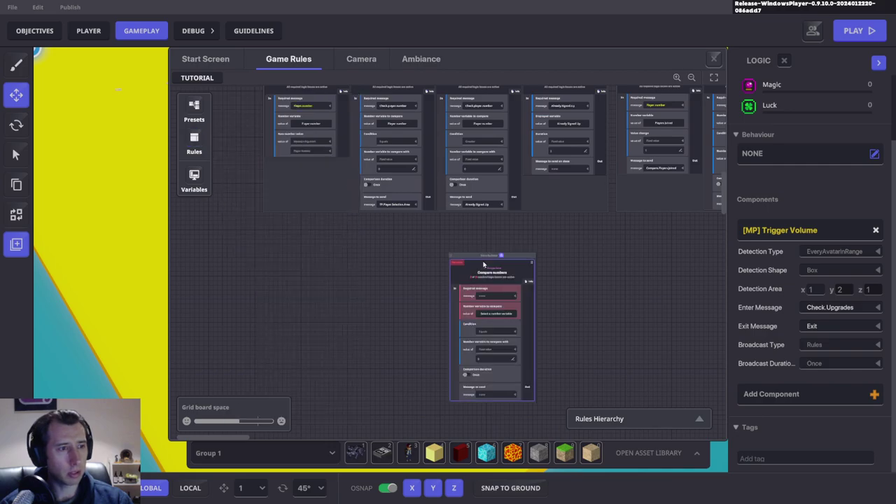
left_click_drag(480, 275, 310, 256)
scroll(421, 309, "up", 3)
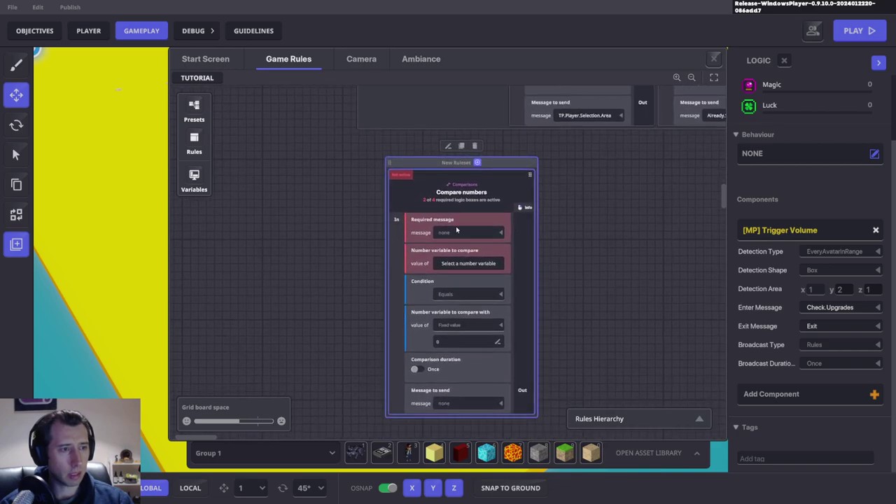
Step: Make the rule wait for Check.Upgrades and compare Upgrade 1 against 1
left_click(459, 231)
type("Chec")
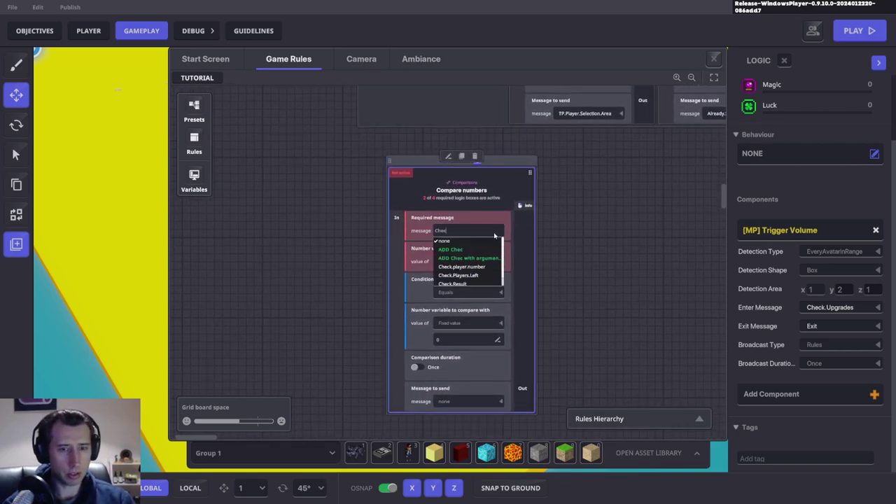
type("k.Upgrade")
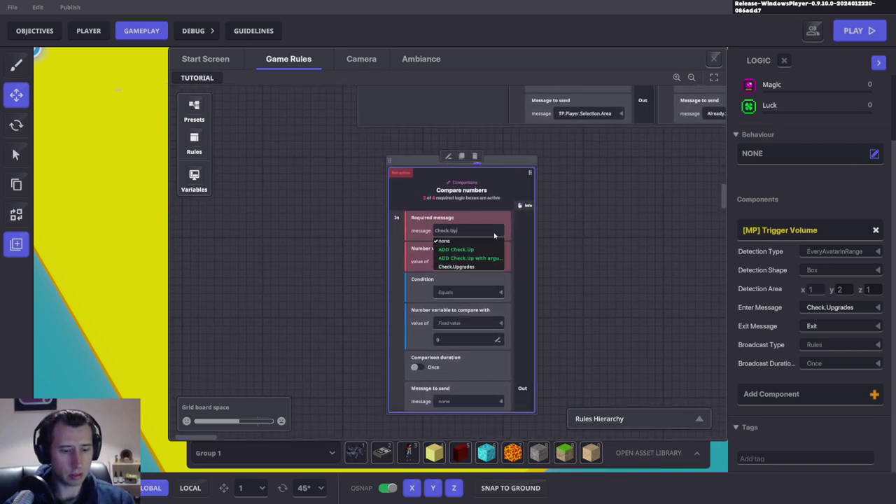
left_click(459, 267)
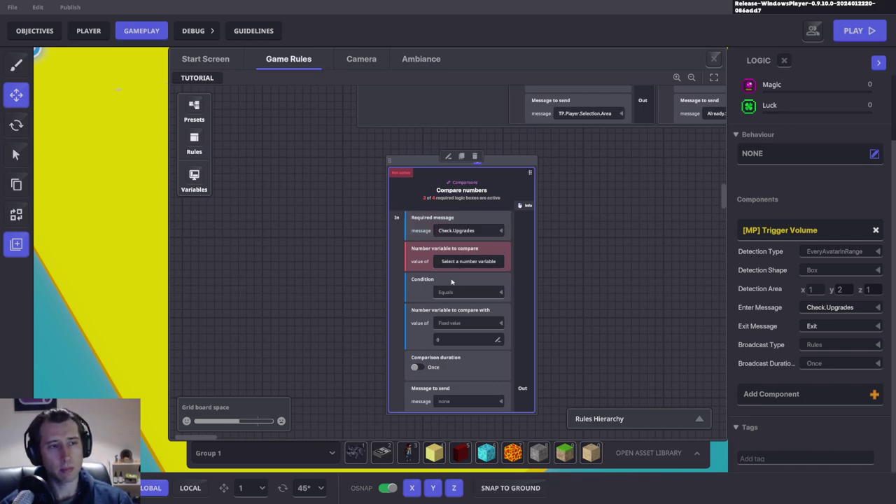
left_click(468, 261)
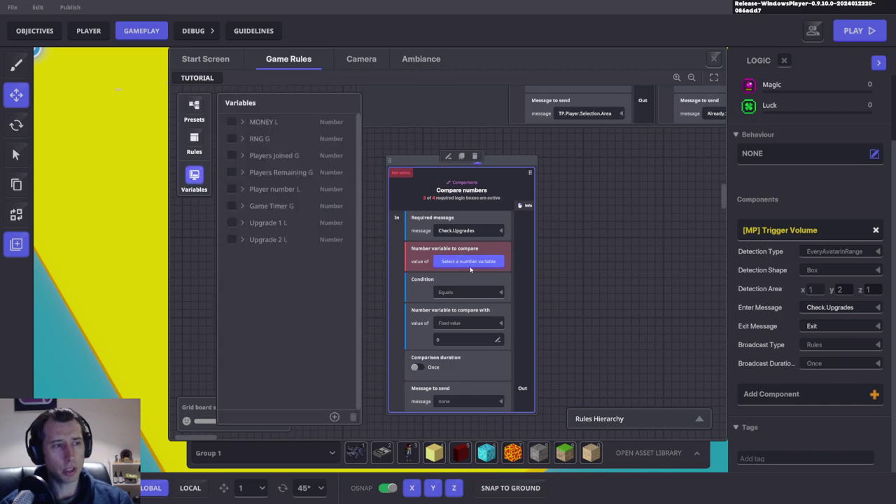
left_click(231, 223)
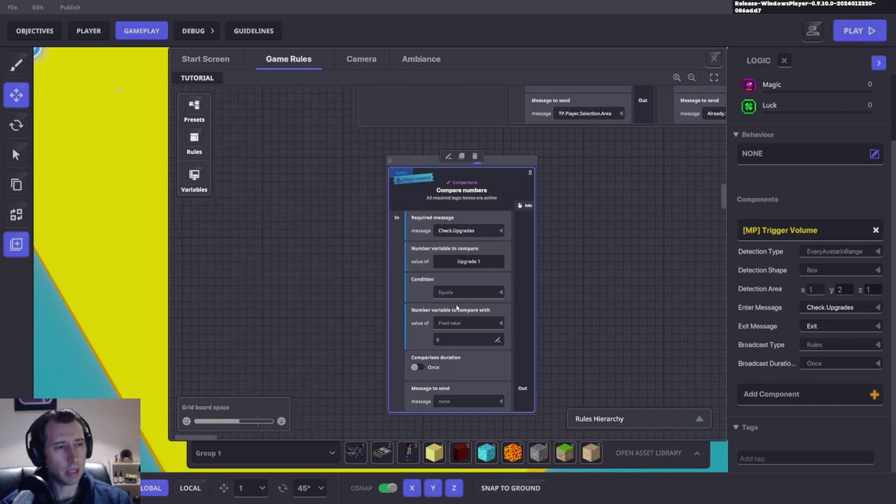
left_click(448, 341)
type("1")
Step: Set the rule's message to send to Spawn.Speed.10
scroll(519, 339, "down", 3)
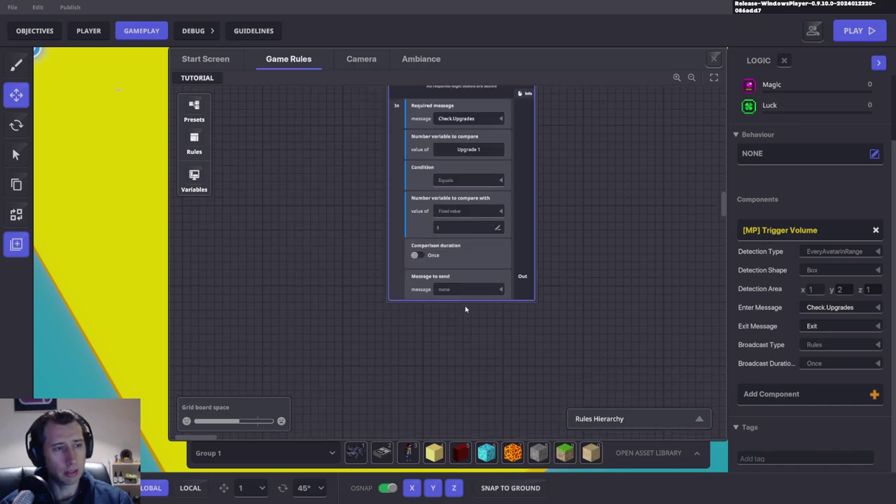
scroll(465, 309, "up", 2)
left_click(471, 341)
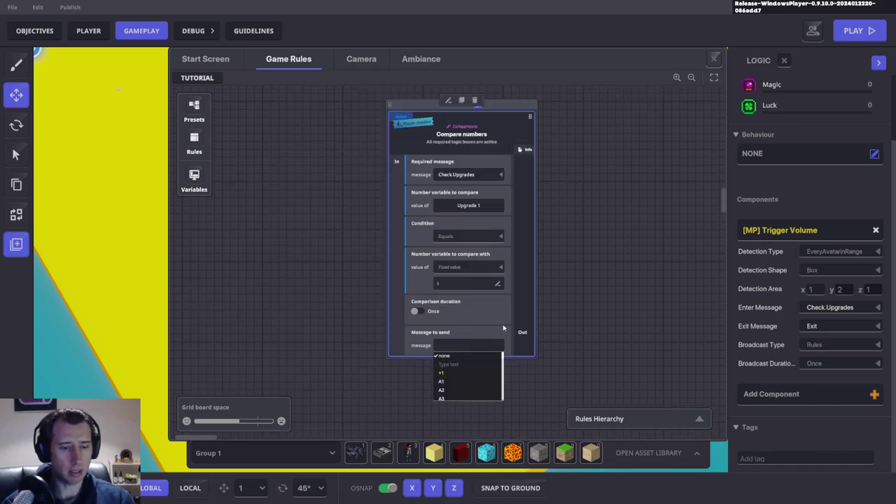
type("Spawn.")
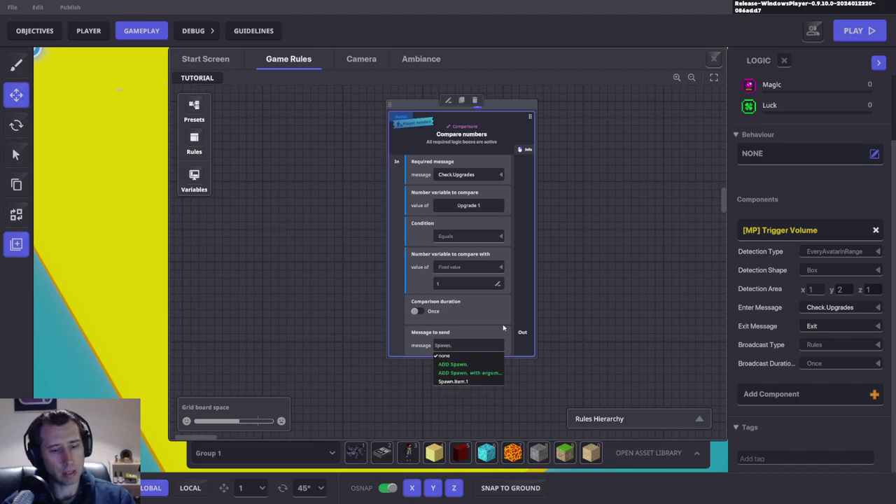
type("Speed.10")
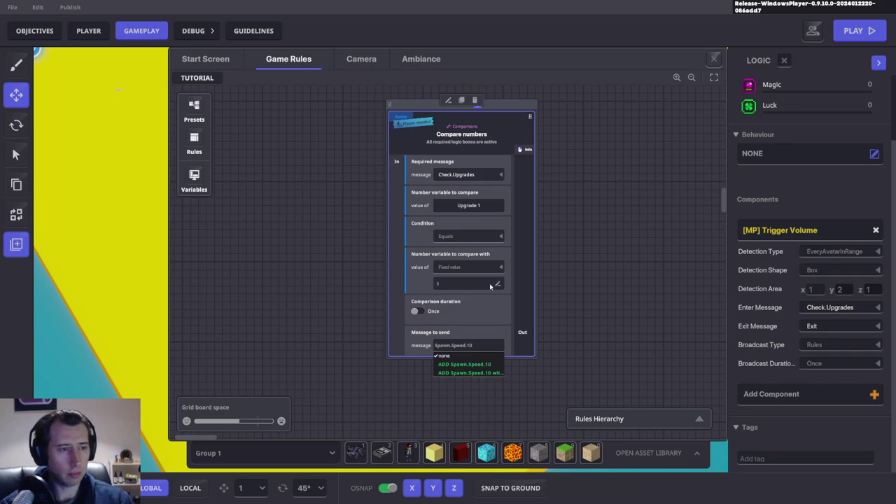
left_click(571, 312)
left_click_drag(570, 312, 473, 328)
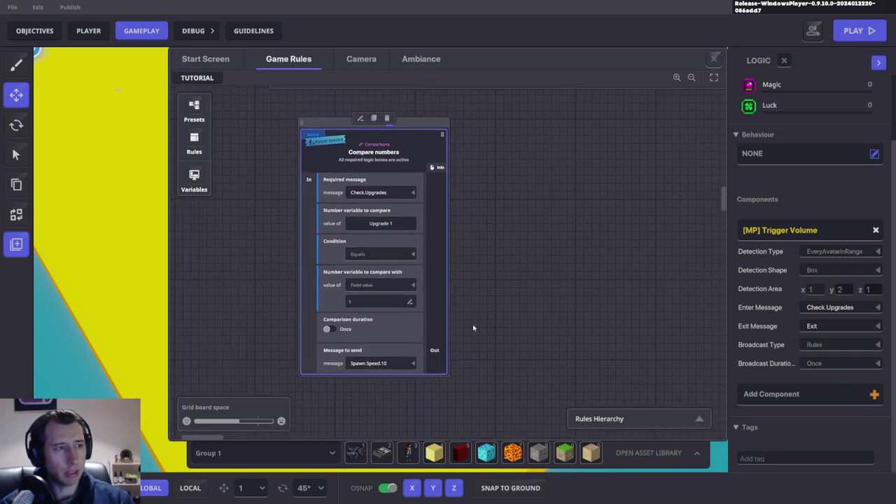
Step: Duplicate the comparison so the copy checks for 2 and sends Spawn.Speed.20
left_click(373, 118)
left_click(536, 223)
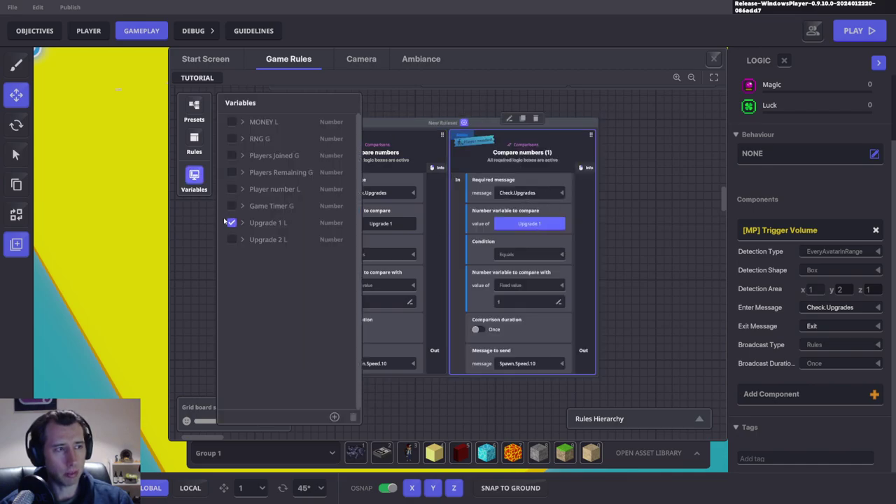
left_click(194, 180)
left_click(529, 302)
key("BackSpace")
type("2")
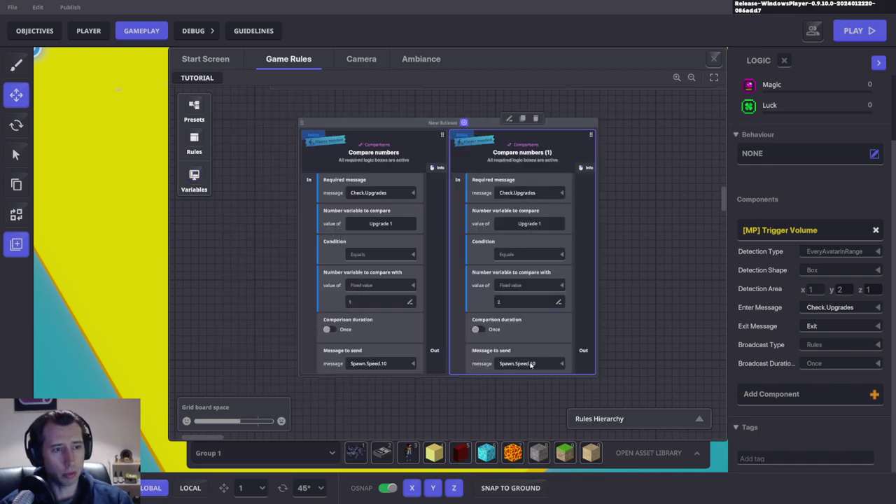
left_click(532, 364)
type("Spawn")
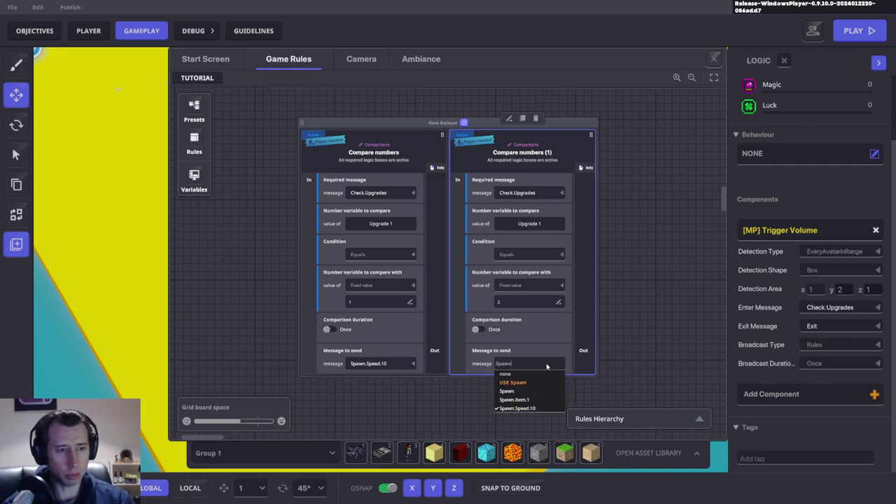
type(".Speed.")
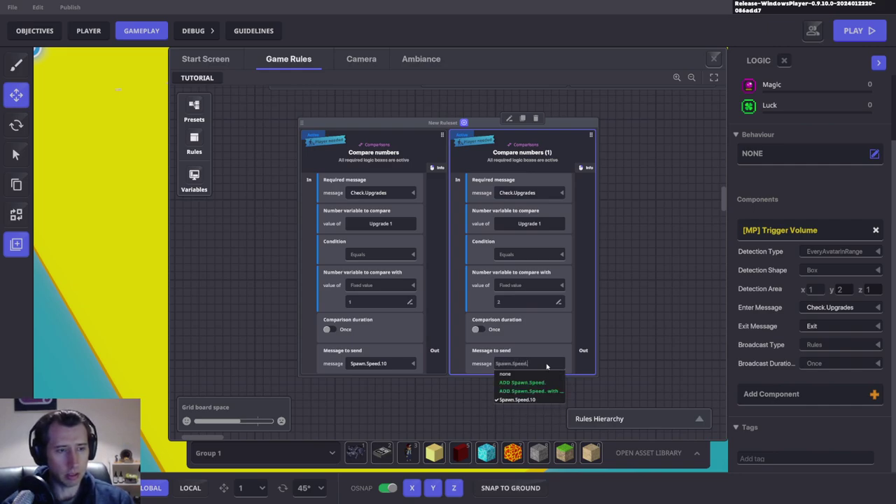
type("20")
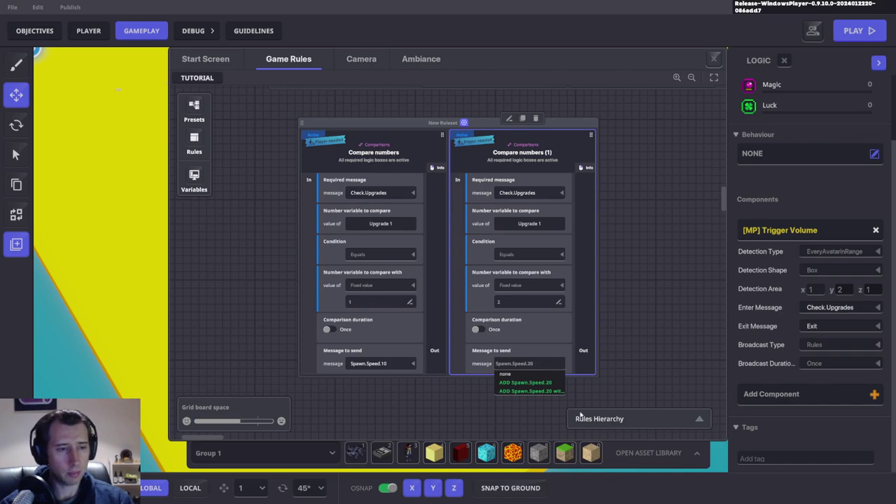
left_click(532, 382)
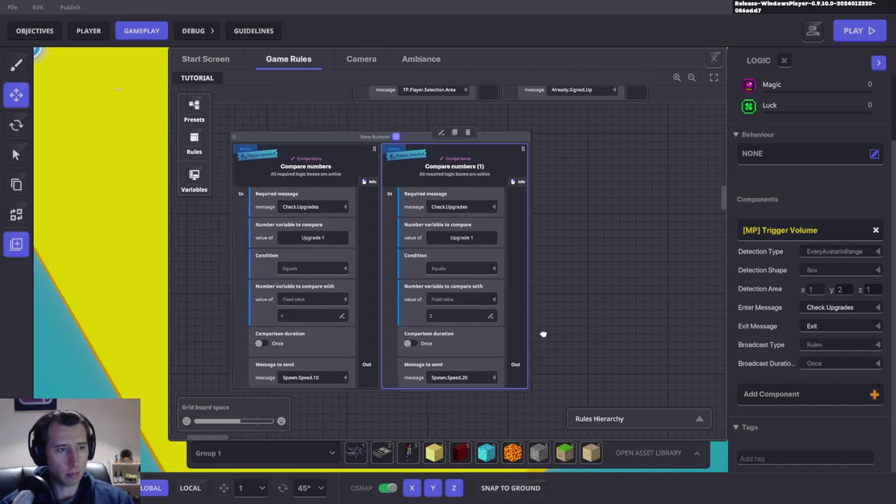
Step: Duplicate it again so the third comparison checks for 3 and sends Spawn.Speed.30
left_click(429, 149)
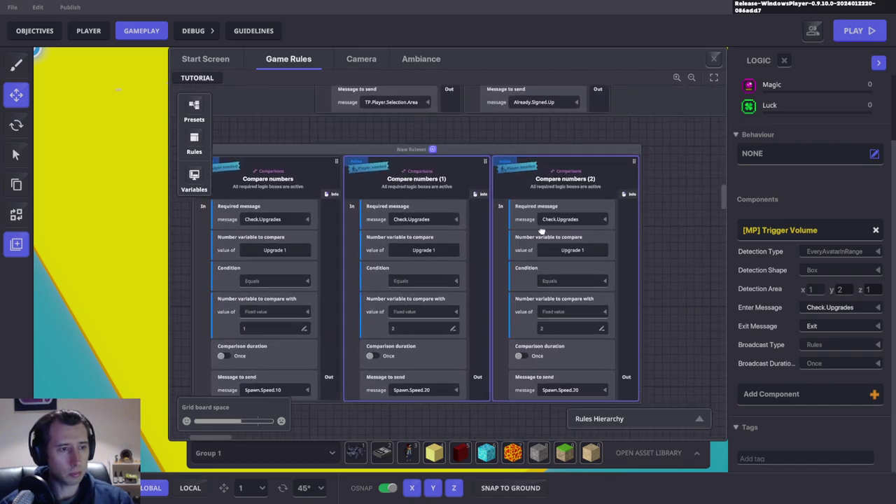
left_click(545, 317)
type("3")
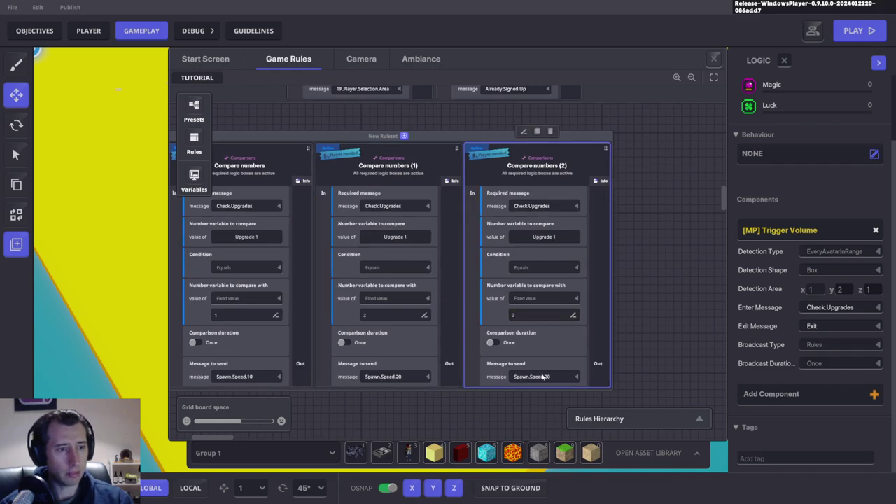
left_click(553, 377)
type("Spawn.SP")
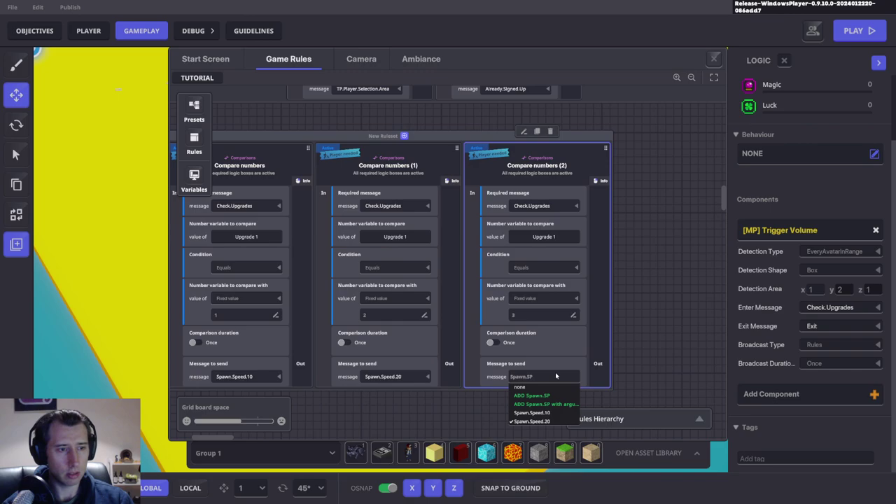
key("BackSpace")
type("peed")
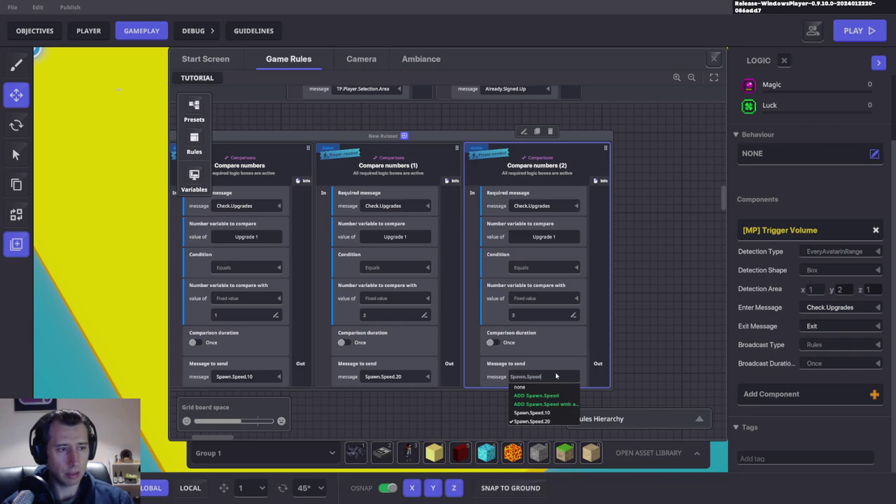
type(".30")
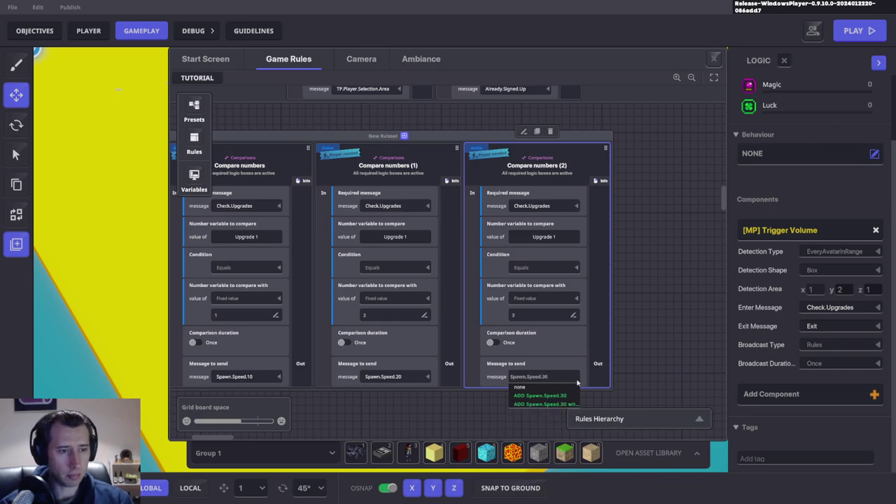
left_click(668, 354)
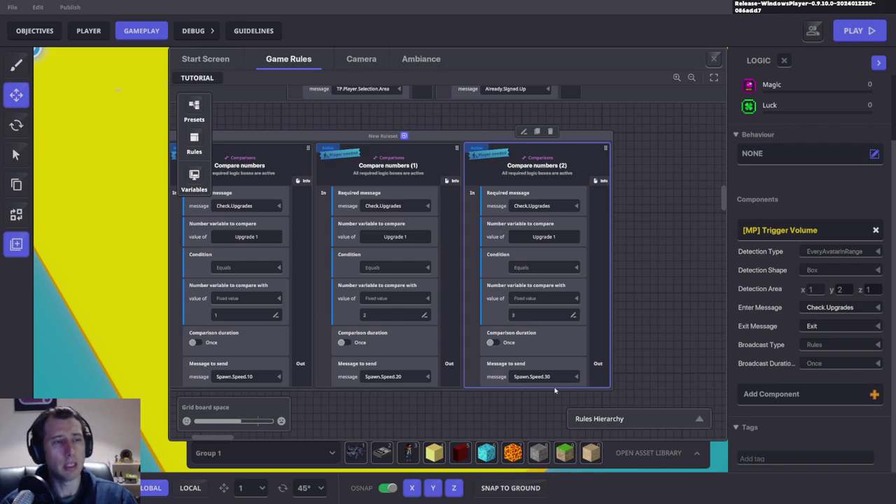
Step: Duplicate the ruleset with its three comparisons and drop New Ruleset (1) under the original
left_click_drag(372, 223, 414, 206)
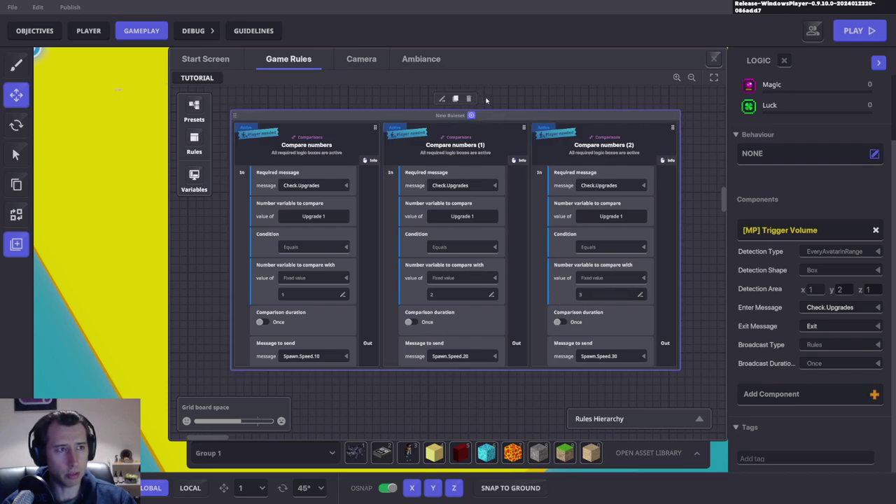
left_click(455, 99)
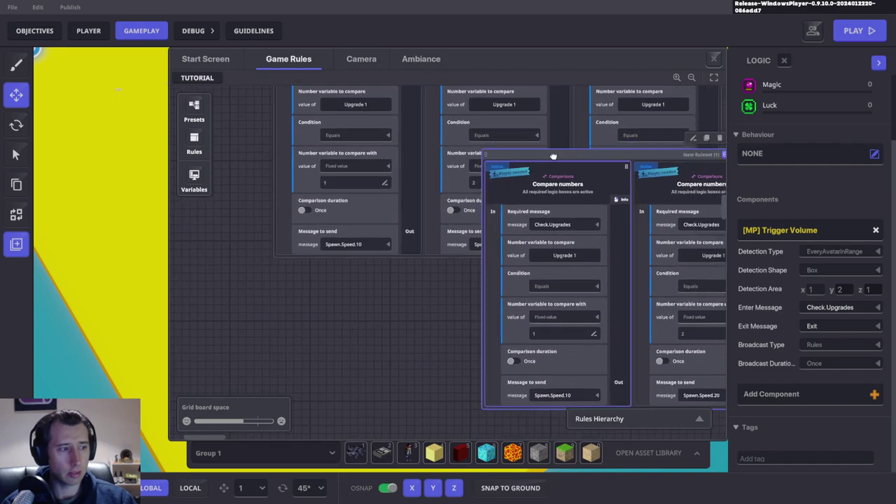
left_click_drag(553, 155, 512, 241)
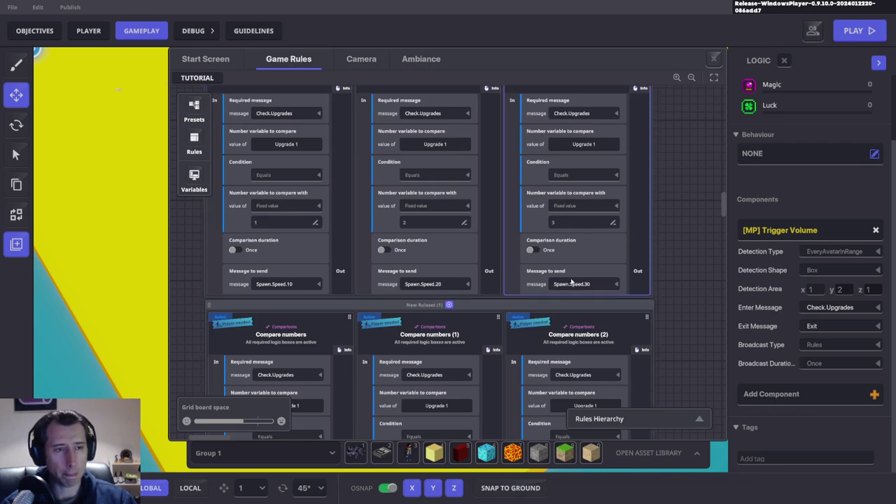
scroll(554, 286, "down", 3)
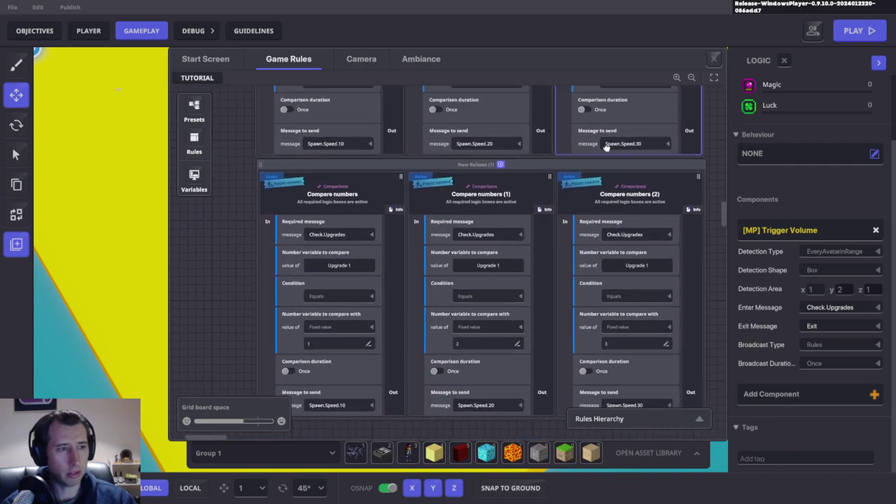
scroll(493, 150, "up", 4)
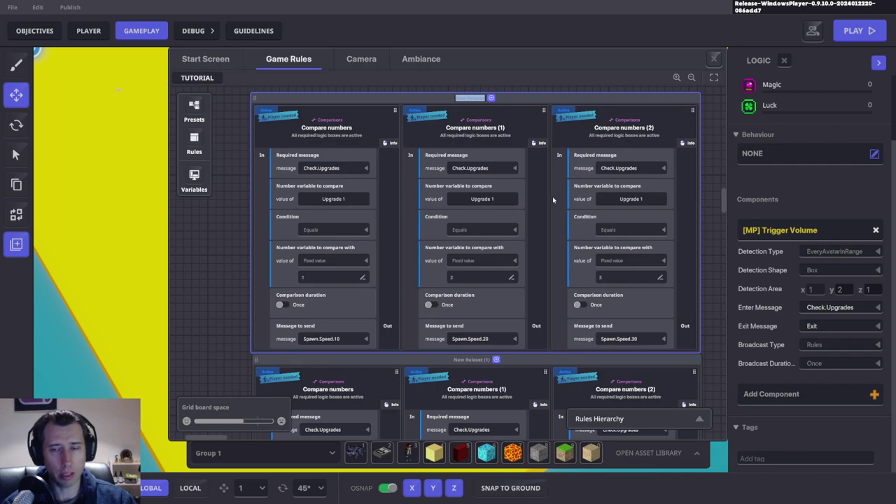
left_click(224, 322)
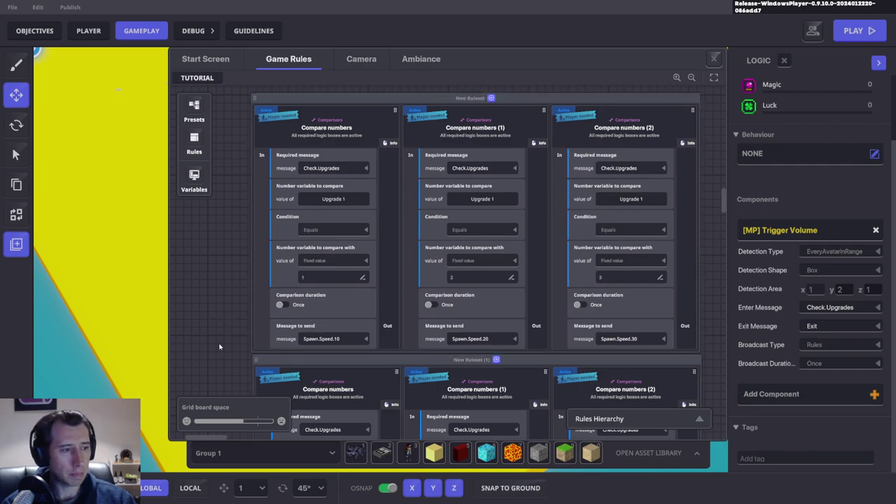
left_click_drag(219, 347, 238, 334)
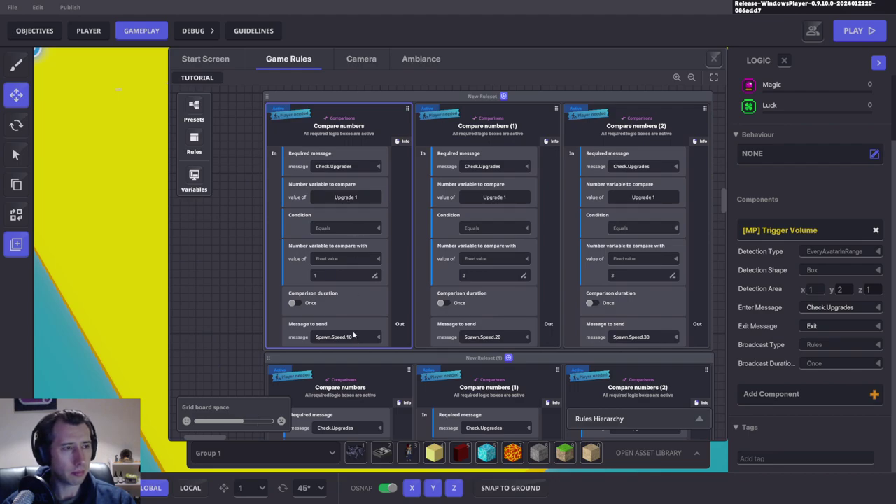
scroll(353, 277, "up", 8)
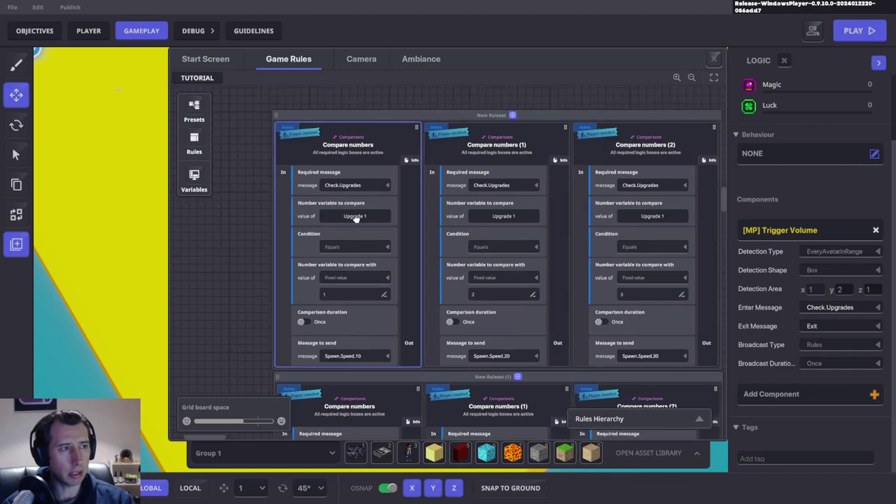
left_click_drag(643, 176, 503, 148)
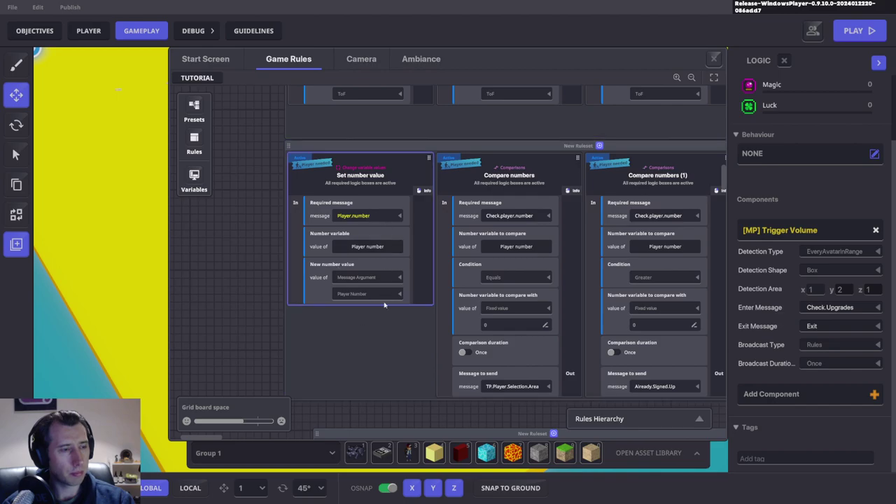
left_click_drag(506, 282, 233, 277)
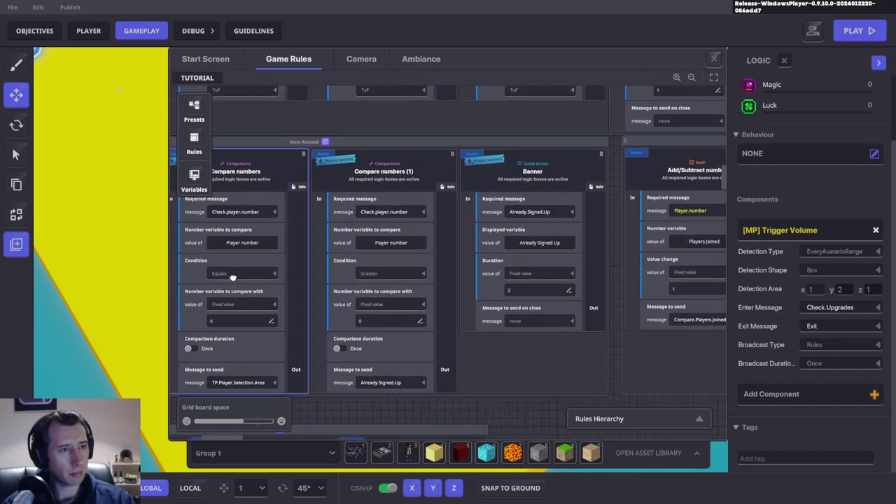
left_click_drag(525, 262, 366, 376)
left_click_drag(610, 381, 468, 278)
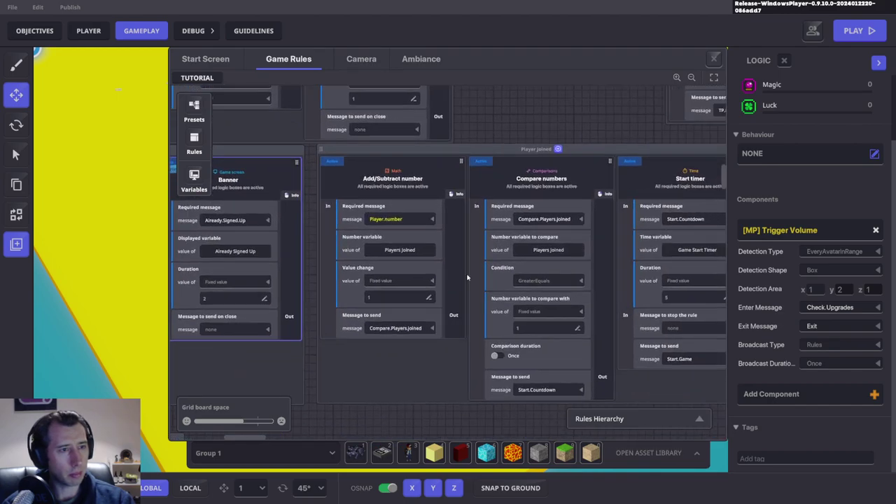
mouse_move(356, 256)
left_mouse_down()
mouse_move(444, 260)
mouse_move(362, 260)
left_mouse_up()
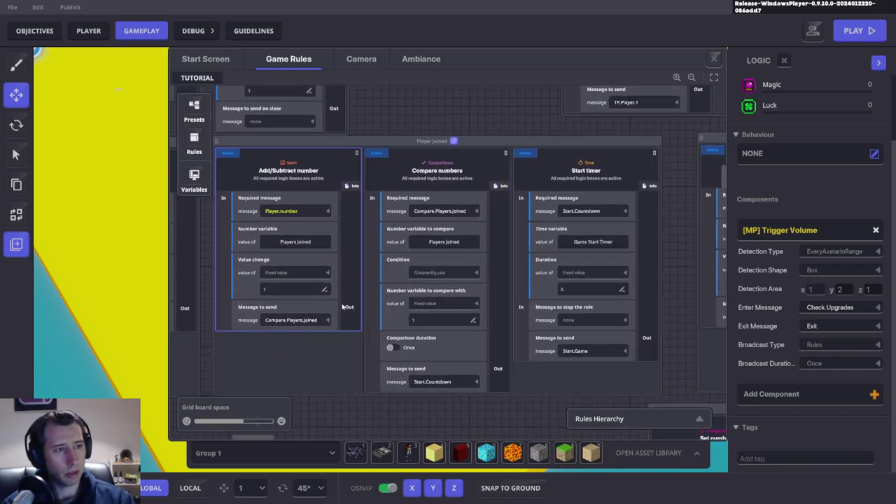
scroll(570, 236, "down", 5)
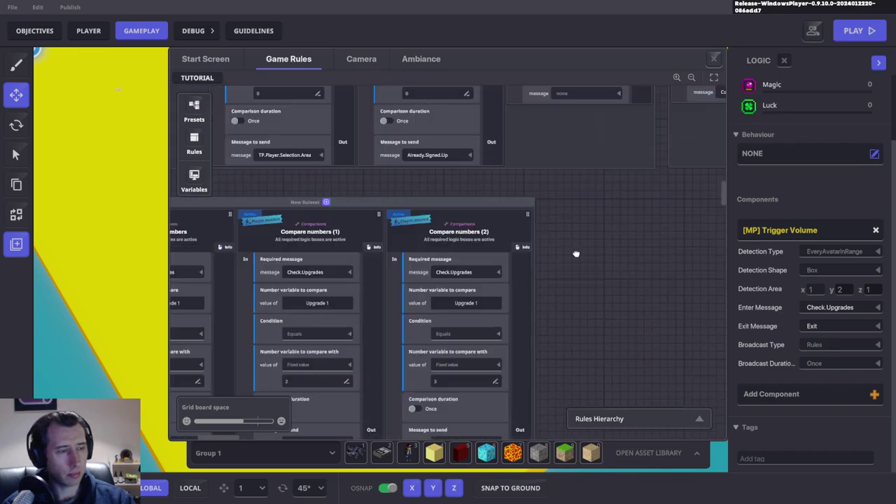
left_click(290, 187)
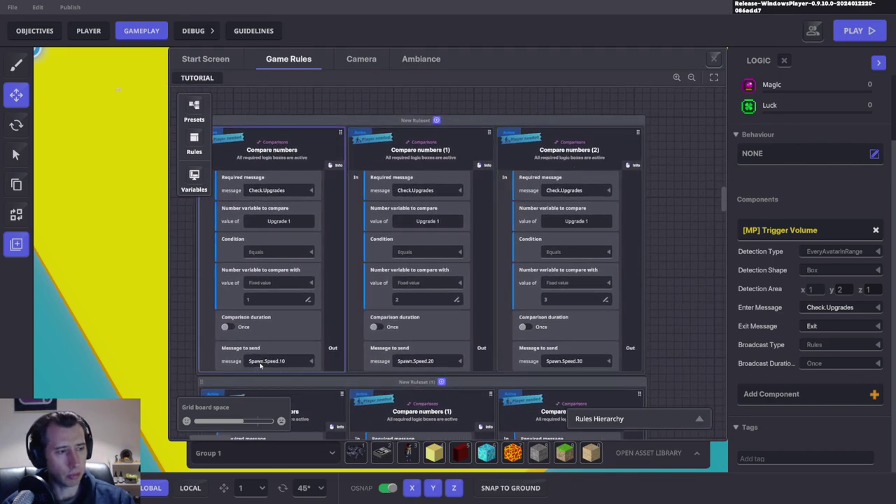
Step: Delete New Ruleset (1) and start adding a rule to the original ruleset
left_click(674, 155)
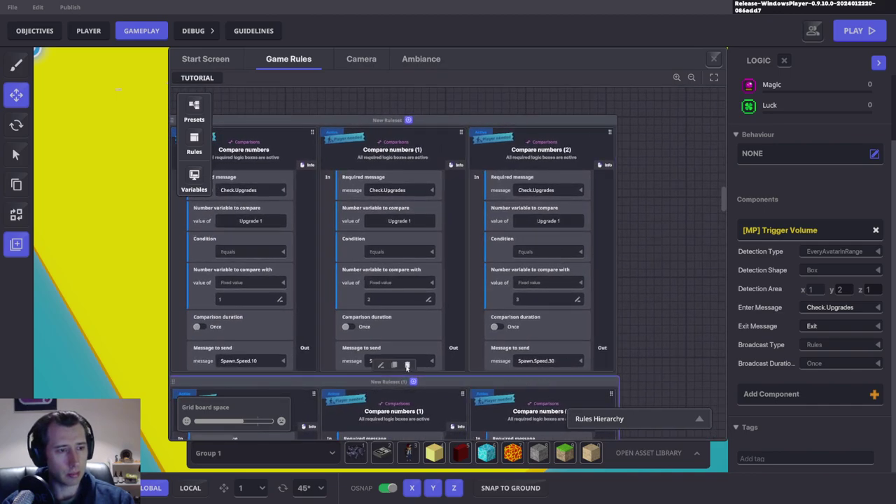
left_click(408, 365)
left_click_drag(408, 366, 516, 407)
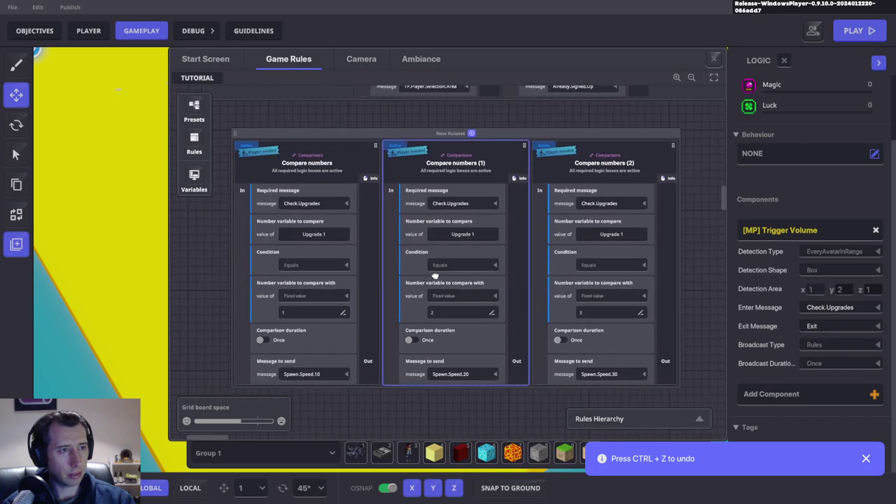
left_click(470, 131)
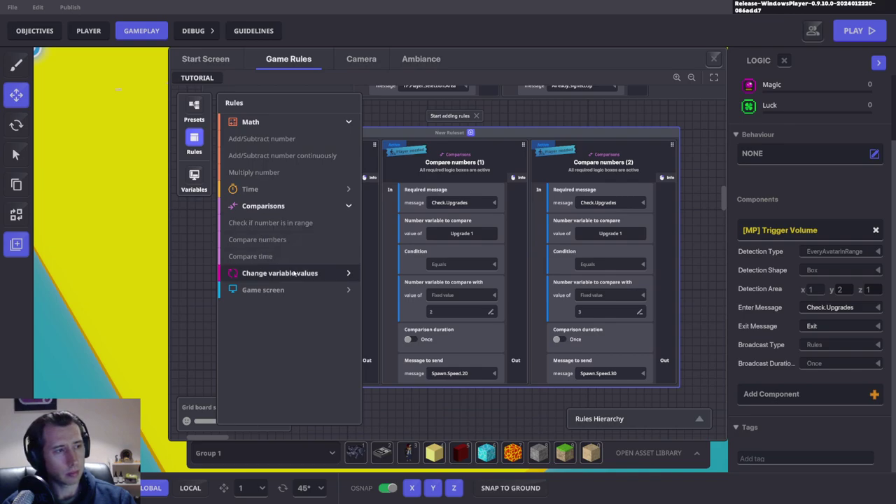
Step: Add a fourth Compare numbers rule to the ruleset
left_click(294, 273)
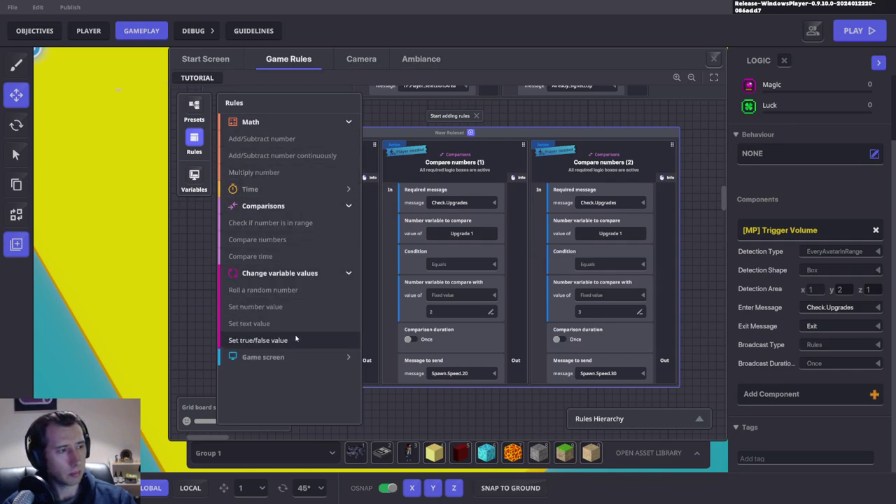
left_click(277, 240)
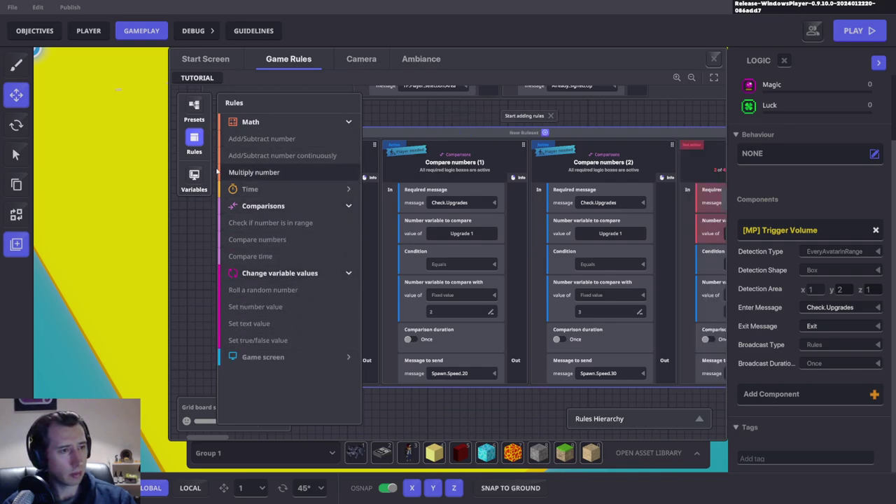
left_click(194, 140)
Step: Delete the unfinished red comparison card, keeping the Spawn.Speed.10, 20 and 30 comparisons
left_click_drag(560, 210, 462, 203)
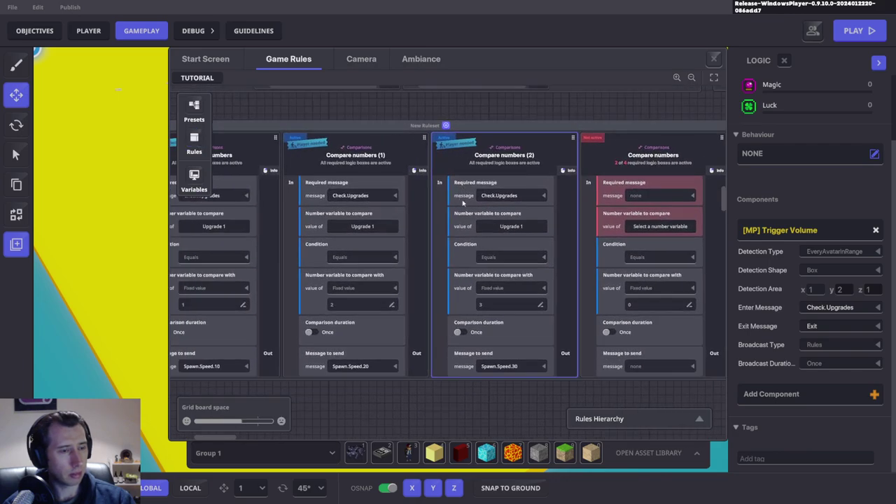
left_click_drag(463, 242, 427, 222)
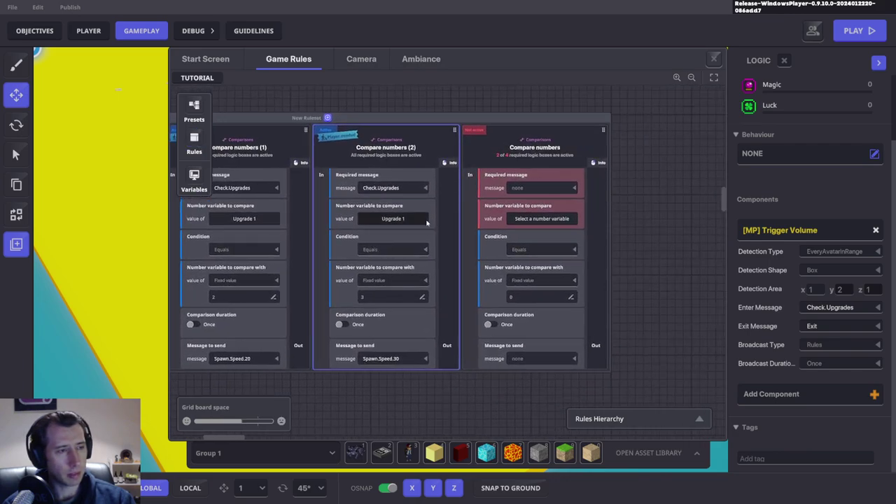
left_click_drag(387, 325, 512, 315)
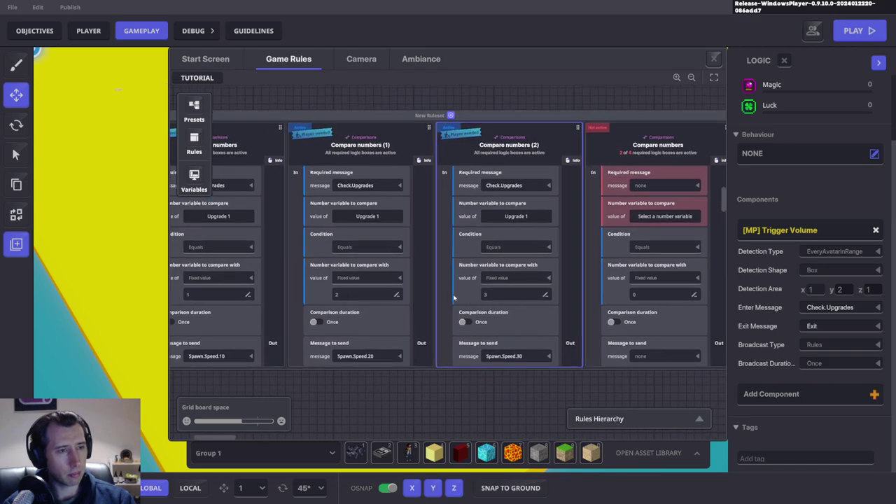
left_click_drag(427, 298, 357, 290)
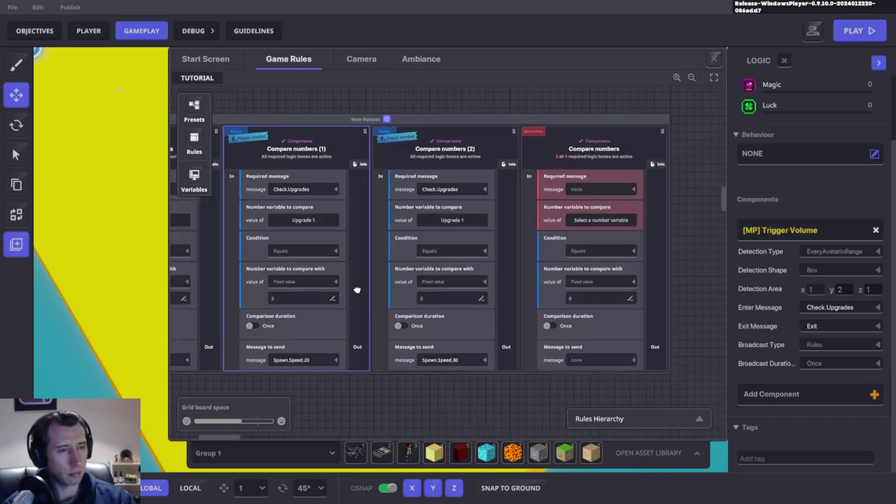
left_click(636, 148)
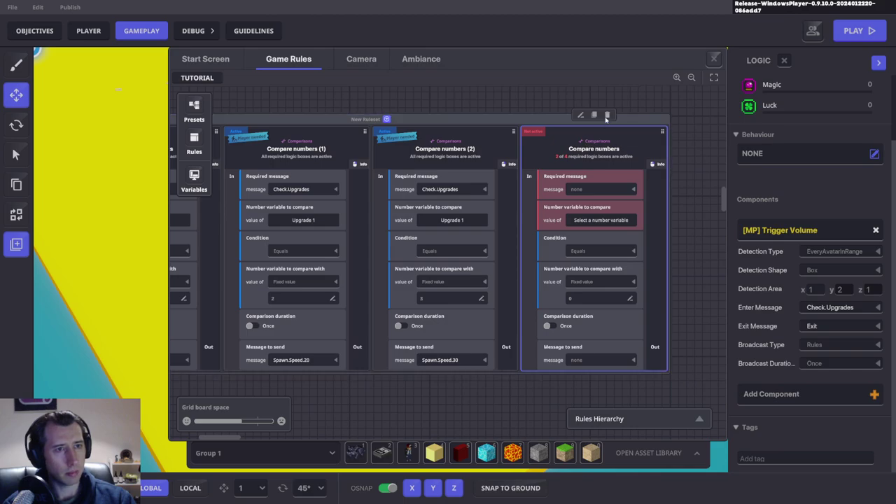
left_click(607, 114)
left_click(394, 137)
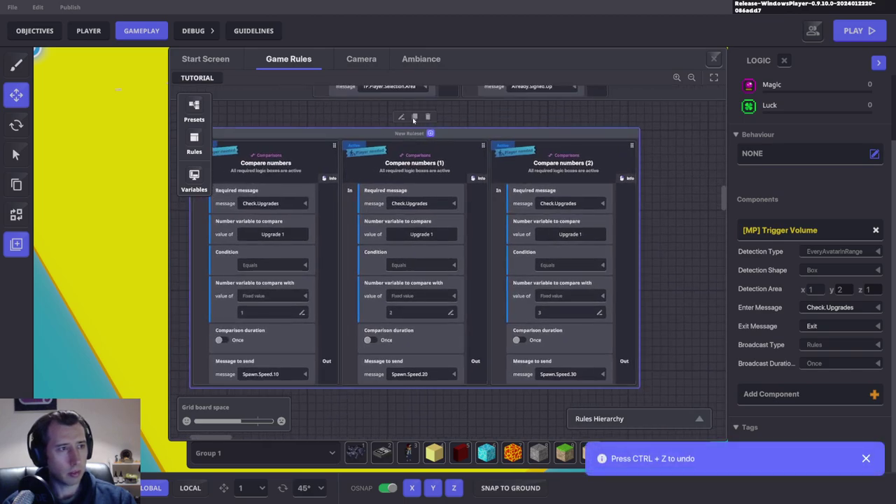
Step: Make three copies of the whole Spawn.Speed ruleset
left_click(413, 118)
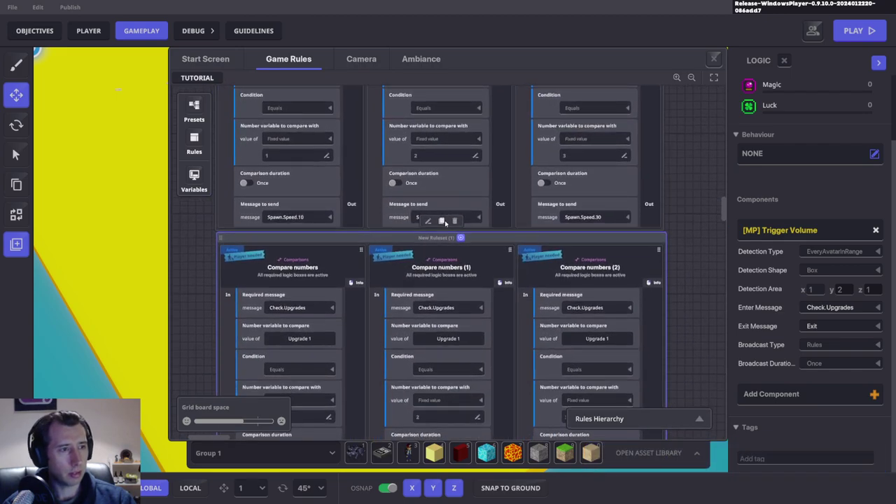
left_click(442, 221)
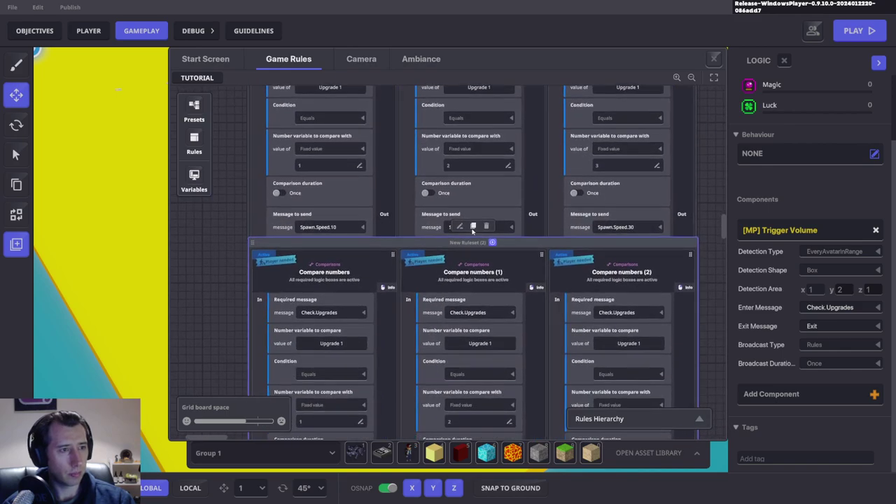
left_click(475, 226)
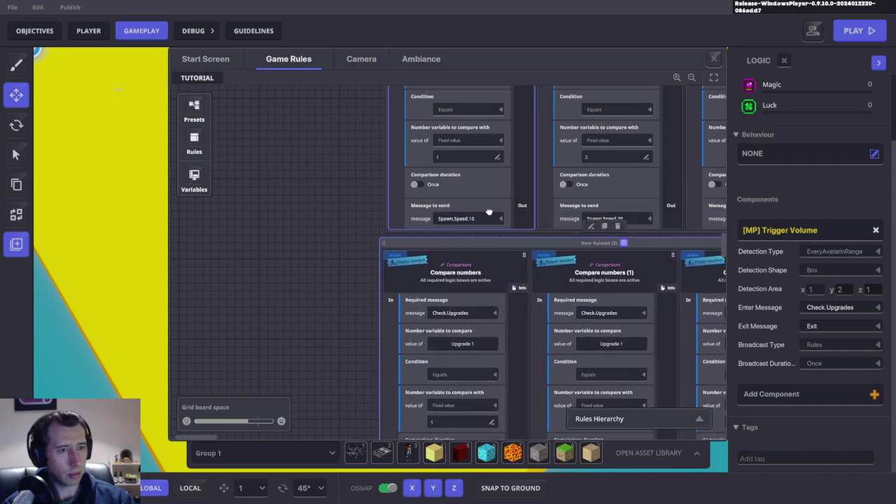
scroll(392, 280, "up", 5)
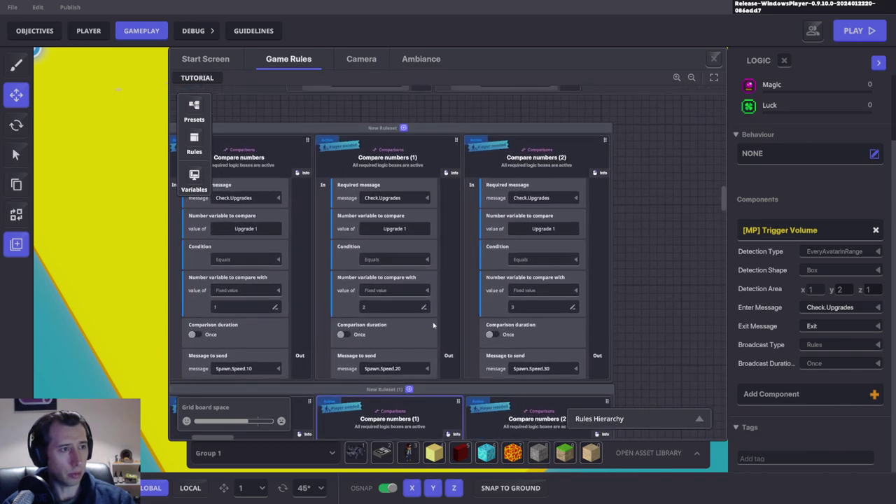
Step: Paste three Compare numbers cards into the lower rulesets
key("ctrl+v")
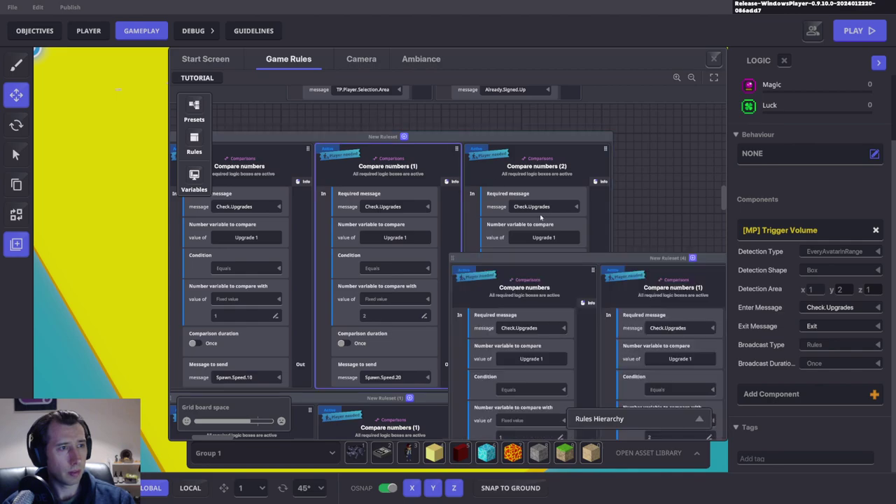
left_click(630, 151)
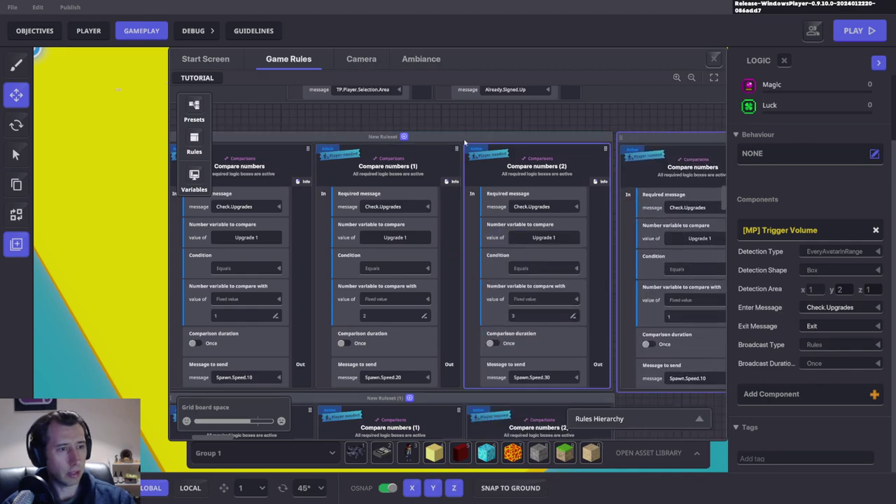
scroll(353, 205, "down", 3)
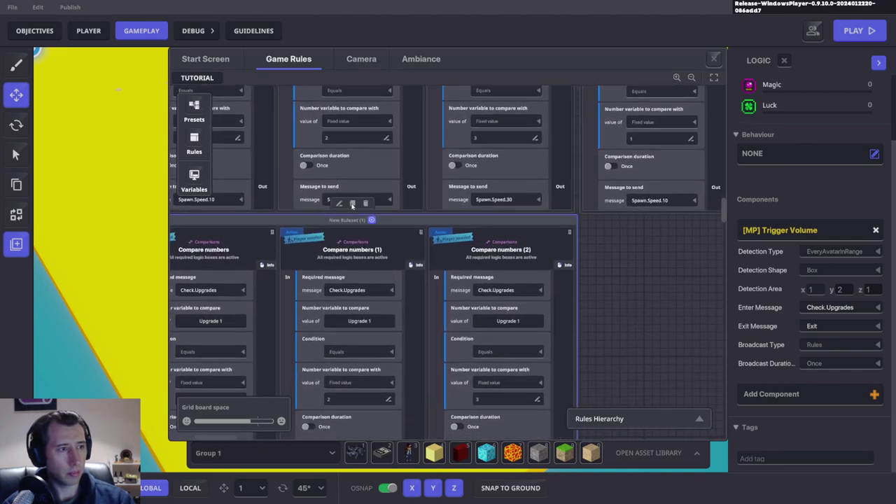
key("ctrl+v")
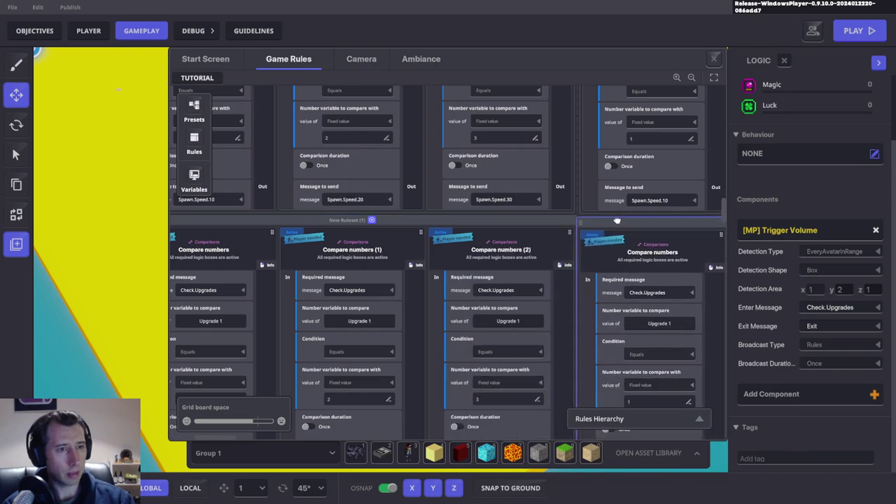
scroll(419, 354, "down", 4)
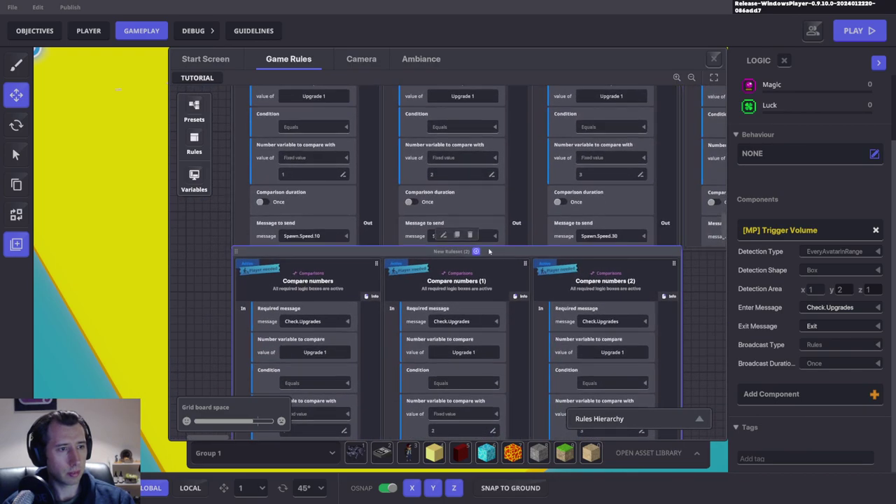
key("ctrl+v")
scroll(571, 317, "right", 3)
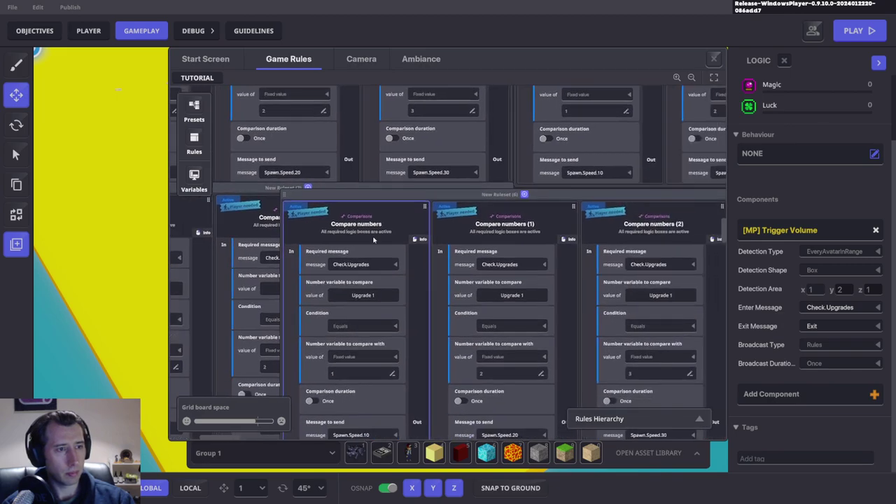
left_click(525, 224)
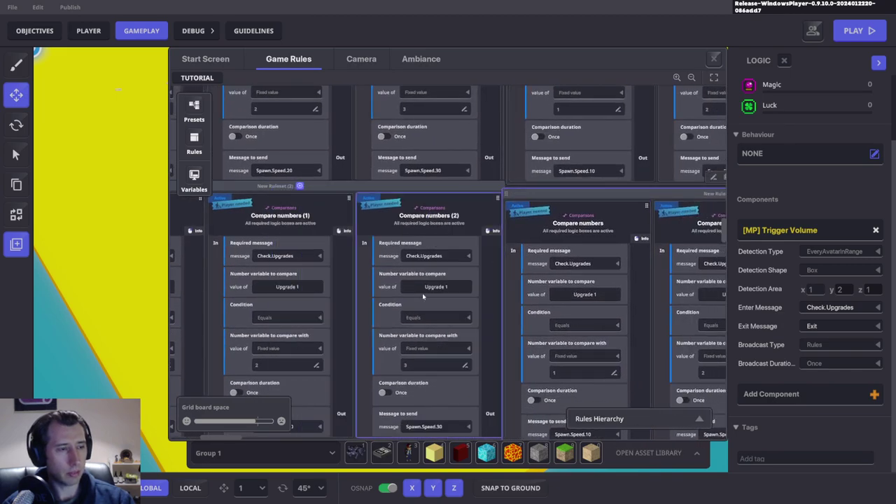
scroll(532, 245, "left", 4)
Step: Duplicate the lower ruleset and arrange the copies and cards below the original
mouse_move(483, 236)
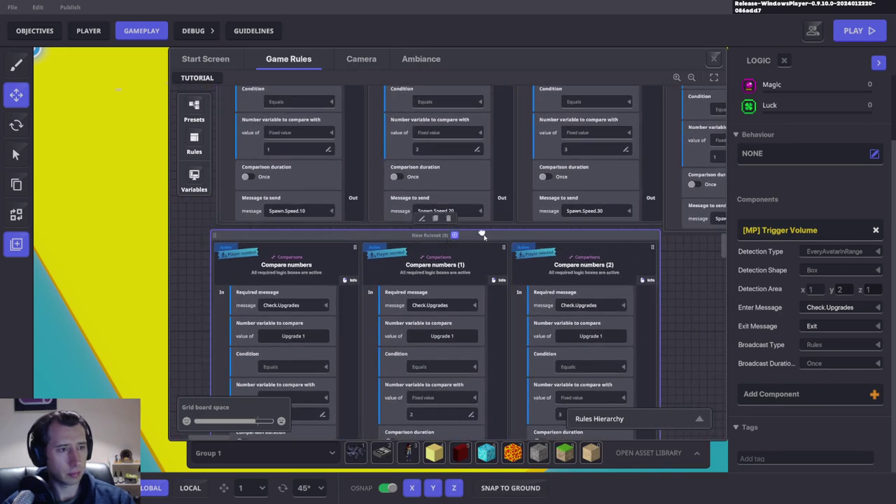
left_click(437, 219)
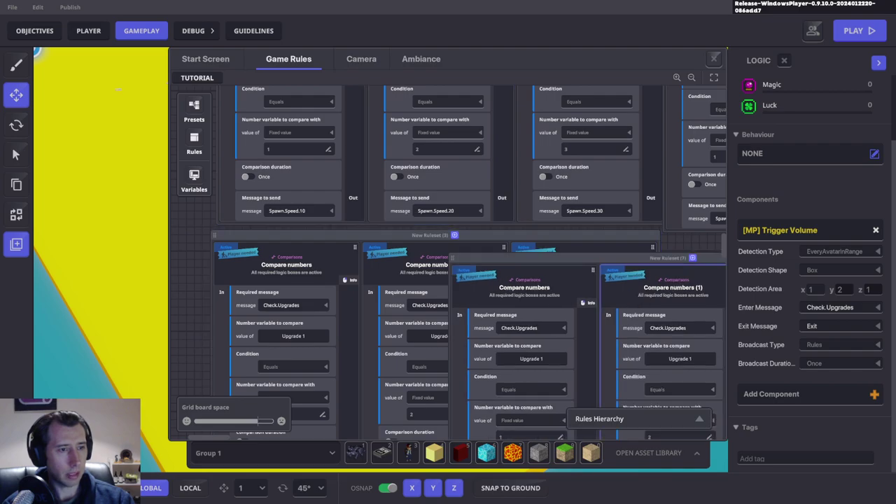
scroll(361, 290, "right", 3)
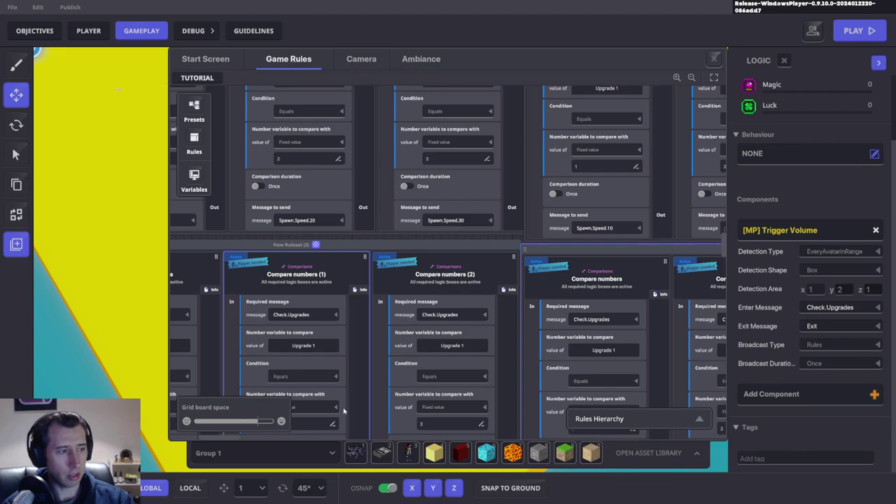
left_click_drag(564, 277, 367, 203)
left_click_drag(301, 216, 468, 323)
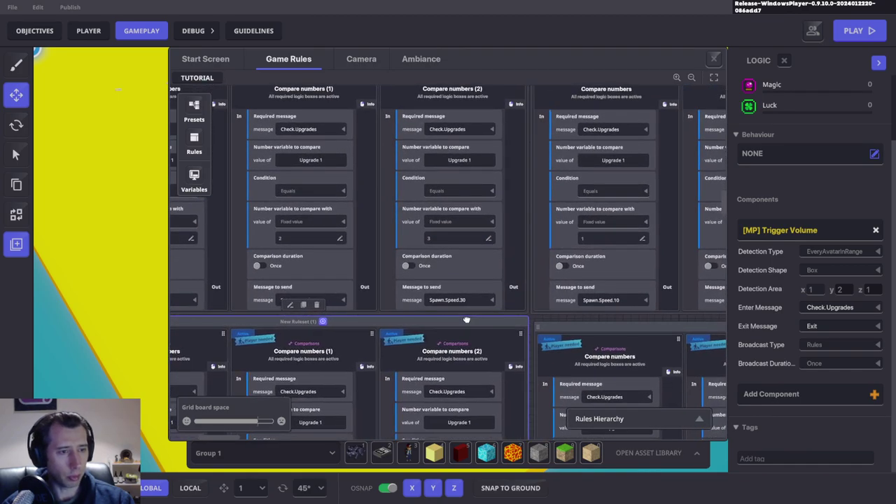
left_click_drag(543, 323, 540, 319)
left_click_drag(483, 347, 536, 297)
left_click_drag(594, 302, 526, 254)
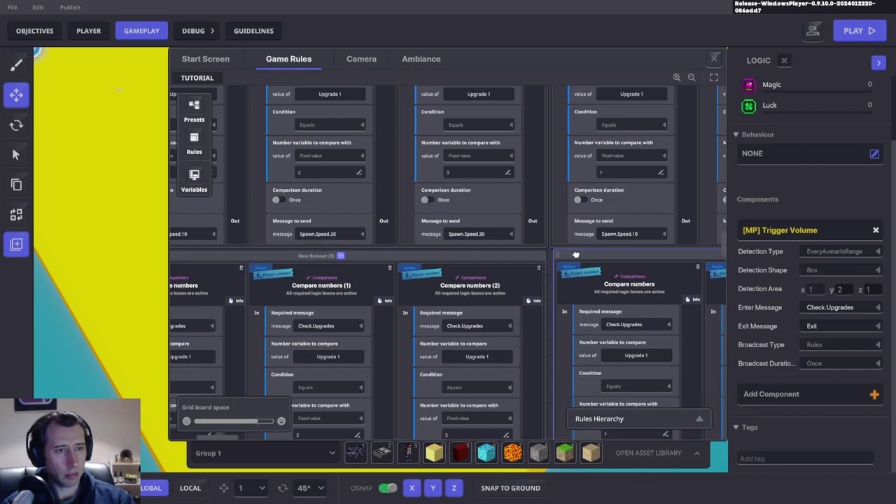
left_click_drag(460, 166, 424, 434)
left_click_drag(458, 124, 402, 244)
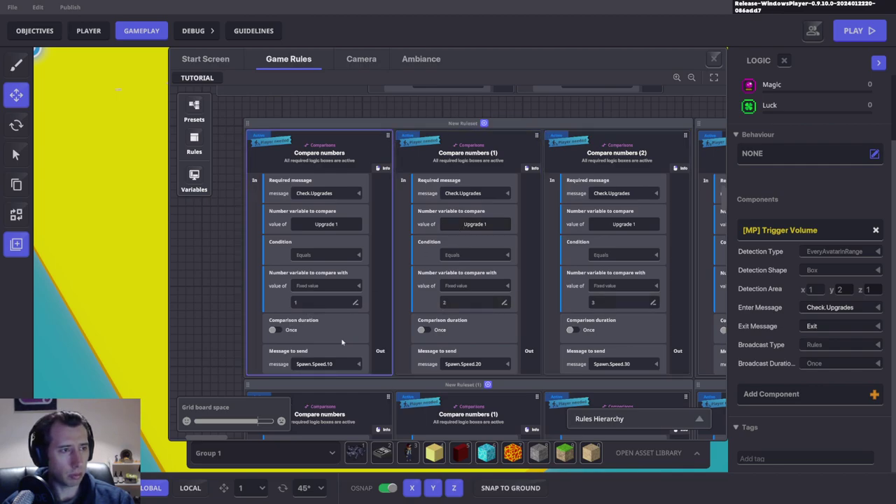
Step: Rename the ruleset Player 1 and make its first card send P1.Speed.10
type("Player 1")
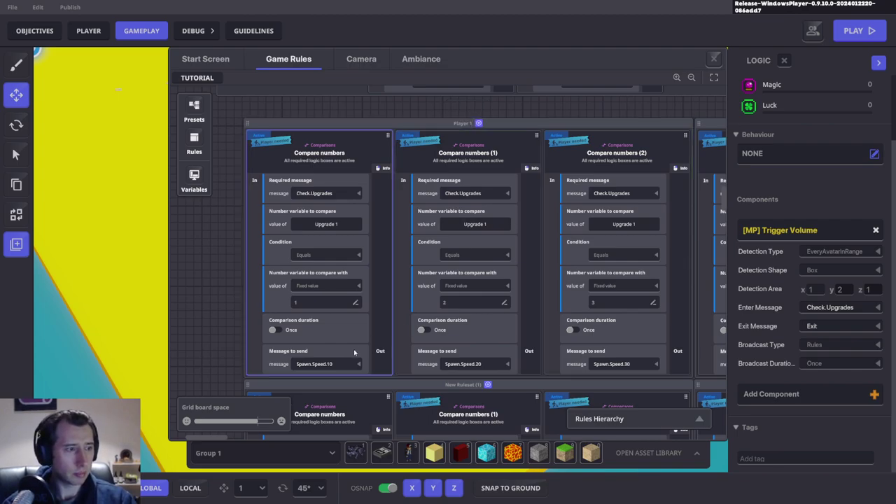
left_click(315, 364)
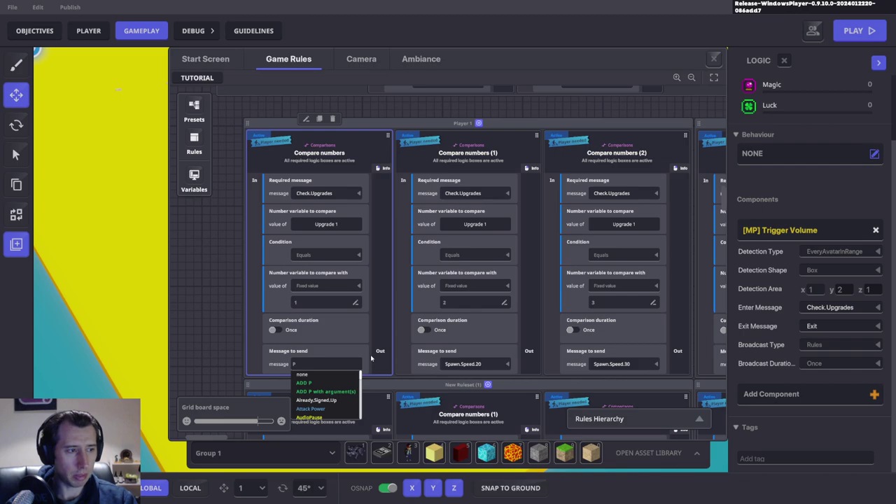
type("P1.Speed.10")
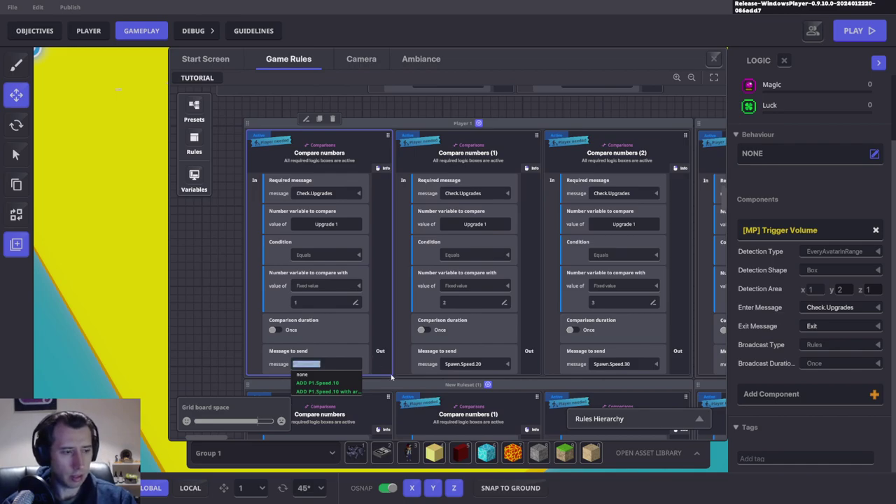
key("BackSpace")
key("ctrl+v")
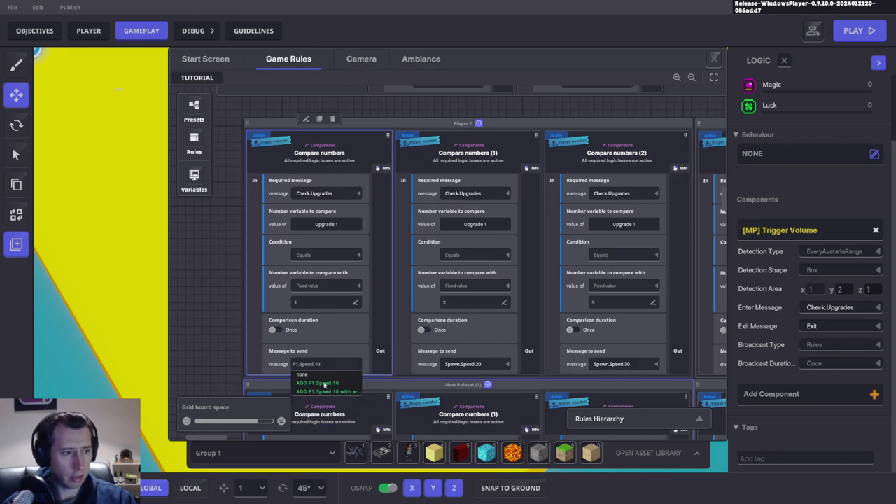
key("Return")
Step: Make the middle and right cards send P1.Speed.20 and P1.Speed.30, then close Game Rules
left_click(468, 364)
key("ctrl+v")
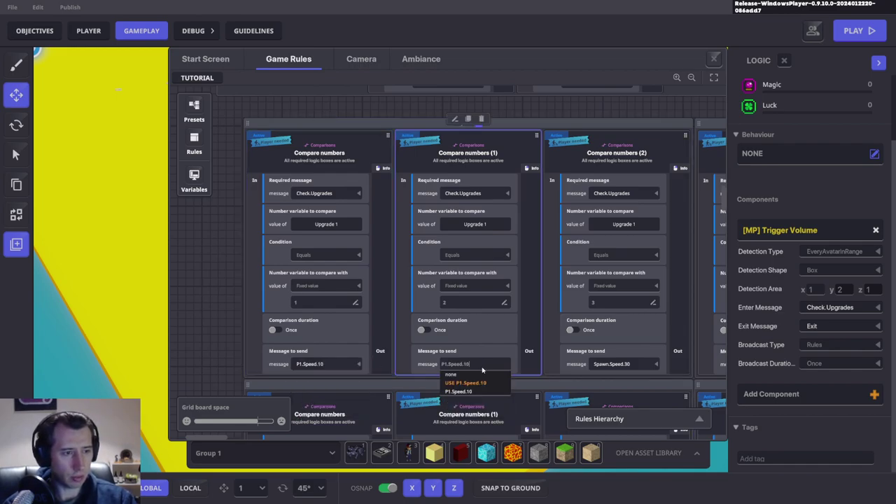
key("BackSpace")
type("20")
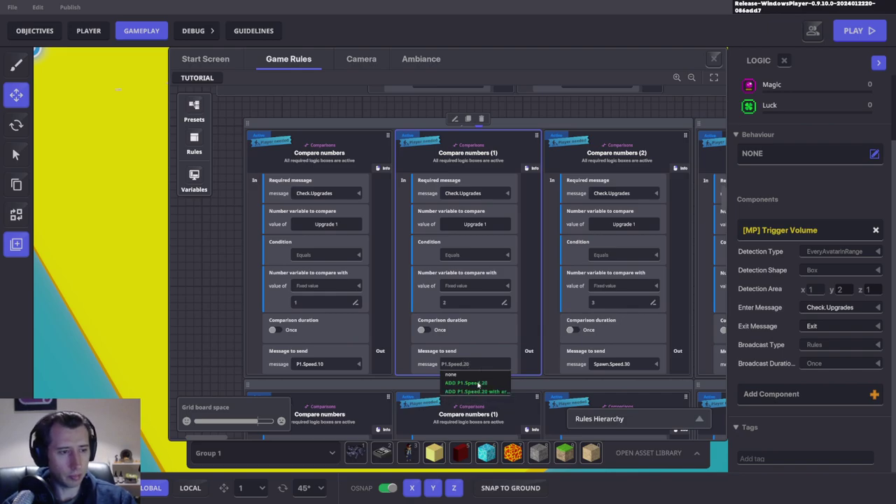
left_click(604, 364)
key("ctrl+v")
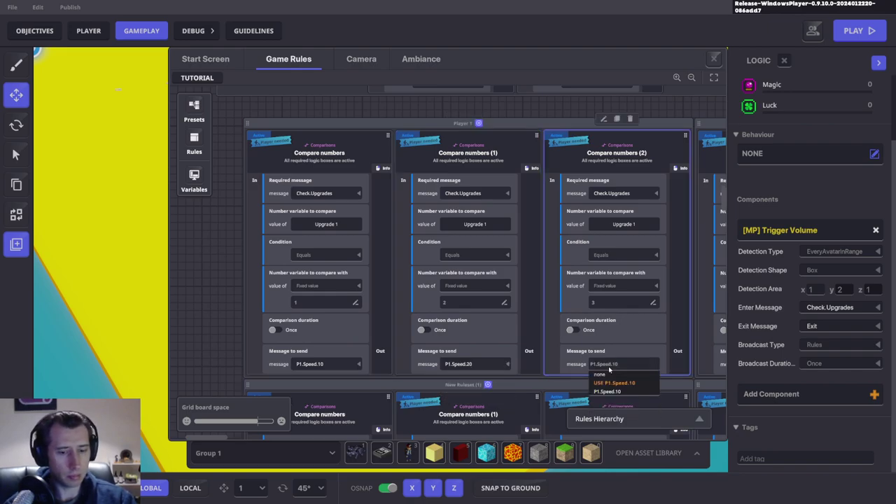
key("BackSpace")
key("BackSpace")
type("3")
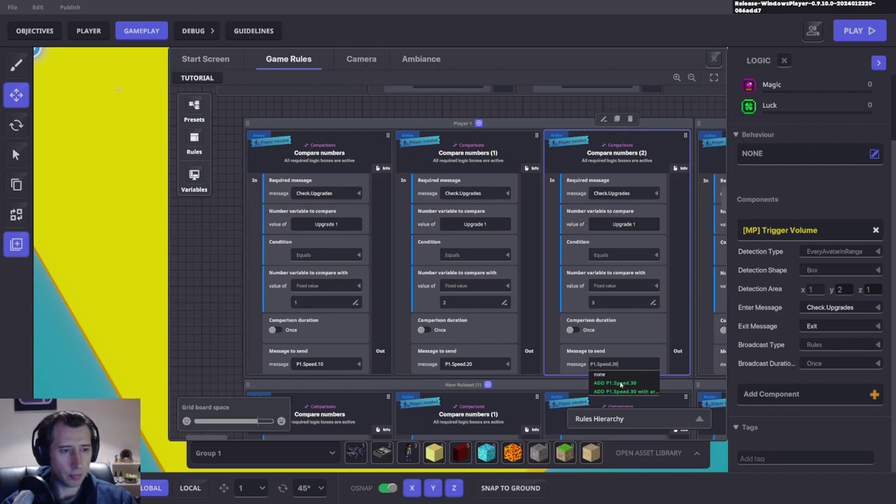
key("Return")
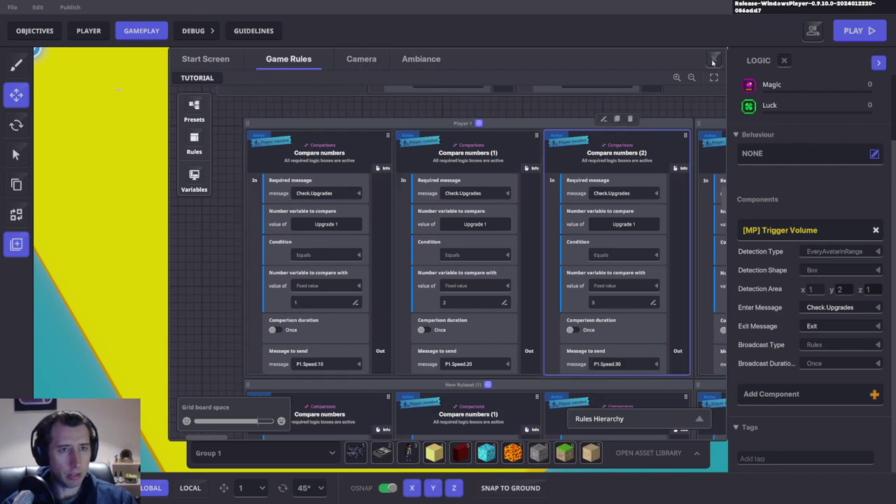
key("Escape")
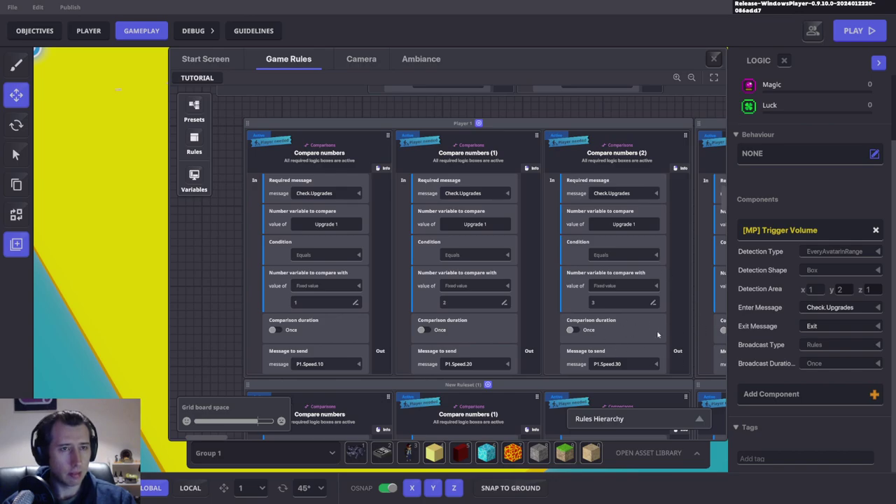
key("Escape")
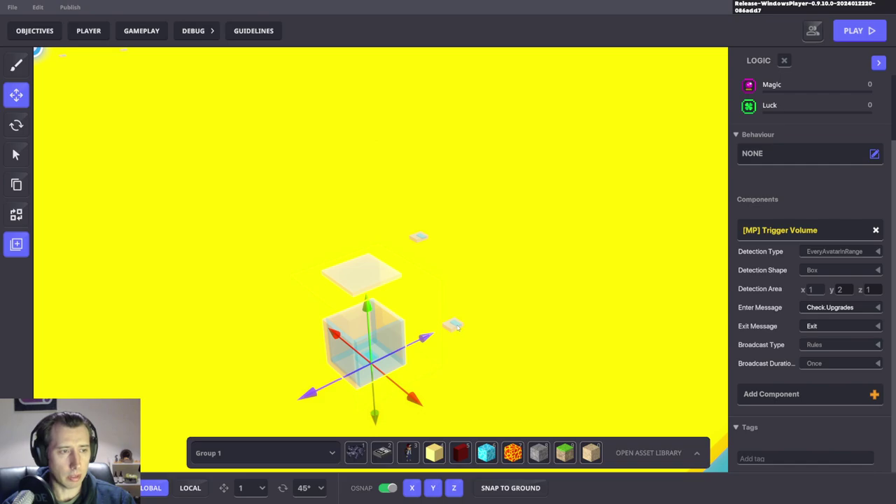
Step: Select the Spawn Player 1 spawner and shift it along the X axis
left_click(453, 324)
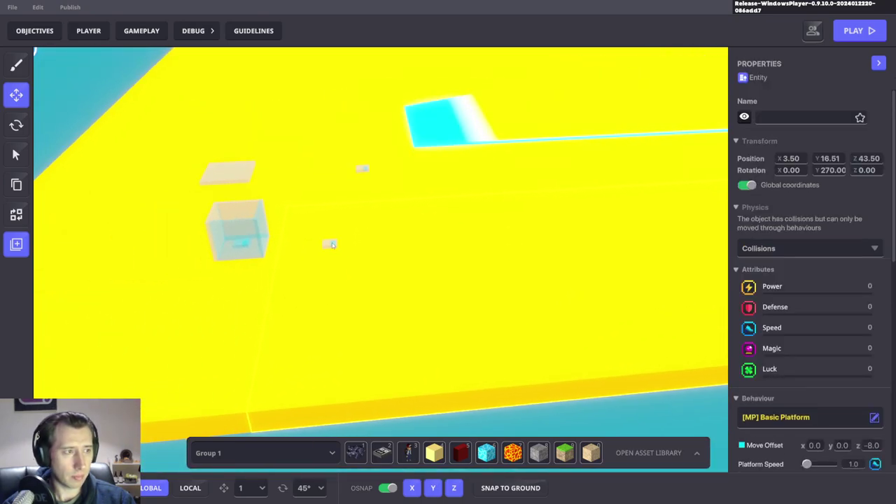
left_click(332, 244)
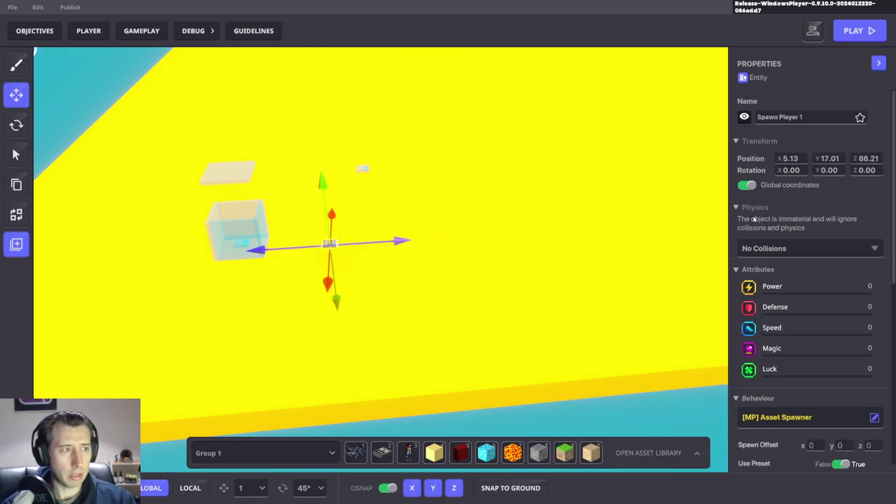
left_click_drag(441, 328, 373, 326)
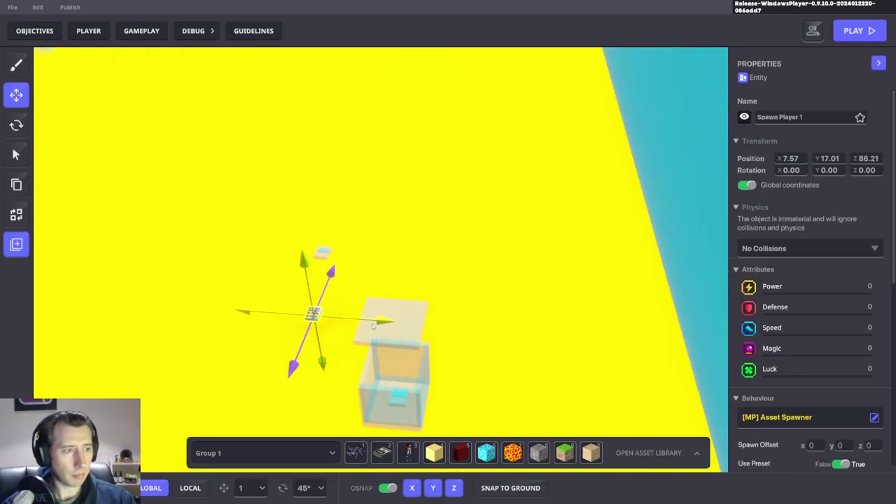
scroll(759, 325, "down", 4)
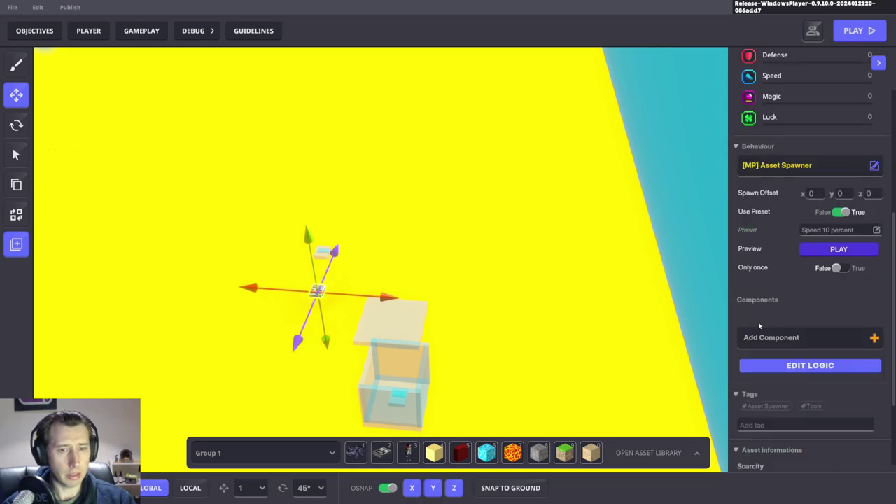
Step: Make the spawner require the P1.Speed.10 message instead of Start.Game
left_click(815, 365)
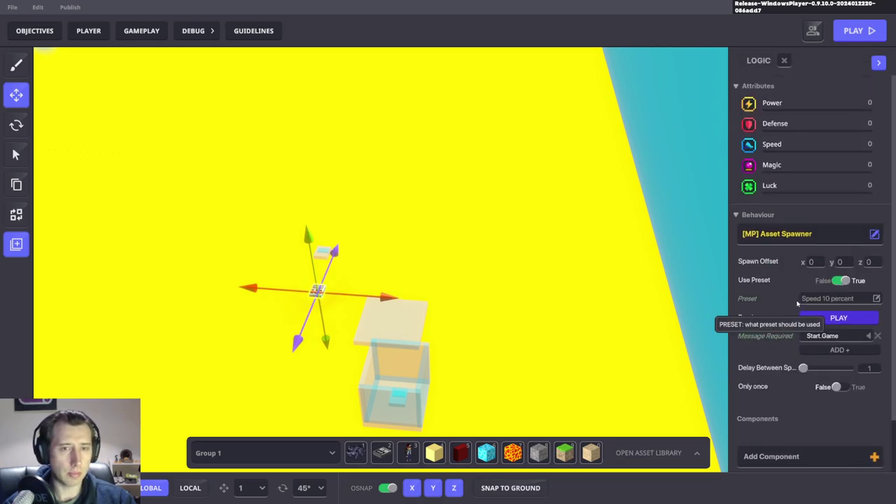
left_click(824, 336)
type("P1.Speed.10")
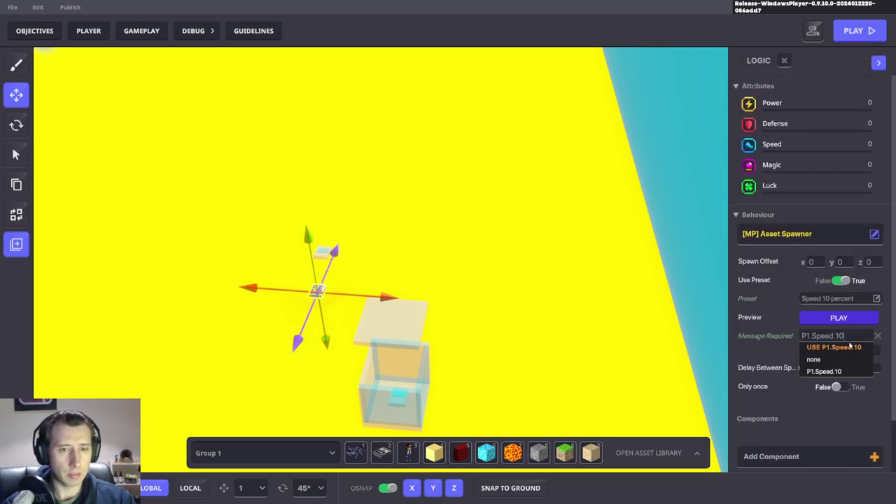
left_click(835, 347)
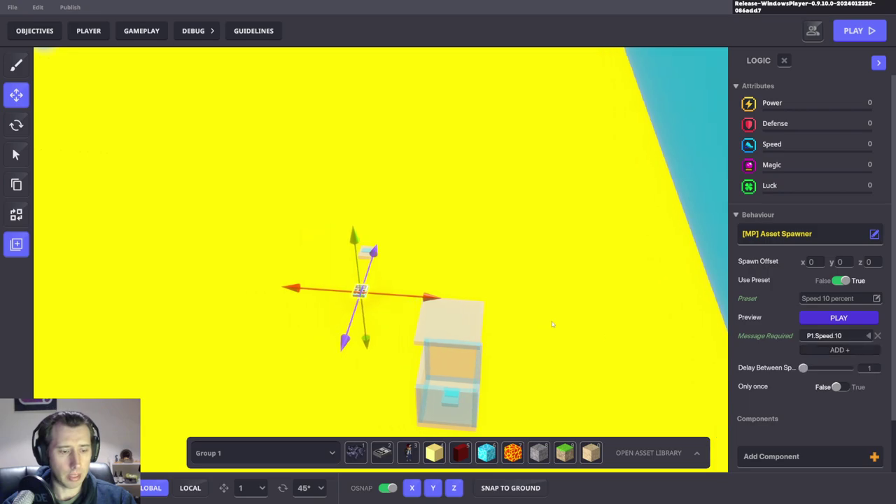
Step: Duplicate the spawner with the Speed 20 percent preset, requiring P1.Speed.20
left_click(334, 367)
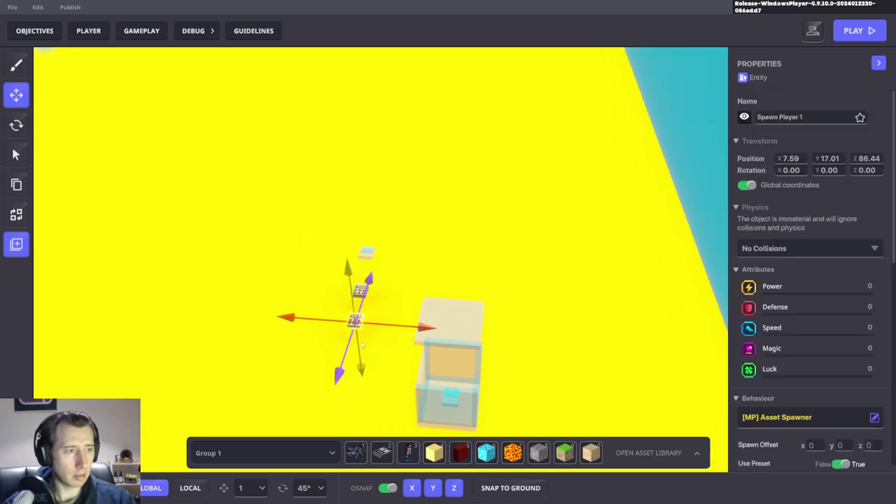
left_click_drag(349, 333, 385, 344)
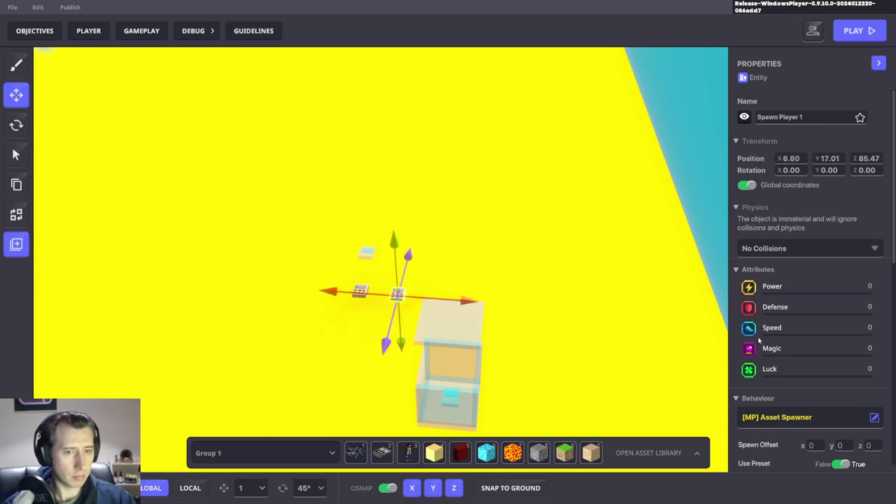
scroll(826, 318, "down", 5)
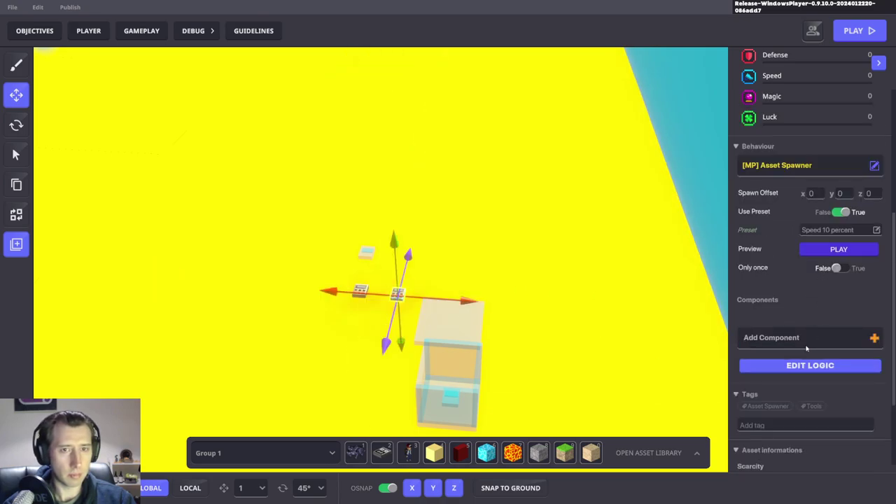
left_click(827, 231)
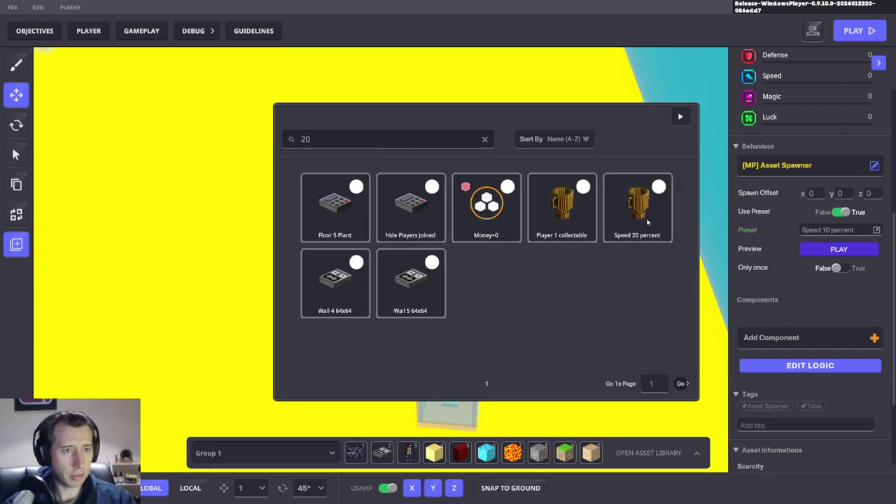
left_click(648, 221)
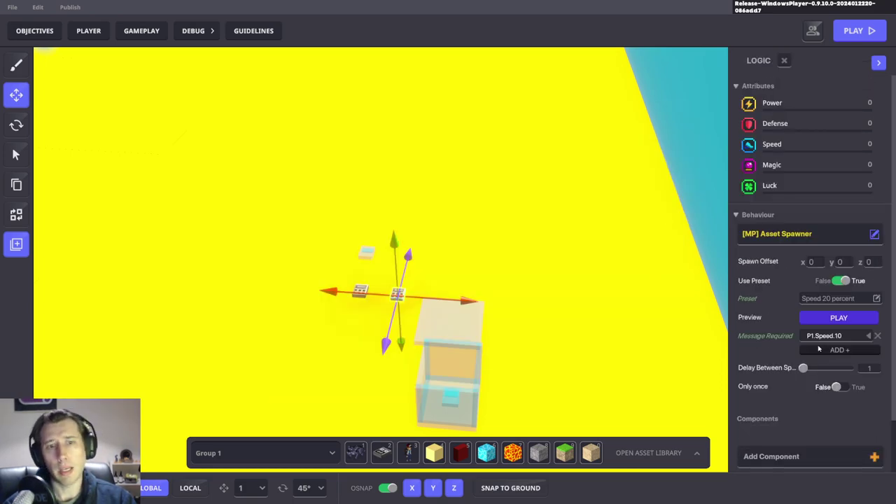
left_click(823, 338)
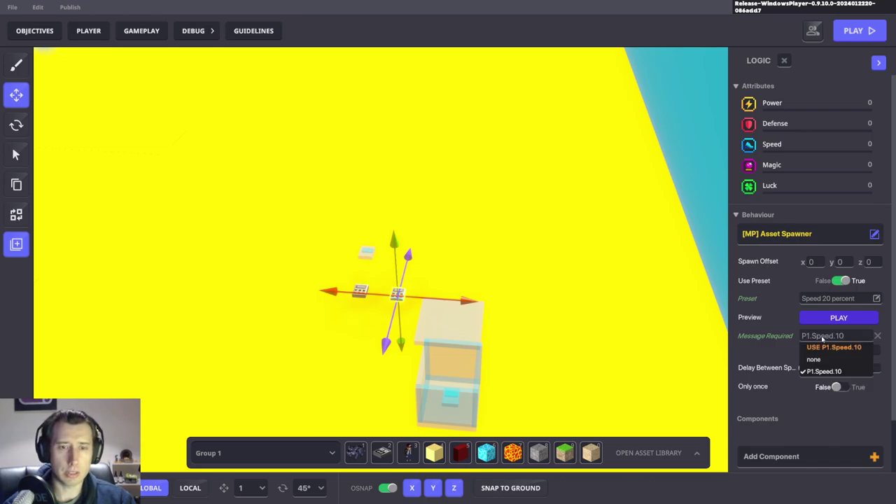
key("BackSpace")
key("BackSpace")
type("20")
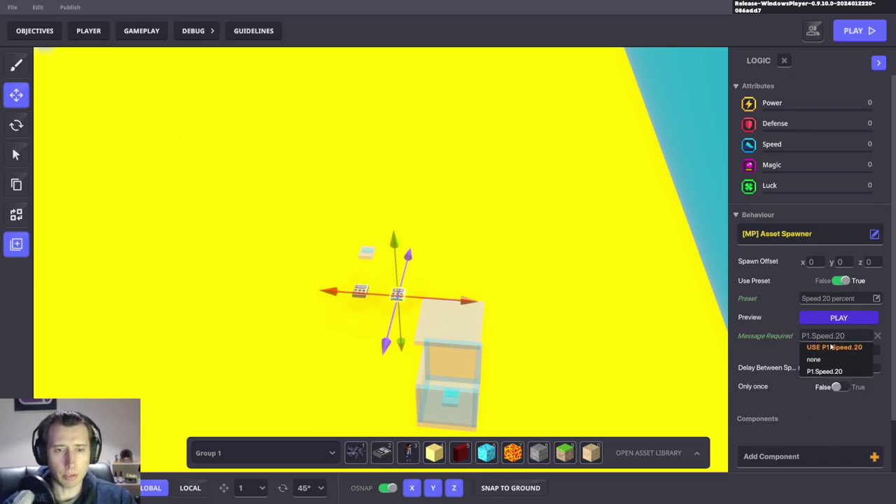
left_click(831, 347)
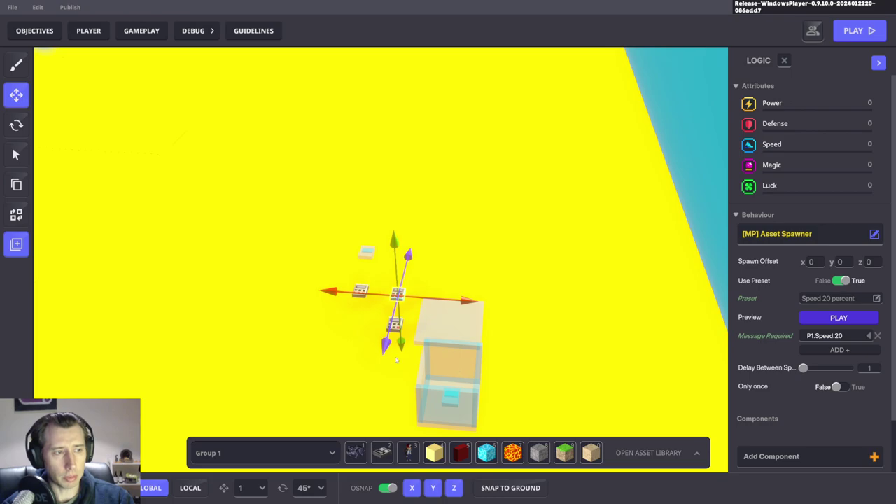
Step: Place a third spawner copy using the Speed 30 percent preset
left_click(399, 329)
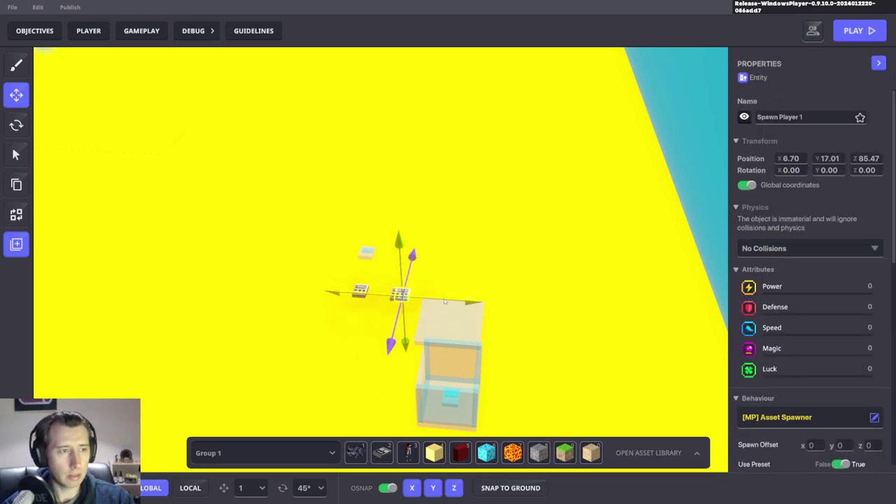
left_click_drag(399, 341, 427, 344)
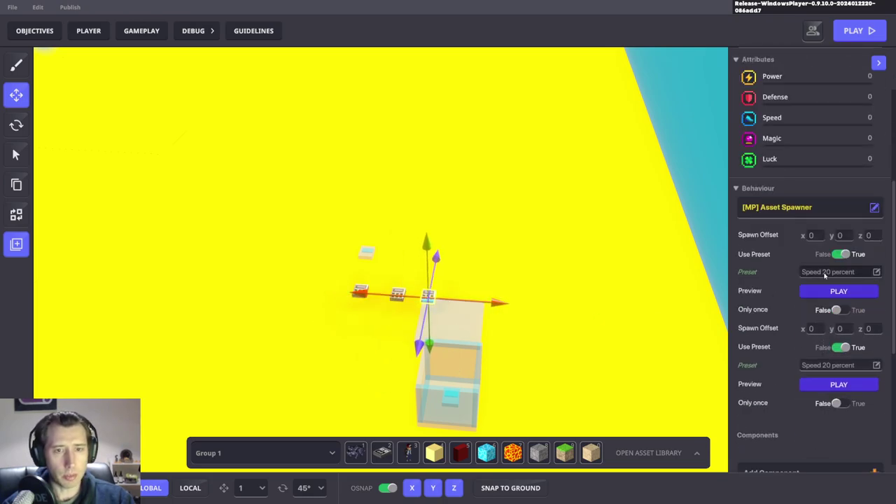
left_click(824, 274)
type("30")
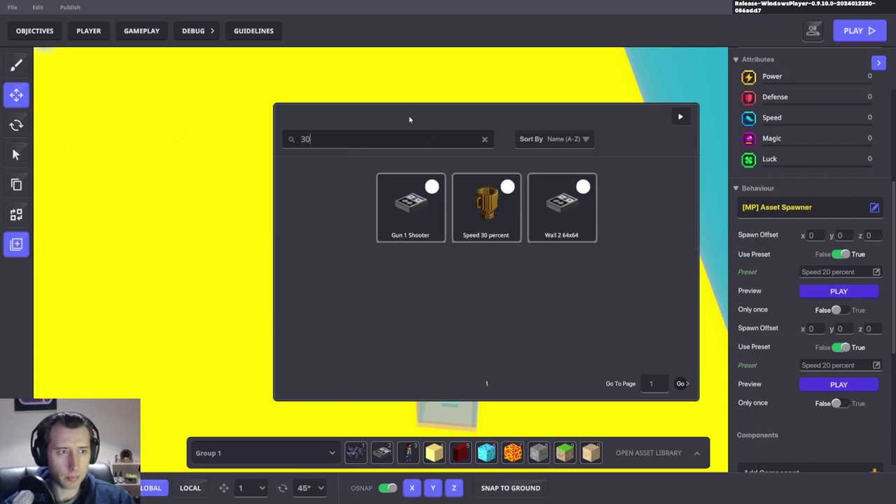
left_click(477, 226)
Step: Make the third spawner require P1.Speed.30 and save the level
scroll(832, 415, "down", 3)
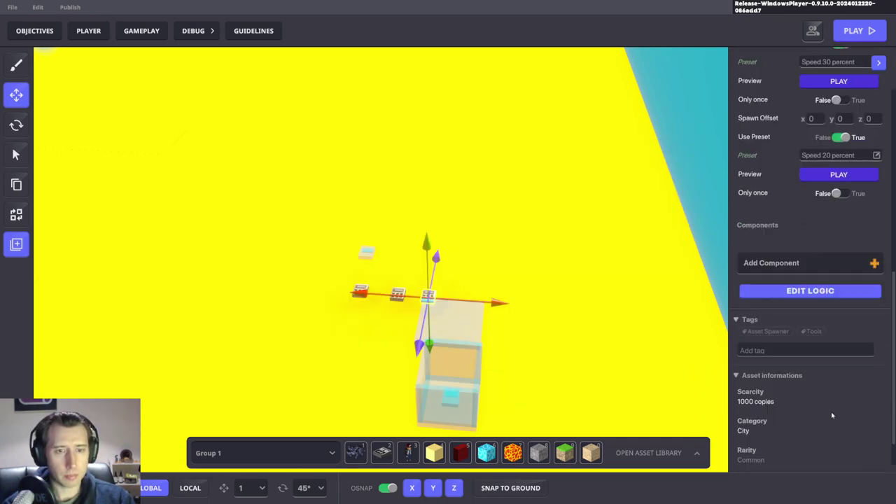
left_click(803, 293)
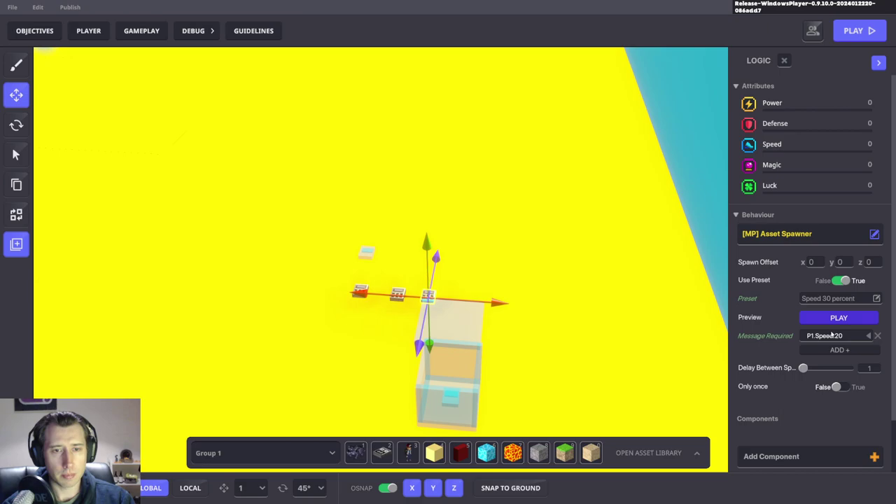
left_click(832, 336)
key("BackSpace")
key("BackSpace")
type("10")
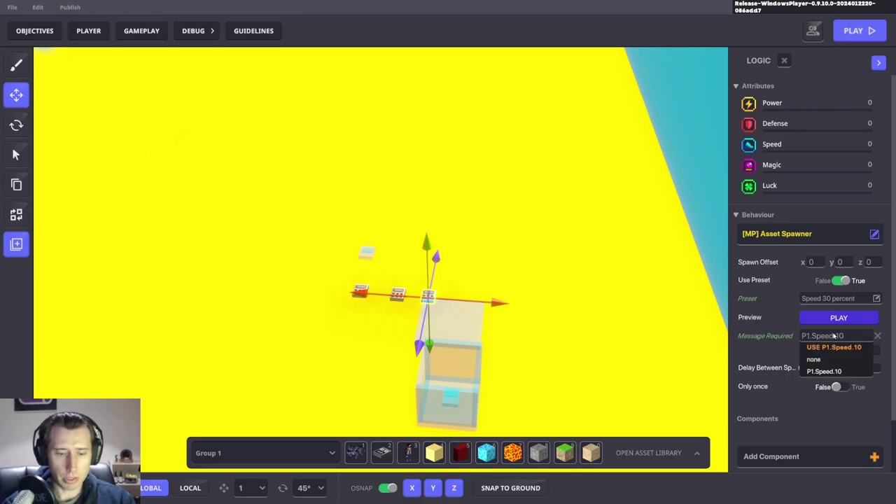
key("BackSpace")
key("BackSpace")
type("30")
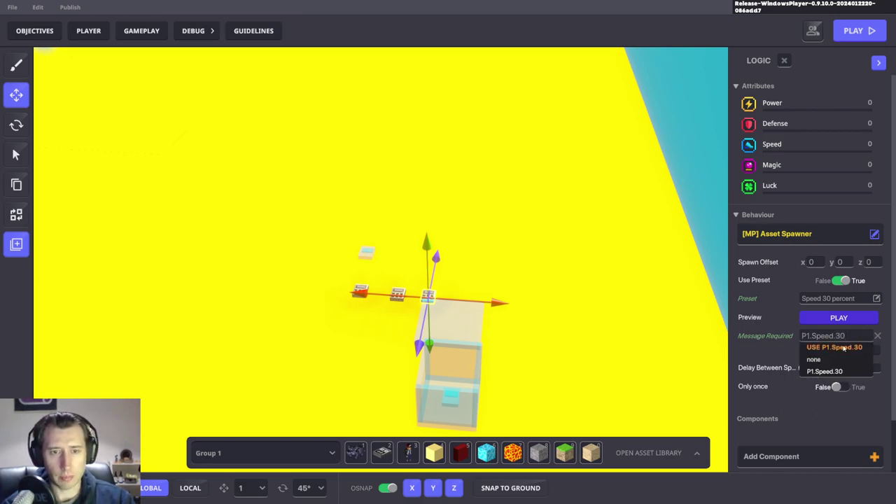
left_click(842, 348)
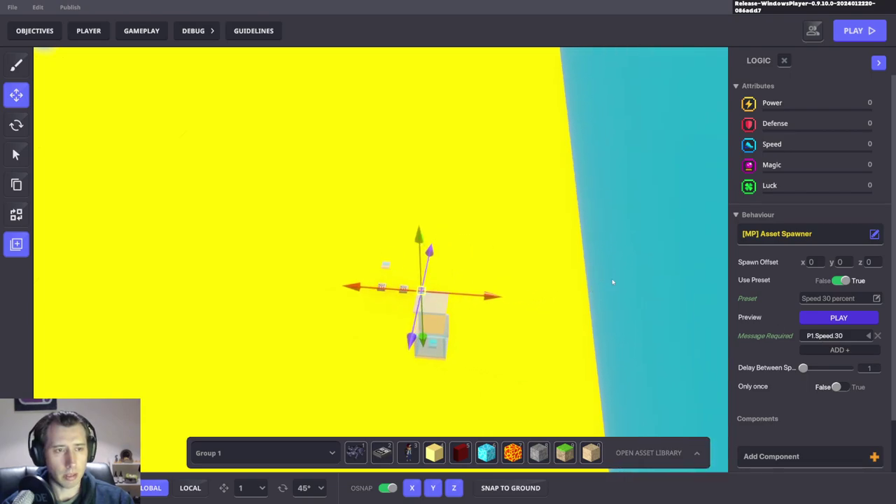
key("ctrl+s")
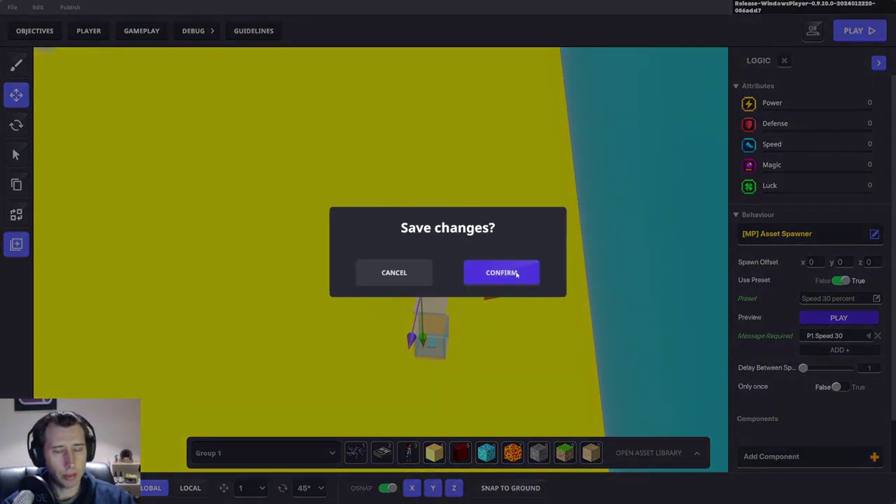
left_click(519, 274)
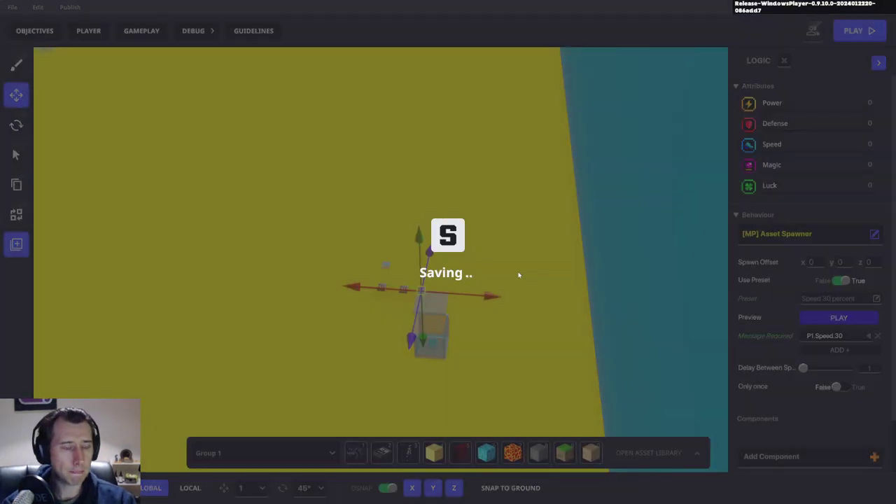
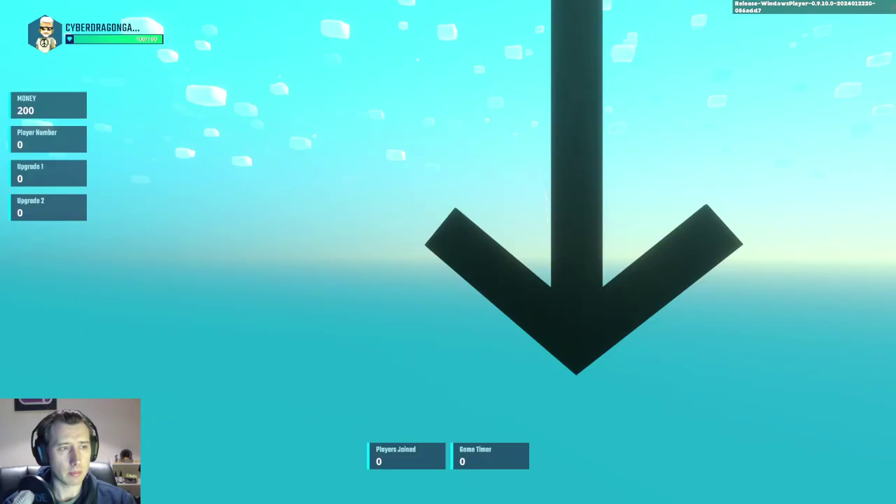
Step: Walk to the Shop Guy and buy Upgrade 1 for 100 gold
key("w")
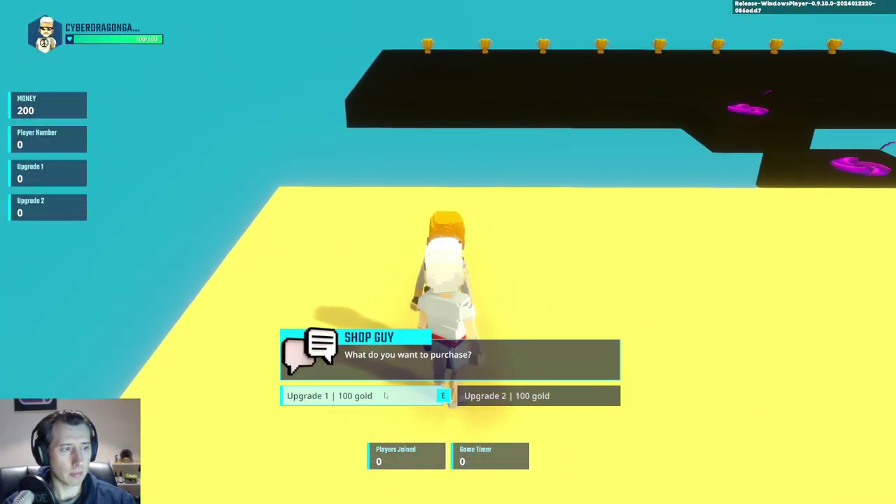
left_click(329, 396)
key("w")
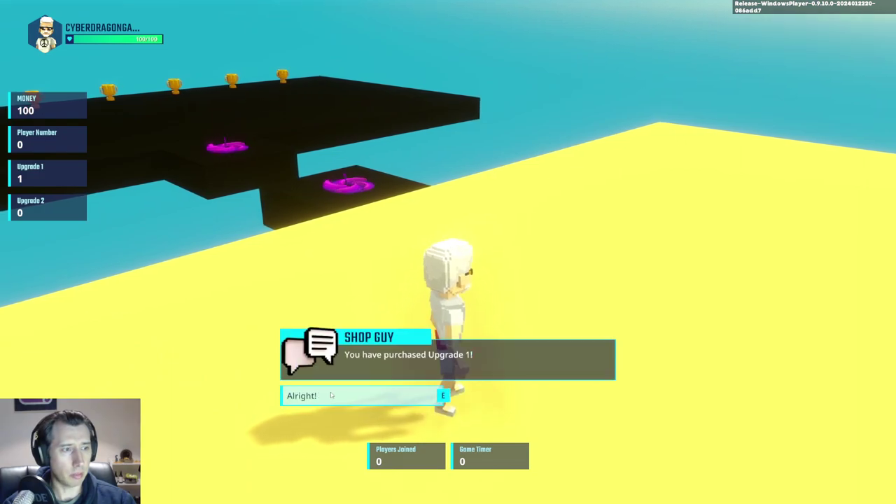
key("w")
Step: Take the teleporter and a trophy into the yellow arena, then stop the playtest
key("w")
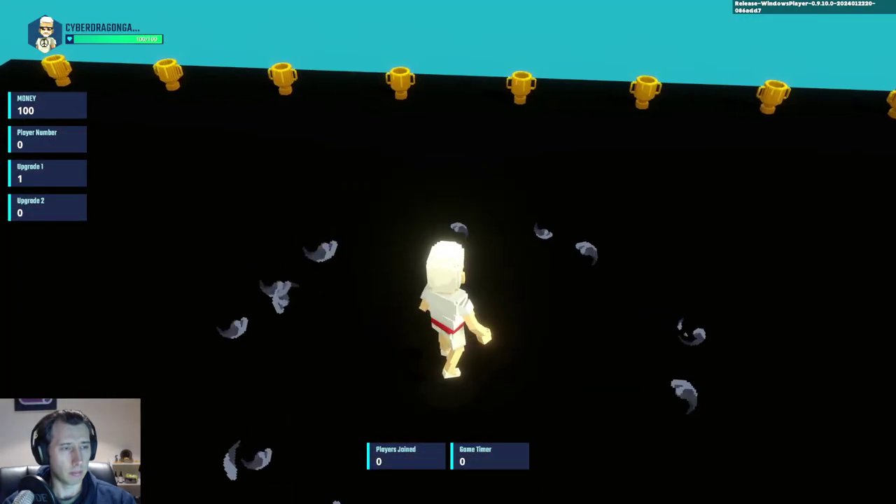
key("w")
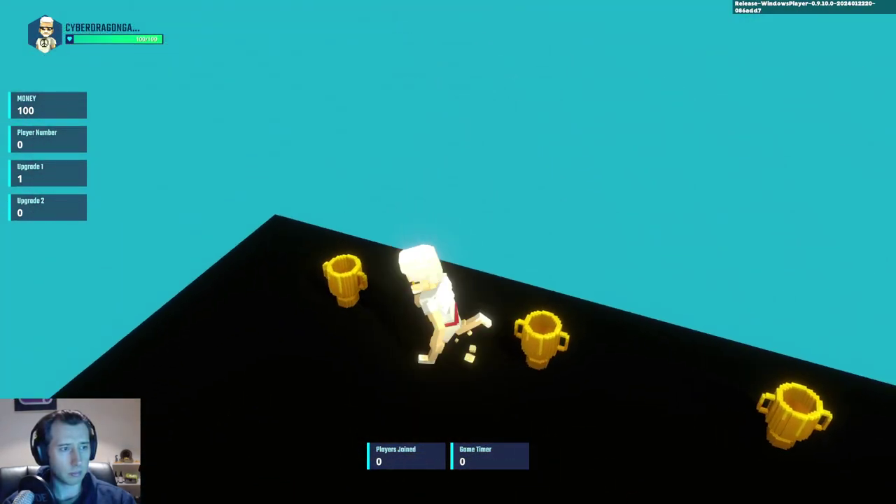
key("w")
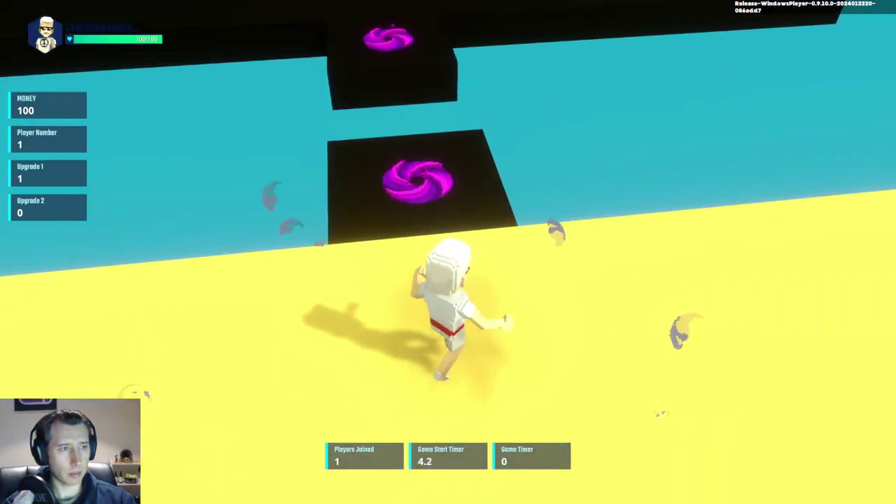
key("w")
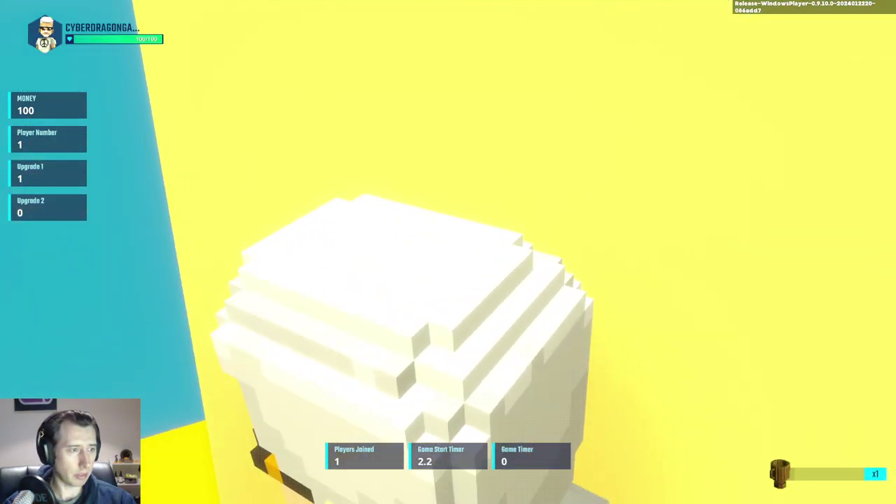
key("w")
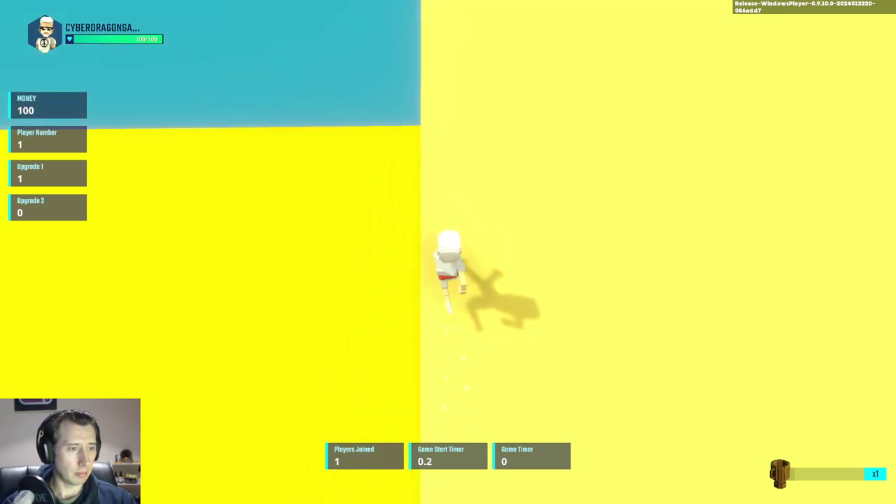
key("w")
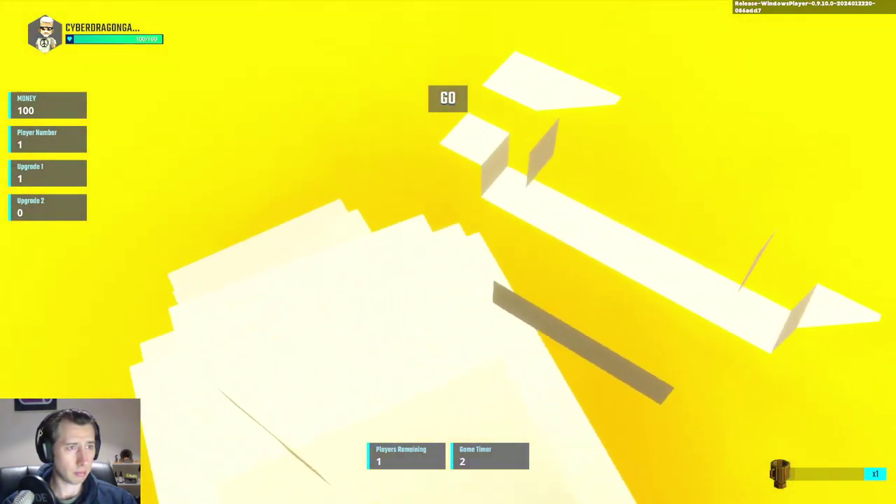
key("w")
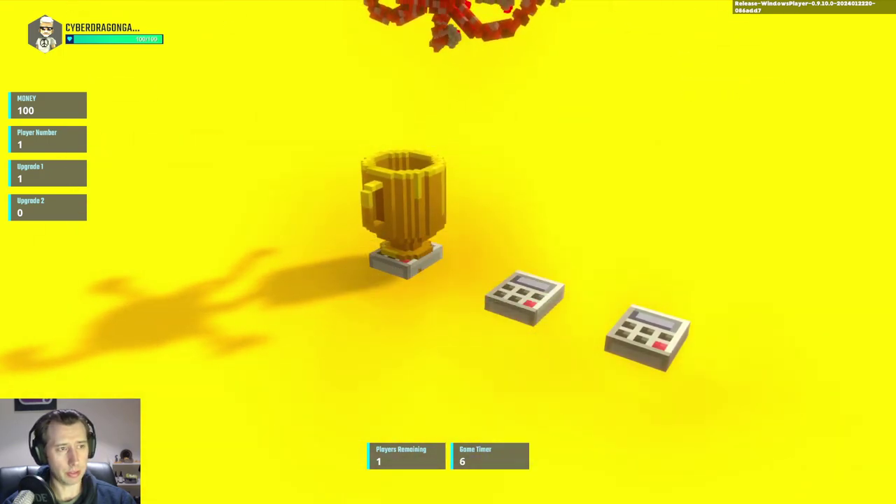
key("Escape")
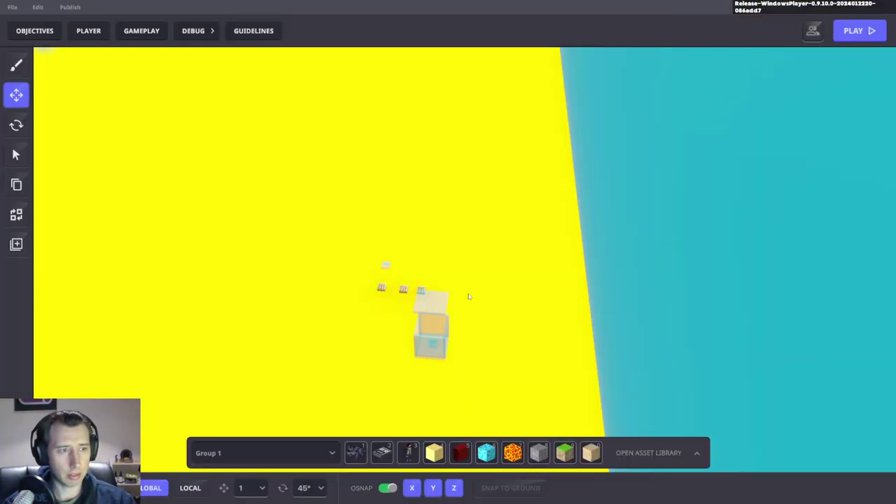
Step: Select the avatar spawn object, delete it, then restore it with undo
left_click(441, 305)
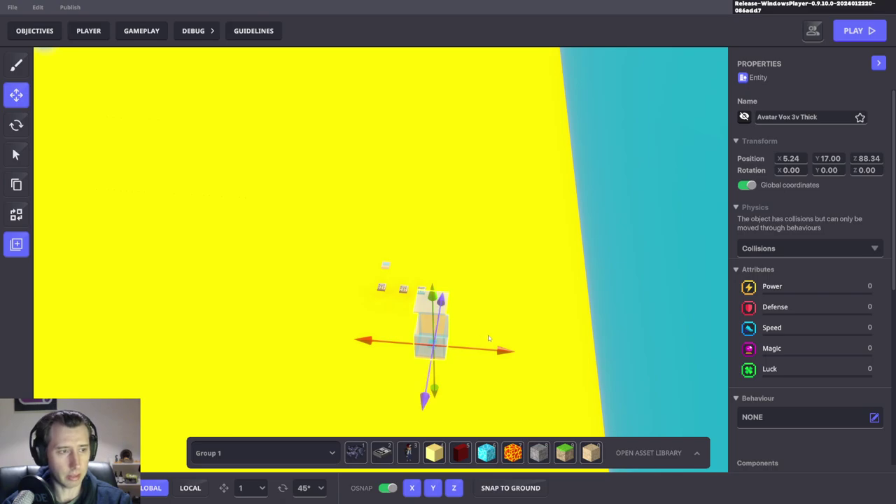
key("Delete")
key("ctrl+z")
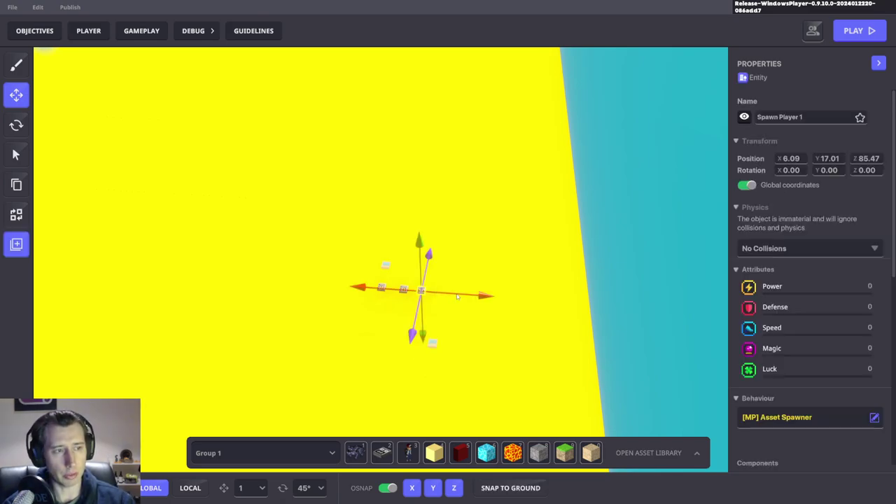
Step: Drag Spawn Player 1 along X and Z to roughly X 5.27, Z 88.34
left_click_drag(455, 299, 483, 297)
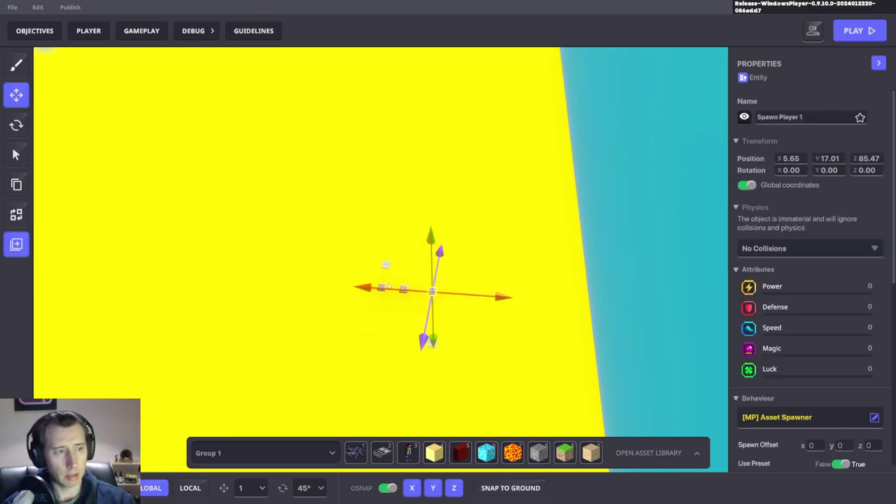
right_click_drag(483, 297, 589, 299)
right_click_drag(448, 388, 480, 388)
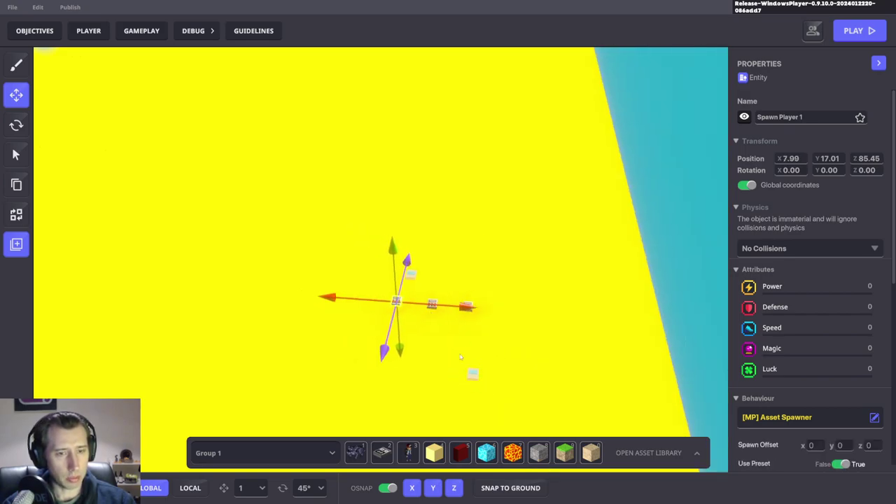
right_click_drag(461, 357, 504, 357)
left_click_drag(420, 306, 593, 317)
right_click_drag(594, 316, 476, 262)
left_click_drag(485, 243, 472, 314)
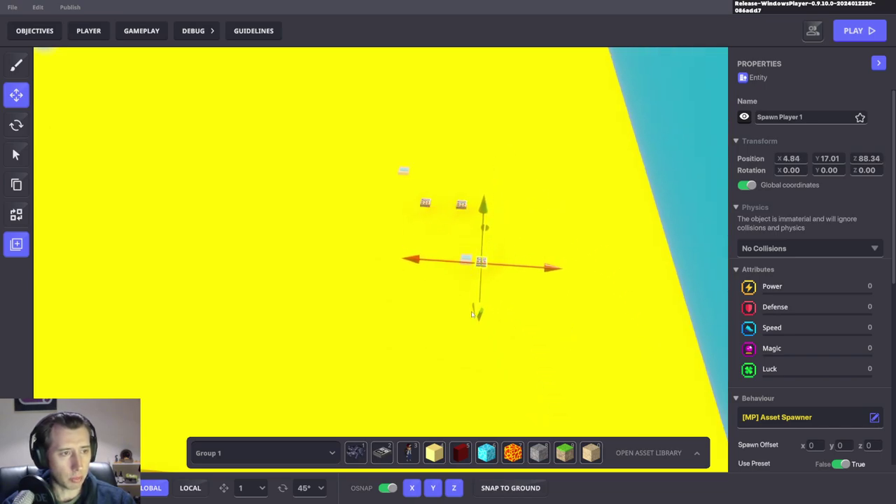
left_click_drag(526, 264, 514, 262)
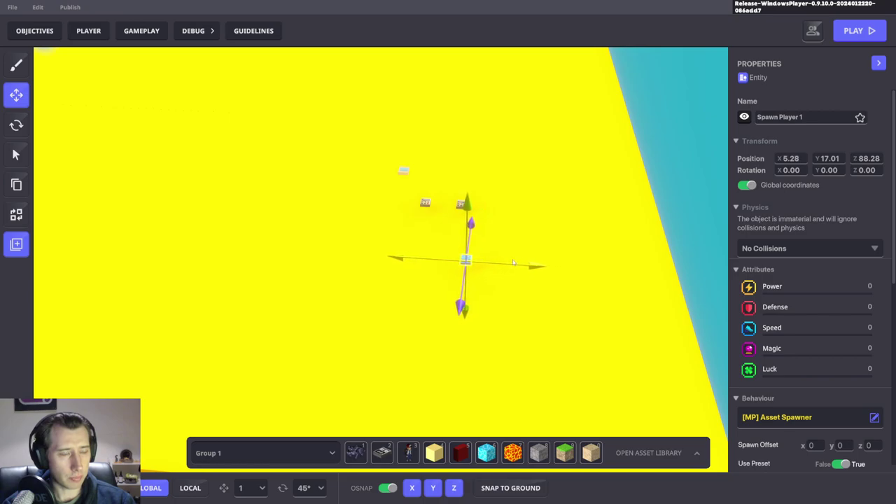
scroll(446, 191, "up", 5)
left_click_drag(510, 379, 464, 435)
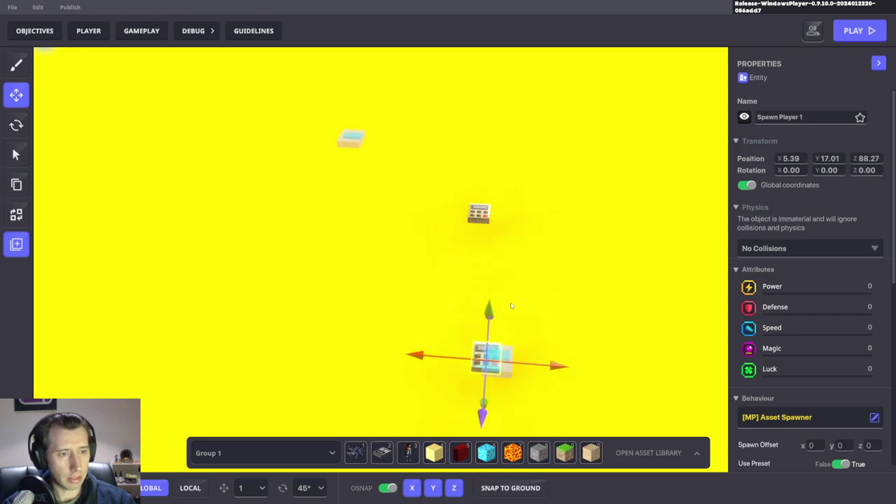
Step: Set Spawn Player 1 beside the cyan block at X 5.38, Z 88.26, then start a playtest
left_click(480, 212)
left_click_drag(480, 212, 444, 441)
left_click_drag(517, 363, 542, 363)
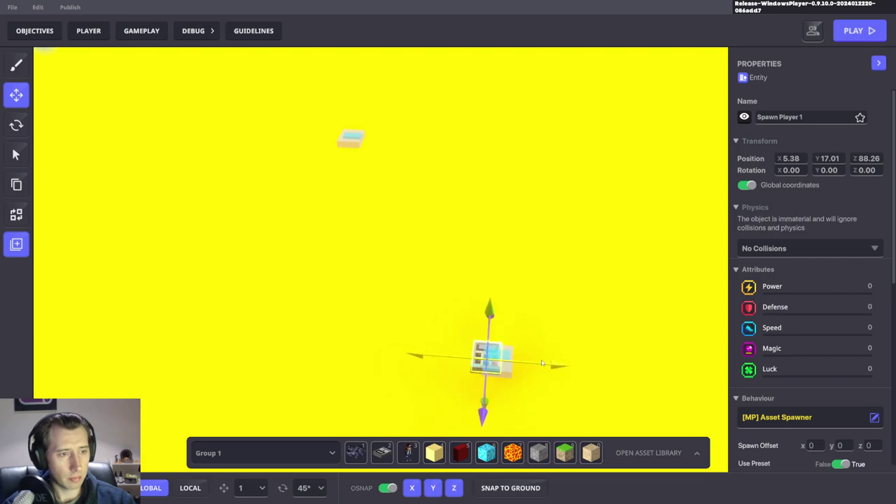
key("ctrl+p")
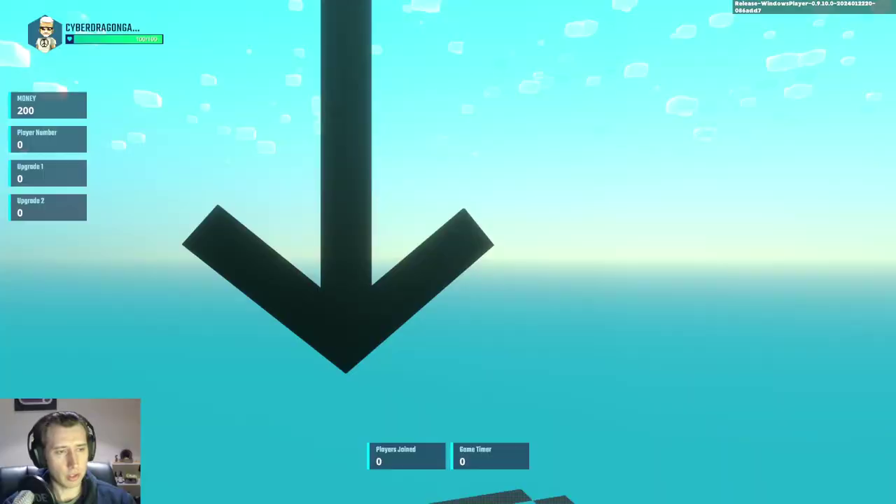
Step: Buy Upgrade 1 twice from the Shop Guy for 100 gold each
key("w")
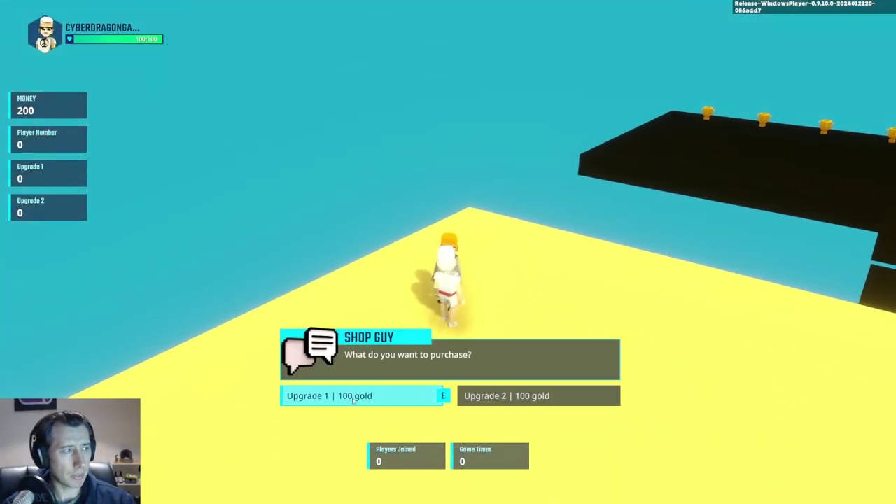
left_click(364, 397)
left_click(364, 397)
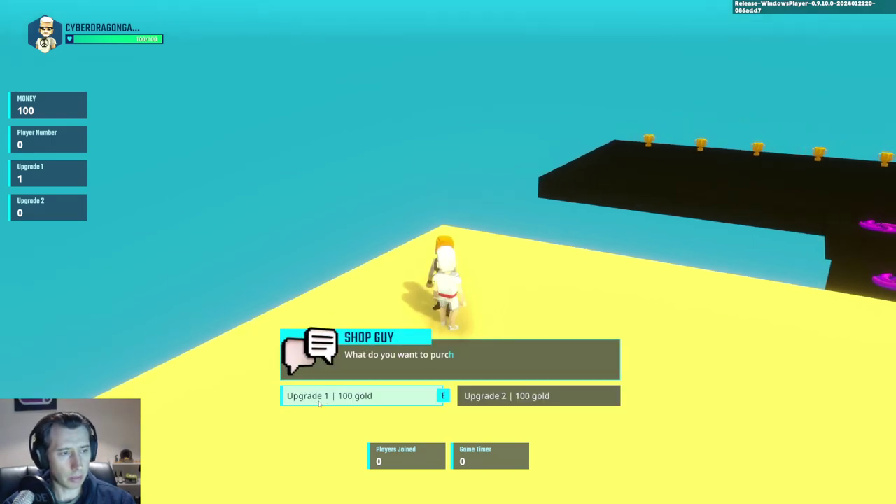
left_click(286, 397)
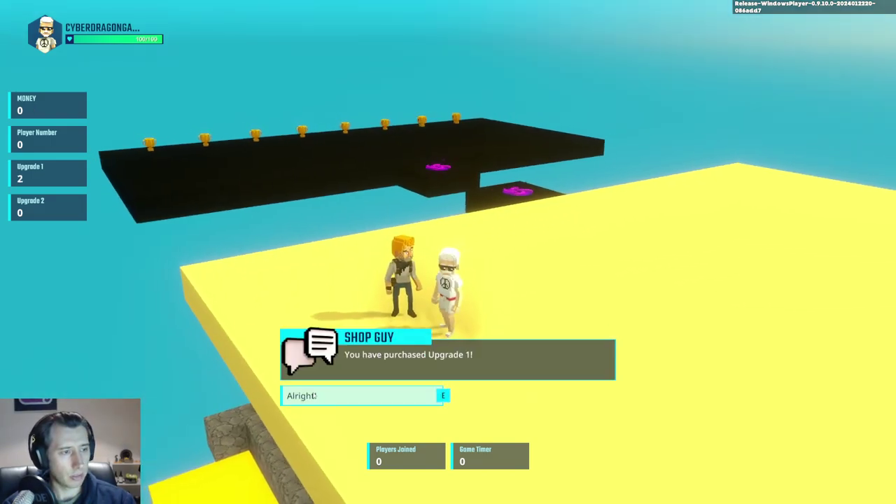
left_click(285, 397)
Step: Take the magenta portal into the yellow arena, run toward the spawned crate, and end the playtest
key("w")
key("w")
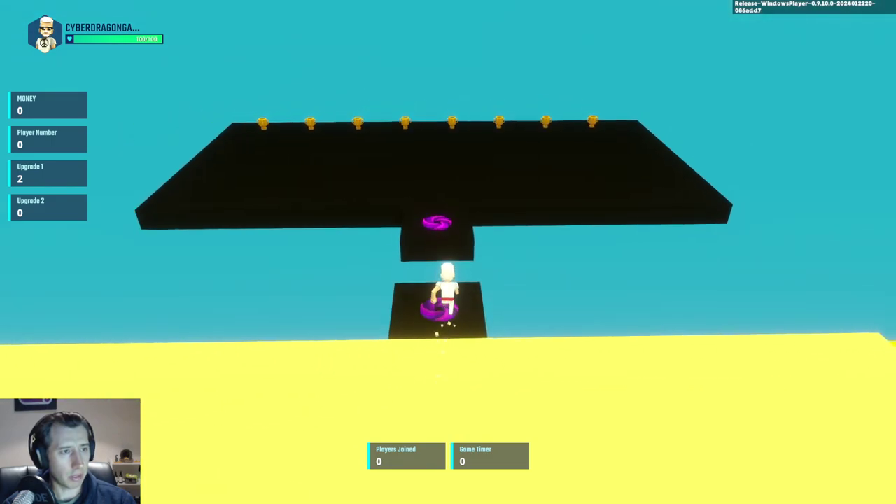
key("w")
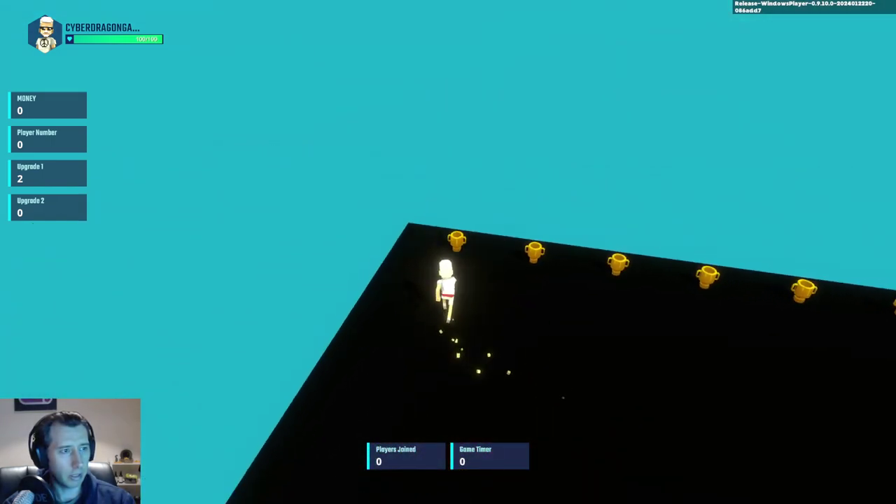
key("w")
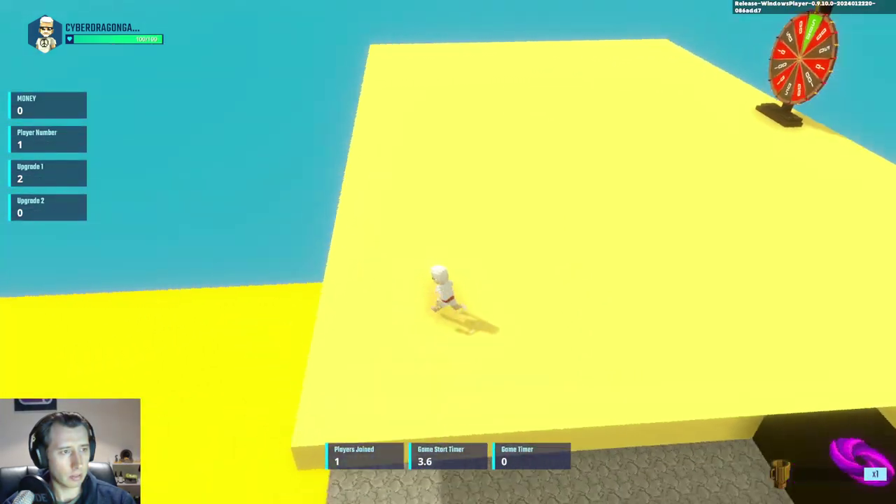
key("w")
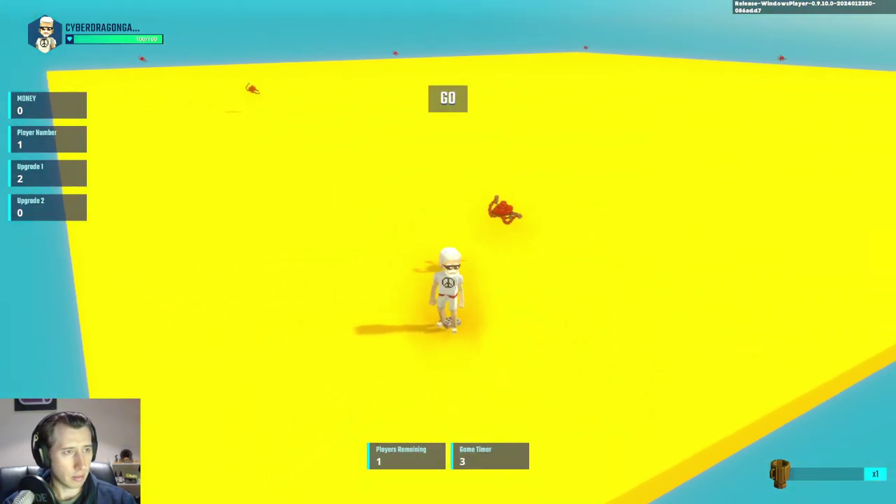
key("a")
key("w")
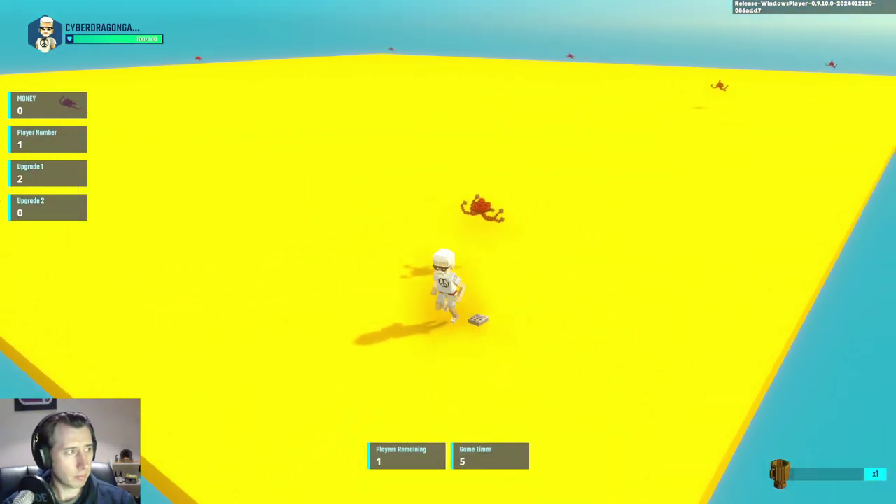
key("s")
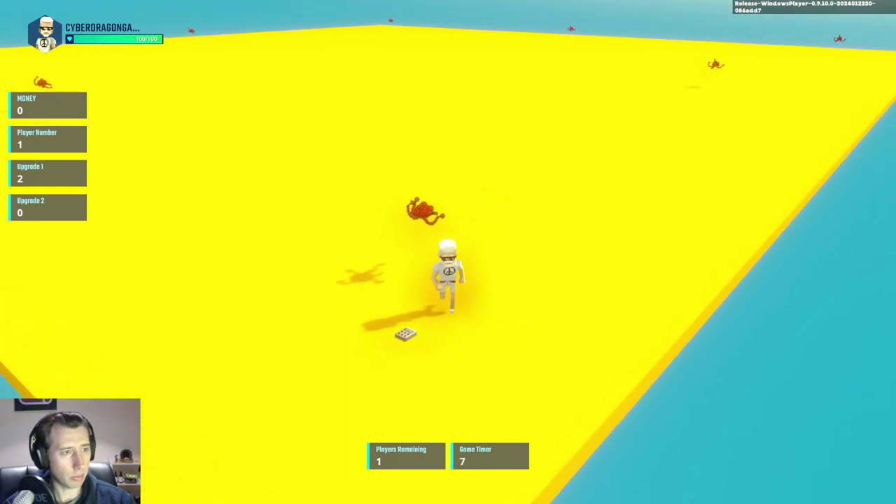
key("Escape")
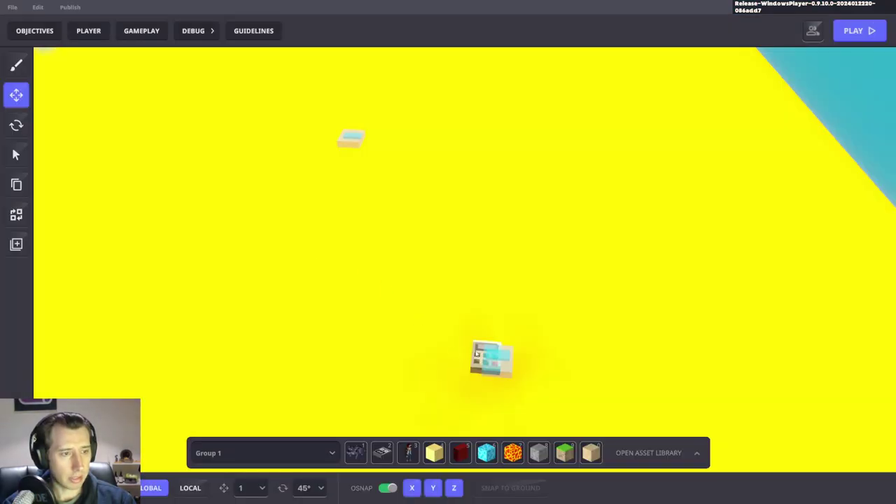
Step: Move the Speed spawners, including the 20 percent one, into a single row
left_click(478, 355)
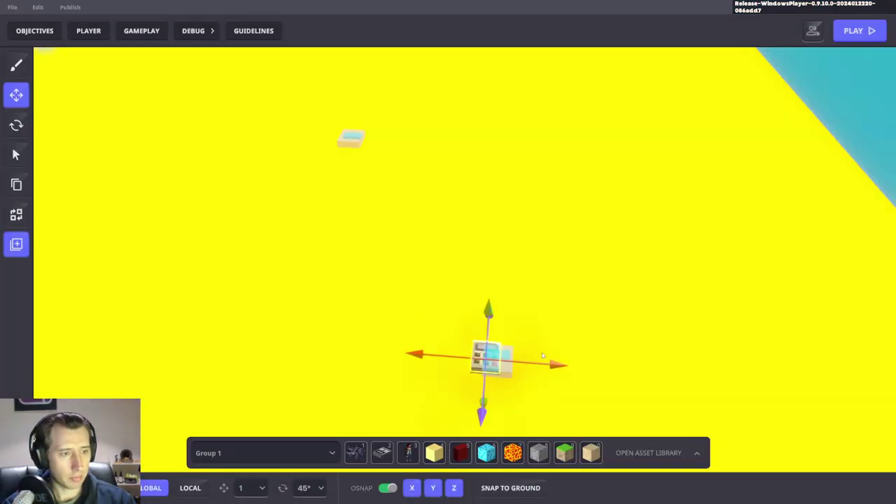
scroll(793, 391, "down", 3)
left_click_drag(500, 403, 508, 261)
left_click(501, 360)
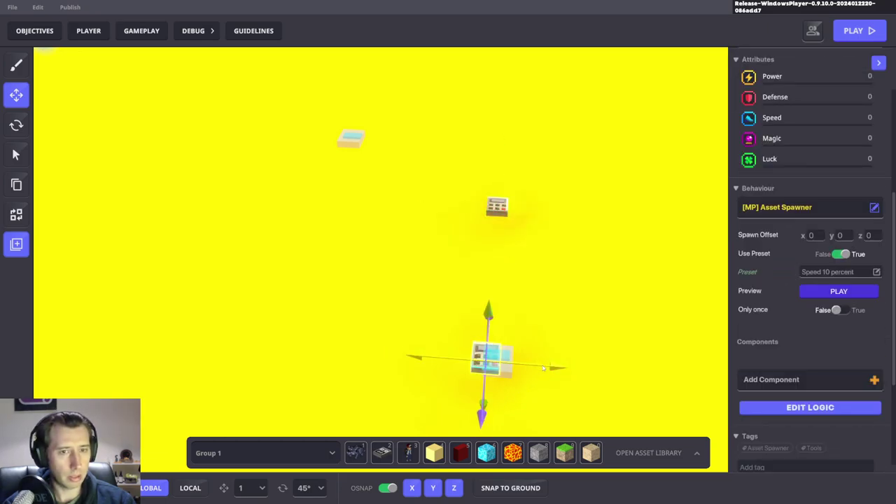
left_click_drag(543, 363, 375, 353)
left_click_drag(282, 400, 346, 238)
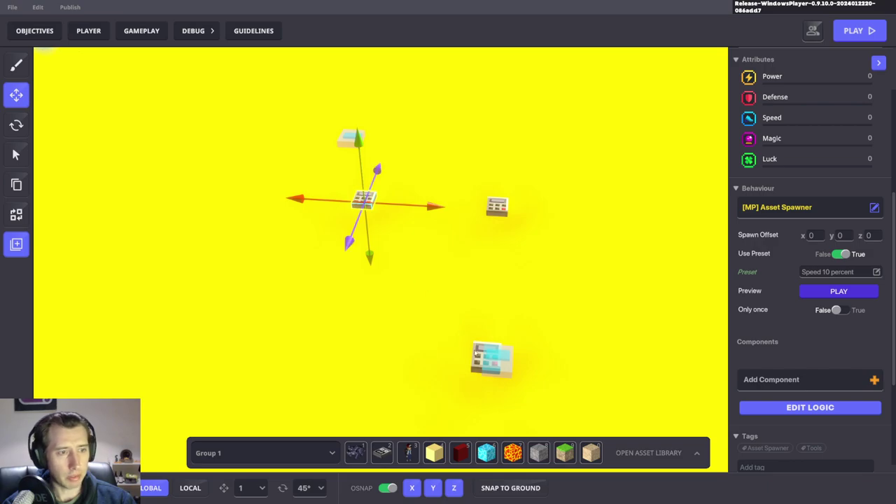
left_click(476, 354)
left_click_drag(481, 415, 521, 238)
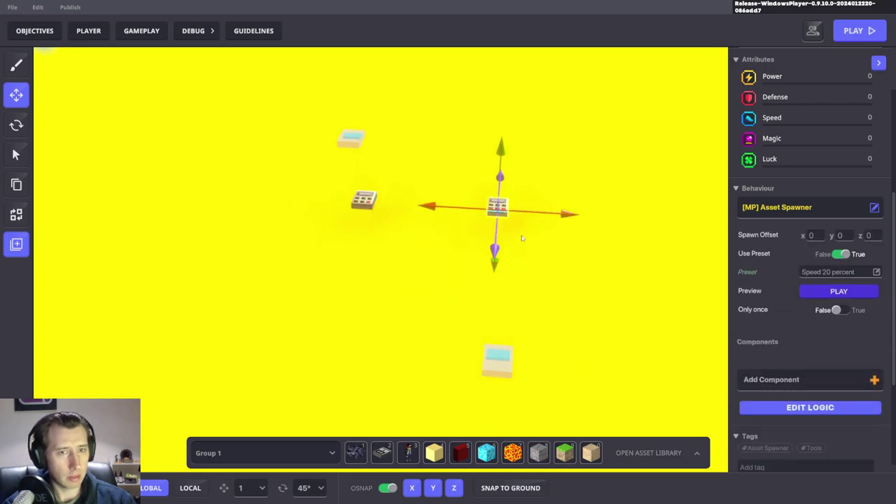
Step: Duplicate the Speed 20 percent spawner, view its logic, and start a playtest
key("ctrl+d")
left_click(805, 408)
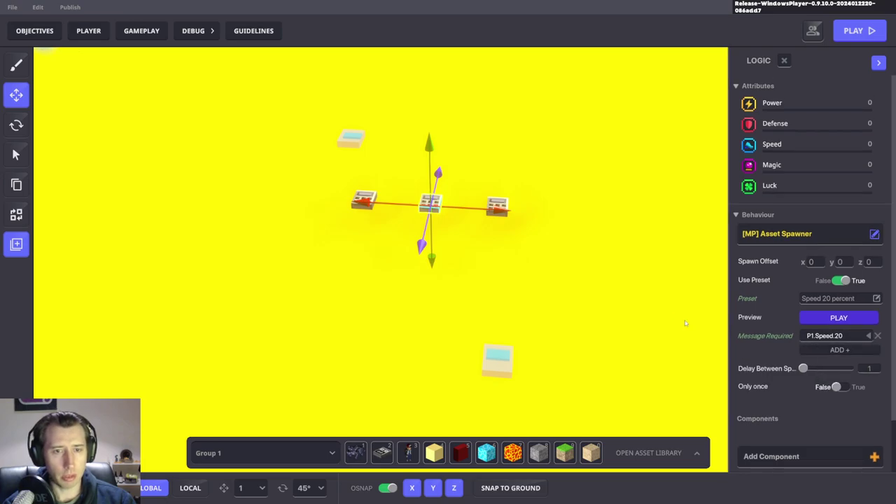
key("ctrl+p")
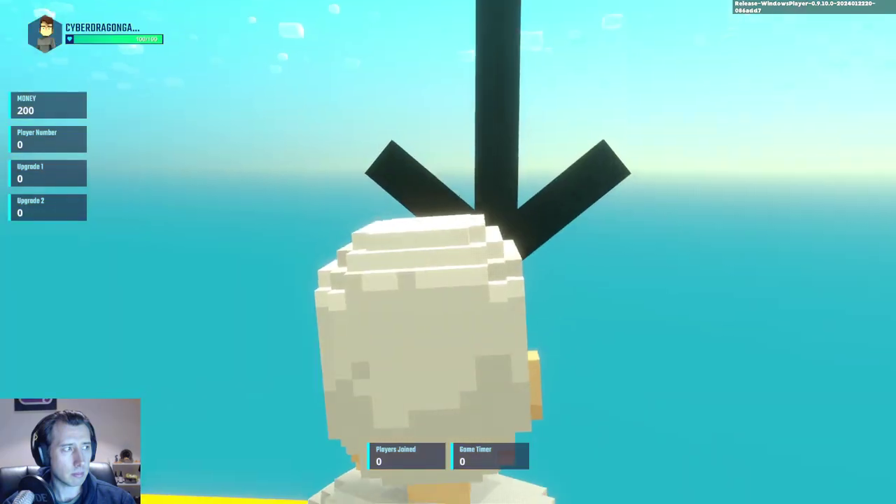
Step: Run to the Shop Guy and buy Upgrade 1
key("w")
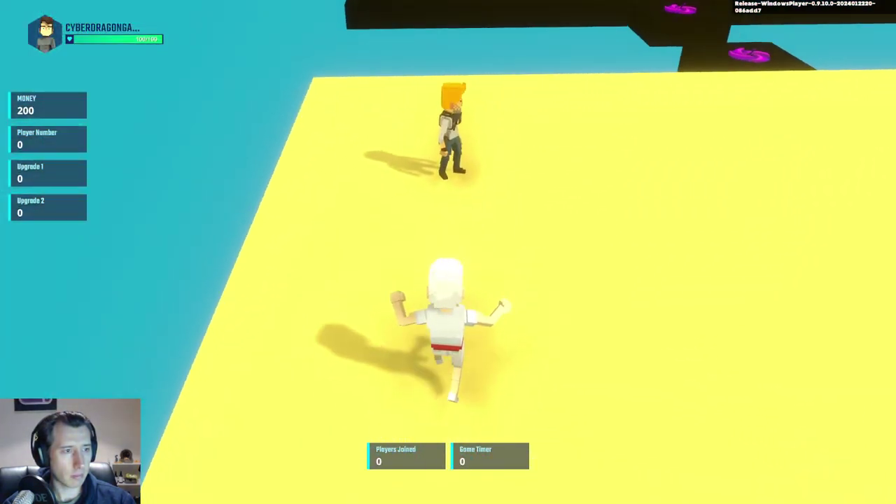
key("Return")
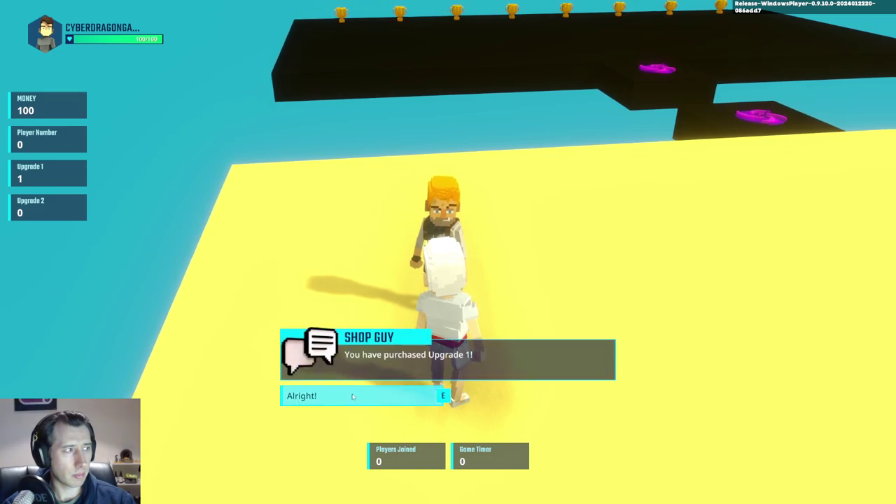
left_click(352, 393)
key("w")
key("w")
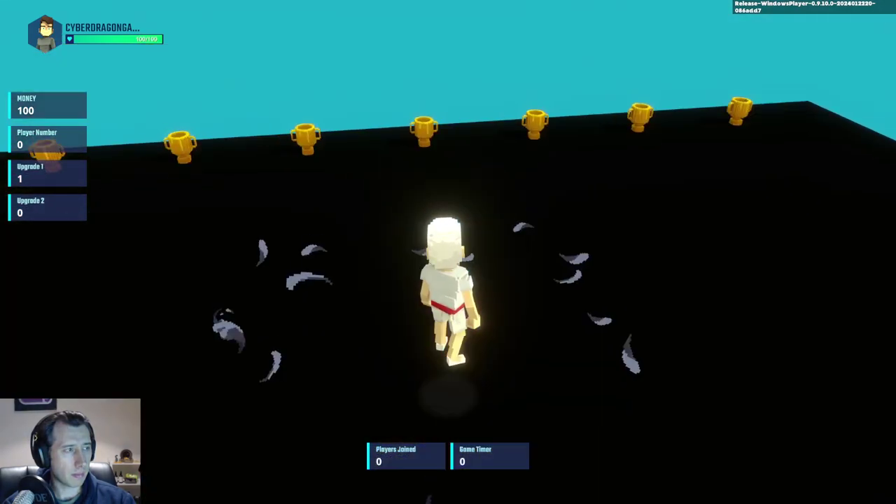
Step: Join the match via the purple teleport pad, play the arena round, then exit to the editor
key("w")
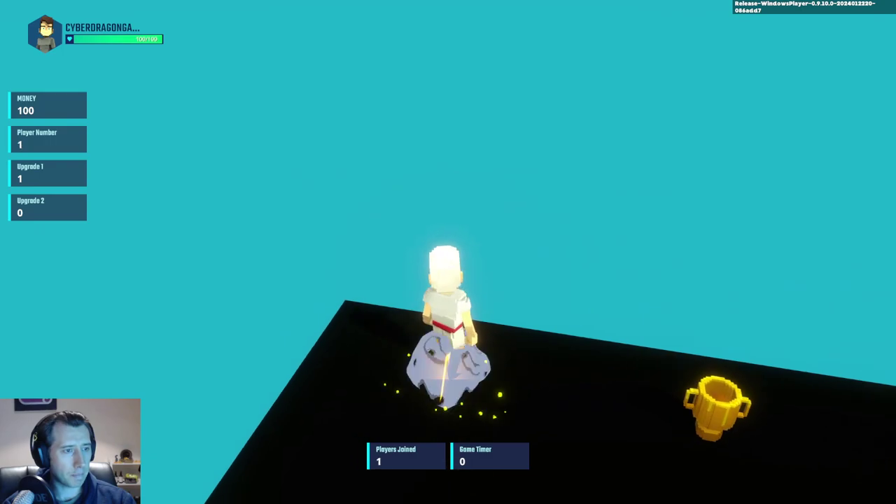
key("w")
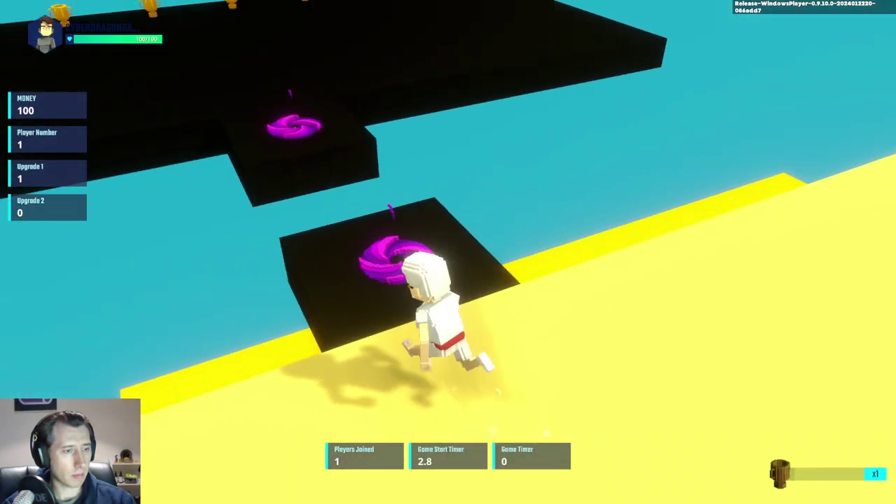
key("w")
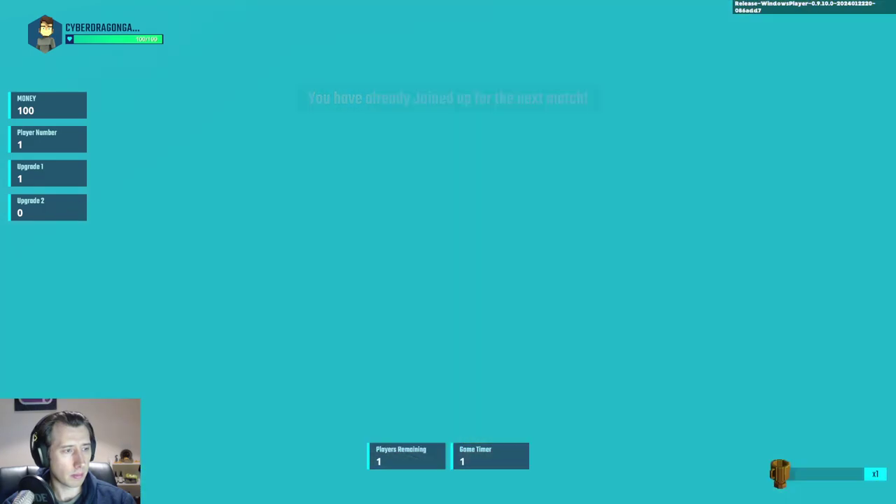
key("w")
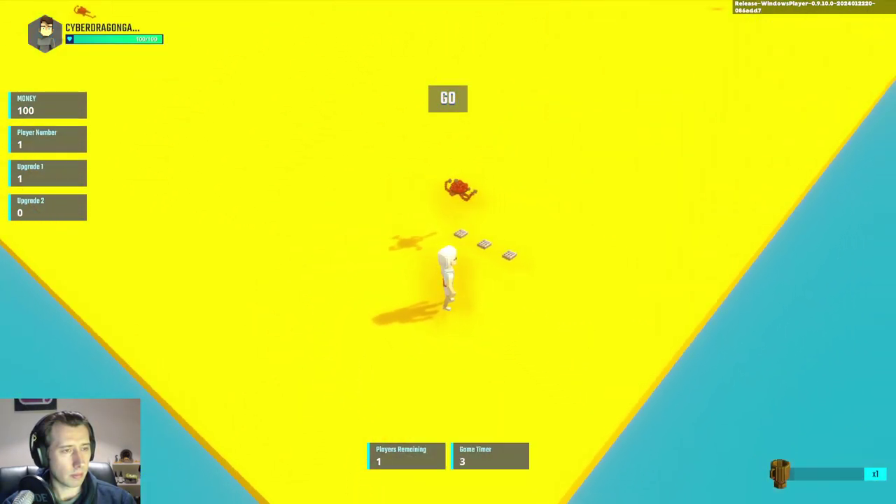
key("w")
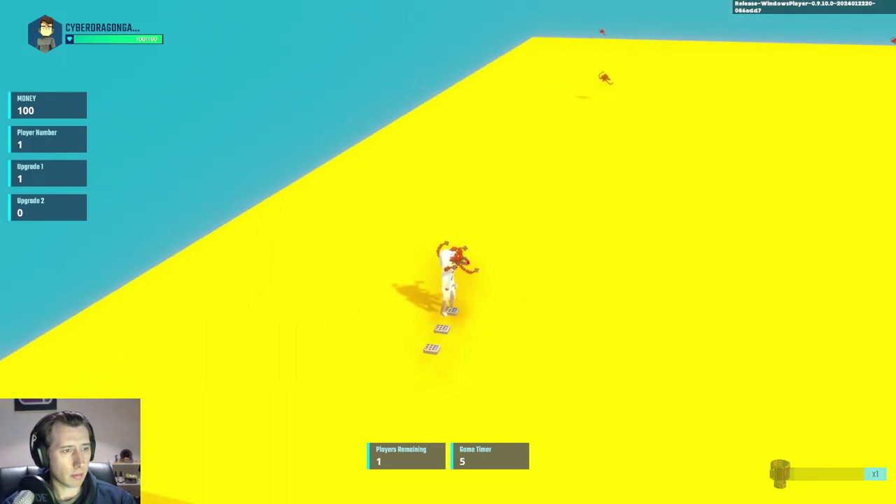
key("w")
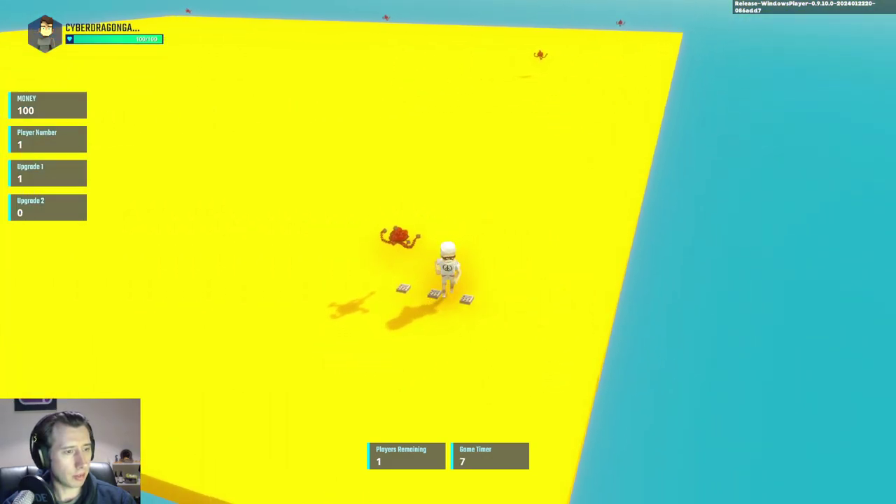
key("Escape")
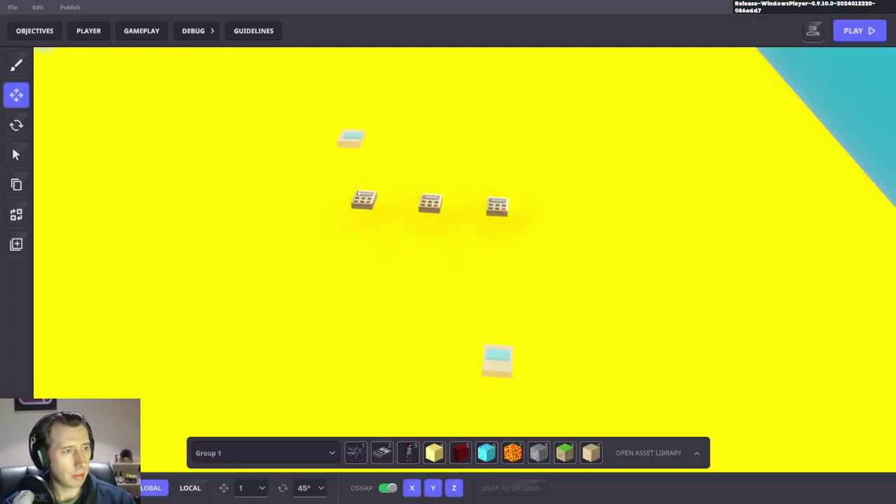
Step: Move Spawn Player 1 nearer along Z and one unit lower
left_click(350, 139)
right_click_drag(537, 220, 533, 130)
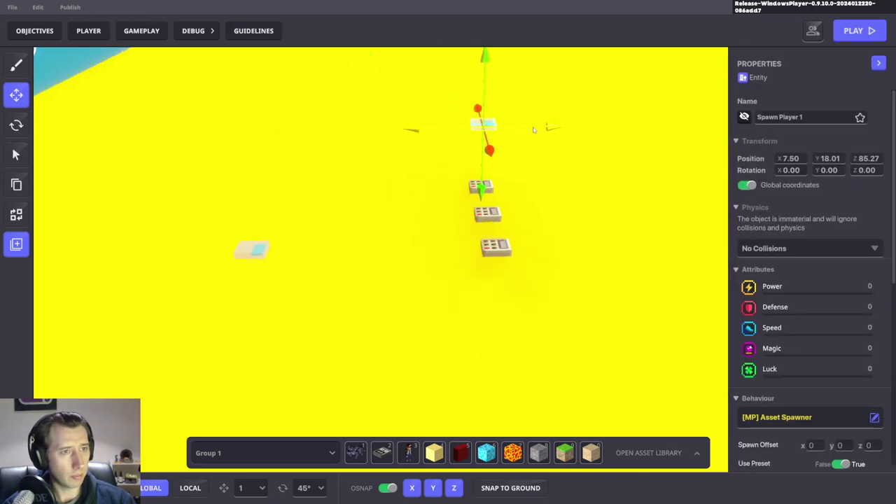
left_click_drag(533, 130, 665, 117)
left_click(665, 128)
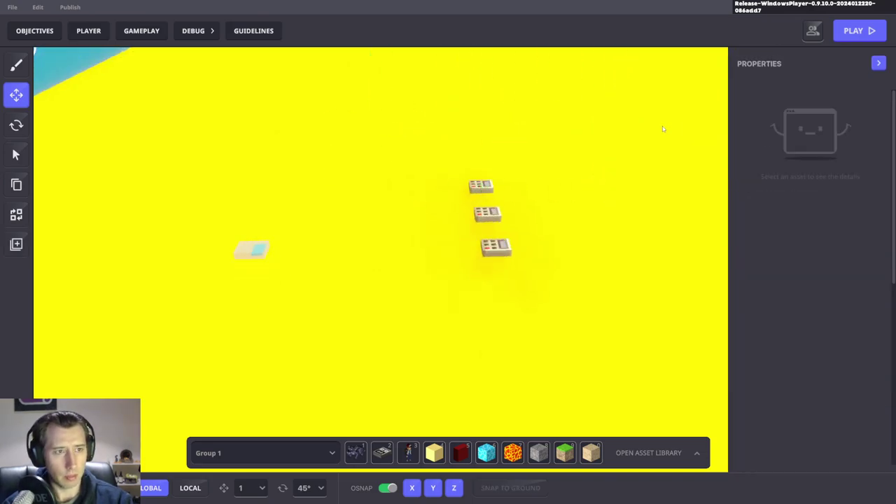
key("ctrl+z")
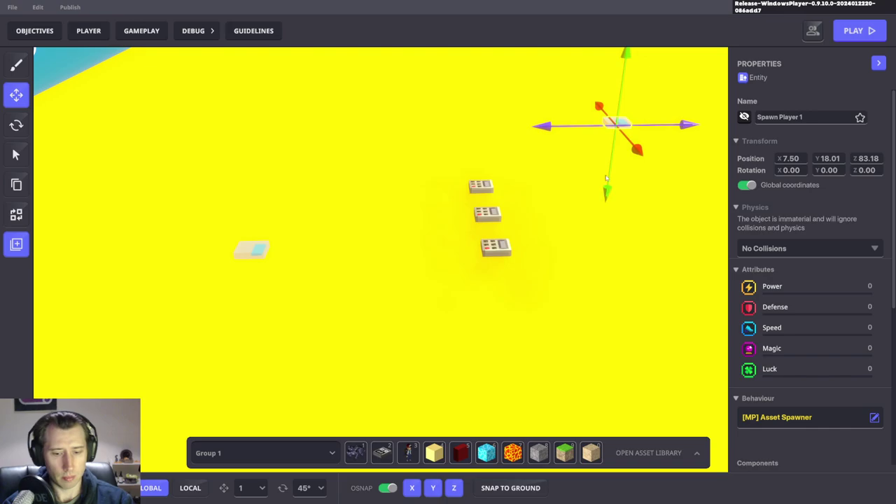
left_click_drag(607, 181, 601, 238)
Step: Show the logic of the Speed 10 percent spawner, which requires the P1.Speed.10 message
left_click(480, 185)
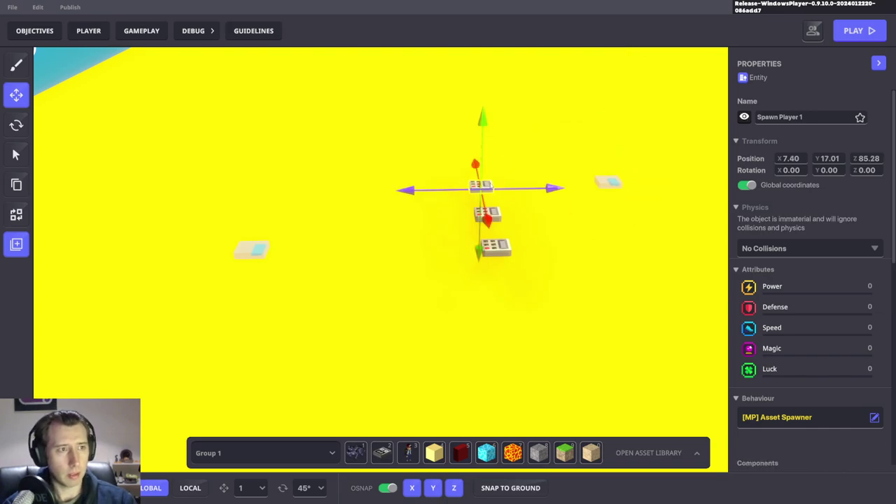
scroll(800, 286, "down", 5)
left_click(826, 329)
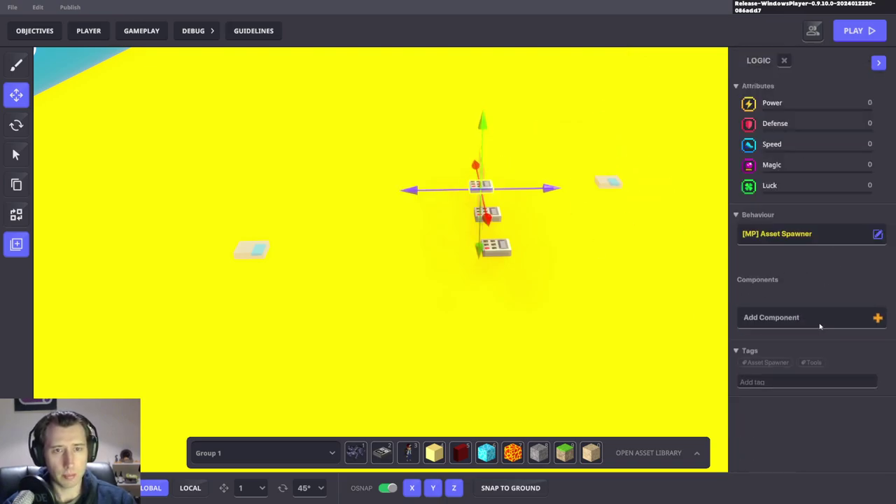
scroll(825, 326, "down", 1)
right_click_drag(609, 308, 834, 283)
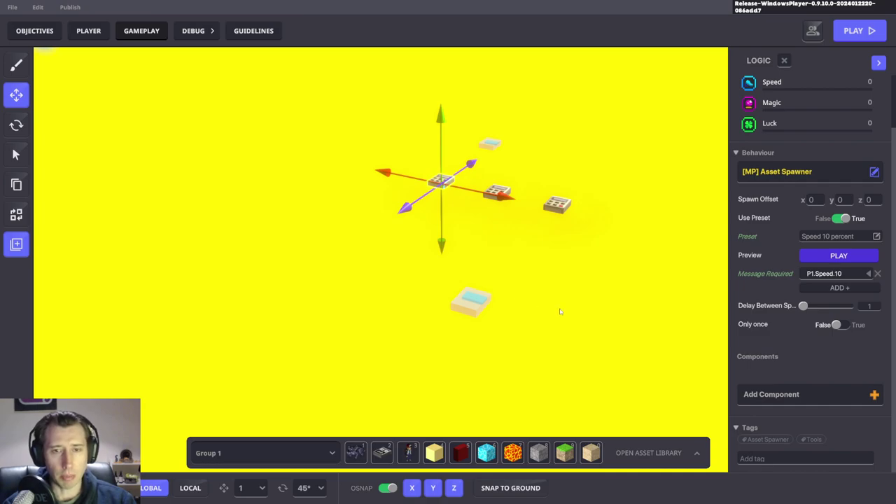
Step: Review the Upgrade 1 Compare numbers game rules, then select the teleport pad below the spawners
key("g")
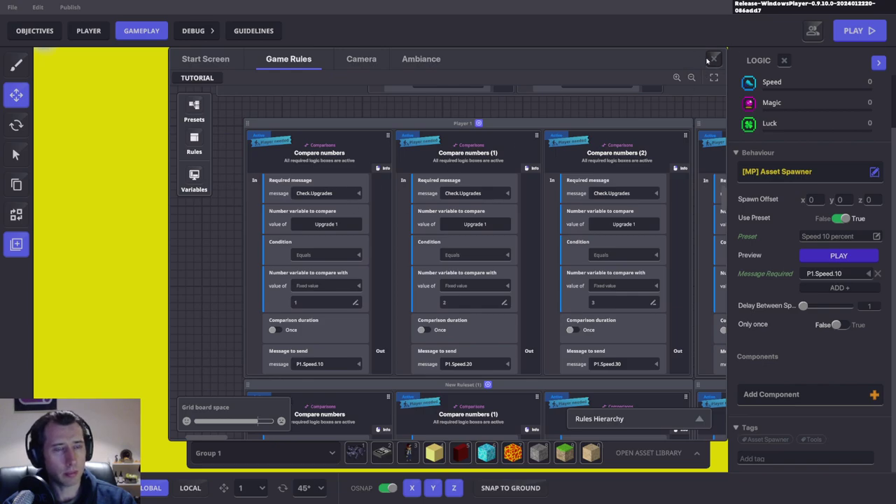
left_click(715, 58)
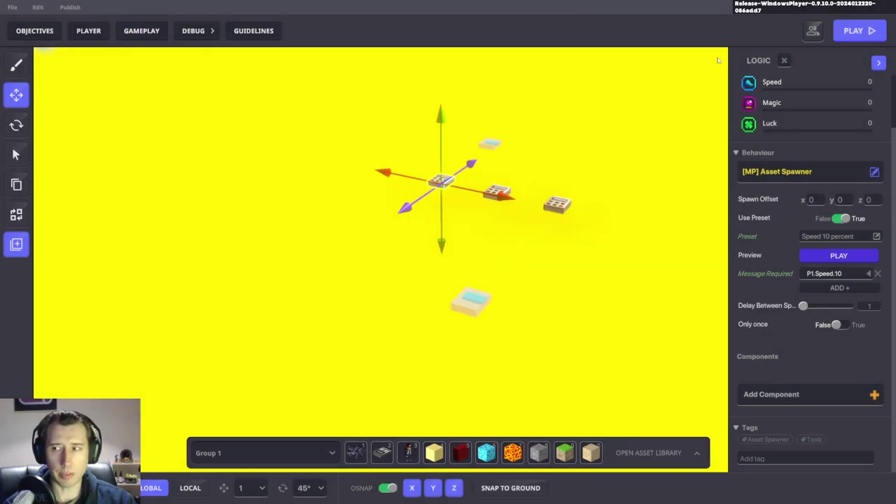
left_click(480, 302)
scroll(819, 332, "down", 5)
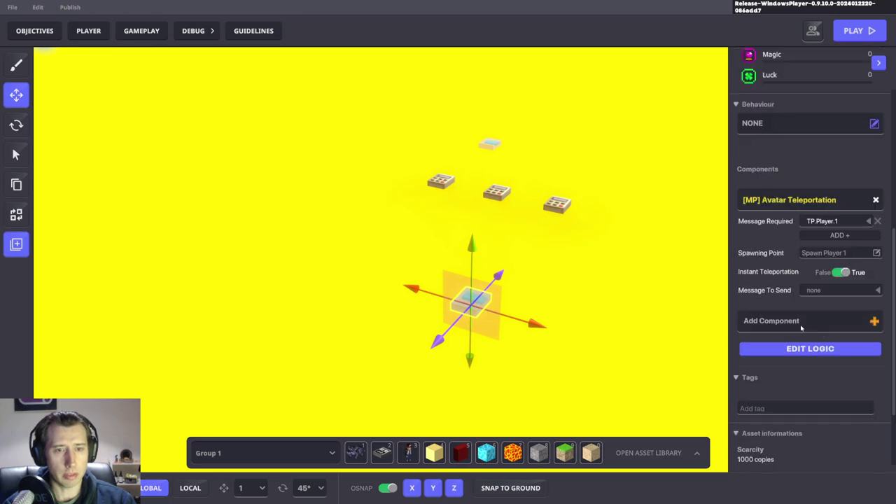
Step: Add an [MP] Trigger Volume to the pad sending Check.Upgrades on enter, then start a playtest
left_click(816, 320)
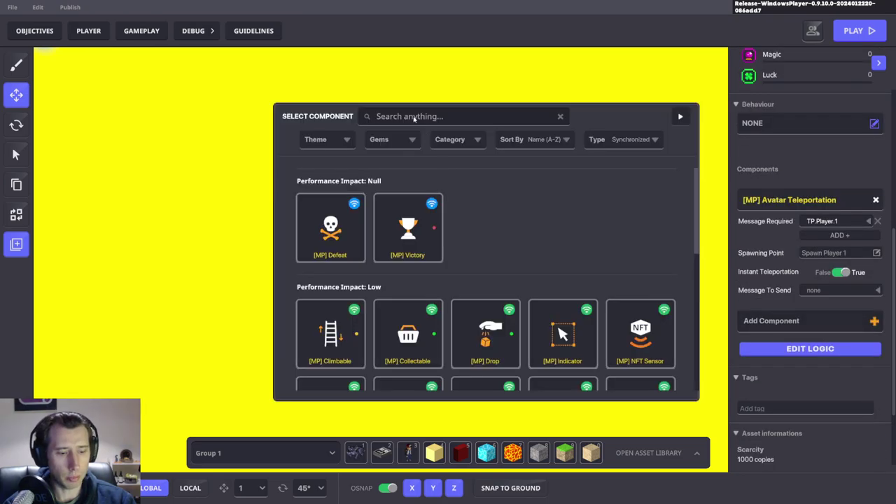
left_click(414, 116)
type("Vol")
left_click(339, 237)
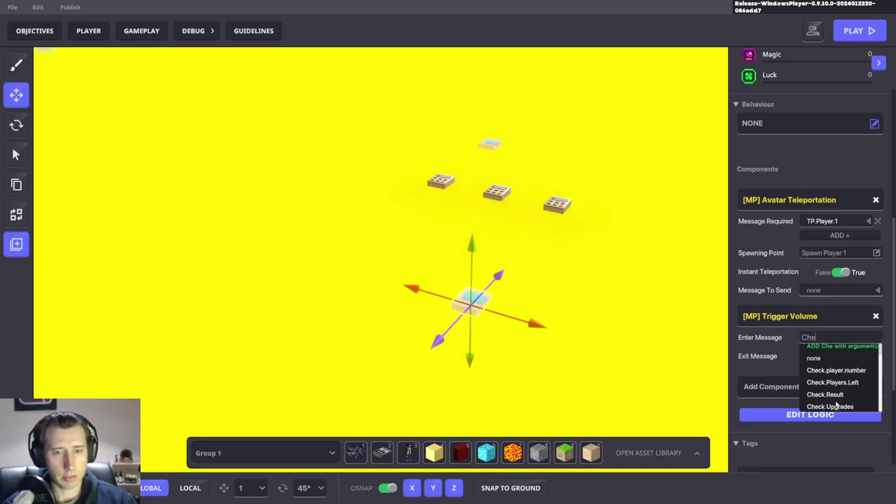
left_click(815, 417)
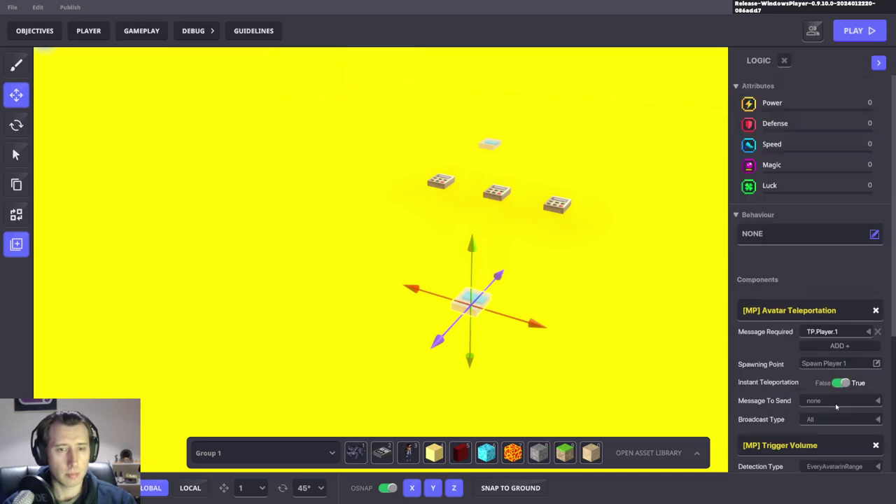
scroll(834, 385, "down", 3)
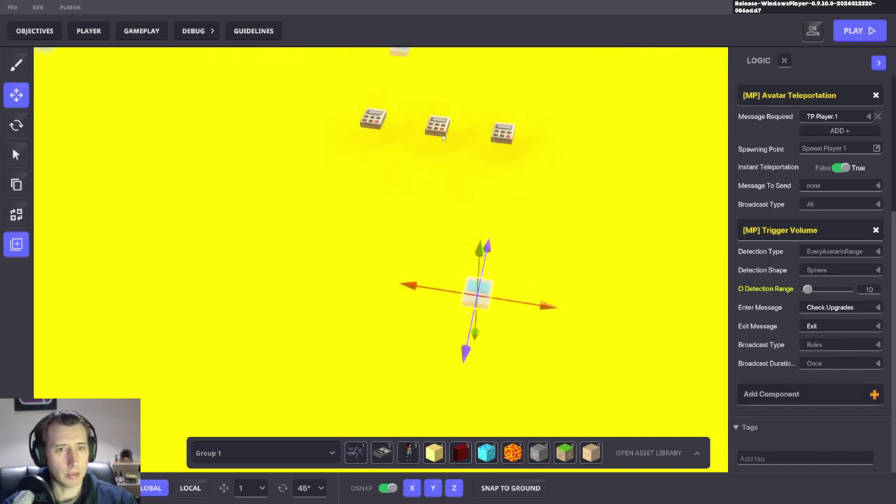
key("ctrl+p")
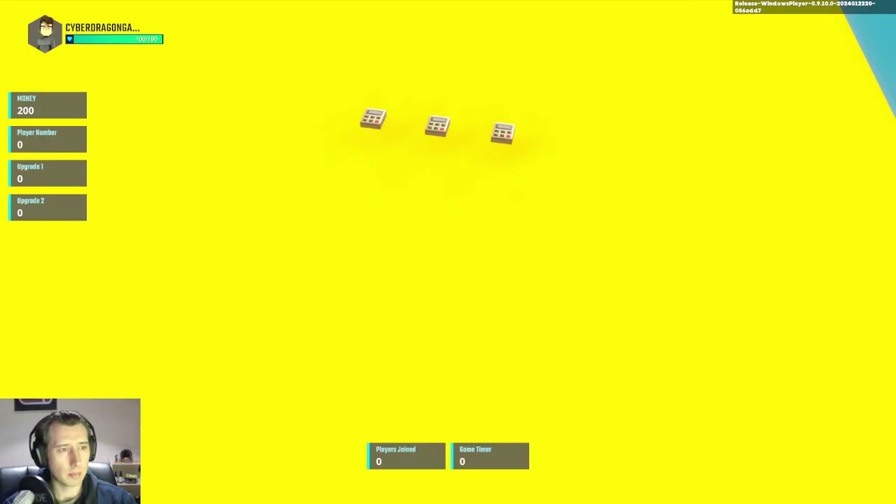
Step: Buy Upgrade 1 twice from the Shop Guy
key("w")
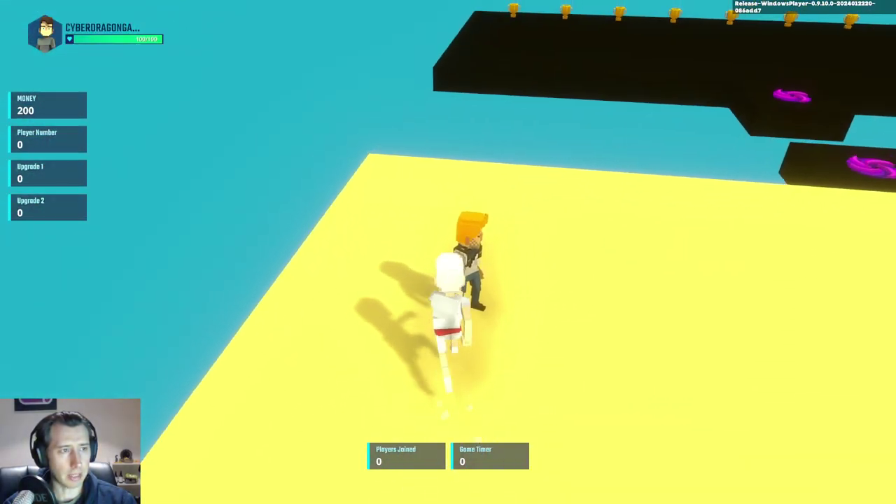
left_click(350, 395)
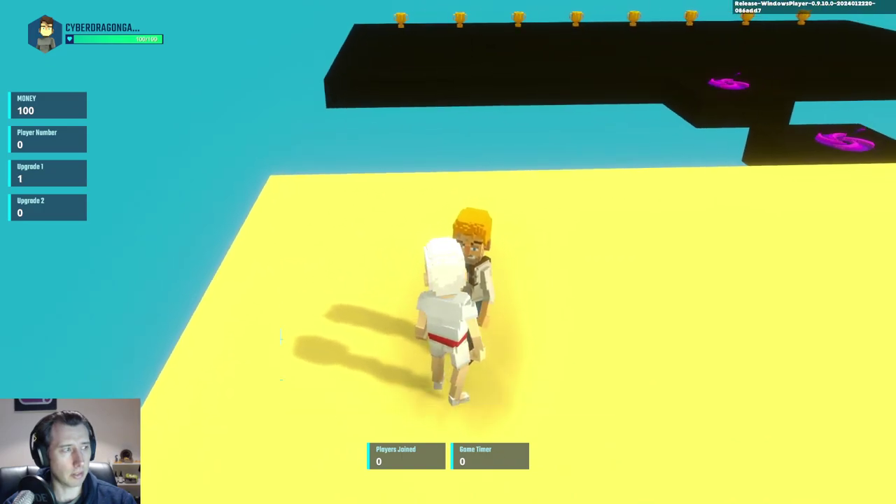
left_click(288, 395)
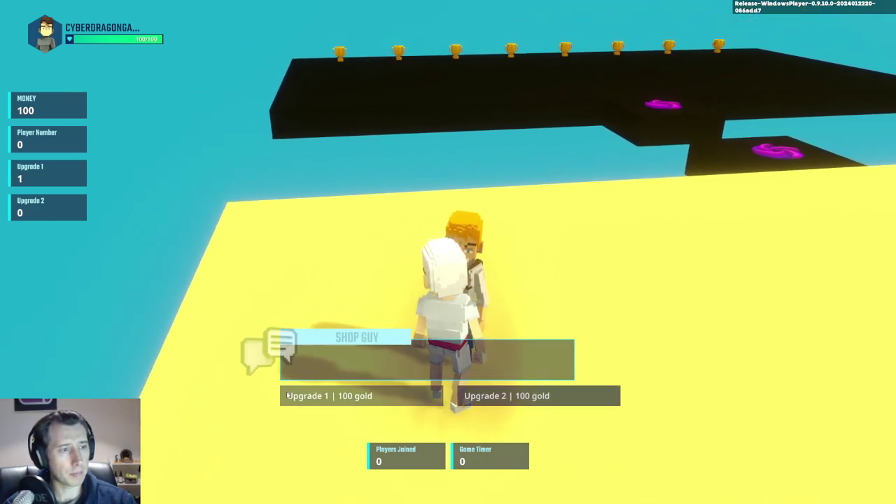
key("e")
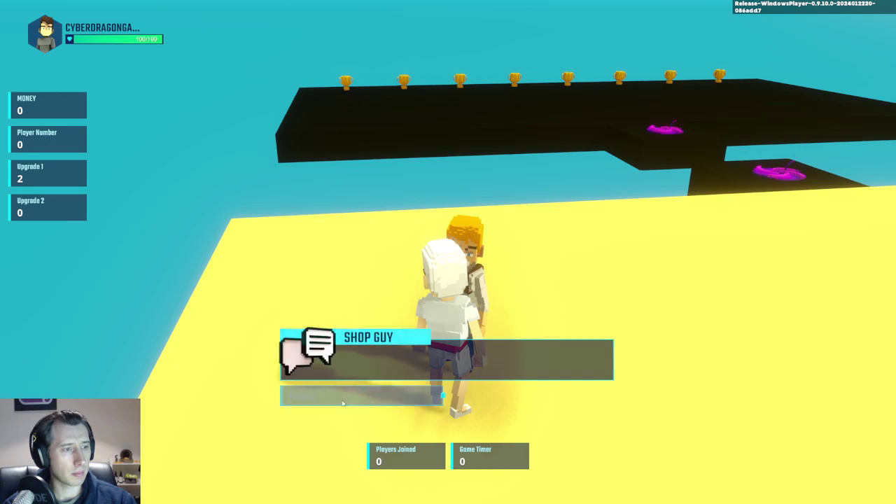
left_click(346, 401)
Step: Go through the portal into the yellow arena and run around until the round ends
key("w")
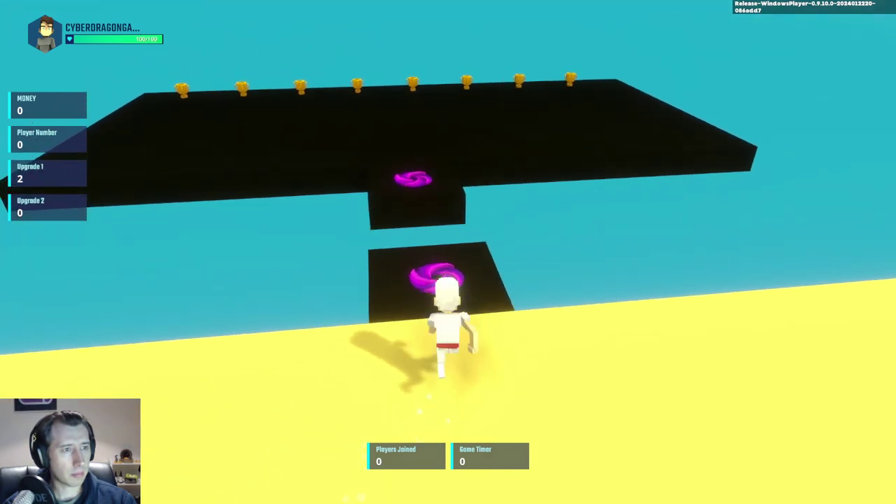
key("w")
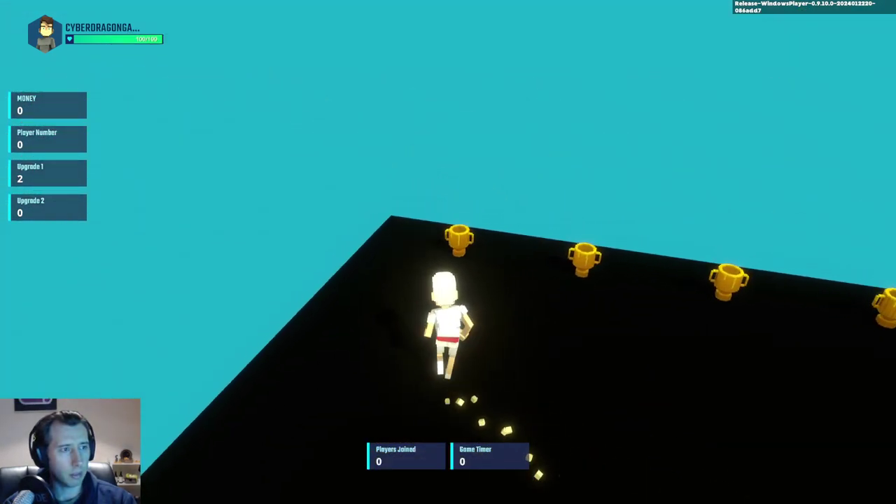
key("w")
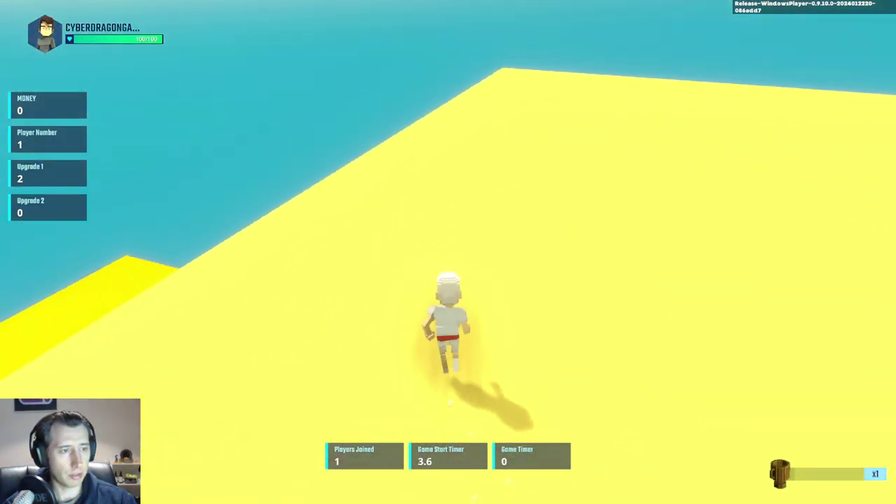
key("w")
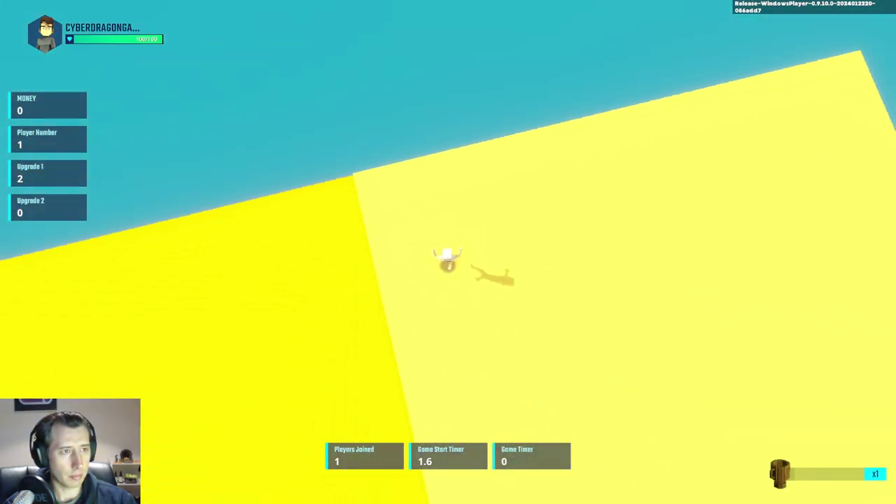
key("w")
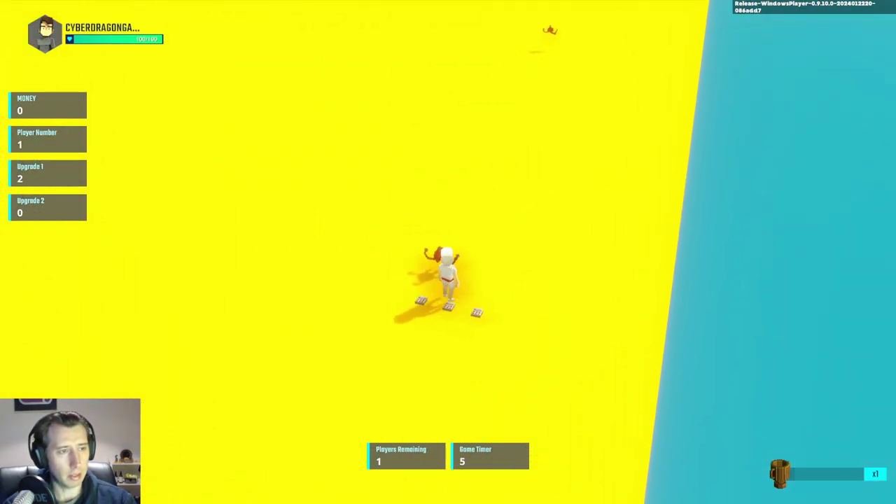
key("w")
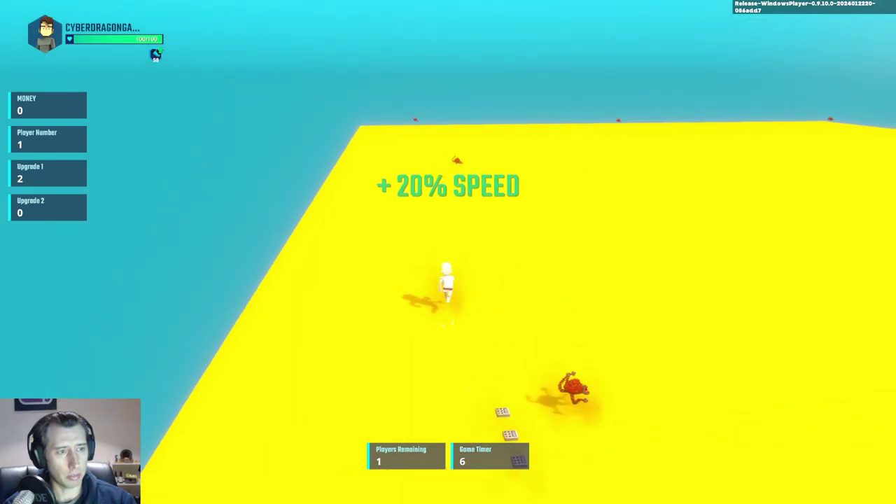
key("w")
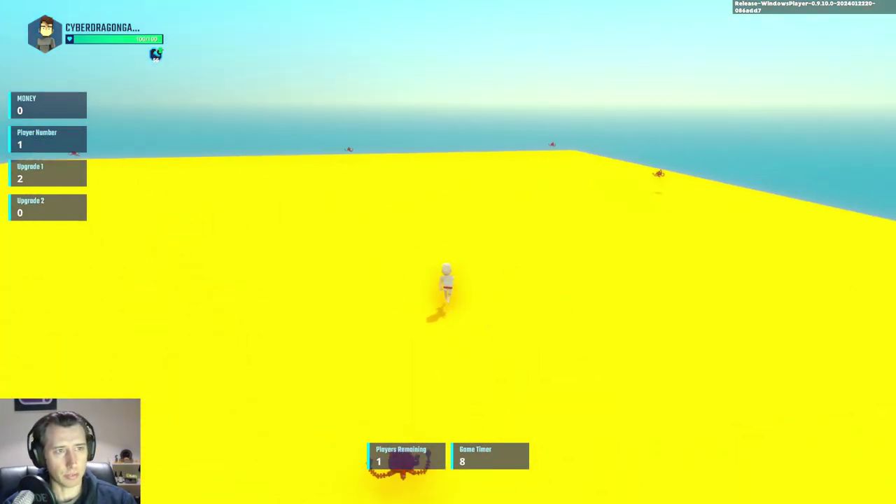
key("w")
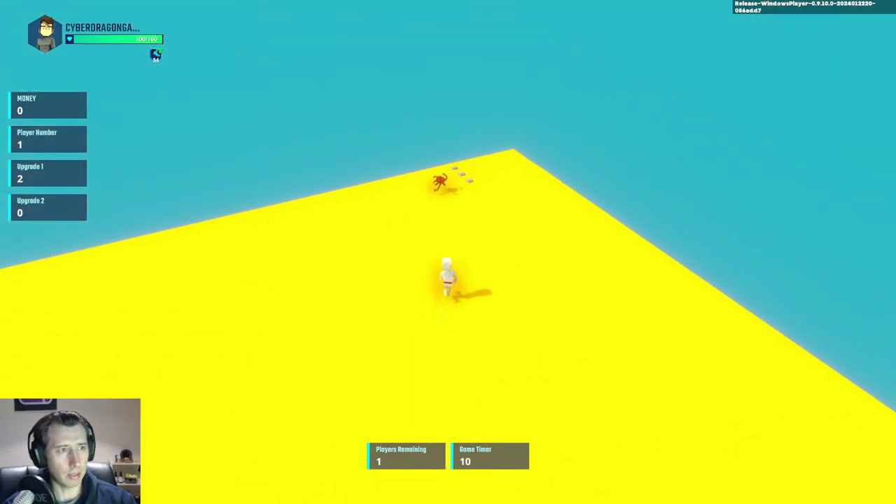
key("w")
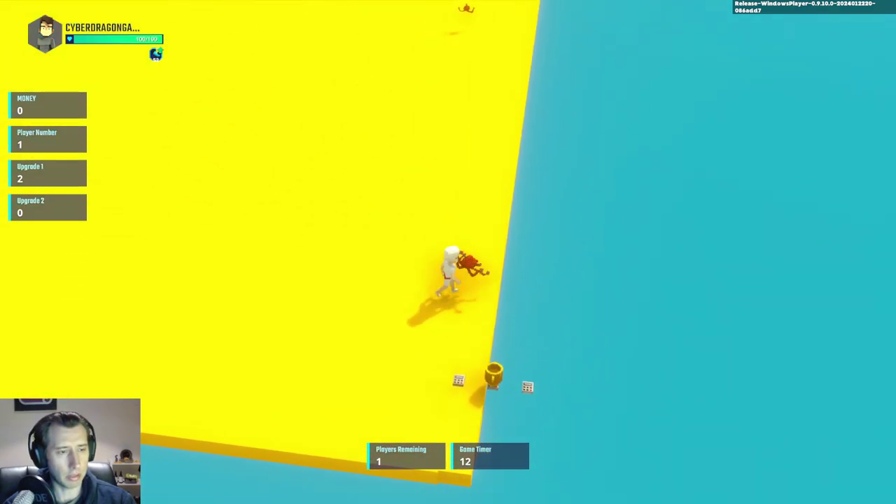
key("w")
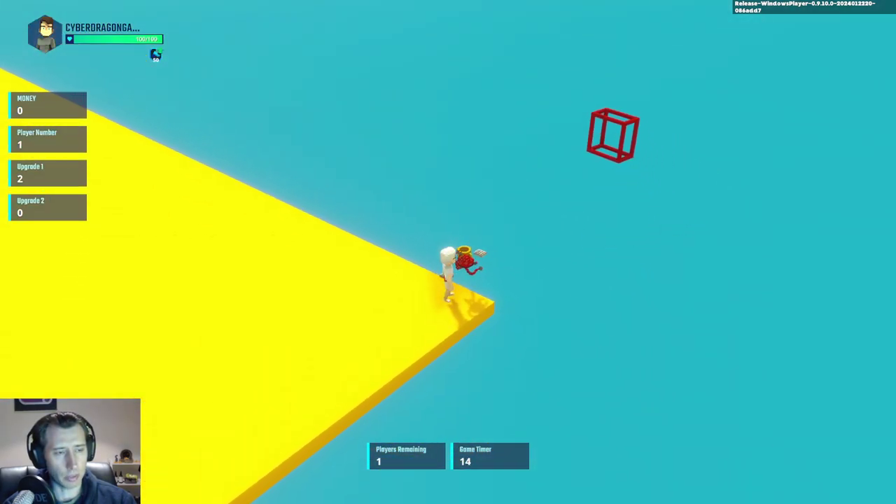
key("w")
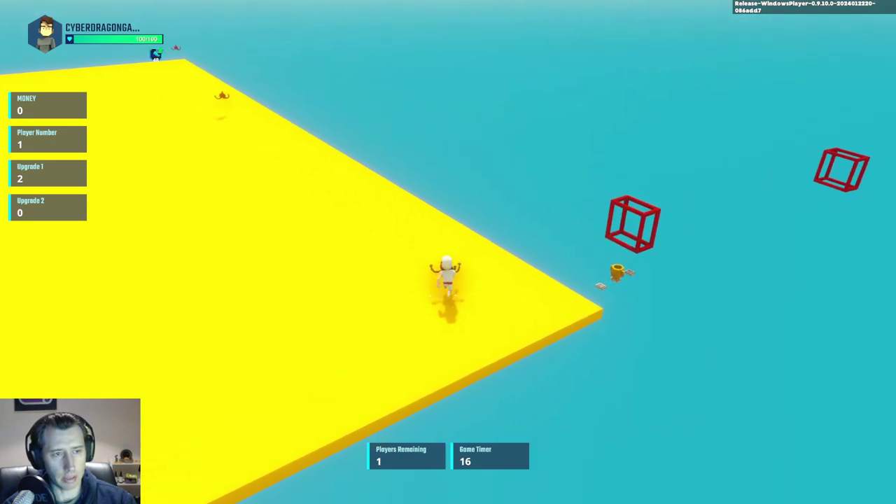
key("w")
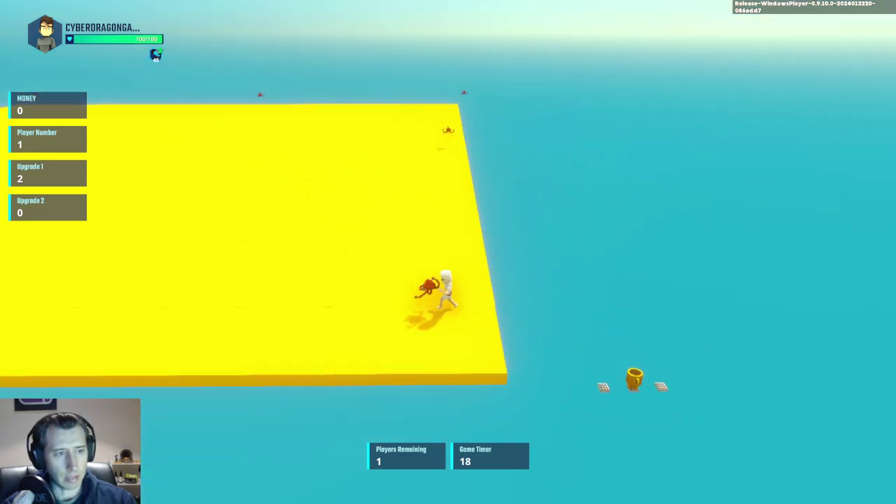
key("w")
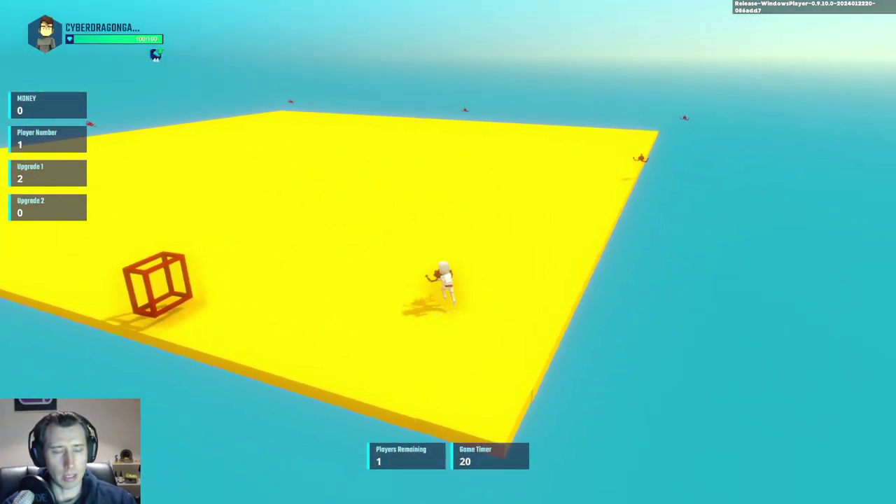
key("w")
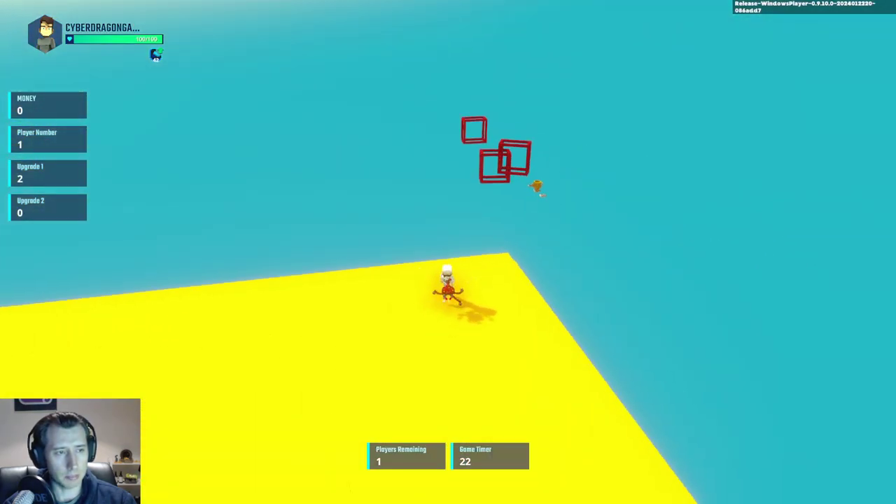
key("w")
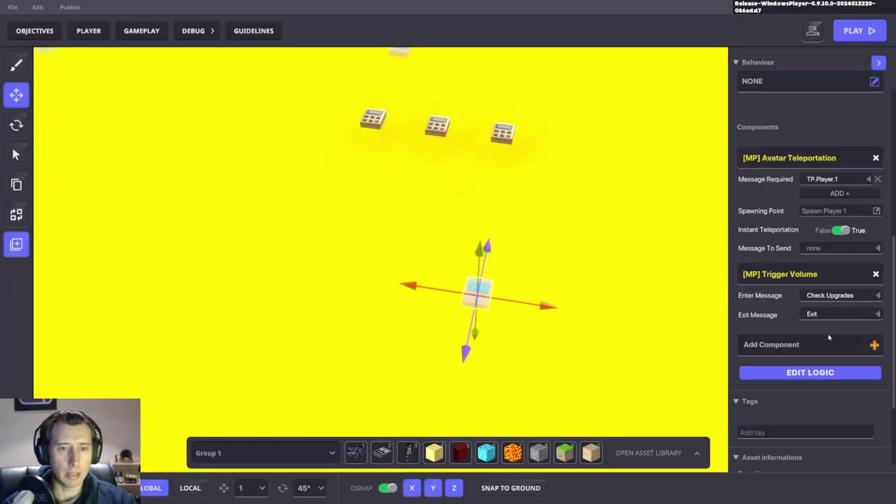
Step: Switch the pad's Trigger Volume detection shape from Sphere to a 1 × 1 × 1 Box
left_click(802, 378)
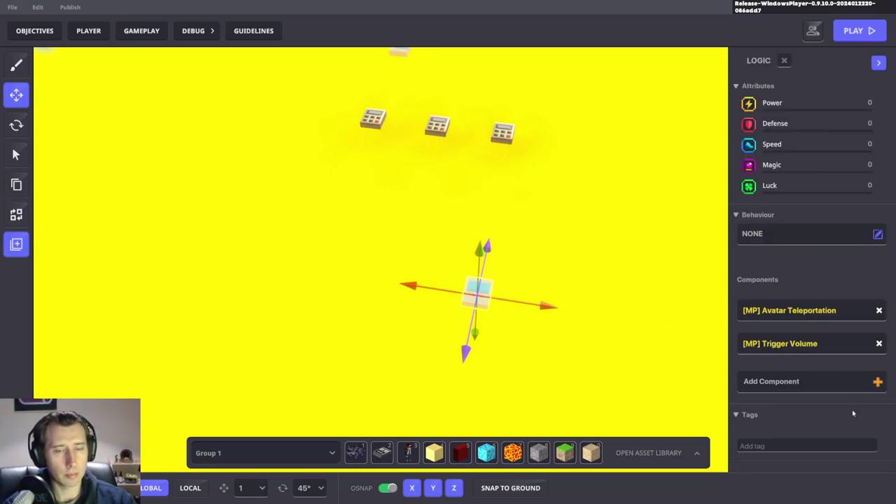
scroll(852, 409, "down", 4)
scroll(611, 330, "down", 3)
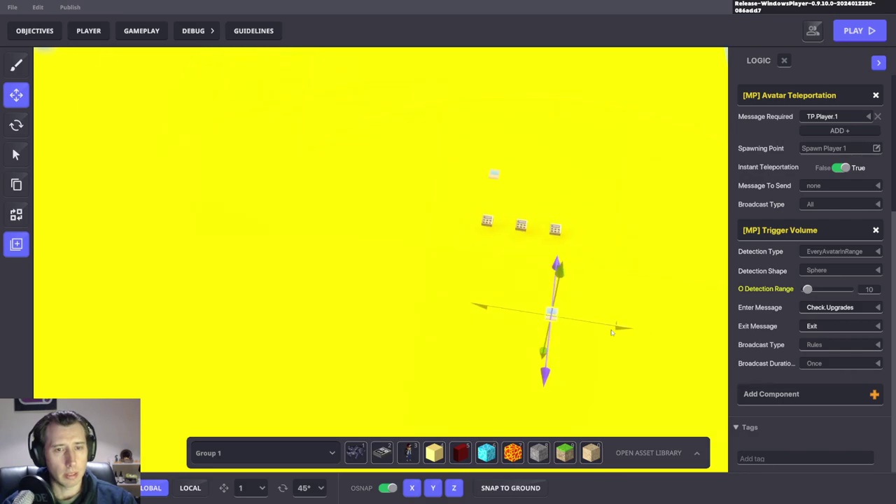
right_click_drag(612, 330, 524, 227)
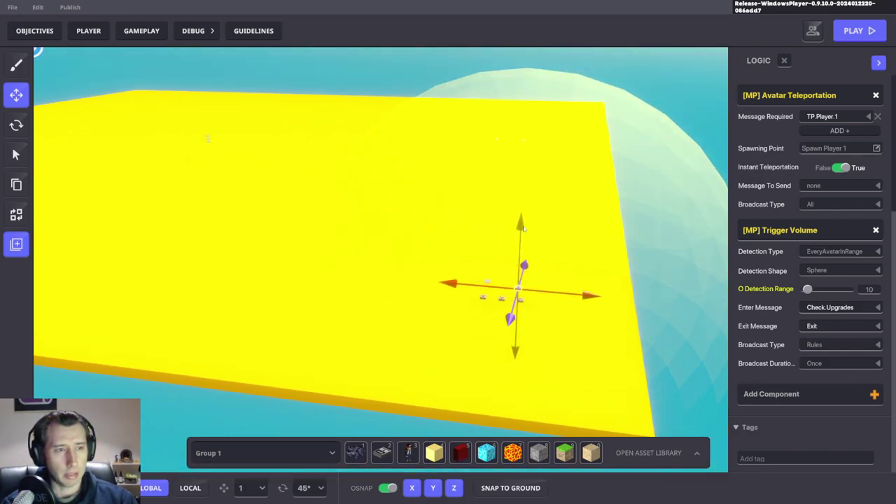
left_click(817, 271)
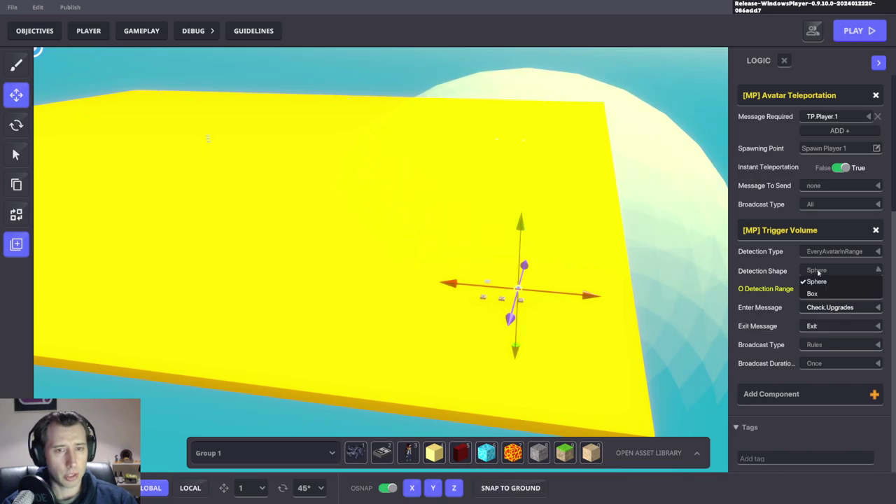
left_click(814, 293)
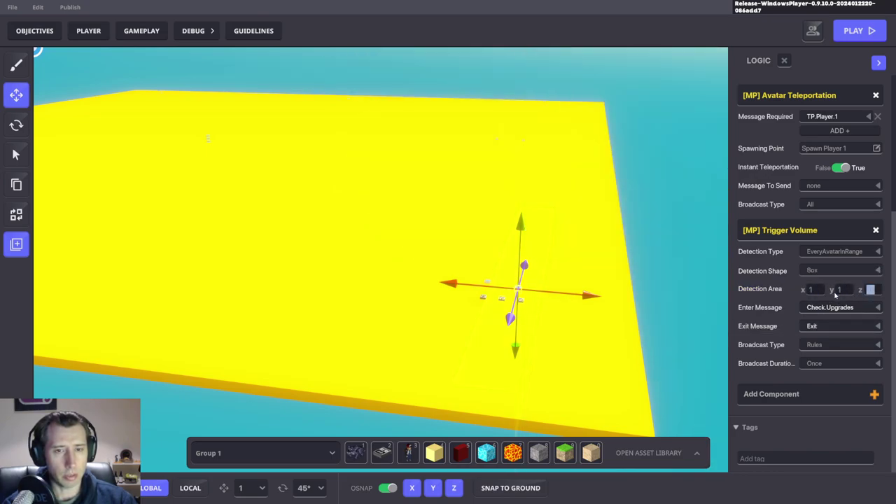
right_click_drag(563, 281, 495, 308)
Step: Select the Spawn Player 1 brick and raise the spawn bricks slightly off the yellow floor
left_click(451, 302)
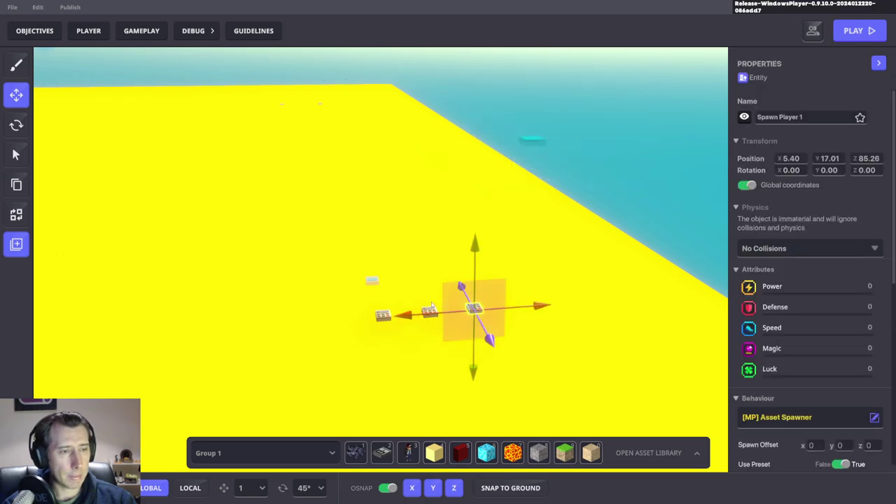
scroll(432, 305, "up", 5)
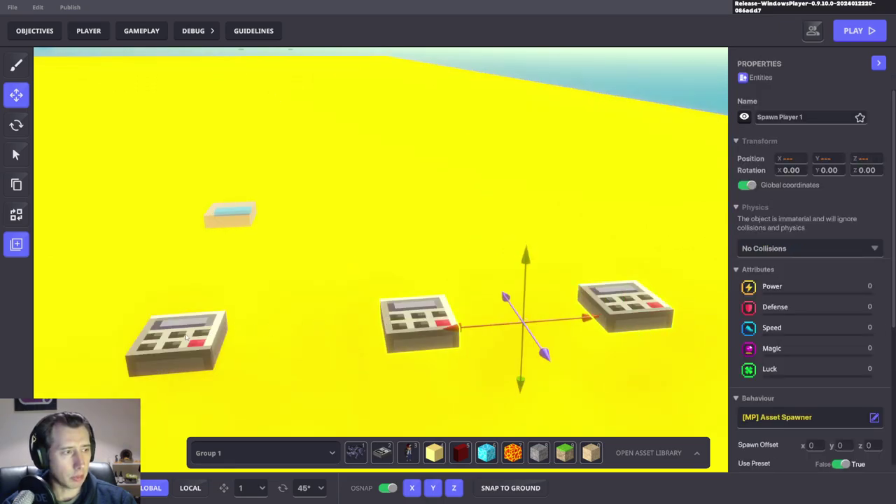
scroll(378, 364, "down", 6)
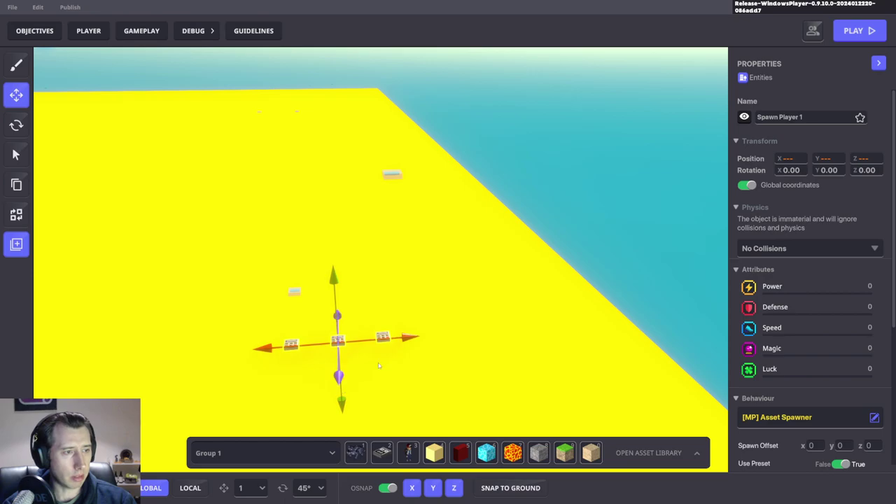
left_click_drag(430, 340, 382, 217)
Step: Orbit around the raised spawn bricks from low and high angles to check their height
right_click_drag(379, 128, 501, 264)
right_click_drag(766, 266, 571, 273)
right_click_drag(367, 379, 484, 346)
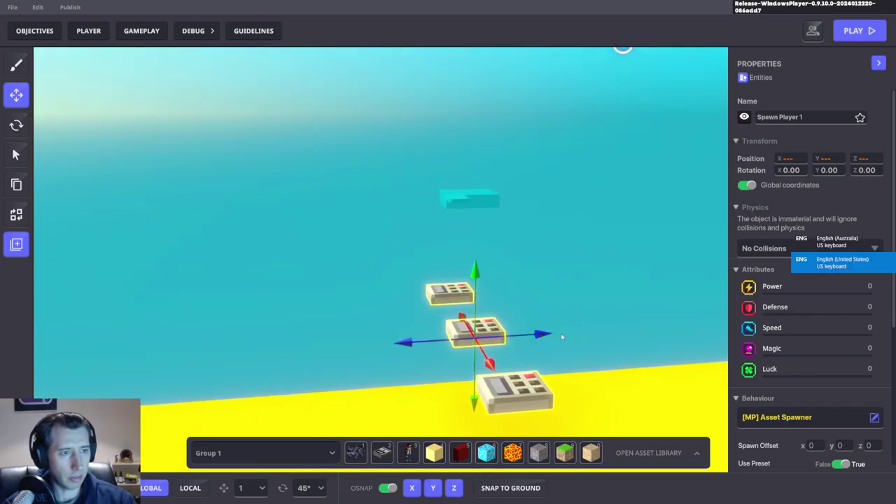
right_click_drag(591, 317, 385, 299)
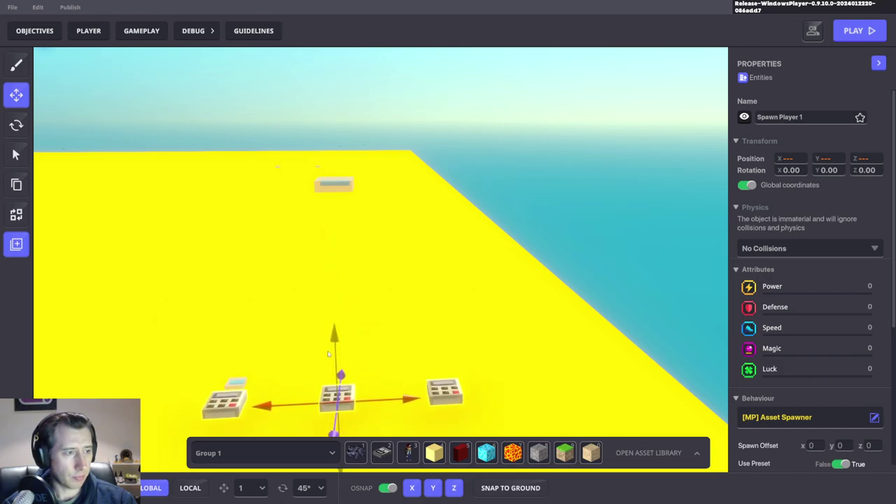
right_click_drag(328, 390, 337, 311)
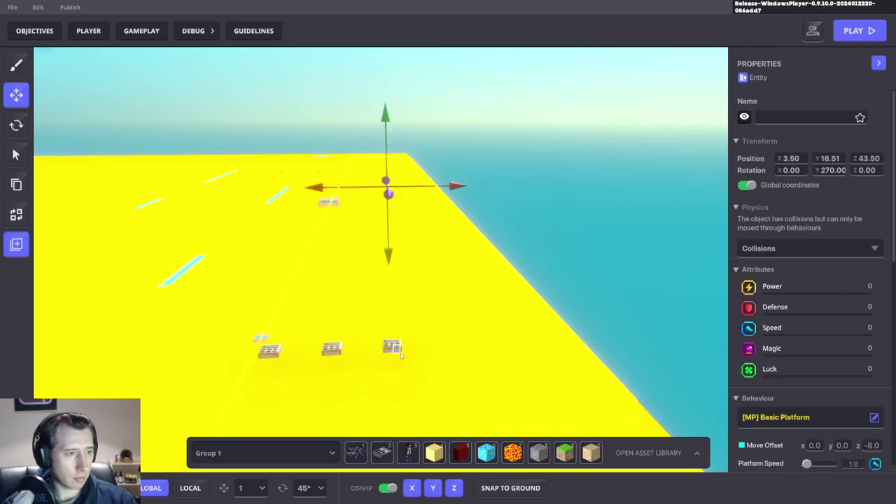
right_click_drag(543, 311, 551, 276)
Step: Reselect the Spawn Player 1 brick and look down on it from above
left_click(581, 252)
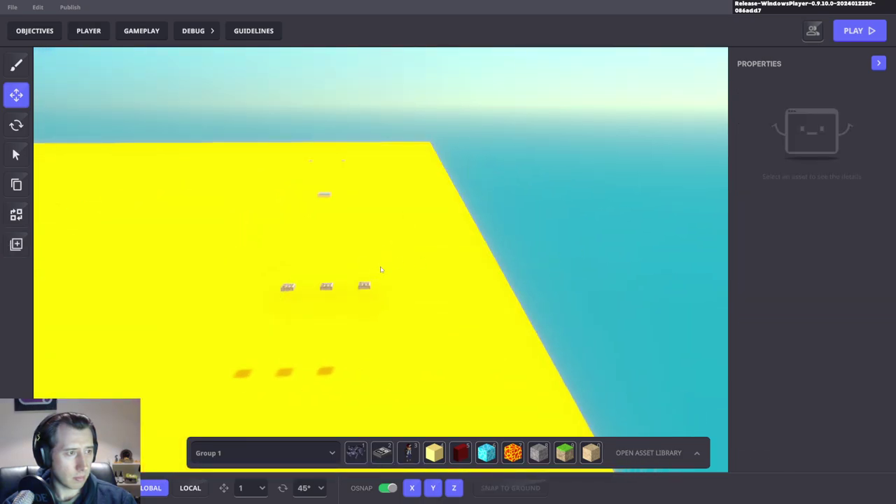
scroll(356, 286, "up", 2)
left_click(374, 287)
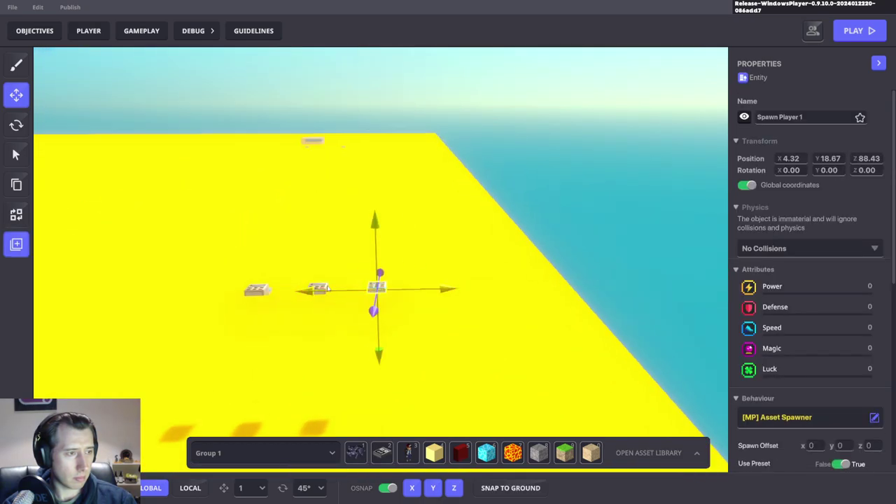
scroll(361, 287, "up", 2)
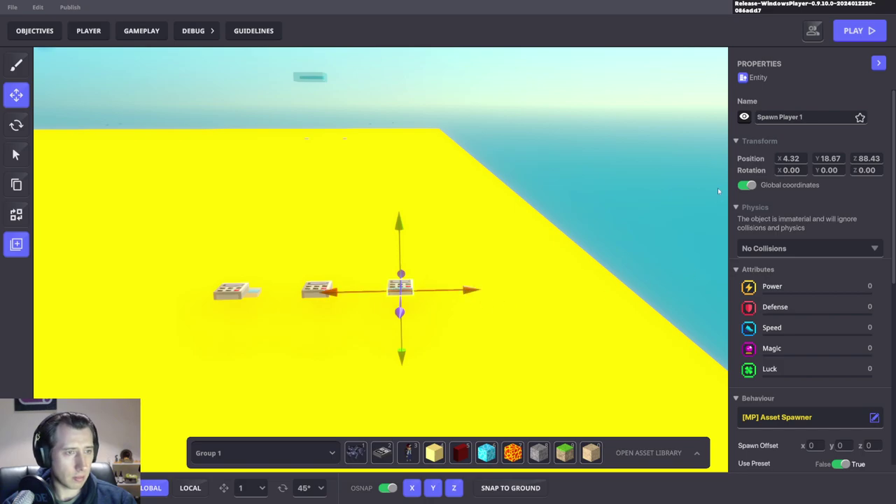
scroll(335, 255, "up", 3)
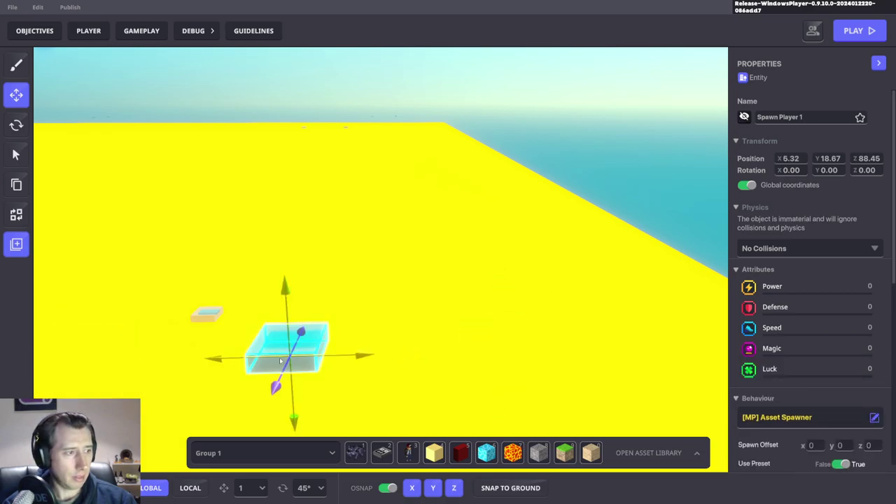
right_click_drag(280, 360, 378, 309)
Step: Inspect the small teleport platform's logic settings, then launch a playtest with Ctrl+P
left_click(339, 138)
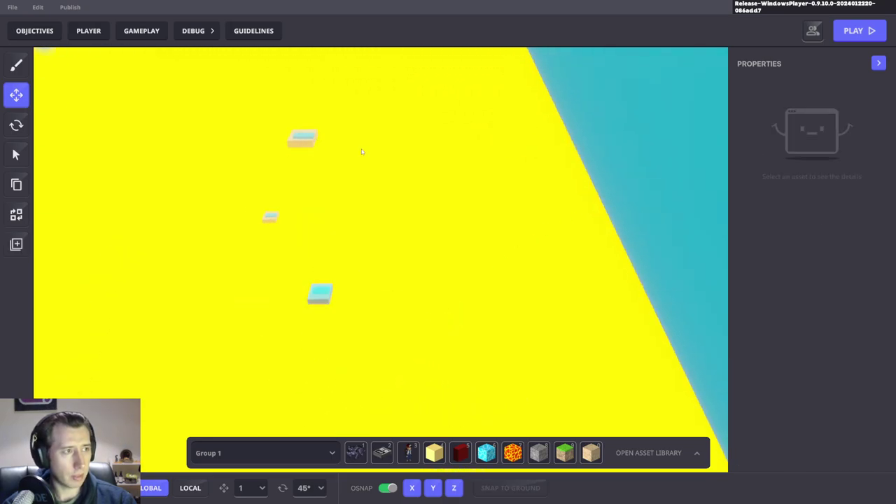
left_click(302, 138)
scroll(802, 344, "down", 5)
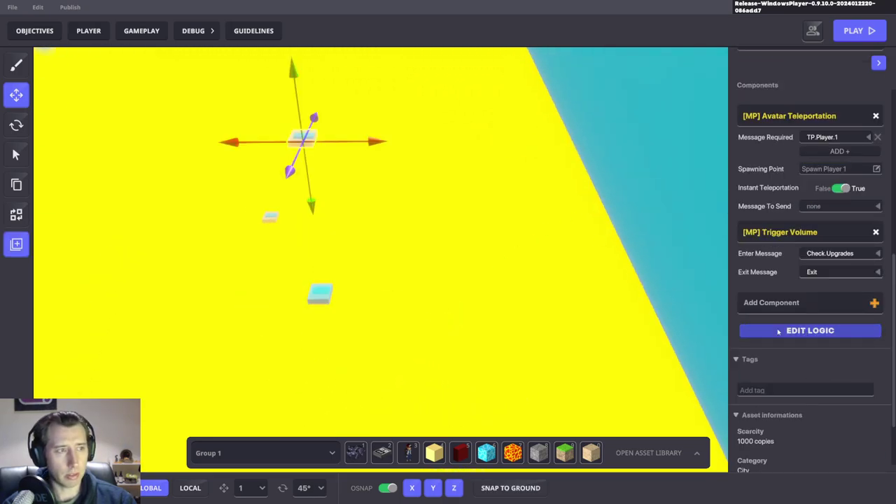
left_click(779, 332)
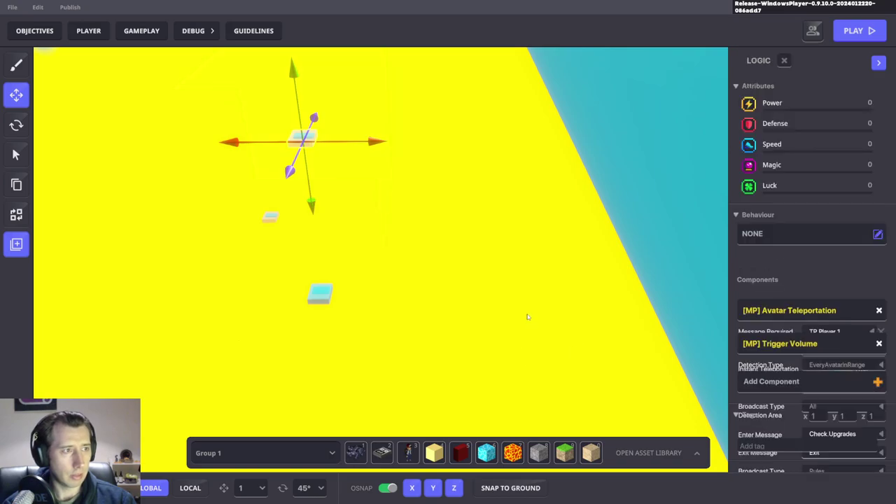
right_click_drag(558, 310, 442, 329)
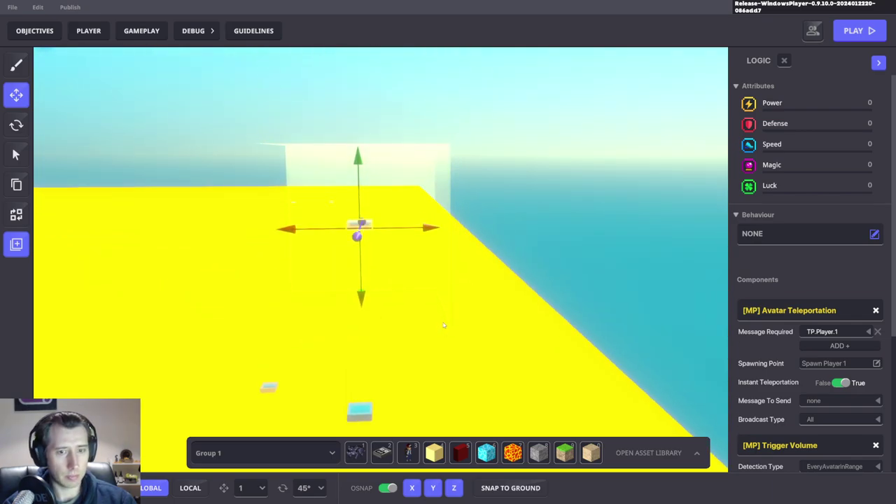
key("ctrl+p")
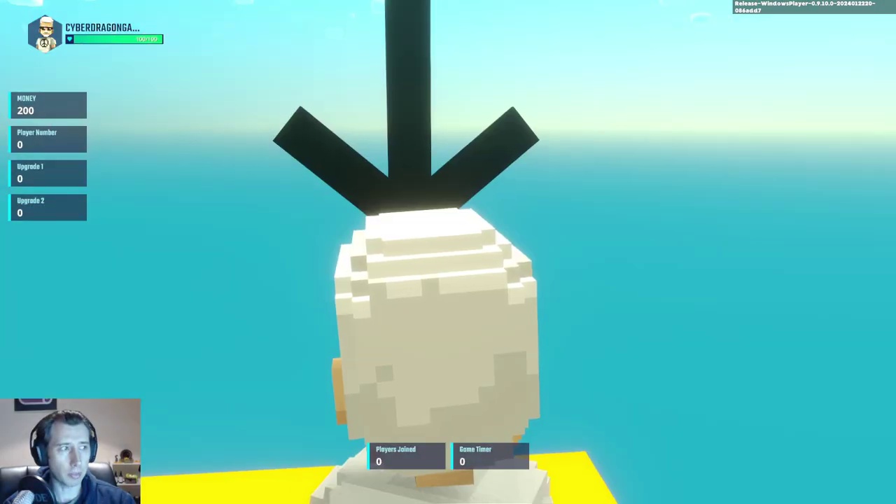
Step: Run to the Shop Guy, buy Upgrade 1 twice at 100 gold, then head to the black platform
key("w")
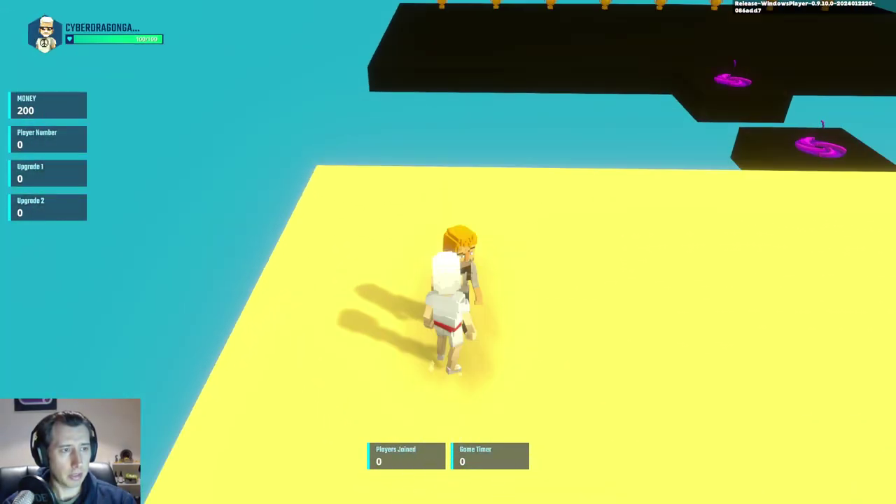
left_click(360, 396)
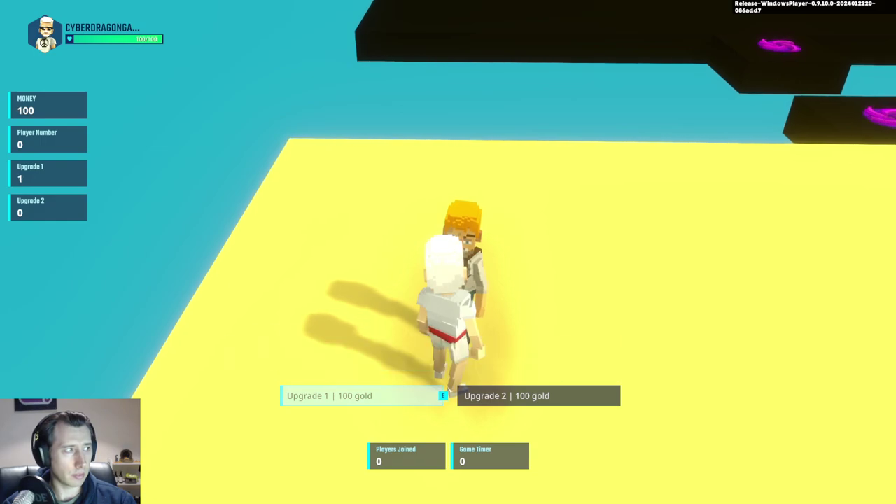
left_click(310, 397)
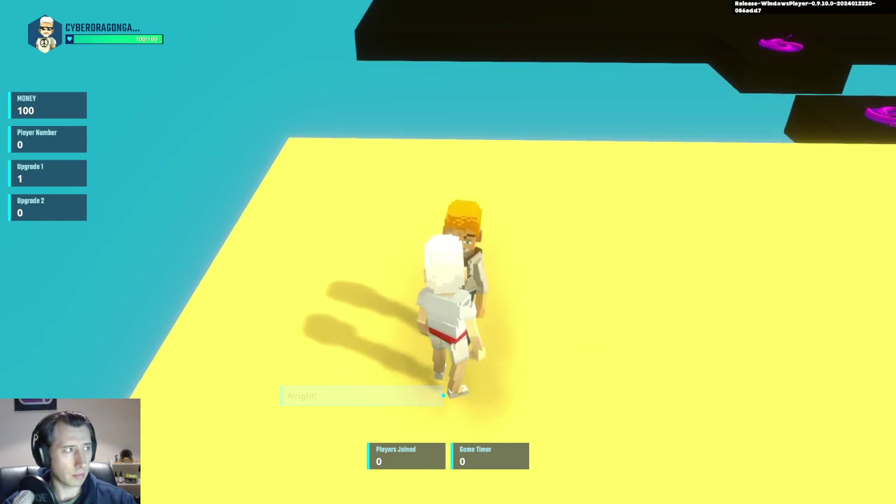
left_click(358, 396)
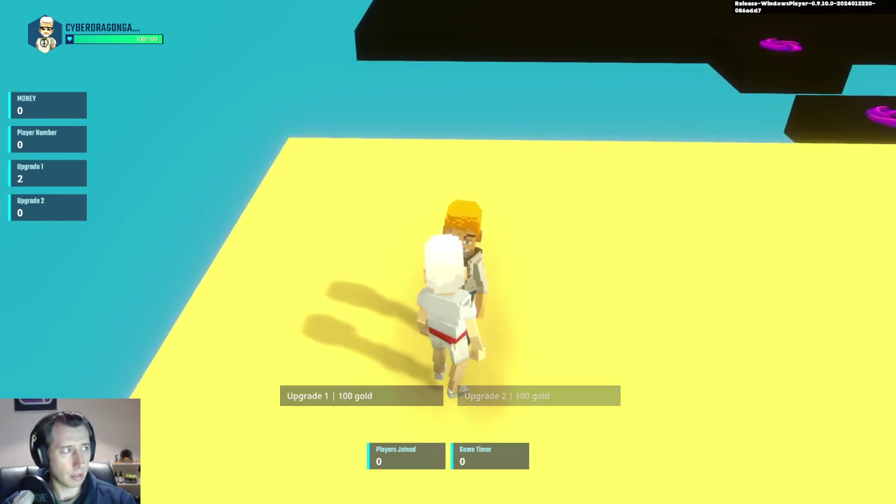
left_click(357, 396)
key("w")
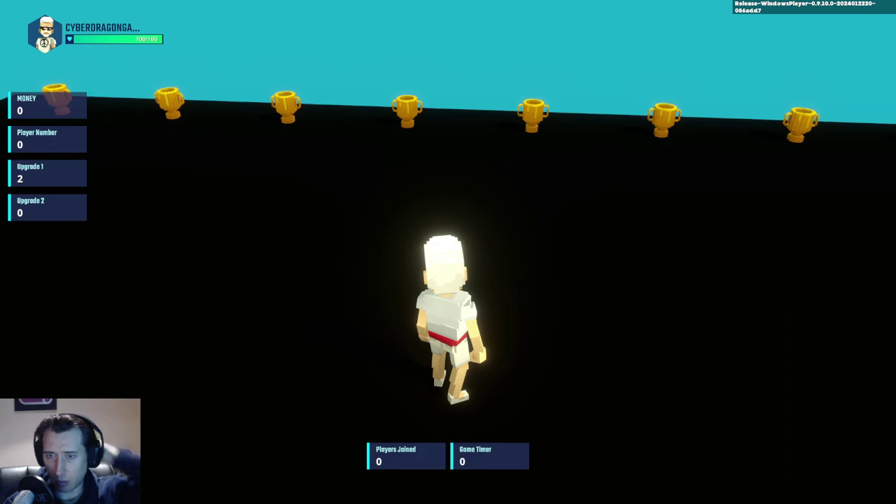
Step: Run across the trophy platform onto the pad to teleport into the yellow arena
key("w")
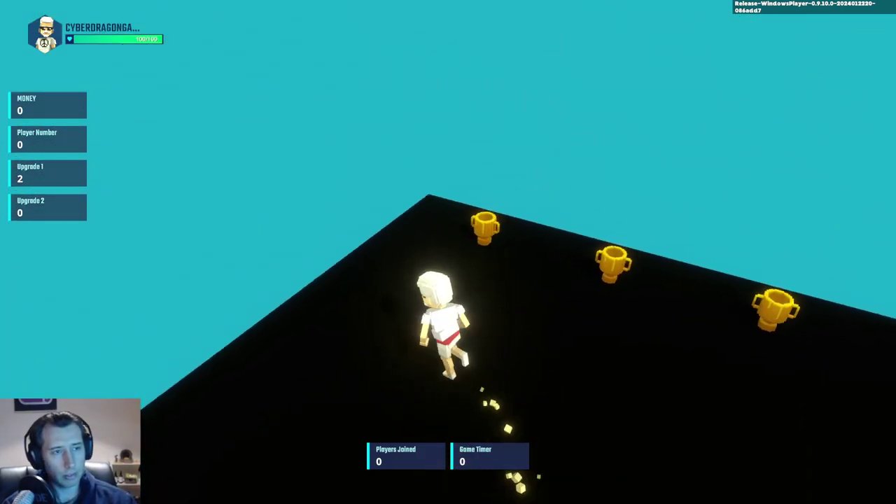
key("w")
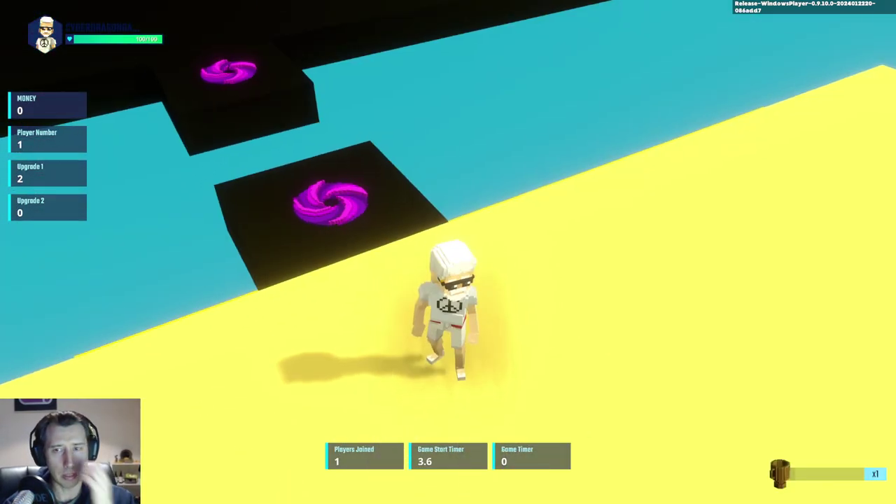
key("s")
Step: Run through the yellow arena grabbing the +20% speed boost, then run off the edge
key("w")
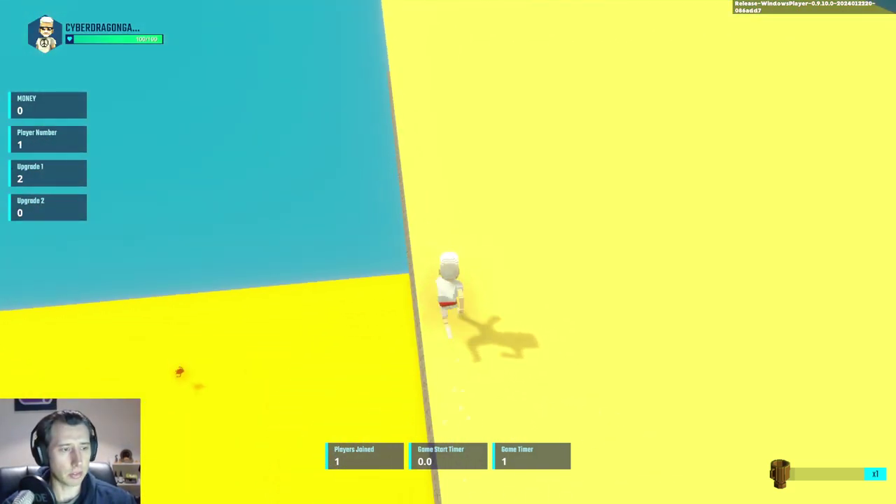
key("w")
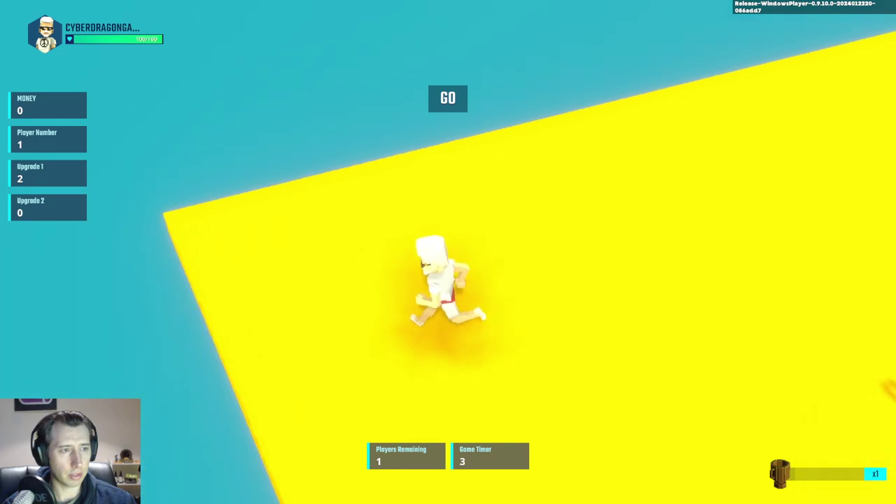
key("w")
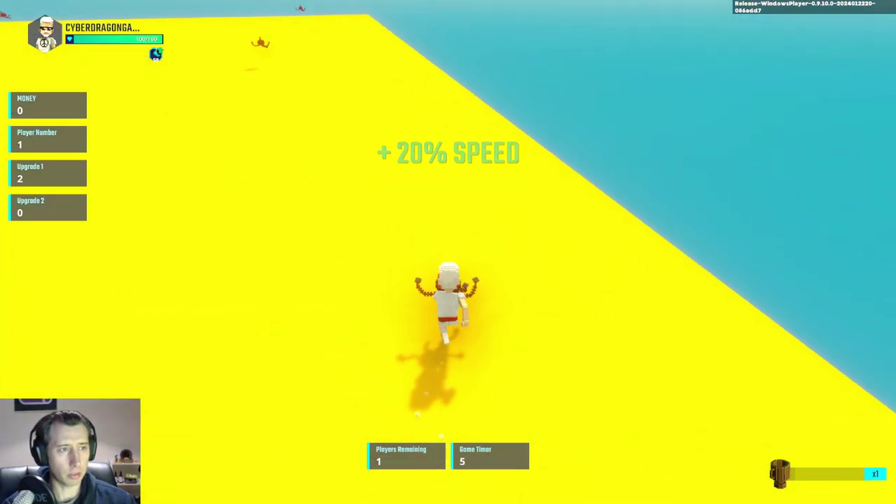
key("w")
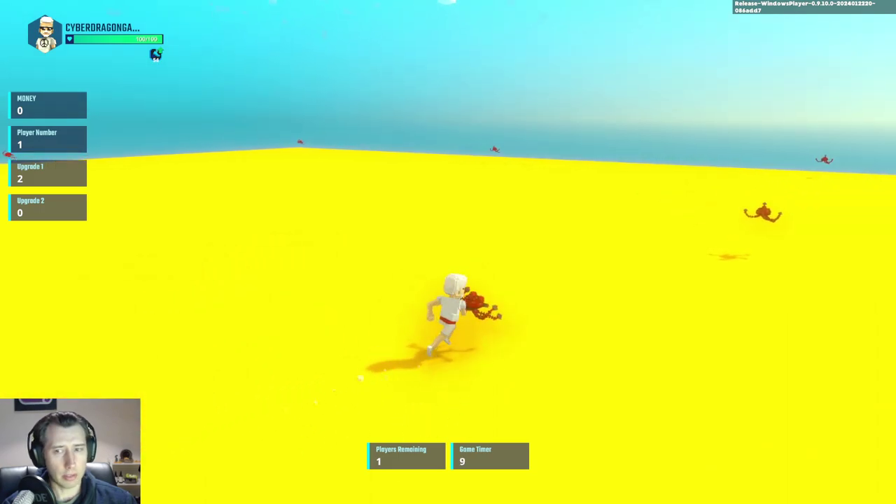
key("w")
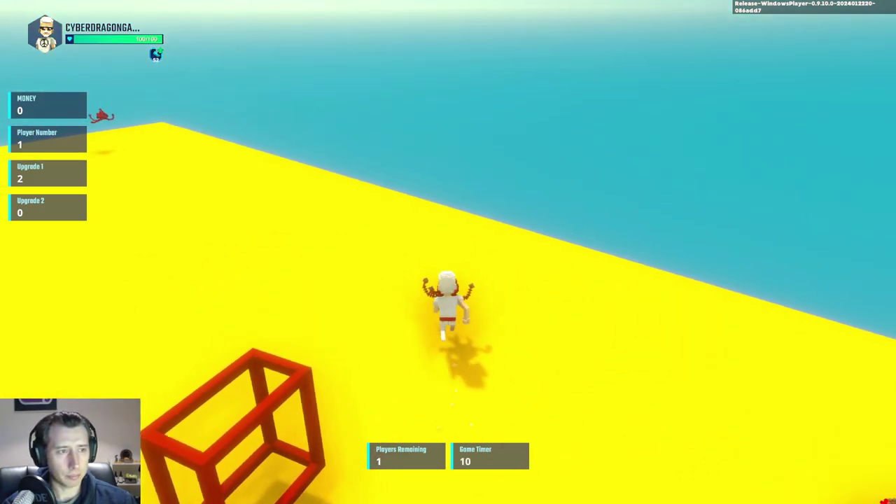
key("w")
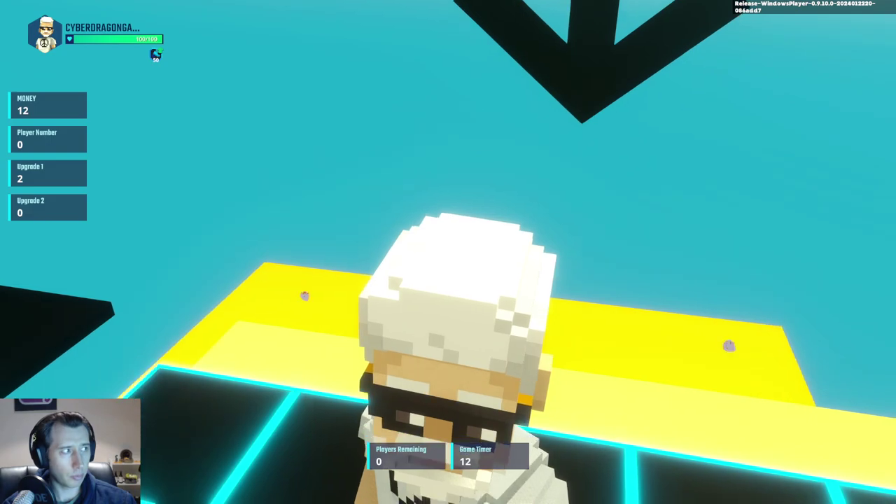
Step: Run back over the black trophy platform onto the teleport pad into the yellow arena
key("w")
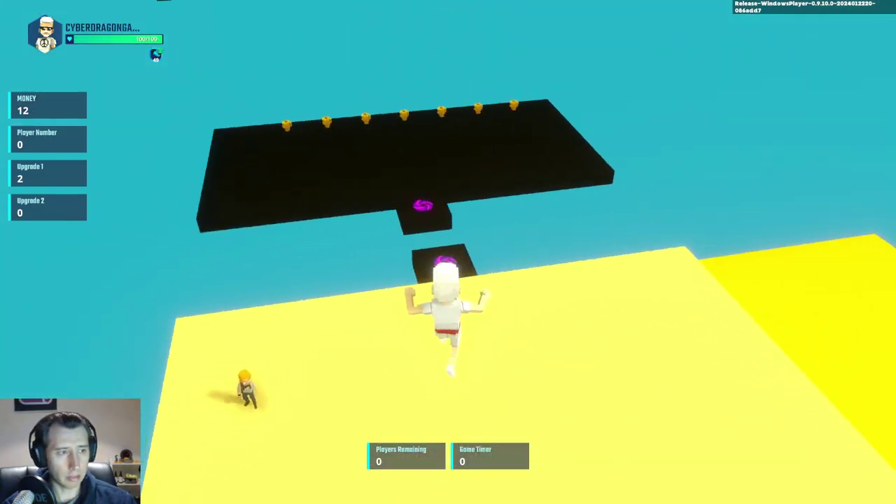
key("w")
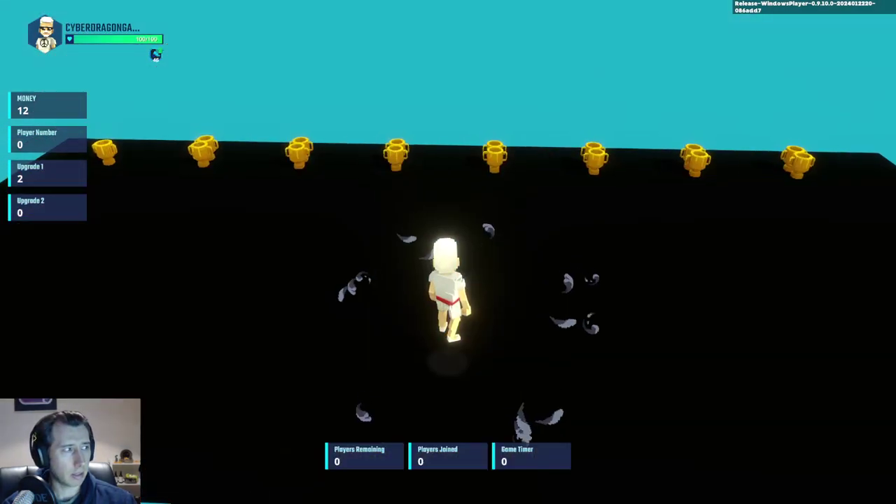
key("w")
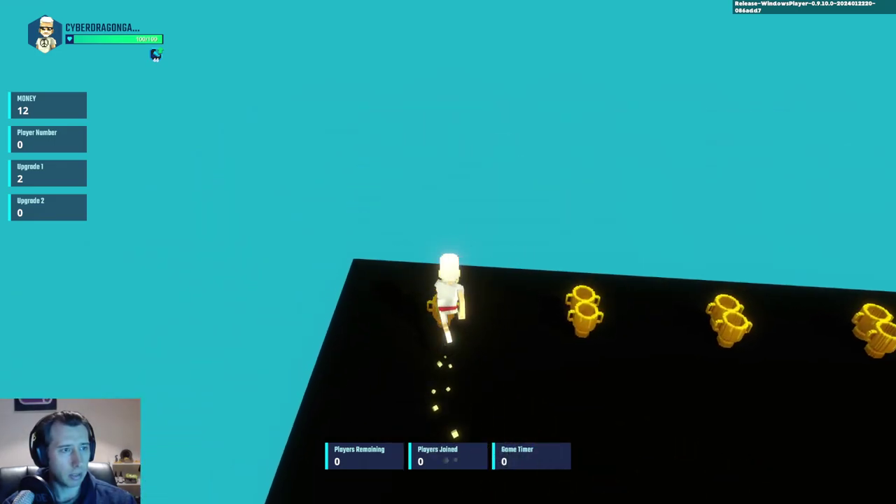
key("w")
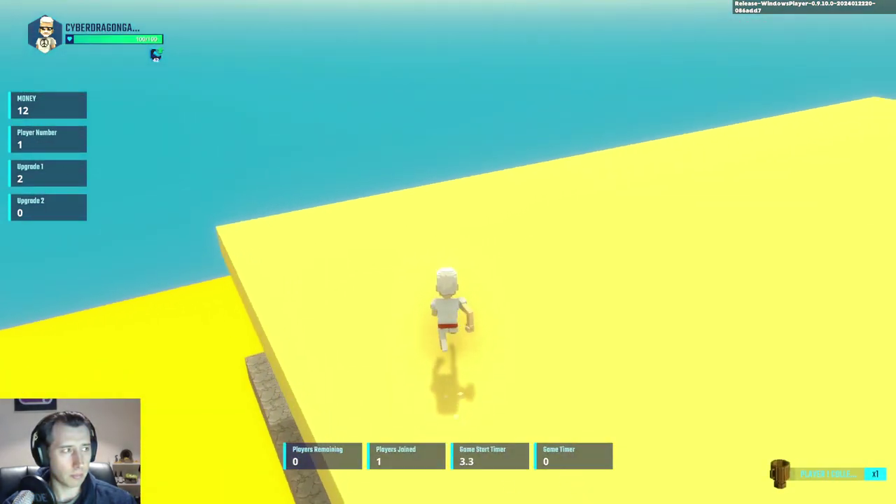
key("w")
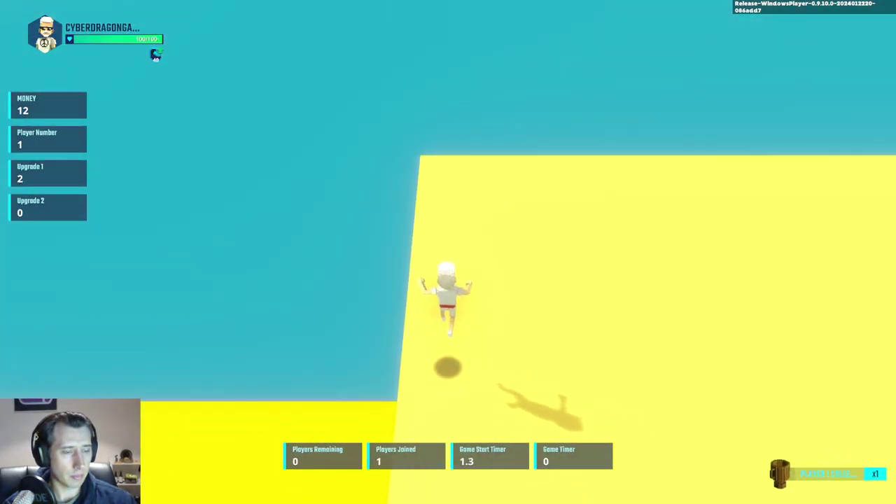
key("w")
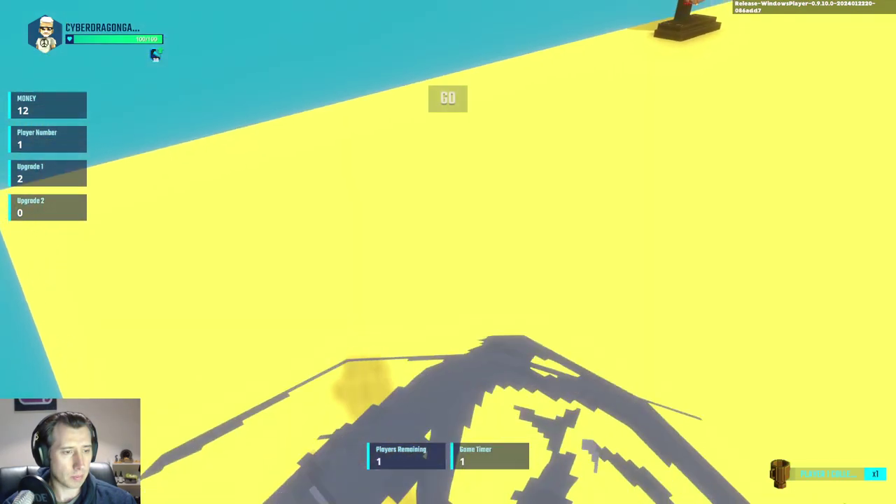
Step: Collect the golden trophy for a +20% speed boost, then step off the platform edge
key("w")
key("w")
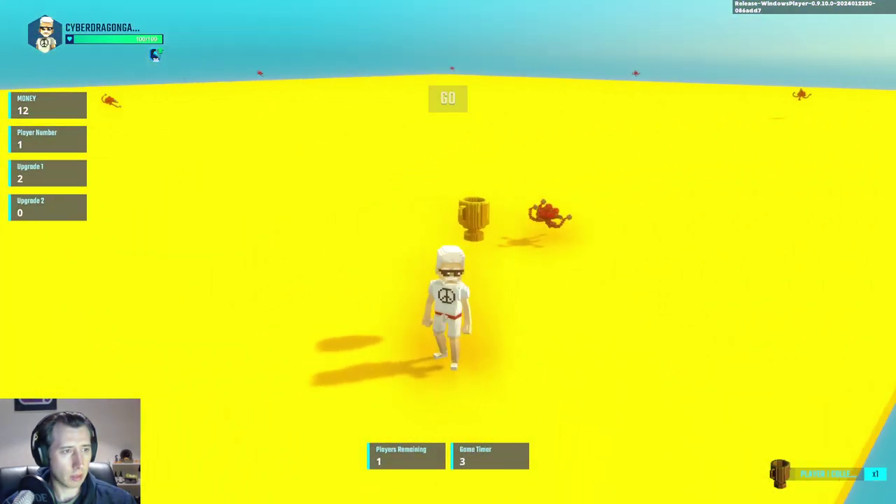
key("a")
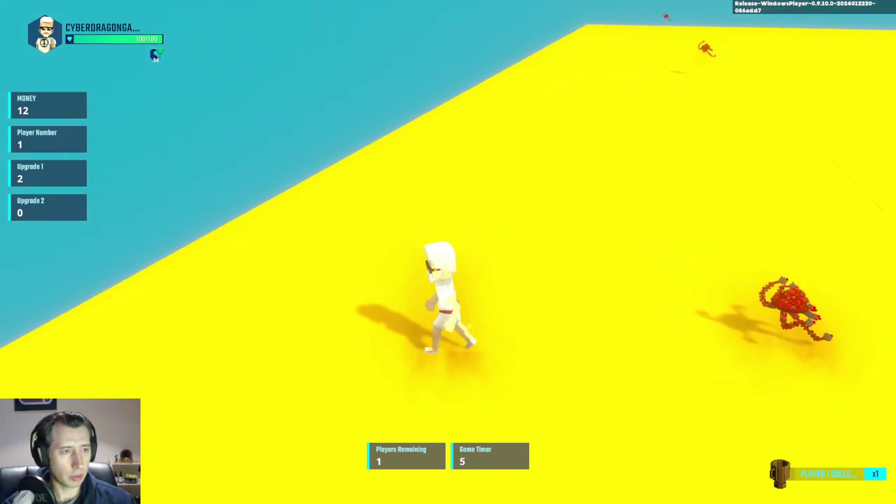
key("a")
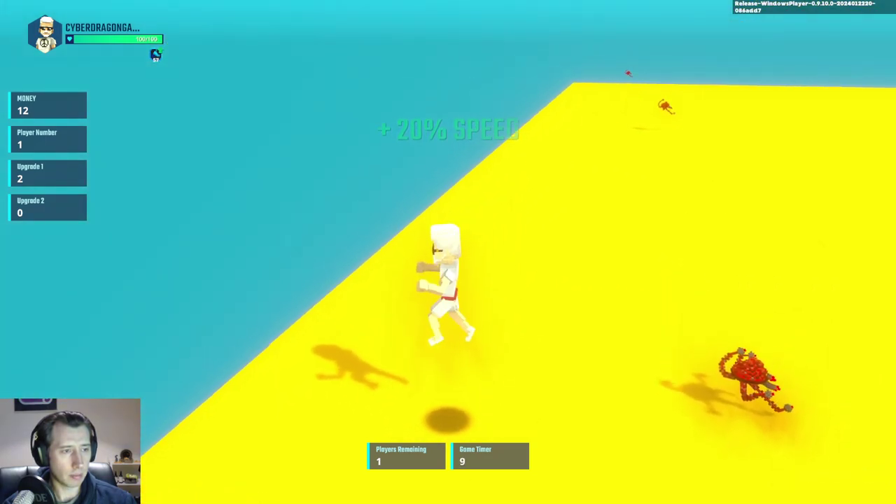
key("w")
key("s")
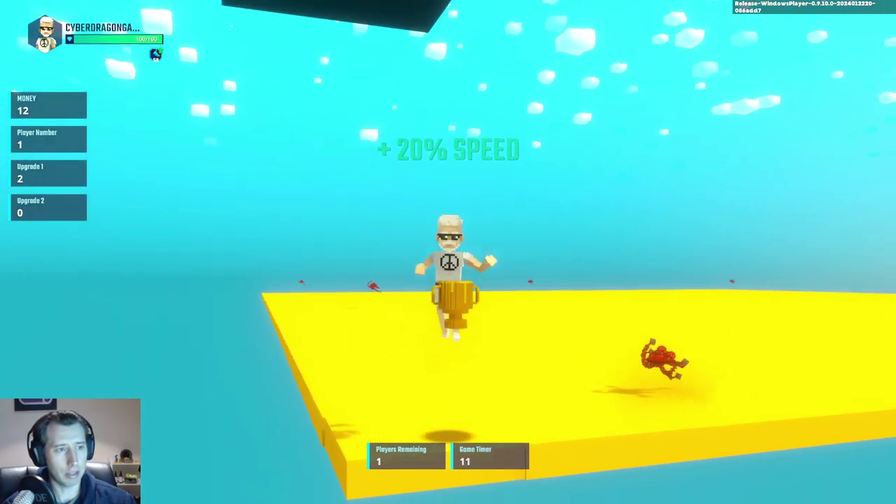
key("s")
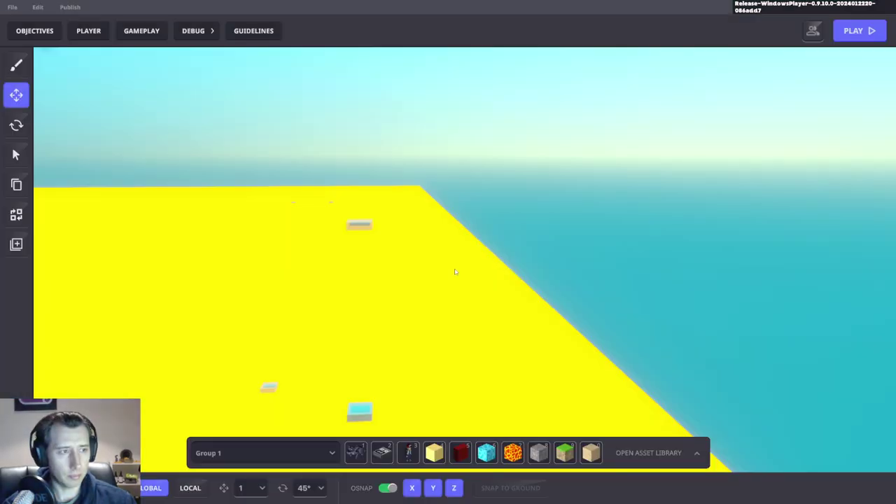
Step: Select both floating blocks, frame them in view with F, then deselect them
right_click_drag(392, 351, 626, 318)
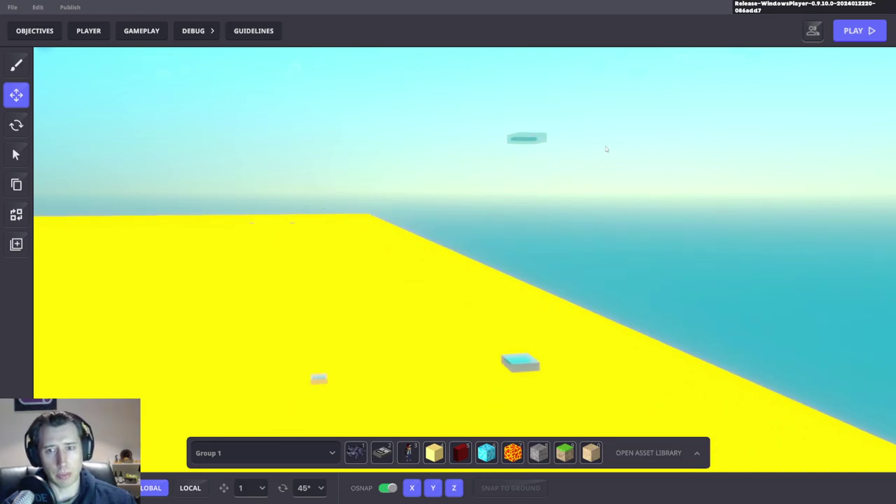
right_click_drag(593, 149, 526, 223)
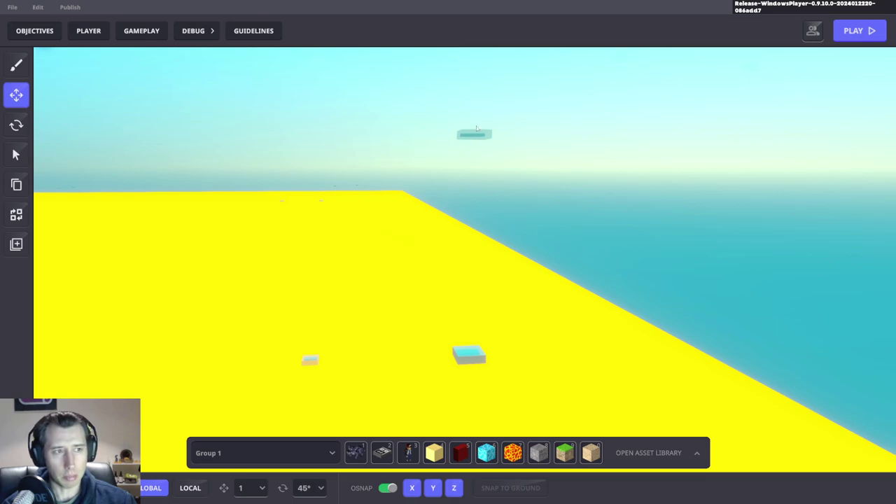
right_click_drag(529, 320, 660, 321)
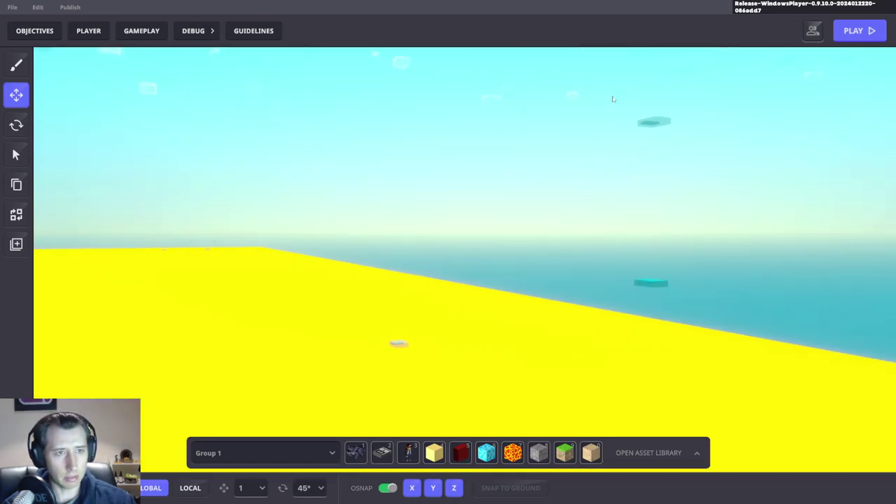
left_click_drag(612, 96, 728, 306)
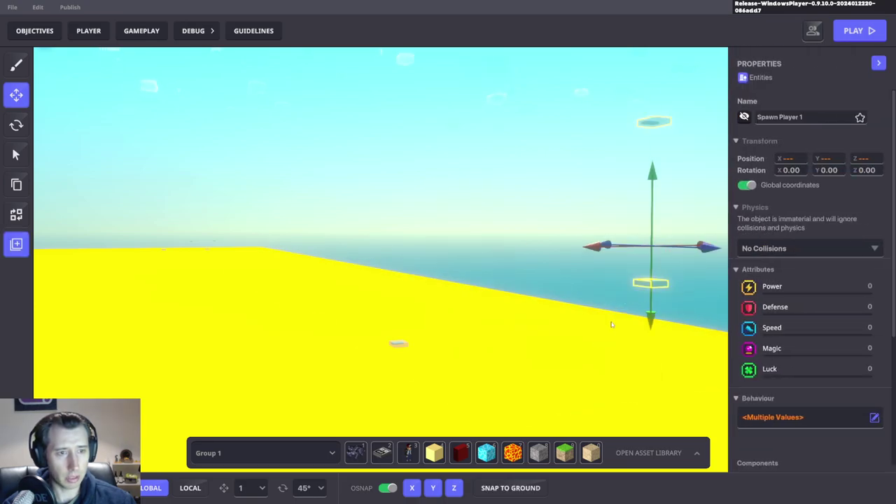
key("f")
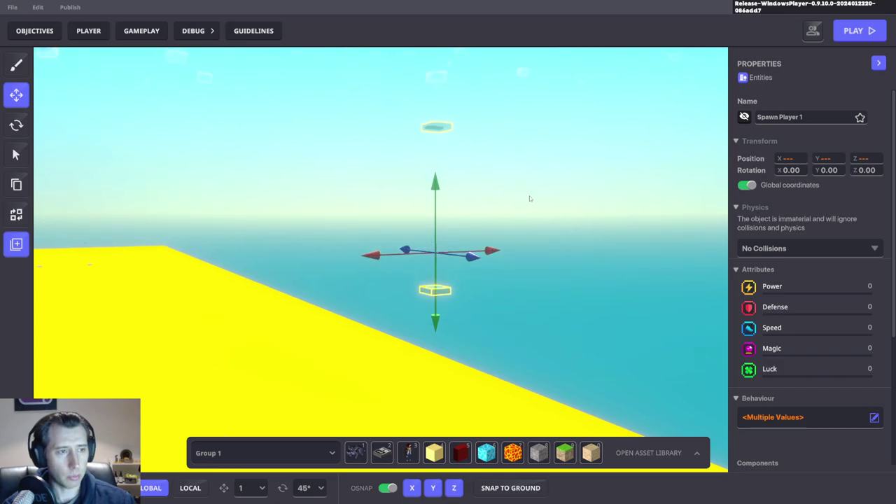
left_click(530, 198)
Step: Select Spawn Player 1 and nudge it across the yellow platform to X 6.63, Z 87.74
right_click_drag(510, 236, 445, 110)
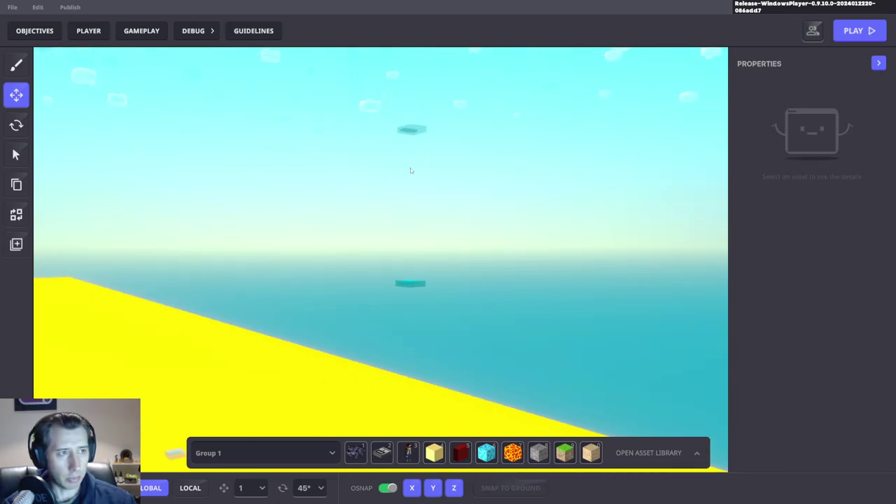
right_click_drag(392, 392, 344, 339)
left_click(300, 332)
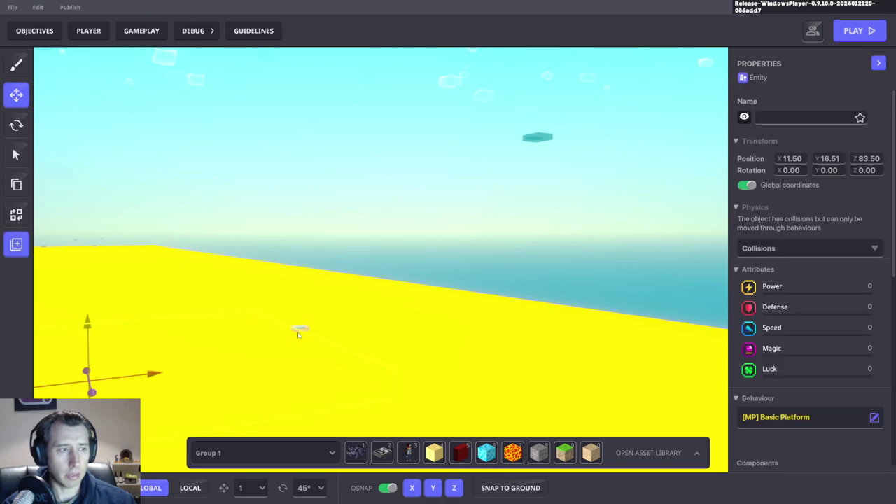
left_click(301, 329)
right_click_drag(301, 328, 618, 299)
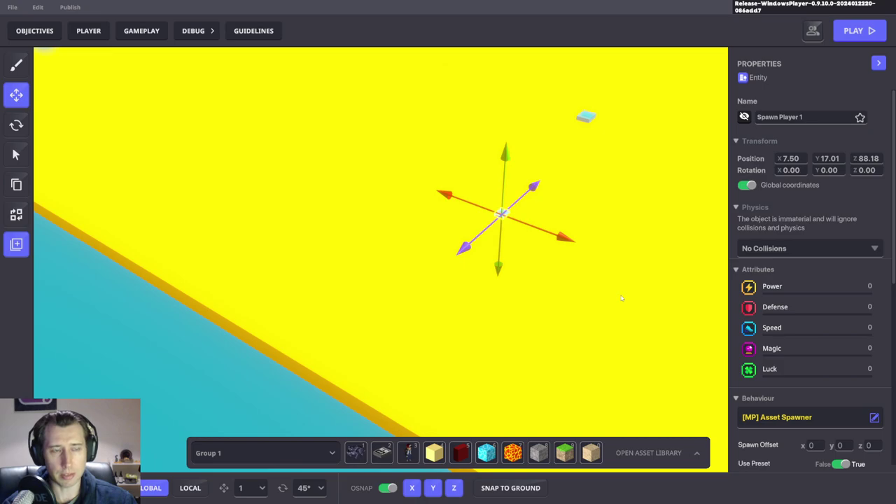
right_click_drag(557, 271, 516, 311)
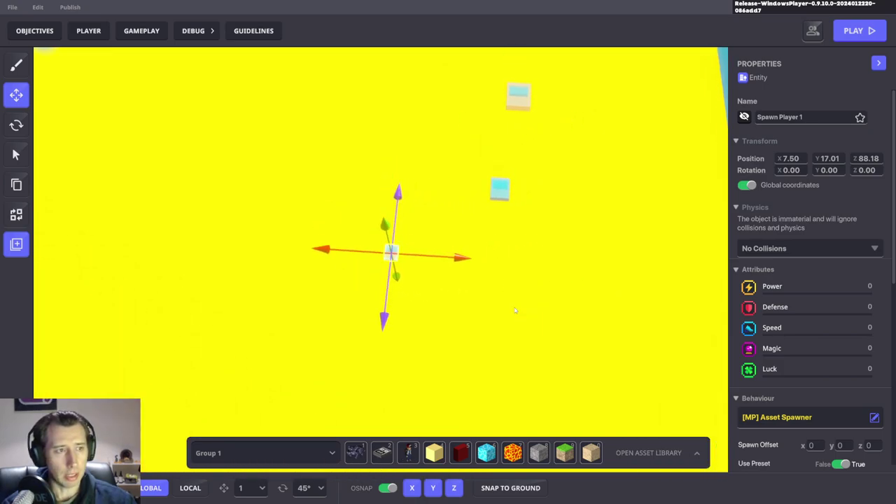
left_click_drag(445, 260, 480, 267)
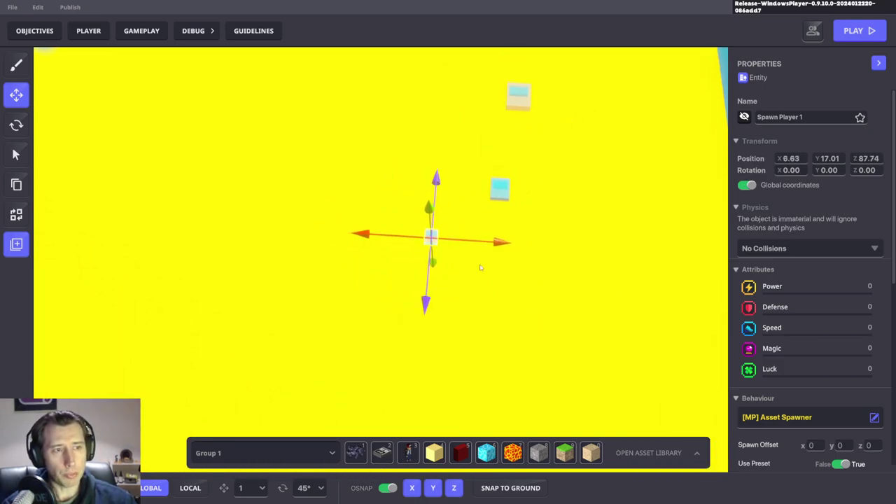
Step: Orbit the view around the spawn point over to the stone platform
right_click_drag(446, 265, 483, 278)
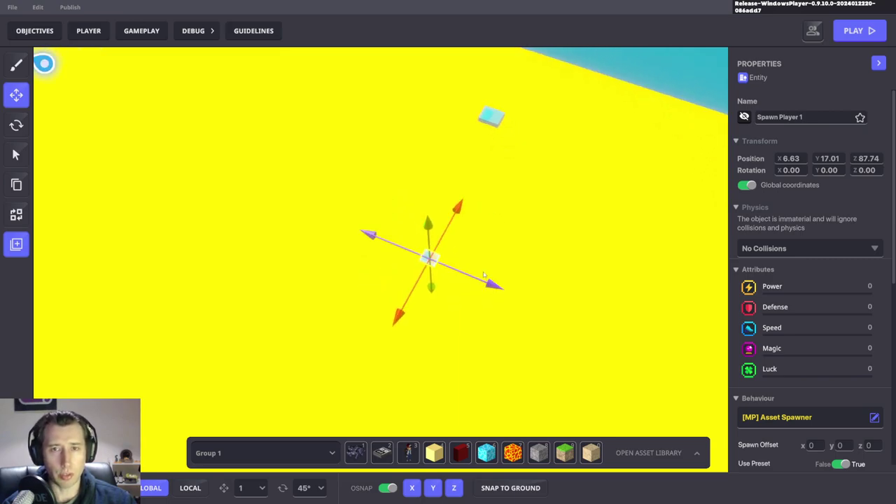
right_click_drag(484, 275, 446, 277)
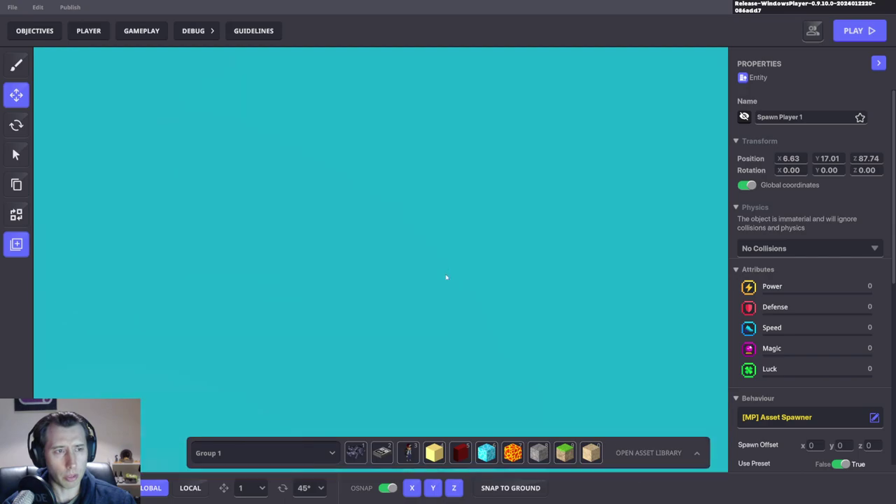
right_click_drag(412, 324, 490, 285)
Step: Show the asset library's presets and replace the old 'ava' search with 'gun'
key("Tab")
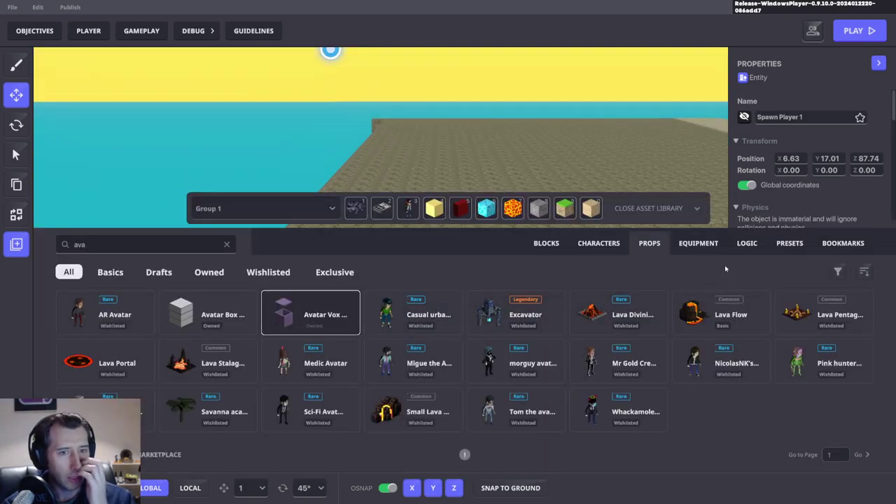
key("Tab")
left_click(226, 245)
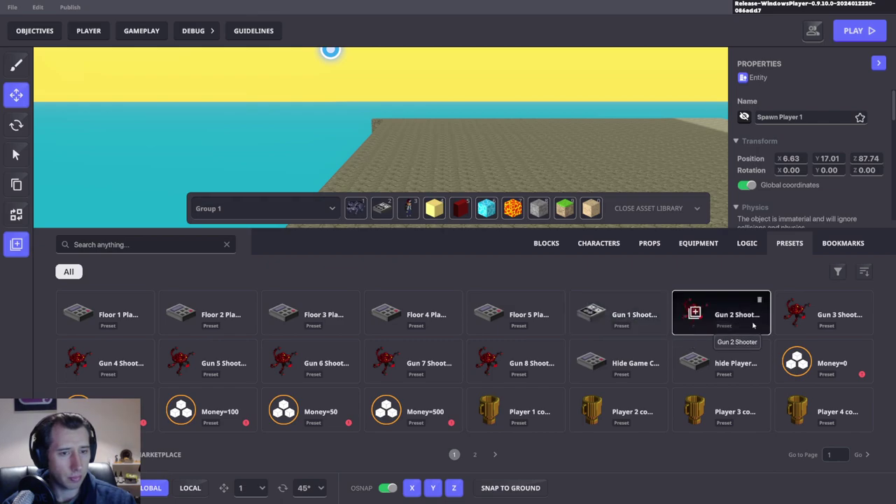
left_click(146, 245)
type("gun")
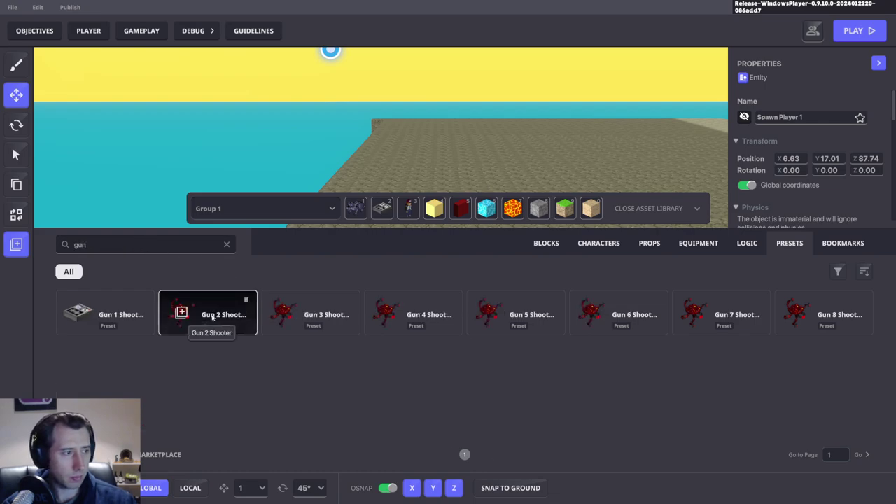
Step: Place Gun 1 Shooter and Gun 2 Shooter side by side on the stone platform, then close the library
left_click(105, 313)
left_click(468, 181)
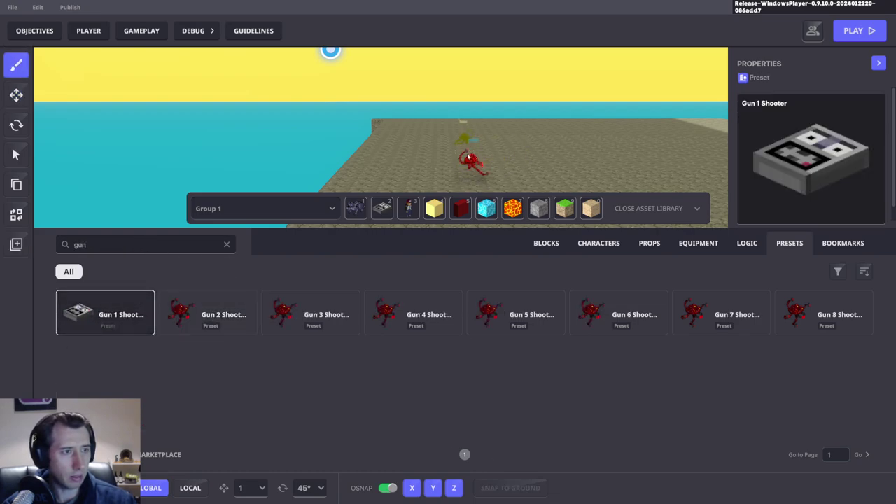
left_click(208, 313)
left_click(420, 184)
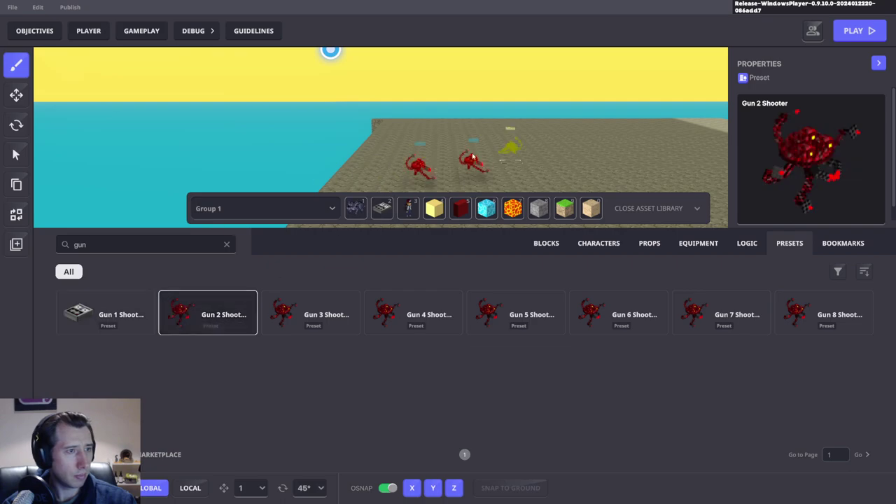
left_click(16, 94)
left_click(649, 208)
scroll(381, 173, "up", 5)
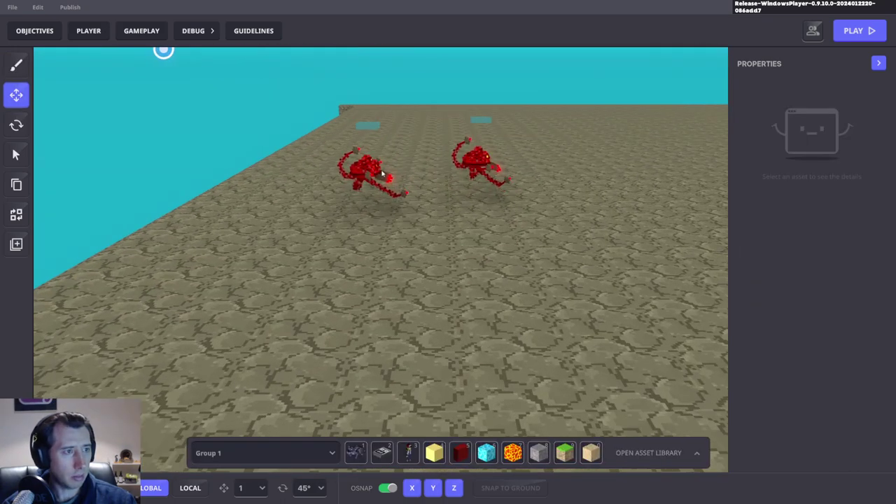
Step: Move Gun 2 Shooter along Z to 86 and slide Gun 1 Shooter sideways along the platform
left_click(382, 175)
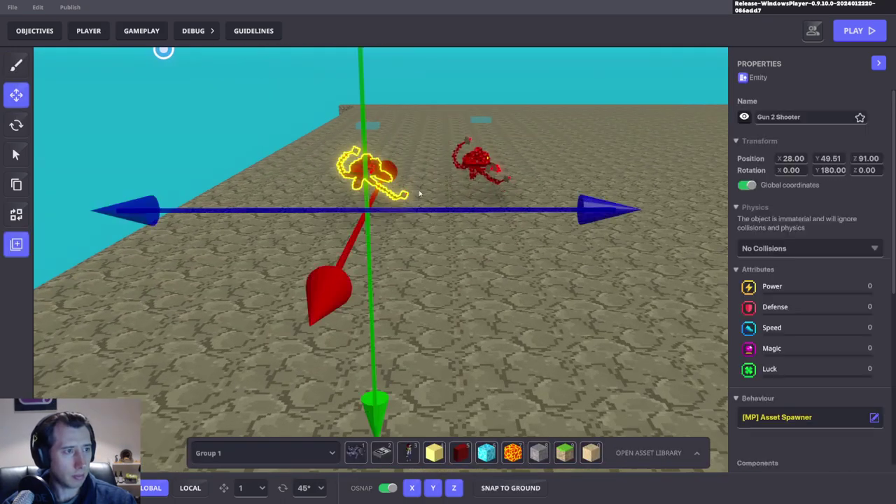
left_click_drag(434, 209, 711, 222)
left_click(470, 166)
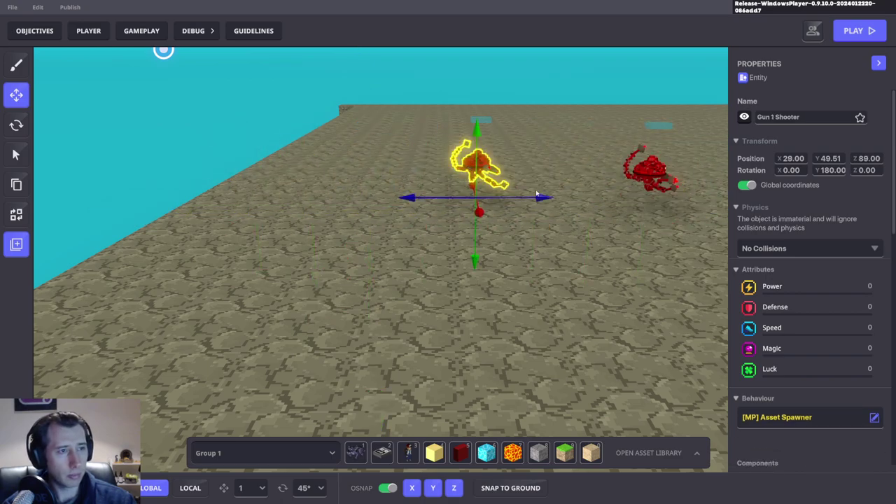
left_click_drag(549, 197, 389, 203)
Step: Save Gun 1 Shooter's setup into the Gun 1 Shooter preset and focus the view on it
left_click(791, 119)
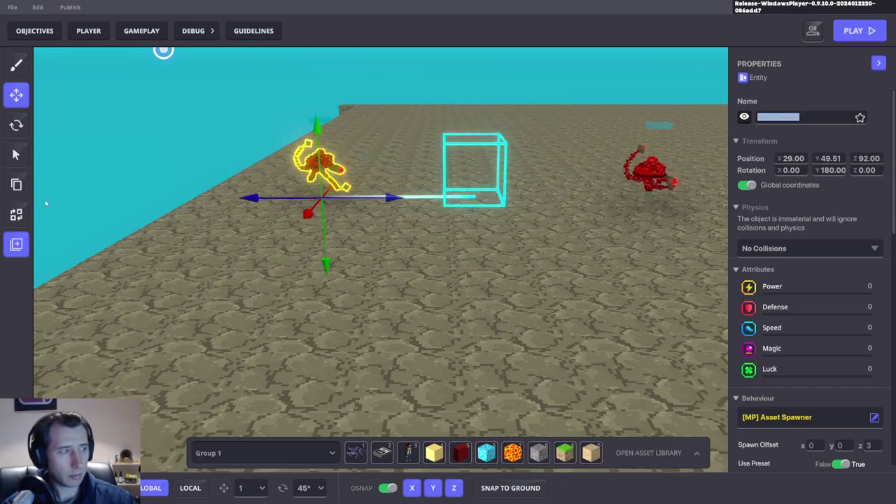
left_click(16, 243)
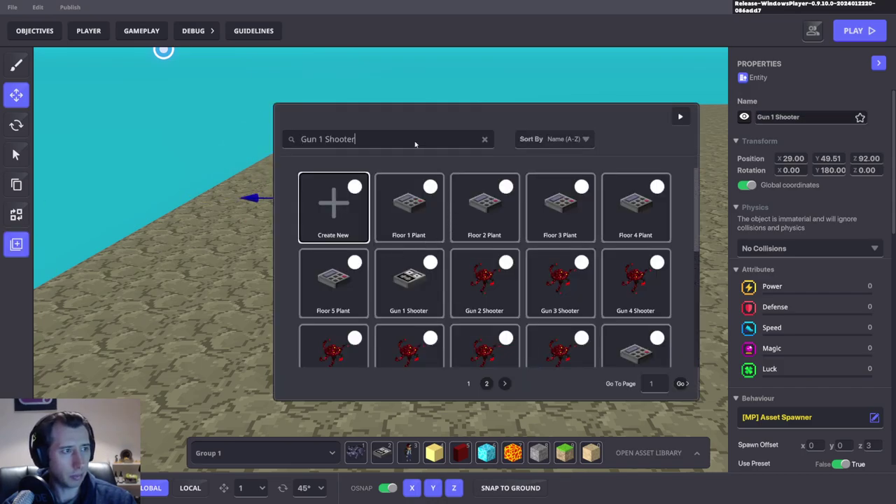
left_click(480, 213)
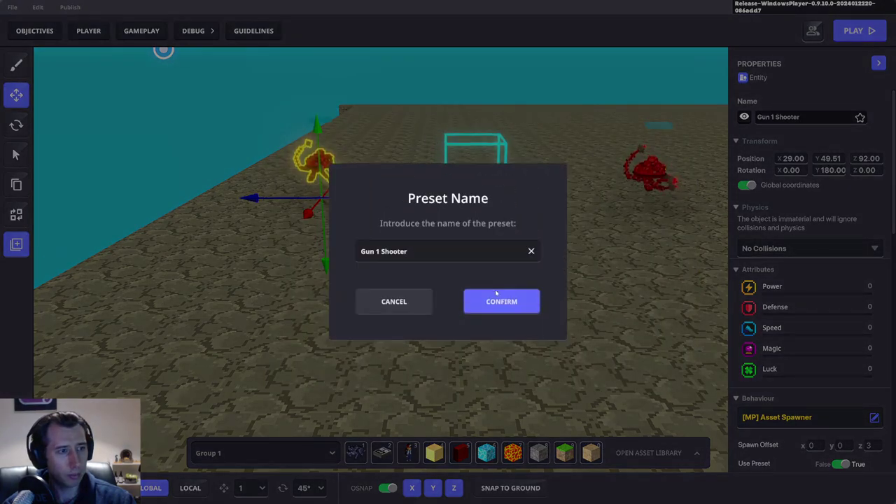
left_click(497, 299)
key("f")
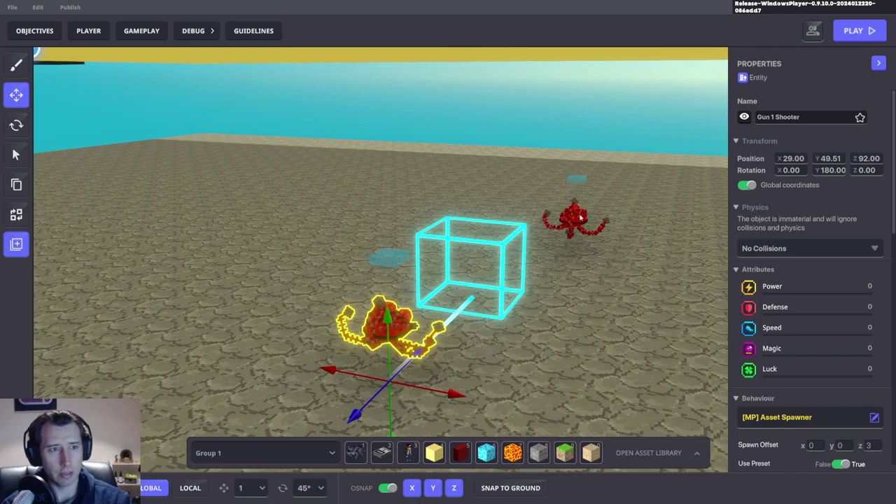
Step: Delete Gun 2 Shooter and select Gun 1 Shooter to review its Asset Spawner settings
left_click(577, 223)
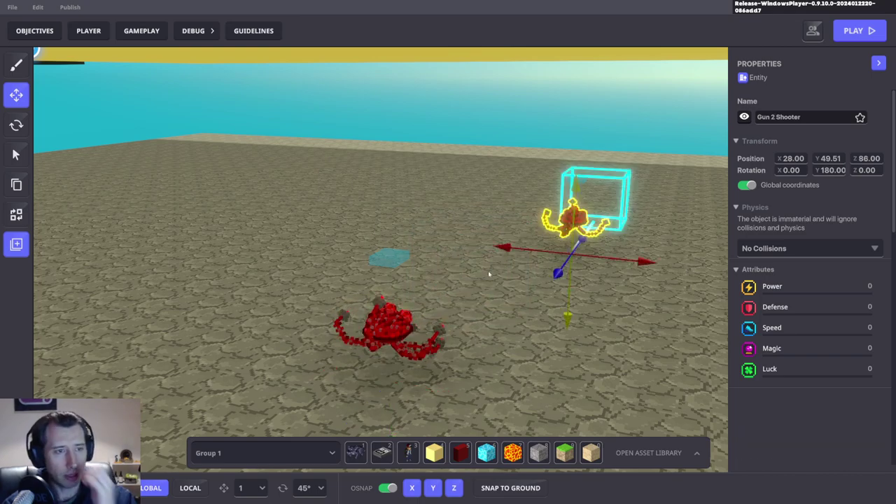
key("Delete")
left_click(377, 323)
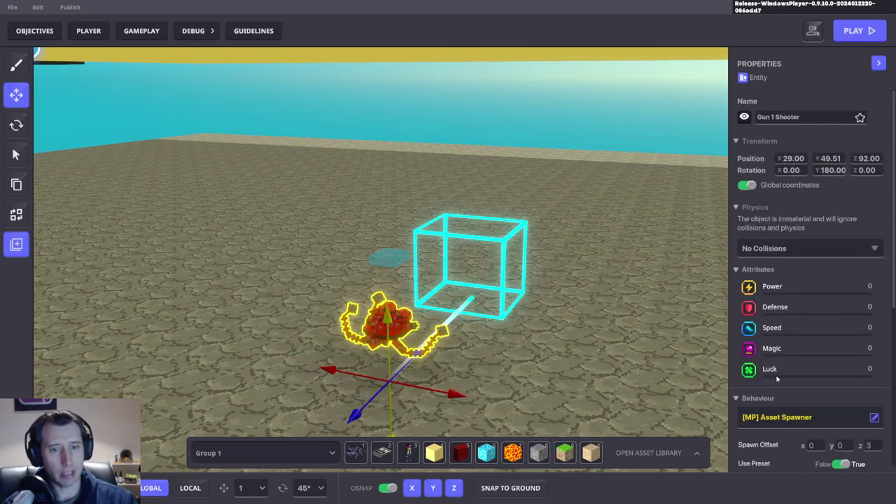
scroll(777, 379, "down", 5)
right_click_drag(645, 342, 663, 343)
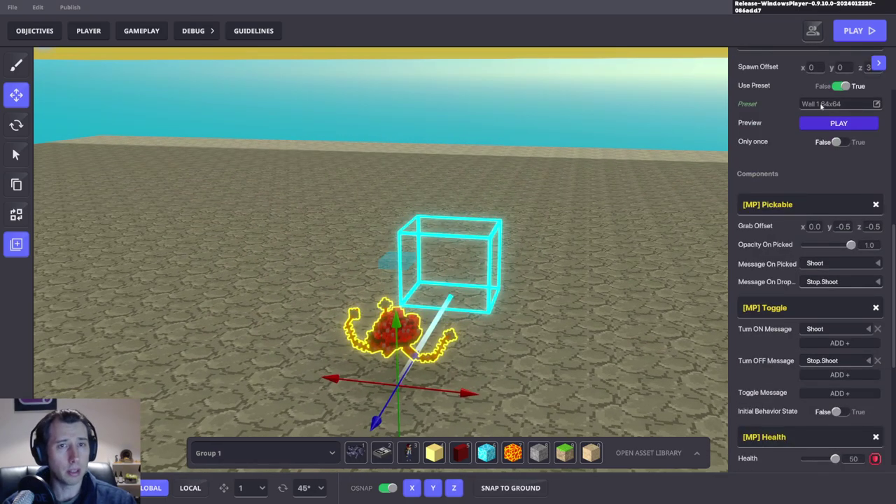
scroll(840, 147, "up", 1)
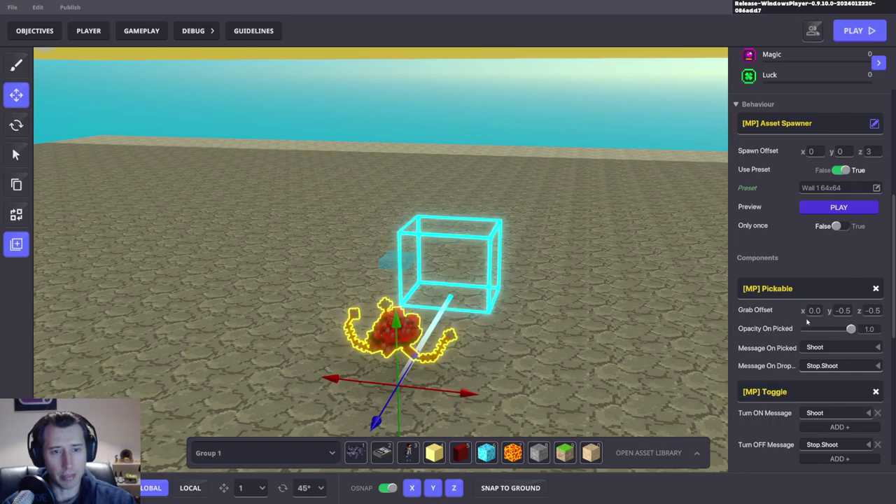
scroll(389, 267, "up", 1)
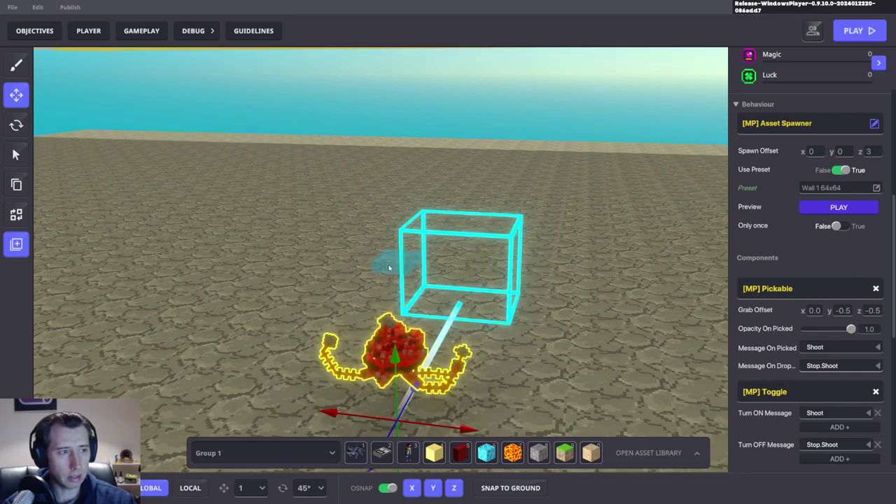
Step: Check the logic object and the red shooter again, then save the game with Ctrl+S
left_click(389, 268)
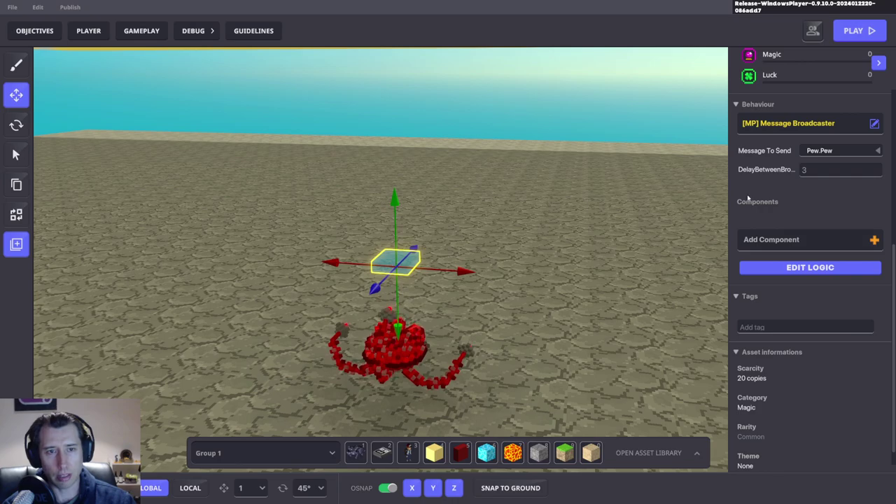
left_click(401, 369)
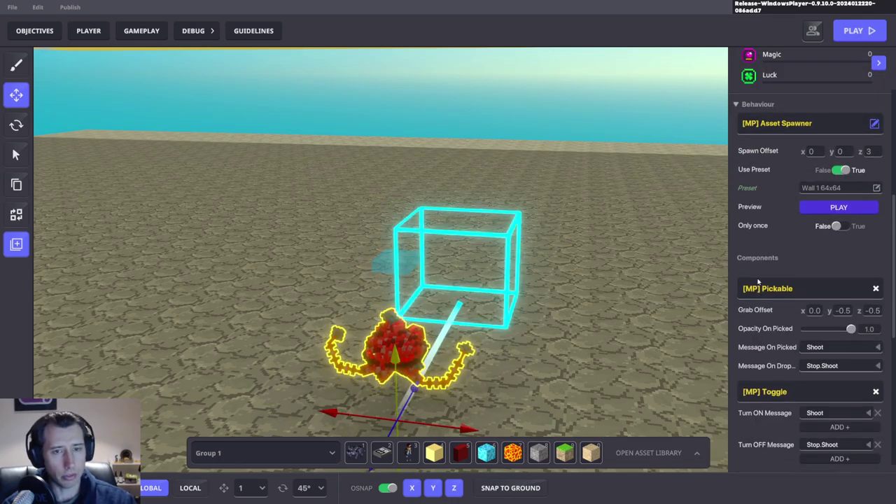
scroll(607, 294, "down", 3)
scroll(601, 288, "up", 4)
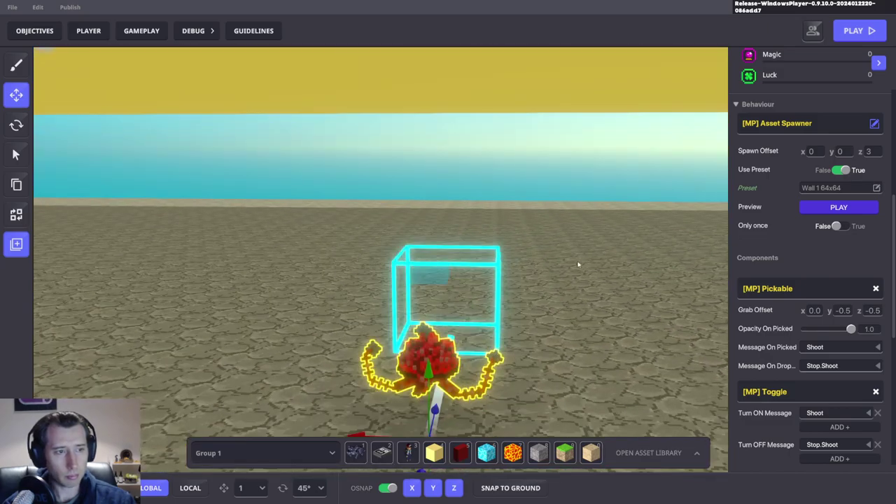
left_click(524, 221)
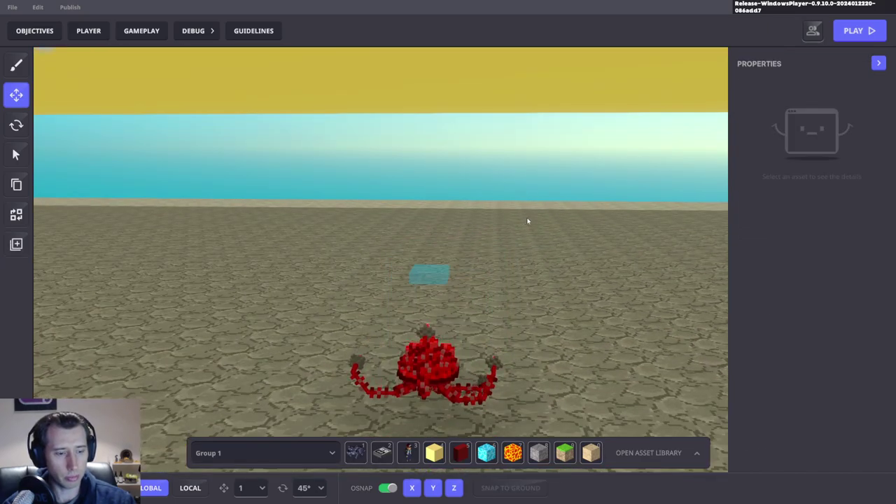
left_click(432, 346)
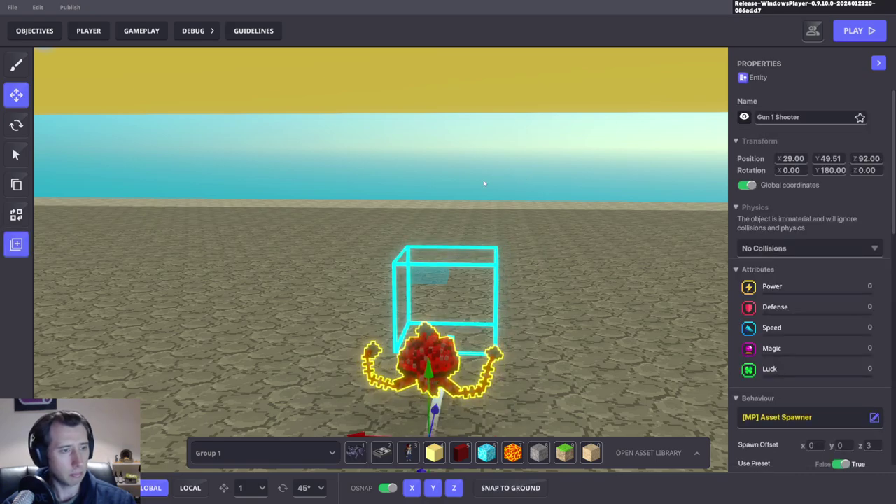
left_click(510, 209)
key("ctrl+s")
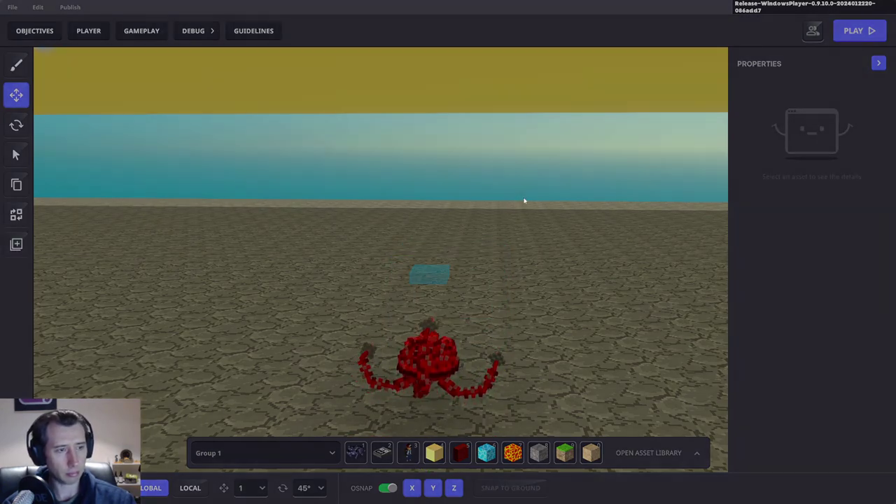
key("Return")
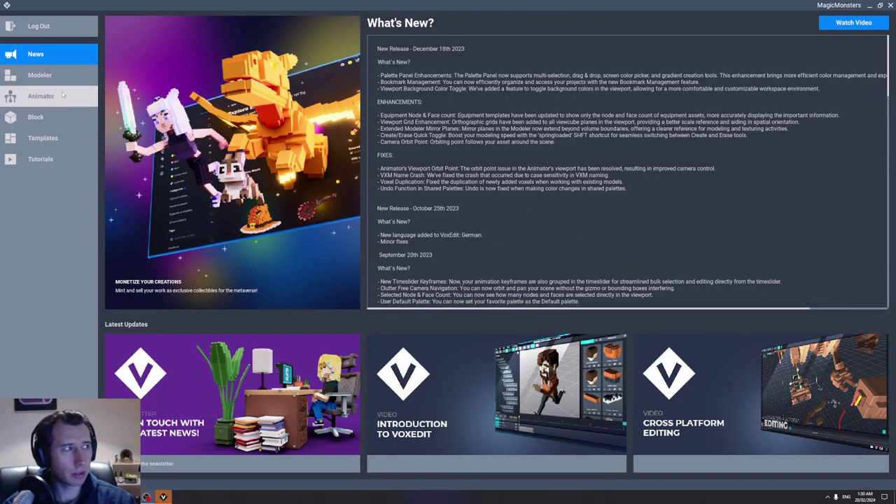
Step: Open Reb Shooting Wall Borde.vxr from the Animator's recent files
left_click(41, 96)
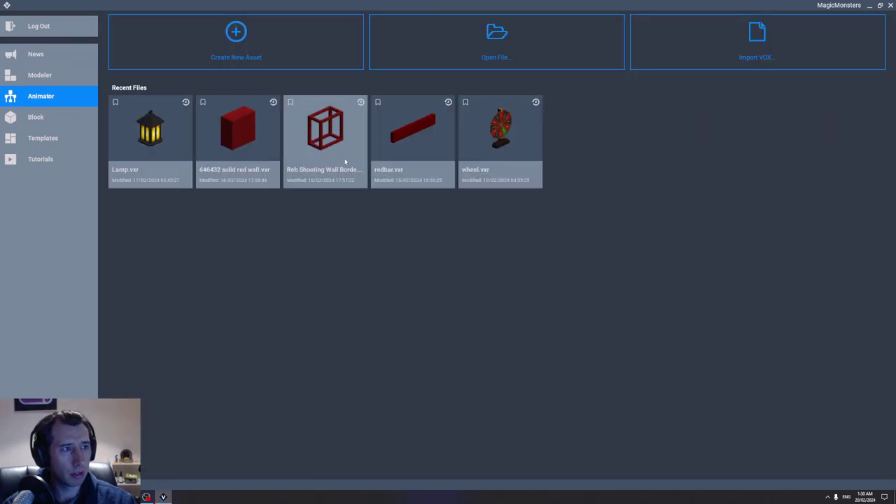
left_click(331, 142)
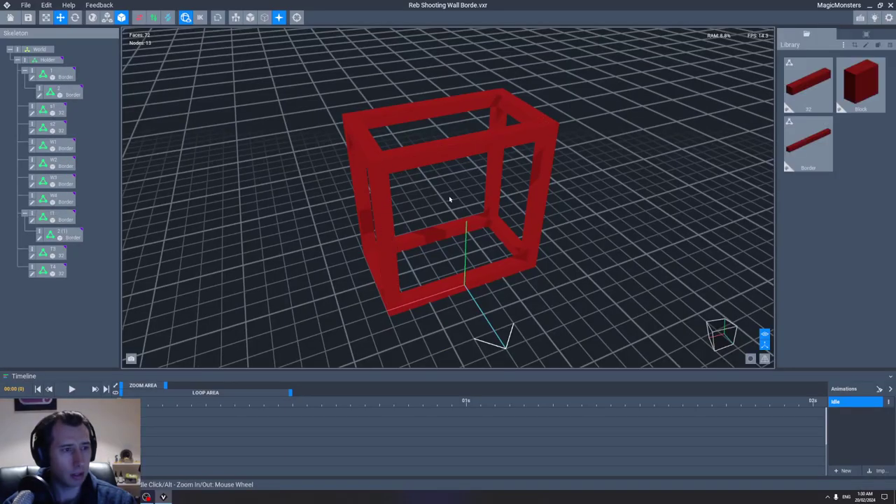
Step: Slide the bottom border bar right, duplicate it, and move the copy to the left side
scroll(450, 201, "down", 3)
right_click_drag(451, 210, 418, 248)
left_click(452, 240)
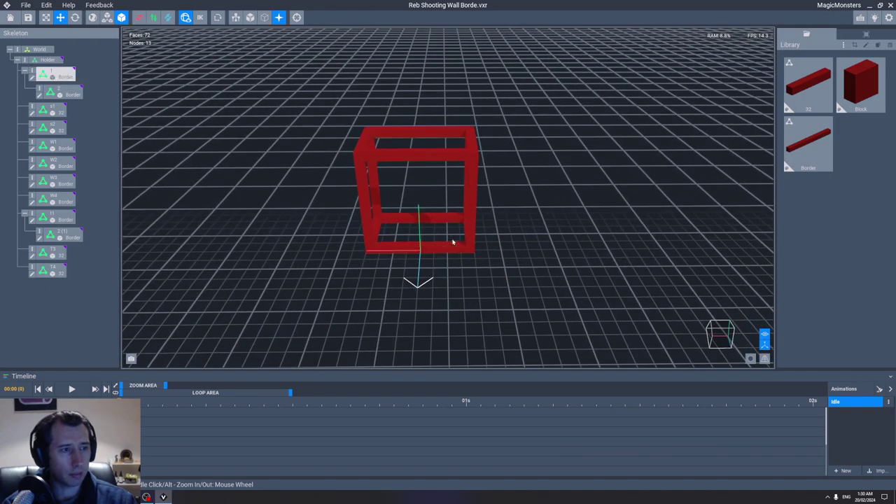
scroll(453, 240, "up", 3)
left_click_drag(365, 248, 452, 249)
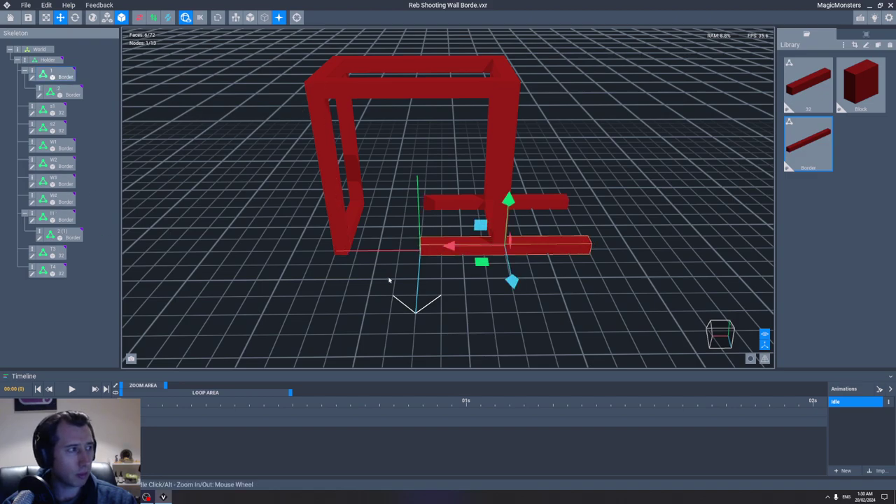
left_click(463, 247)
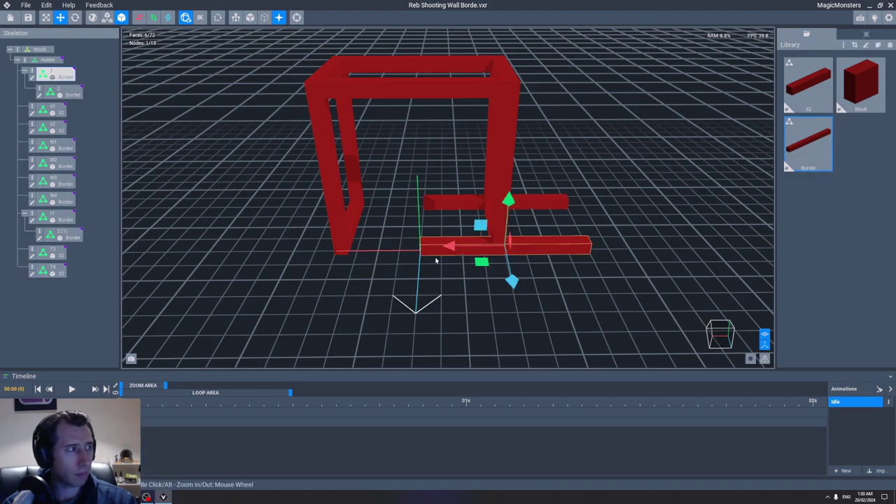
right_click_drag(435, 260, 380, 226)
right_click(32, 73)
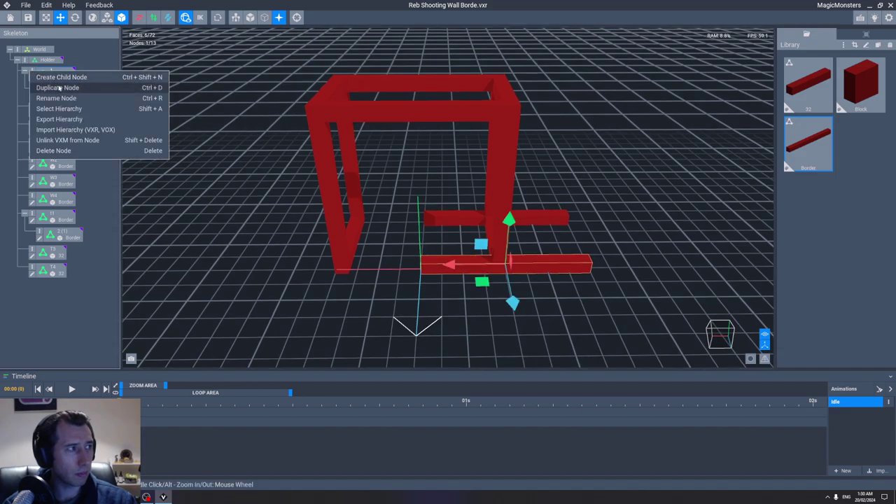
left_click(57, 88)
left_click(466, 261)
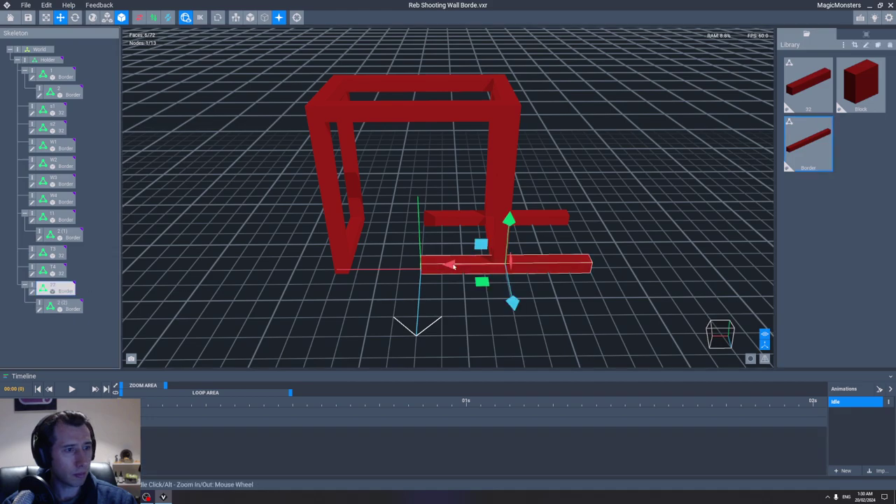
left_click_drag(456, 261, 280, 269)
Step: Slide the top crossbar right, duplicate it as node '22', and move the copy left
right_click_drag(427, 236, 462, 154)
left_click(438, 158)
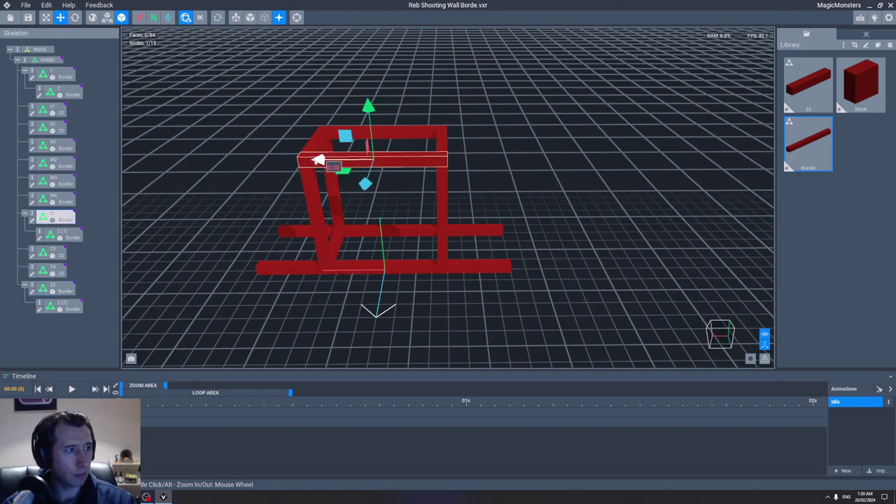
left_click_drag(315, 159, 390, 165)
right_click(42, 217)
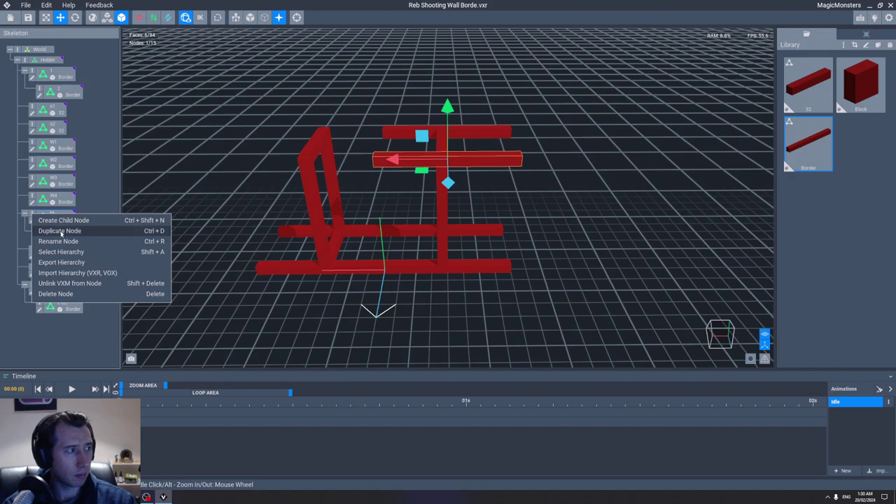
left_click(60, 231)
type("22")
left_click(448, 263)
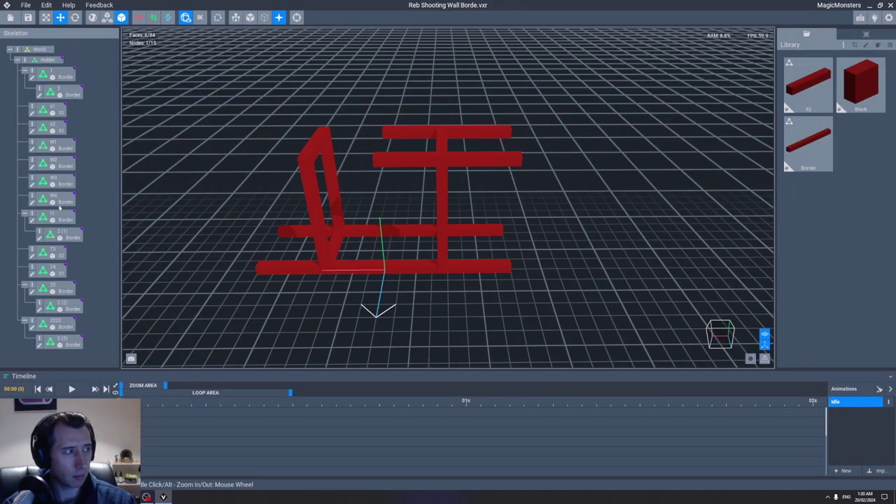
left_click_drag(392, 160, 248, 162)
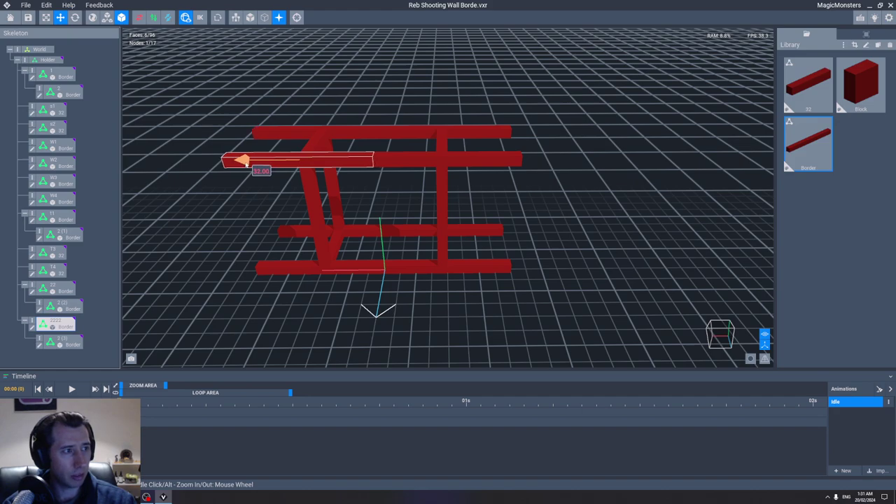
Step: Slide a post to the frame's left end and nudge post W1 slightly right
right_click_drag(245, 163, 354, 200)
right_click_drag(432, 202, 327, 188)
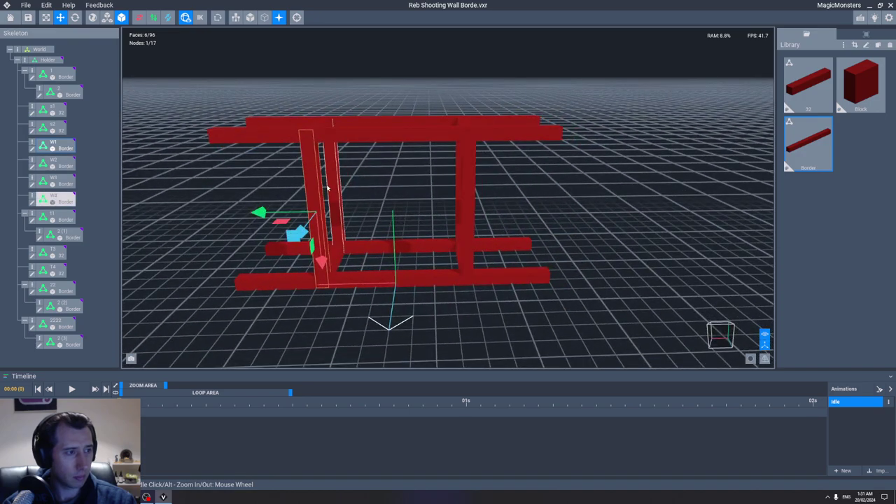
left_click_drag(260, 212, 171, 214)
right_click_drag(161, 210, 290, 201)
left_click(332, 190)
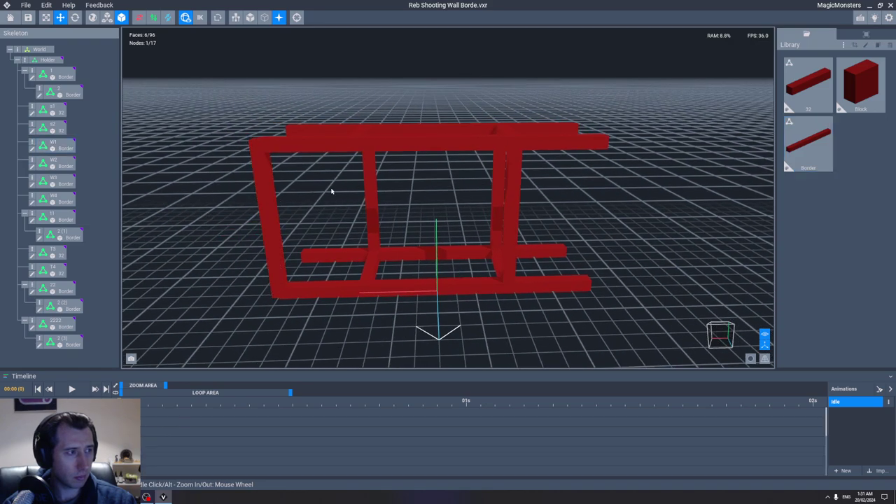
left_click(368, 201)
left_click(283, 257)
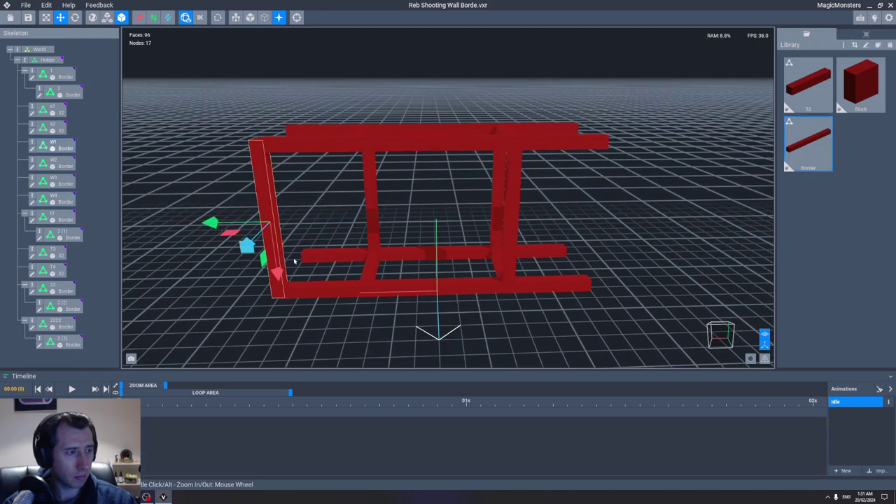
left_click_drag(210, 222, 217, 223)
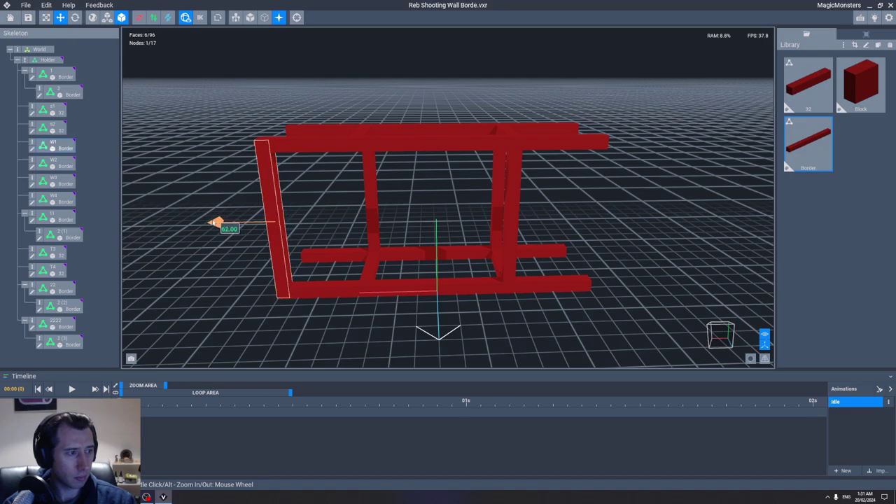
right_click_drag(297, 216, 334, 206)
scroll(340, 246, "up", 3)
Step: Move the middle post W4 left to the frame's end
left_click(340, 242)
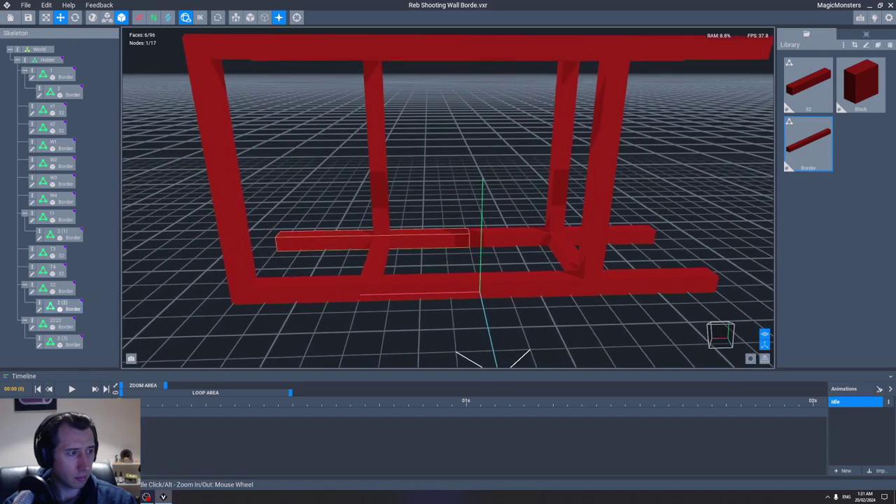
right_click_drag(420, 210, 308, 176)
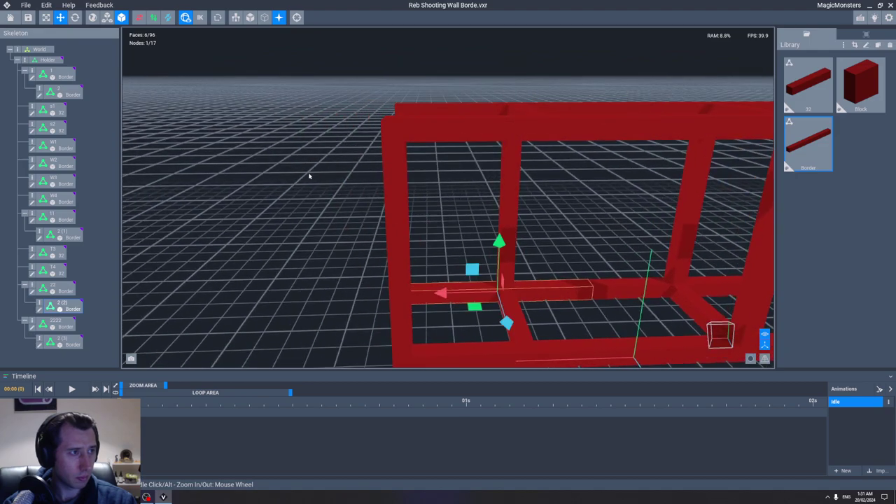
left_click(436, 130)
left_click(515, 195)
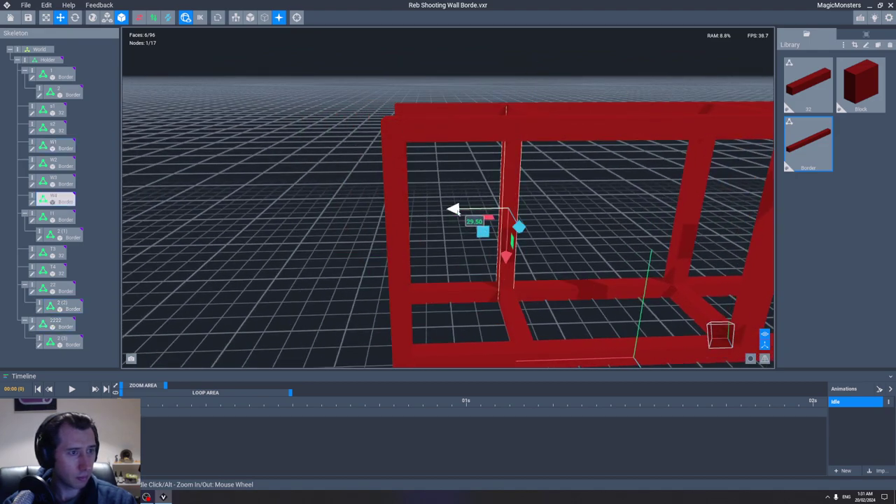
left_click_drag(458, 210, 357, 209)
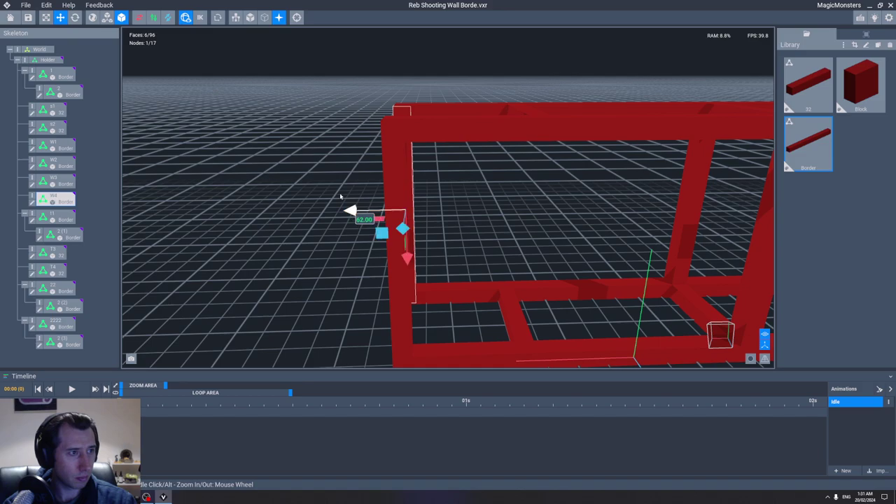
left_click(339, 196)
scroll(366, 176, "down", 10)
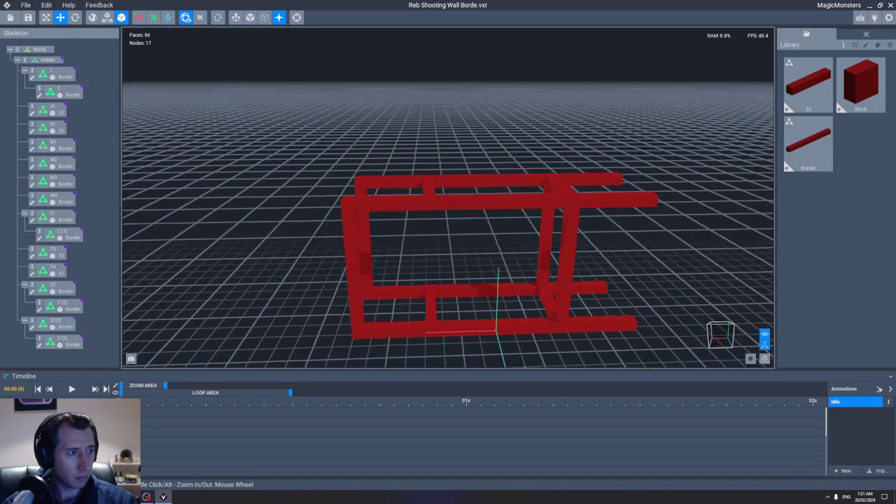
Step: Move posts W2 and W3 out to the frame's right end
middle_click_drag(392, 231, 412, 239)
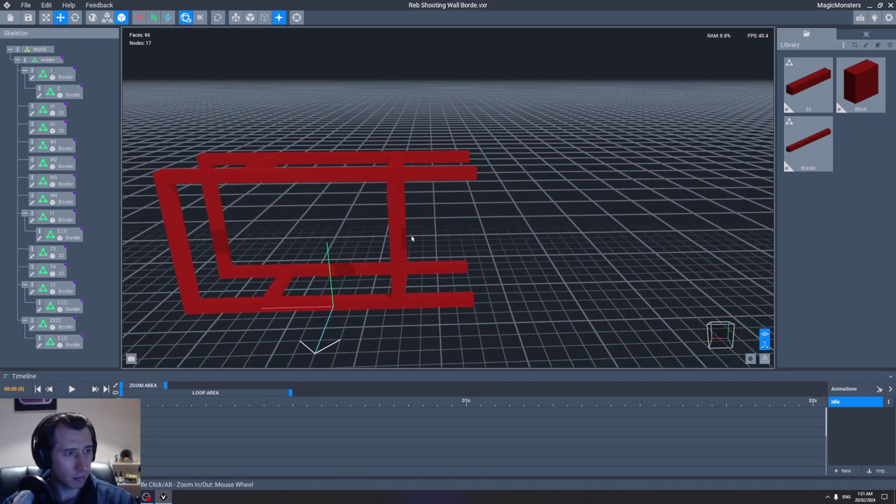
left_click(394, 238)
left_click_drag(343, 243, 418, 240)
left_click(398, 223)
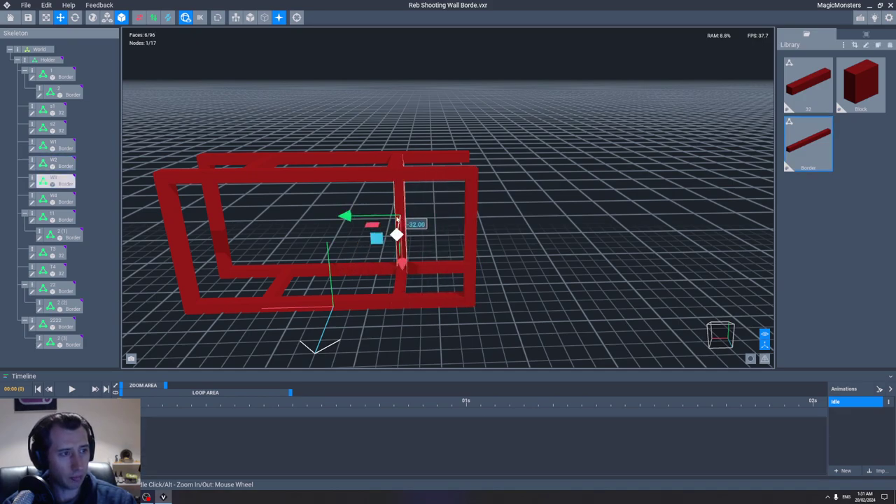
left_click_drag(344, 215, 409, 215)
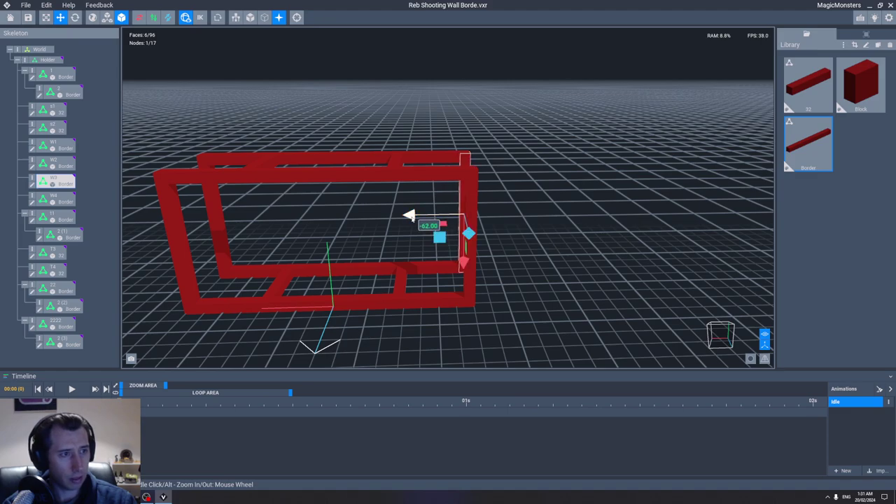
right_click_drag(409, 215, 374, 230)
Step: Move post T3 to the frame's left end and post T4 to its right end
left_click(418, 258)
left_click(380, 224)
left_click(434, 229)
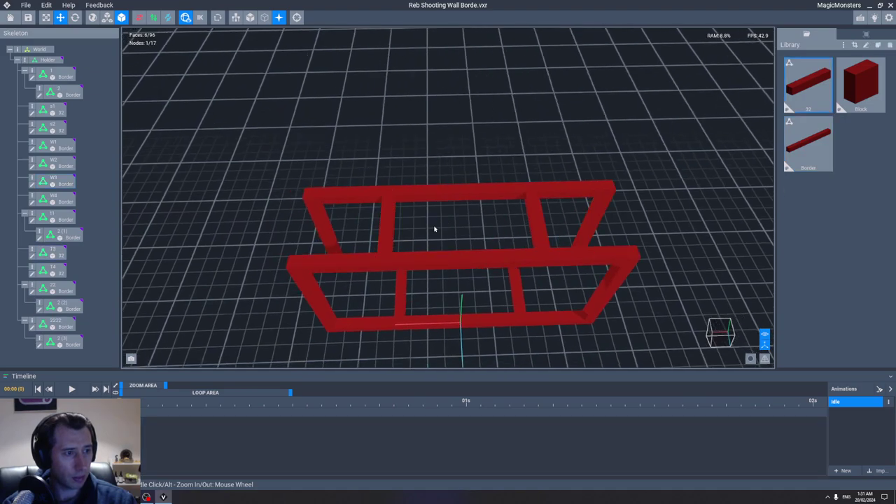
left_click(350, 233)
left_click(385, 224)
left_click_drag(440, 226, 357, 225)
left_click(551, 222)
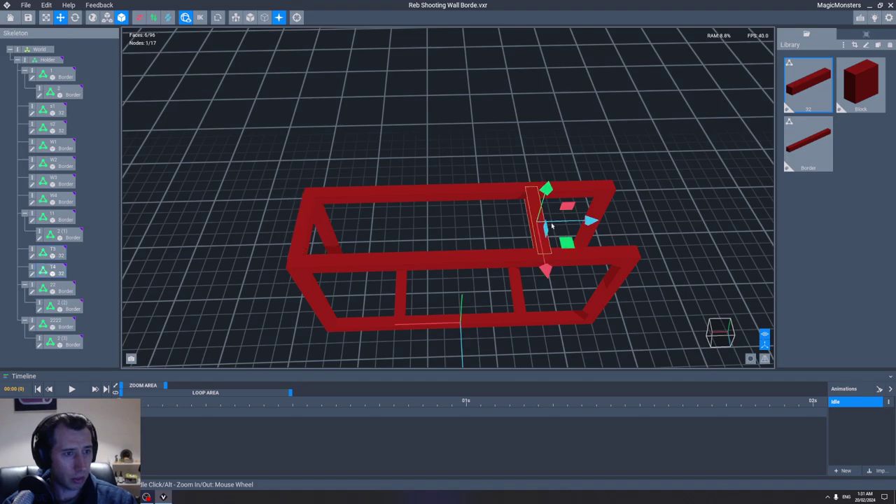
left_click_drag(585, 223, 672, 218)
Step: Move the front post to the left end and the middle post to the right end
left_click(399, 297)
left_click_drag(457, 297, 394, 294)
left_click(520, 291)
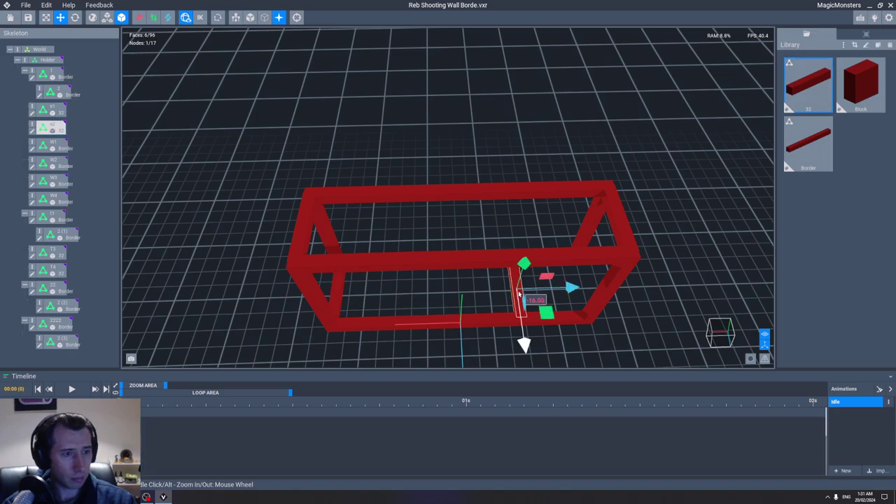
middle_click_drag(592, 284, 459, 280)
left_click_drag(459, 280, 505, 280)
left_click(549, 232)
scroll(535, 262, "down", 5)
right_click_drag(534, 262, 516, 251)
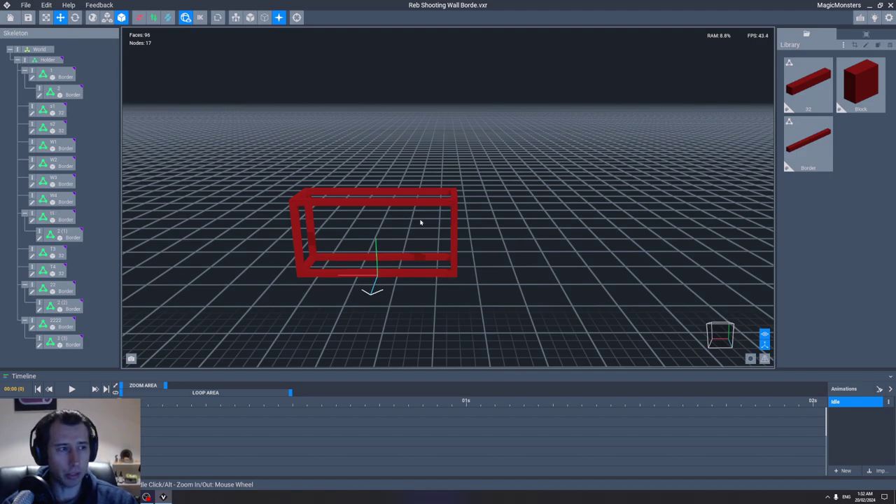
right_click_drag(420, 223, 395, 228)
scroll(390, 166, "up", 2)
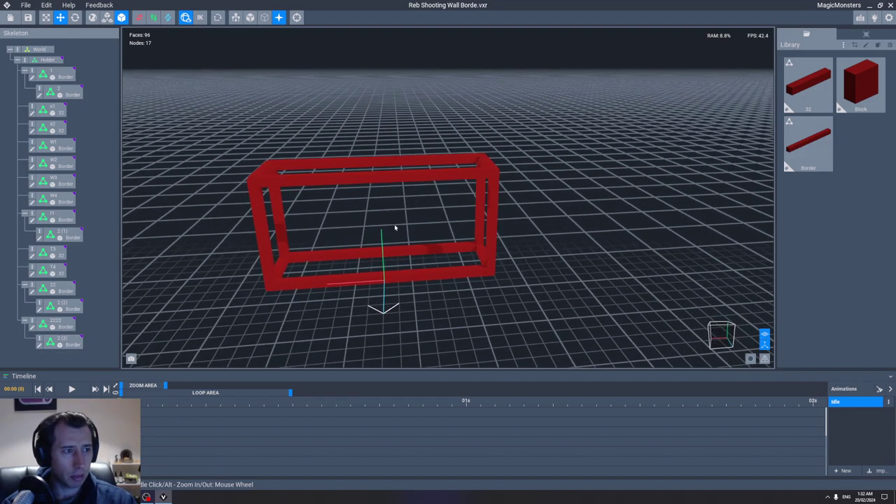
left_click(25, 5)
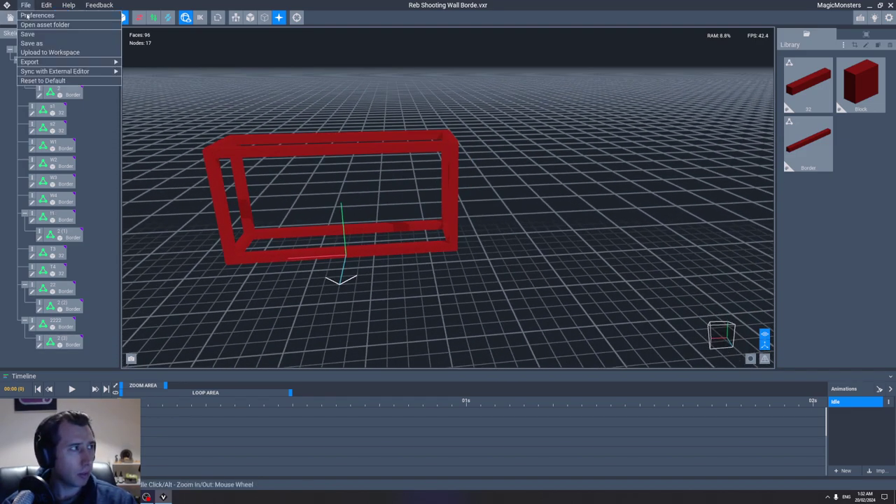
Step: Upload the long red frame to the workspace with a chosen thumbnail, then select all its parts
left_click(45, 53)
left_click(424, 210)
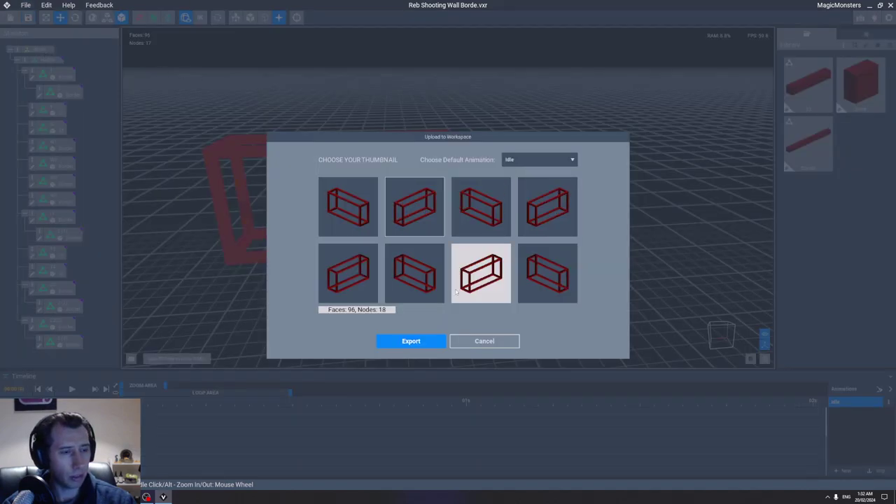
left_click(417, 345)
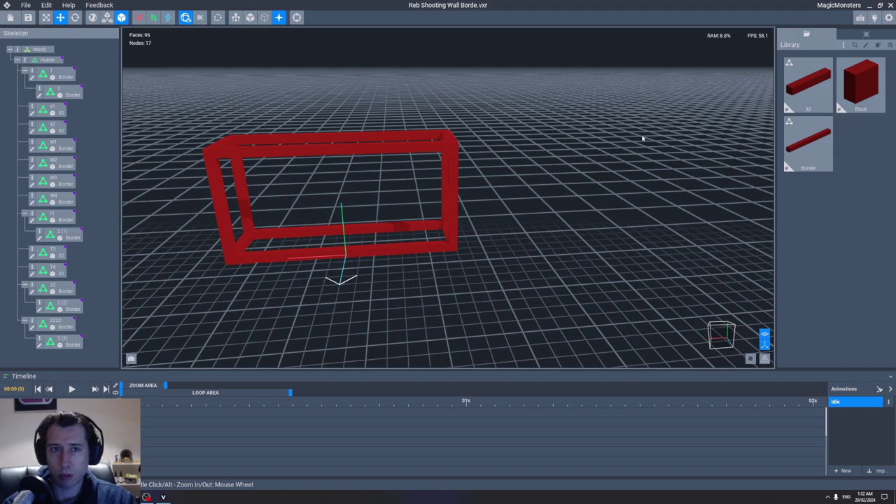
right_click_drag(642, 138, 471, 232)
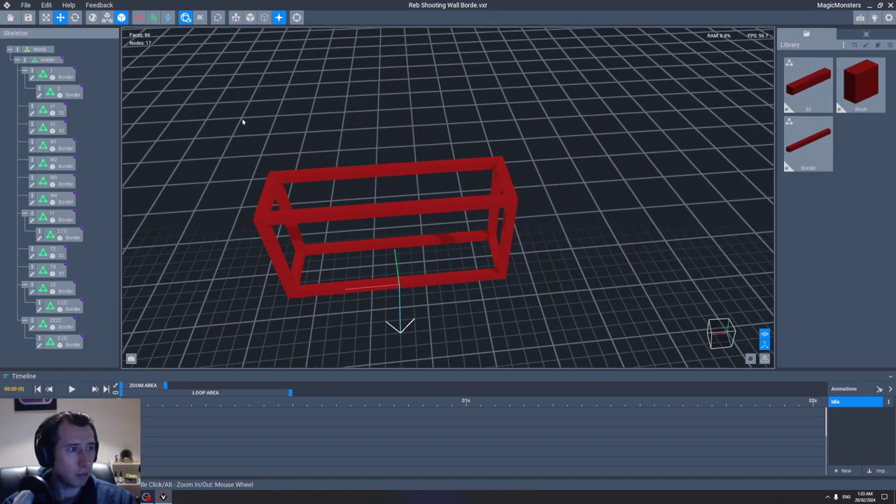
left_click_drag(220, 116, 568, 318)
Step: Delete the frame parts and place a Block on a new Holder child node, shifted 32 along X
key("Delete")
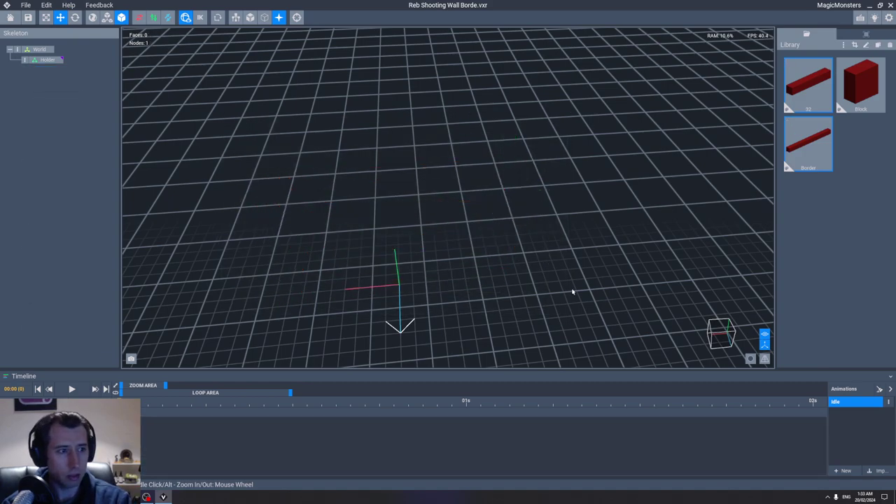
right_click(51, 60)
left_click(58, 65)
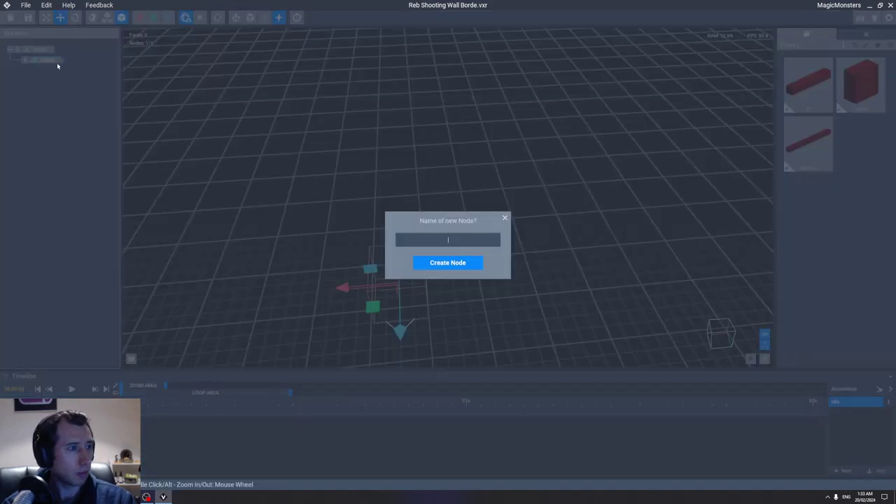
left_click(465, 266)
left_click_drag(862, 84, 44, 71)
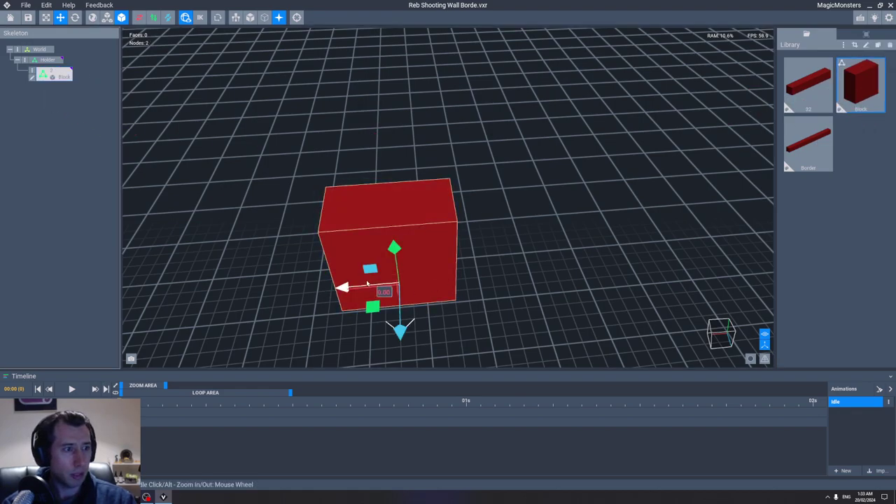
left_click_drag(367, 283, 287, 292)
Step: Duplicate the Block node and slide the copy beside the first block
right_click(32, 73)
left_click(63, 75)
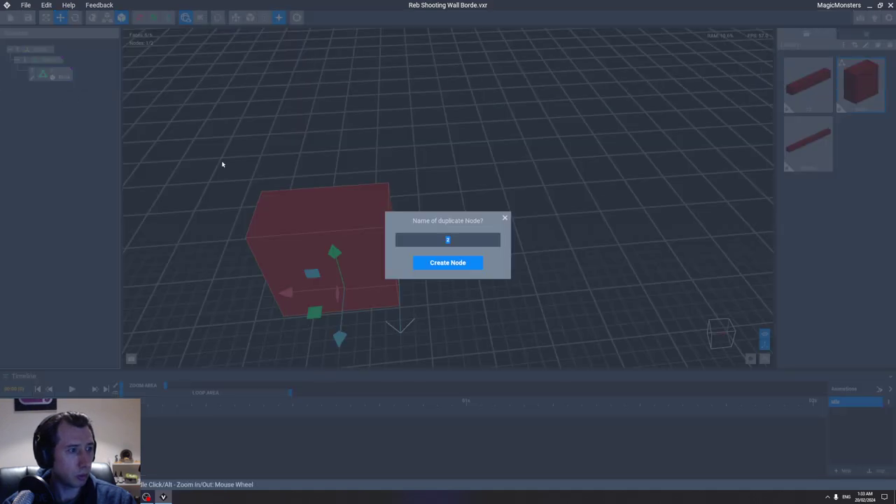
left_click(447, 262)
left_click_drag(290, 292, 402, 284)
left_click(530, 212)
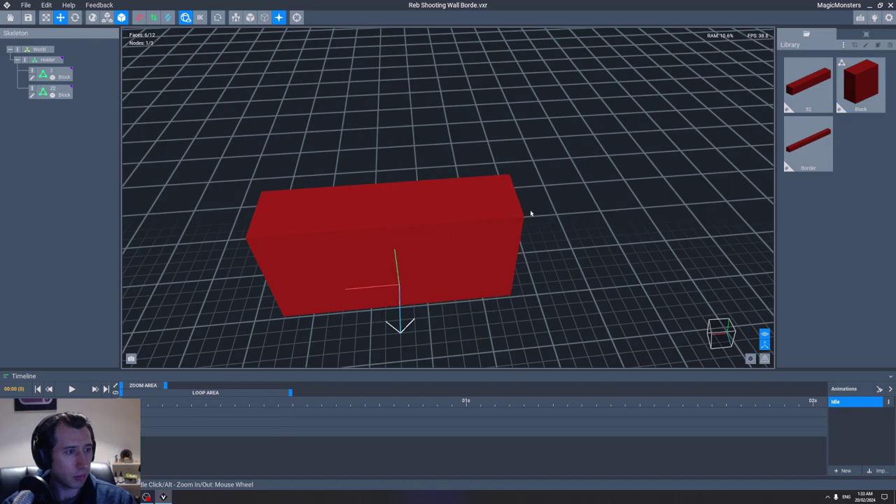
left_click(28, 17)
Step: Upload the red wall to the workspace using the second thumbnail
left_click(42, 52)
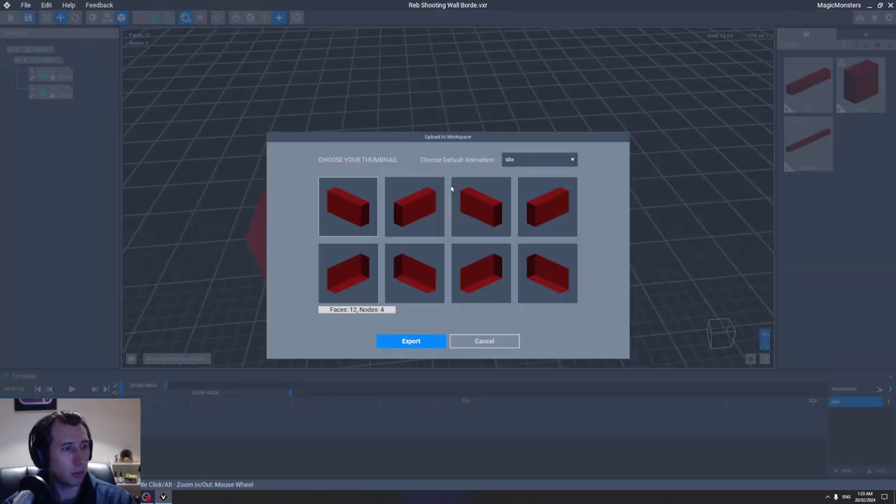
left_click(419, 204)
left_click(420, 341)
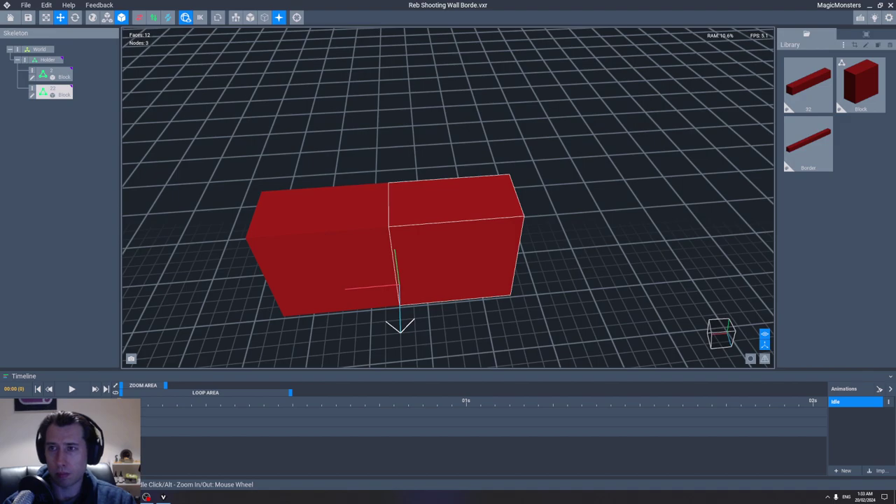
Step: Save the wall scene and close VoxEdit
left_click(516, 165)
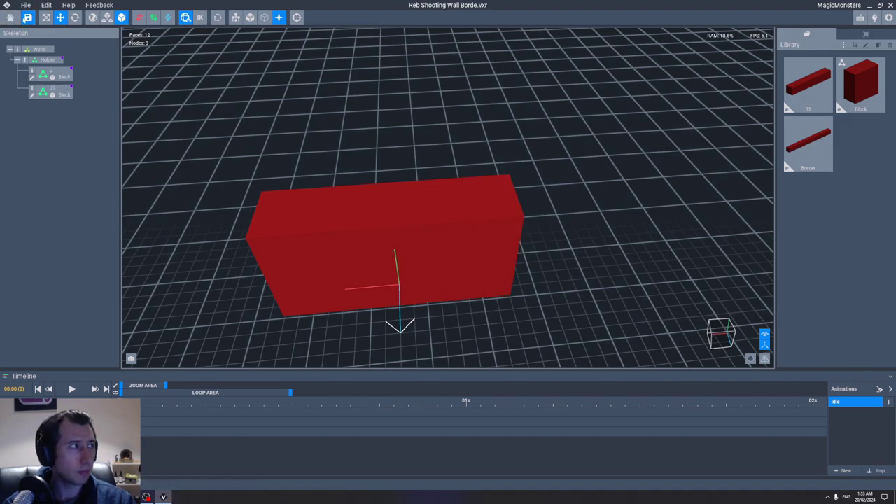
left_click(28, 18)
left_click(889, 5)
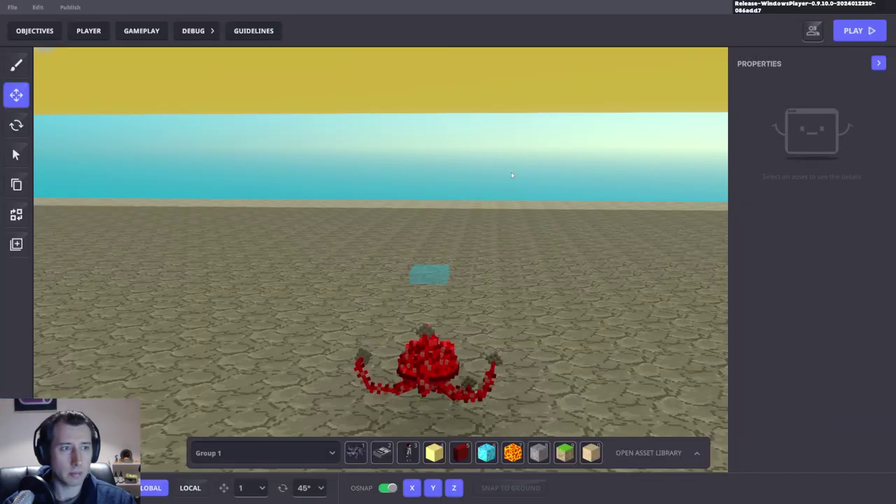
Step: Open the asset library, search 'red', and browse the Props tab
right_click_drag(499, 194, 435, 190)
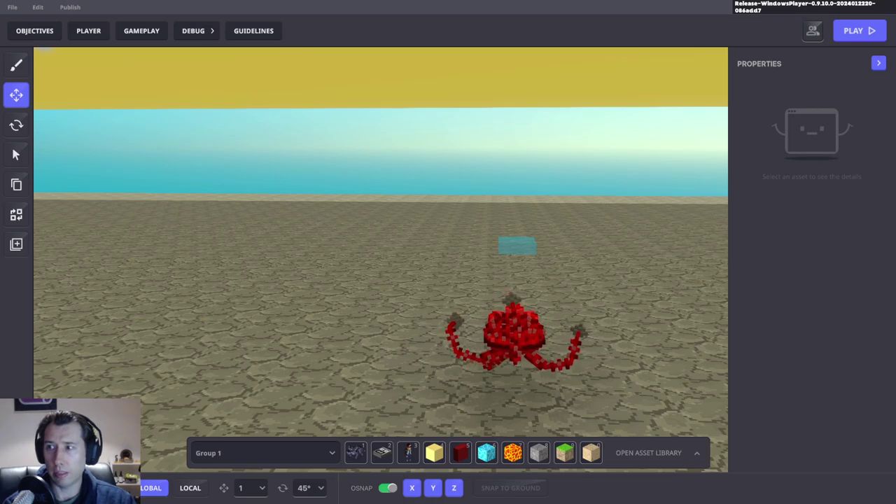
right_click_drag(666, 244, 462, 324)
key("Tab")
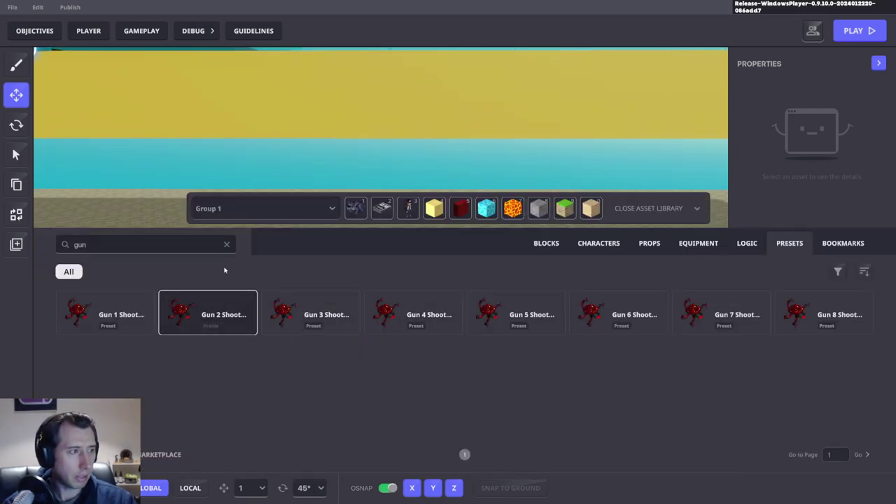
left_click(226, 245)
left_click(174, 244)
type("red")
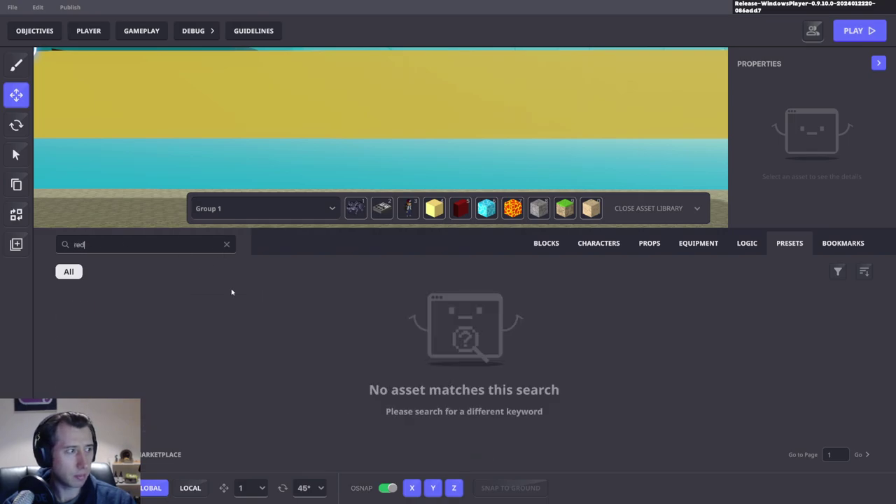
left_click(647, 245)
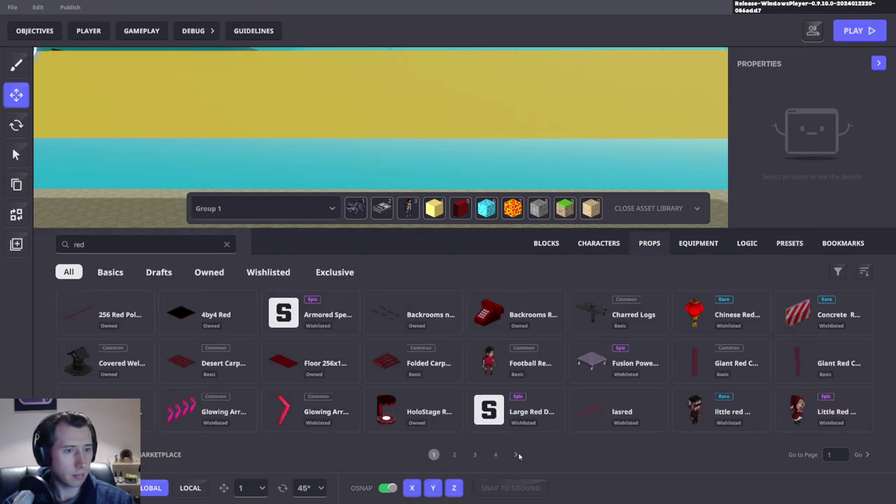
Step: Search 'red wall' and drag the Red Wall Solid prop into the quick-access bar
double_click(79, 245)
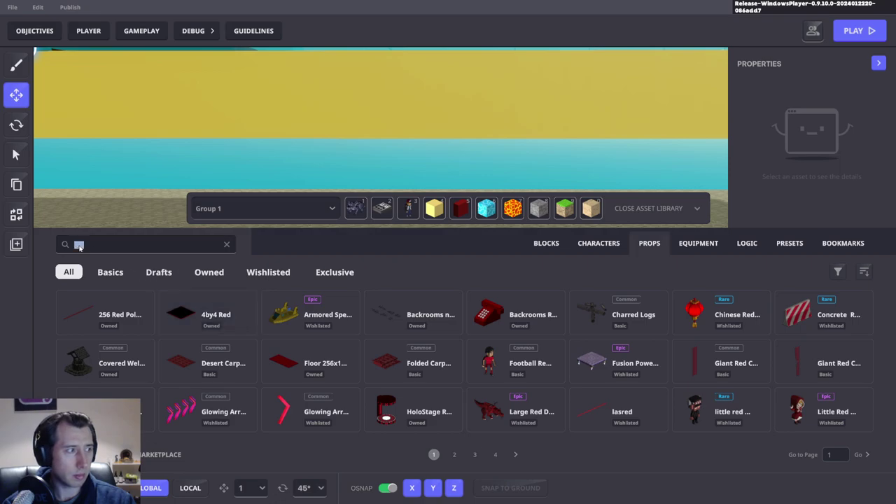
type("wall")
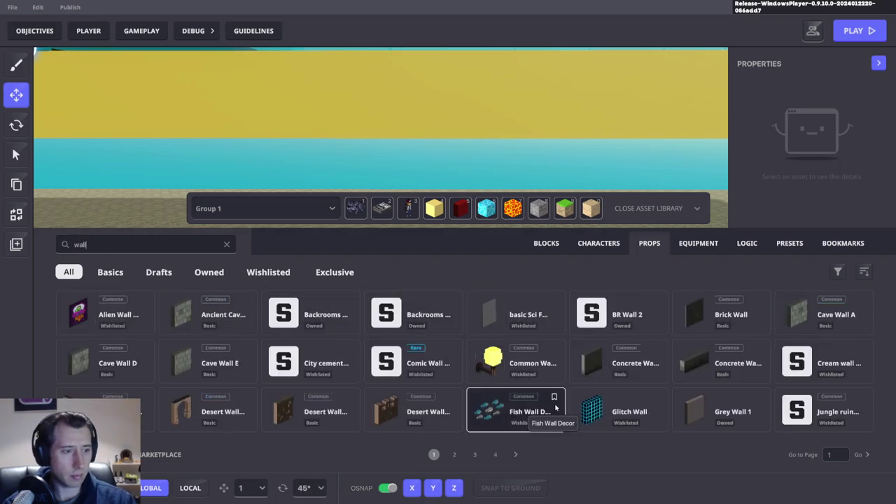
double_click(80, 245)
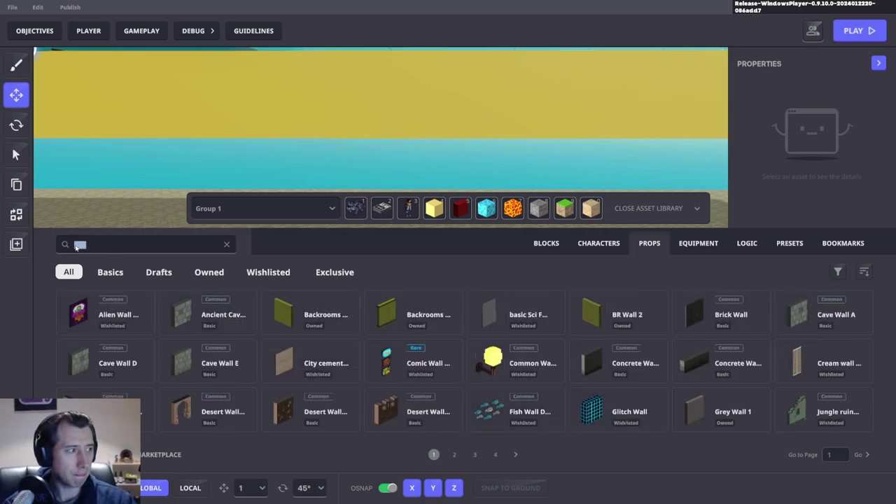
type("red wall")
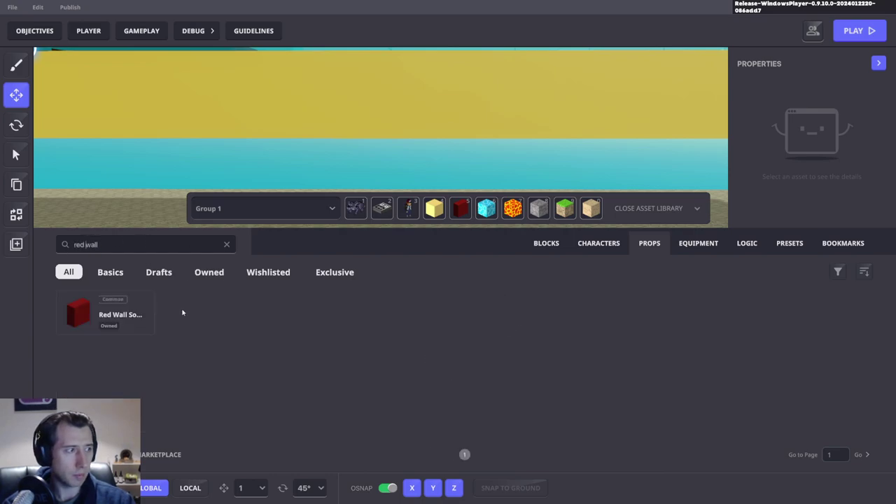
left_click_drag(125, 325, 592, 208)
Step: Try searches for 'border' and '64', then clear the search to list all assets
left_click(144, 247)
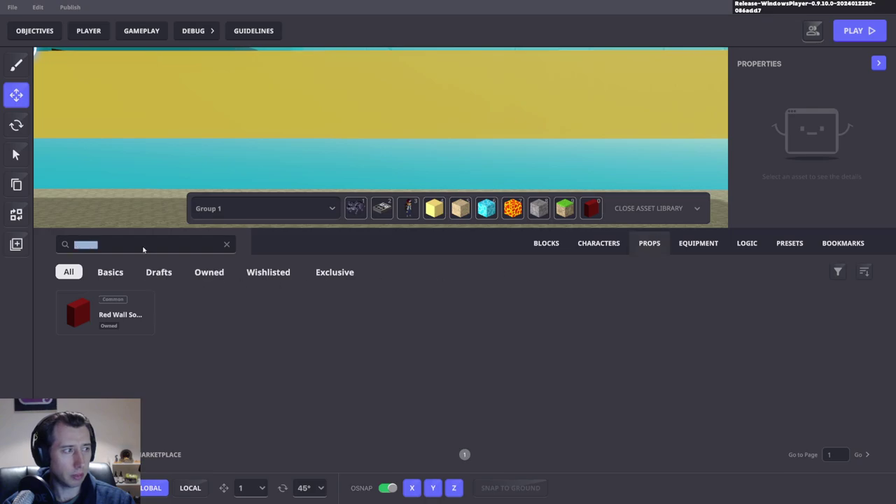
type("border")
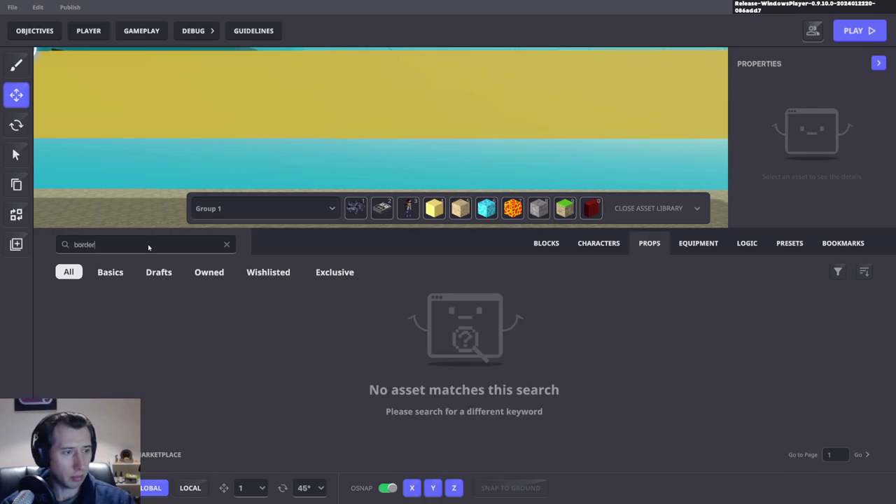
left_click(226, 245)
type("64")
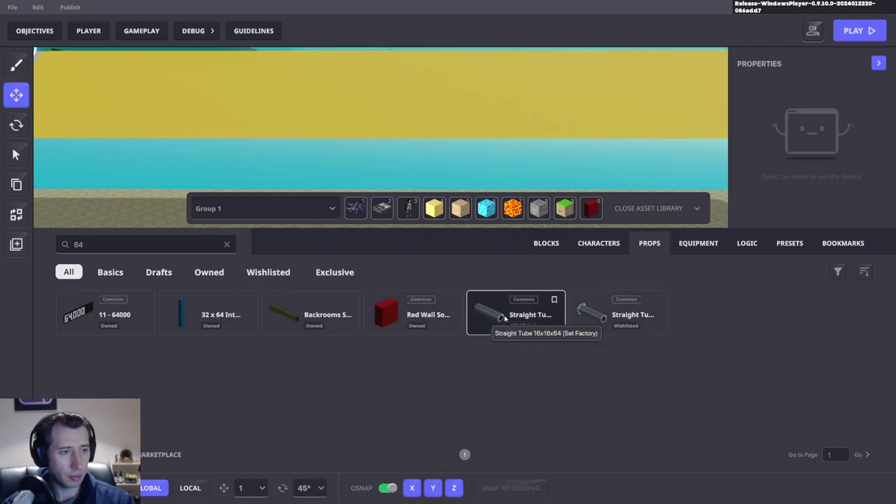
double_click(82, 247)
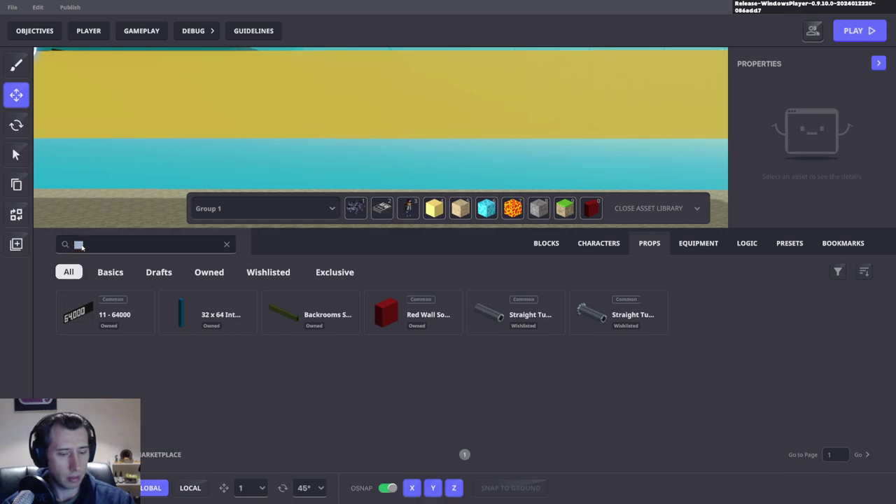
key("BackSpace")
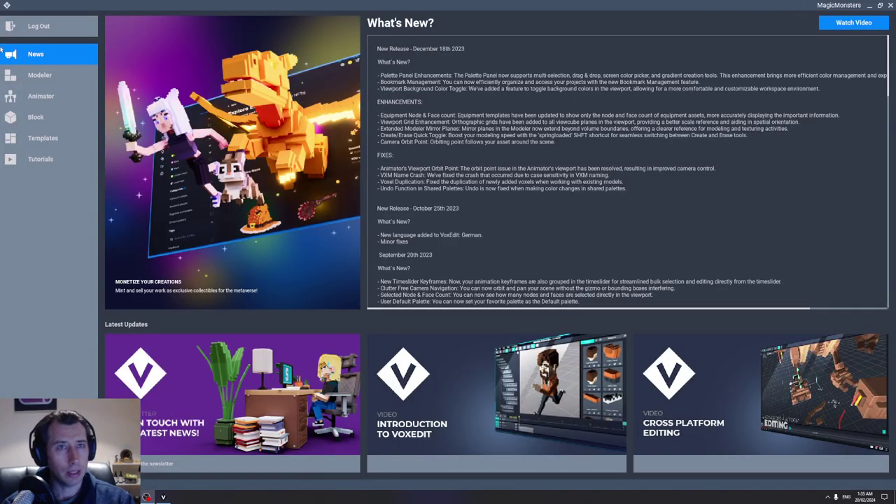
Step: Log out, sign back in with the team account's username and password, and show Animator recent files
left_click(38, 26)
left_click(417, 211)
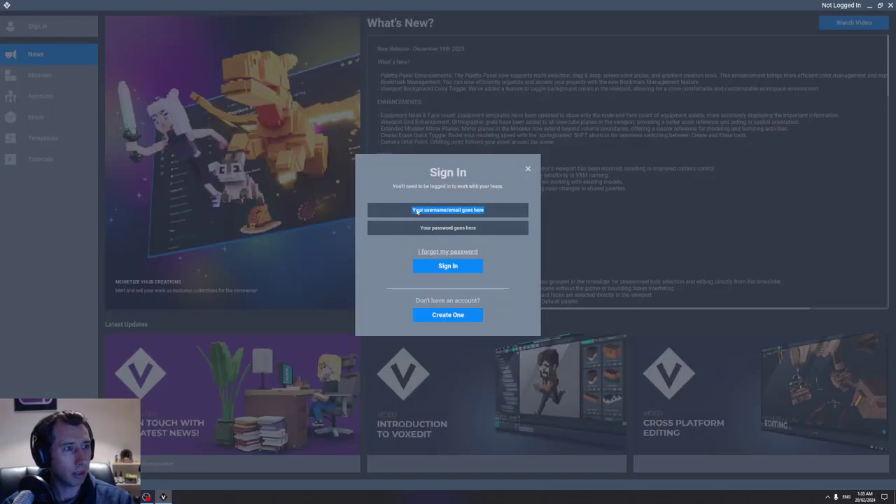
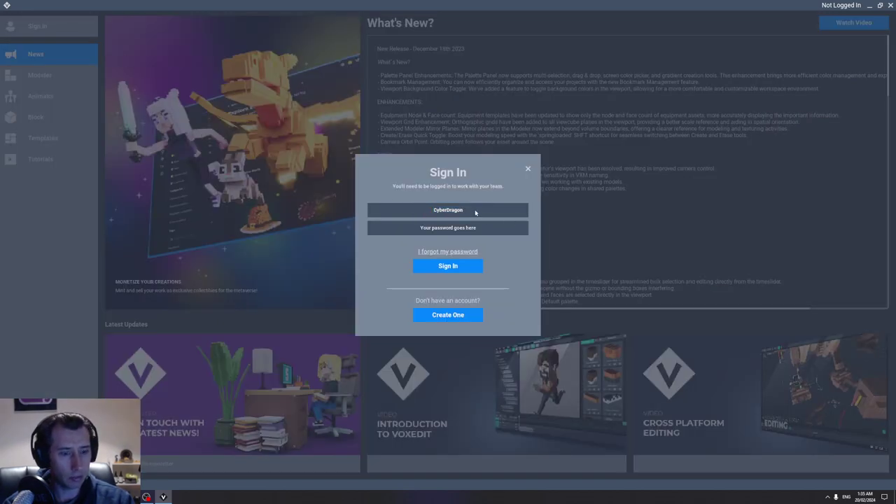
left_click(444, 229)
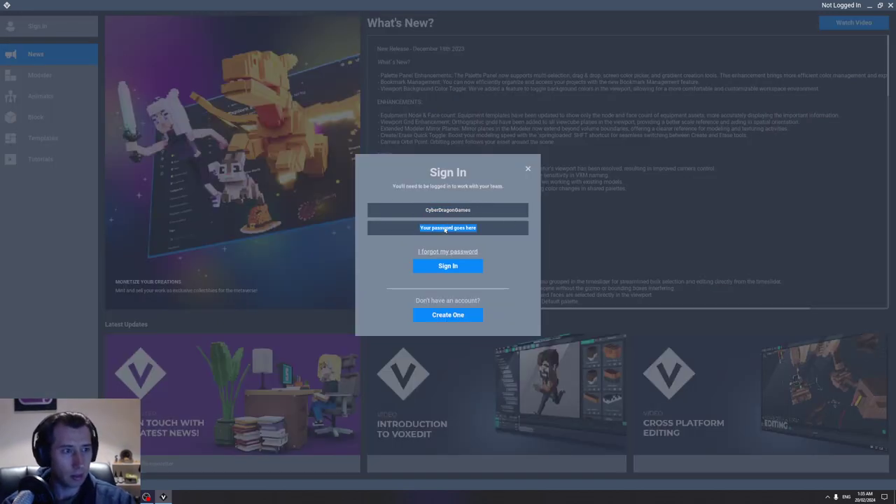
key("ctrl+v")
key("ctrl+v")
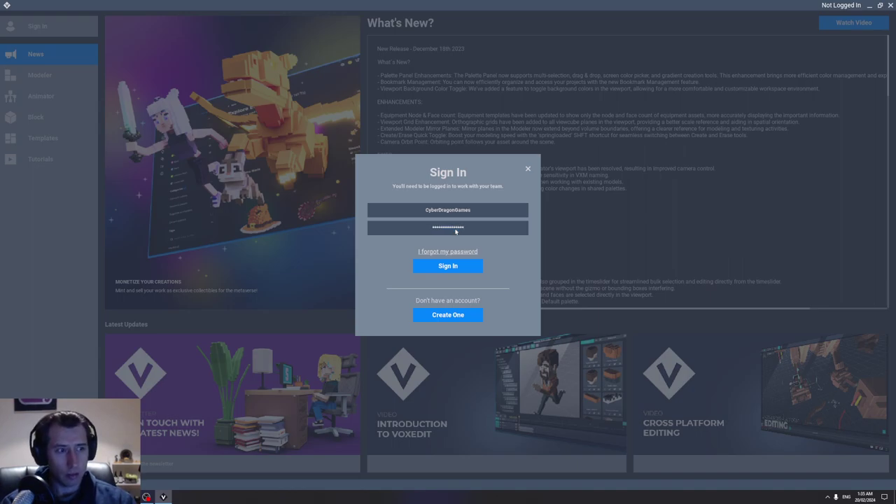
left_click(482, 266)
left_click(41, 96)
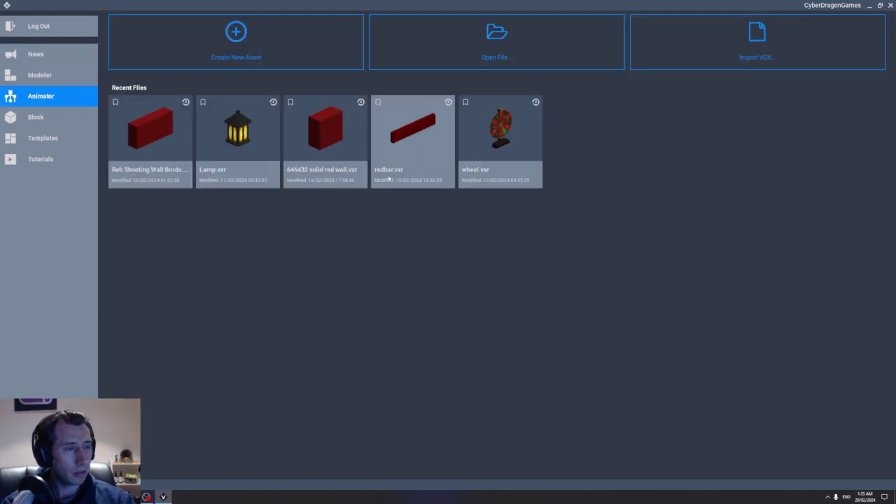
Step: Open Reb Shooting Wall Borde and cancel the started workspace upload
left_click(149, 137)
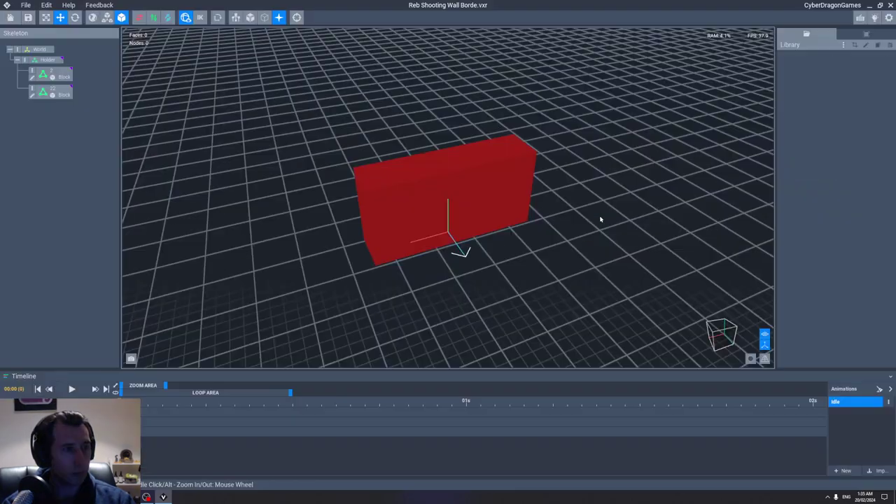
left_click(25, 5)
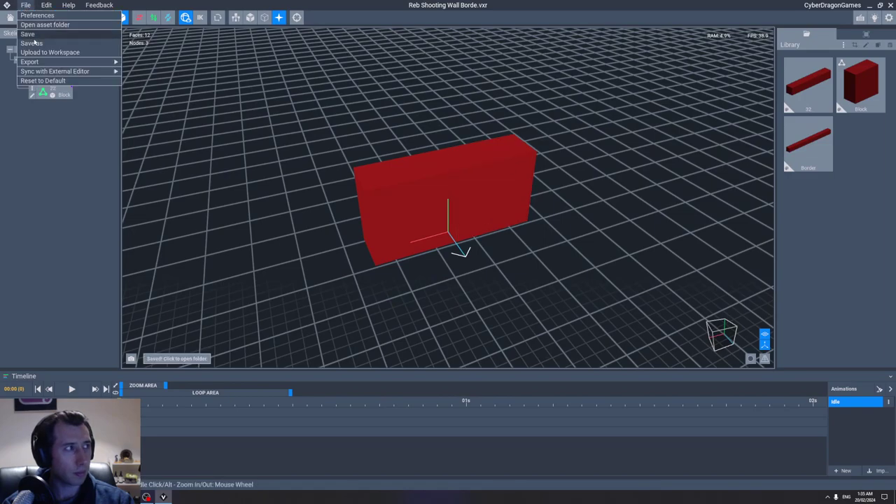
left_click(42, 53)
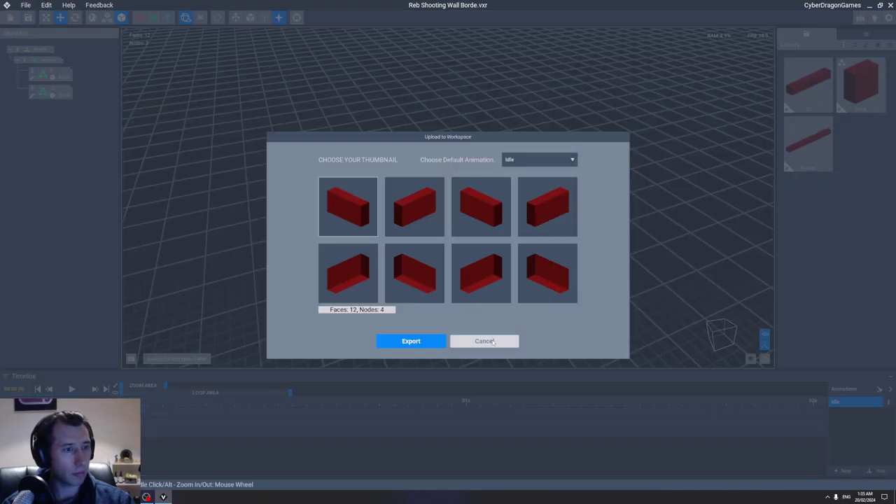
left_click(484, 341)
Step: Focus the left wall block, open its Block model in the editor, then close and save it
left_click(466, 224)
left_click(444, 231)
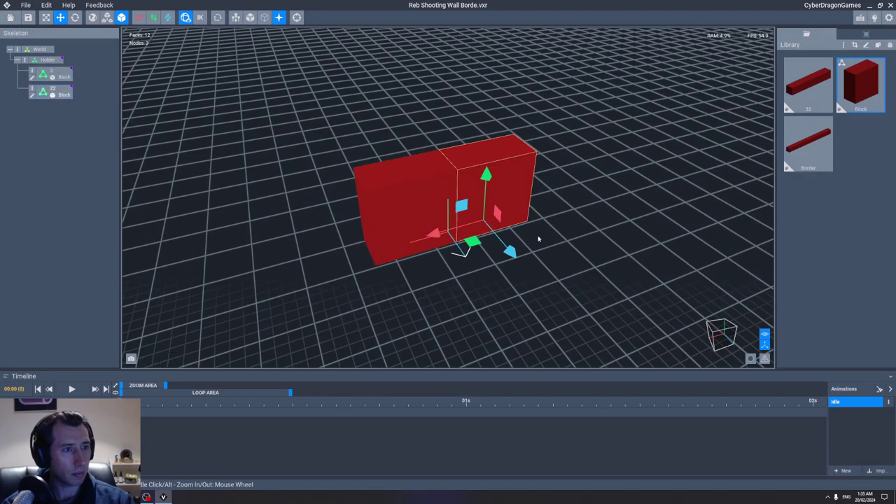
scroll(537, 236, "up", 6)
key("f")
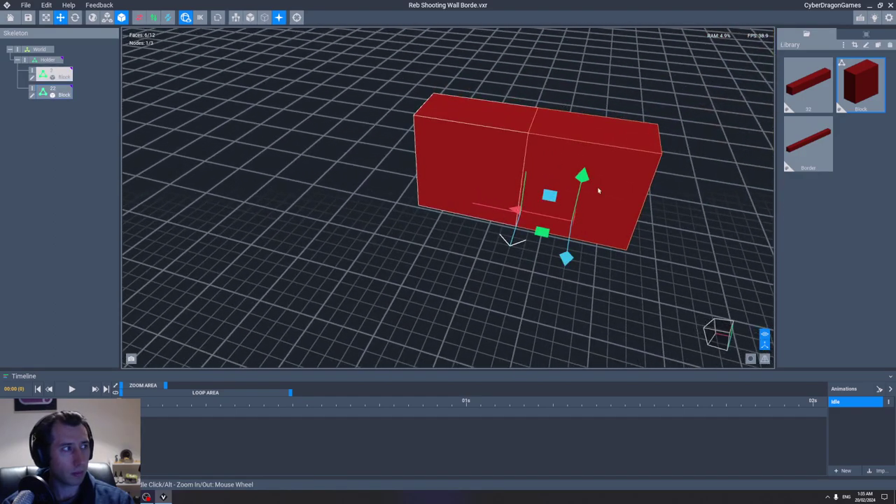
double_click(568, 162)
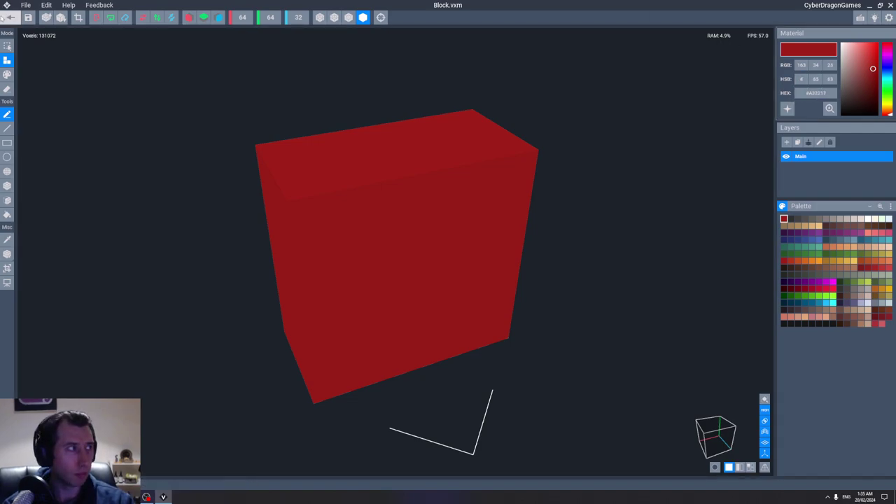
left_click(10, 18)
key("Return")
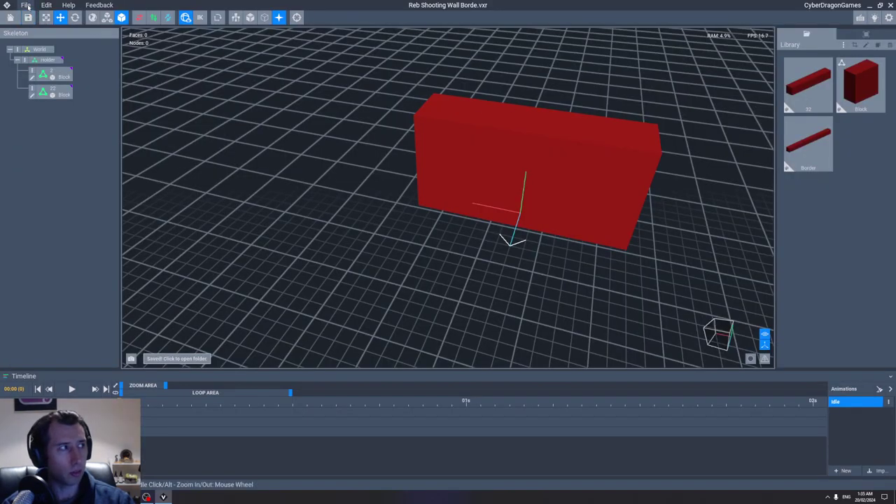
Step: Export the red wall block to the workspace, then close it and answer the save prompt
left_click(25, 5)
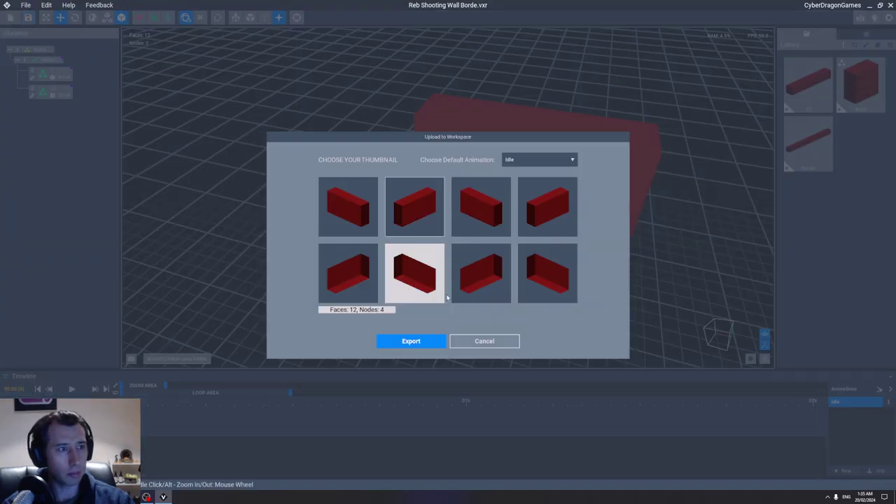
left_click(419, 339)
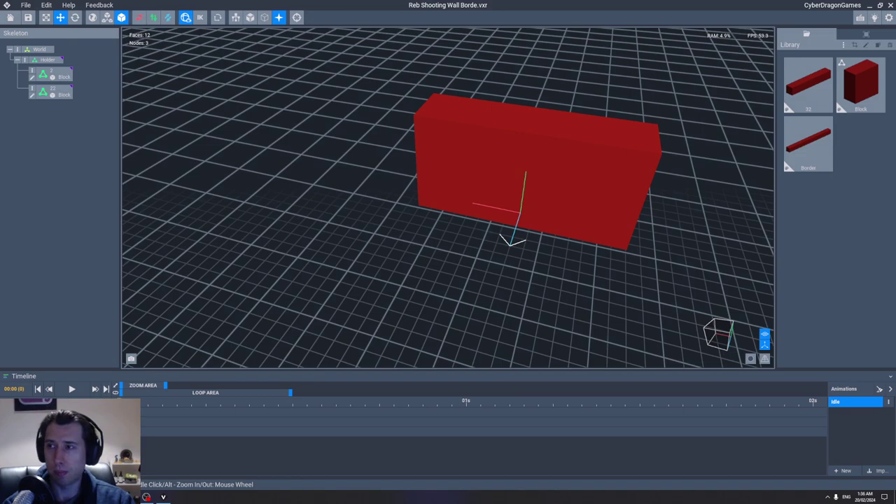
left_click(5, 5)
left_click(447, 162)
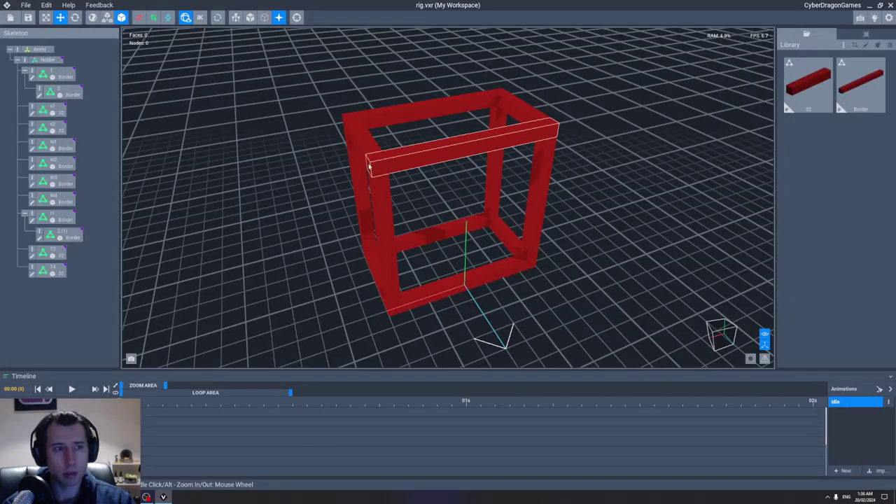
Step: Save the rig as a new copy named vvvvv.vxr
left_click(26, 5)
left_click(31, 33)
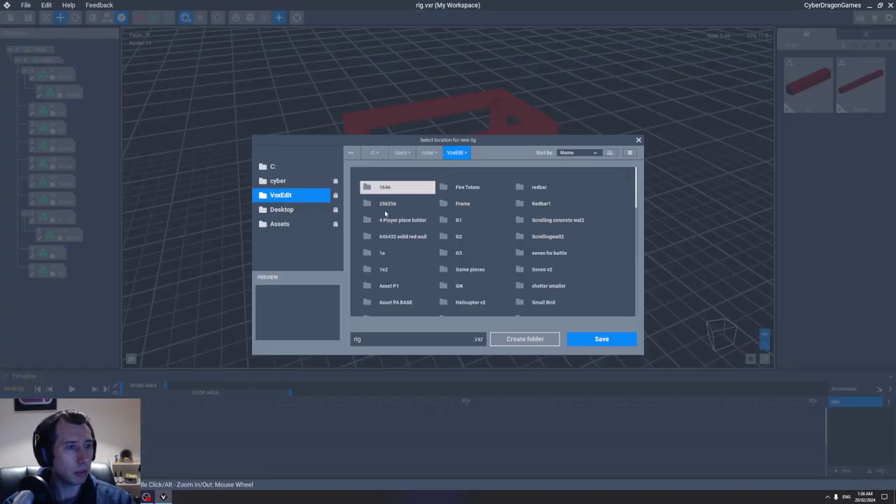
type("vvvvv")
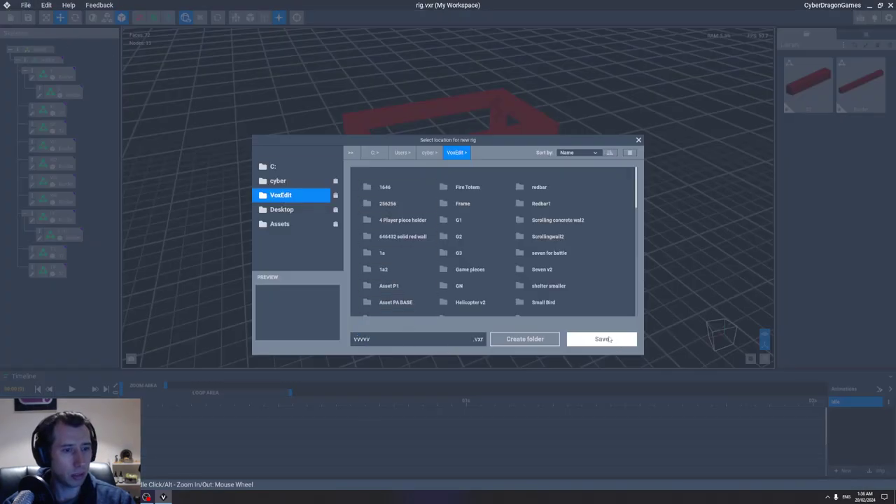
left_click(611, 339)
Step: Slide the frame's back and front bottom bars to the right along their length
right_click_drag(574, 226, 464, 285)
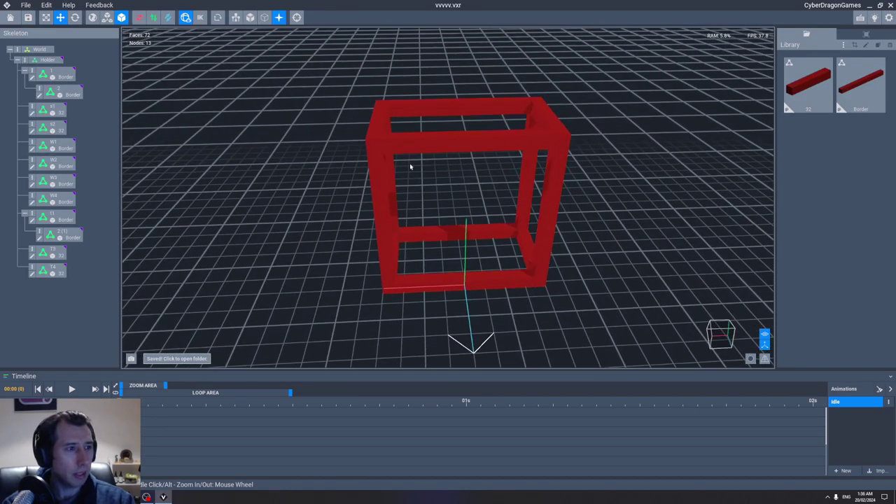
left_click(443, 286)
left_click(443, 232)
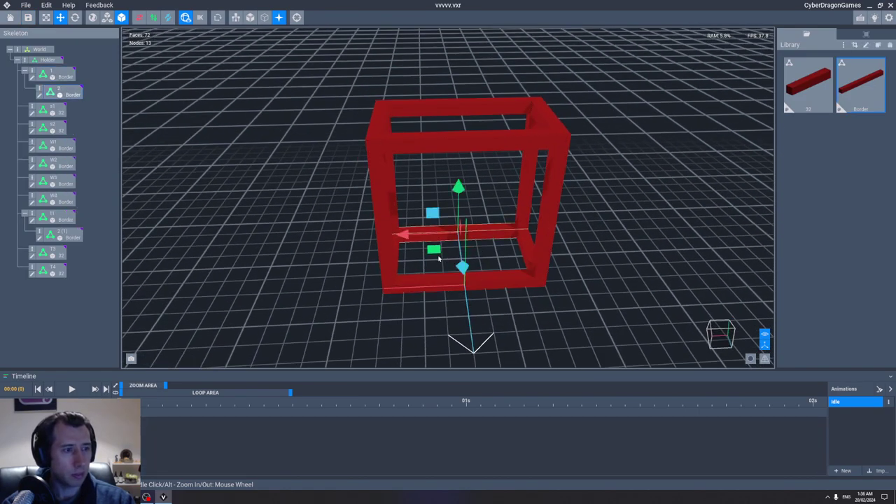
left_click_drag(410, 234, 453, 248)
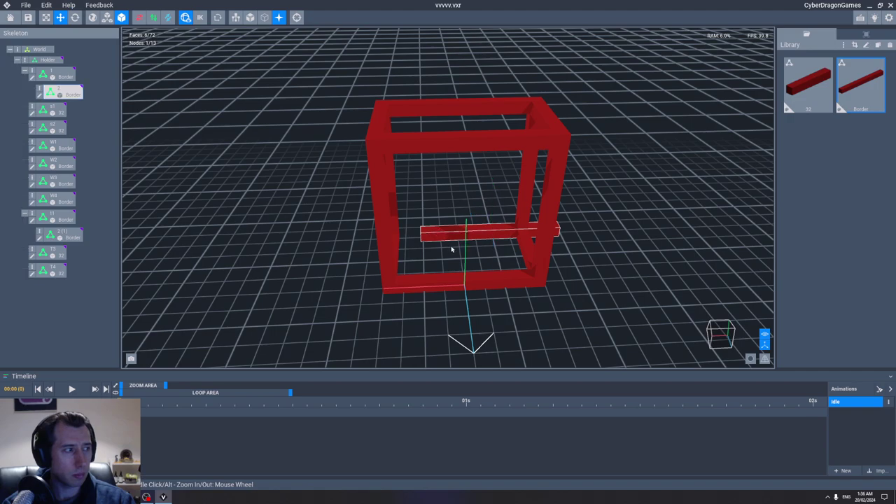
left_click(495, 280)
left_click_drag(409, 283, 490, 292)
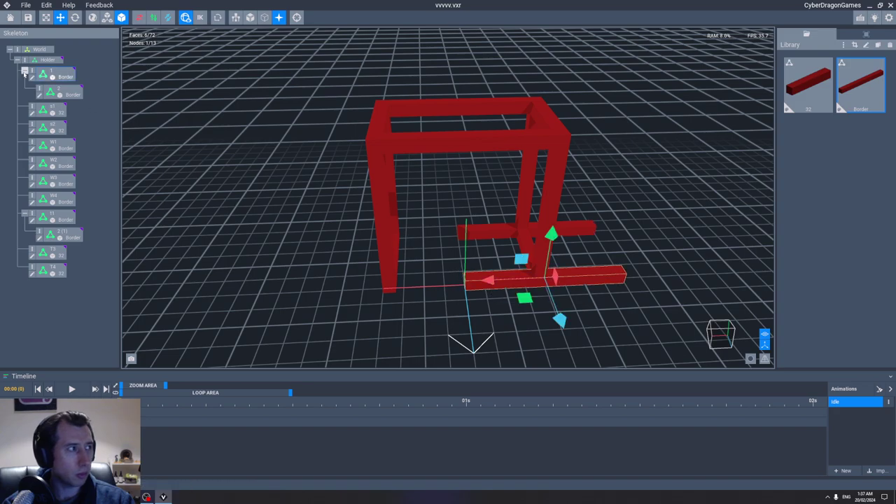
Step: Duplicate border node 1 and move the copied bottom bar to the left
right_click(34, 72)
left_click(63, 87)
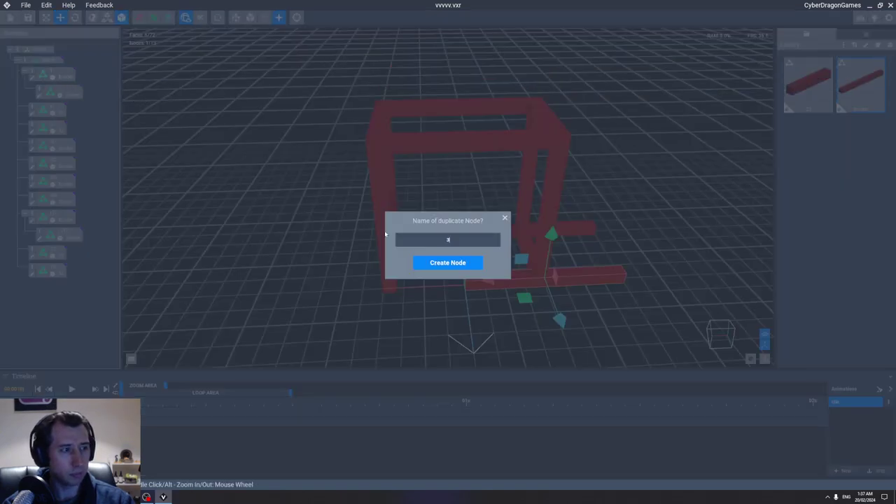
key("Return")
left_click(50, 287)
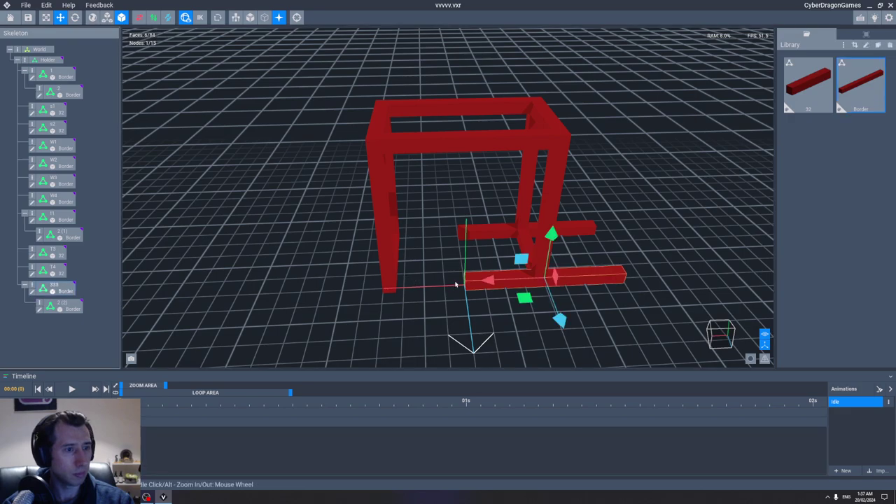
left_click_drag(472, 279, 334, 280)
Step: Slide the top bar right, then duplicate node t1 as 4444 and move it left
left_click(443, 142)
left_click_drag(411, 143, 510, 142)
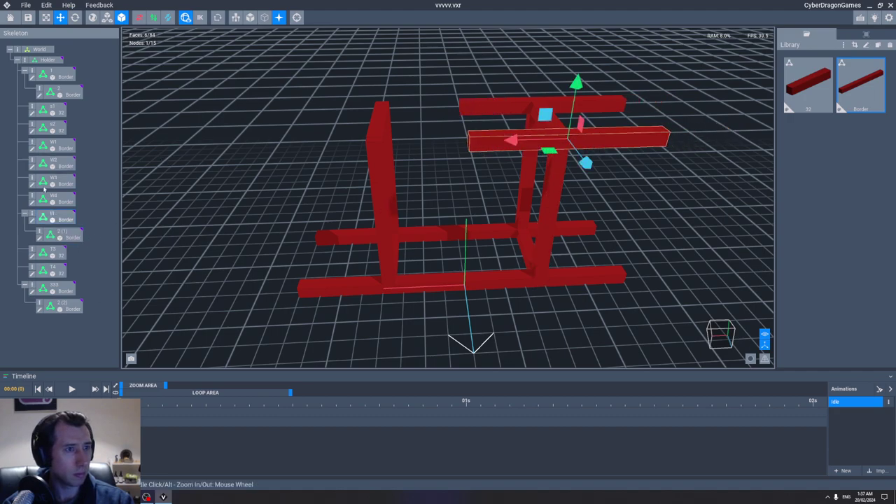
right_click(39, 215)
left_click(67, 234)
type("4444")
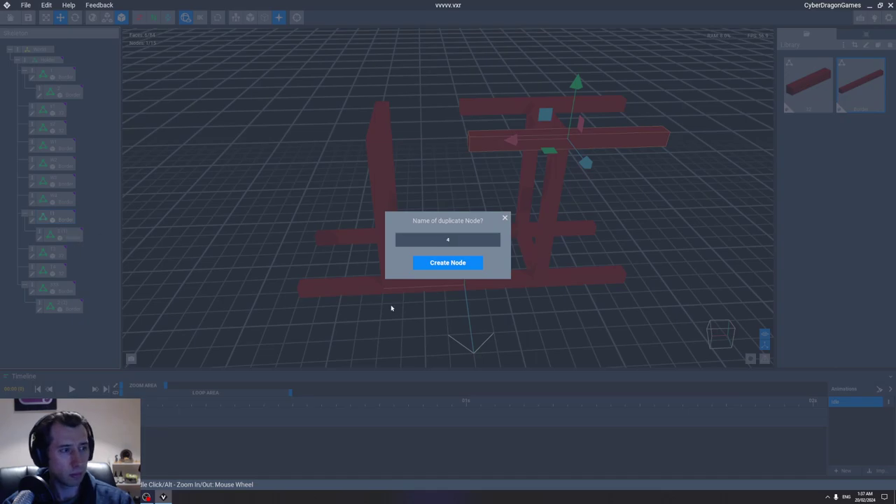
left_click(475, 263)
left_click(63, 327)
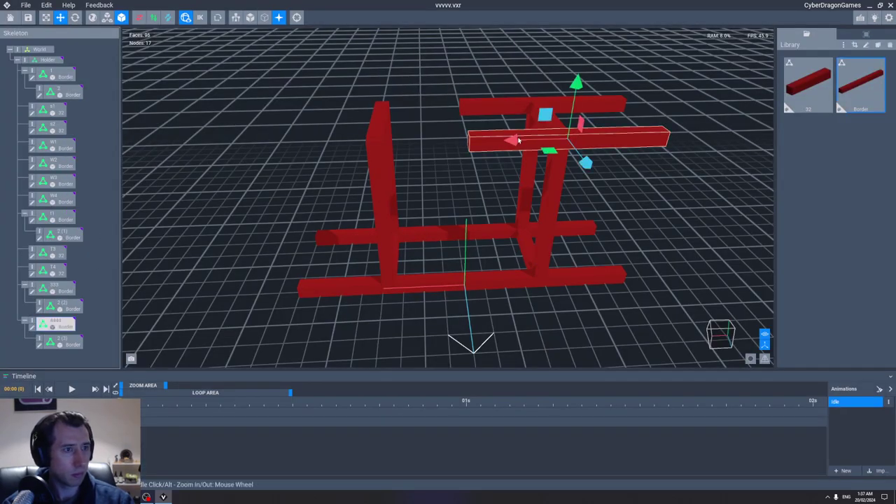
left_click_drag(510, 142, 311, 146)
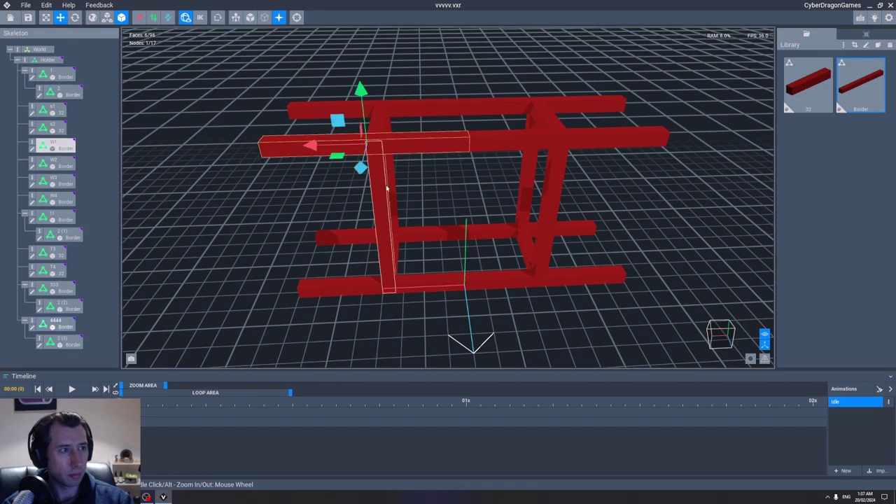
Step: Move the W1 leg and W4 upright to the frame's left end
left_click(389, 220)
left_click_drag(323, 229, 238, 230)
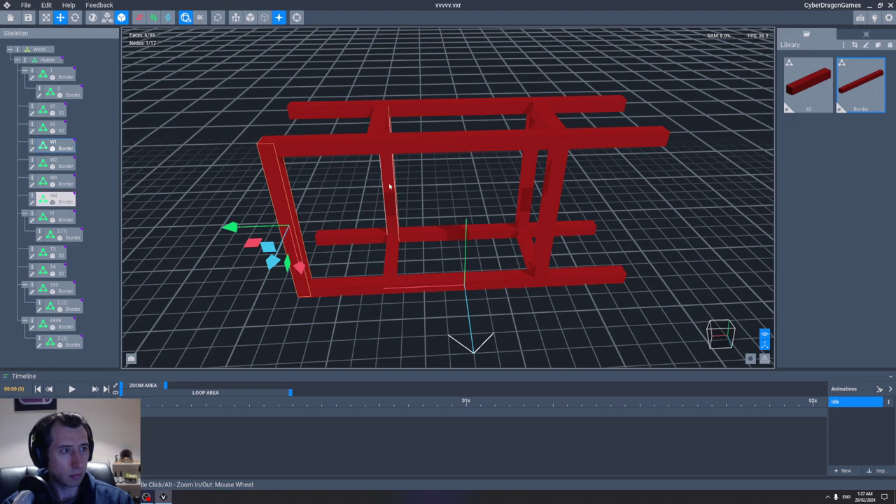
left_click(392, 199)
left_click_drag(334, 178, 256, 183)
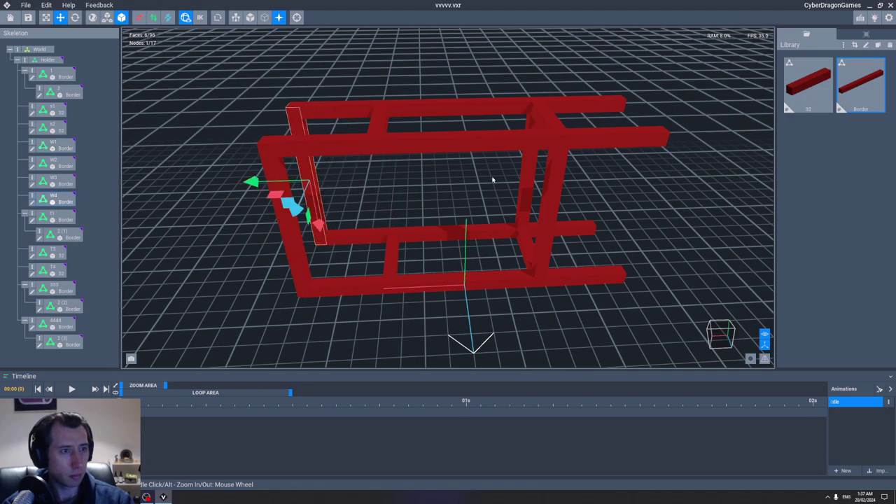
Step: Move the W2 and W3 uprights and the small bar to the frame's right end
middle_click_drag(490, 180, 481, 189)
left_click(444, 249)
left_click_drag(396, 222, 481, 219)
left_click(440, 210)
left_click_drag(385, 178, 462, 175)
left_click(444, 250)
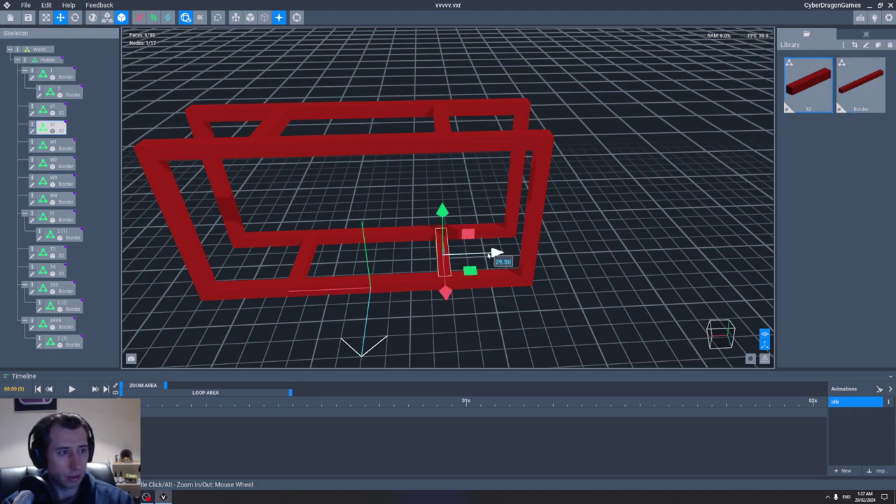
left_click_drag(493, 252, 567, 250)
Step: Move the remaining border and top bars left and the short T4 top bar right
left_click_drag(359, 260, 290, 259)
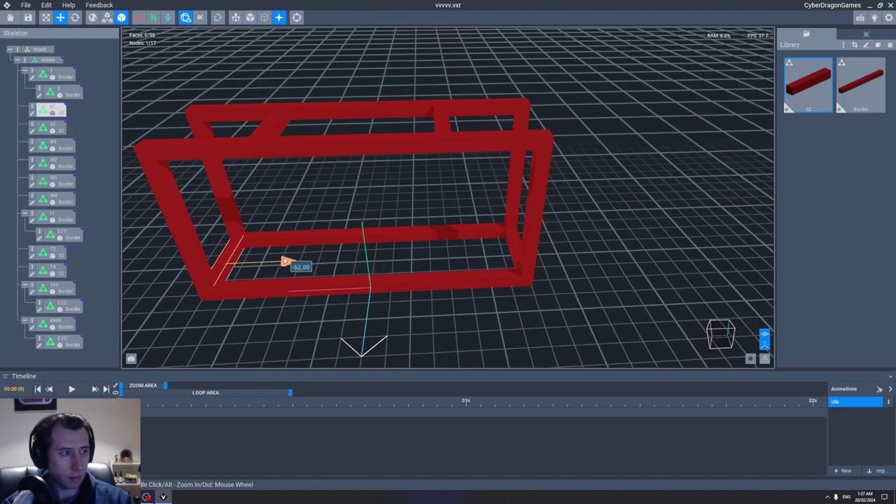
middle_click_drag(290, 260, 329, 186)
left_click(329, 186)
left_click_drag(389, 190, 296, 193)
left_click(511, 188)
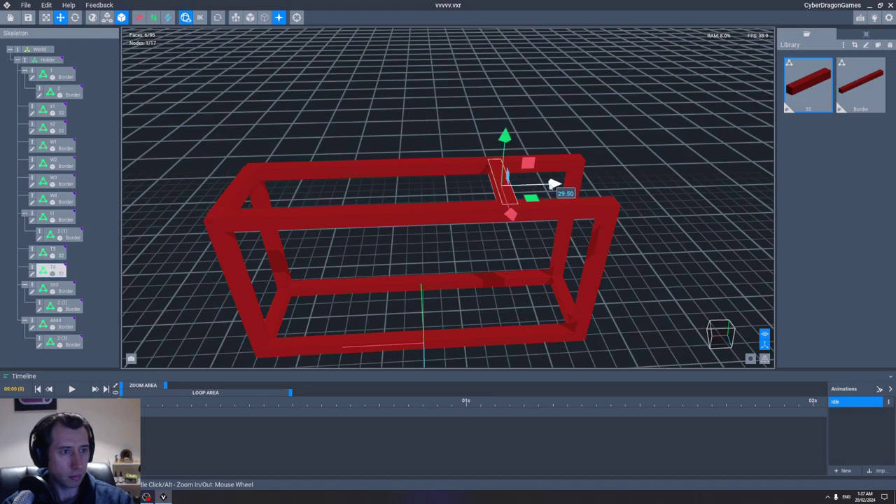
left_click_drag(554, 184, 645, 180)
Step: Clear the selection and save the elongated frame
left_click(648, 130)
scroll(648, 129, "down", 5)
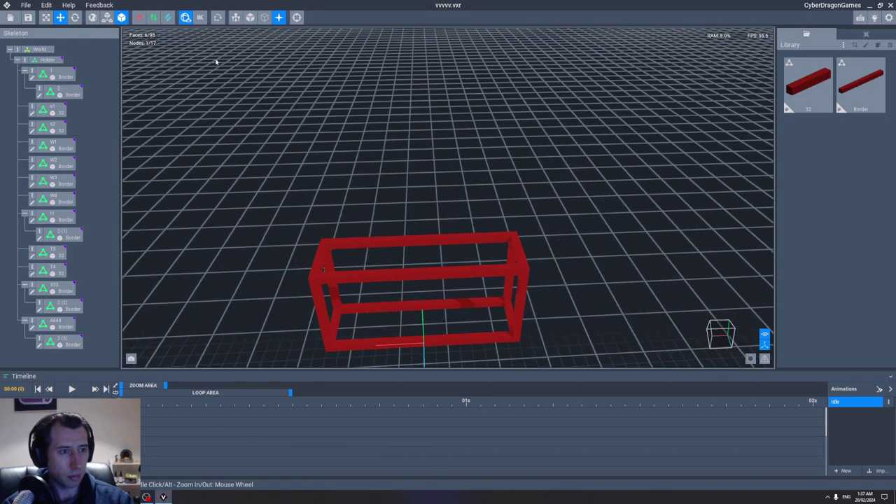
left_click(28, 18)
Step: Export the long red frame to the workspace with the default thumbnail and Idle animation
left_click(47, 5)
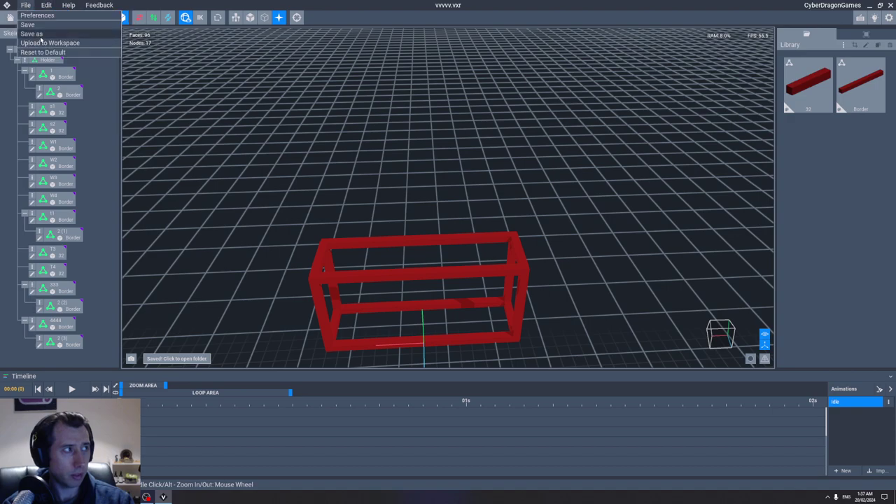
left_click(42, 47)
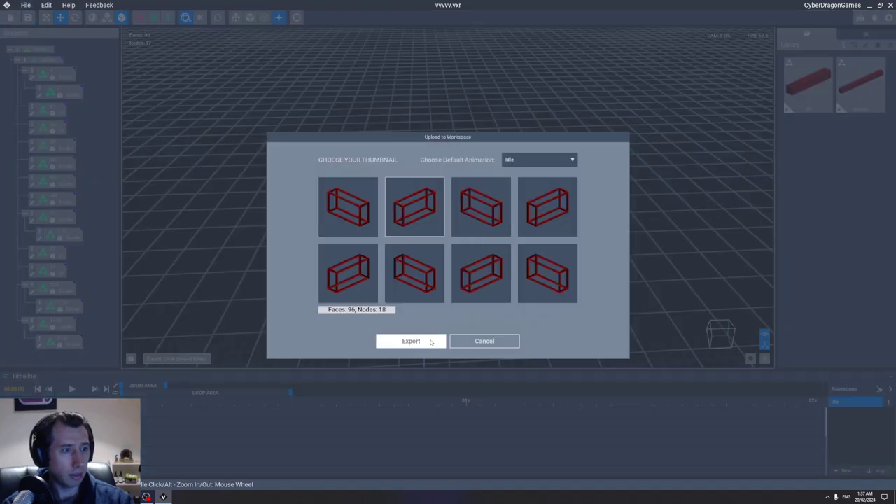
left_click(432, 341)
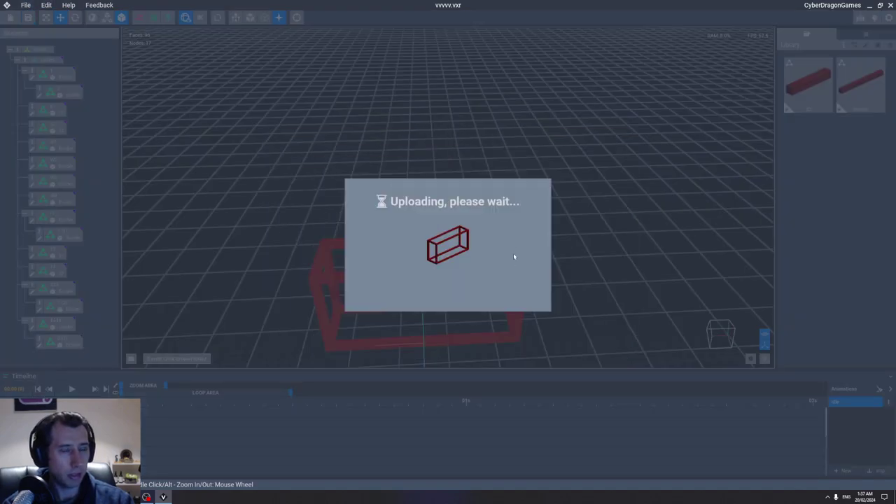
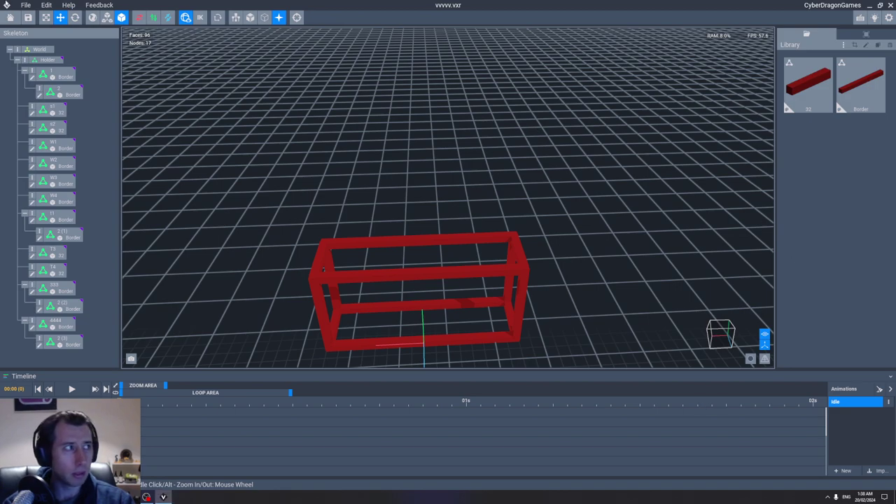
Step: Save and close the red frame model vvvvv.vxr, then quit VoxEdit
left_click(10, 18)
left_click(389, 161)
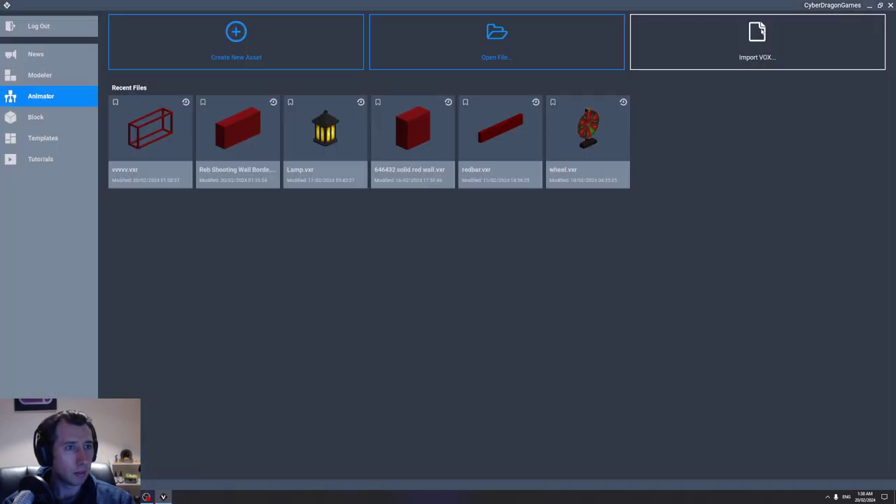
left_click(889, 5)
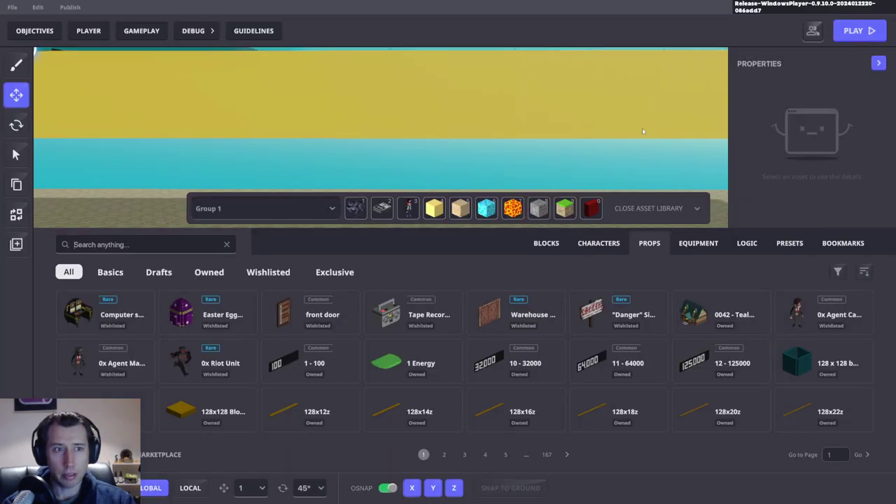
Step: Search the asset library for '64' and add Red Border Wall 64 x 32 to hotbar slot 9
left_click(199, 240)
type("64")
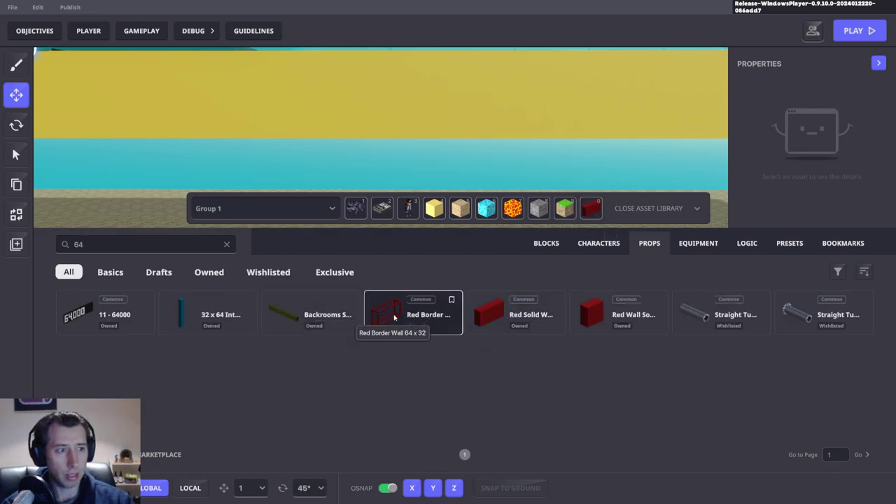
left_click(394, 317)
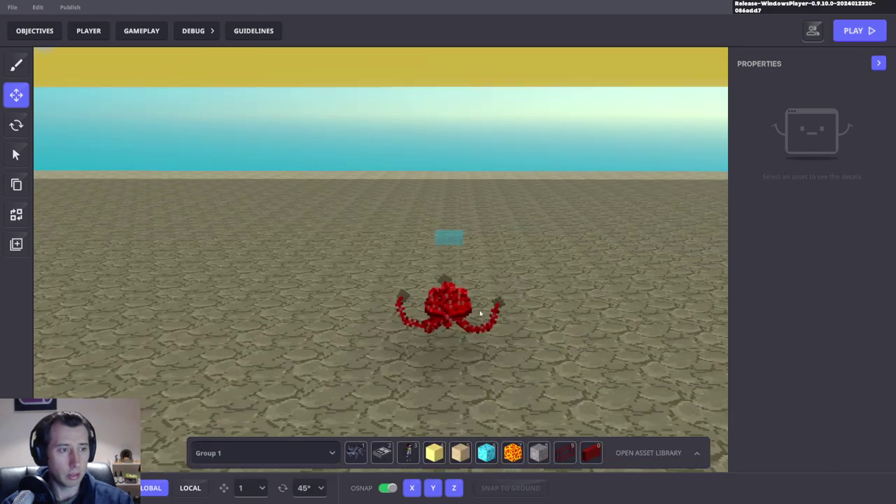
Step: Go to the Gun 1 Shooter and bring up its spawn Preset field
mouse_move(480, 313)
right_mouse_down()
mouse_move(556, 336)
mouse_move(471, 326)
right_mouse_up()
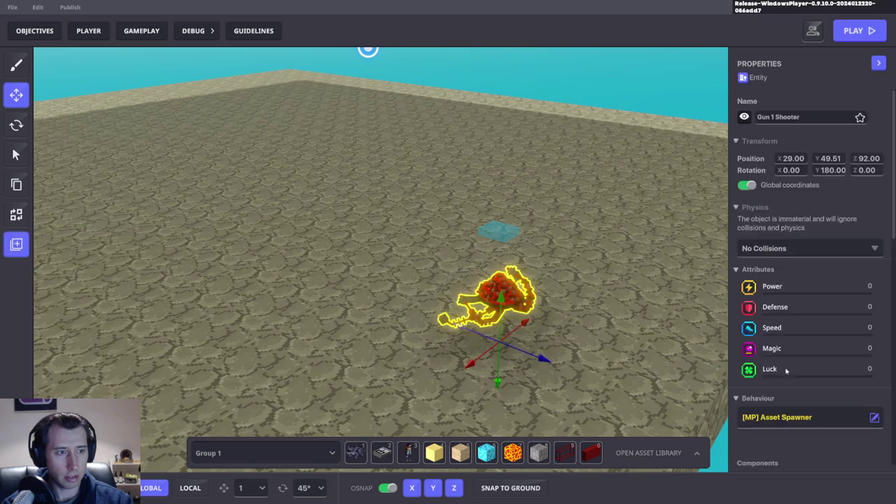
scroll(812, 315, "down", 5)
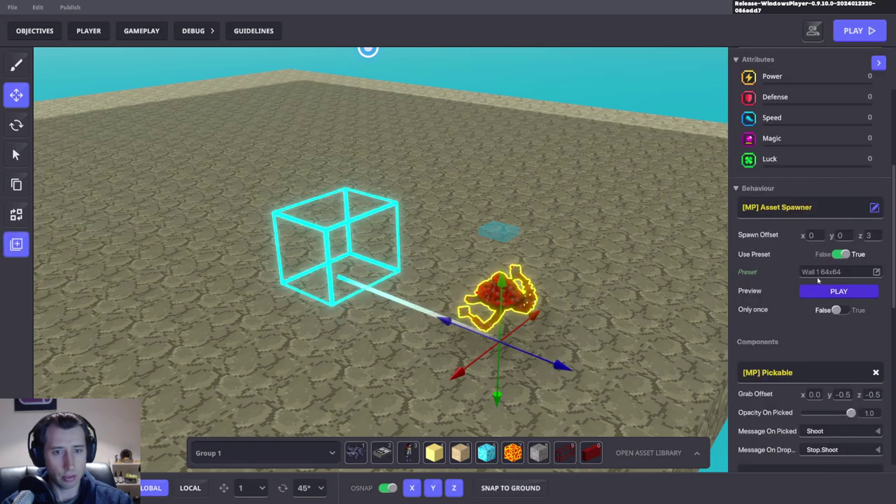
left_click(649, 453)
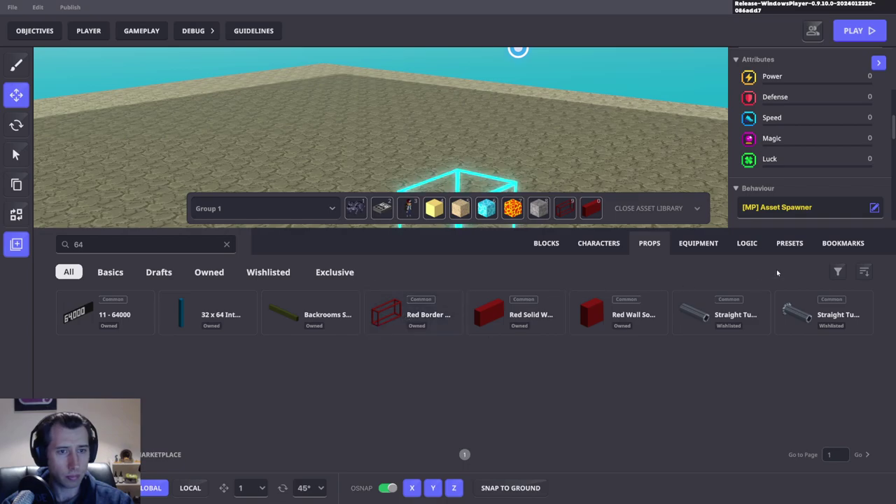
Step: Choose the Wall 1 64x64 preset from the presets matching '64', with the view facing the walkway floor
left_click(790, 243)
left_click(105, 313)
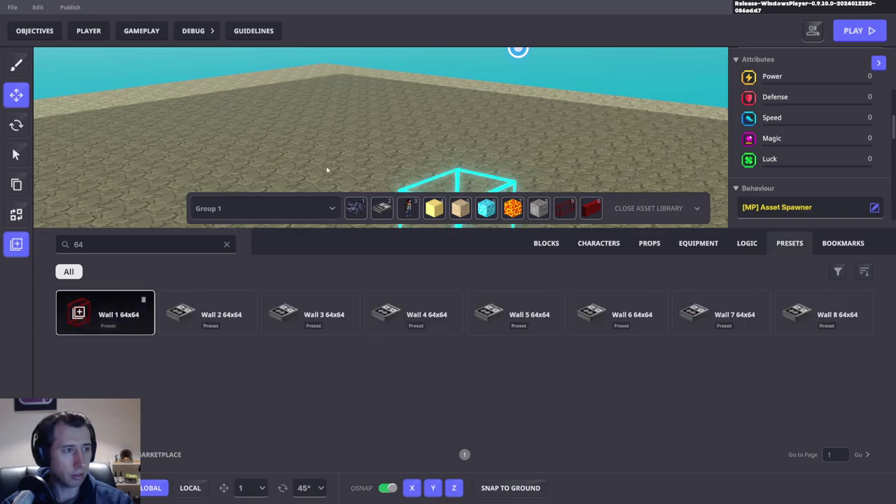
mouse_move(332, 164)
right_mouse_down()
mouse_move(348, 150)
mouse_move(408, 159)
mouse_move(402, 152)
right_mouse_up()
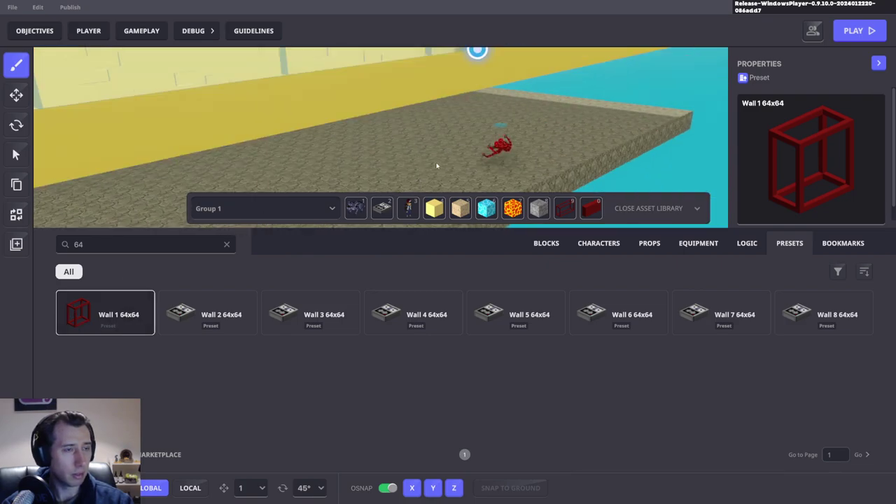
left_click(697, 208)
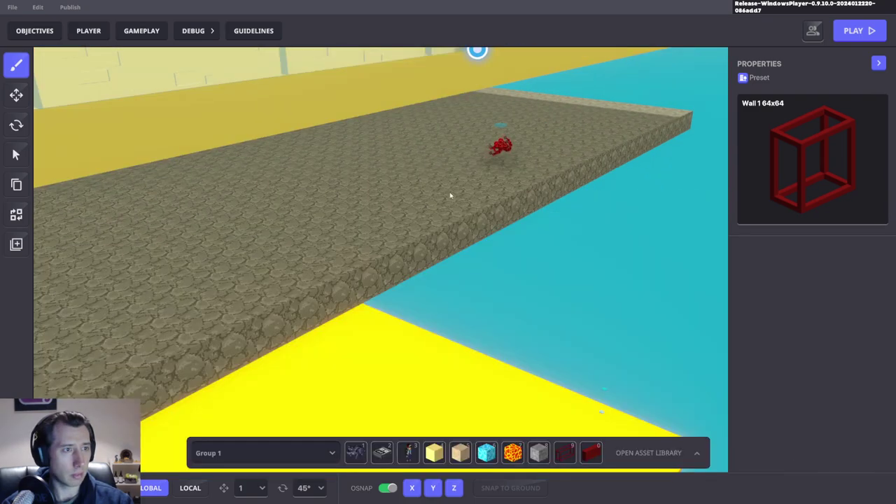
right_click_drag(453, 194, 404, 187)
scroll(406, 183, "up", 8)
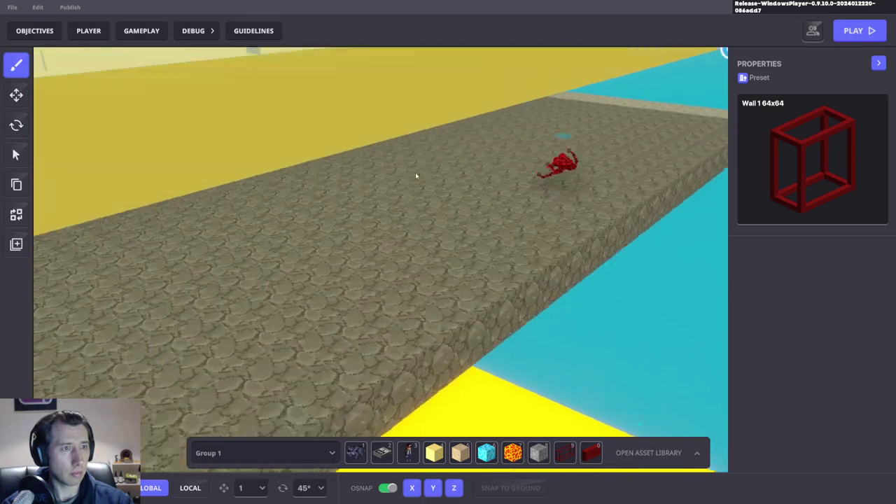
scroll(441, 203, "down", 8)
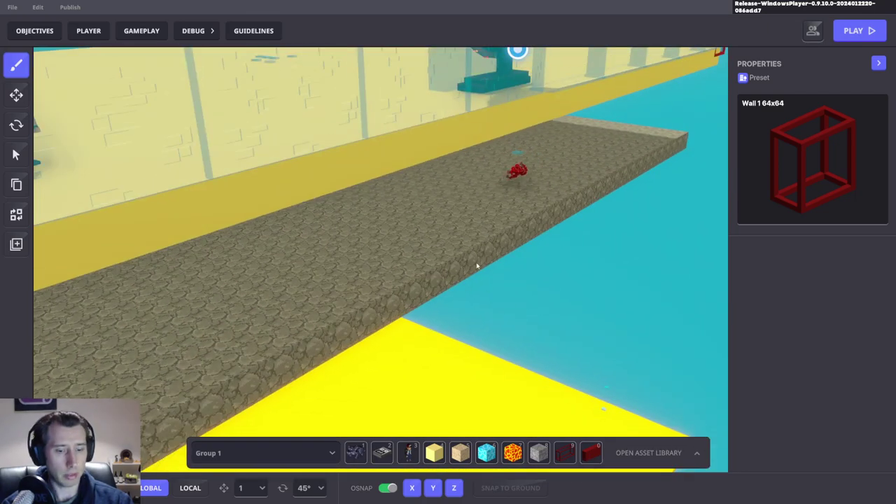
key("Tab")
left_click(721, 313)
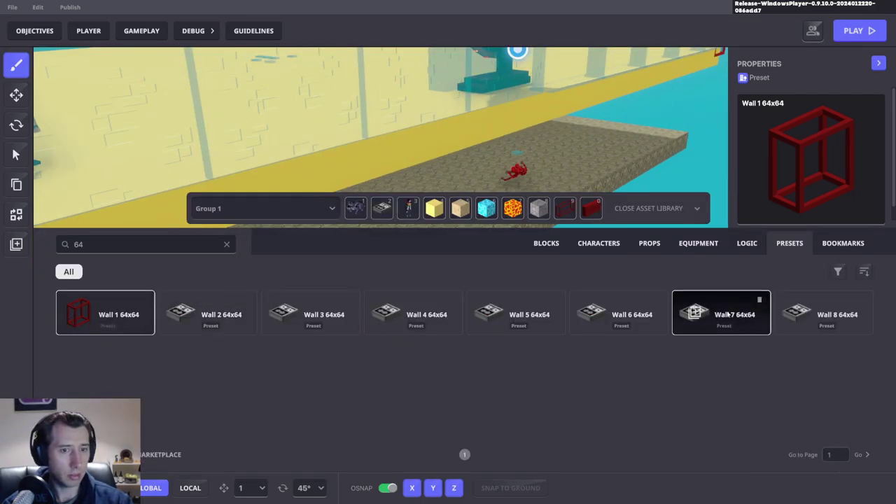
right_click_drag(577, 168, 329, 181)
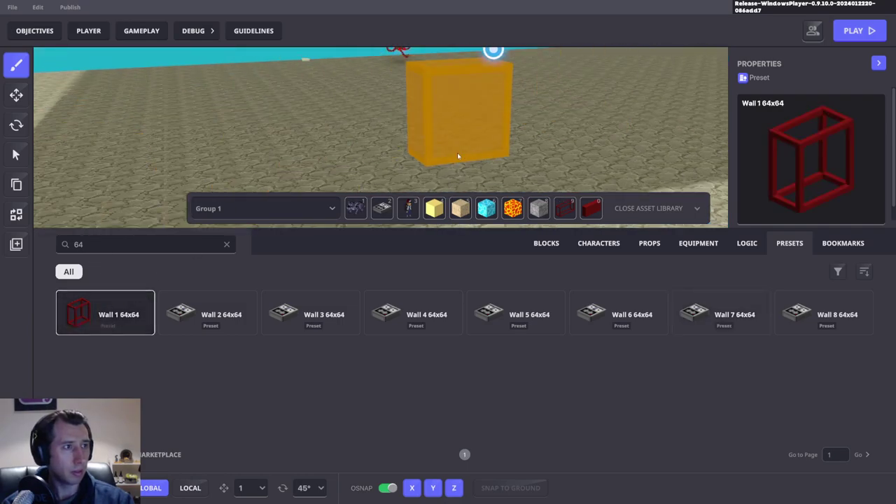
Step: Place the Wall 1 64x64 preset on the floor and select the new red wall
left_click(458, 163)
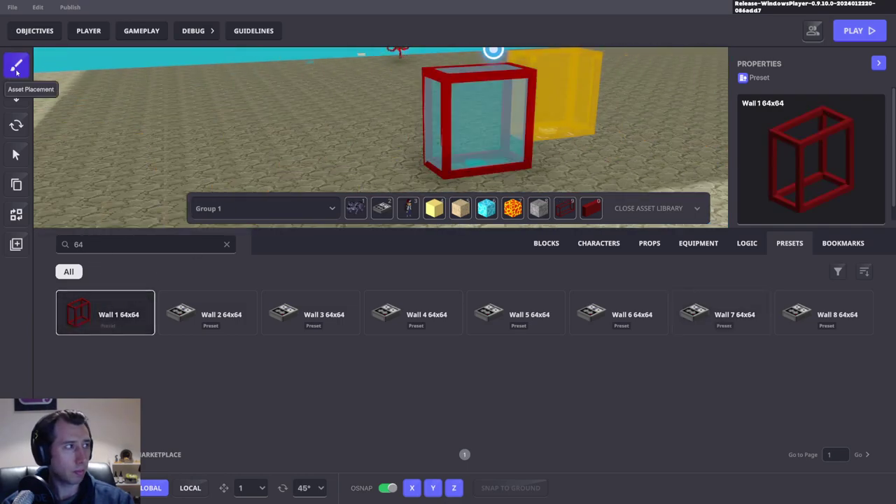
left_click(16, 95)
scroll(411, 126, "down", 2)
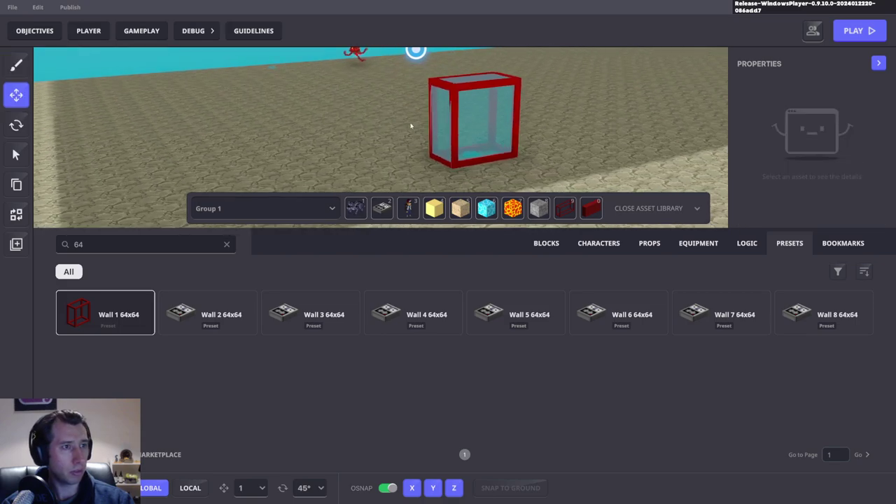
left_click(456, 91)
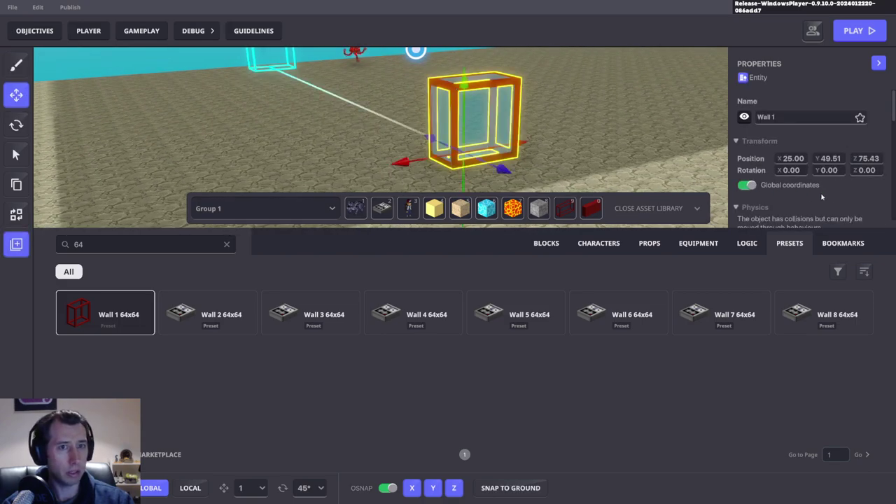
scroll(799, 217, "down", 2)
key("Escape")
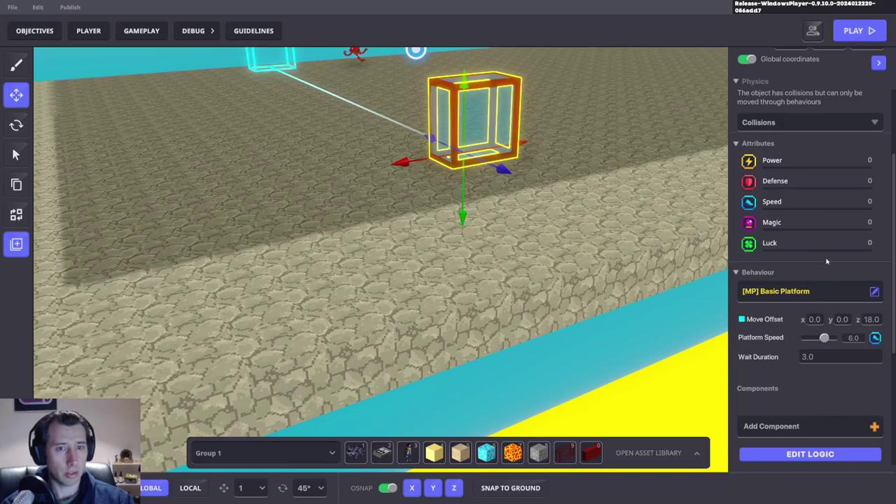
scroll(827, 260, "up", 2)
right_click_drag(580, 164, 482, 182)
Step: Replace the wall's asset with Red Border Wall 64 x 32
left_click(16, 214)
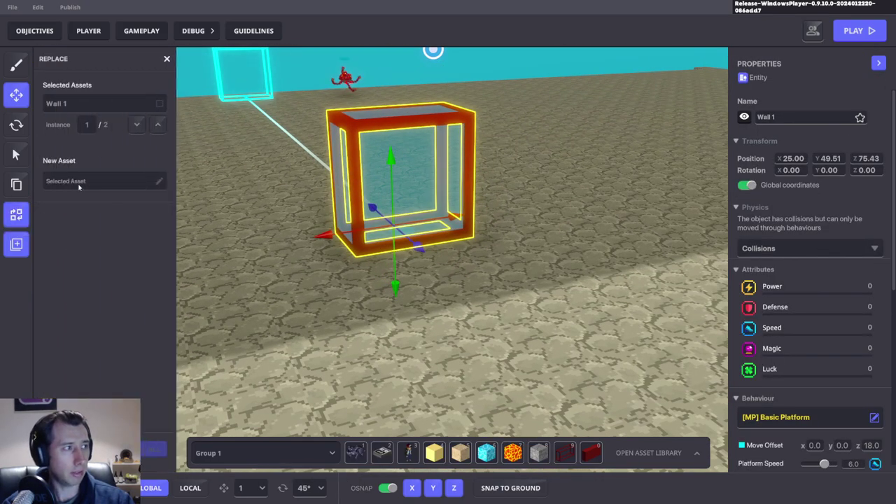
left_click(78, 181)
left_click(335, 139)
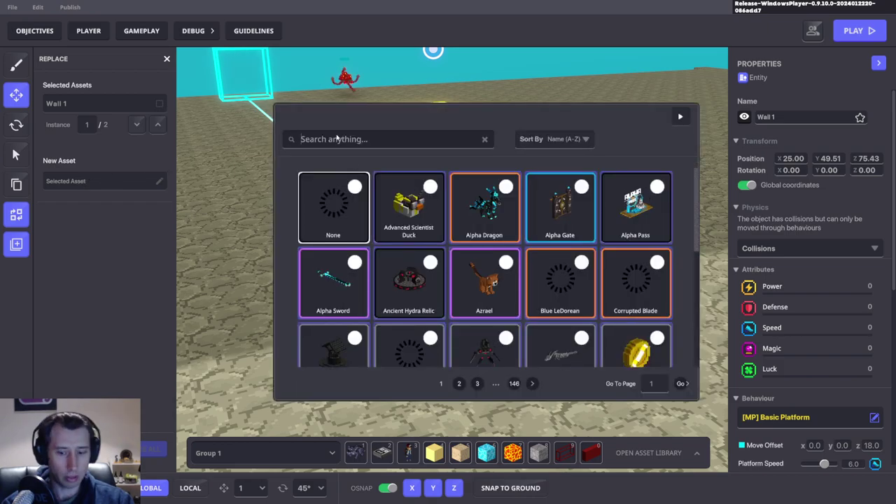
type("64")
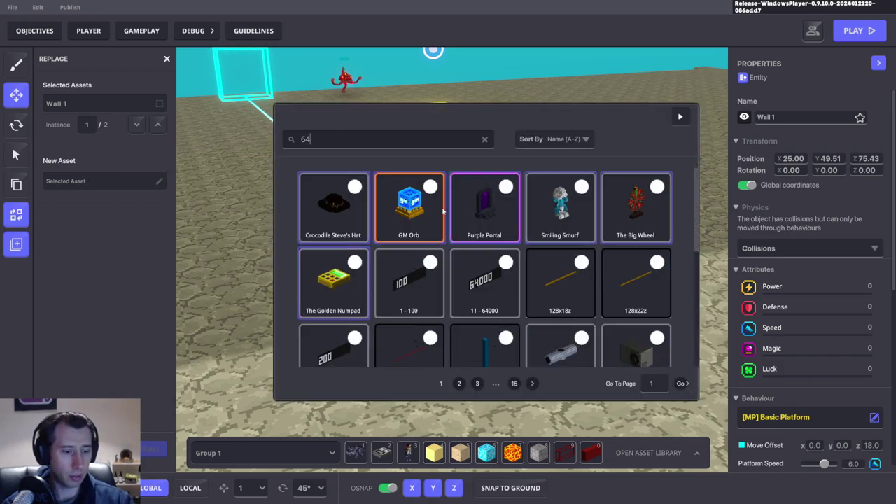
type(" x")
left_click(449, 206)
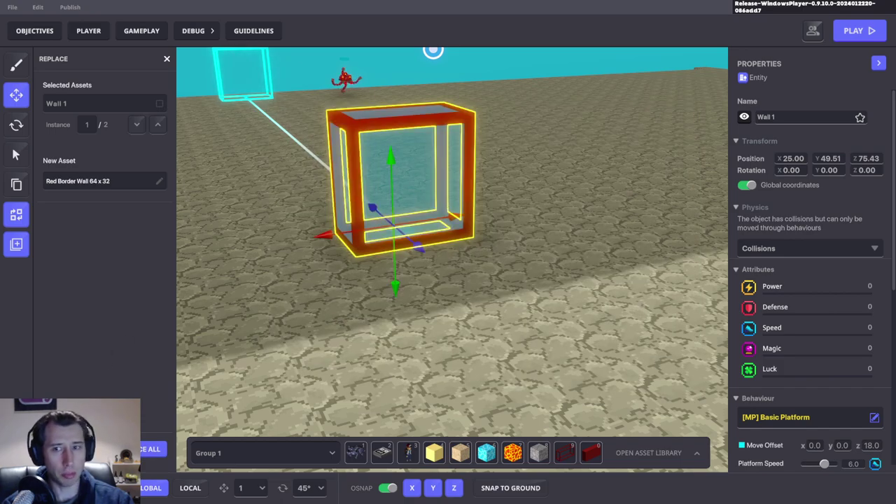
left_click(150, 449)
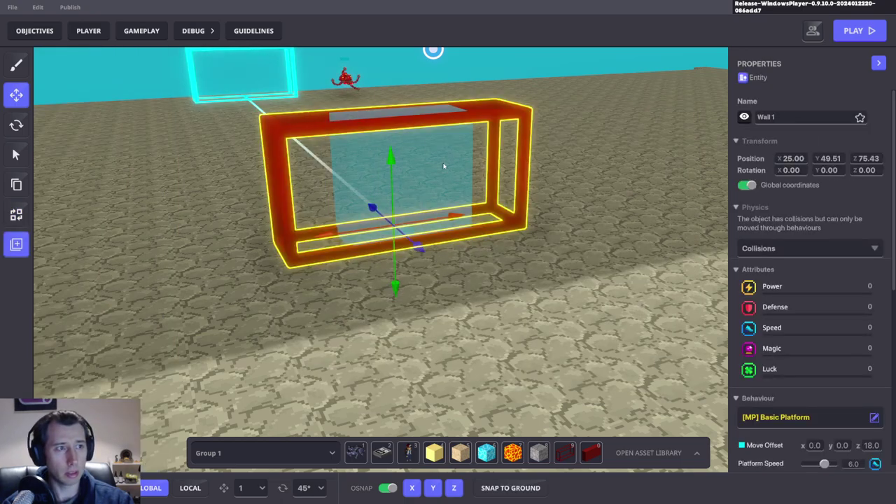
Step: Replace the inner solid wall with Red Solid Wall 64 x 32 and hide it in the editor
left_click(432, 166)
left_click(16, 215)
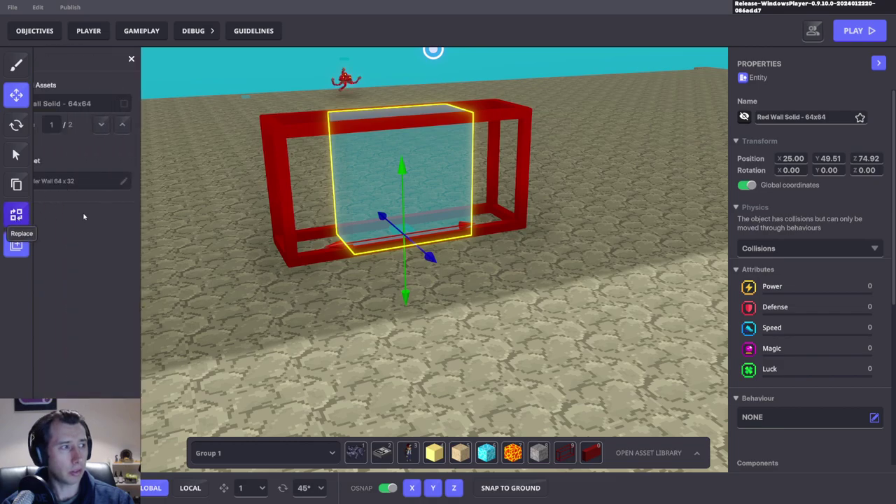
left_click(109, 186)
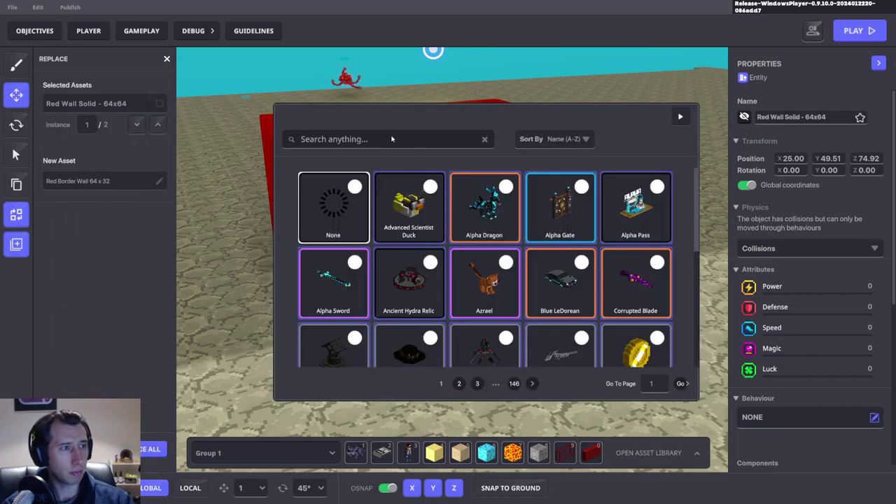
type("64")
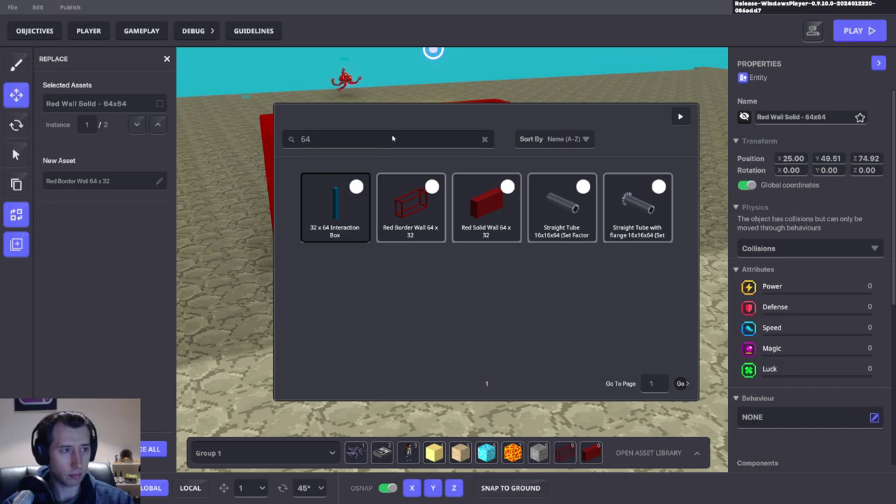
left_click(493, 208)
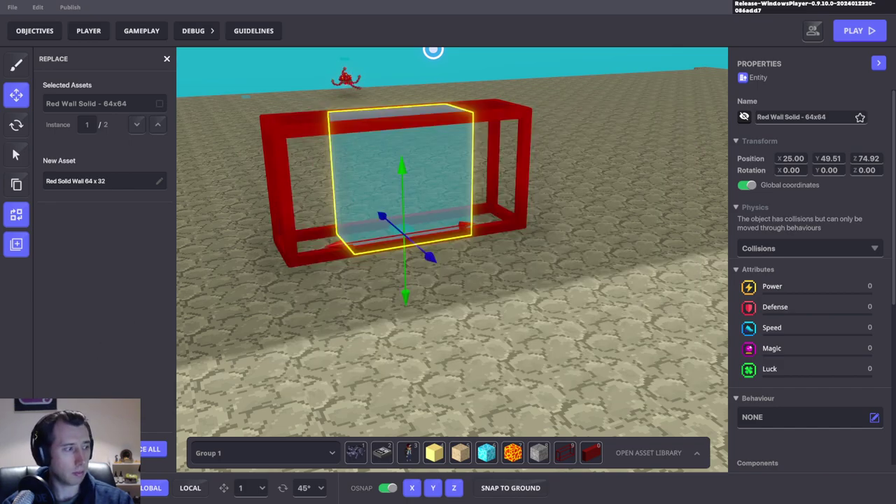
left_click(151, 449)
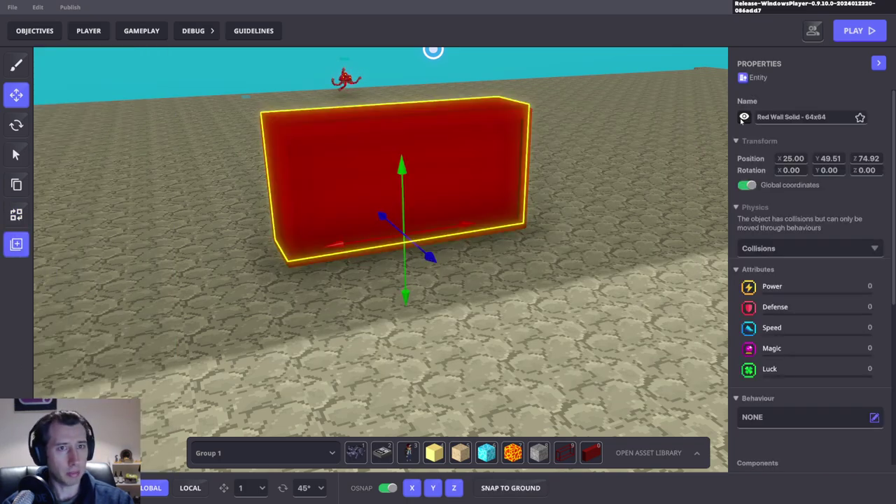
left_click(743, 118)
Step: Nudge the see-through wall from Z 74.92 to 73.92, then slide Wall 1 64x64 along Z
middle_click_drag(444, 332, 399, 266)
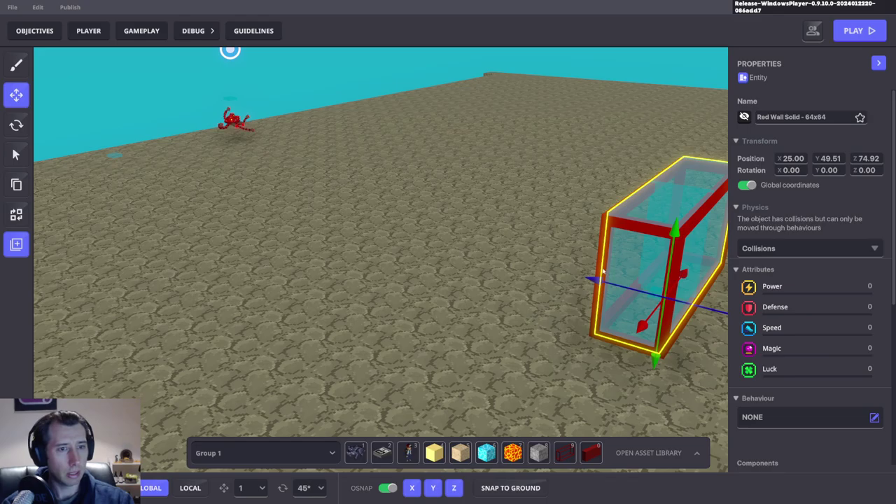
key("f")
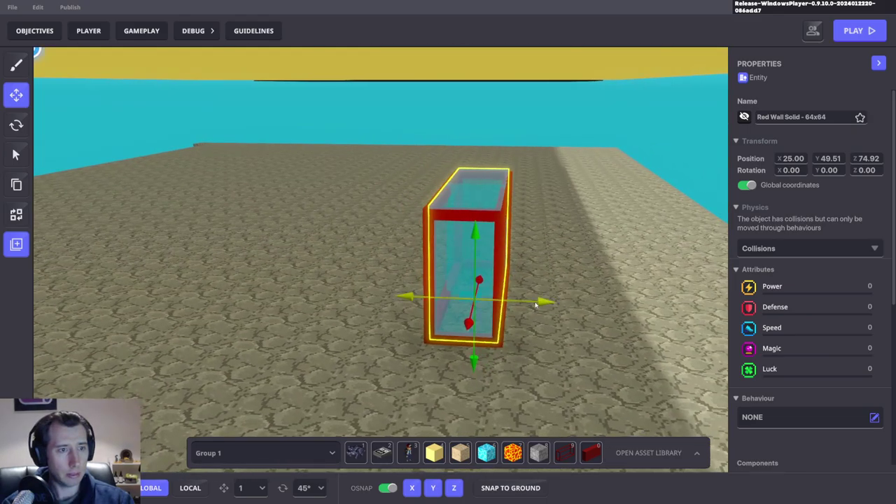
left_click_drag(536, 304, 528, 301)
scroll(472, 291, "up", 5)
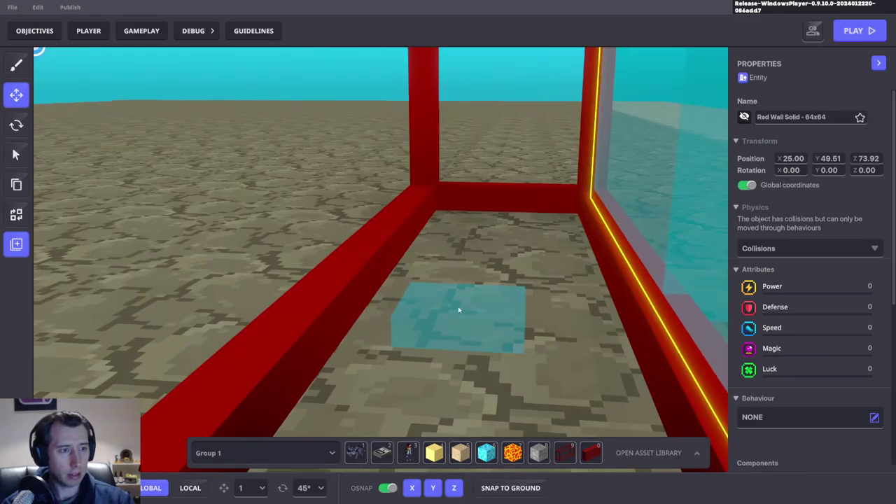
left_click(463, 308)
scroll(466, 306, "down", 5)
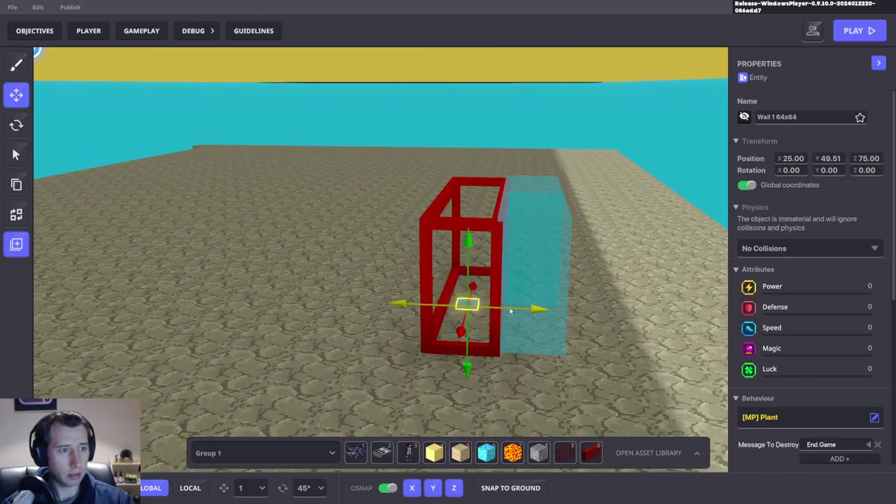
left_click_drag(511, 311, 597, 237)
key("f")
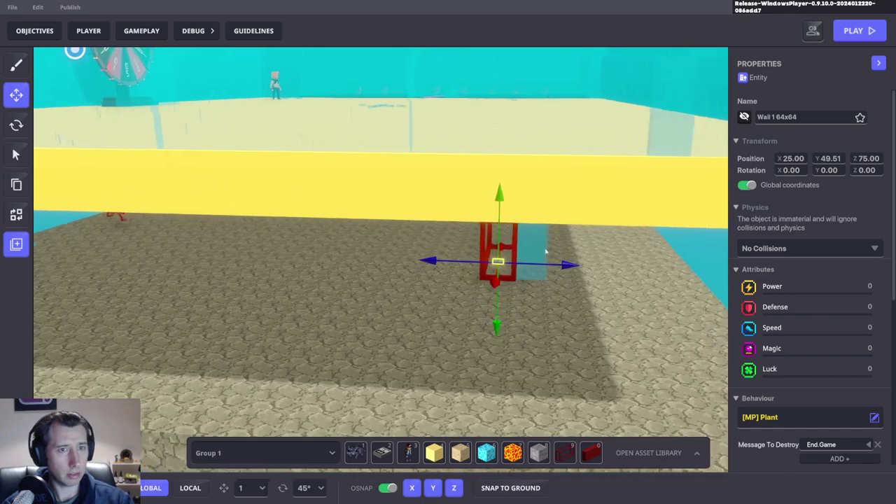
left_click(808, 117)
key("ctrl+c")
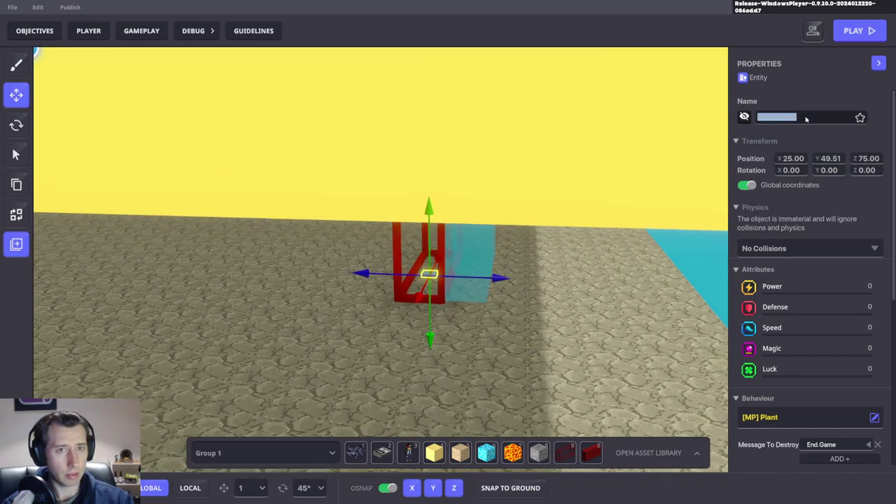
key("Escape")
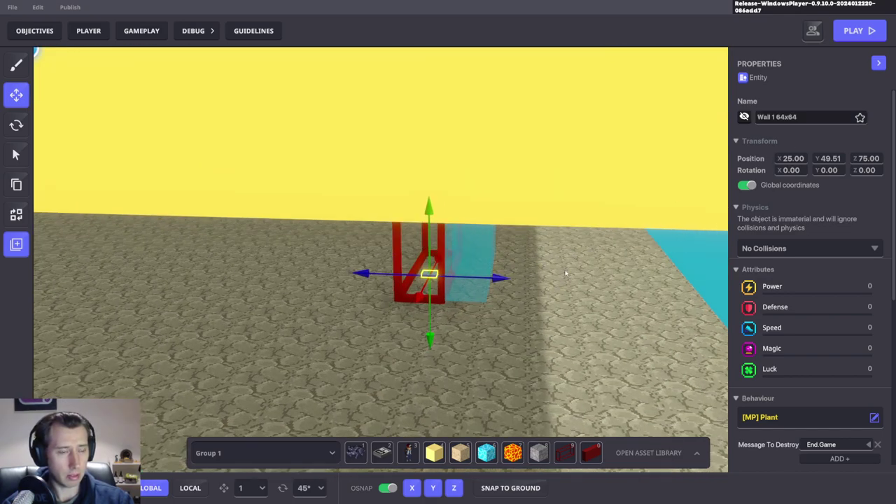
Step: Filter the Hierarchy to Wall 1 64x64 and move it along Z to 74.00, in line with the red wall
scroll(527, 320, "down", 5)
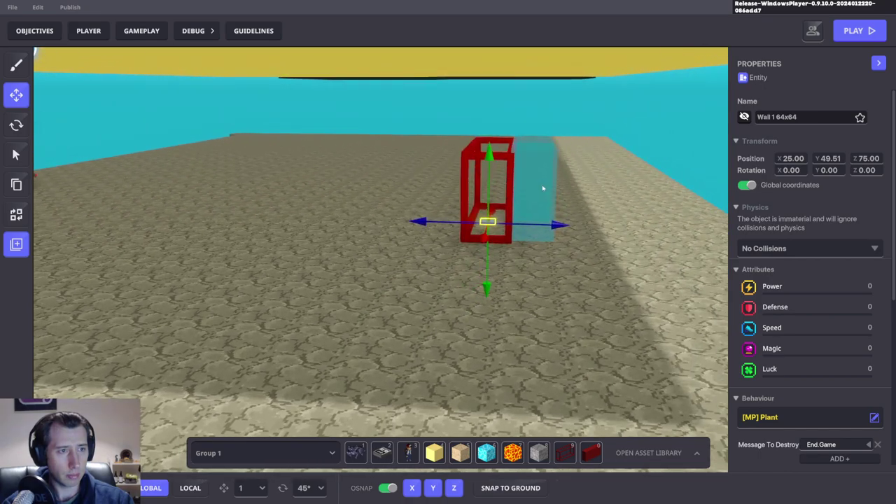
left_click(542, 189)
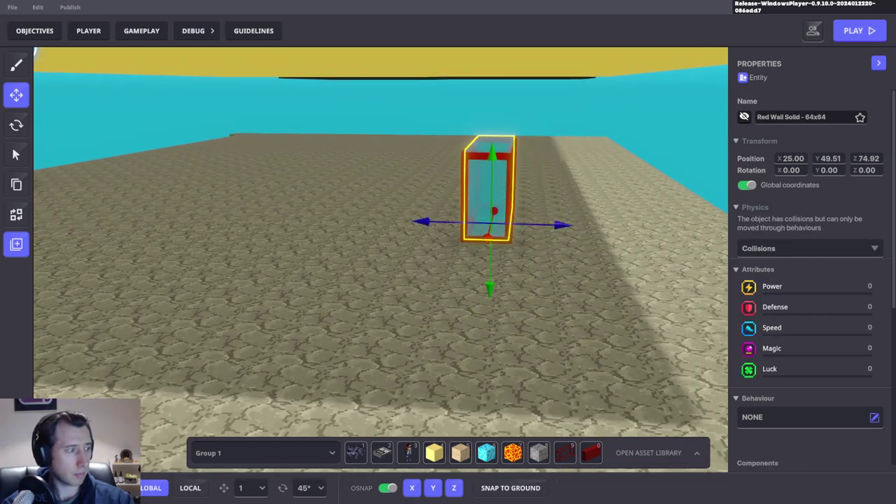
mouse_move(35, 52)
key("ctrl+v")
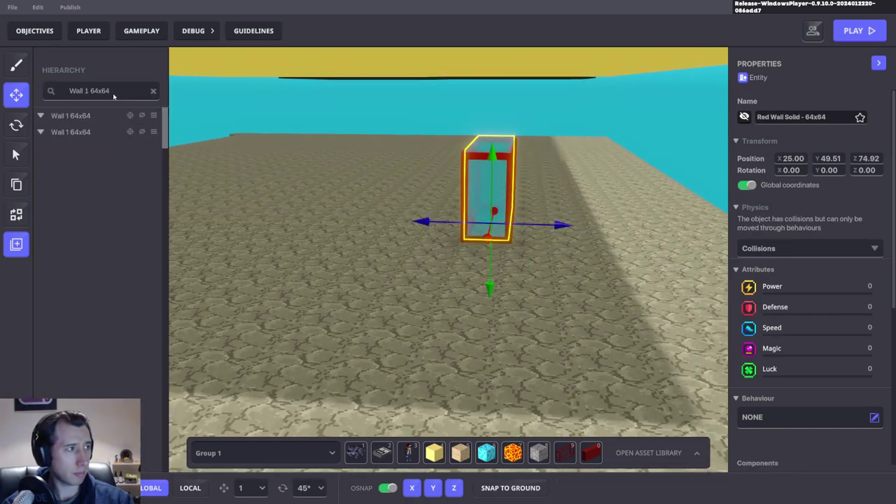
left_click(105, 114)
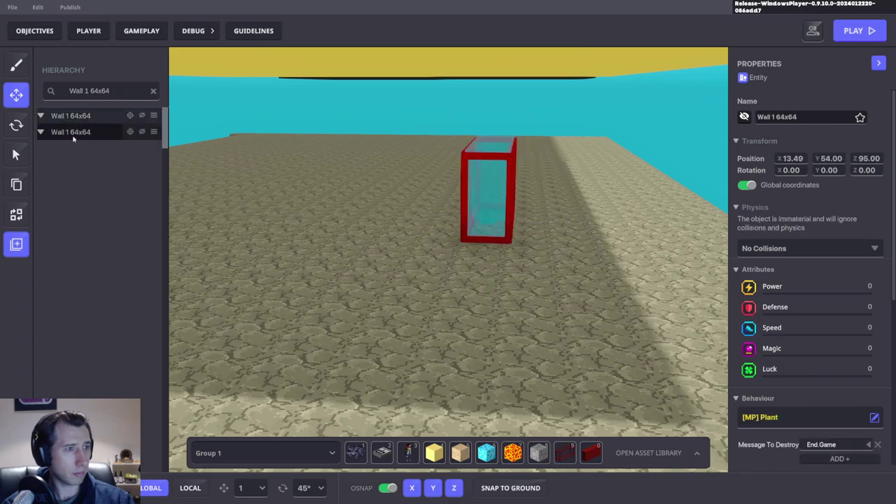
left_click(73, 133)
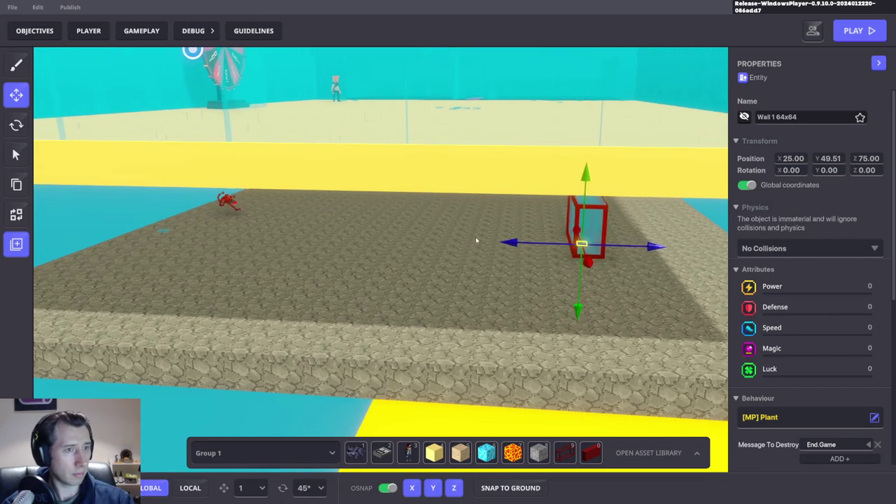
left_click_drag(515, 241, 538, 244)
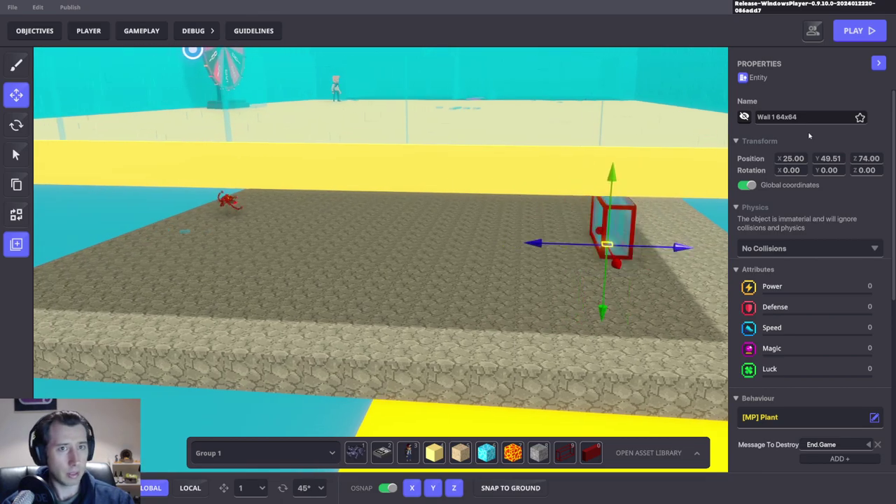
double_click(609, 238)
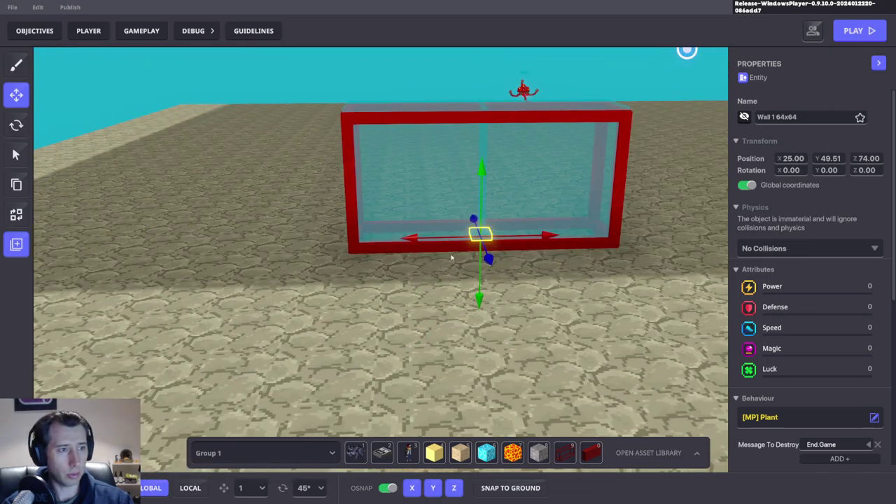
Step: Rename the wall from Wall 1 64x64 to Wall 1 128x64 and copy the name
left_click(768, 121)
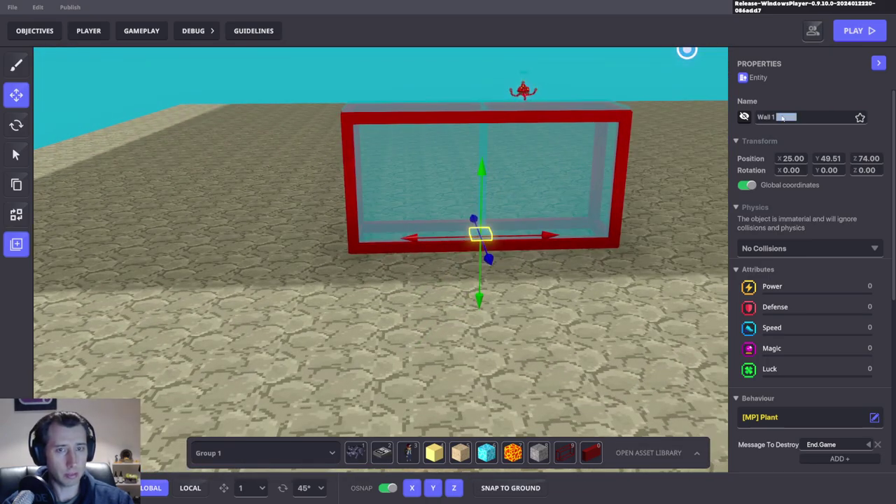
left_click(783, 118)
double_click(783, 117)
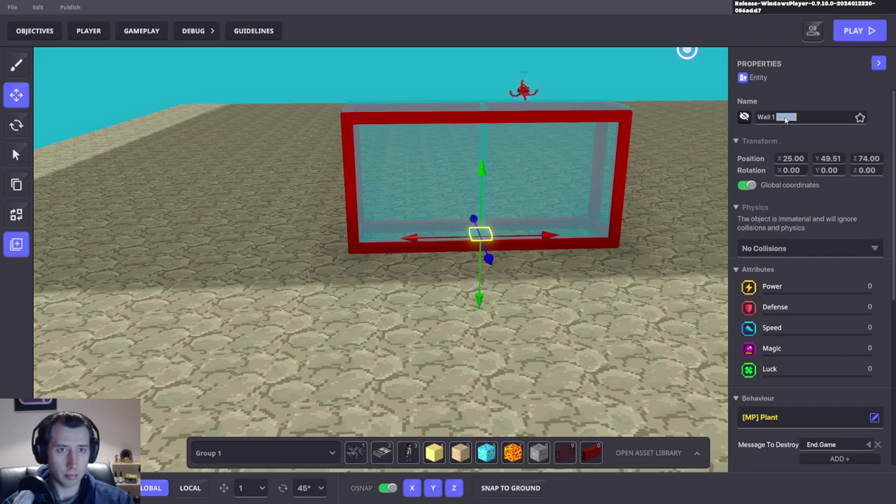
left_click(780, 121)
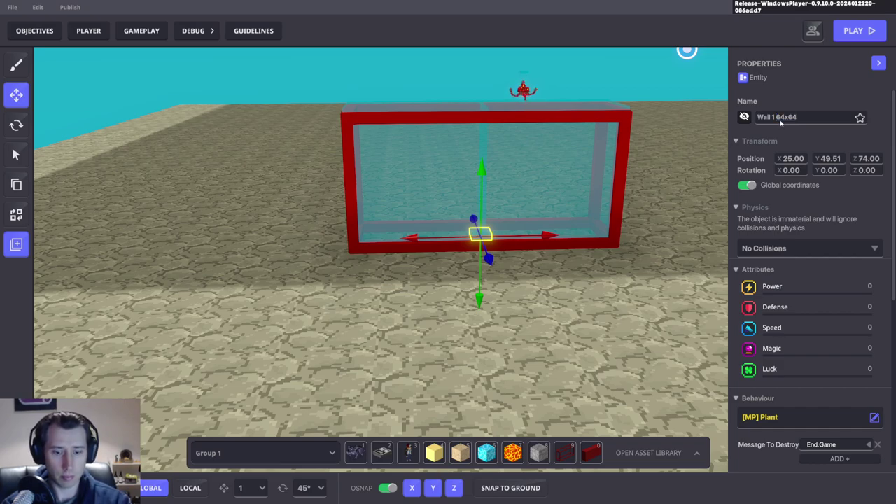
type("128")
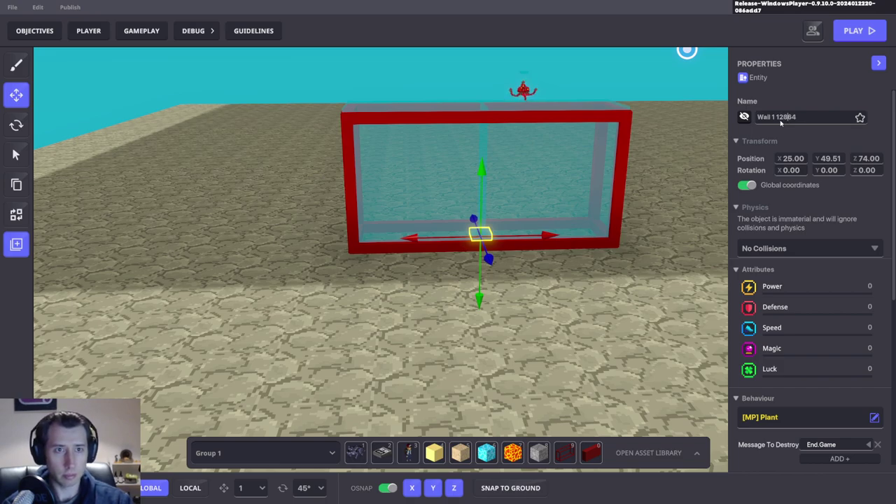
key("ctrl+a")
key("ctrl+c")
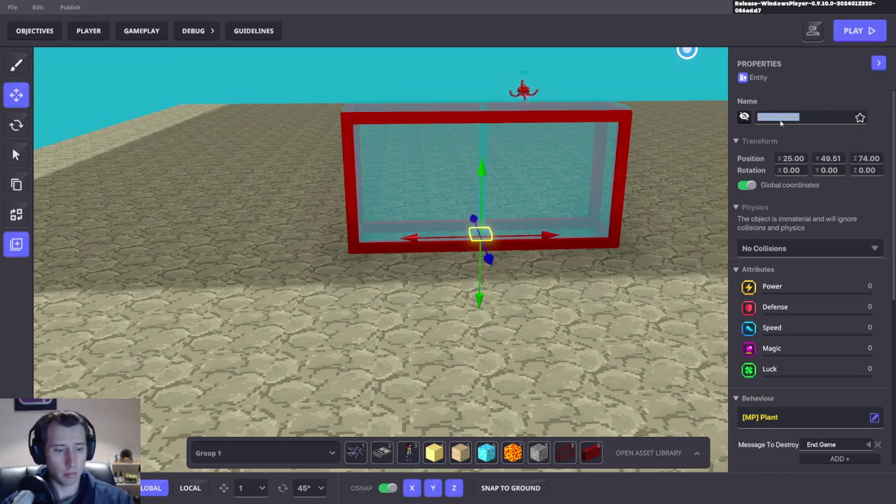
Step: Create a new preset named Wall 1 128x64 in the Preset Creator
left_click(18, 251)
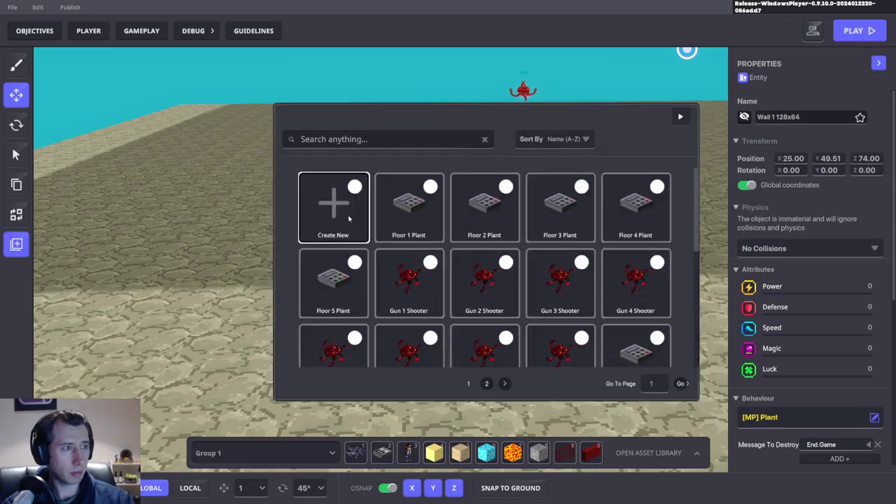
left_click(348, 215)
key("ctrl+v")
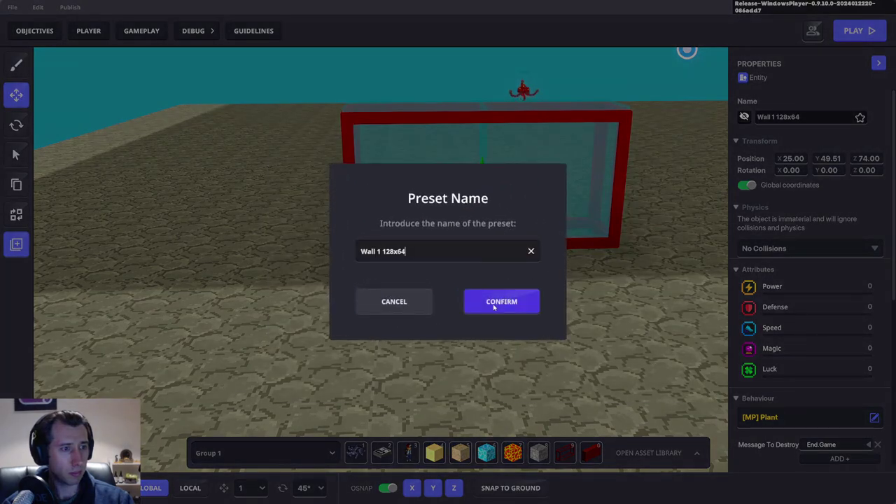
left_click(501, 302)
scroll(473, 259, "down", 3)
right_click_drag(473, 259, 514, 260)
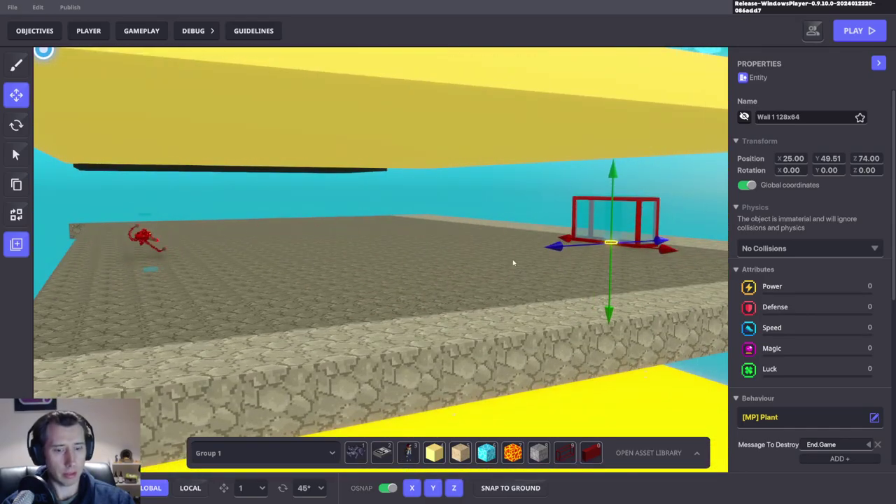
Step: Set the Gun 1 Shooter's spawner Preset to Wall 1 128x64
scroll(824, 359, "down", 3)
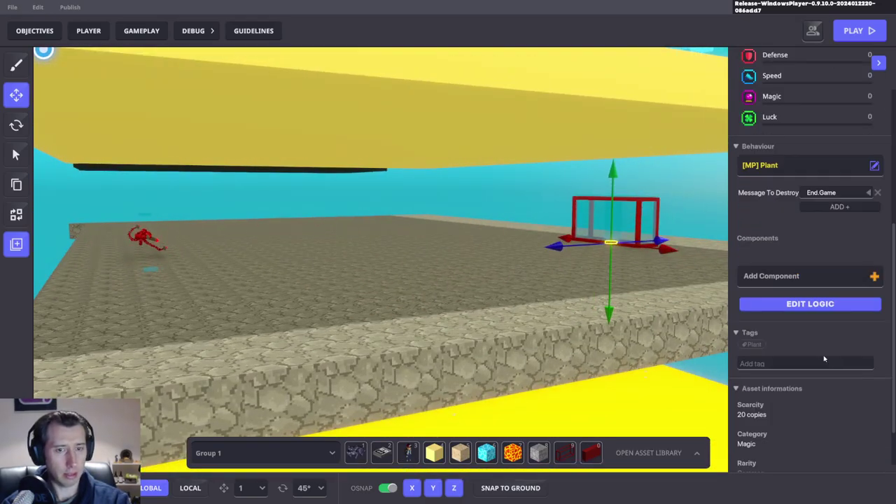
left_click(443, 255)
right_click_drag(442, 255, 539, 238)
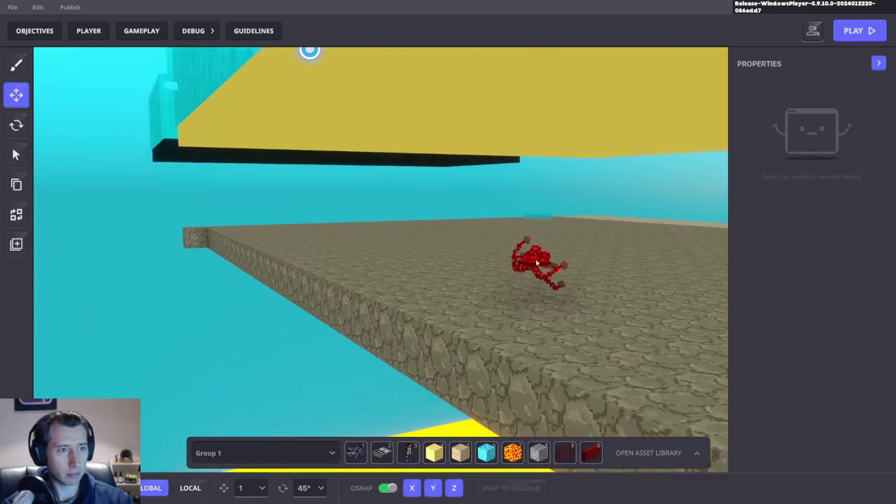
left_click(536, 256)
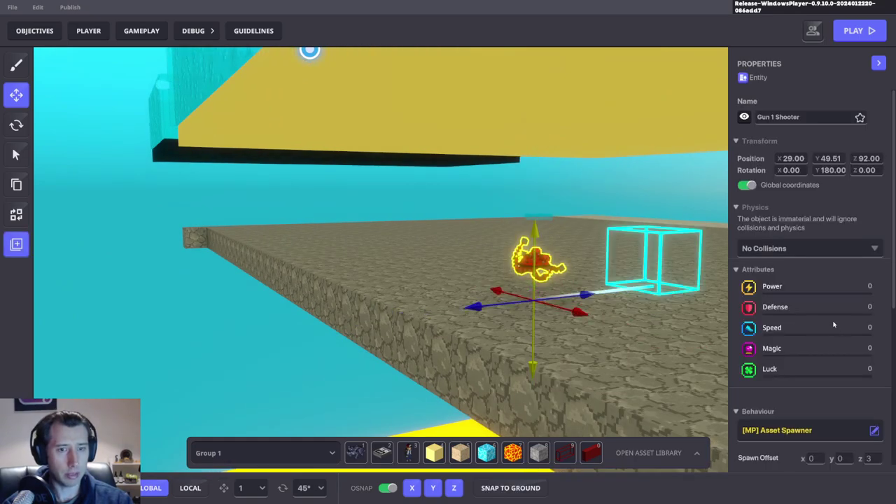
scroll(803, 311, "down", 3)
scroll(804, 311, "down", 1)
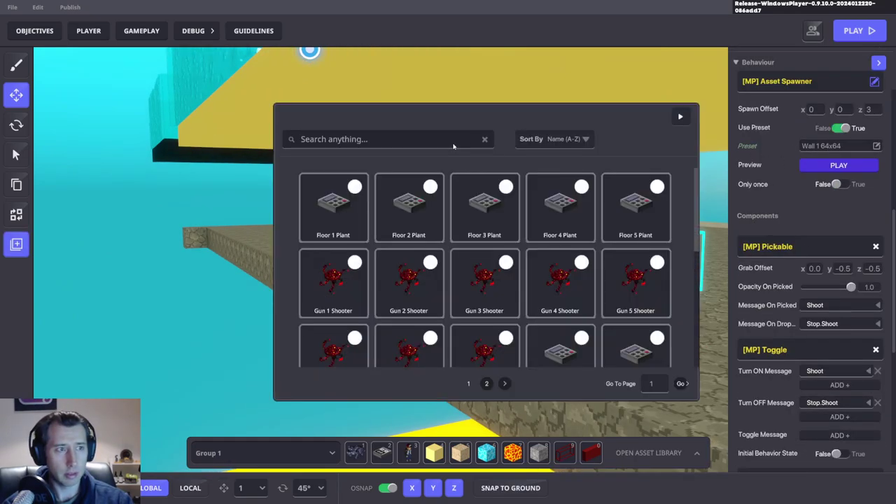
left_click(840, 146)
scroll(392, 210, "down", 5)
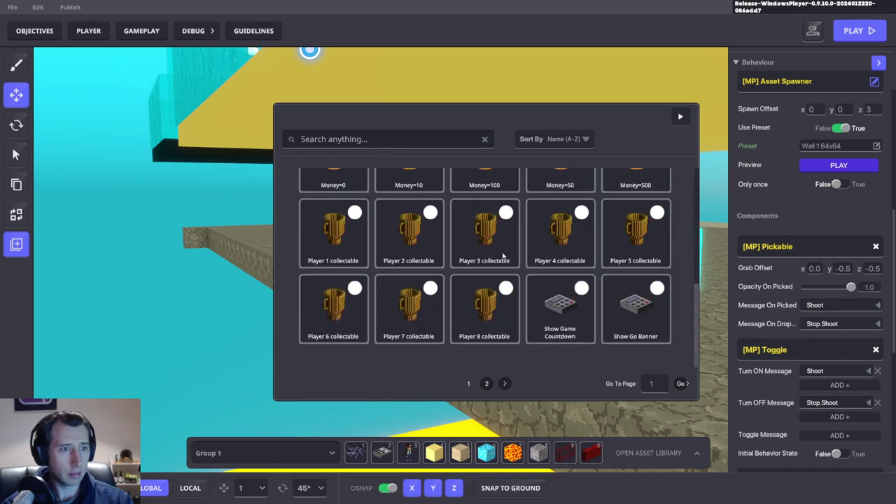
left_click(487, 384)
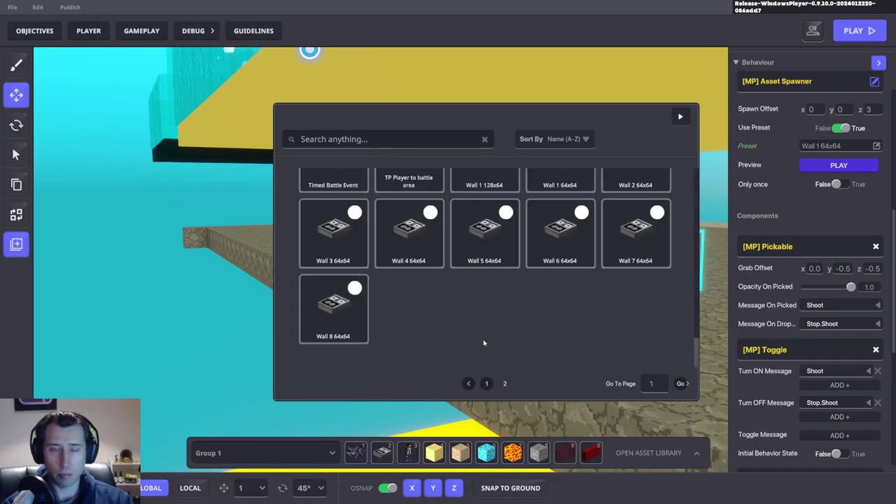
scroll(501, 302, "up", 2)
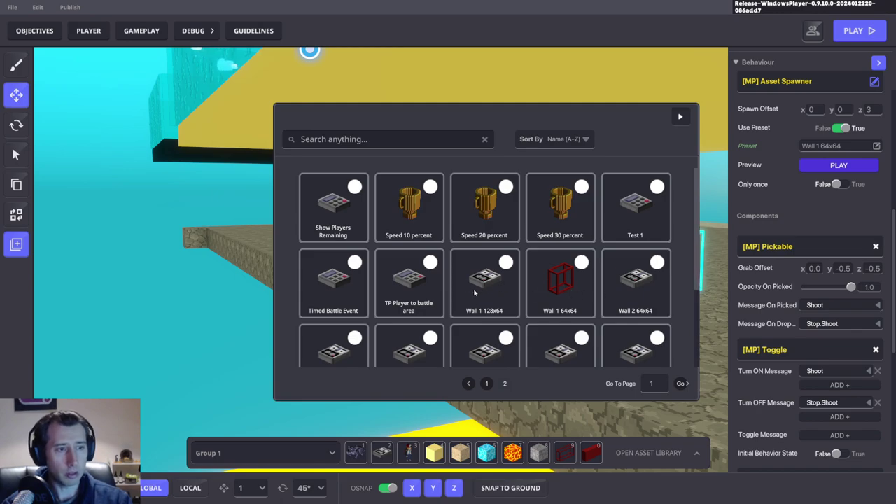
left_click(490, 308)
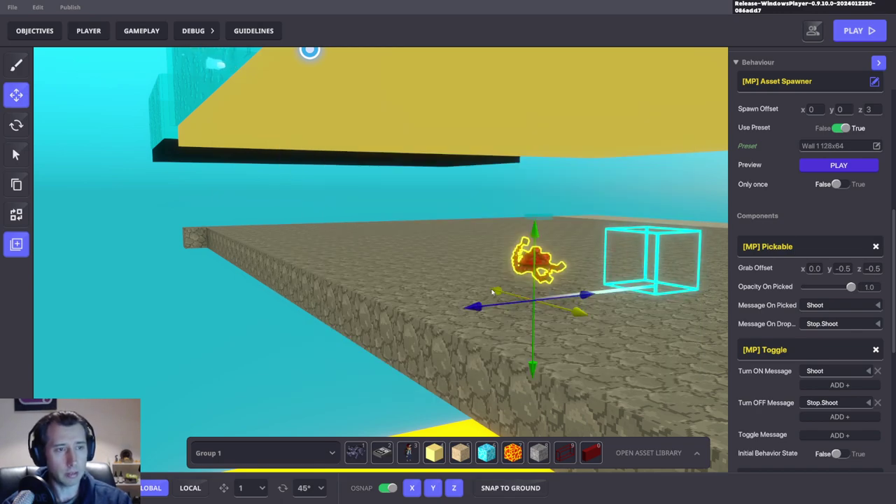
Step: Raise the spawner and slide it rightward across the yellow floor
right_click_drag(620, 348, 608, 297)
scroll(608, 296, "down", 2)
left_click_drag(566, 258, 566, 148)
right_click_drag(565, 149, 295, 242)
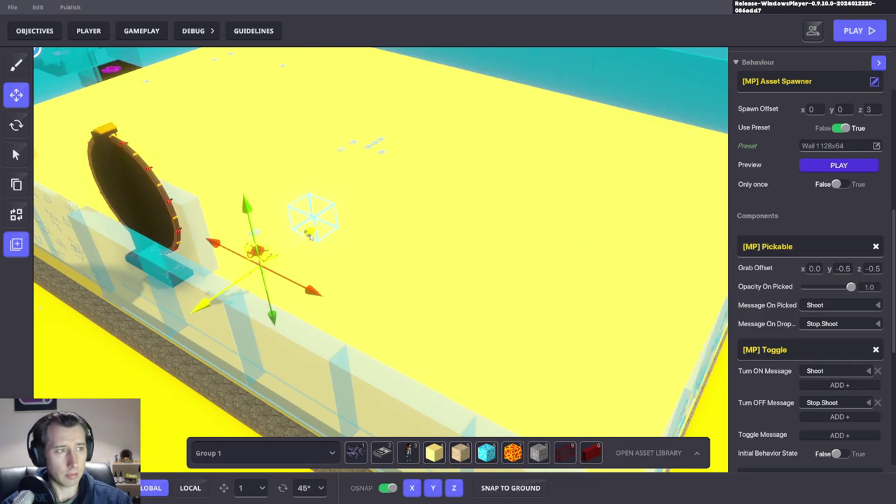
left_click_drag(295, 243, 600, 210)
right_click_drag(600, 210, 548, 220)
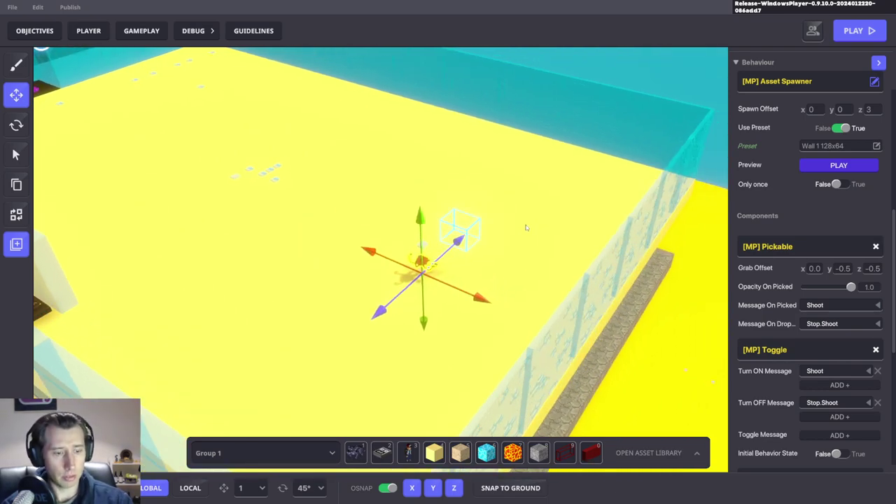
Step: Save the level changes with Ctrl+S and confirm
key("ctrl+s")
left_click(512, 274)
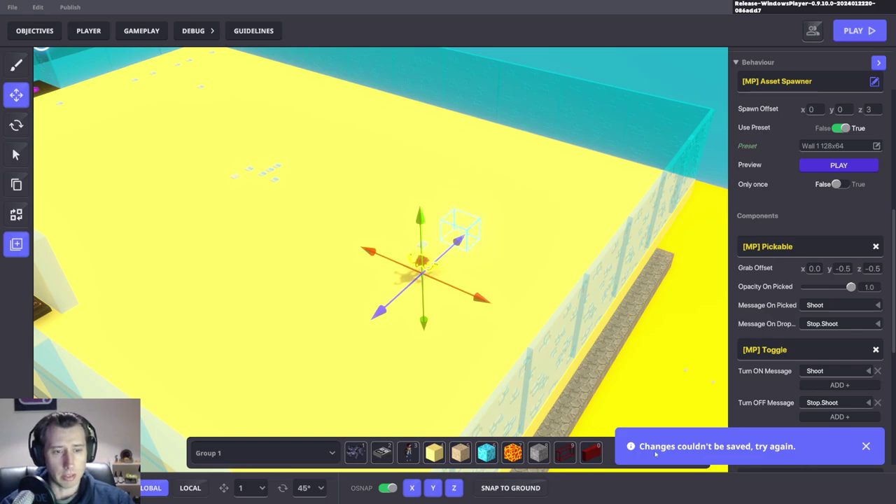
right_click_drag(365, 210, 473, 254)
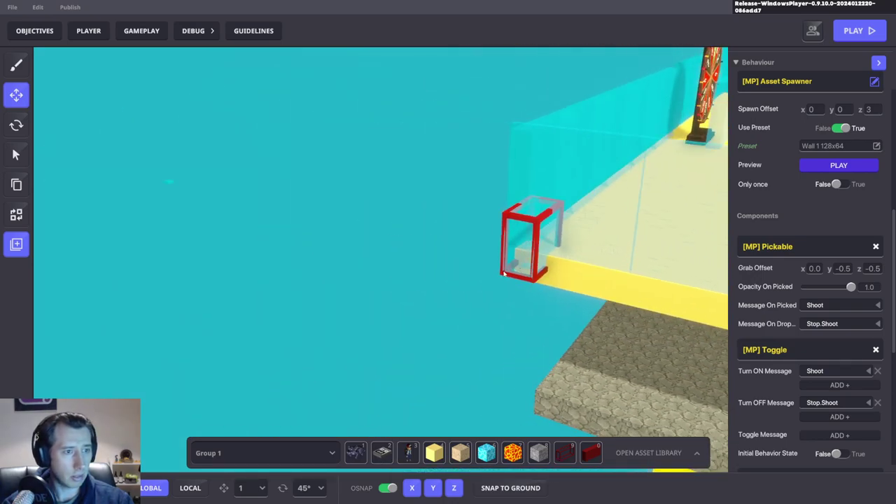
Step: Focus the view on the red wall box and select the Wall 1 64x64 piece
double_click(526, 266)
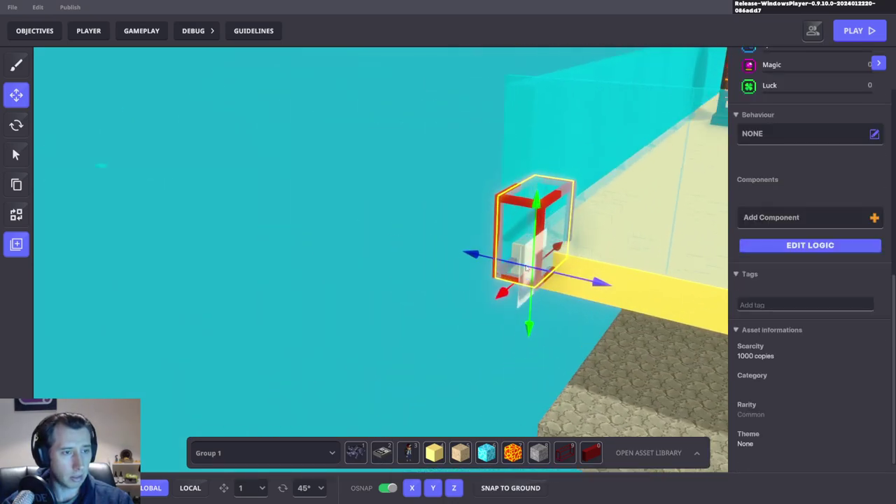
left_click(528, 269)
left_click(528, 267)
Step: Deselect, save the level changes, and start a playtest
key("Escape")
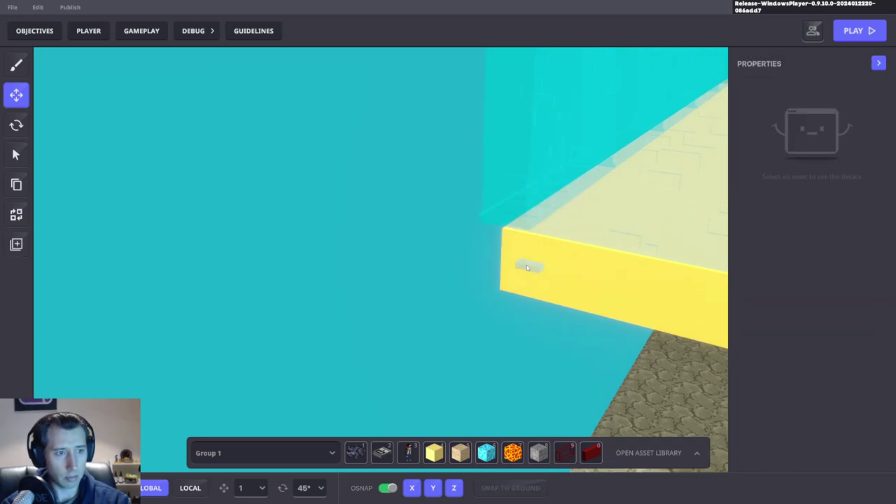
key("Escape")
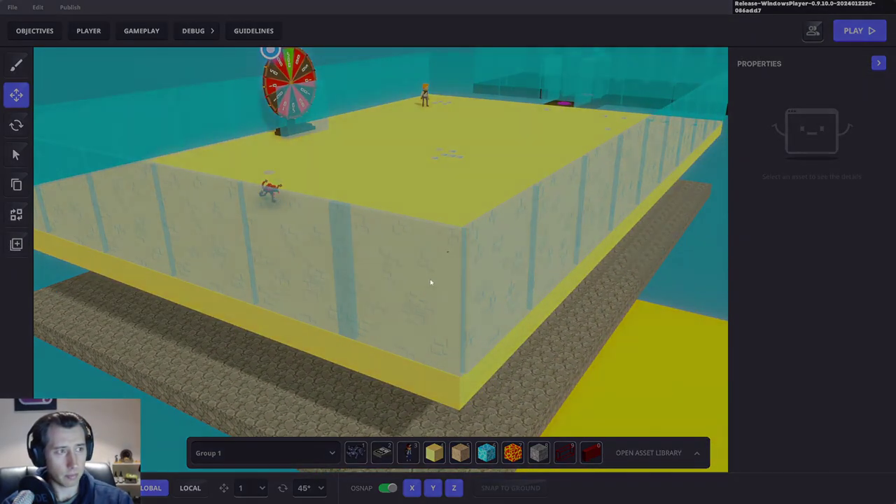
left_click(487, 275)
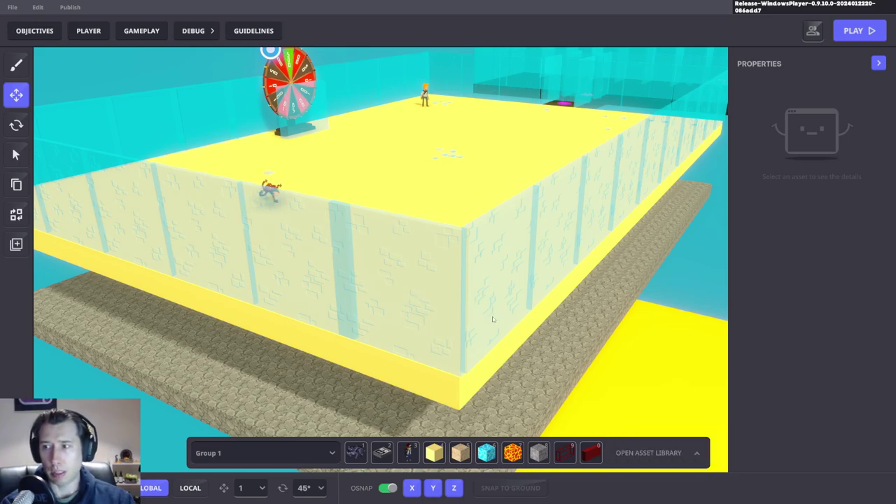
key("w")
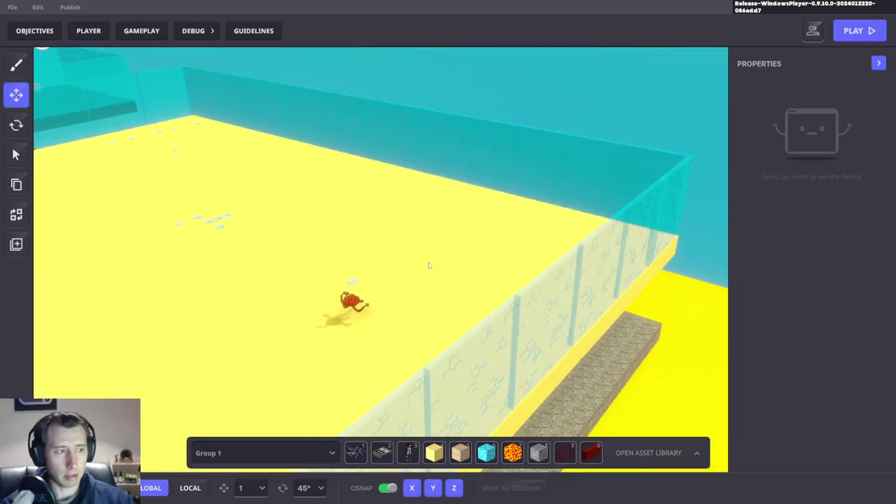
key("ctrl+p")
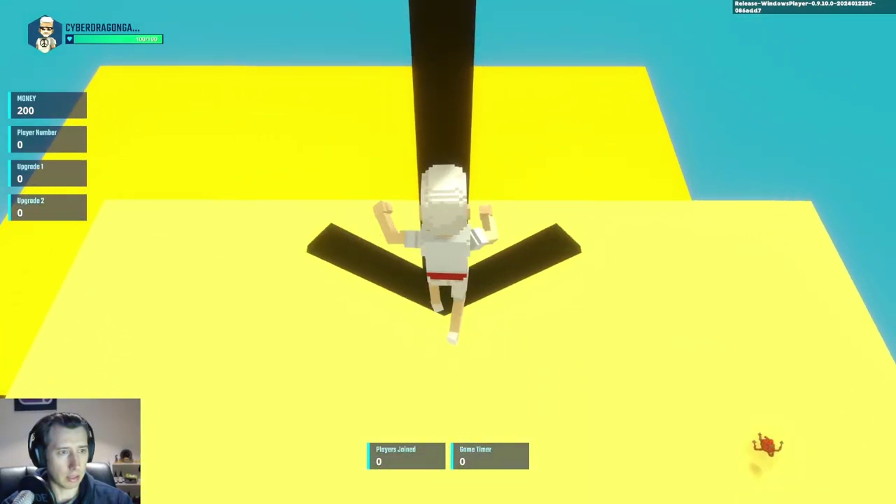
Step: Run the avatar around the yellow platform into the spawned red wall frame, then exit play mode
key("w")
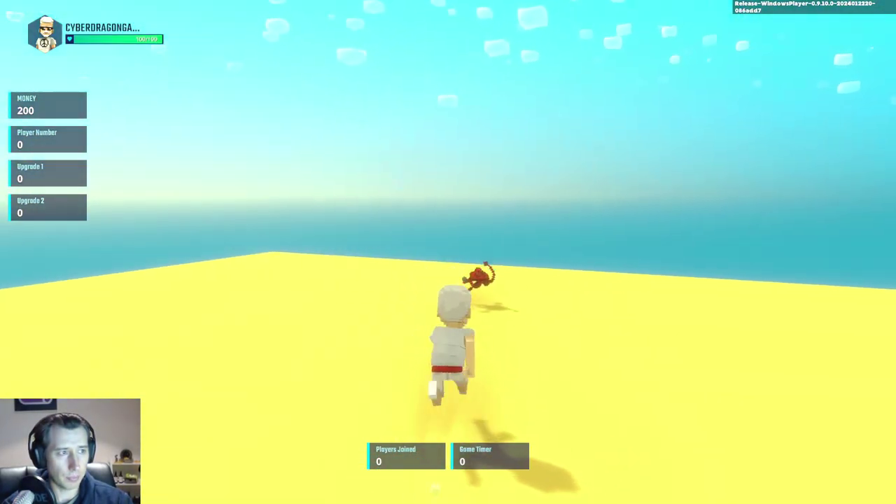
key("w")
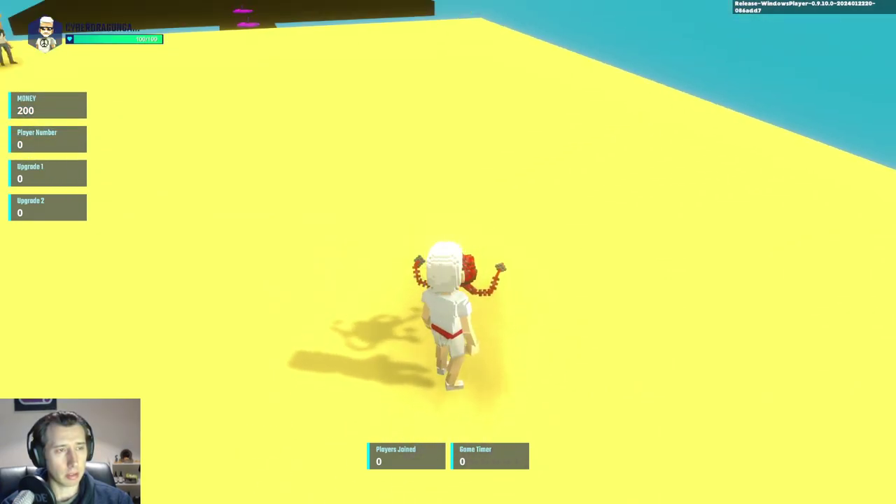
key("w")
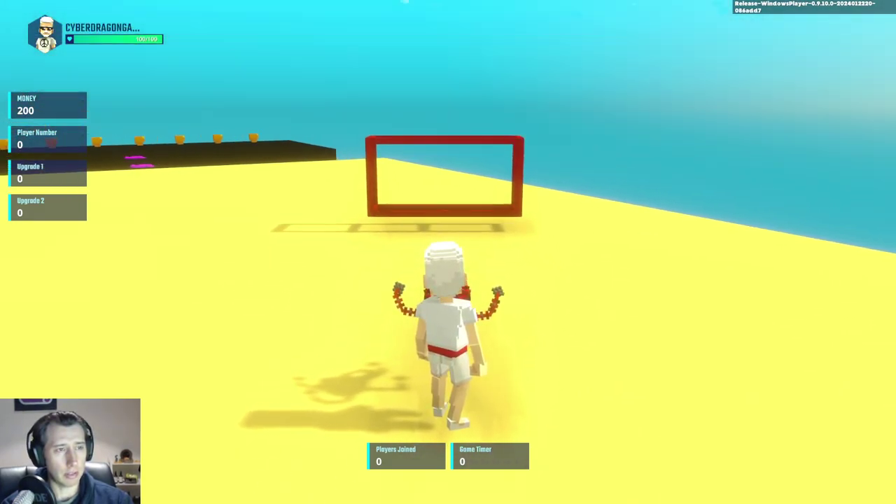
key("w")
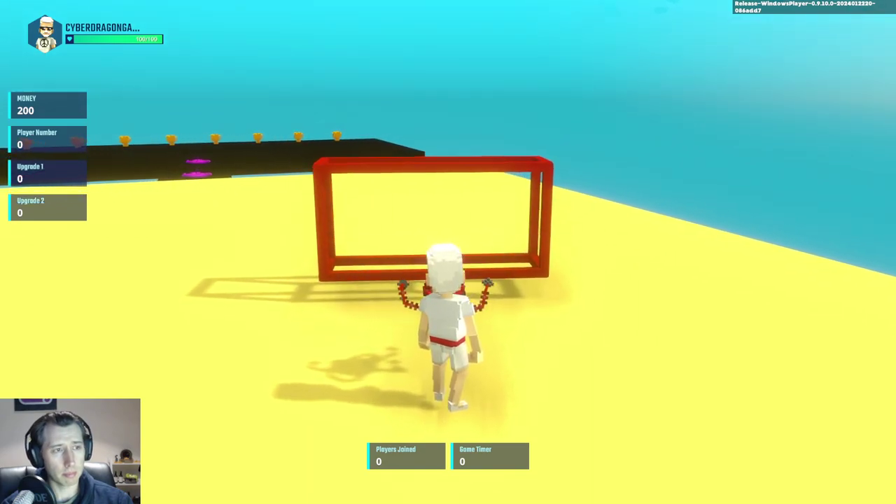
key("w")
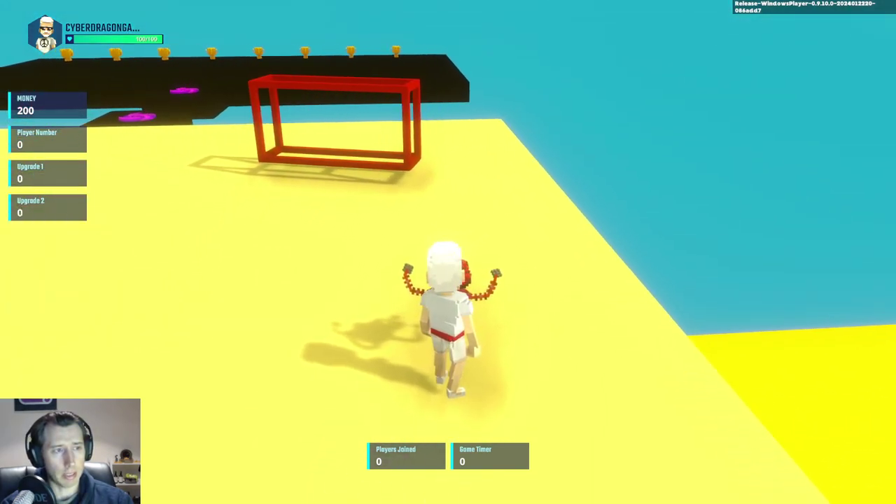
key("w")
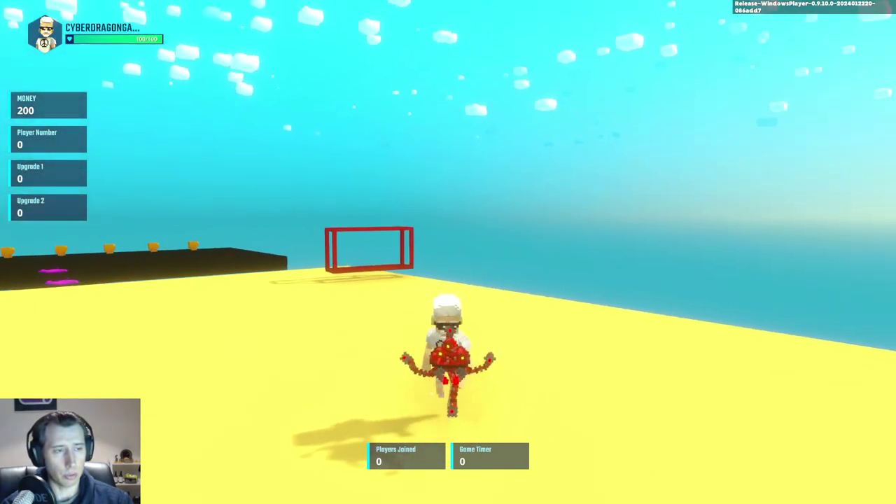
key("w")
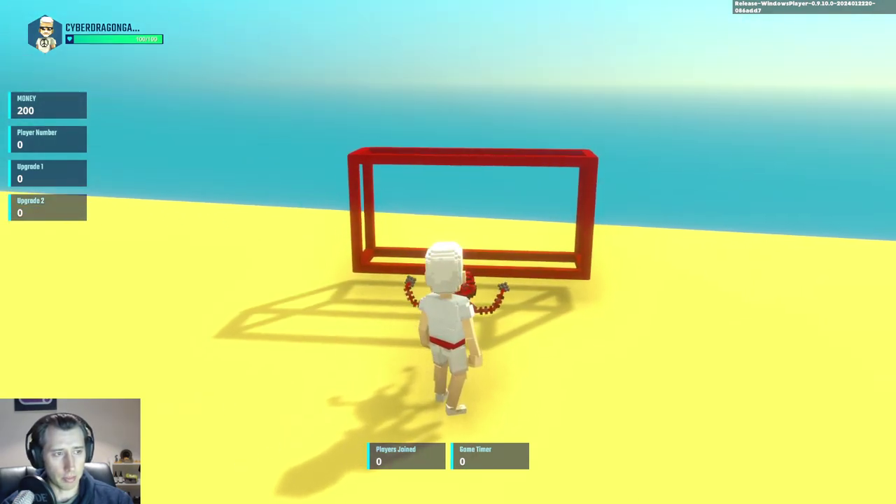
key("w")
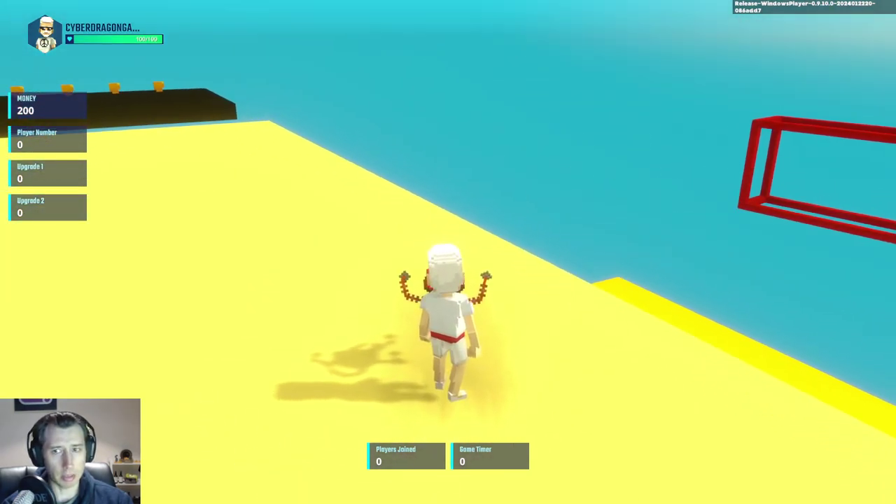
key("s")
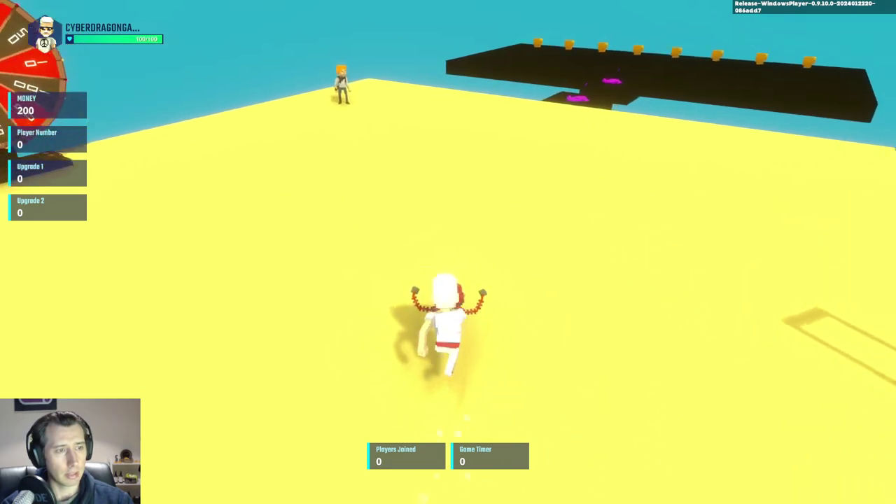
key("Escape")
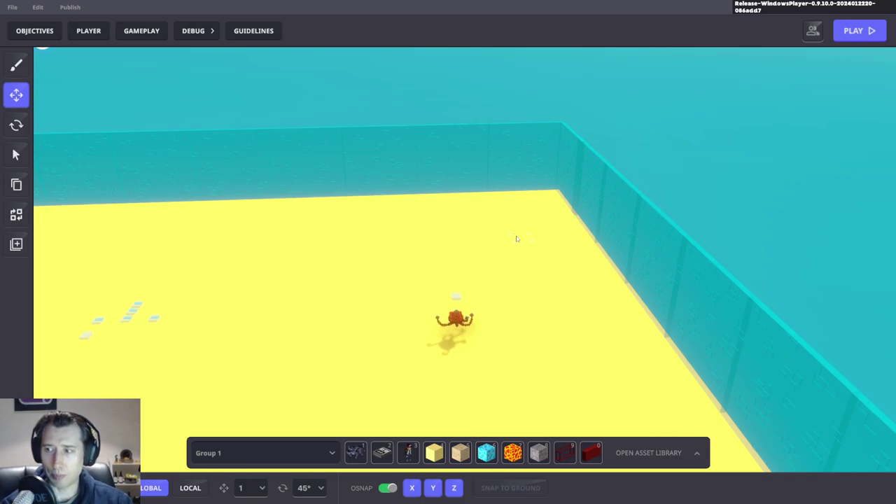
Step: Inspect the Gun 1 Shooter spawners and teleport trigger, then open the Gameplay Start Screen settings
right_click_drag(506, 223, 389, 294)
left_click(381, 329)
scroll(732, 331, "down", 4)
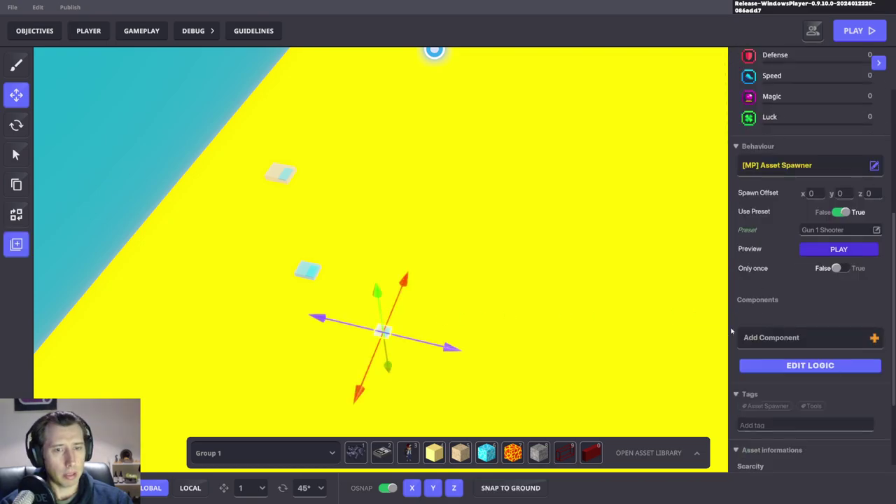
right_click_drag(724, 330, 432, 145)
left_click(384, 105)
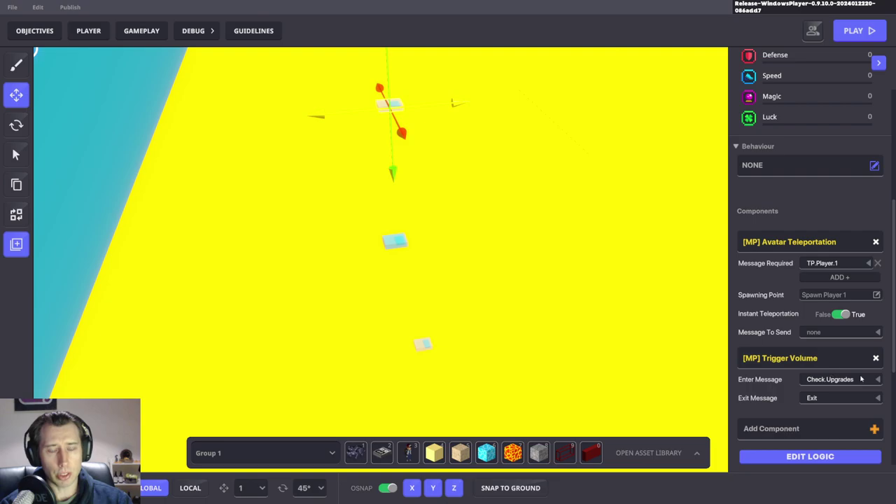
right_click_drag(540, 240, 392, 182)
left_click(358, 332)
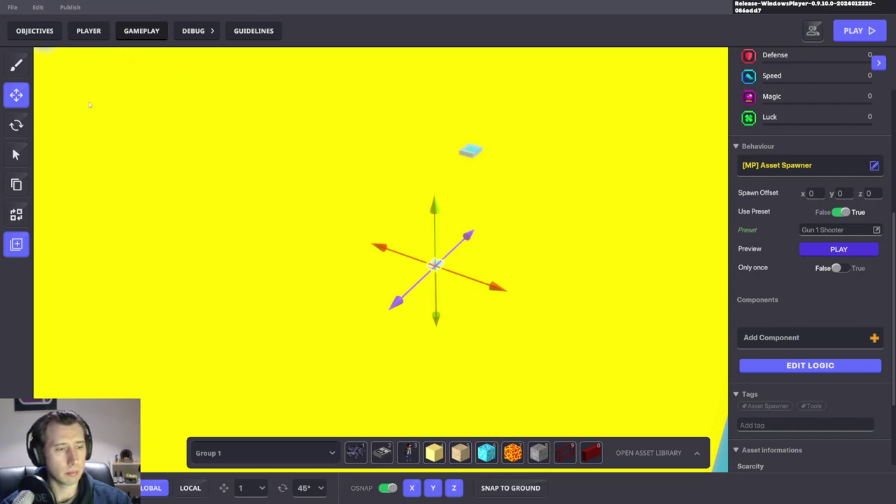
left_click(145, 35)
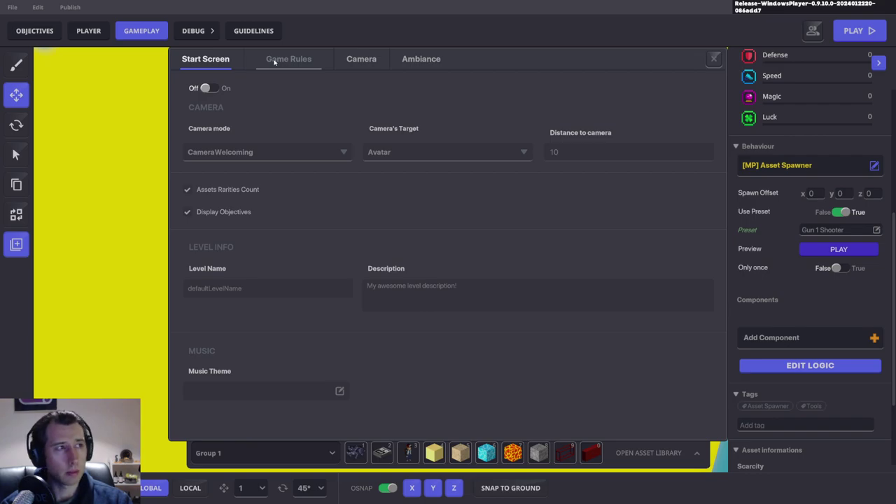
Step: Show the Game Rules graph and scroll across to New Ruleset (4)'s Check.Upgrades compare-numbers rules
left_click(290, 59)
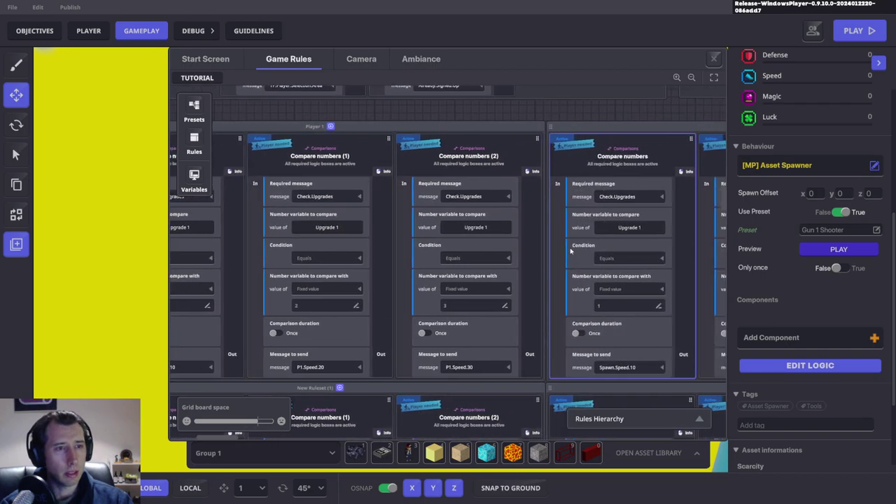
scroll(502, 227, "right", 3)
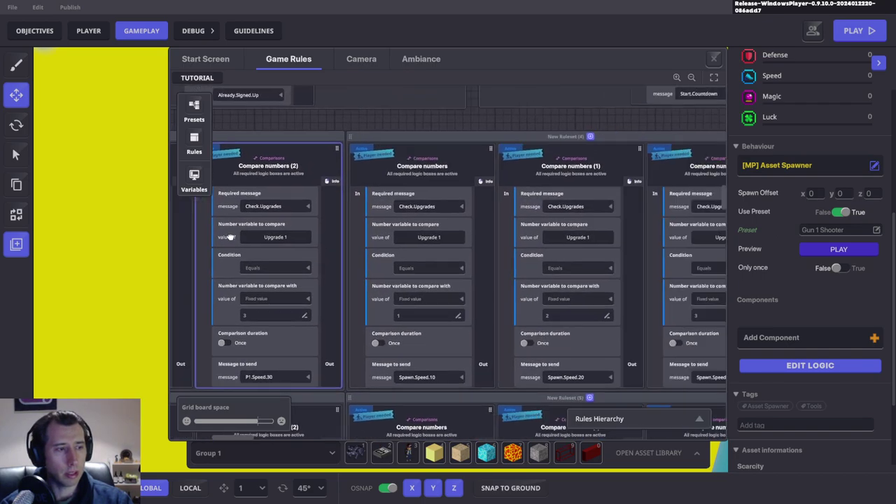